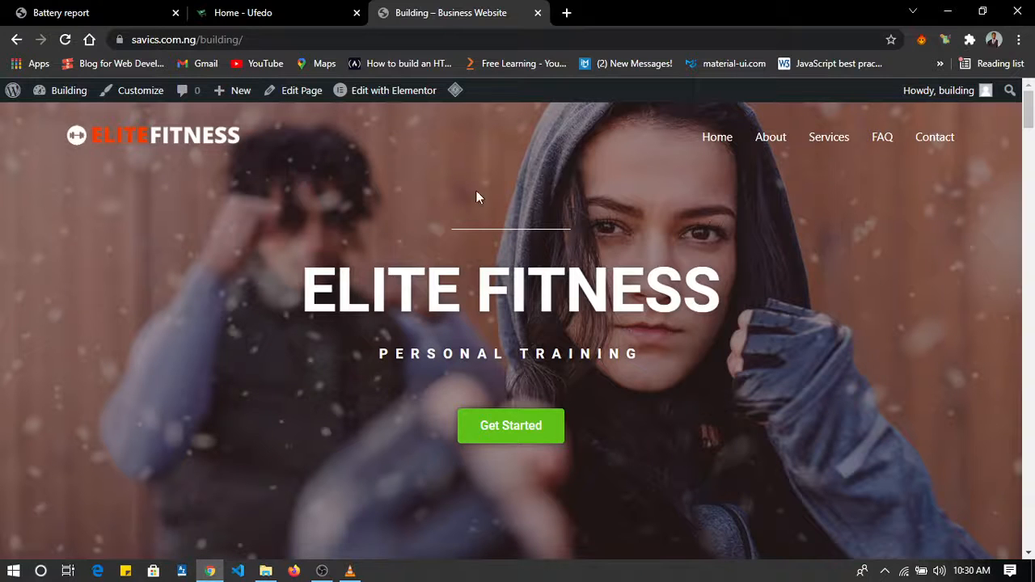
Look through the Elite Fitness sample website's homepage, from the hero section down to the team and client testimonial sections.
scroll(621, 436, "down", 15)
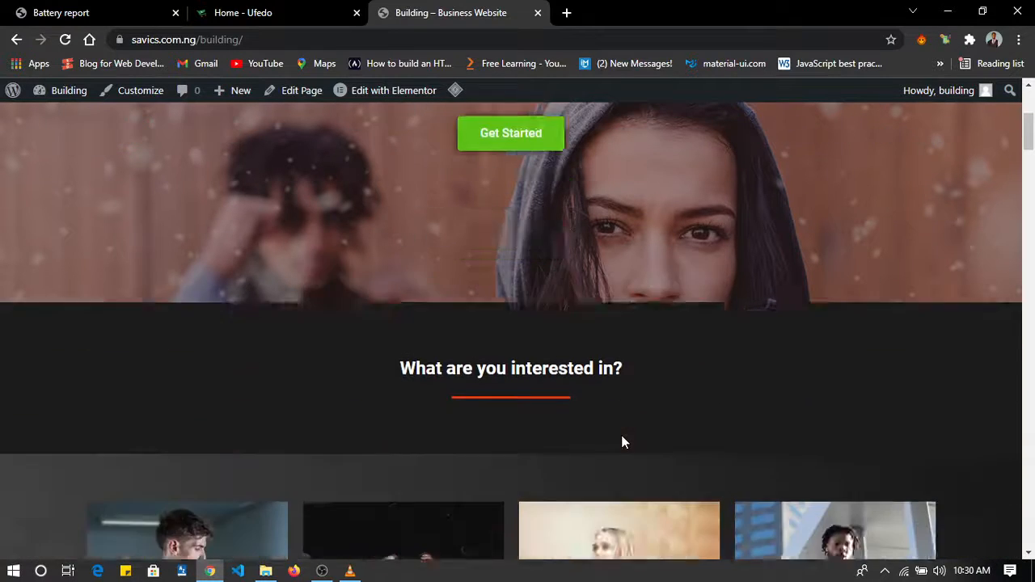
scroll(622, 439, "down", 15)
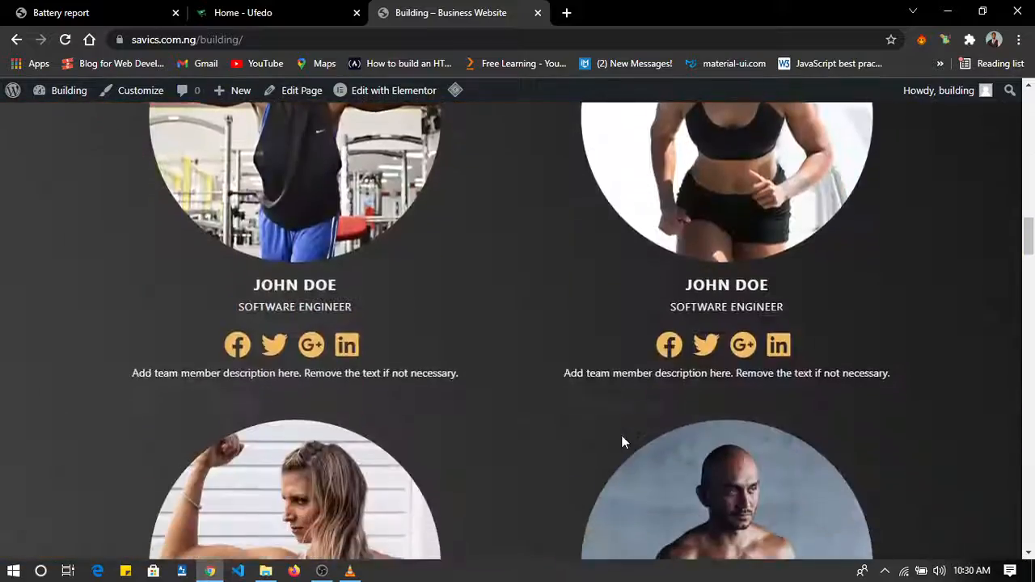
scroll(622, 442, "down", 8)
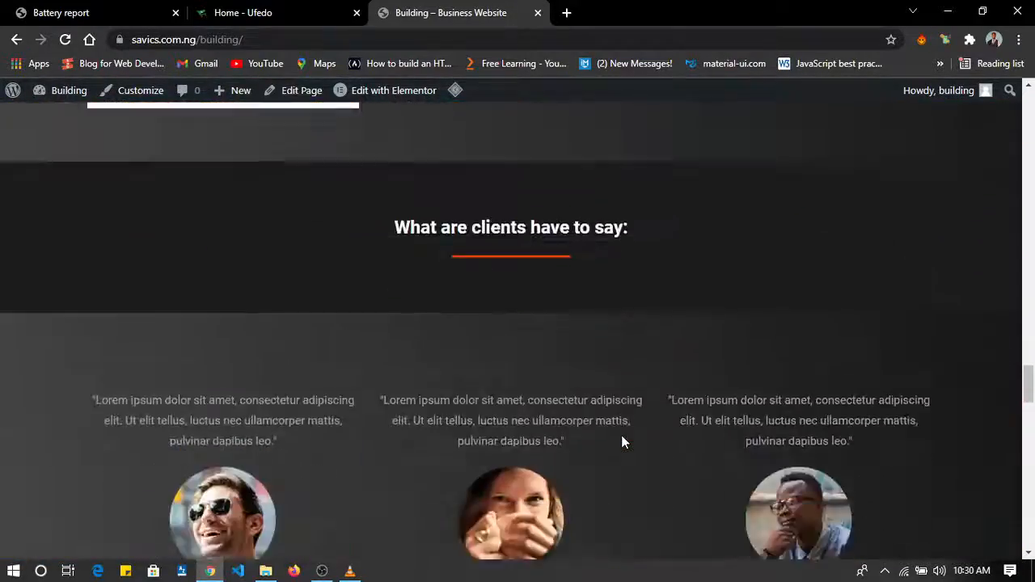
scroll(622, 441, "up", 15)
scroll(622, 441, "up", 15)
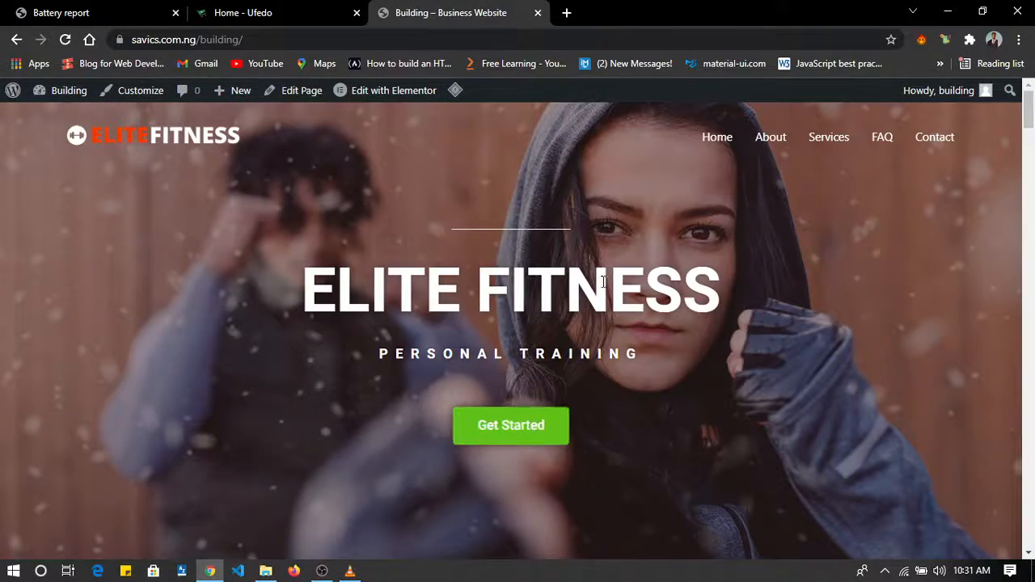
scroll(599, 414, "down", 8)
scroll(599, 414, "down", 10)
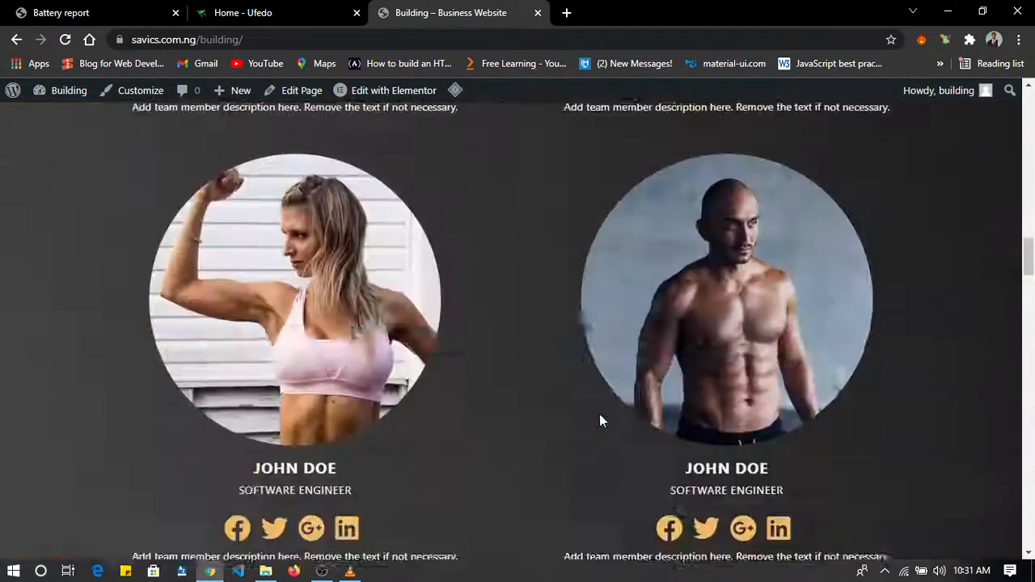
scroll(599, 414, "up", 3)
scroll(599, 414, "up", 15)
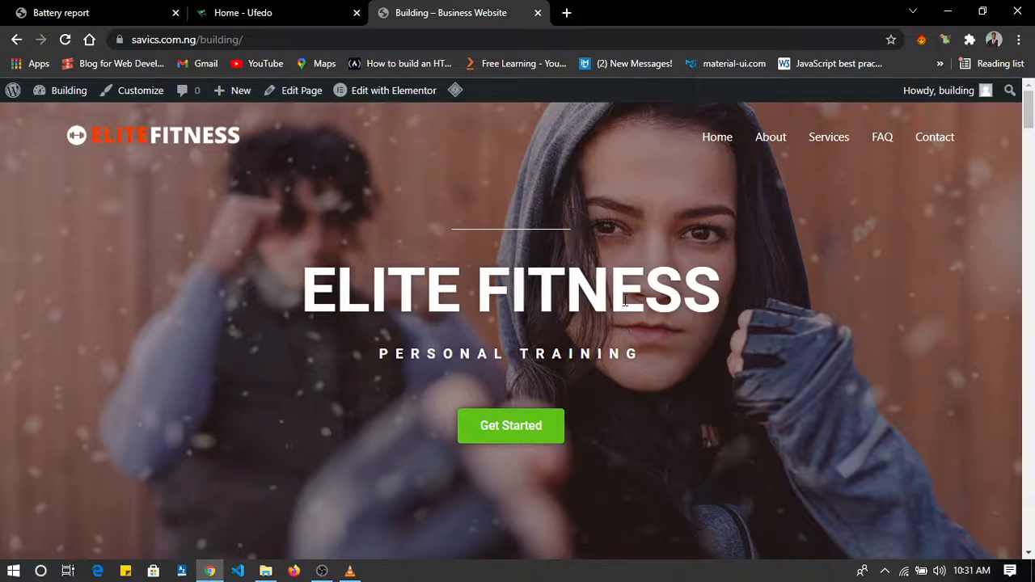
Open namecheap.com in a new browser tab.
left_click(565, 10)
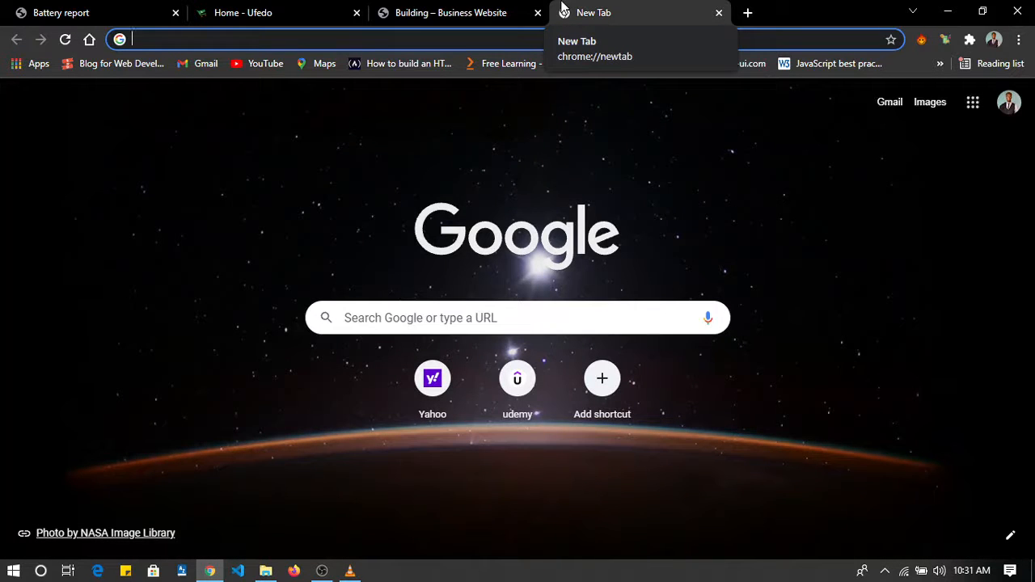
type("nmaech")
key("BackSpace")
key("BackSpace")
key("BackSpace")
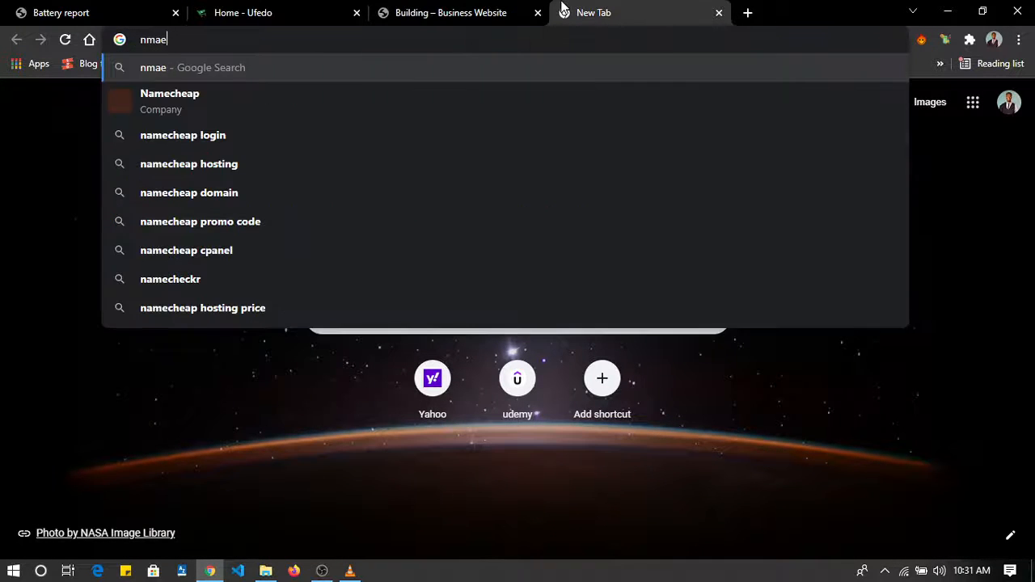
key("BackSpace")
key("BackSpace")
type("amech")
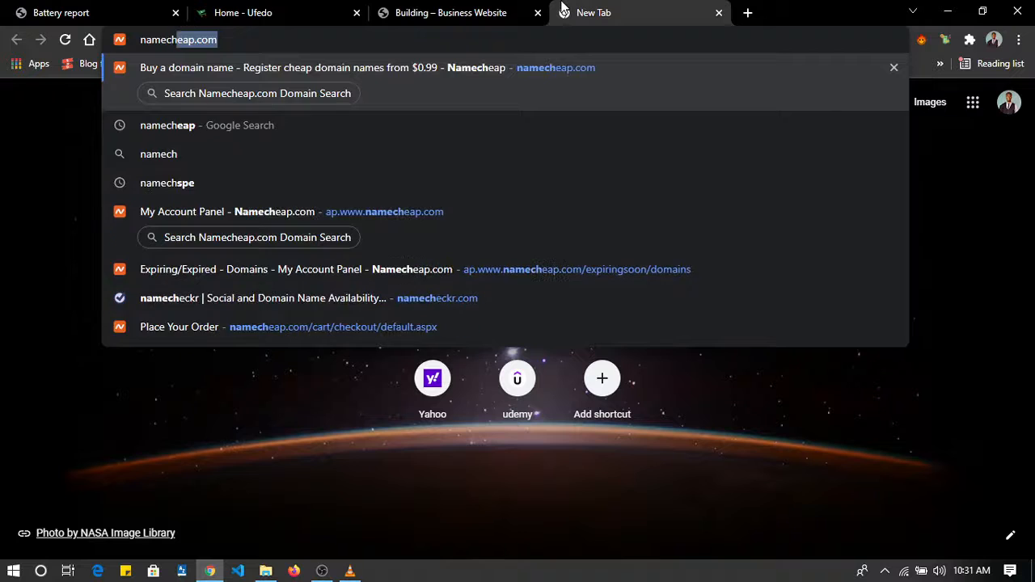
key("Return")
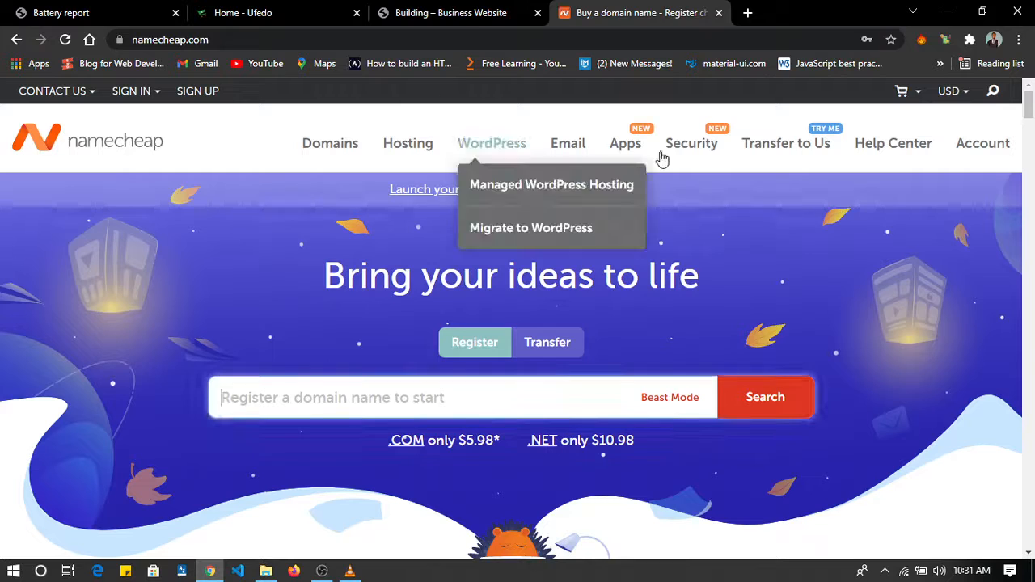
mouse_move(820, 141)
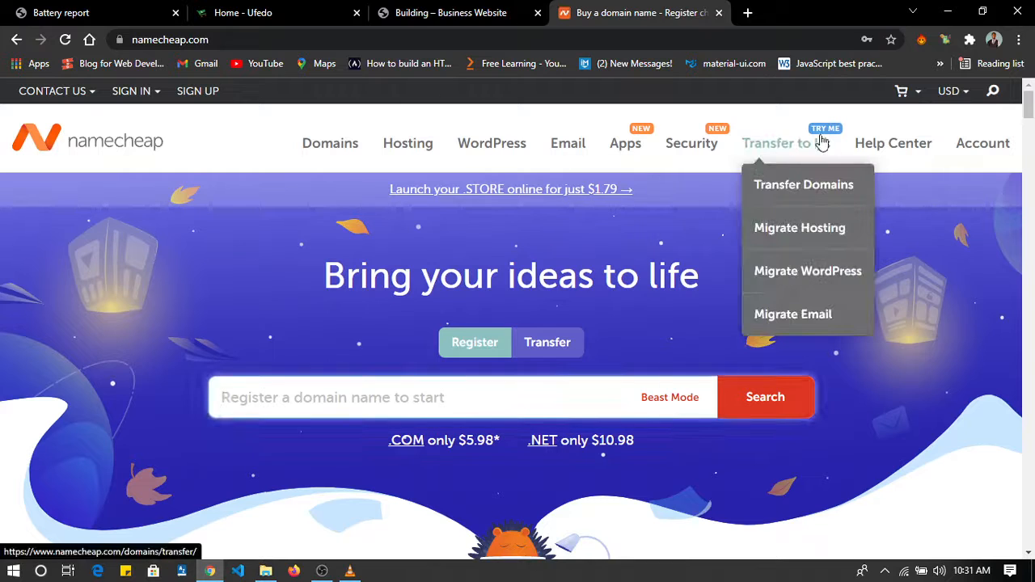
left_click(131, 91)
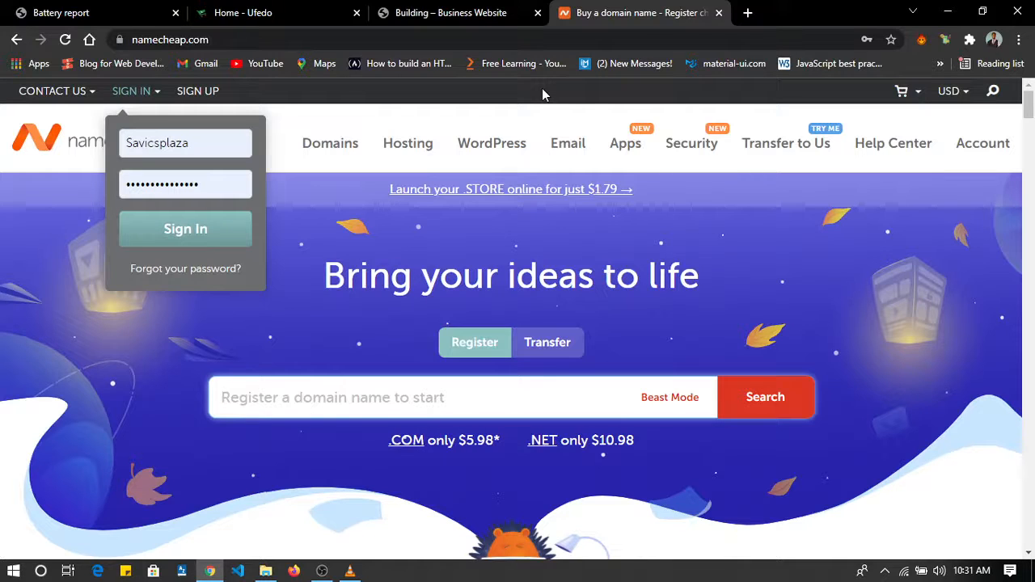
left_click(970, 41)
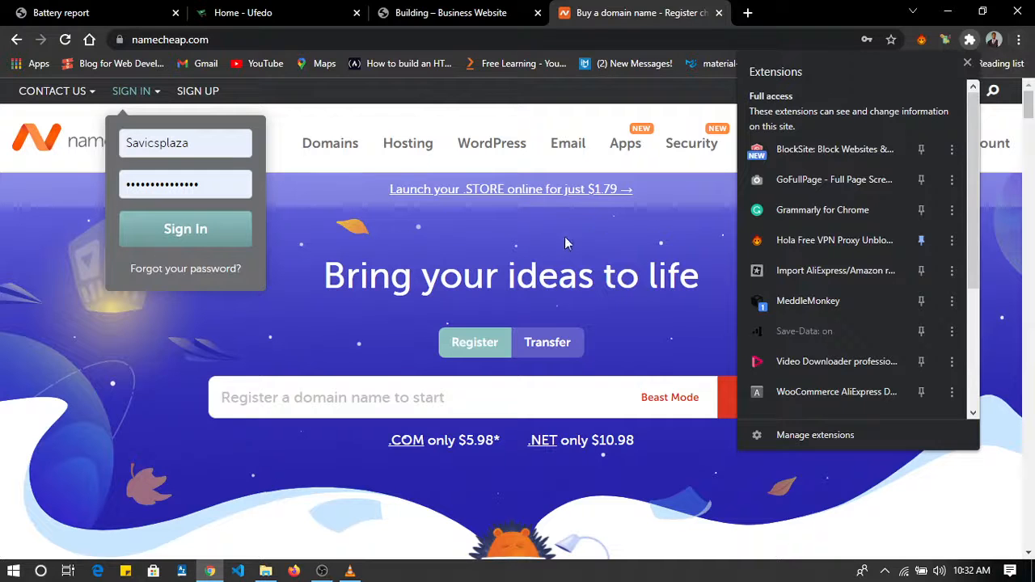
left_click(366, 296)
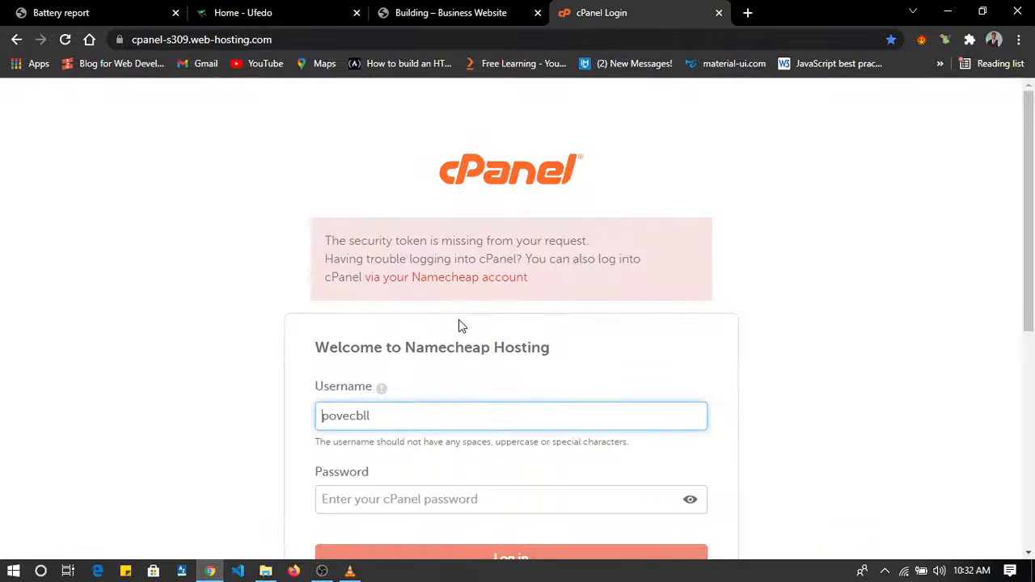
Enter the cPanel account password on the Namecheap Hosting login page and log in.
scroll(589, 352, "down", 2)
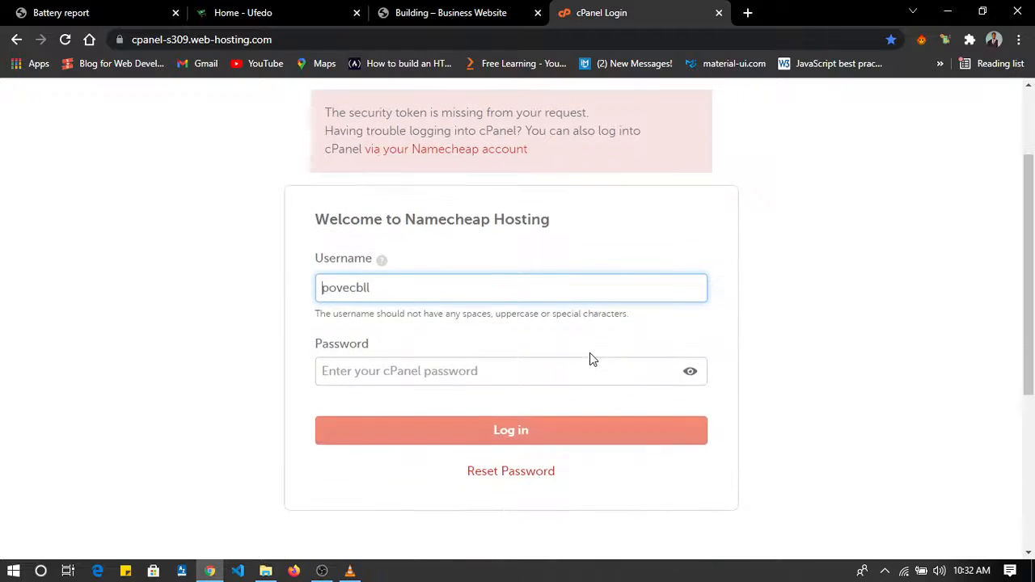
left_click(507, 326)
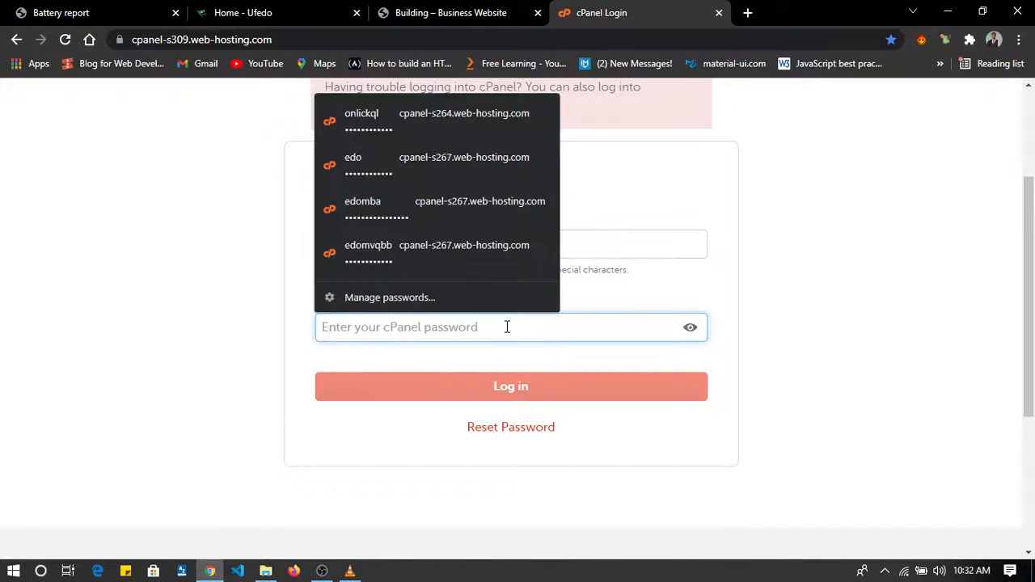
type("****")
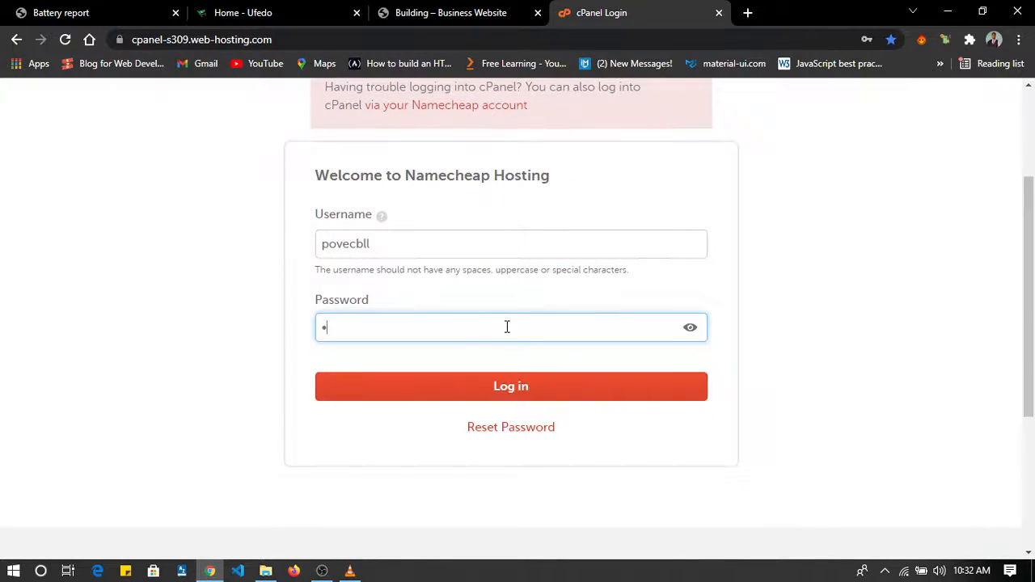
type("************")
left_click(507, 385)
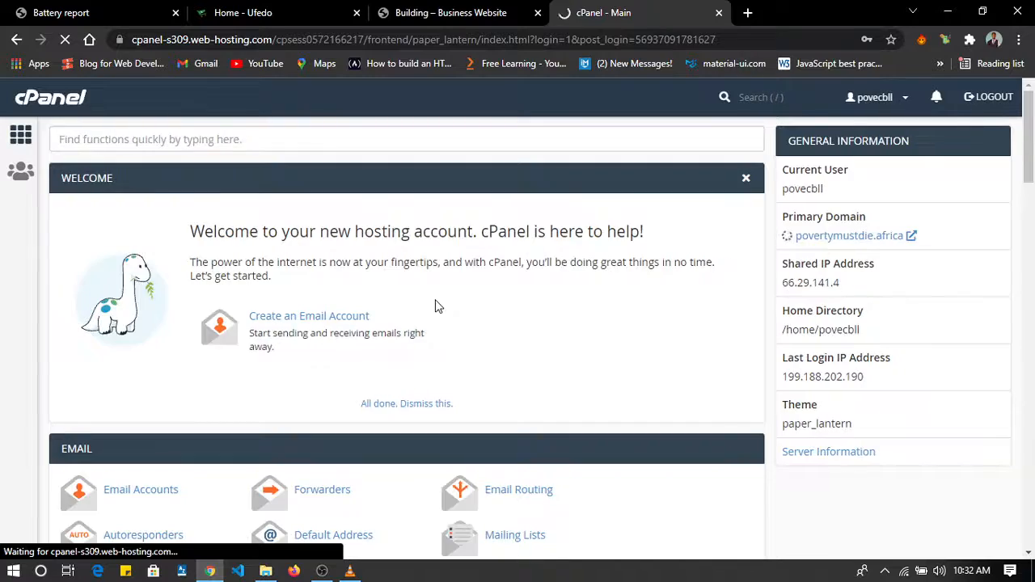
Find the Softaculous Apps Installer section in cPanel and open its WordPress script.
scroll(435, 306, "down", 15)
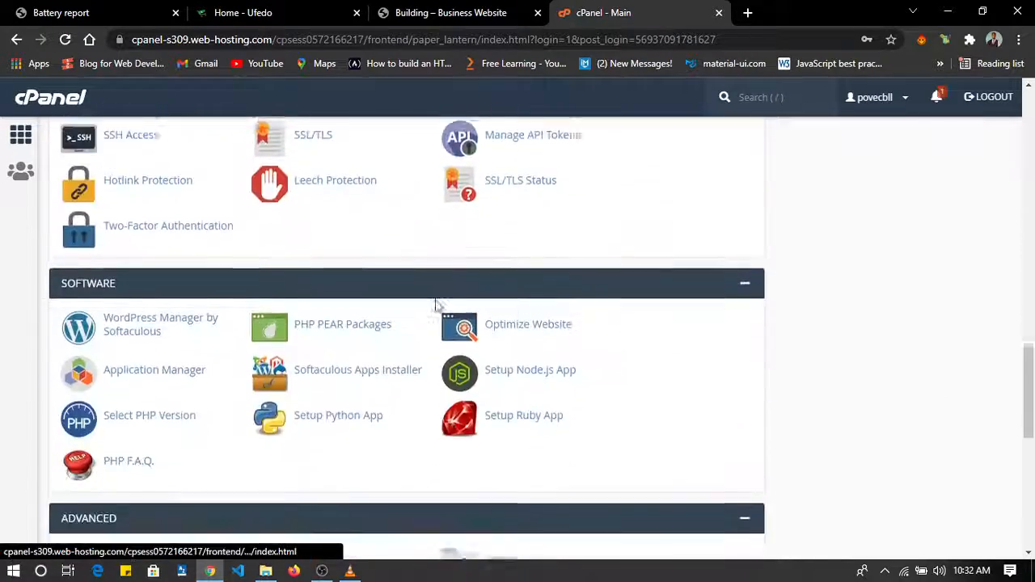
scroll(437, 304, "down", 2)
scroll(436, 304, "up", 2)
scroll(436, 301, "down", 1)
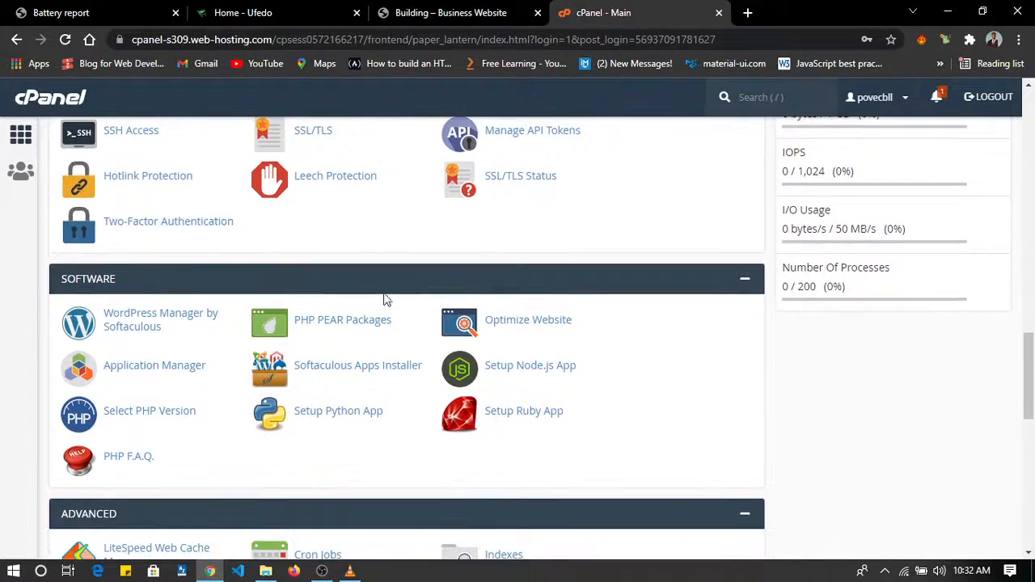
scroll(156, 402, "down", 8)
scroll(158, 406, "up", 1)
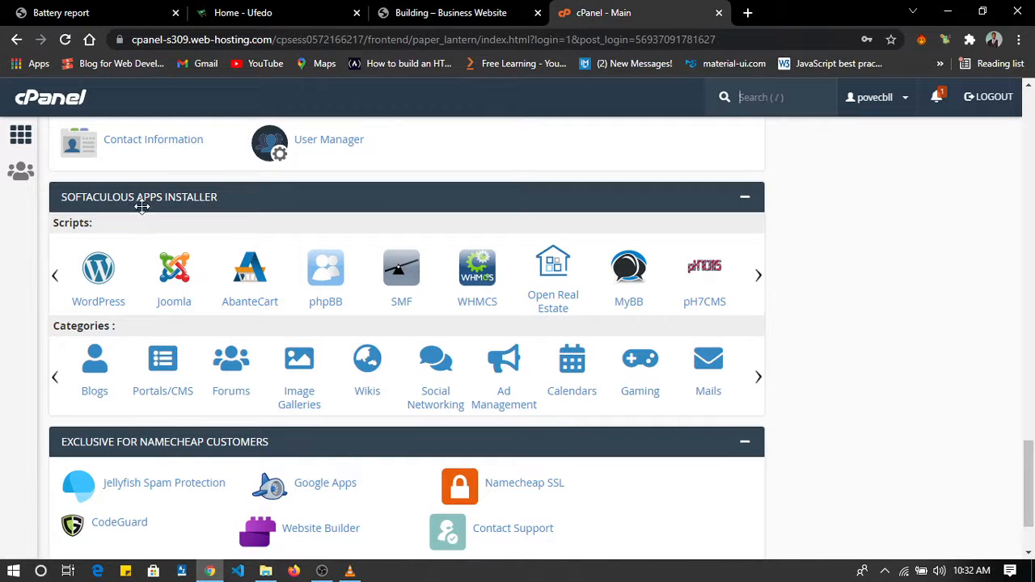
left_click(107, 275)
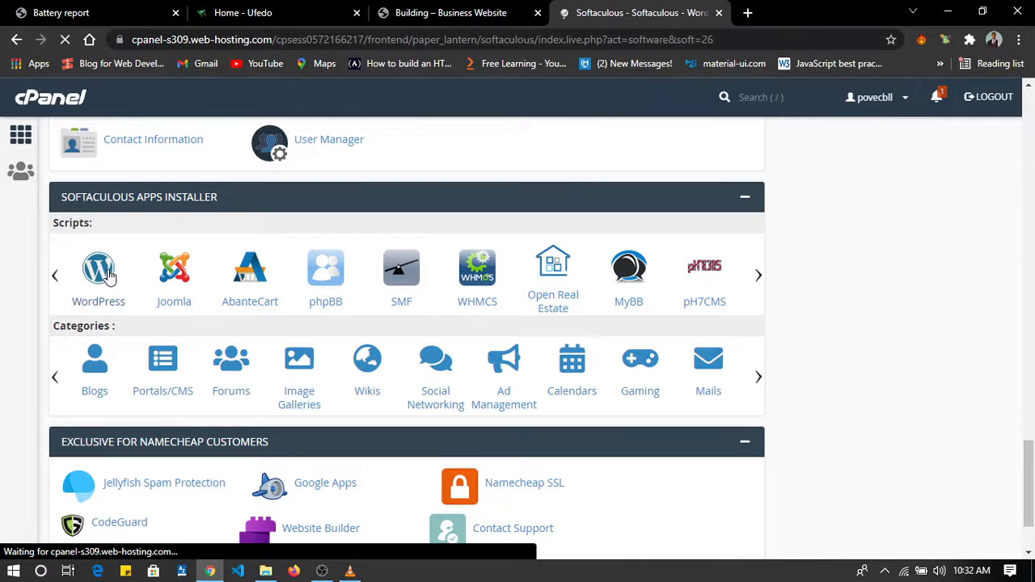
Start a new WordPress installation so its setup form opens.
scroll(301, 332, "down", 3)
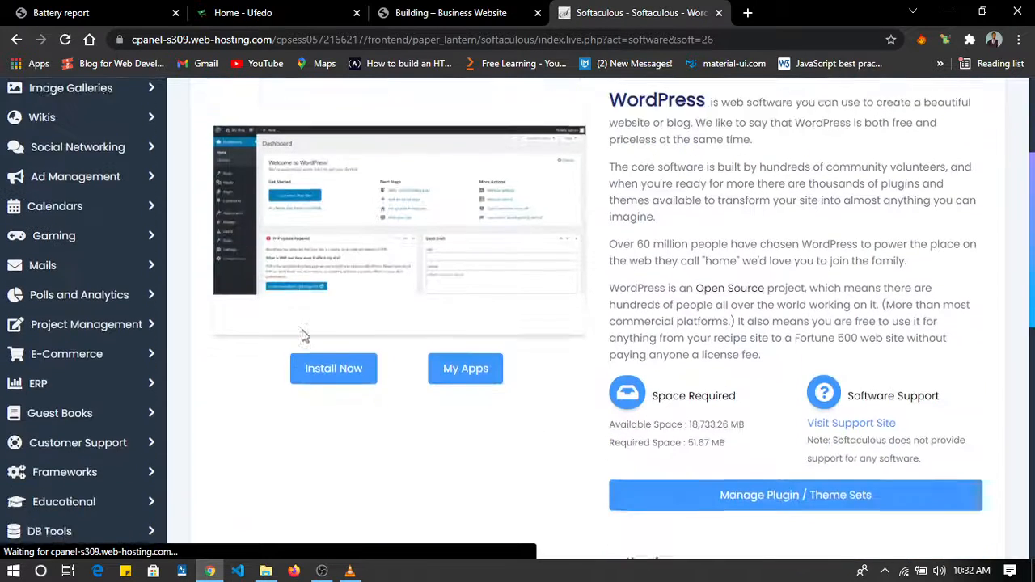
scroll(302, 335, "down", 1)
left_click(336, 268)
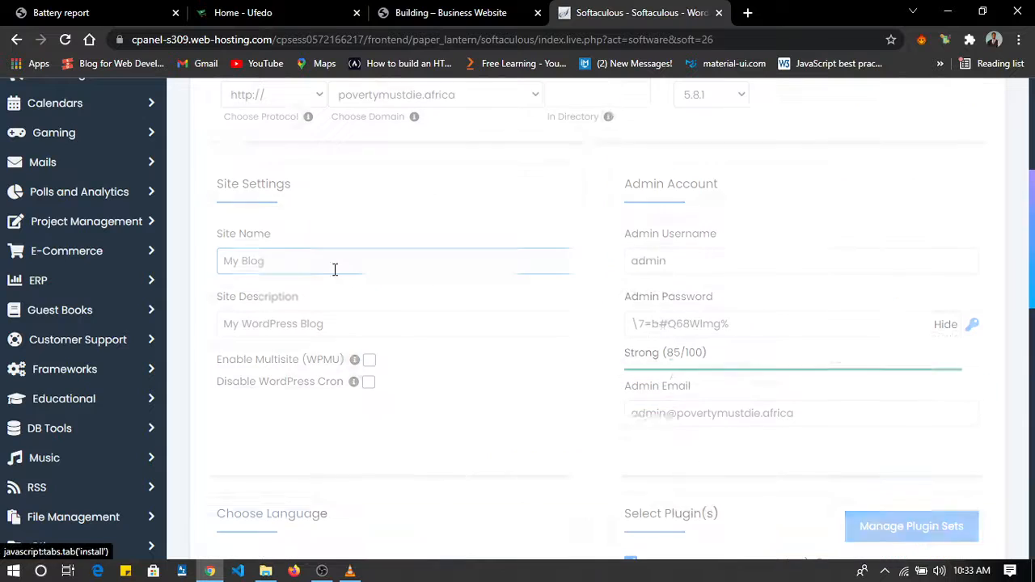
left_click_drag(342, 261, 196, 254)
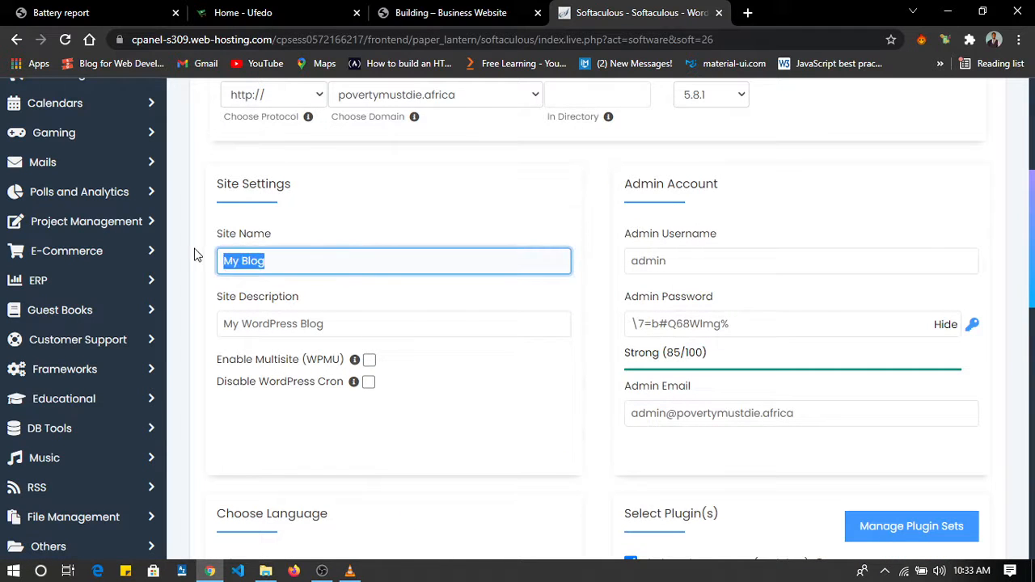
type("Co")
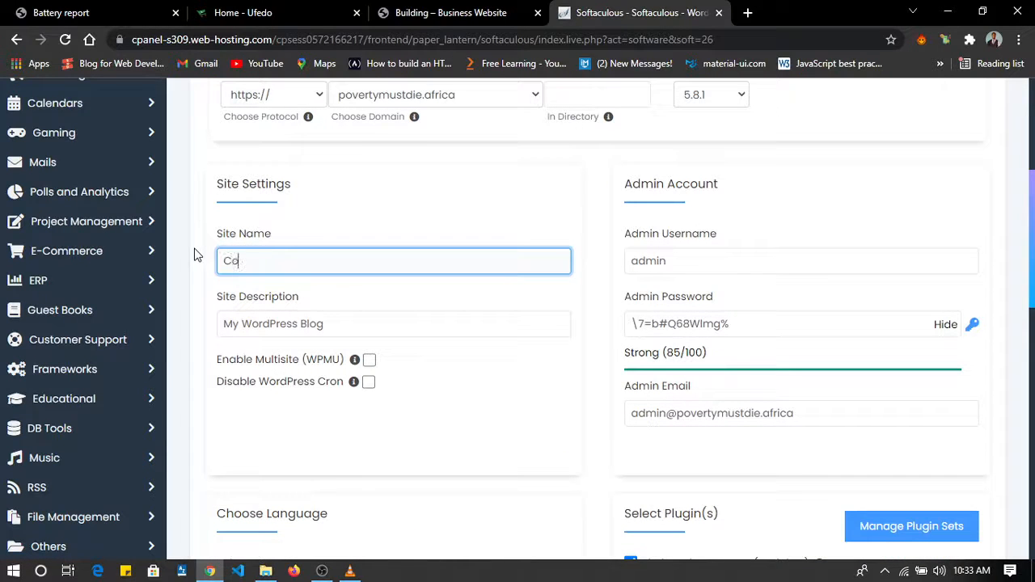
type("rporate")
left_click_drag(351, 318, 203, 339)
Set the site name to "Elite" and the site description to "A corporate Website".
left_click_drag(298, 261, 191, 258)
type("Elite")
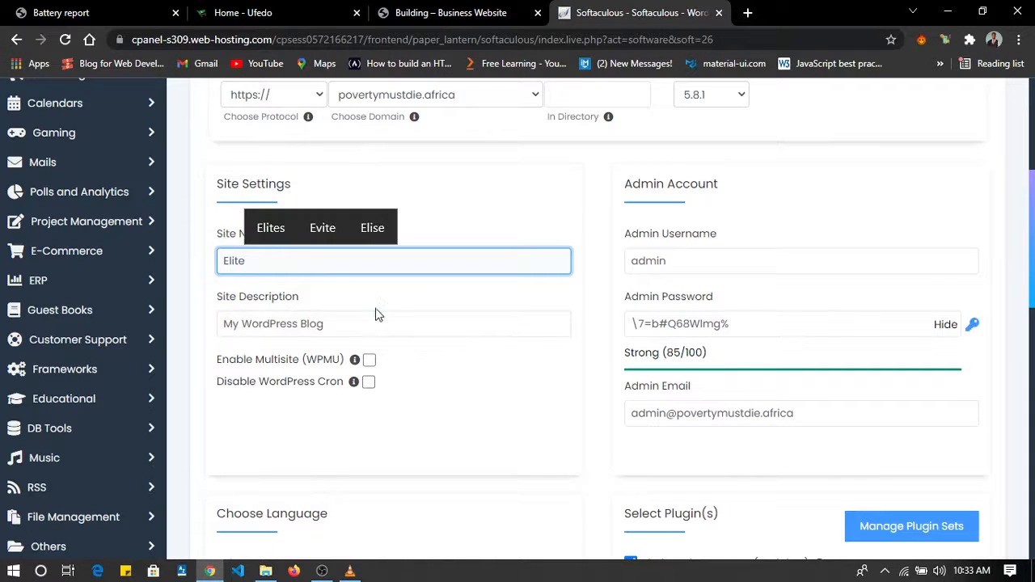
left_click_drag(377, 319, 178, 322)
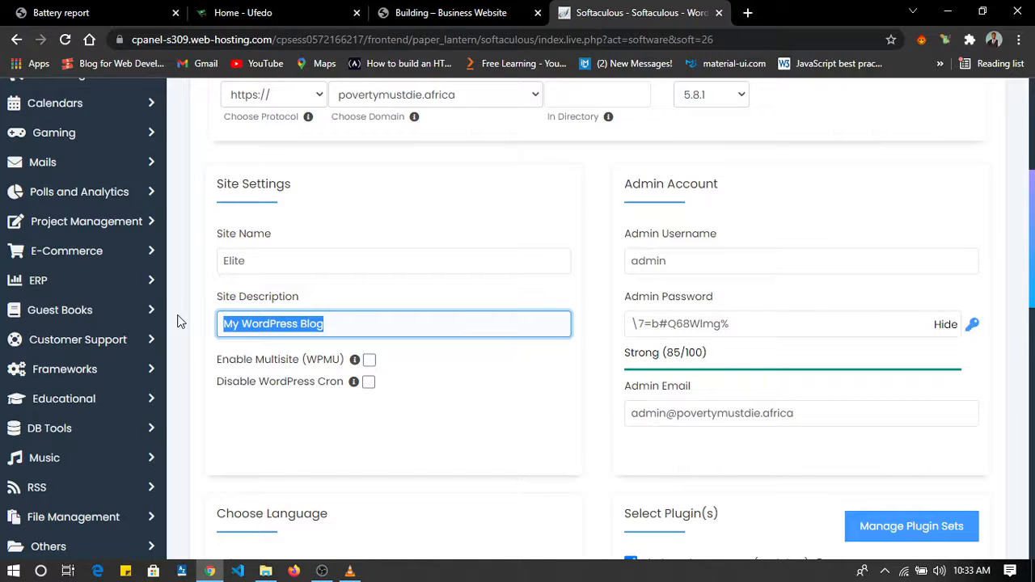
type("A copro")
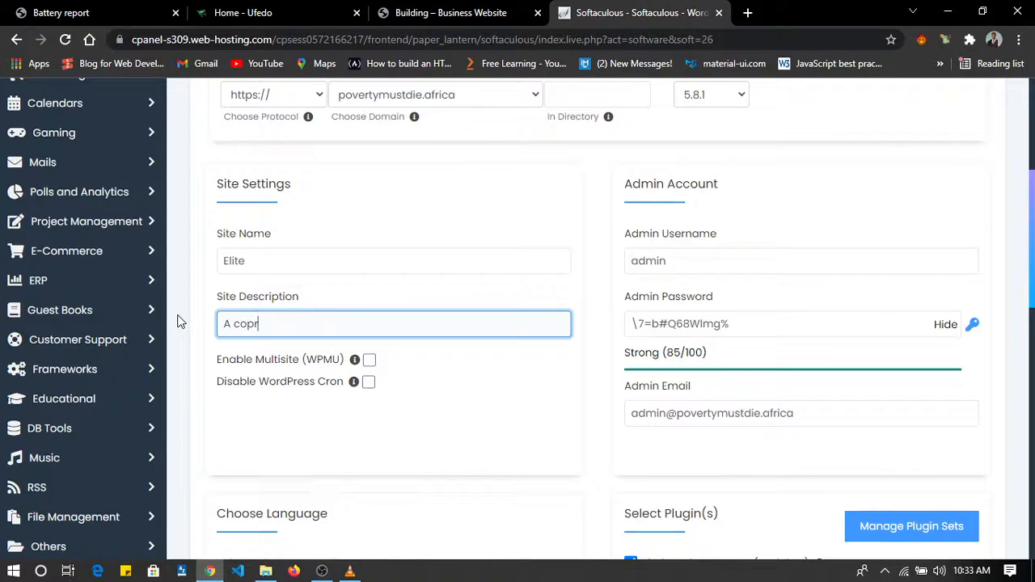
key("BackSpace")
key("BackSpace")
type("orate Website")
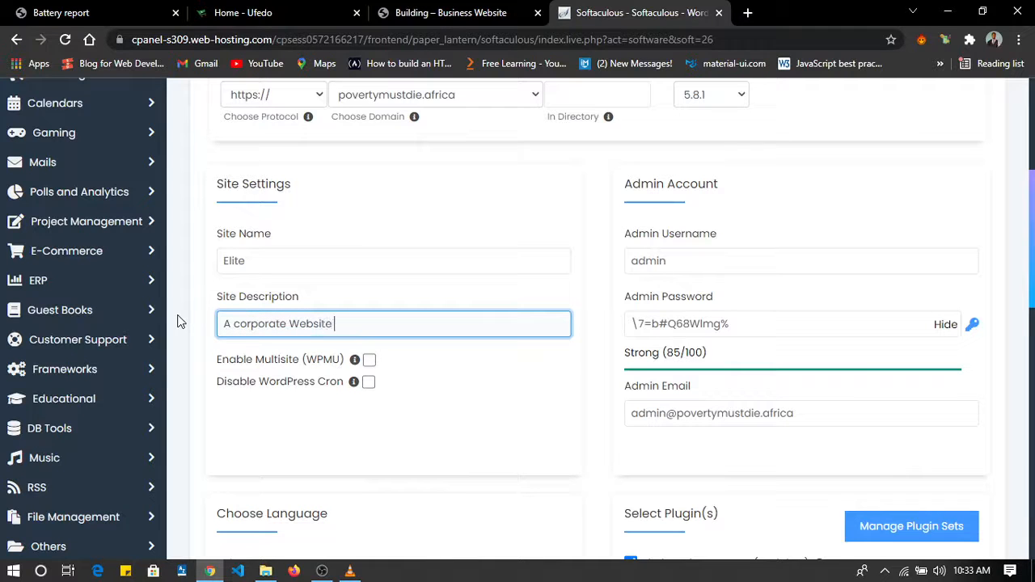
Choose savics.com.ng as the domain for the WordPress installation URL.
scroll(545, 364, "down", 3)
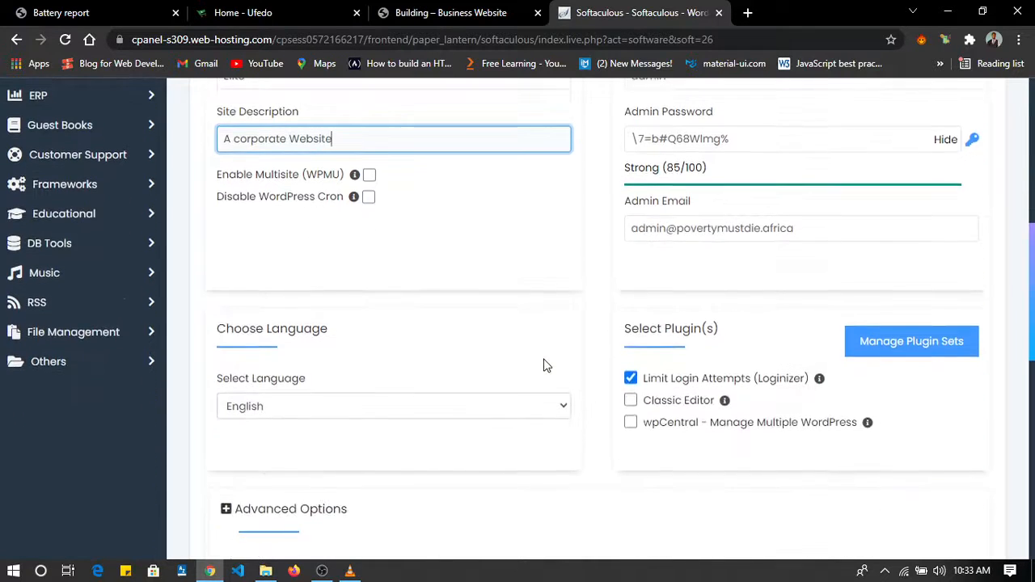
scroll(545, 364, "up", 4)
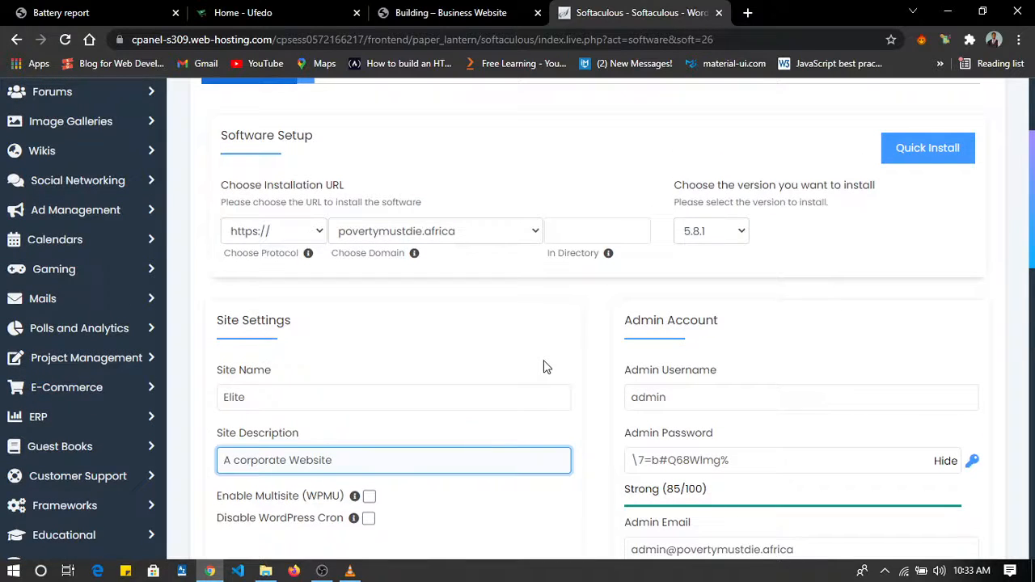
scroll(486, 328, "down", 1)
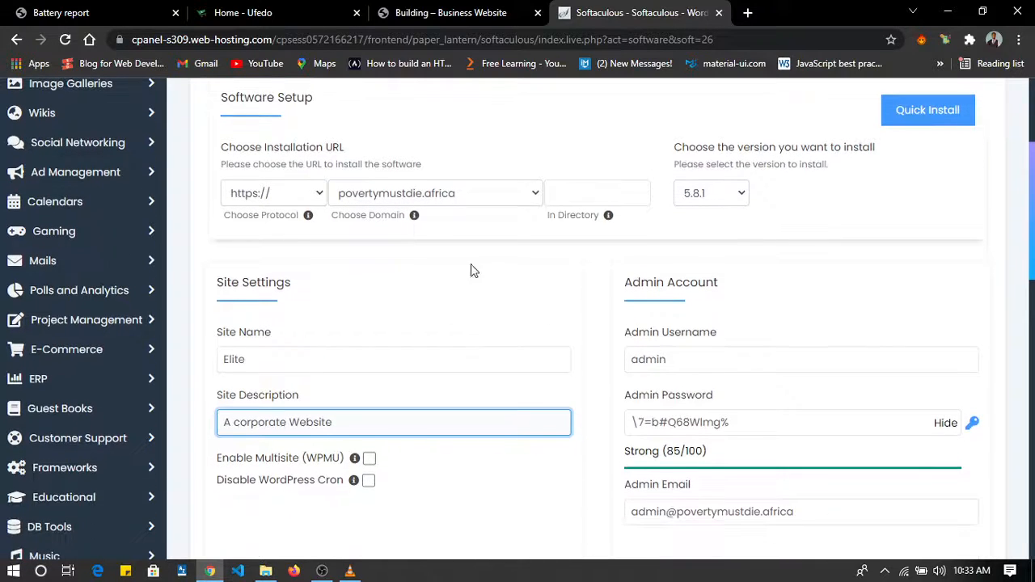
left_click(465, 201)
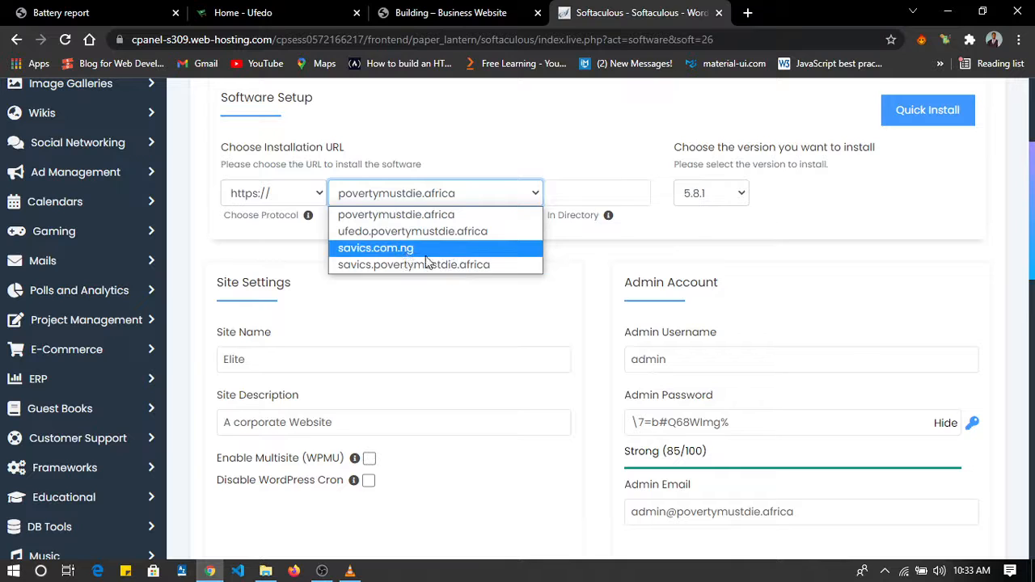
left_click(397, 248)
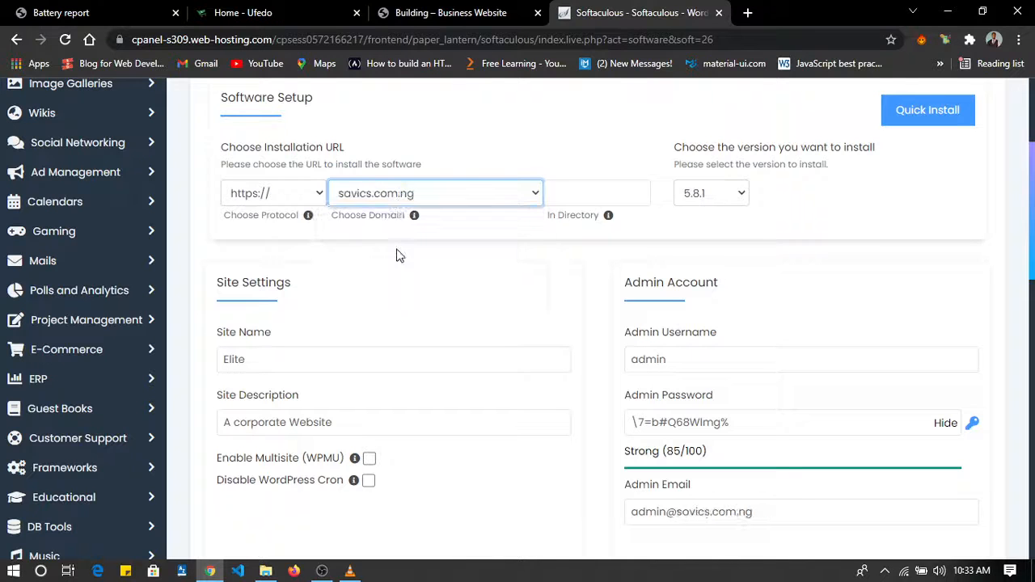
Set the installation directory to "corporate" in the WordPress installation URL.
left_click(592, 194)
type("co")
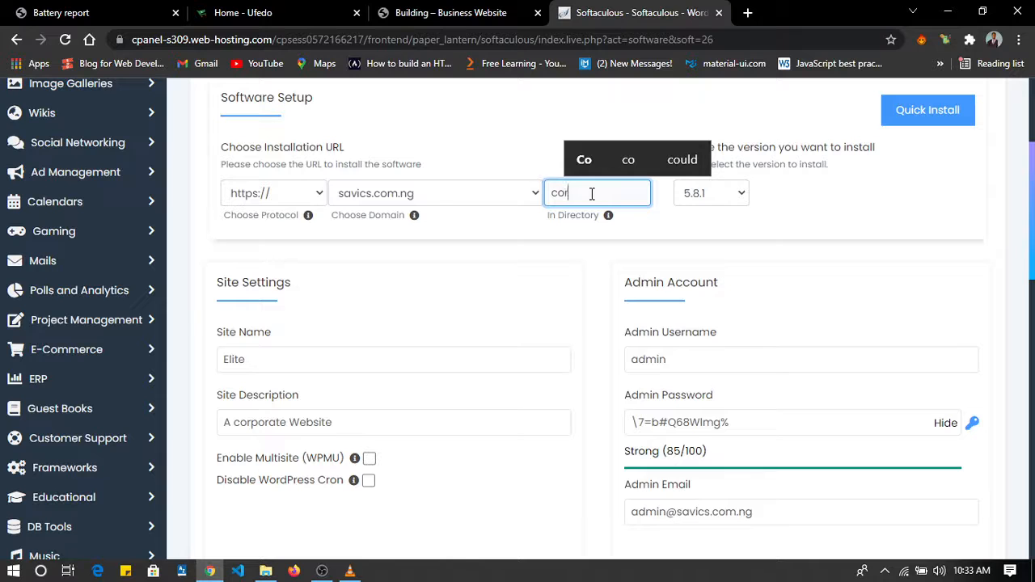
type("rp")
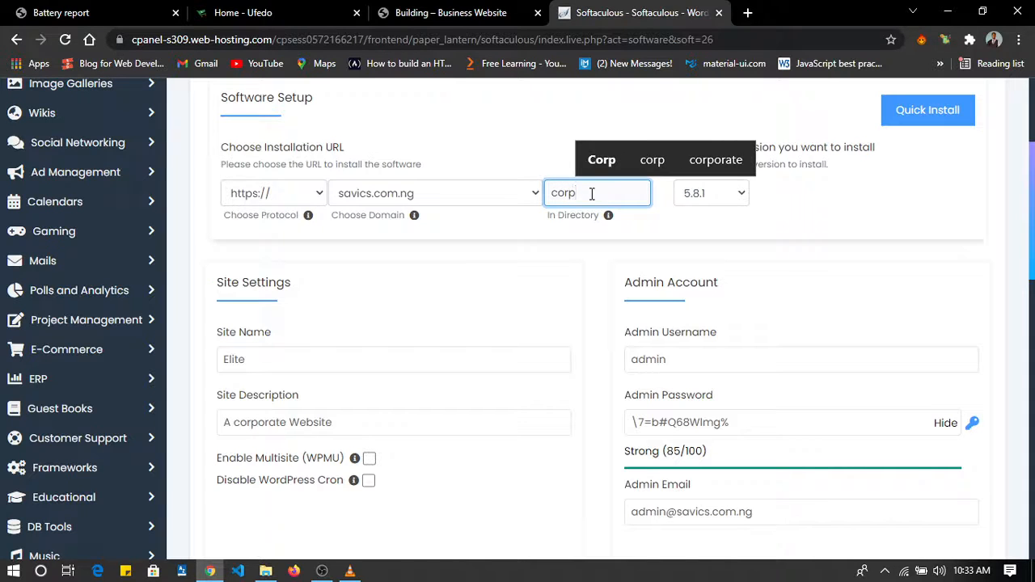
left_click(716, 159)
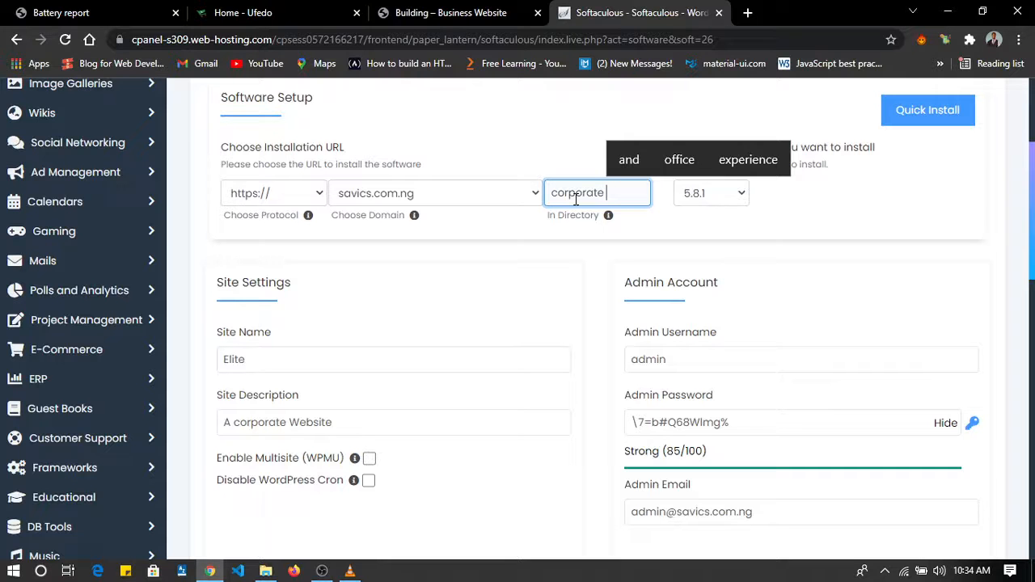
Review the rest of the WordPress setup form and run the installation.
scroll(677, 242, "down", 6)
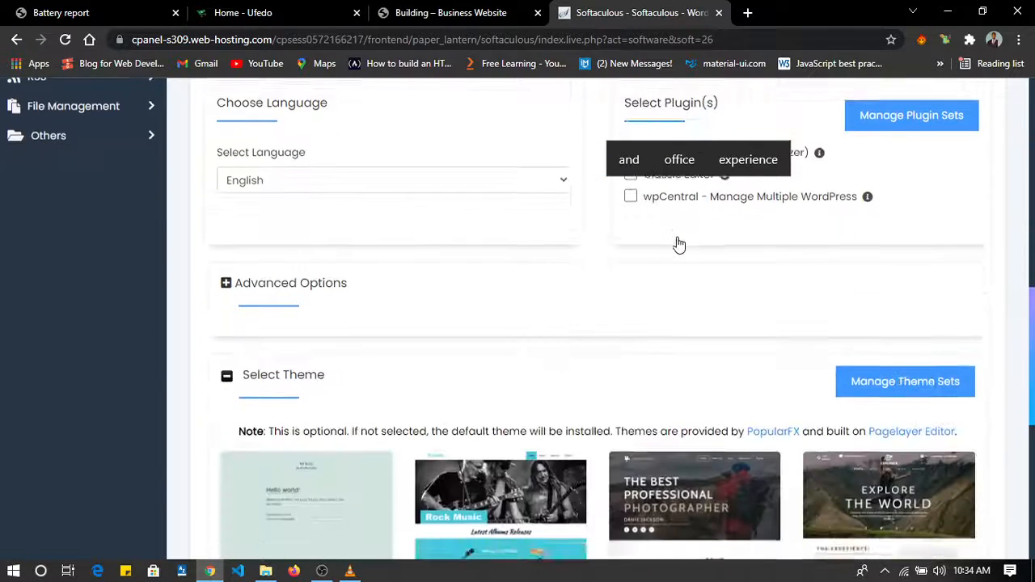
scroll(680, 243, "up", 3)
scroll(679, 243, "up", 4)
scroll(679, 243, "down", 4)
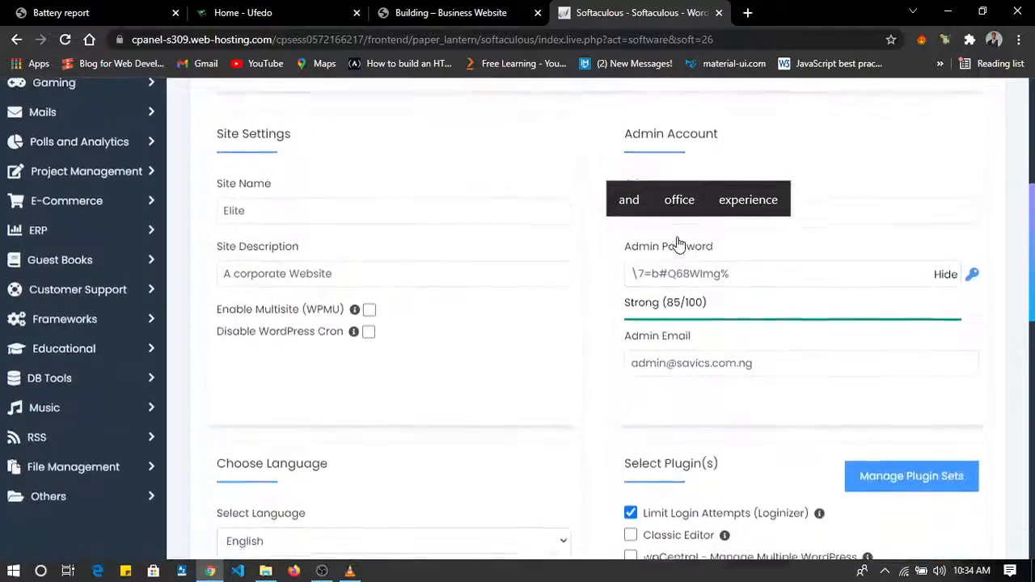
scroll(677, 242, "down", 10)
scroll(638, 340, "up", 1)
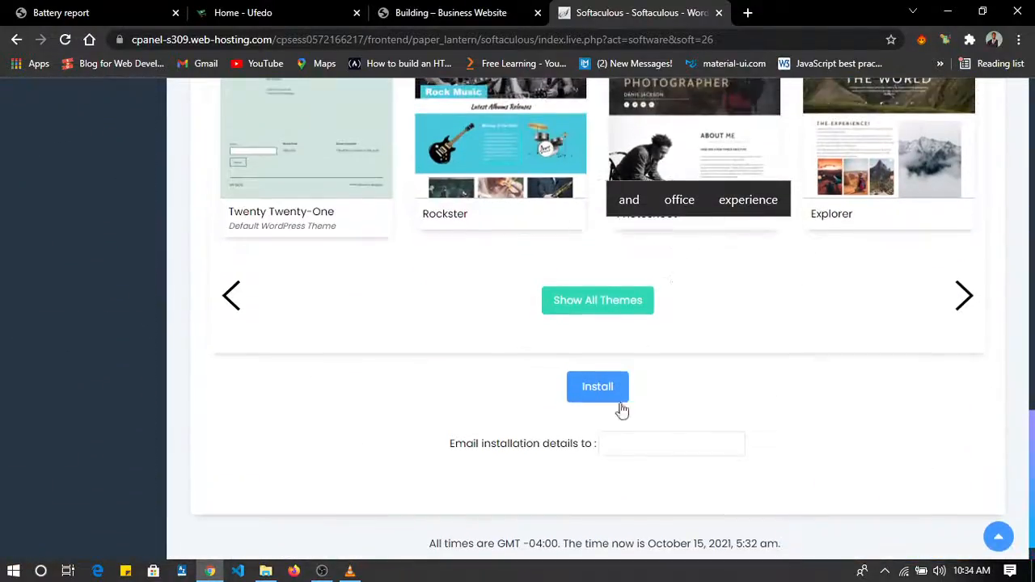
left_click(591, 391)
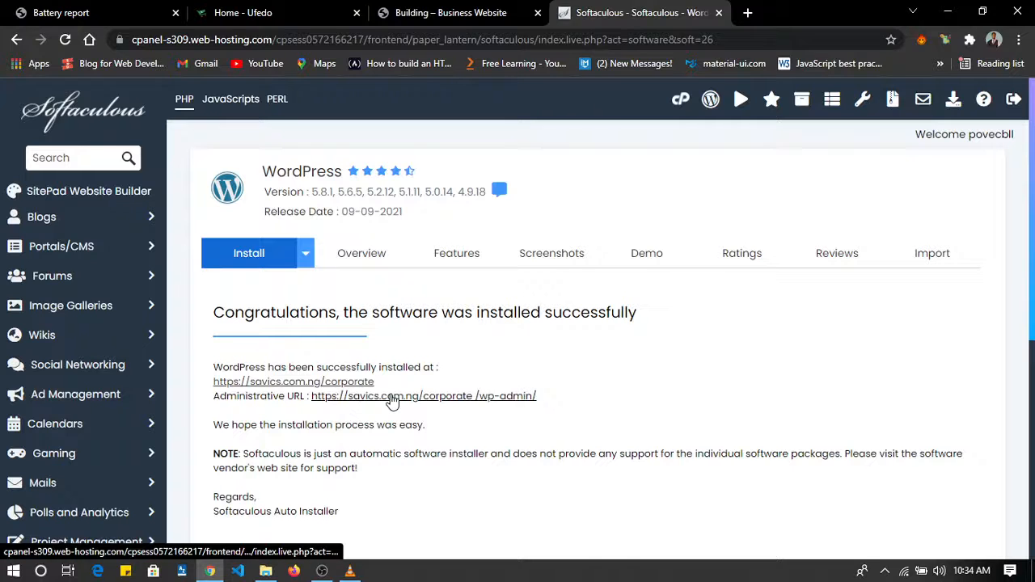
Open the new installation's administrative URL and site URL in separate browser tabs and view both pages.
right_click(434, 395)
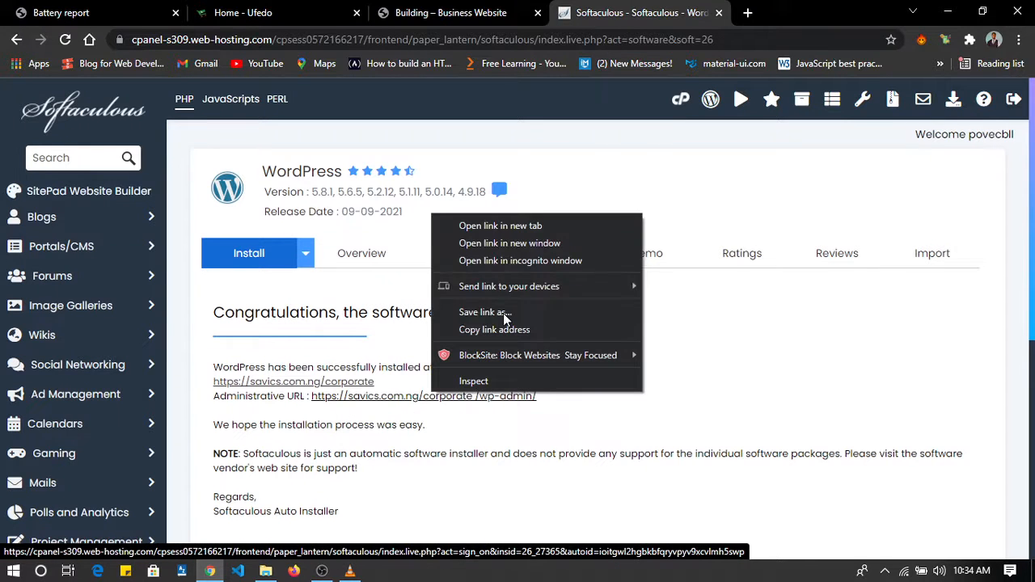
left_click(511, 232)
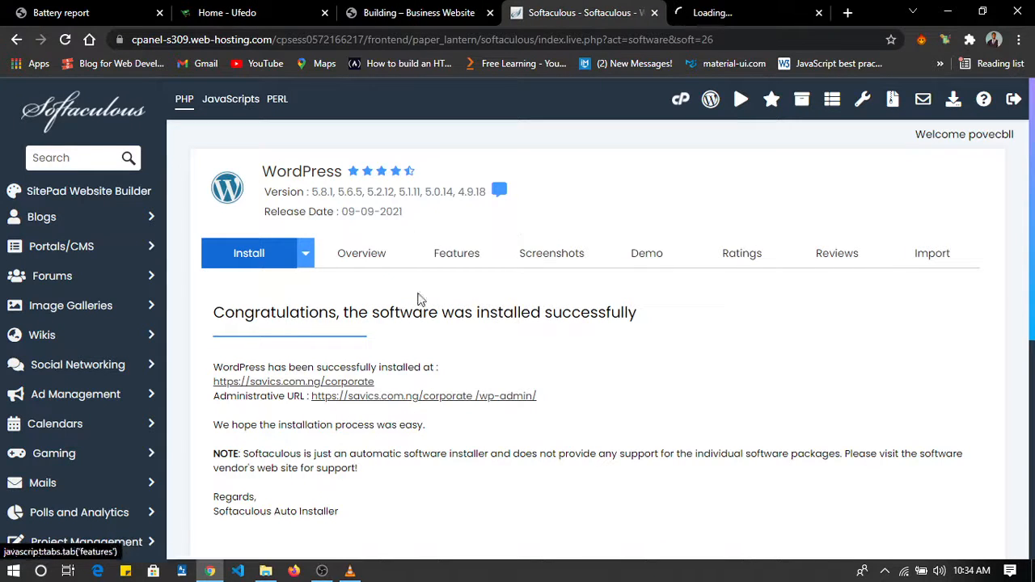
right_click(310, 389)
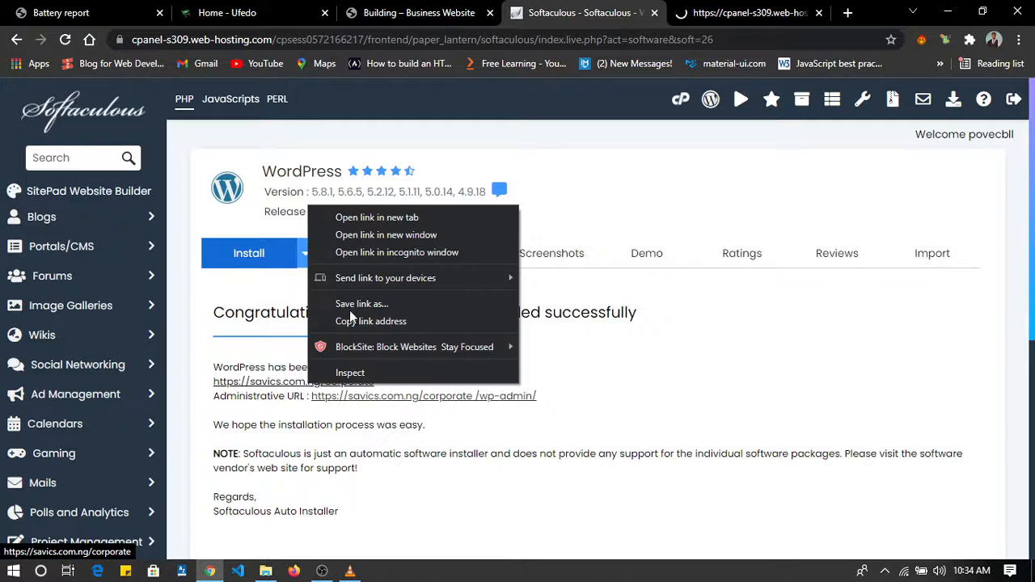
left_click(384, 223)
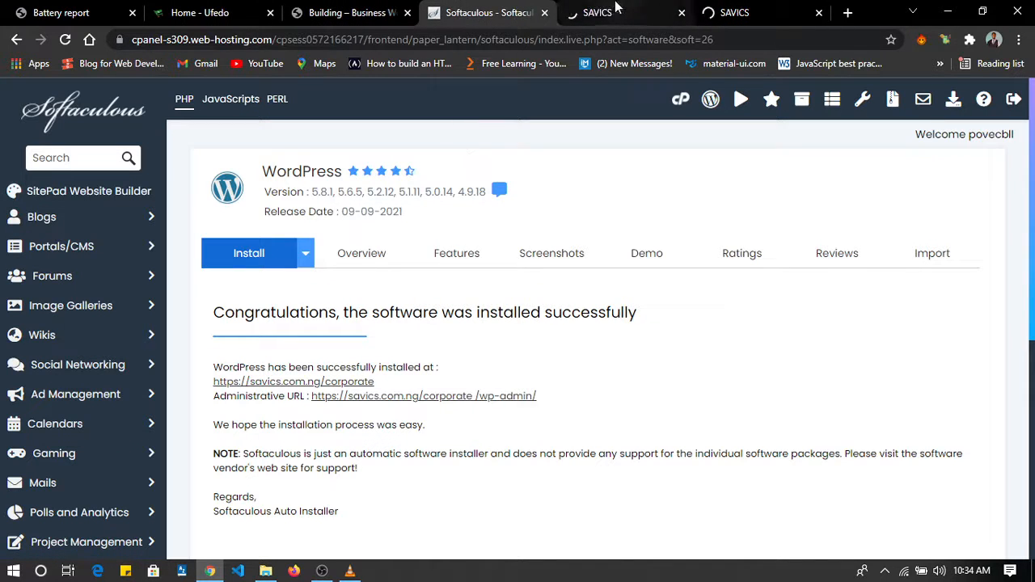
left_click(614, 10)
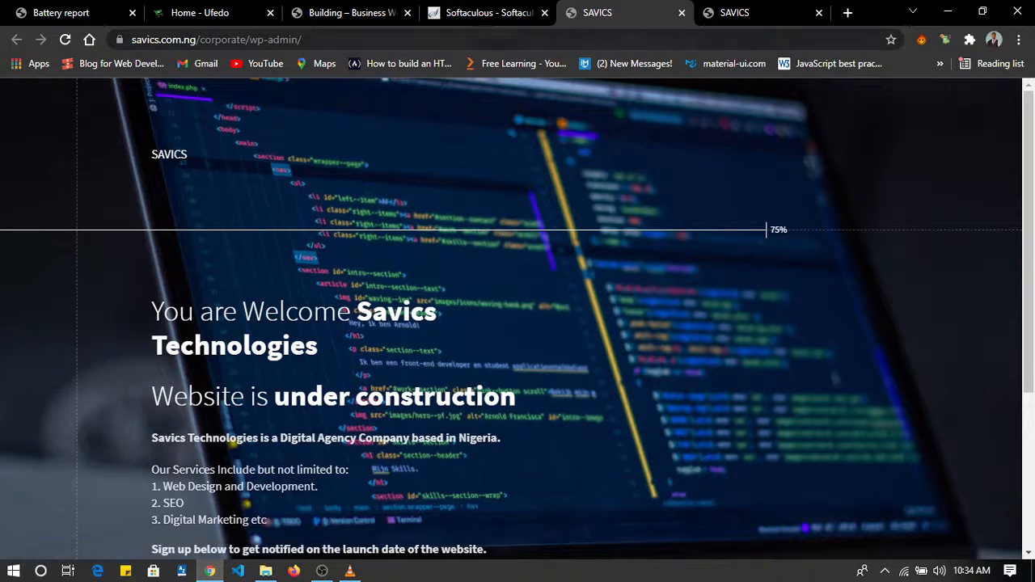
left_click(750, 18)
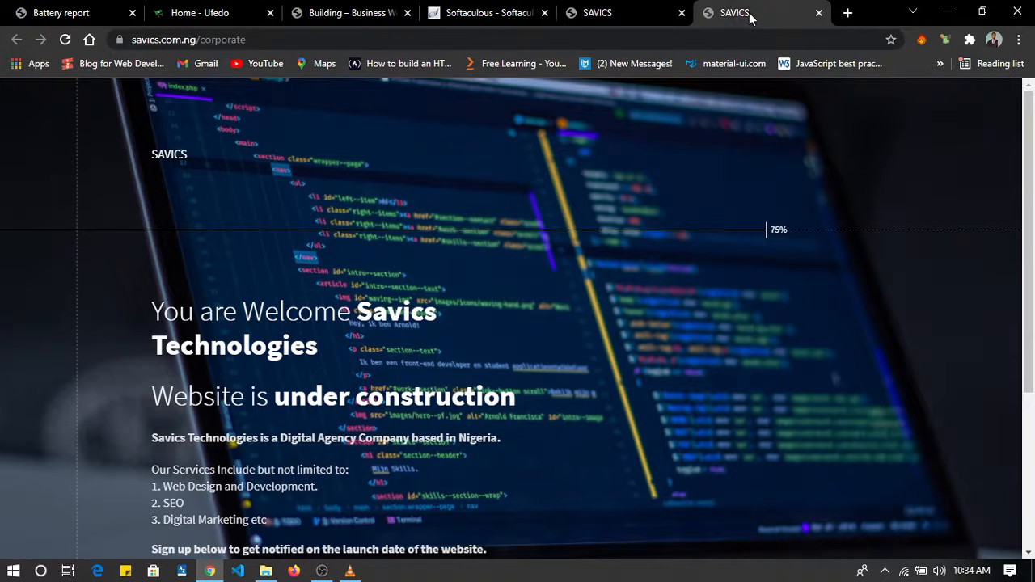
left_click(619, 8)
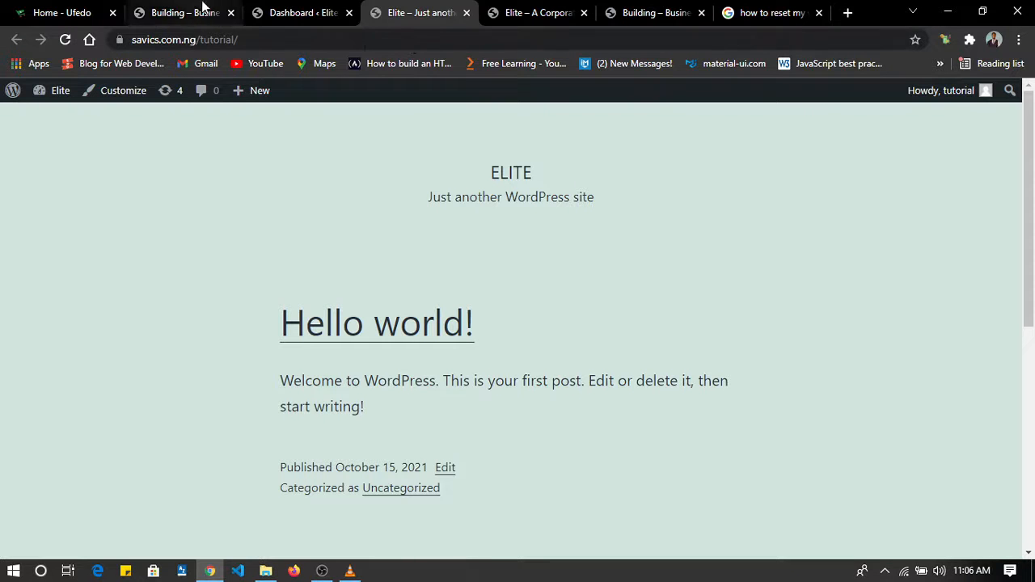
View the tutorial site's dashboard and homepage, and close the reset search, "Elite – A Corporate Website" and Ufedo browser tabs.
left_click(298, 15)
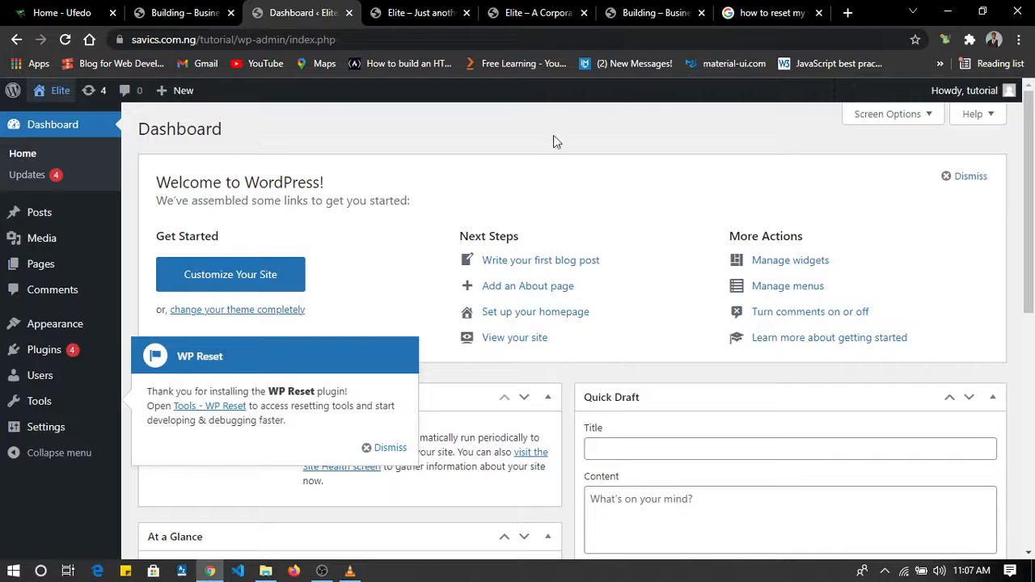
left_click(821, 13)
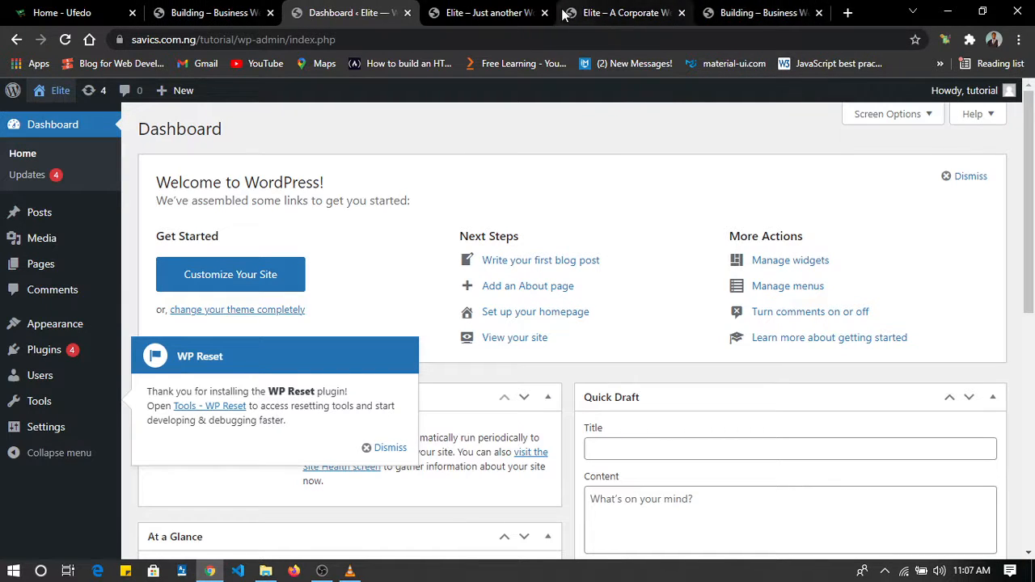
left_click(681, 13)
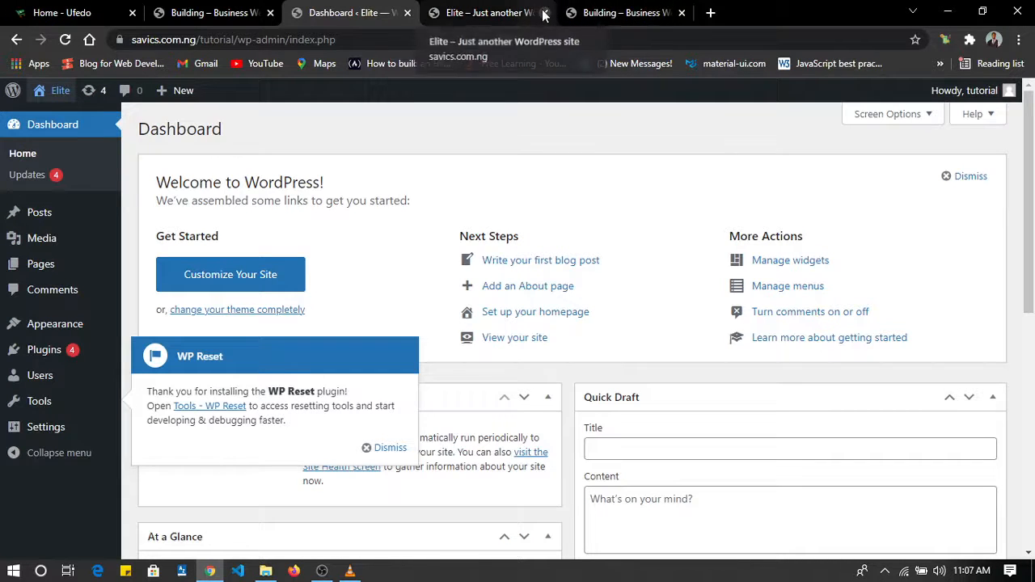
left_click(493, 10)
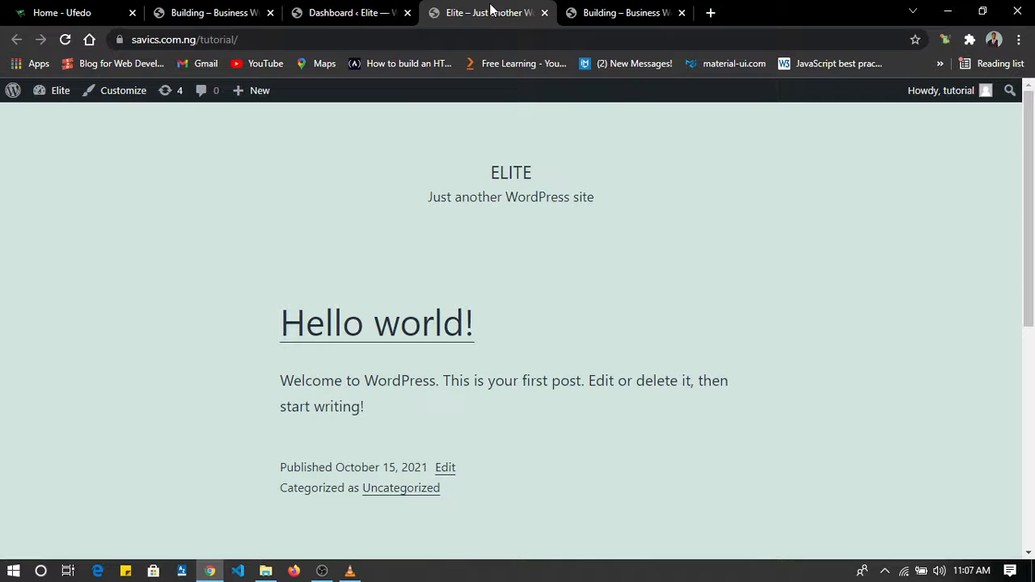
left_click(368, 12)
left_click(480, 11)
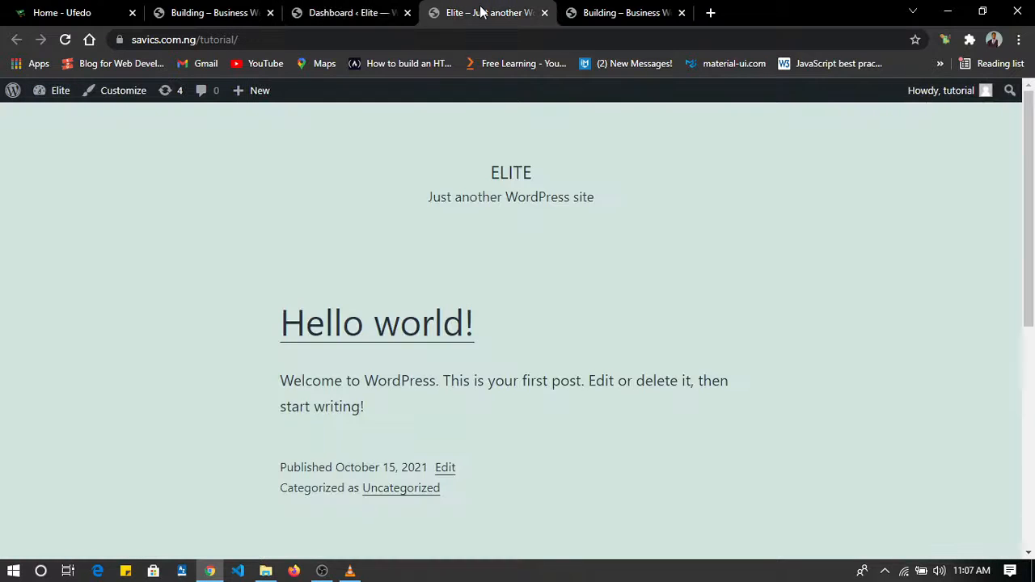
left_click(132, 13)
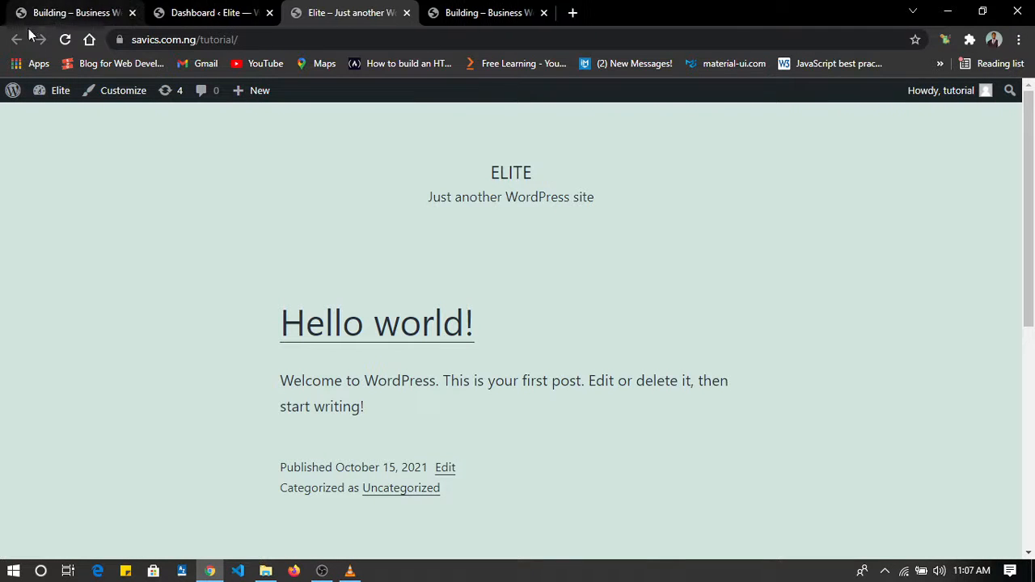
Look over the homepage of the Elite Fitness sample site.
left_click(63, 9)
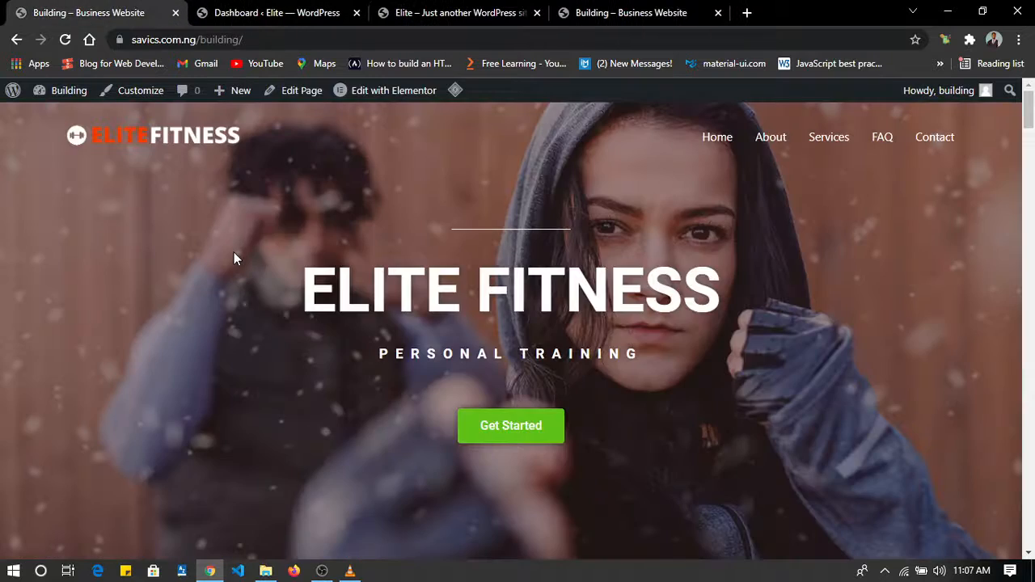
scroll(234, 255, "down", 10)
scroll(234, 252, "up", 10)
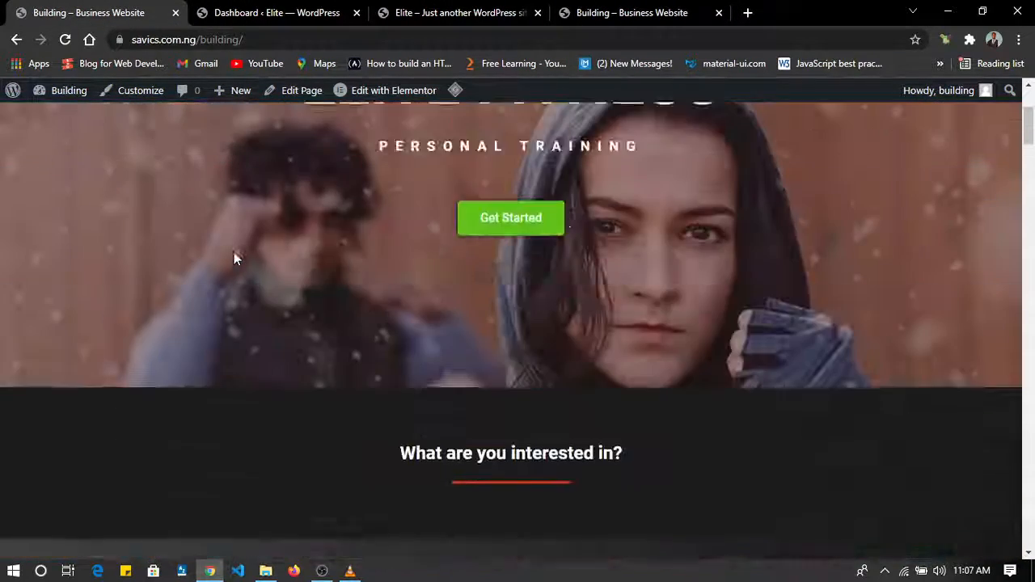
Dismiss the WP Reset notice on the tutorial site's WordPress dashboard and open the site's theme management page.
left_click(251, 11)
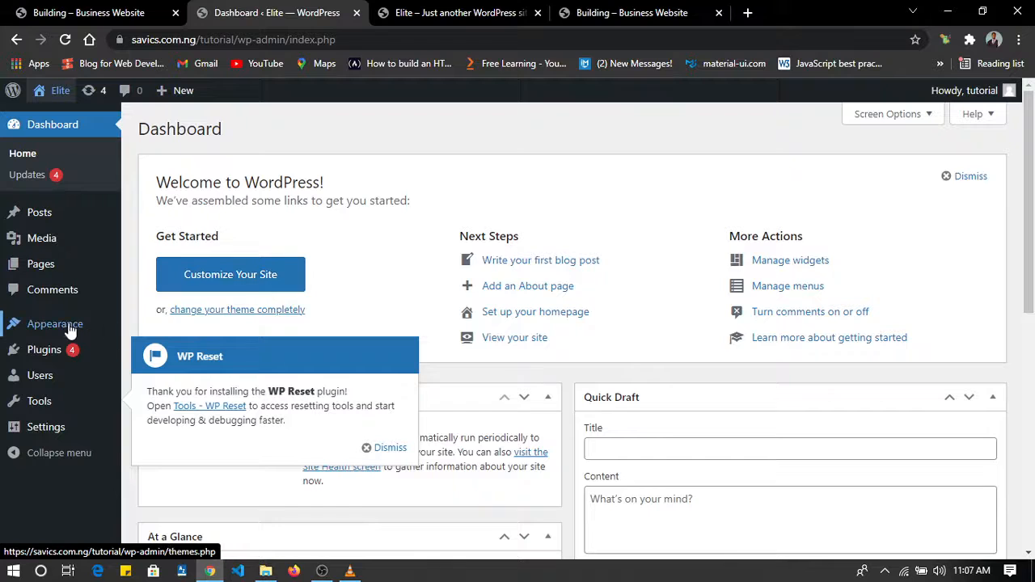
mouse_move(69, 331)
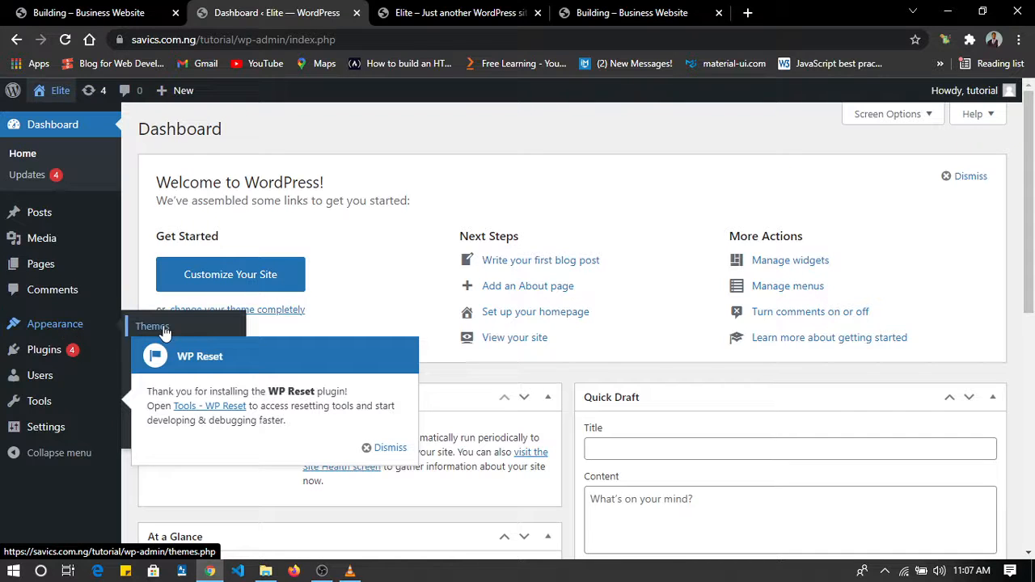
left_click(391, 449)
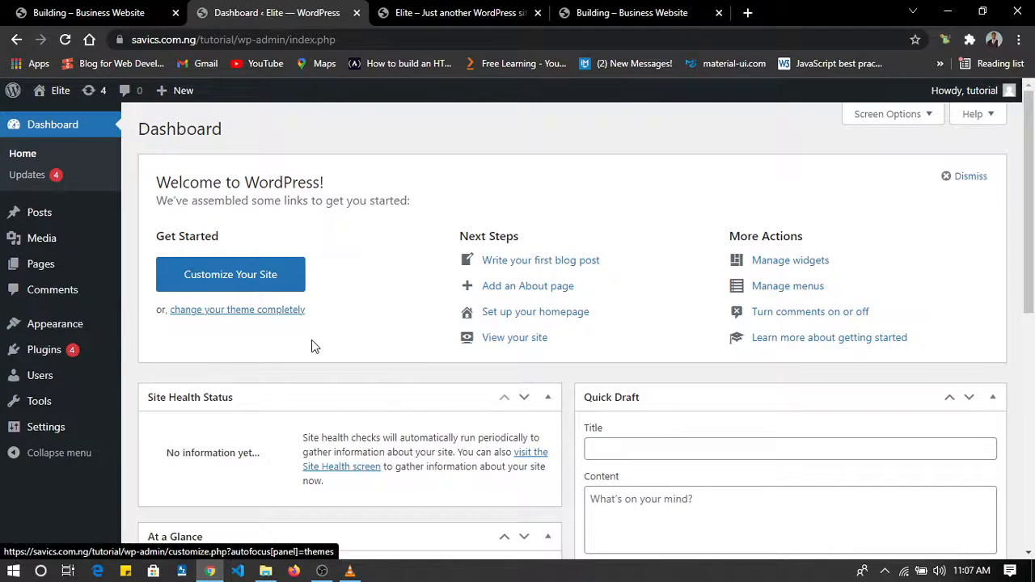
scroll(312, 347, "down", 1)
scroll(311, 344, "up", 1)
mouse_move(85, 325)
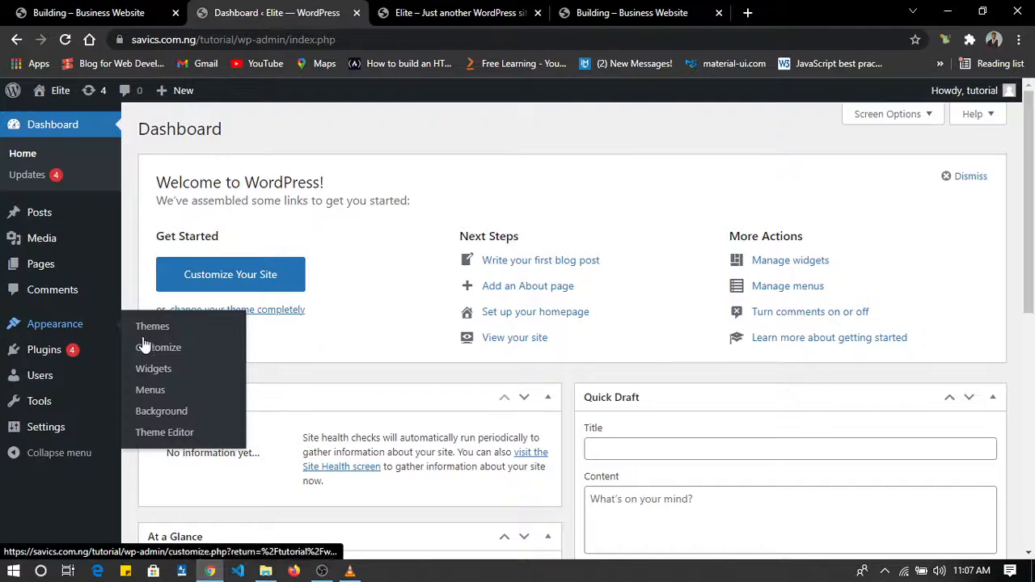
left_click(161, 330)
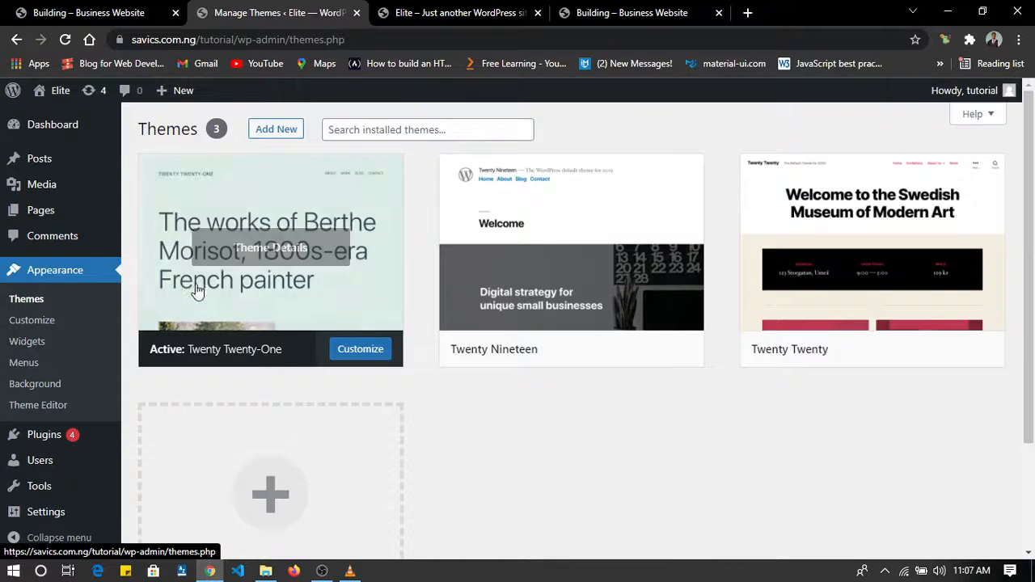
Search the WordPress theme directory for "astra", then install and activate the Astra theme.
left_click(280, 132)
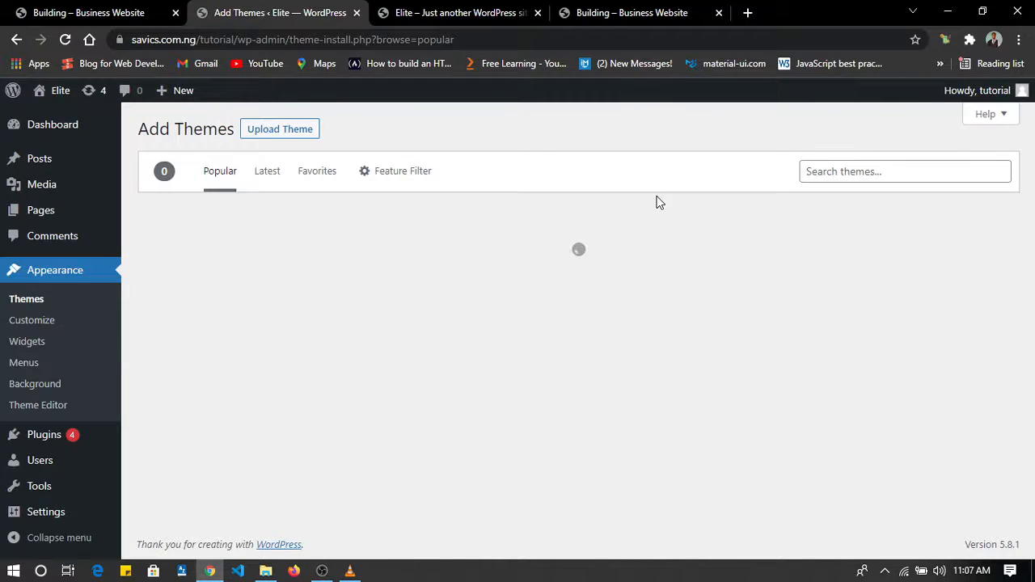
left_click(859, 164)
type("astra")
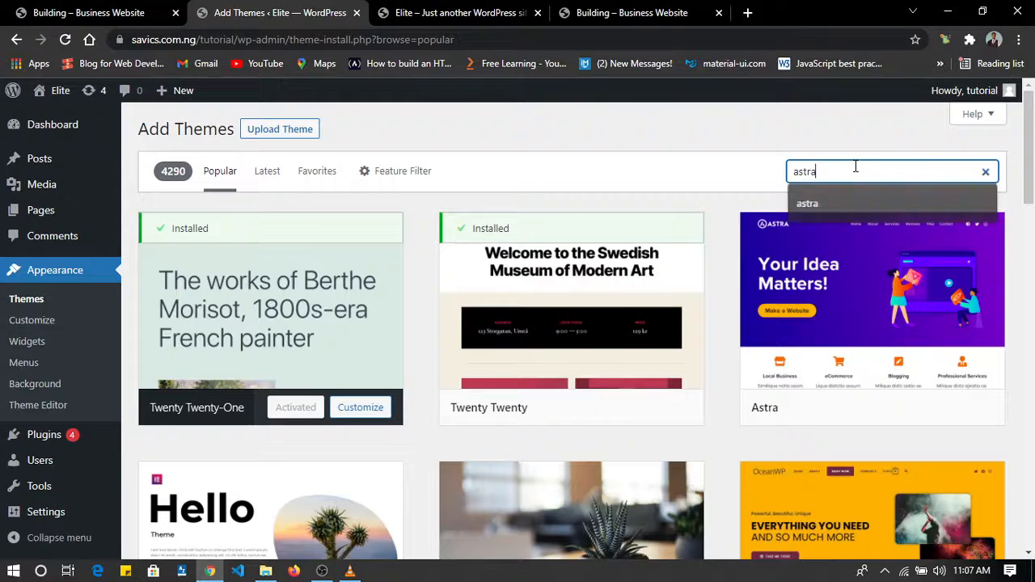
key("Return")
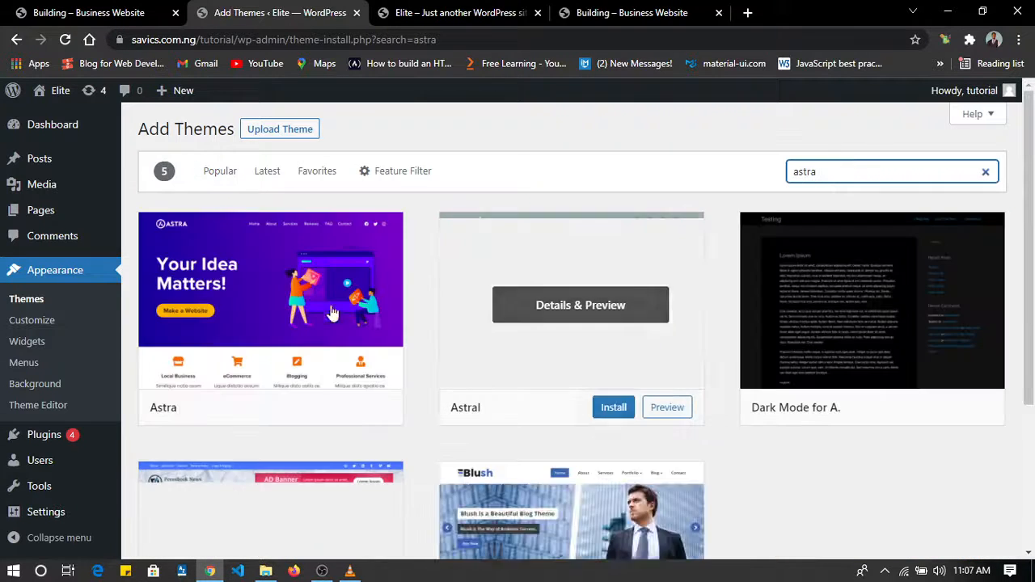
left_click(314, 408)
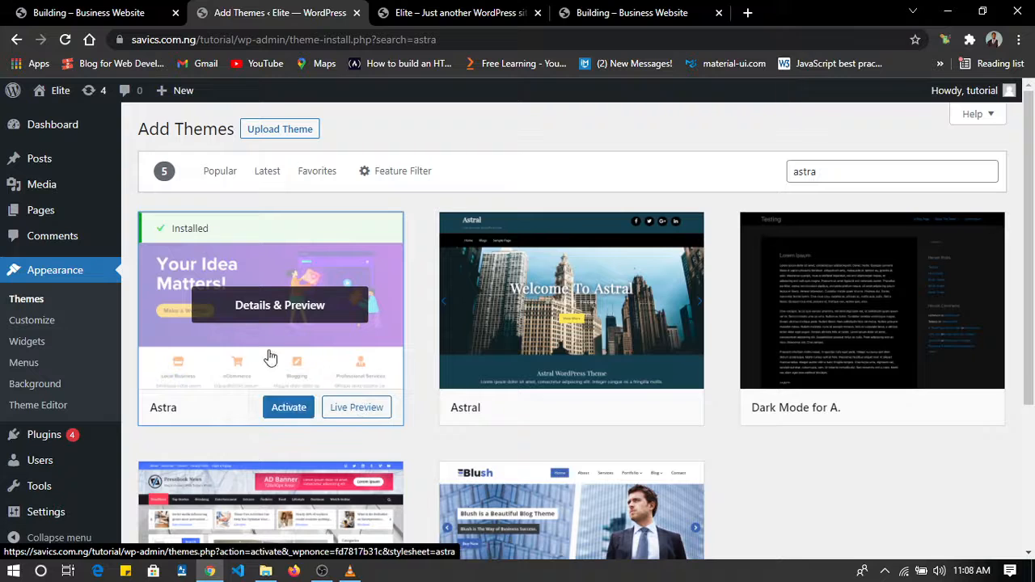
left_click(285, 408)
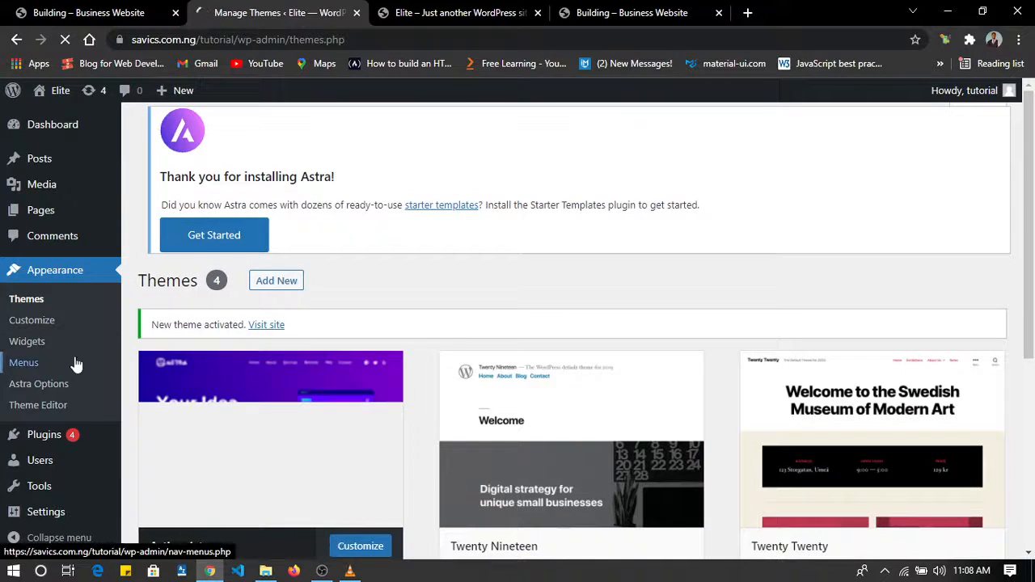
Open the WordPress page for adding new plugins.
scroll(76, 405, "down", 3)
scroll(65, 311, "down", 1)
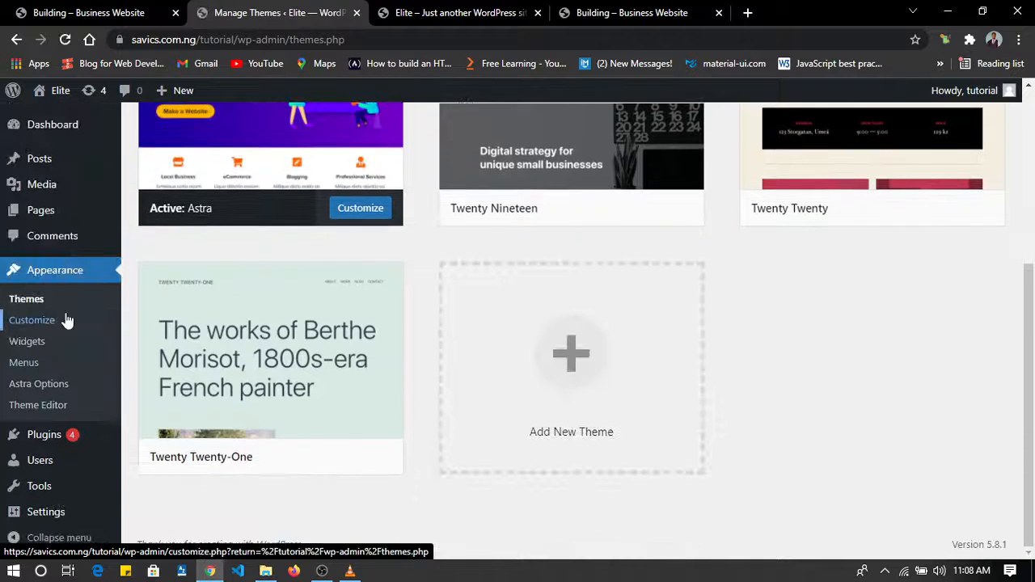
mouse_move(40, 443)
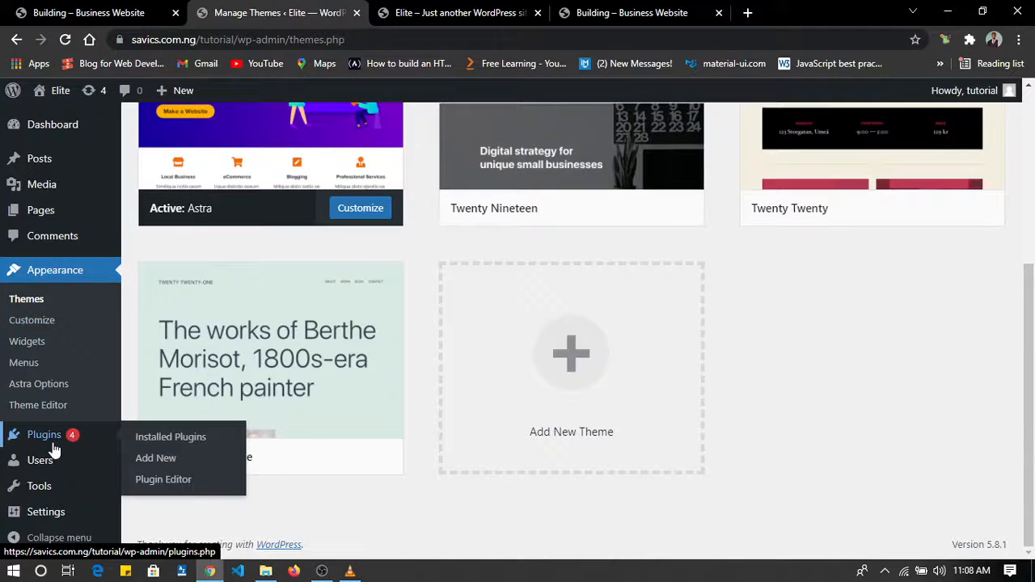
left_click(173, 460)
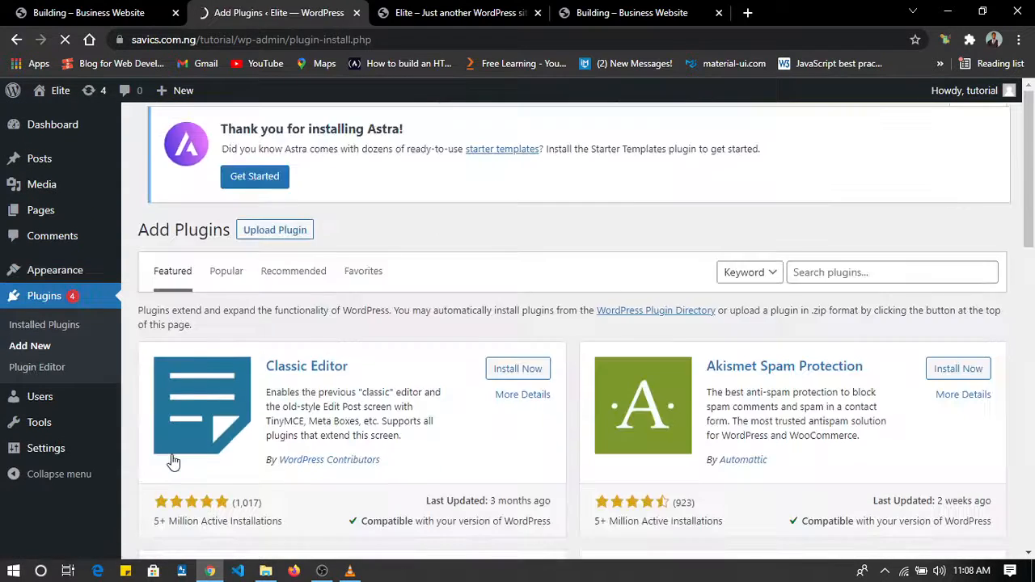
Search the WordPress plugin directory for "elementor" and update the Elementor Website Builder plugin.
left_click(817, 275)
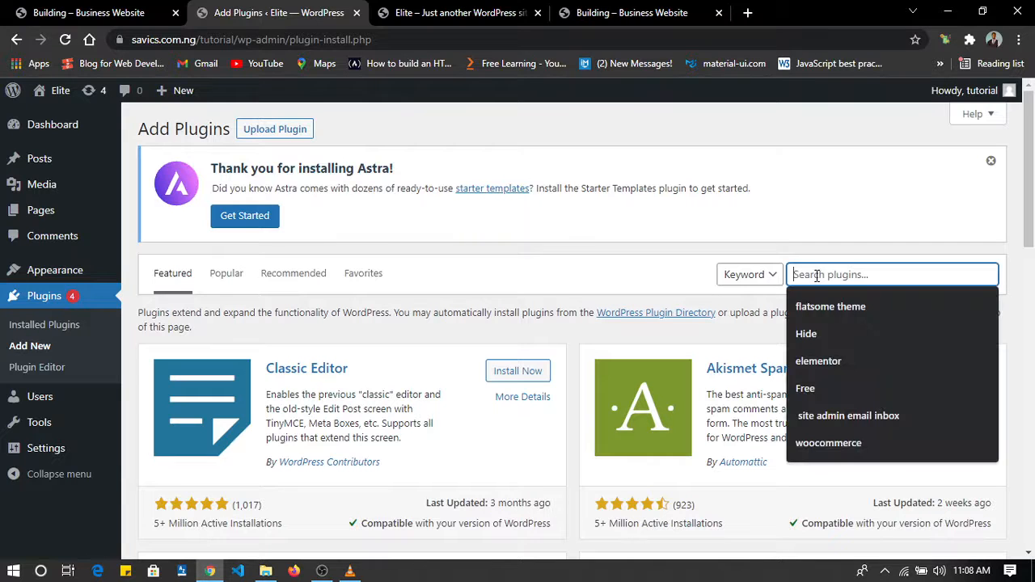
left_click(818, 362)
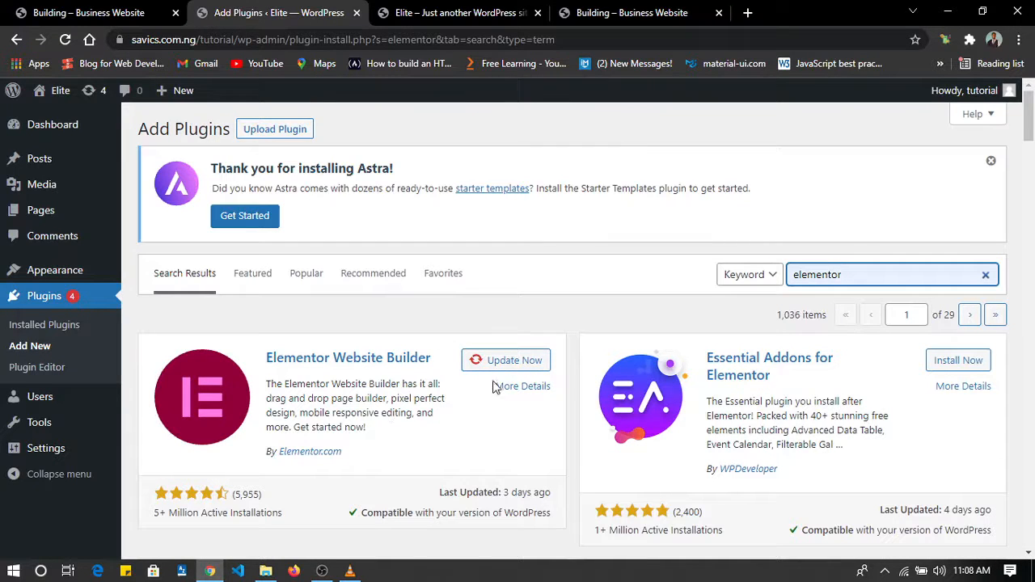
left_click(522, 364)
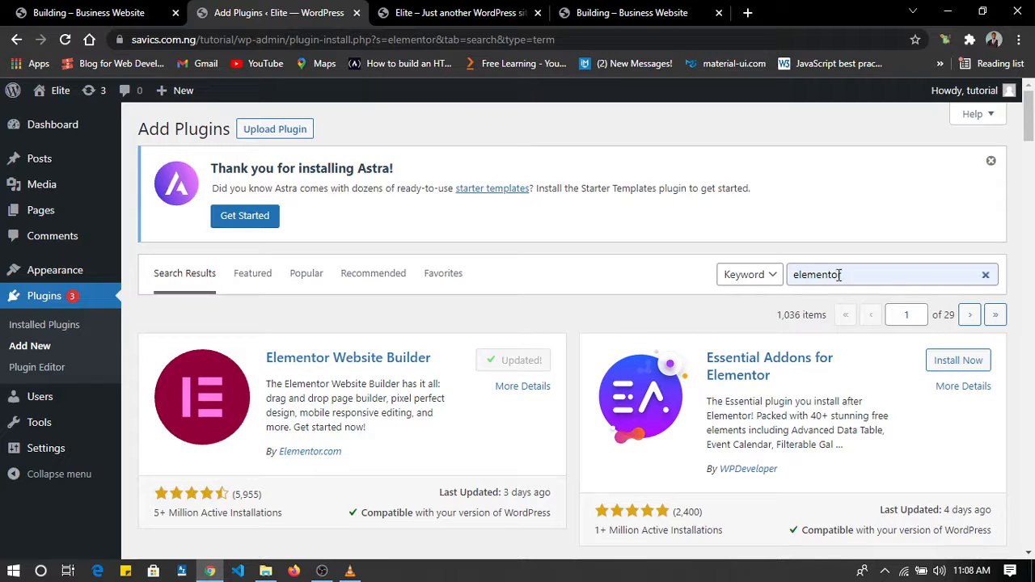
Search the plugin directory for "essential addons for elementor" and install the Essential Addons for Elementor plugin.
left_click_drag(855, 274, 750, 283)
type("essential addons for")
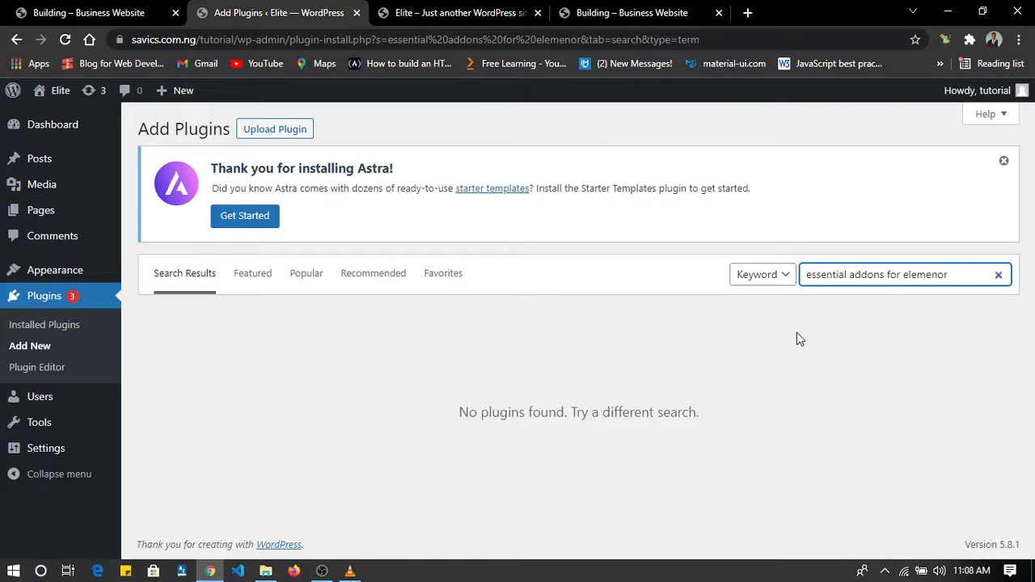
key("BackSpace")
key("BackSpace")
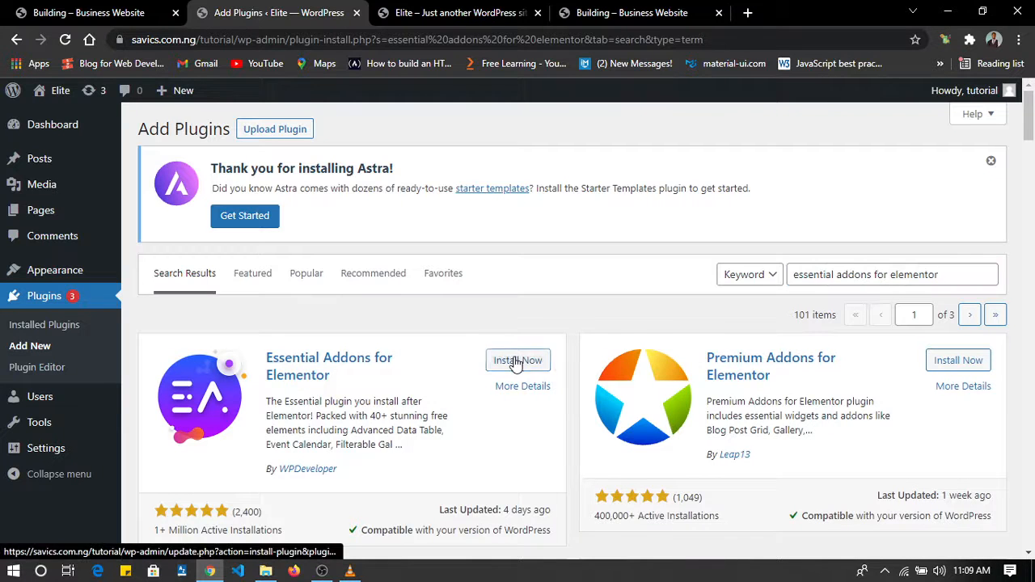
left_click(515, 361)
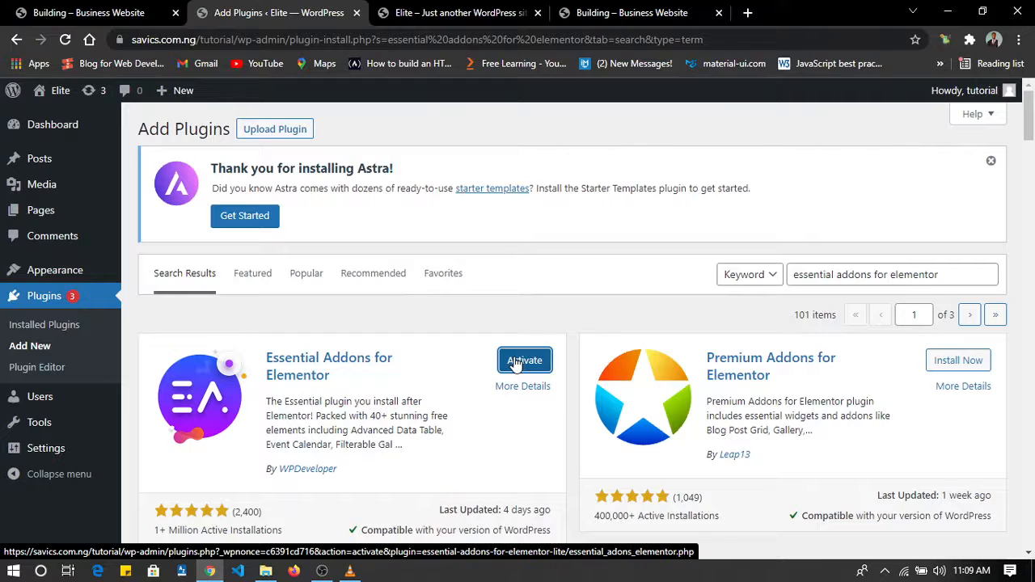
Bulk-activate the Elementor and Essential Addons for Elementor plugins from the list of installed plugins.
left_click(57, 333)
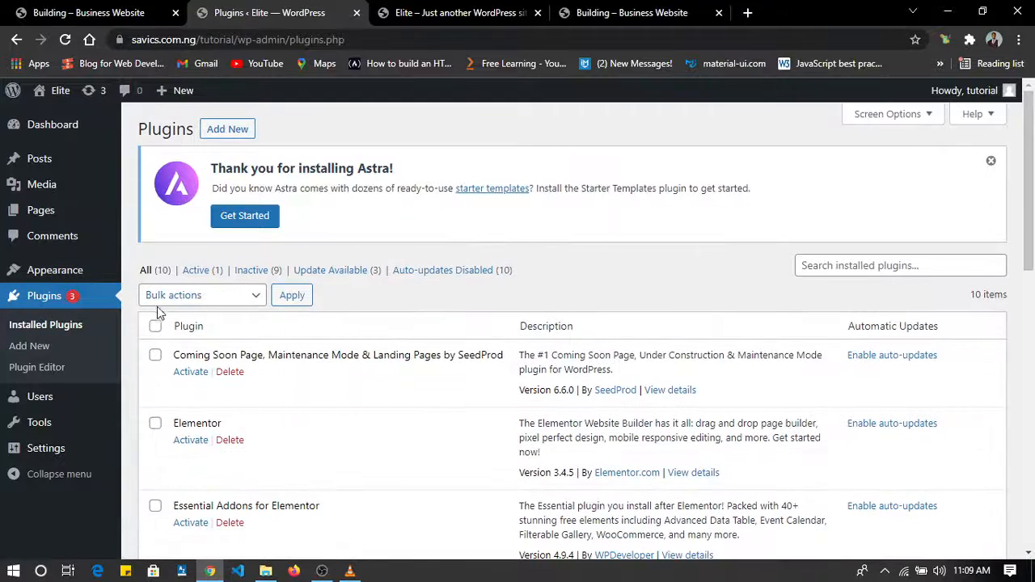
scroll(202, 354, "down", 1)
left_click(155, 319)
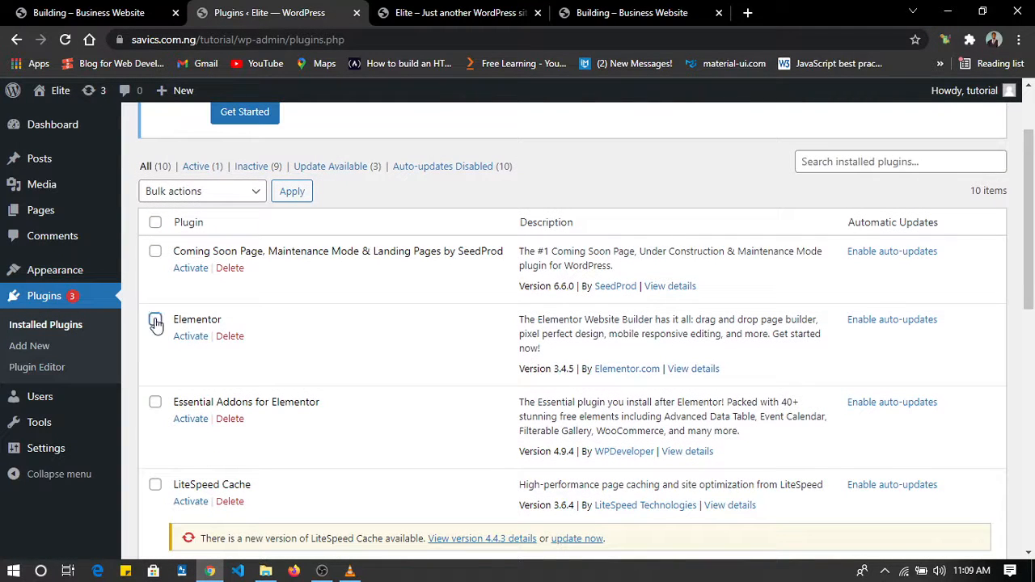
left_click(155, 402)
left_click(224, 194)
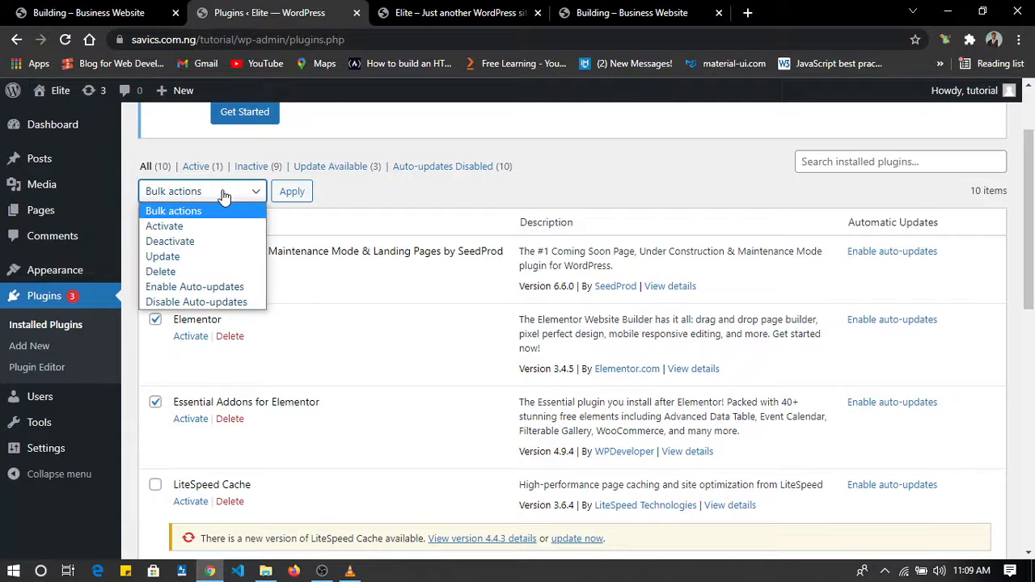
left_click(176, 226)
left_click(293, 192)
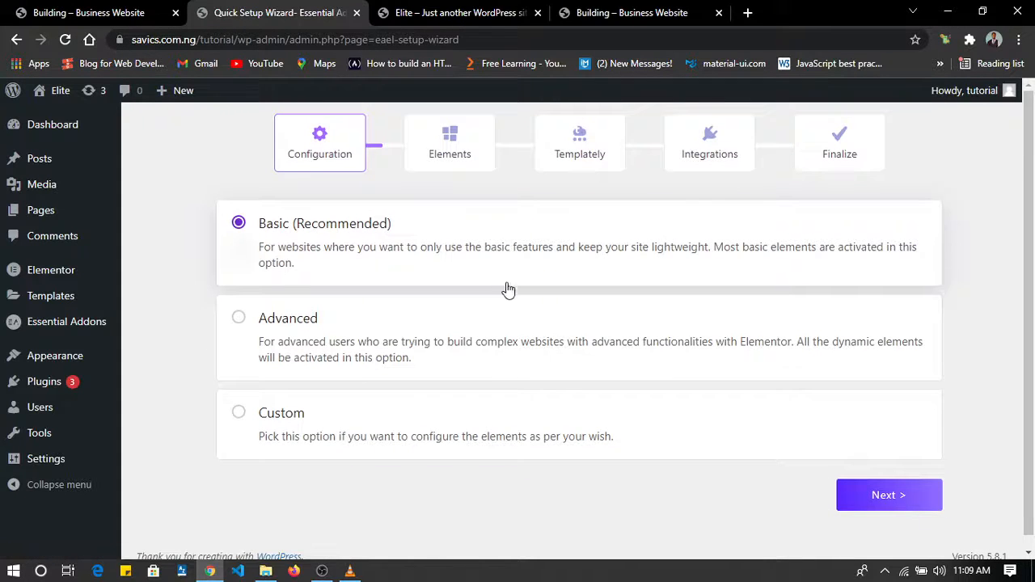
Complete the Essential Addons setup wizard with the Advanced configuration and its preselected elements, without installing Templately or any integrations.
left_click(239, 318)
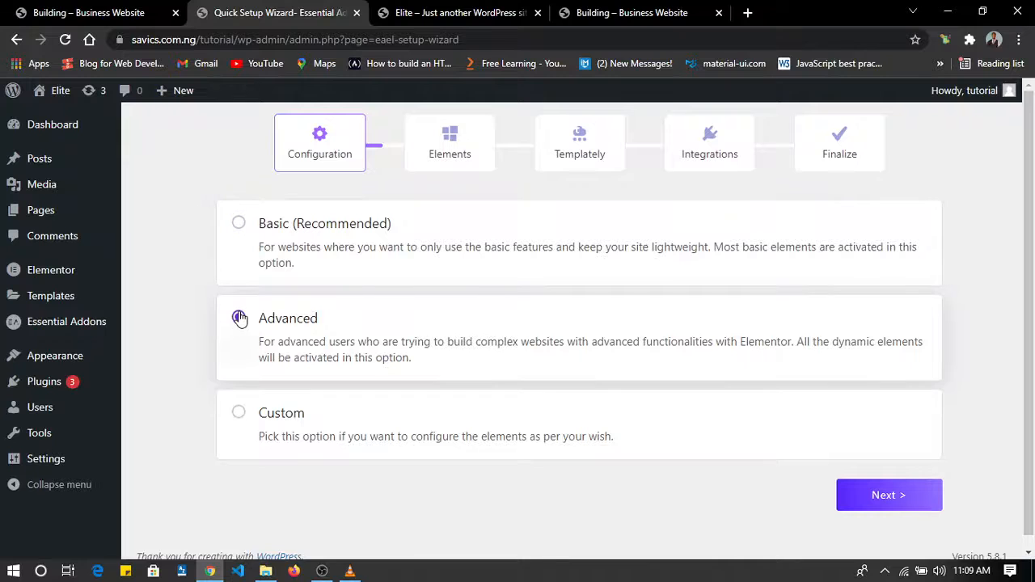
left_click(906, 508)
scroll(597, 382, "down", 4)
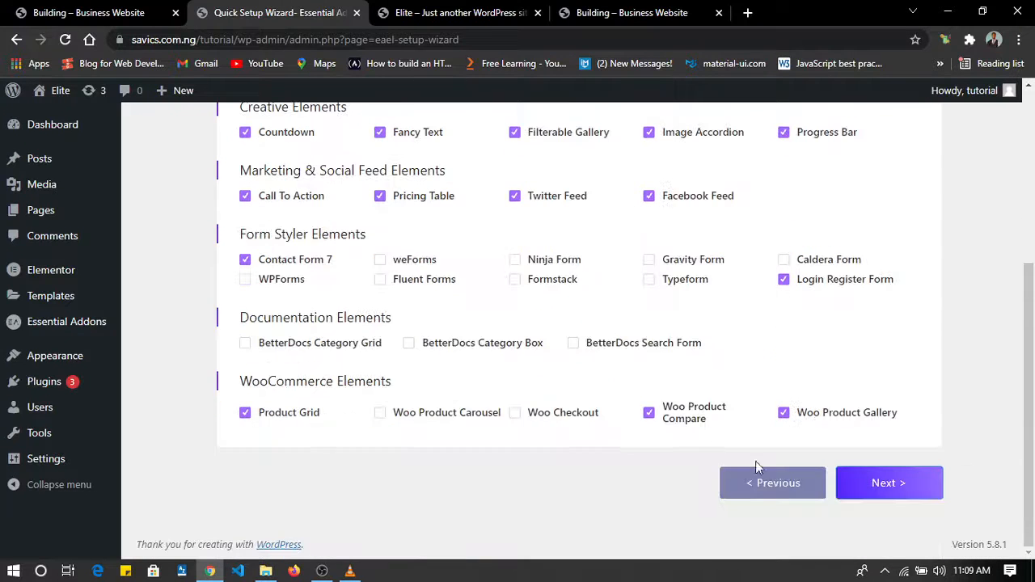
left_click(861, 483)
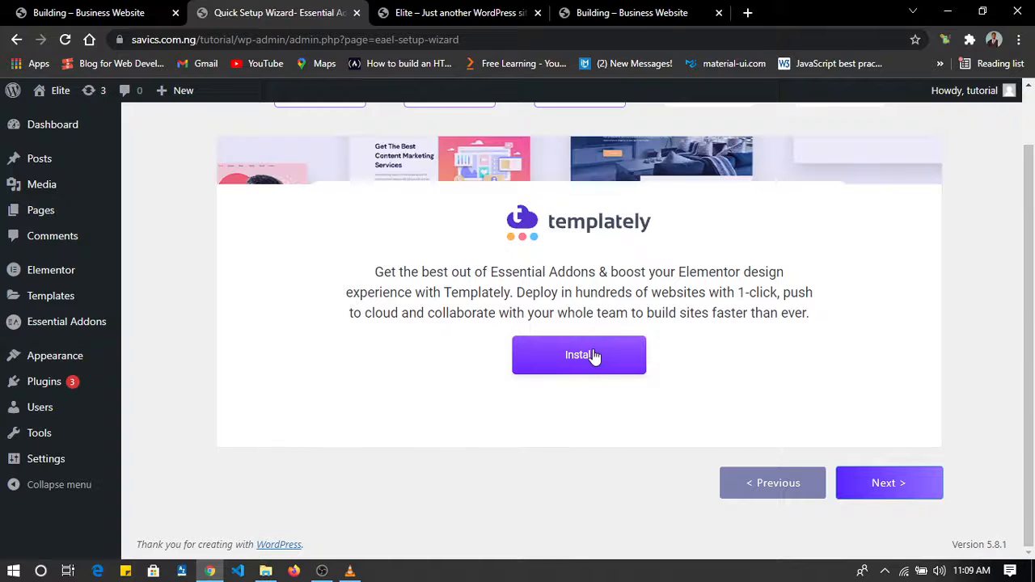
left_click(905, 484)
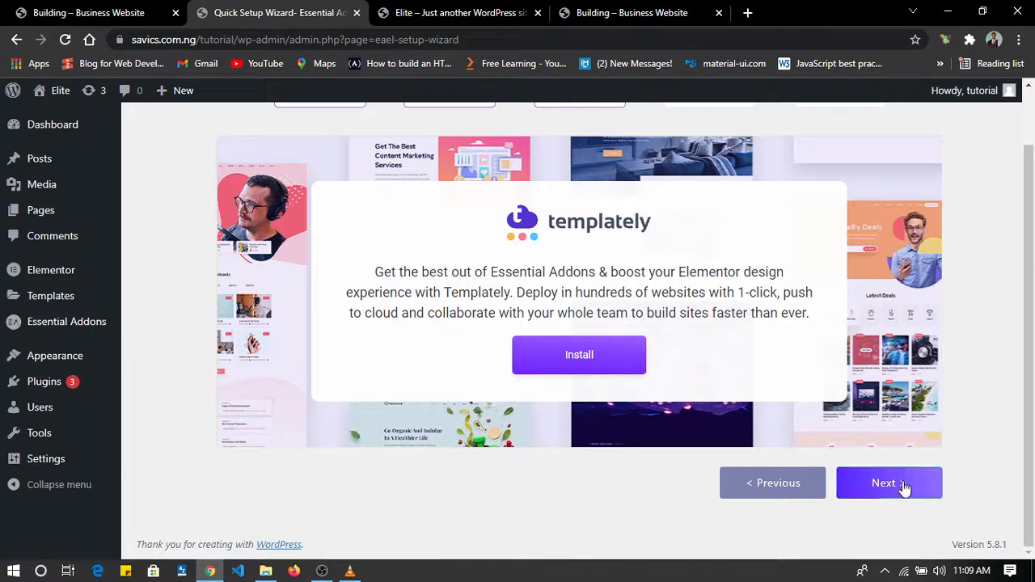
scroll(679, 427, "up", 4)
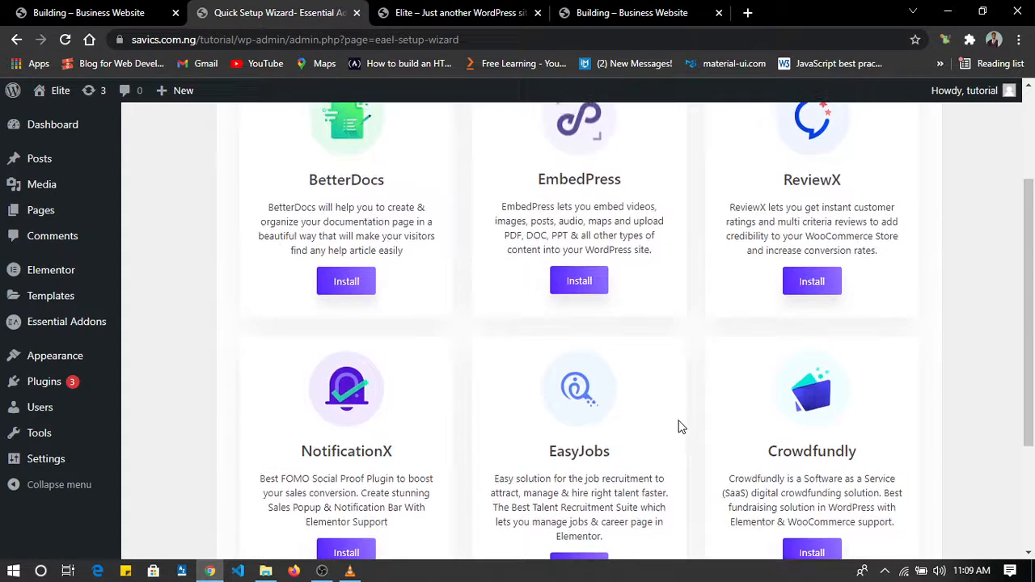
scroll(679, 427, "down", 6)
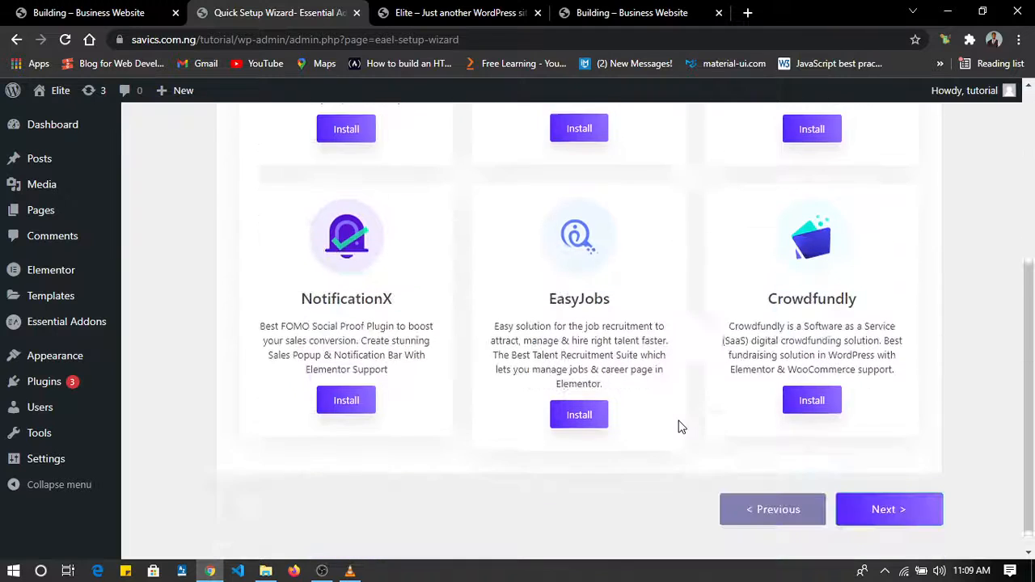
left_click(882, 483)
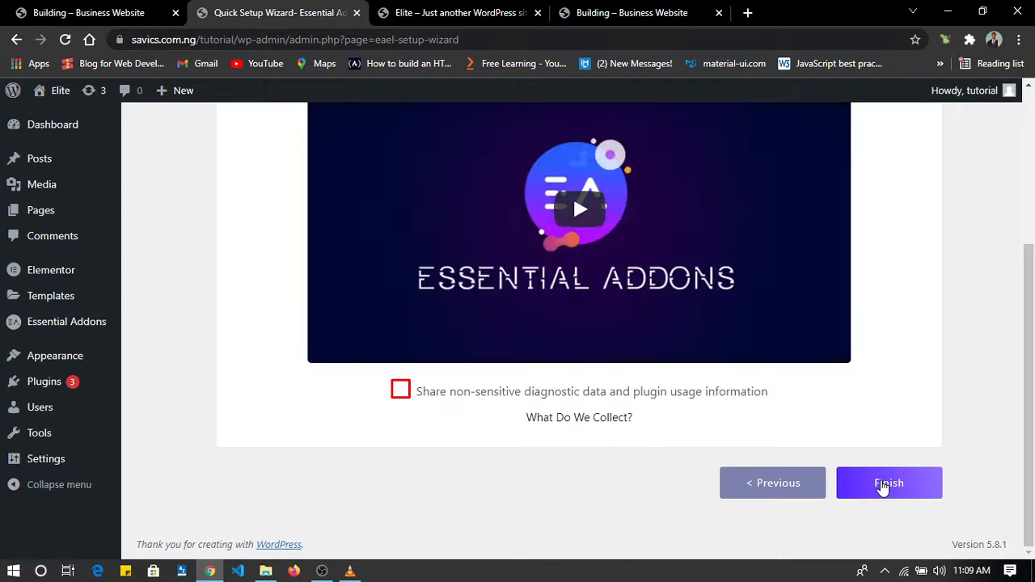
scroll(841, 477, "up", 3)
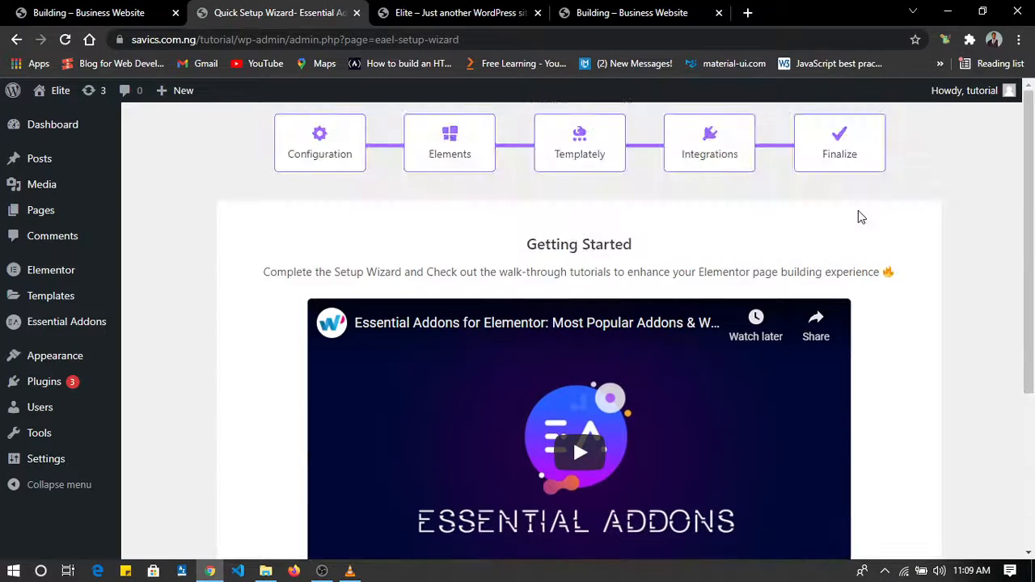
scroll(859, 218, "down", 3)
left_click(881, 483)
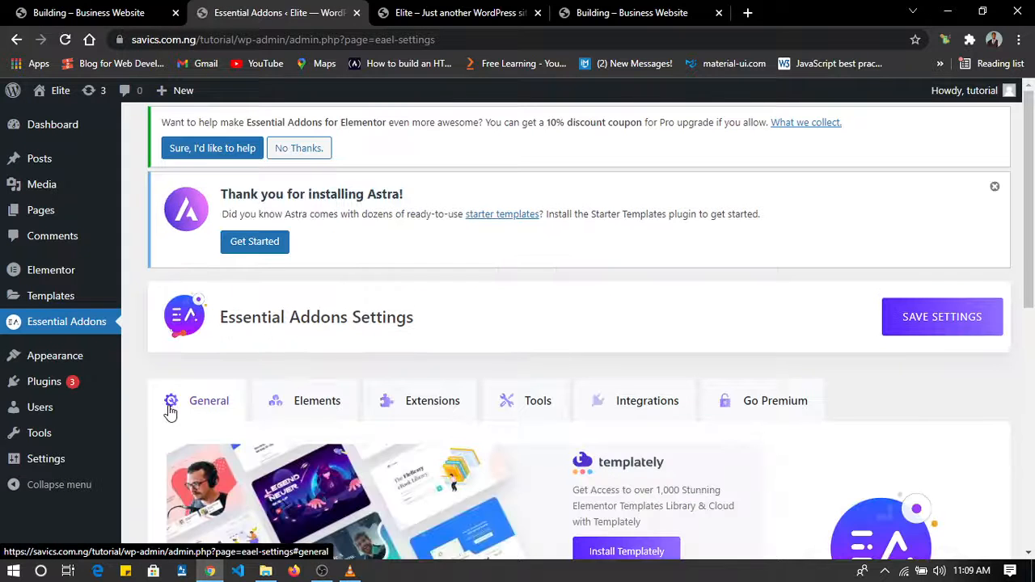
scroll(169, 413, "down", 5)
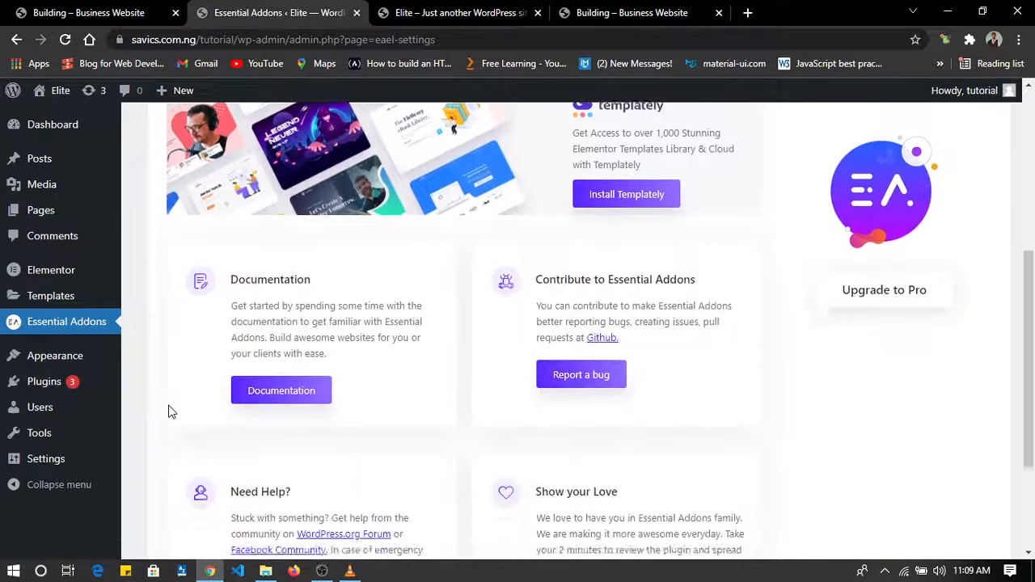
scroll(170, 411, "up", 3)
scroll(170, 413, "up", 2)
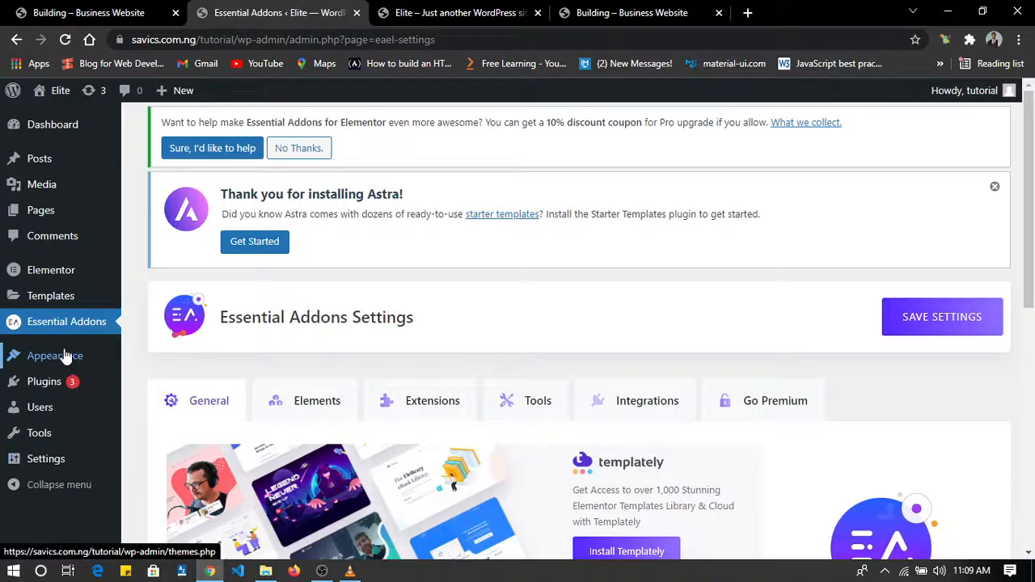
mouse_move(65, 356)
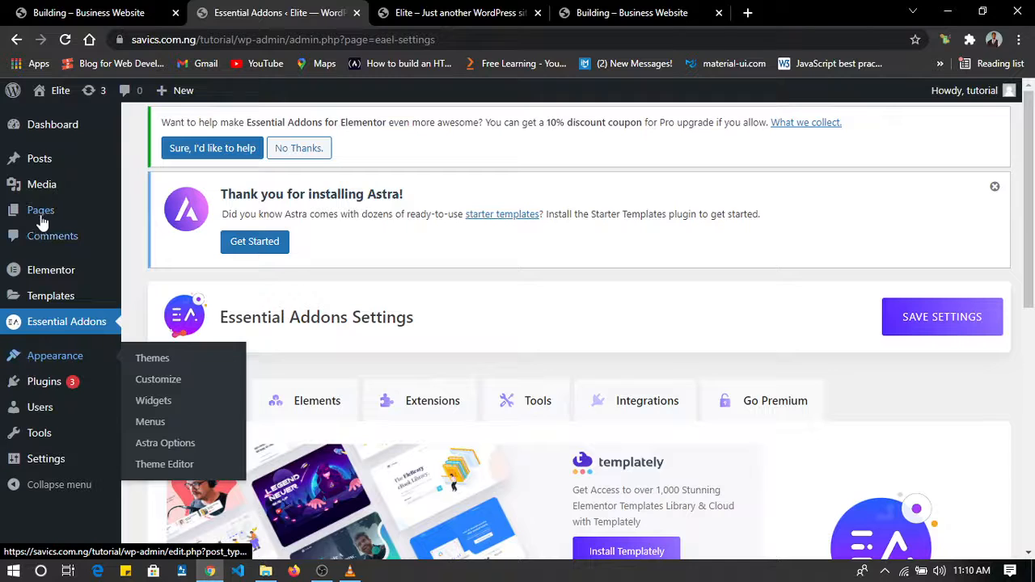
Create a new WordPress page titled "Home" and publish it.
mouse_move(42, 215)
left_click(159, 212)
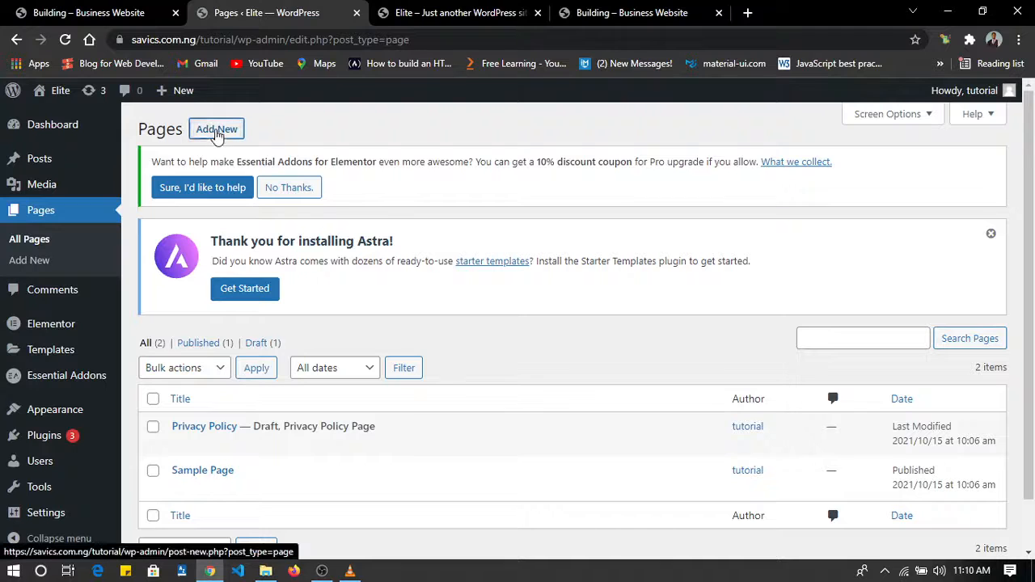
left_click(216, 132)
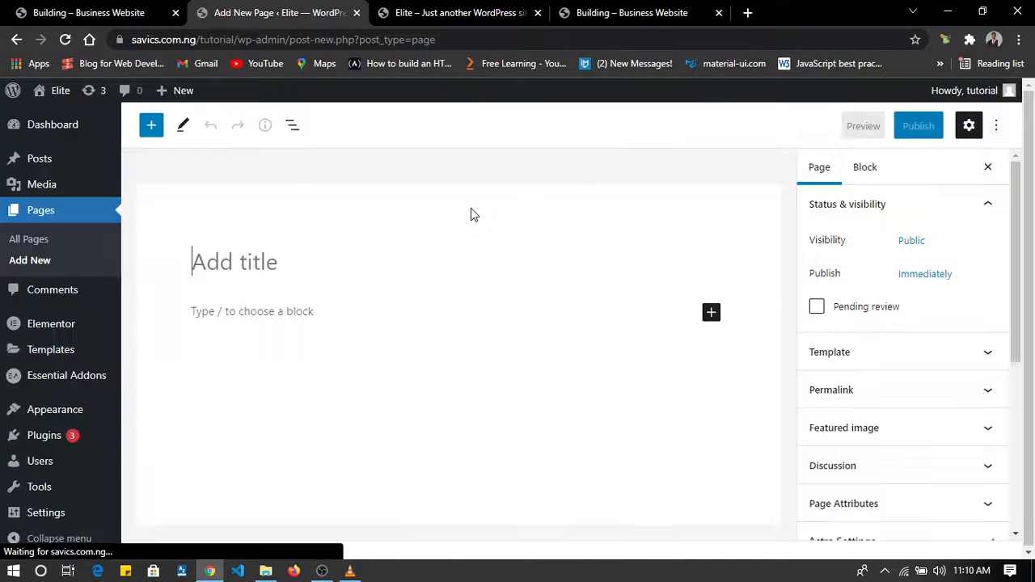
type("home")
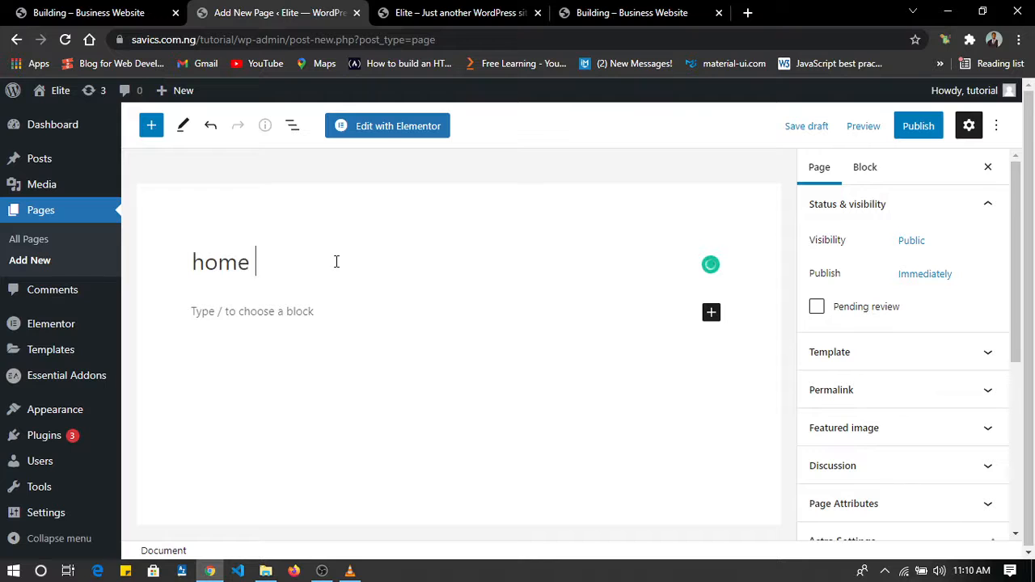
key("BackSpace")
key("BackSpace")
key("BackSpace")
key("BackSpace")
key("BackSpace")
type("Home")
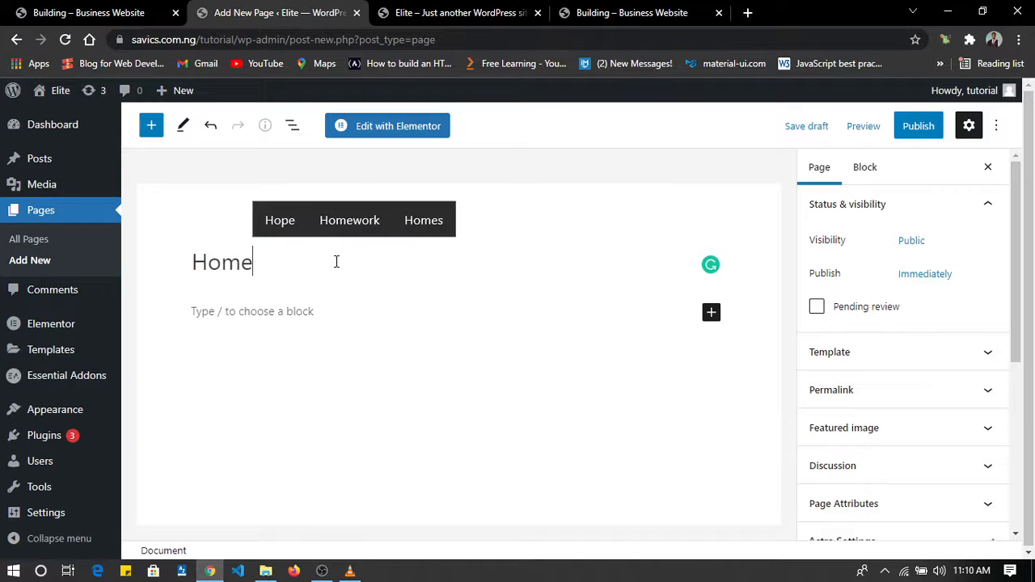
left_click(903, 138)
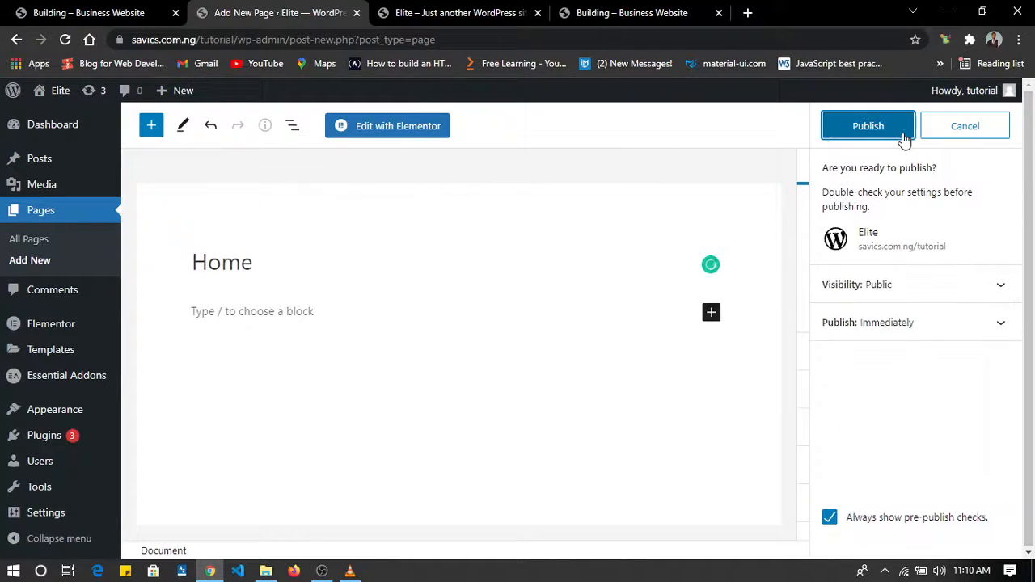
left_click(873, 128)
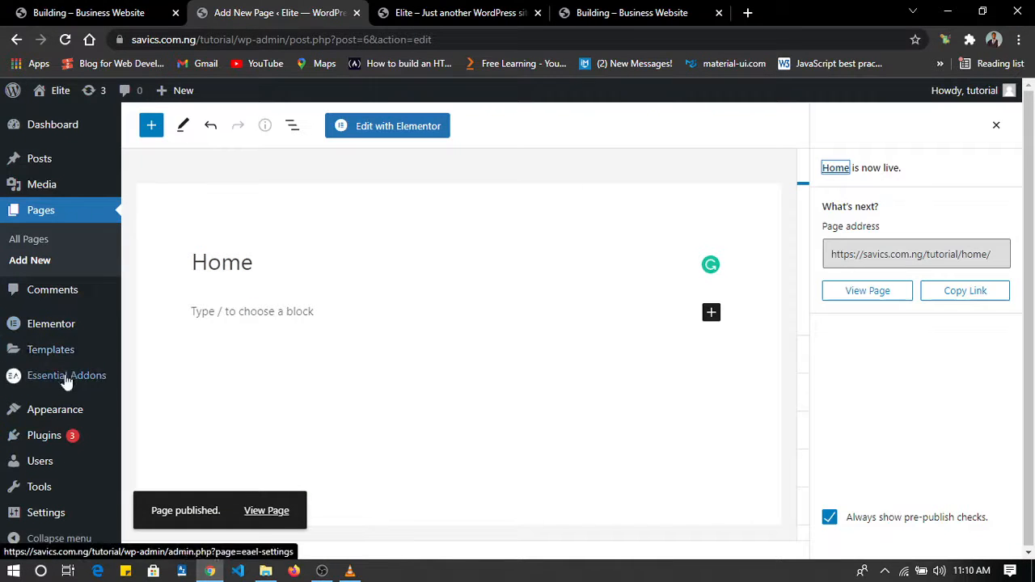
Set the site's homepage in the theme Customizer to display the static page "Home", publish the change and leave the Customizer.
mouse_move(65, 411)
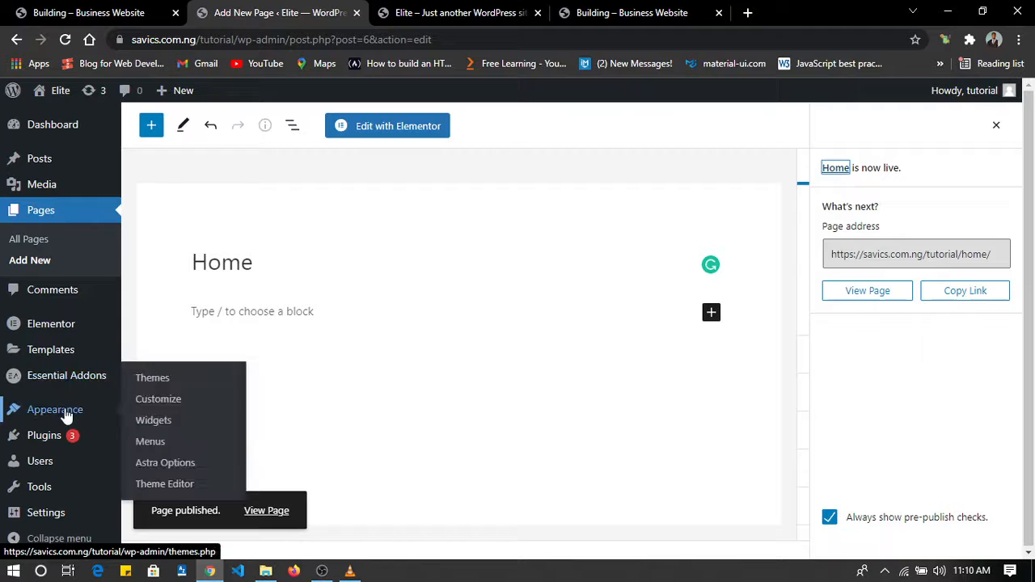
left_click(169, 399)
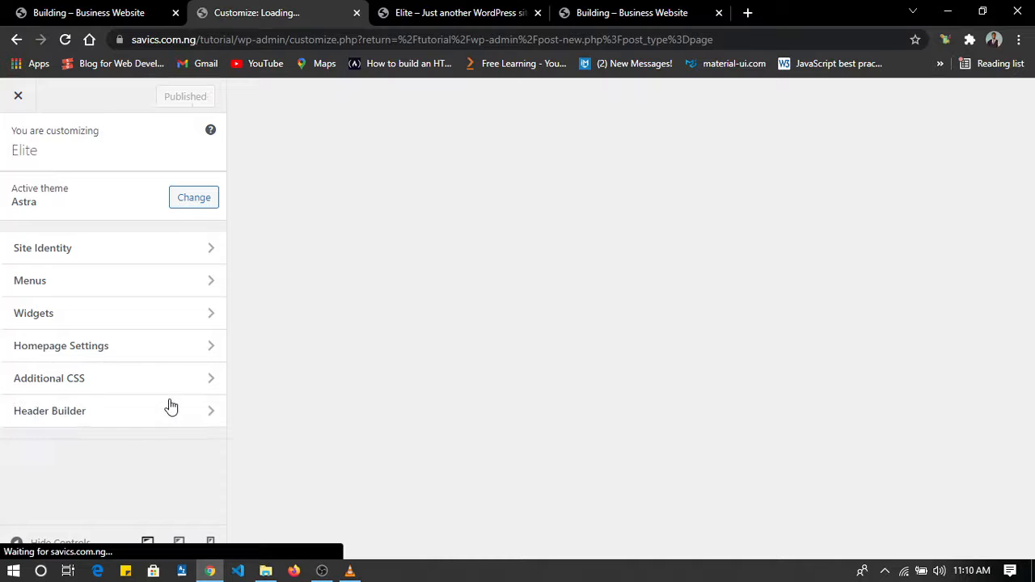
scroll(137, 350, "down", 2)
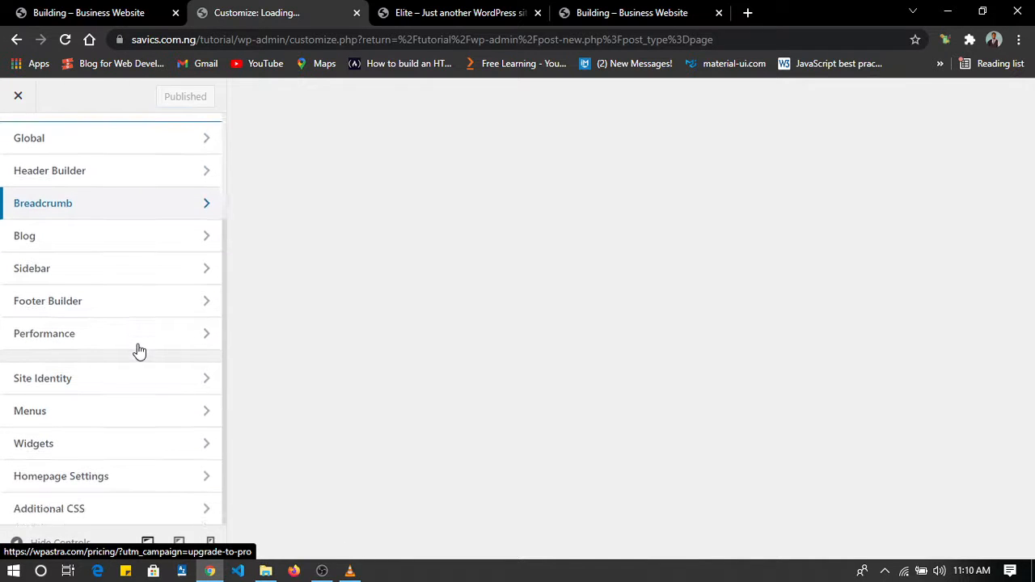
scroll(139, 351, "down", 3)
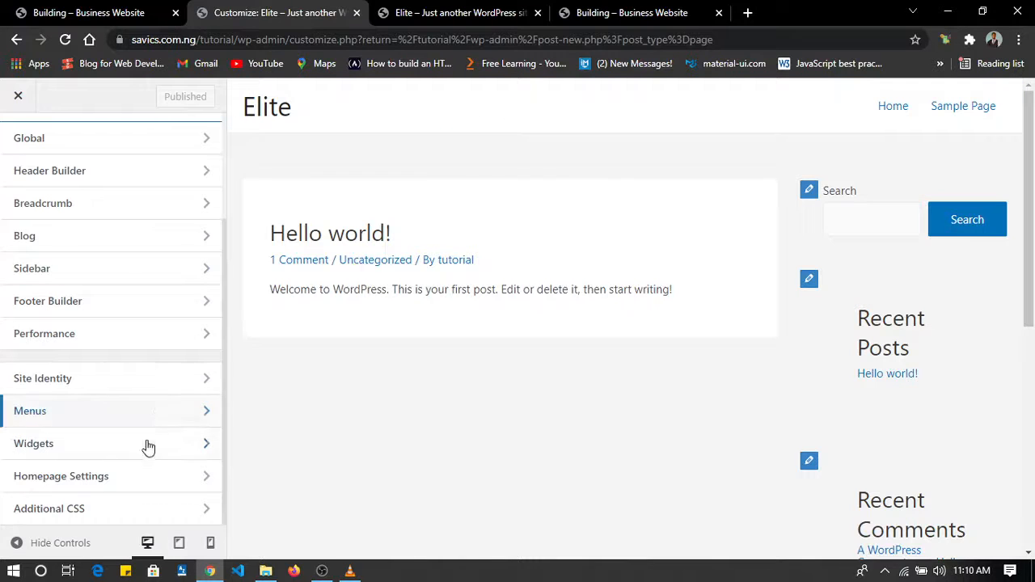
left_click(119, 488)
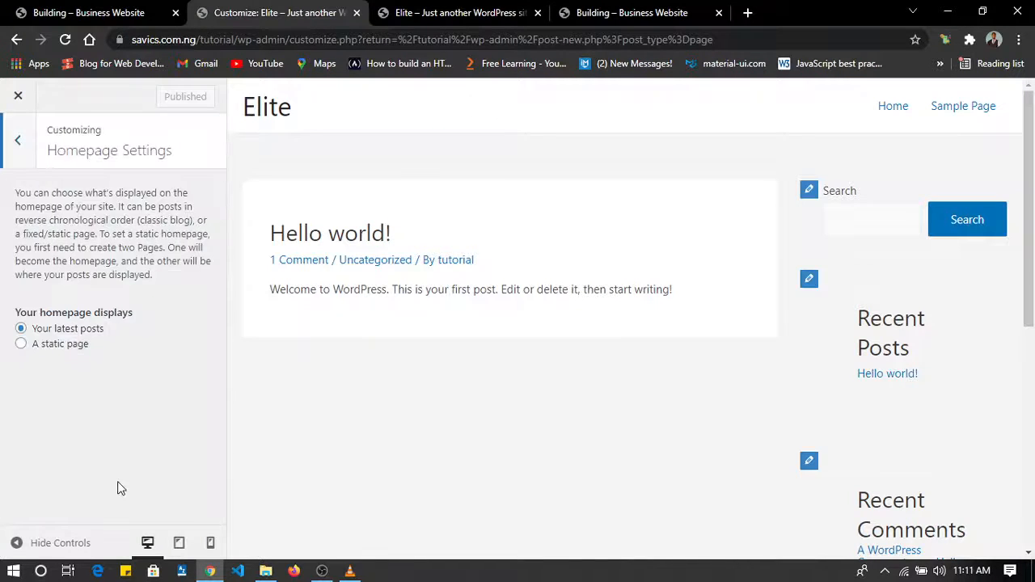
left_click(21, 345)
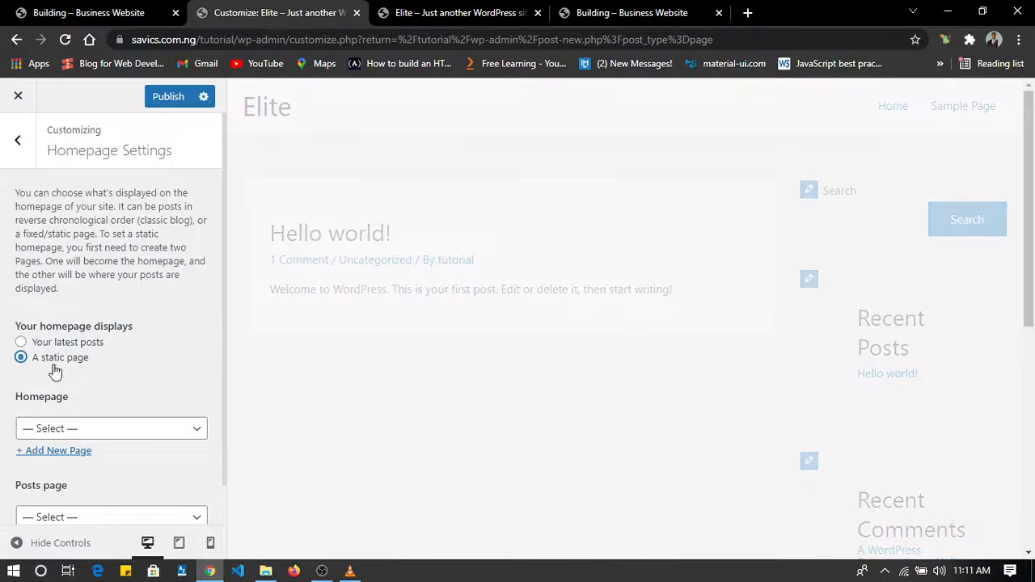
left_click(73, 429)
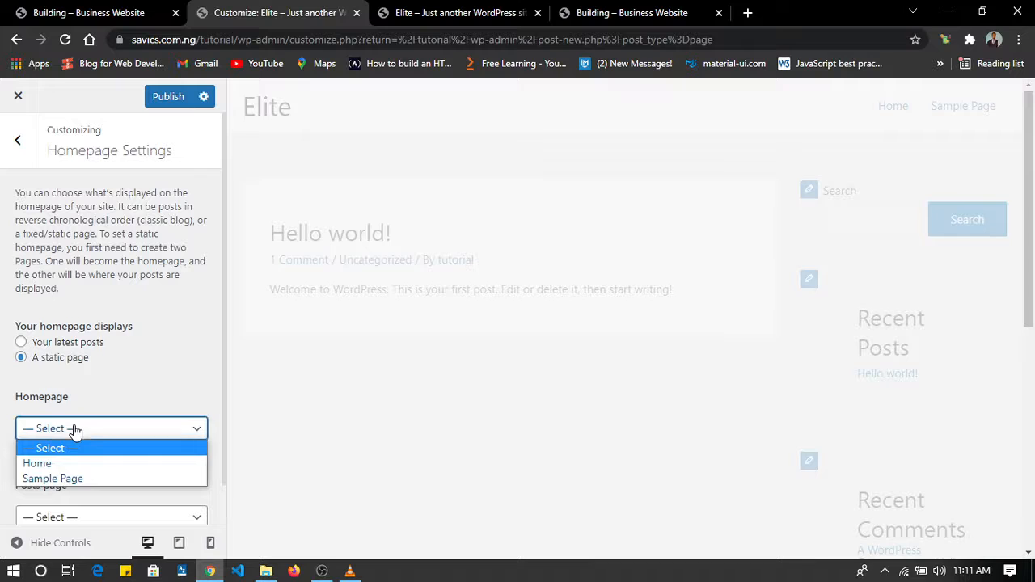
left_click(74, 471)
scroll(154, 406, "down", 1)
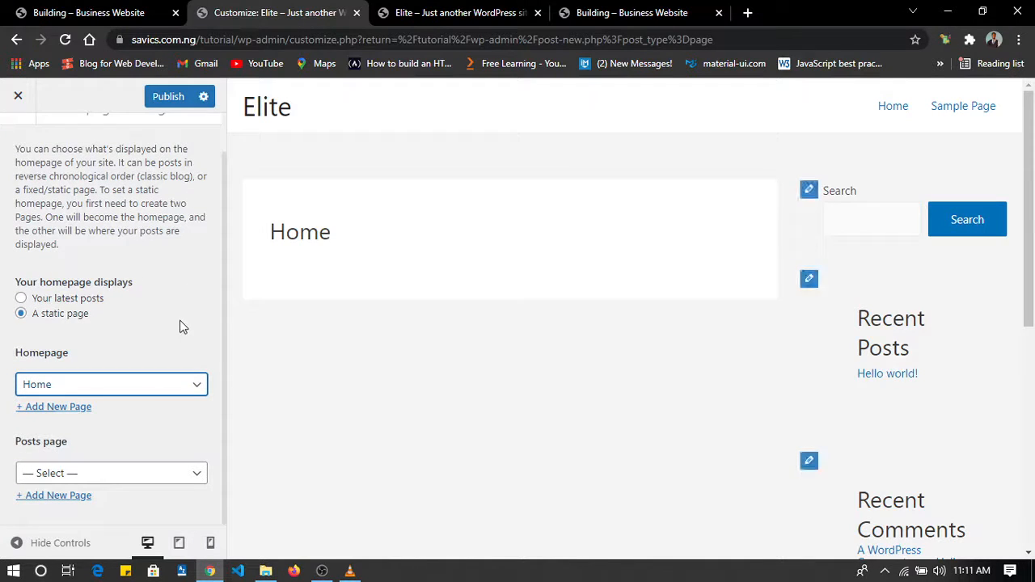
left_click(161, 101)
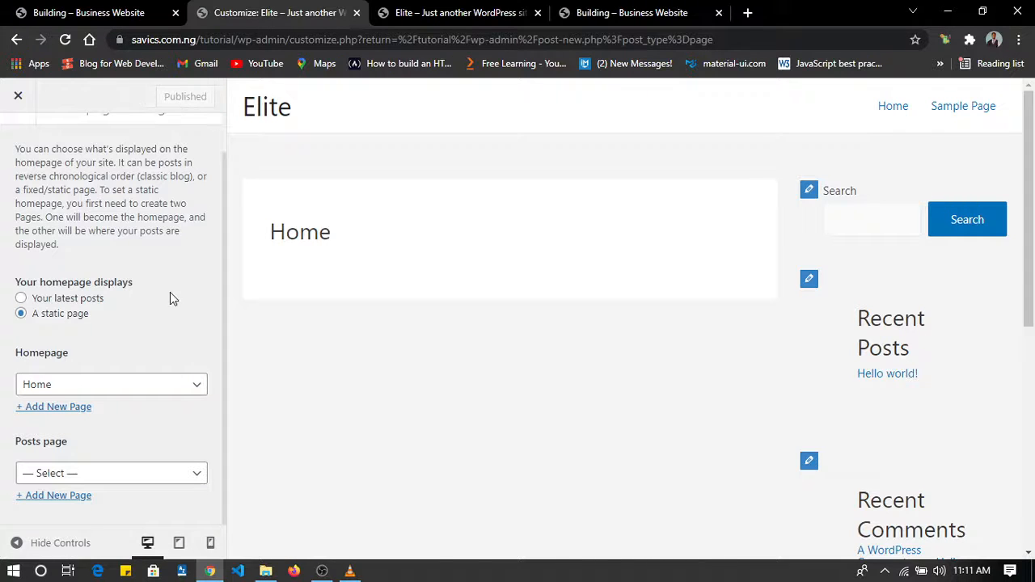
scroll(170, 299, "up", 1)
left_click(17, 141)
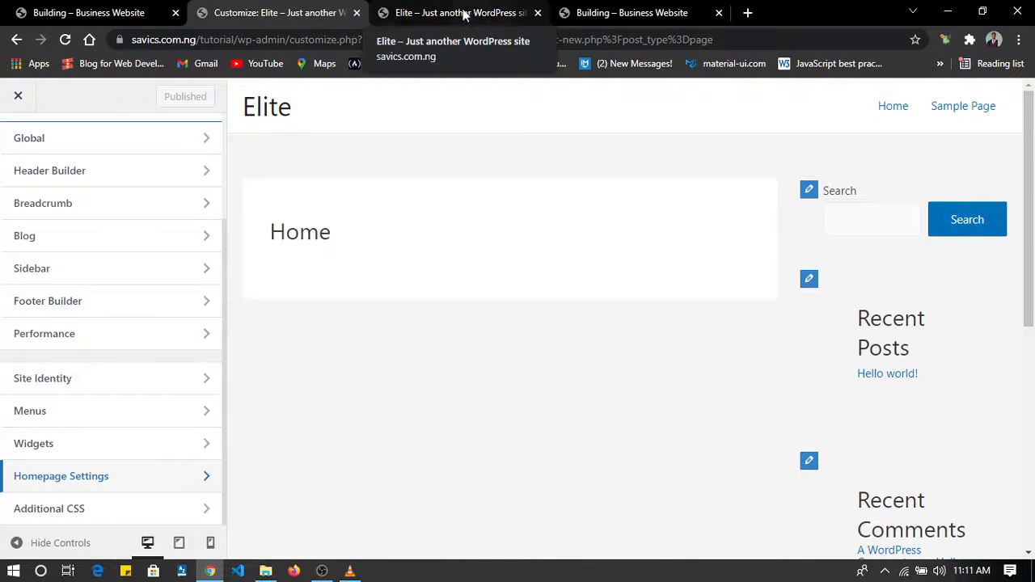
left_click(19, 98)
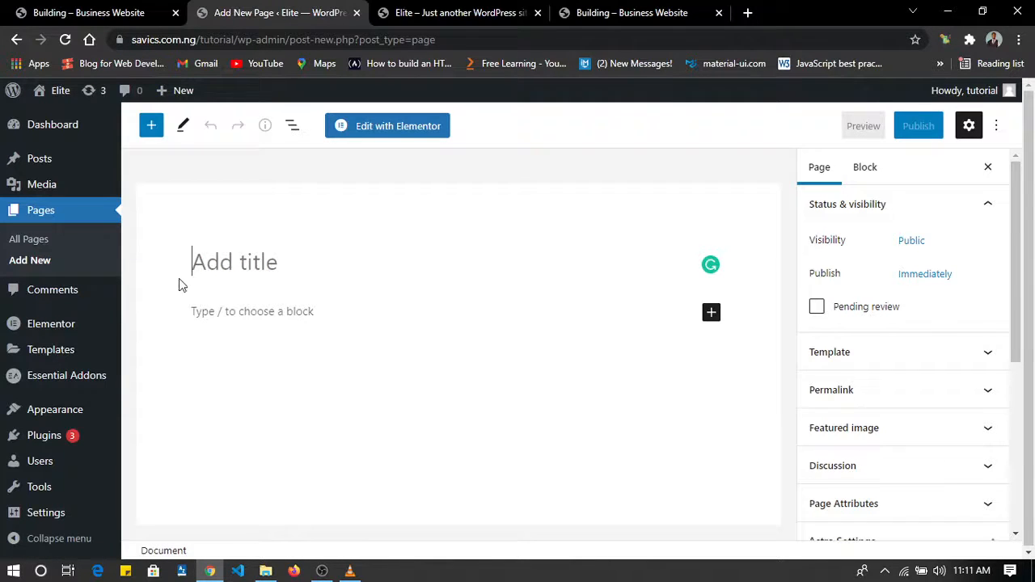
Open the Home page from the list of all pages for editing with Elementor.
left_click(28, 236)
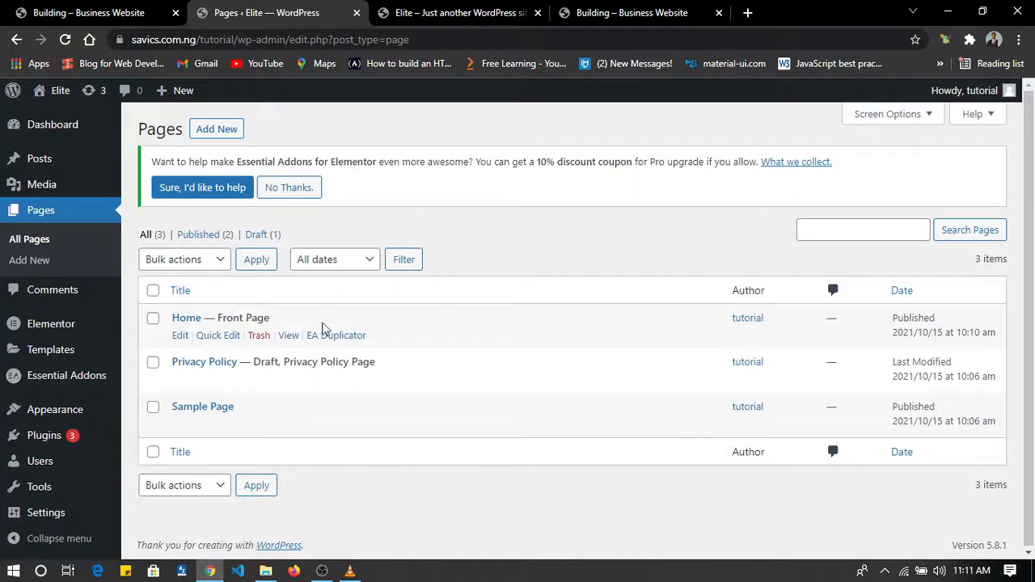
left_click(179, 336)
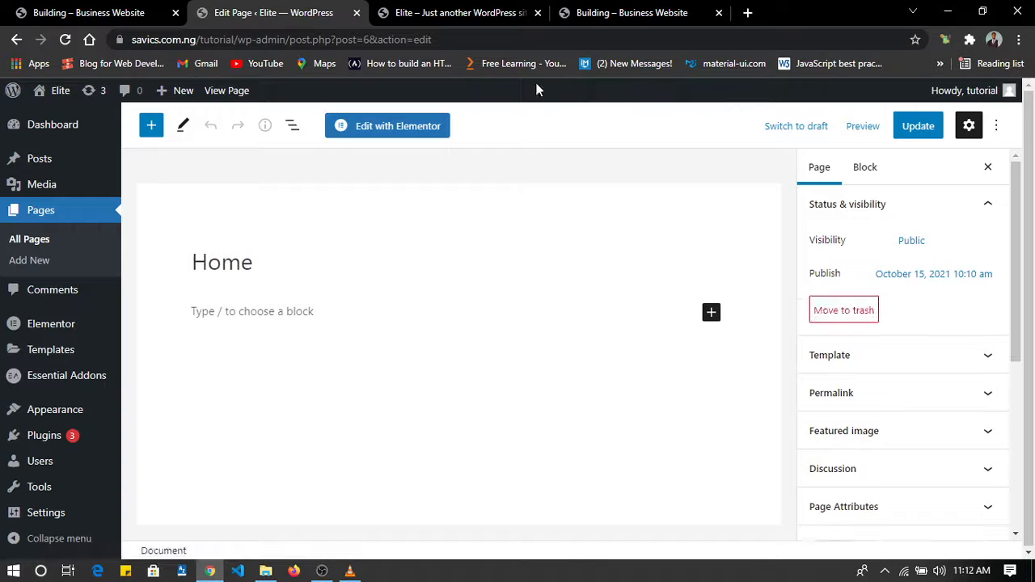
left_click(422, 127)
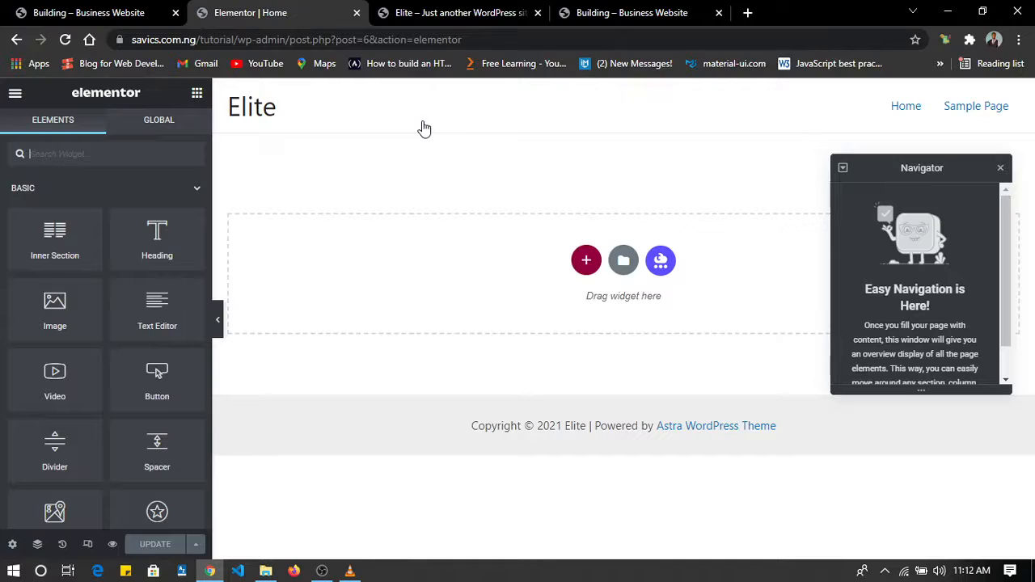
Examine the sections of the finished Elite Fitness reference site, comparing it with the empty Home page, and return to the Elementor editor.
left_click(59, 11)
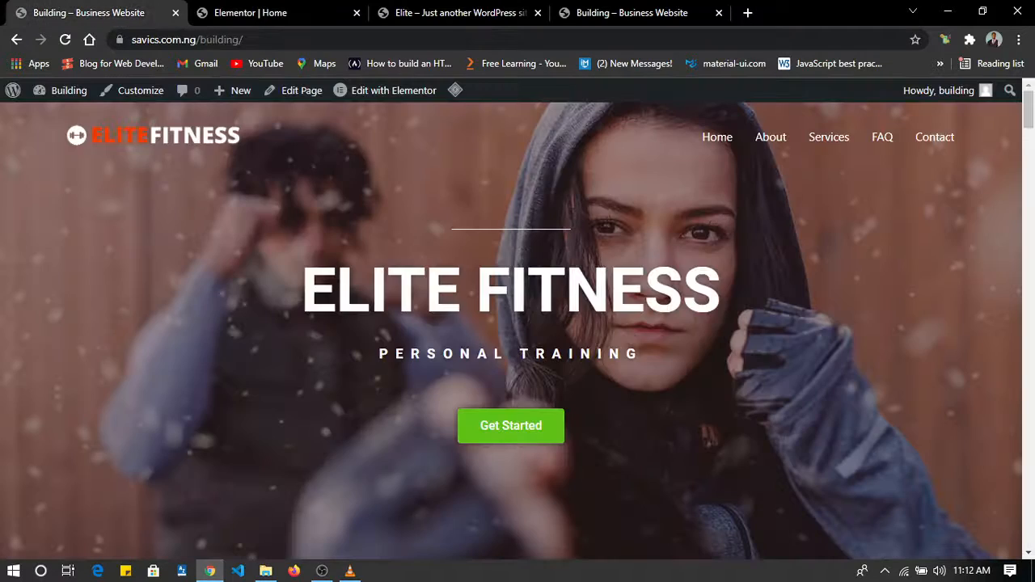
scroll(495, 218, "down", 2)
scroll(494, 222, "down", 12)
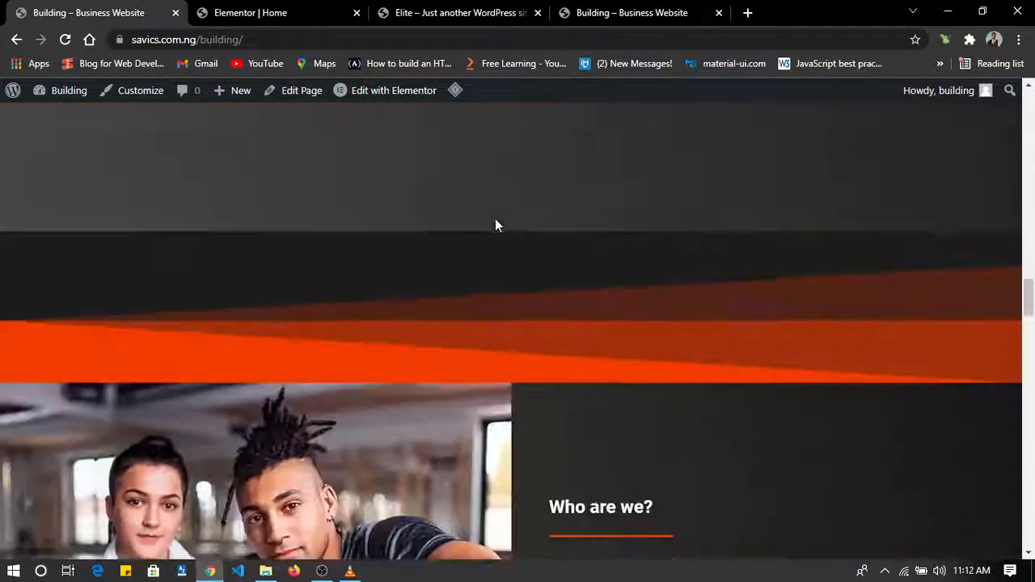
scroll(495, 225, "up", 10)
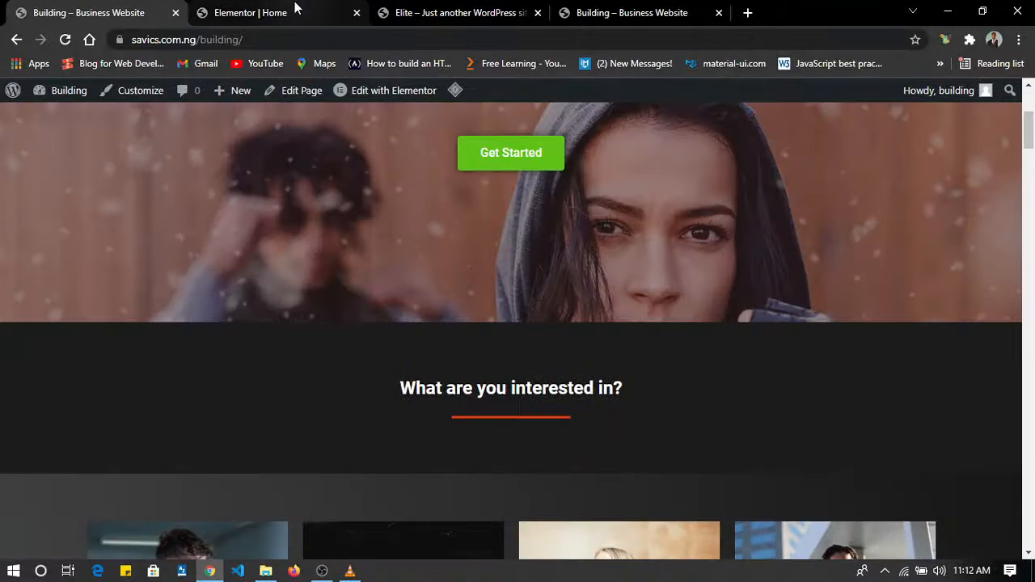
left_click(320, 12)
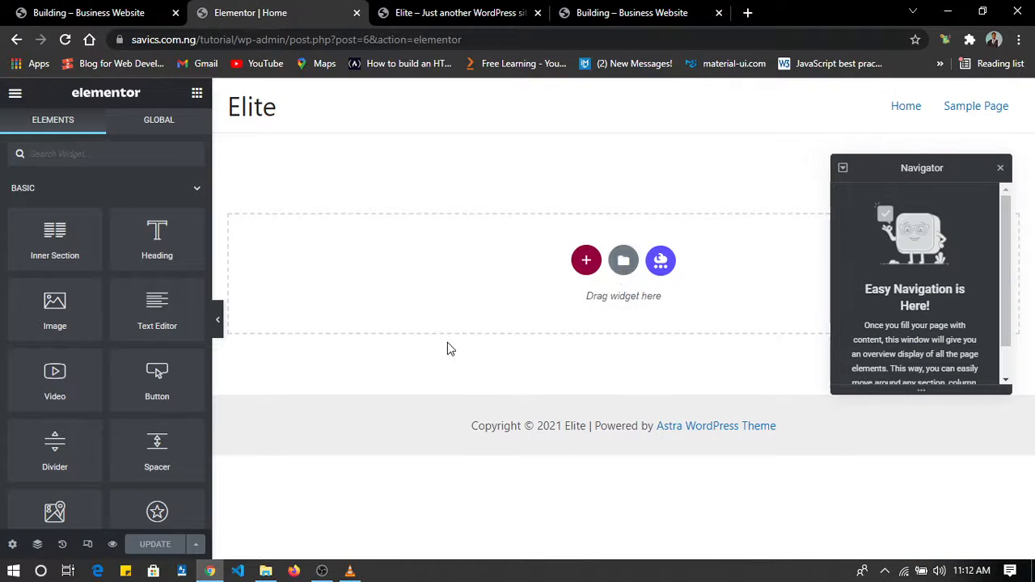
left_click(85, 12)
scroll(389, 298, "down", 15)
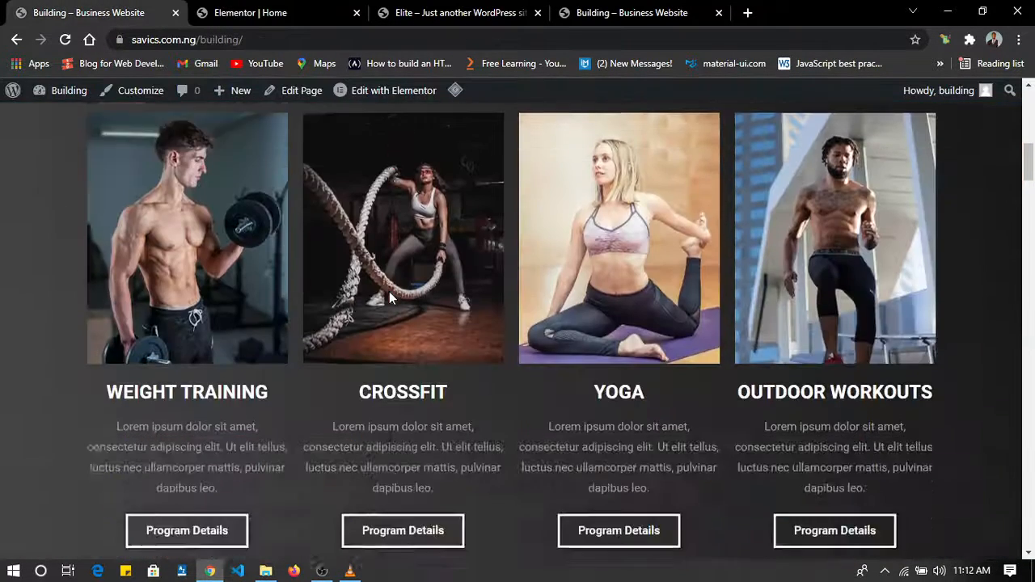
scroll(389, 298, "up", 3)
scroll(388, 299, "up", 15)
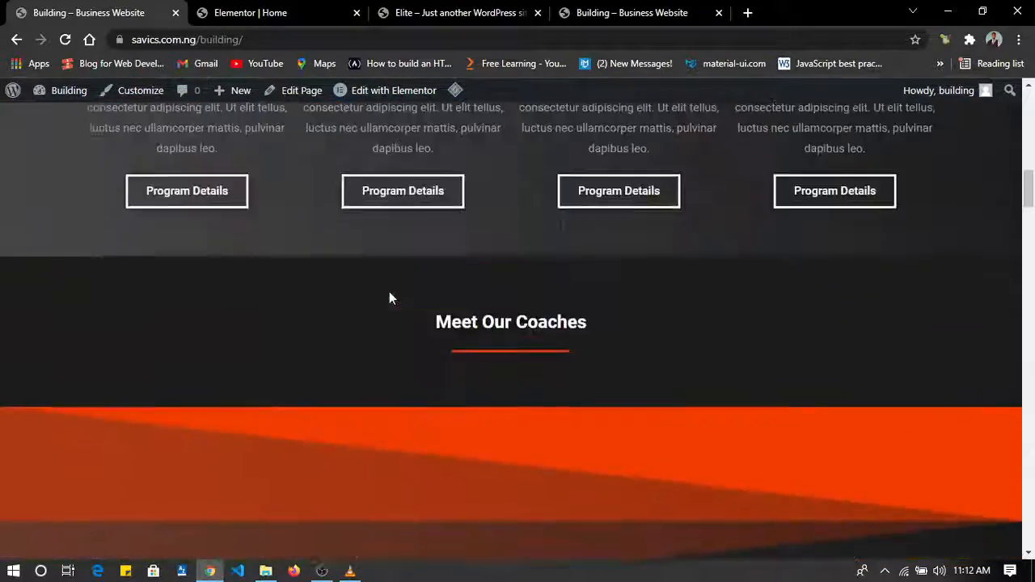
left_click(283, 10)
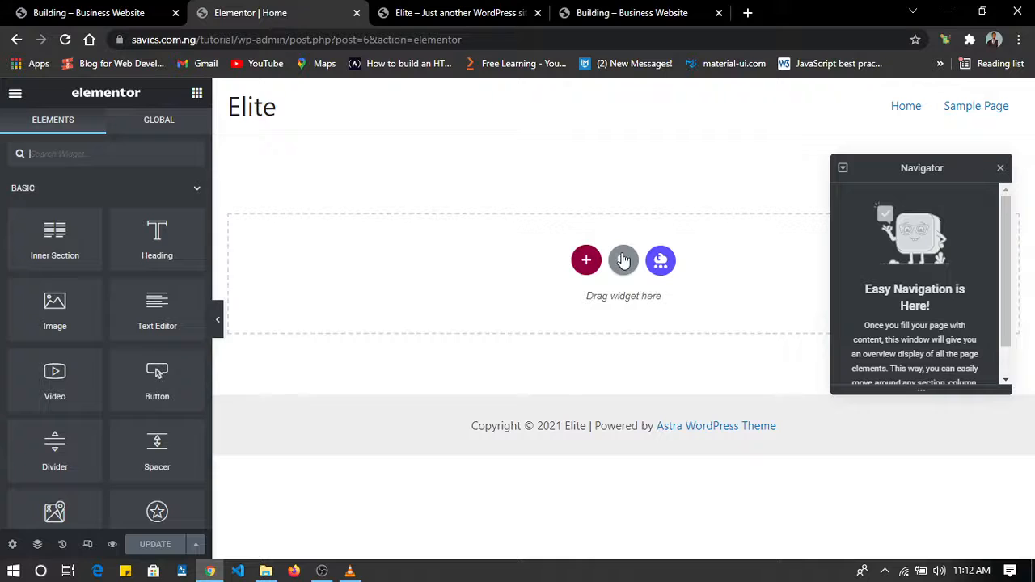
Import the template file "CPW Business Website" into the saved templates of the Elementor library.
left_click(623, 260)
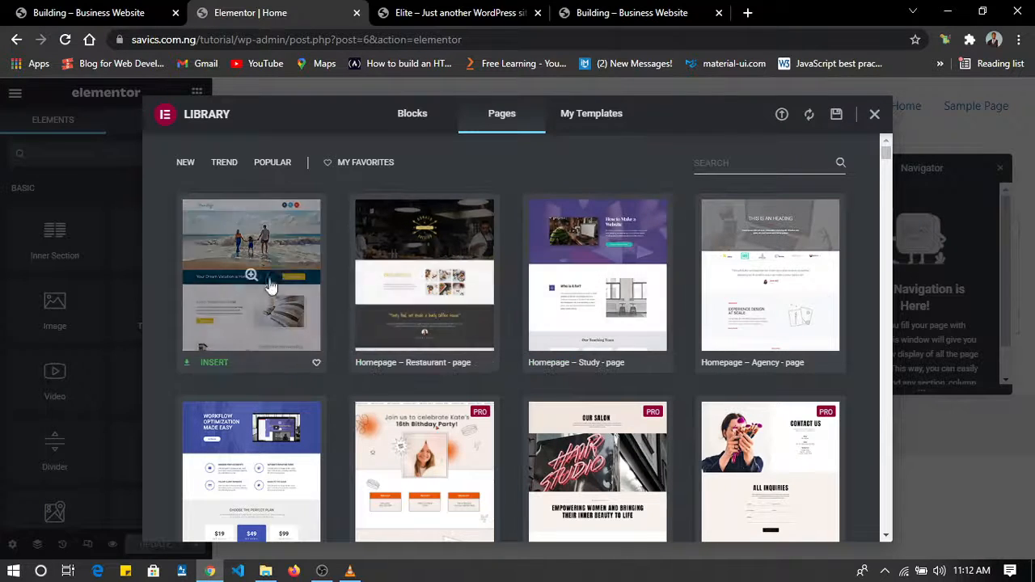
scroll(309, 358, "down", 15)
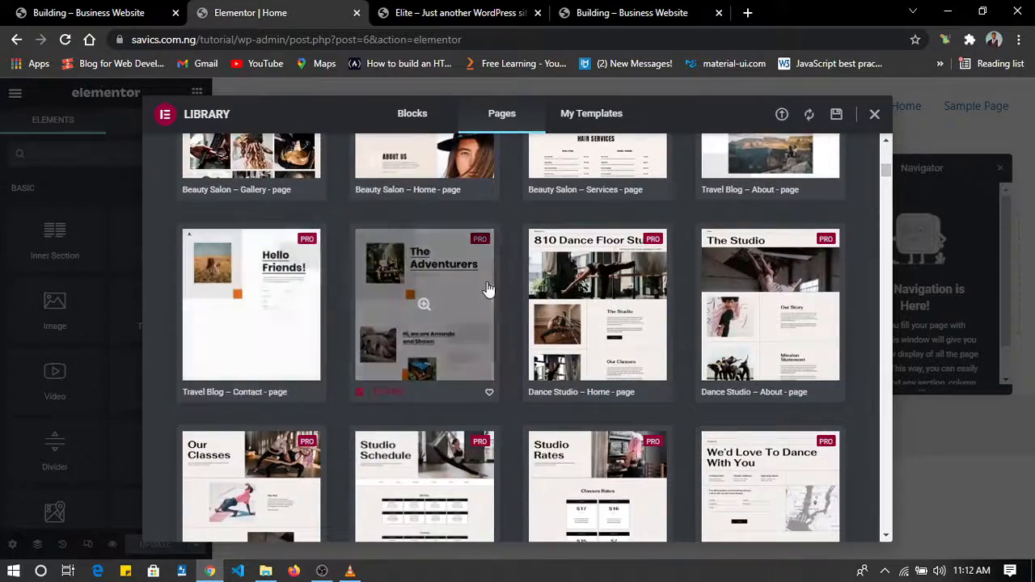
scroll(488, 289, "up", 15)
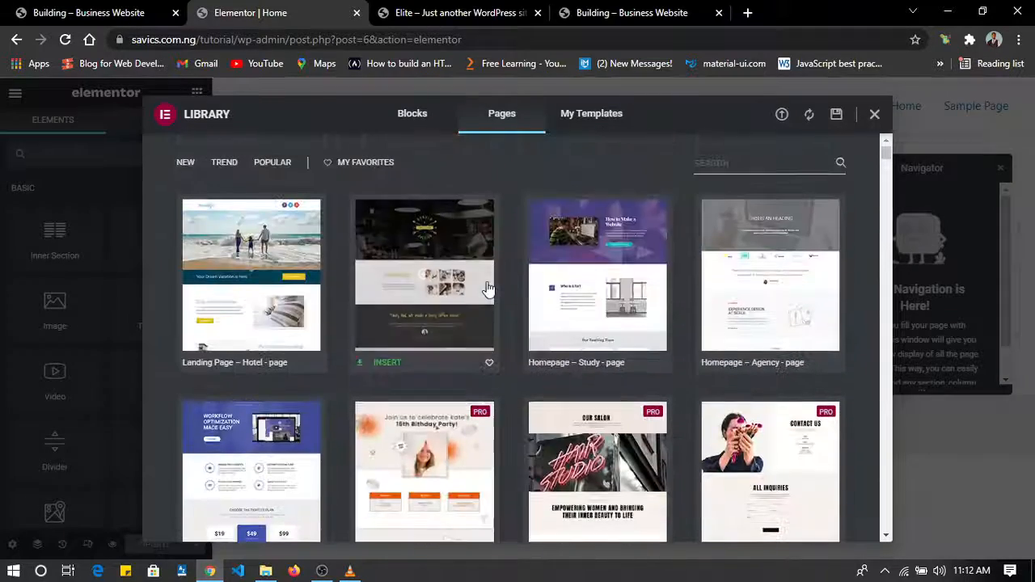
left_click(603, 123)
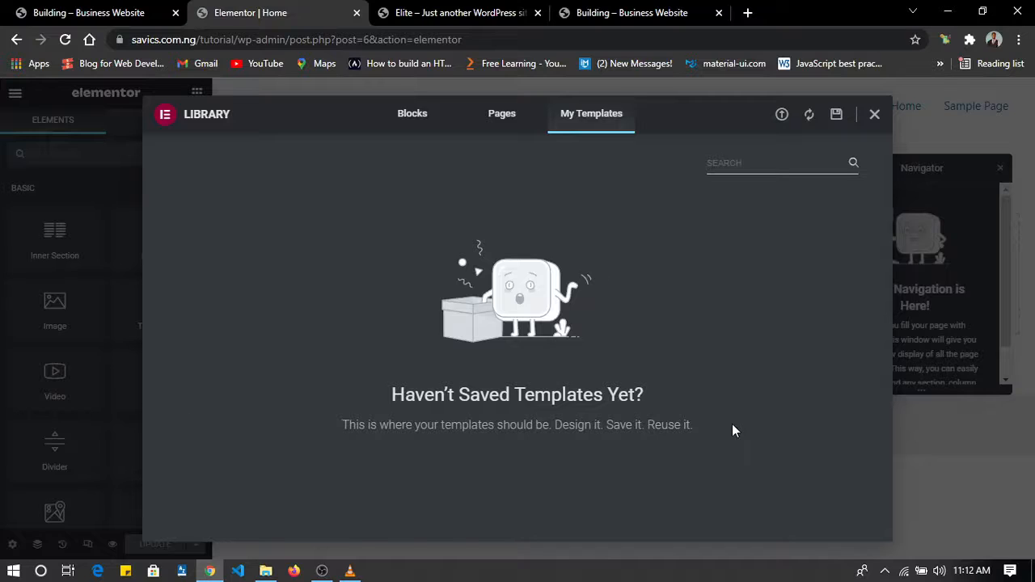
left_click(782, 115)
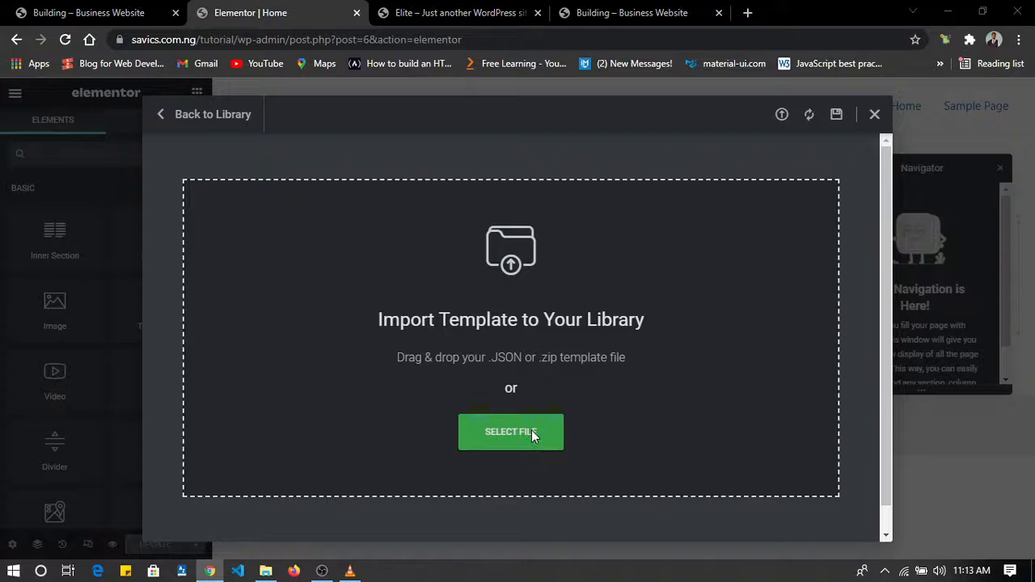
left_click(533, 437)
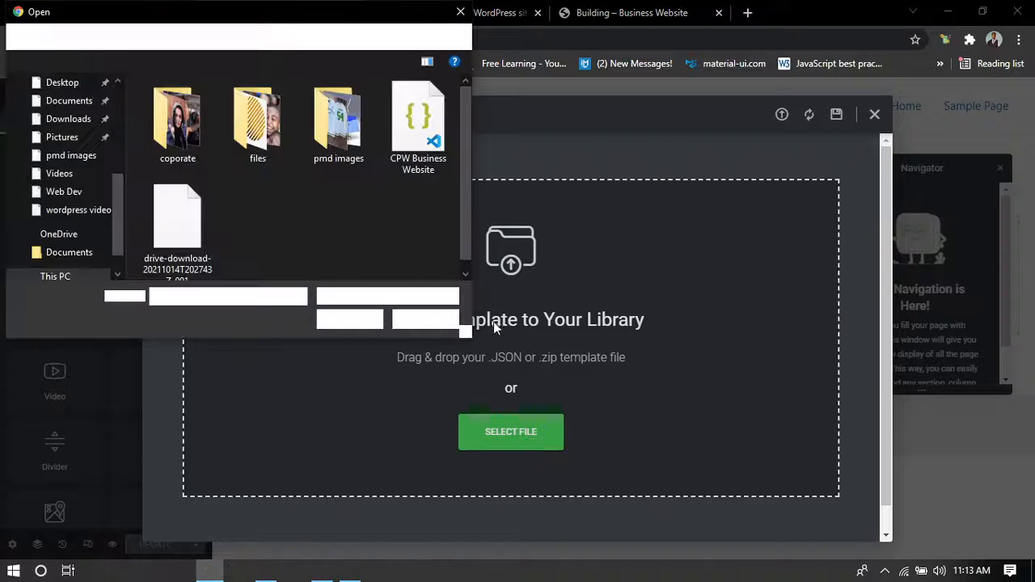
left_click(420, 134)
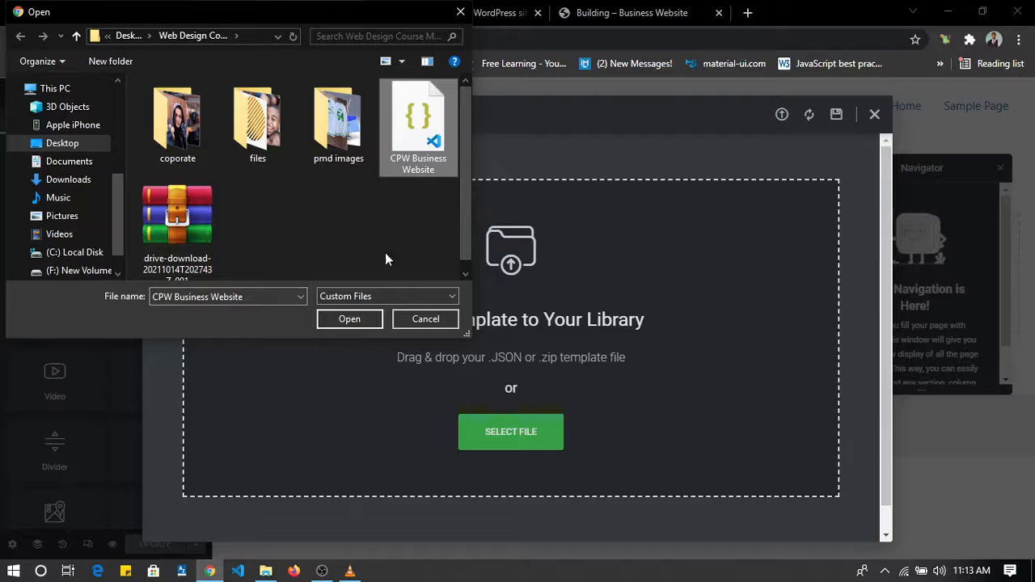
left_click(348, 319)
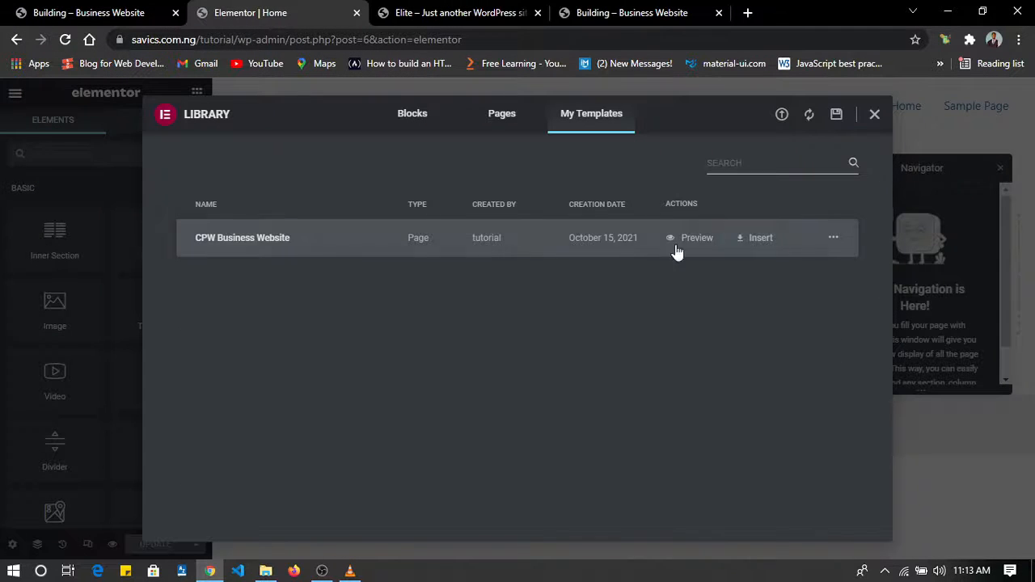
Insert the CPW Business Website template into the Home page, close the Navigator and look through the inserted sections.
left_click(751, 238)
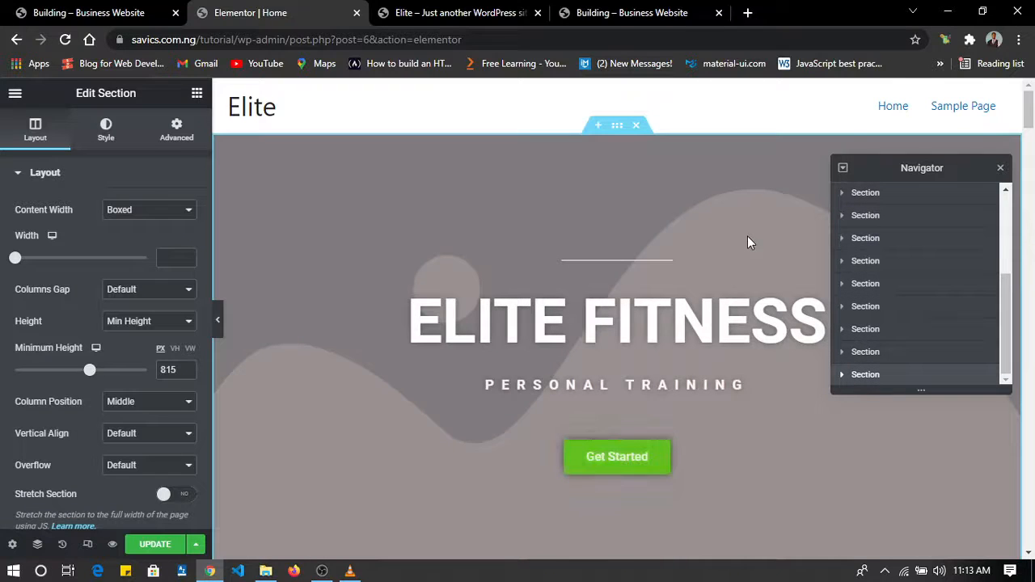
left_click(1000, 169)
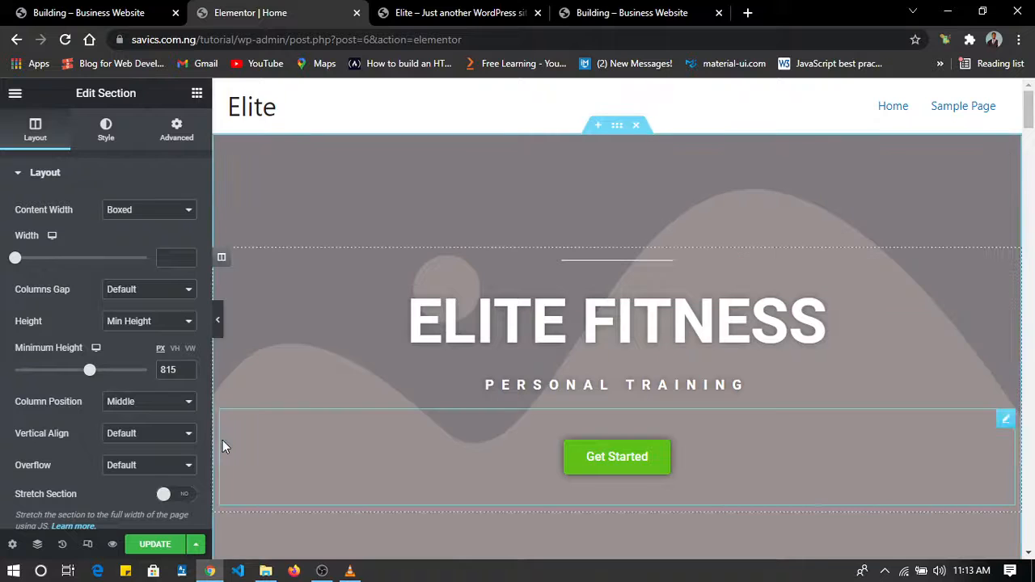
left_click(38, 546)
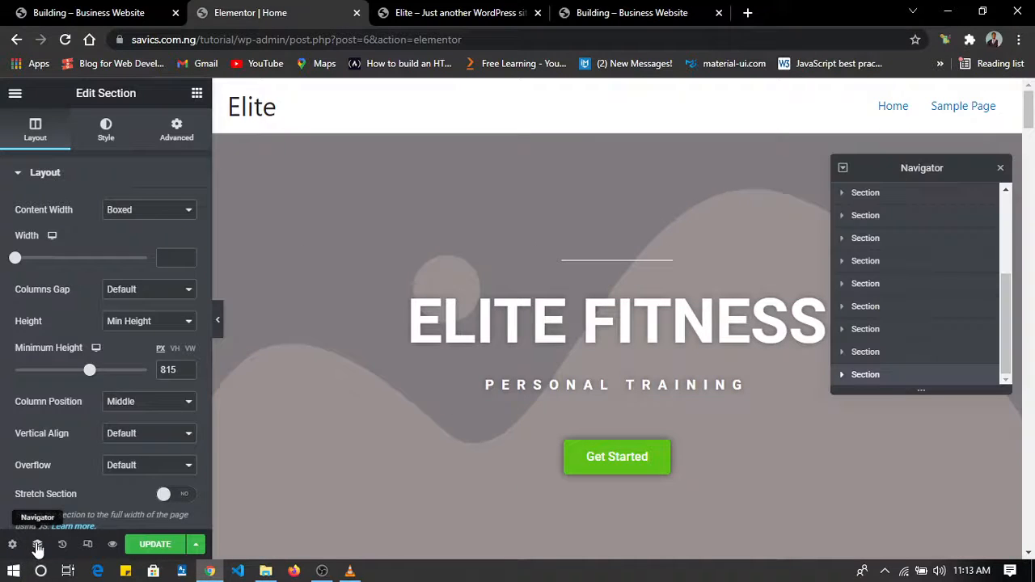
left_click(1000, 169)
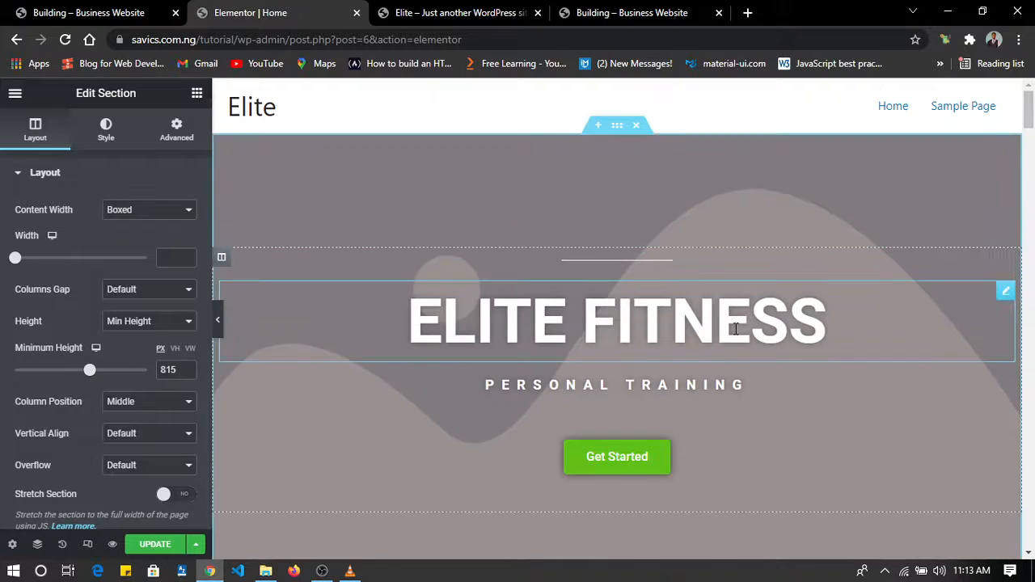
scroll(735, 331, "down", 10)
scroll(735, 332, "down", 20)
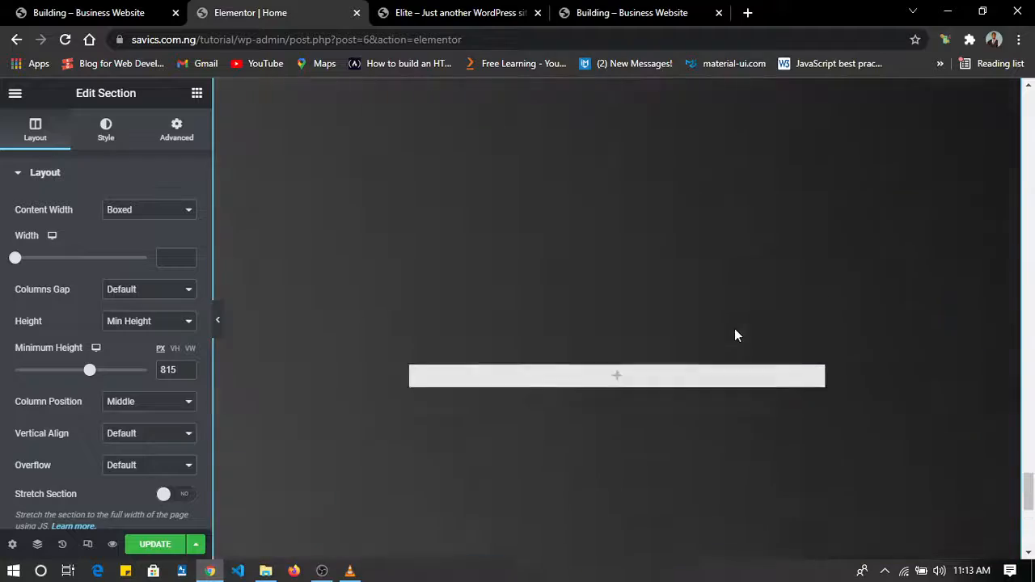
scroll(735, 334, "down", 16)
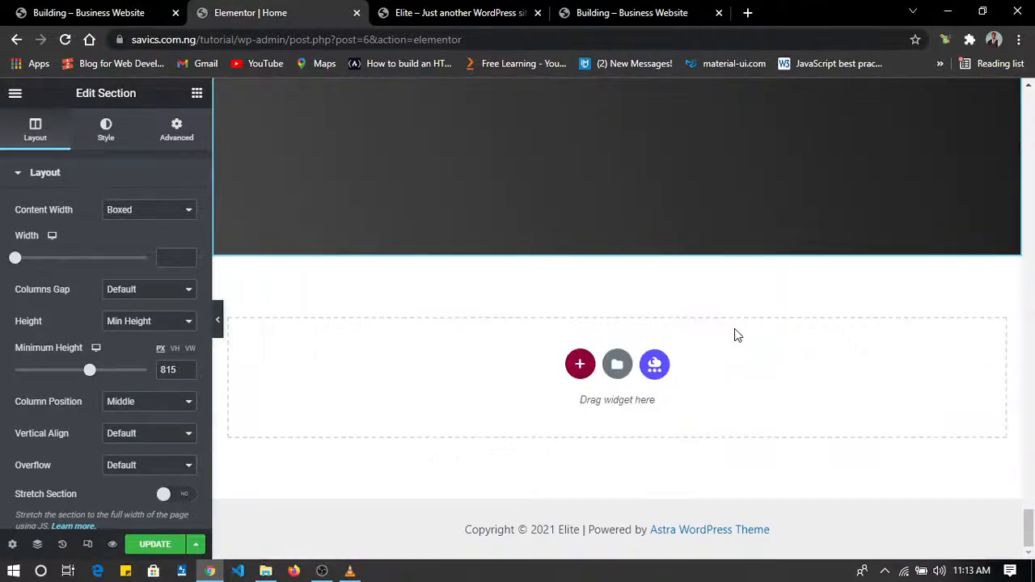
Compare the sections inserted on the Home page with those of the finished Elite Fitness reference site, returning to the Elementor editor.
scroll(735, 334, "up", 20)
scroll(734, 333, "up", 15)
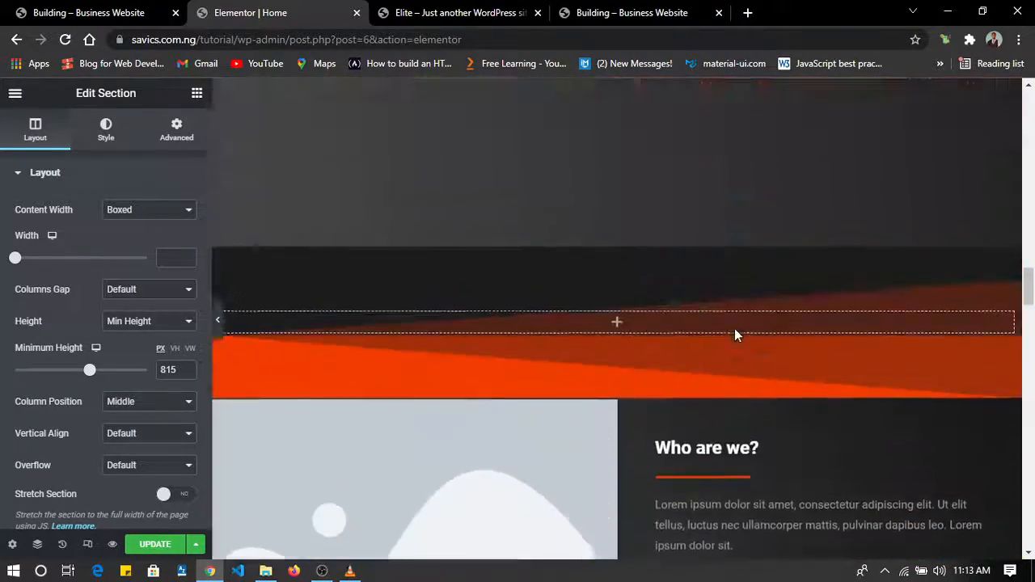
scroll(734, 328, "up", 5)
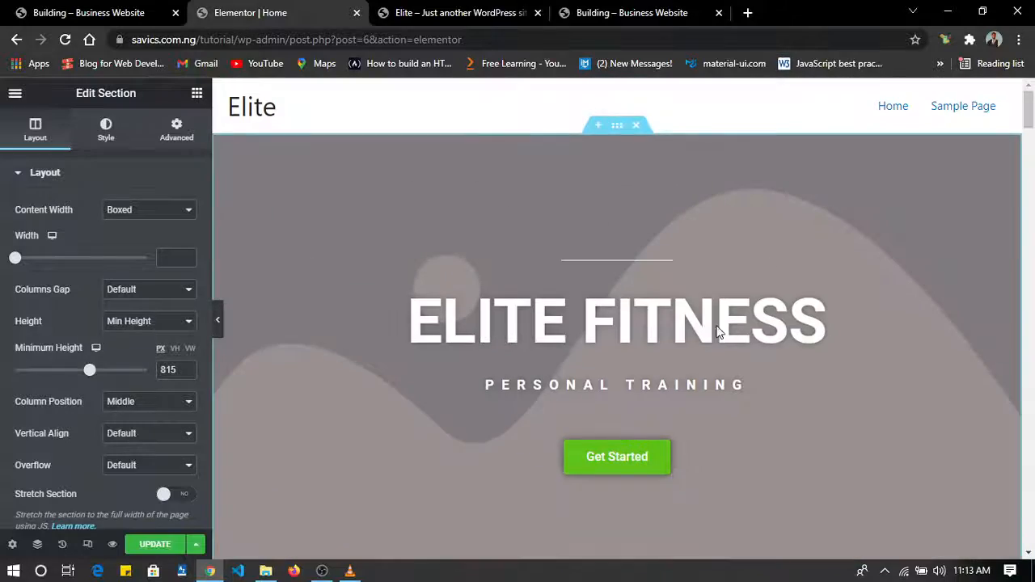
left_click(103, 9)
scroll(454, 254, "down", 20)
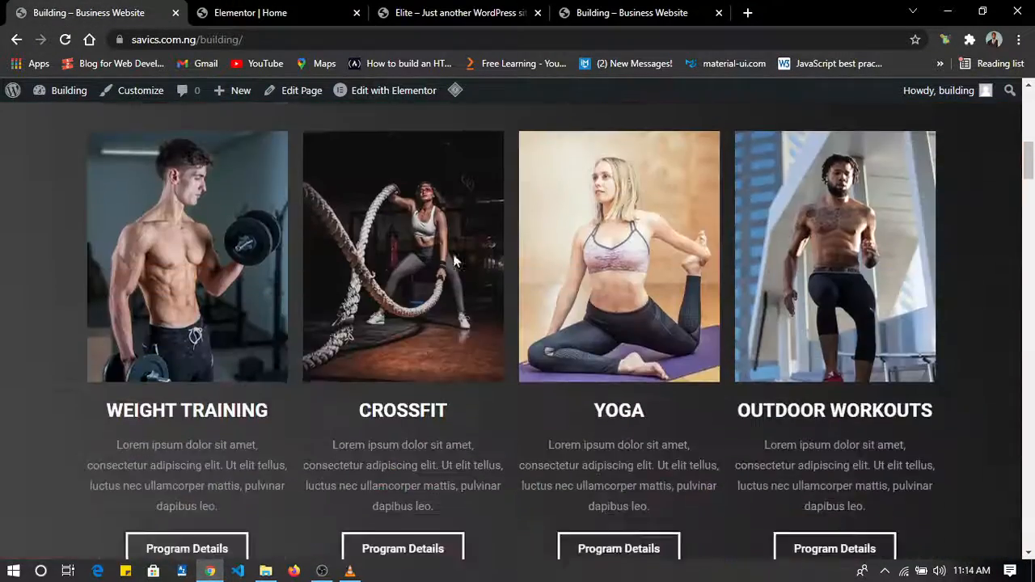
scroll(453, 261, "down", 15)
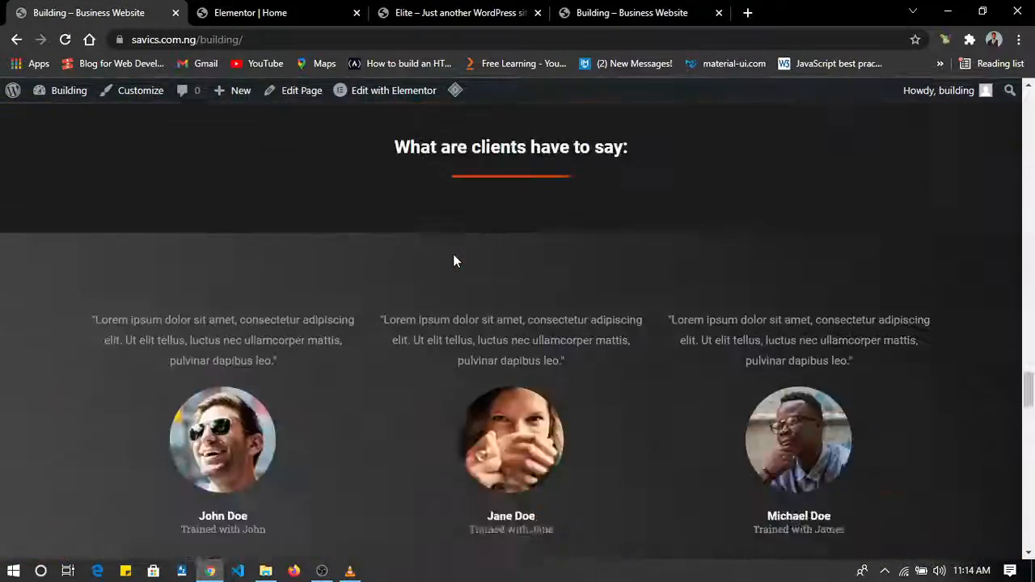
scroll(454, 261, "up", 10)
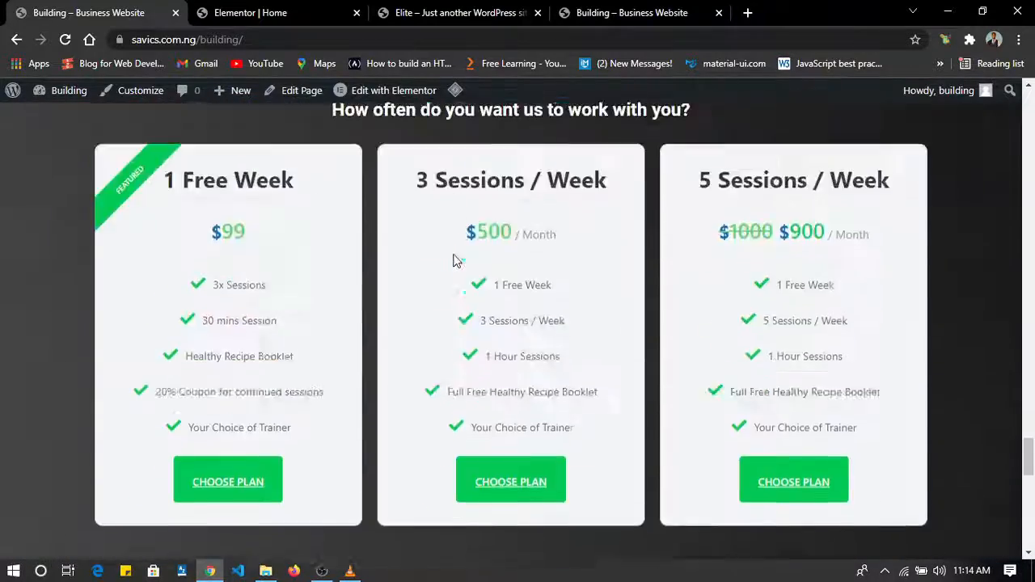
left_click(307, 12)
scroll(570, 289, "down", 20)
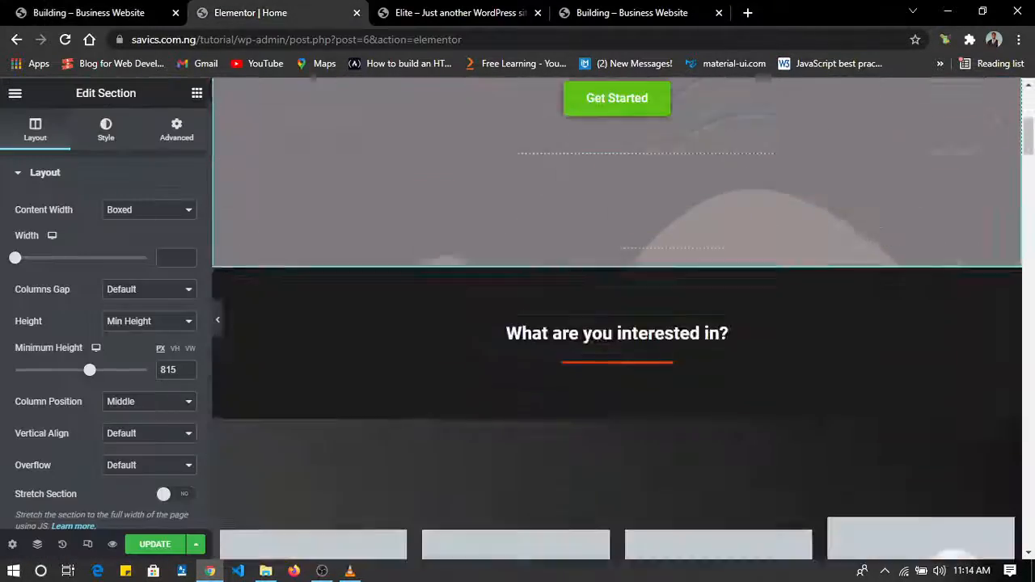
scroll(571, 287, "down", 5)
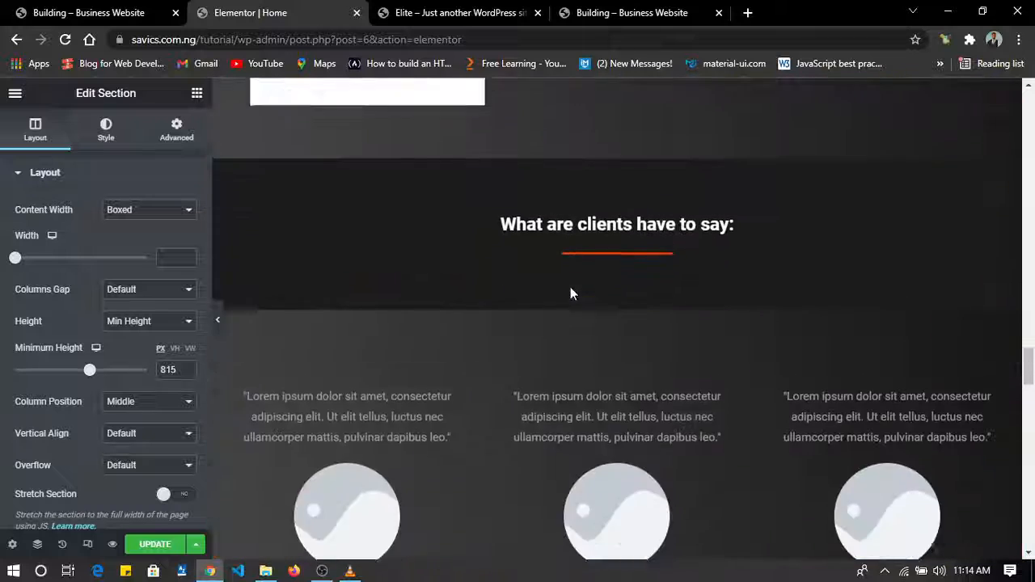
scroll(570, 288, "up", 20)
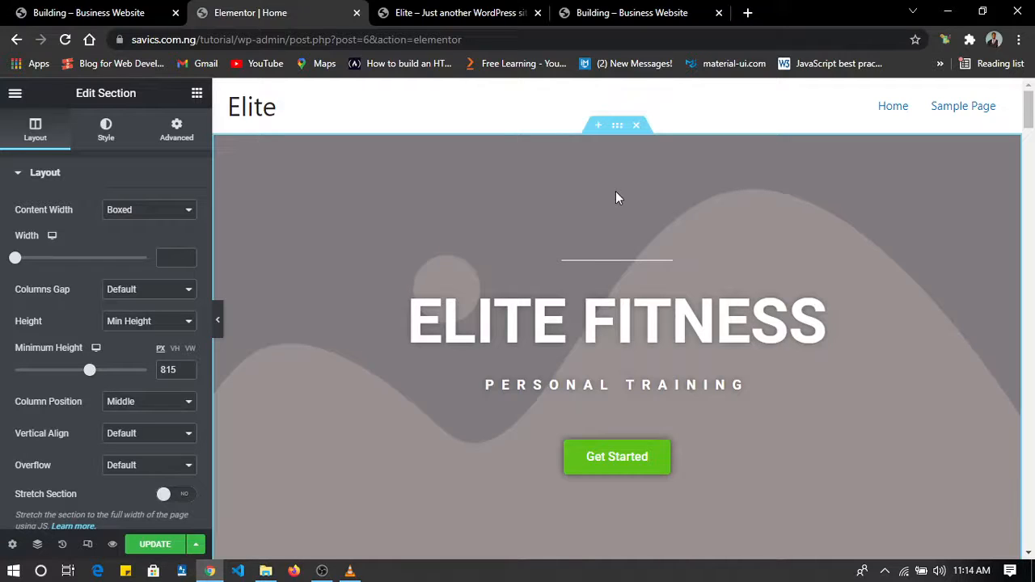
Open the image chooser for the Elite Fitness hero section's background and check the media library for existing images.
left_click(618, 129)
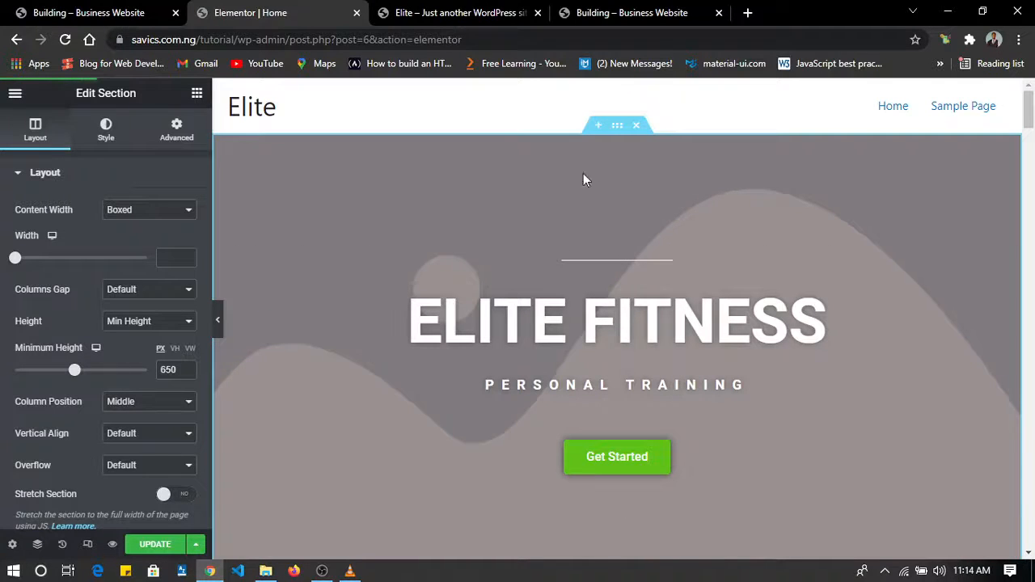
left_click(106, 129)
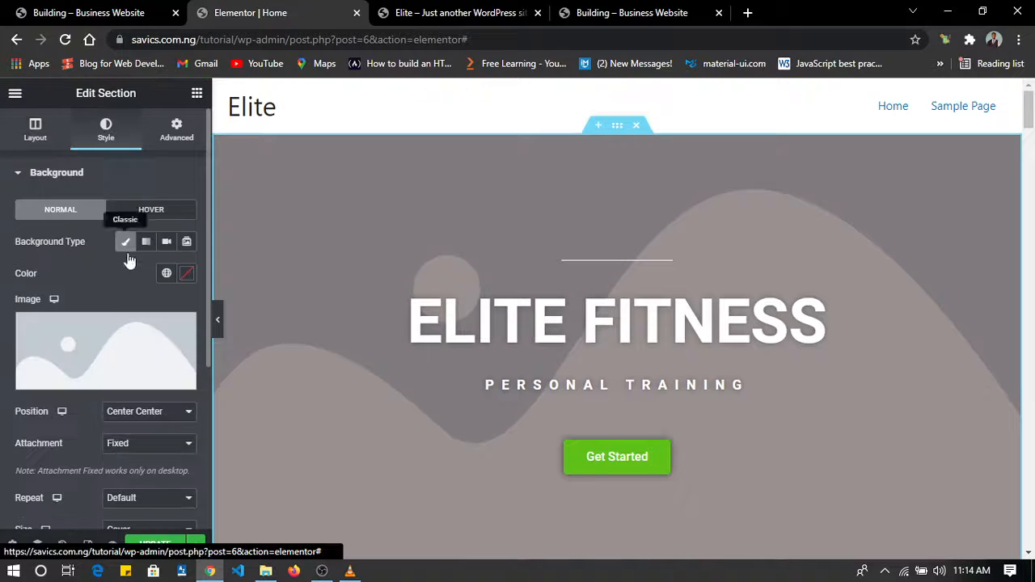
left_click(74, 382)
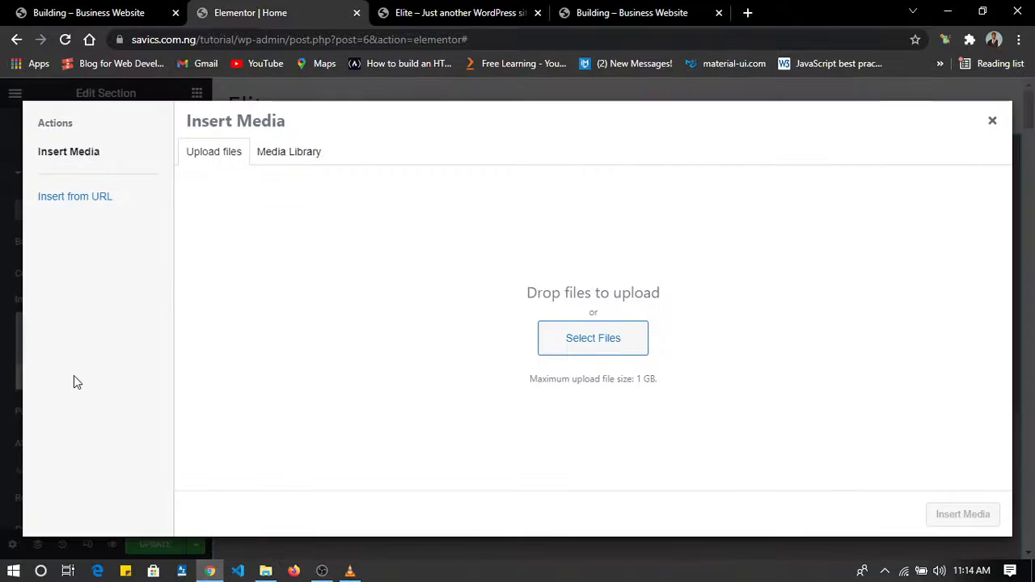
left_click(282, 160)
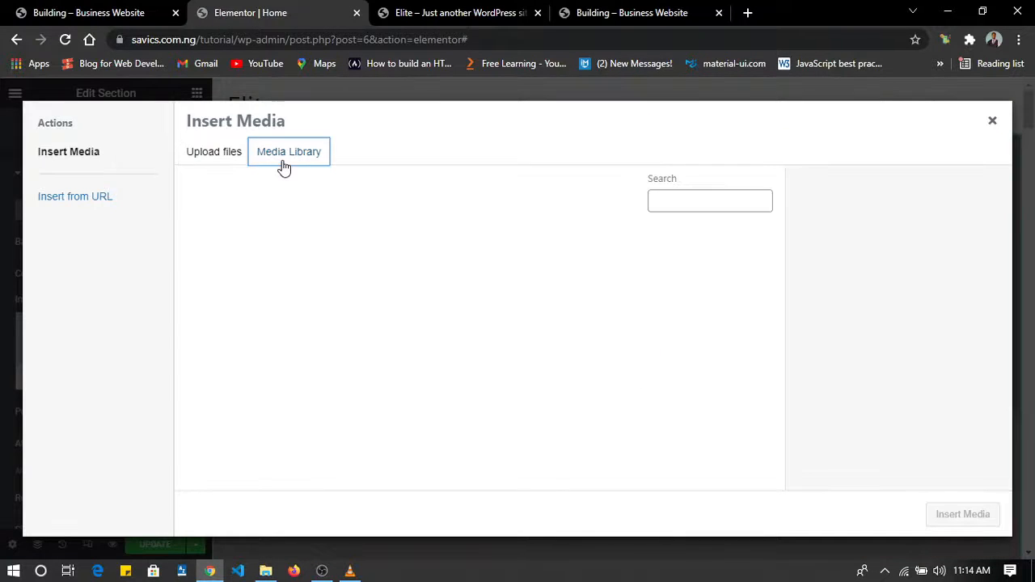
left_click(214, 151)
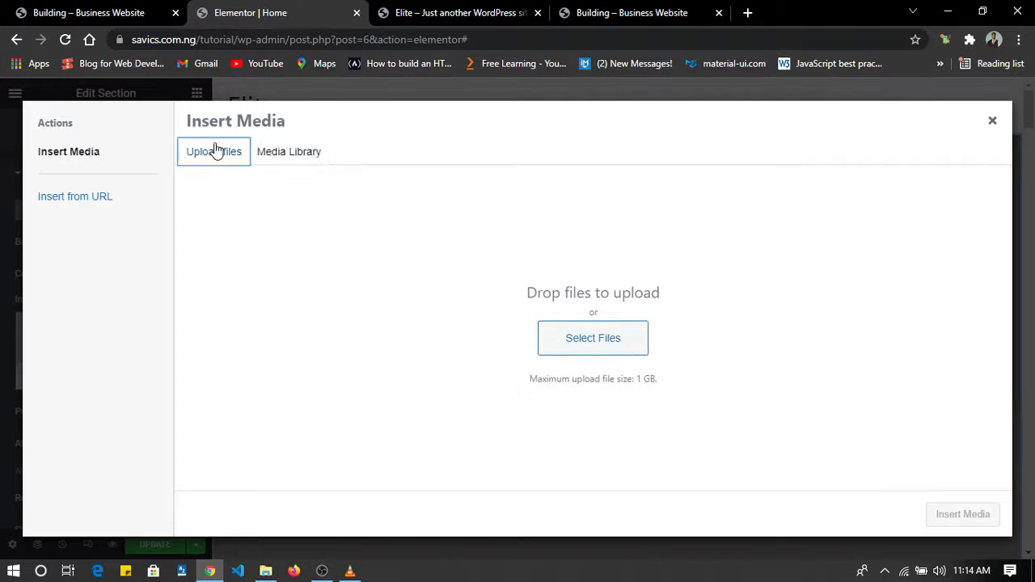
left_click(278, 154)
left_click(233, 153)
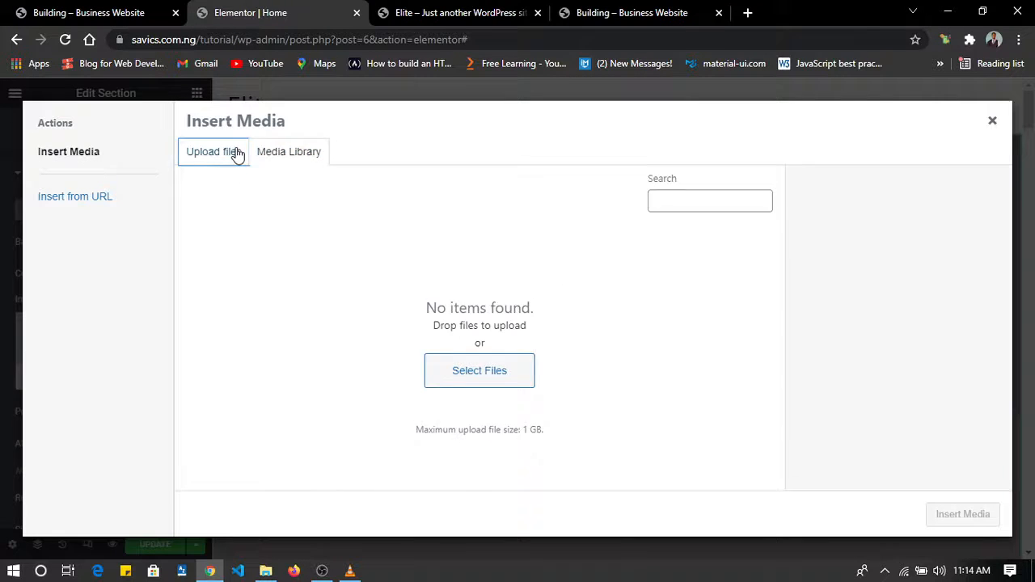
left_click(291, 154)
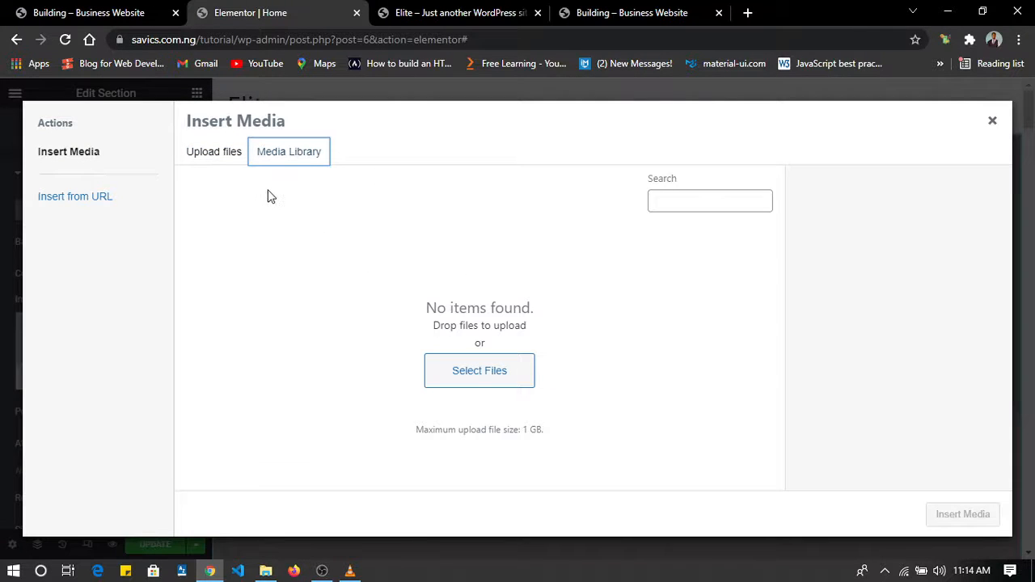
Upload all the images from the "coporate" folder to the media library.
left_click(229, 159)
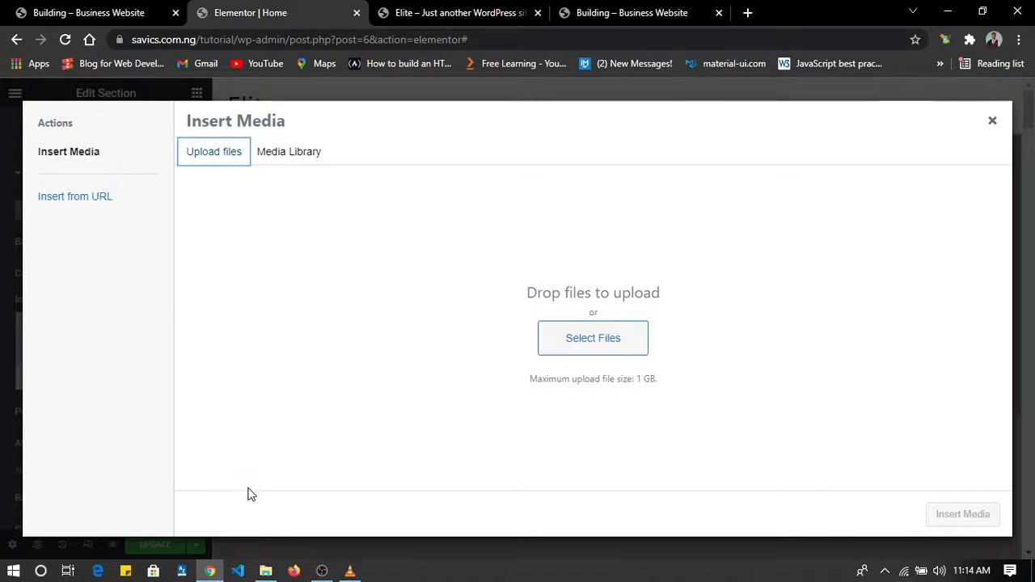
left_click(593, 340)
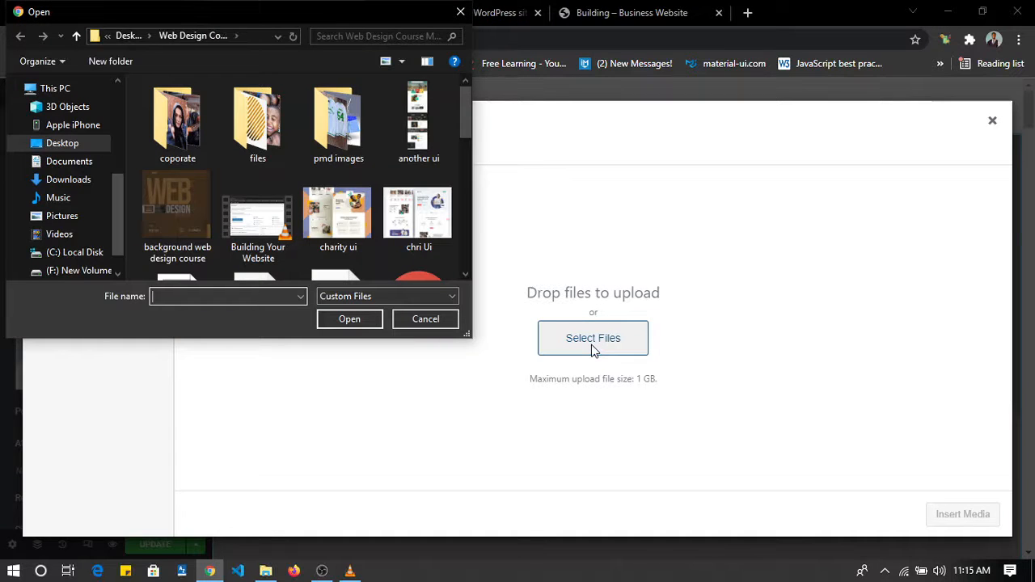
double_click(193, 134)
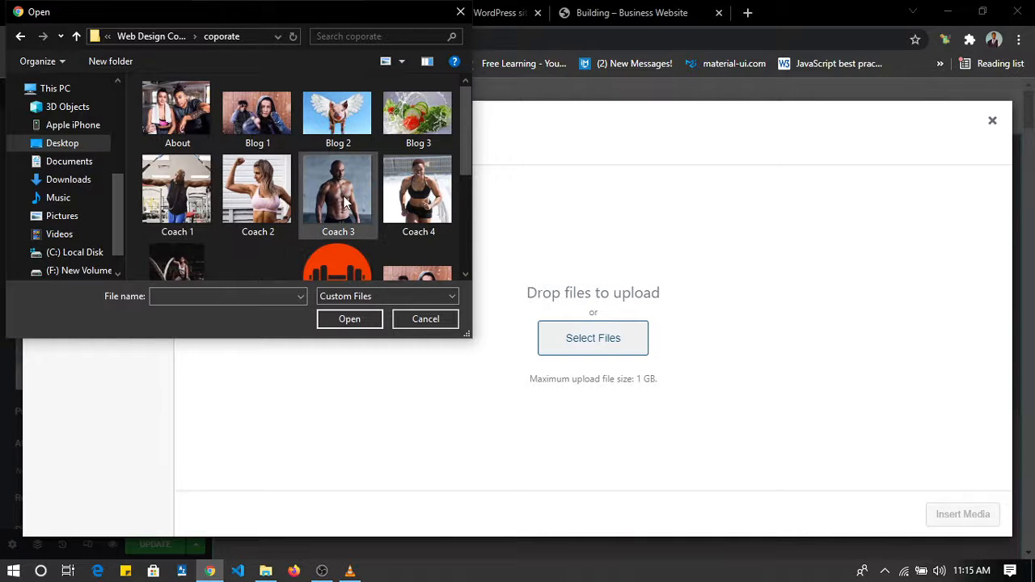
scroll(344, 202, "down", 5)
scroll(344, 202, "up", 5)
left_click(235, 190)
key("ctrl+a")
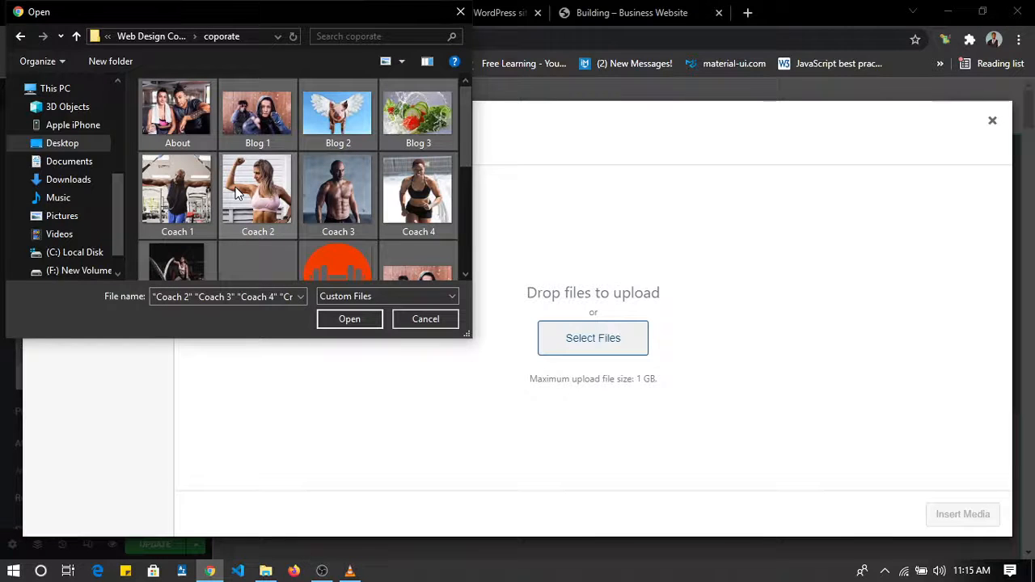
left_click(349, 319)
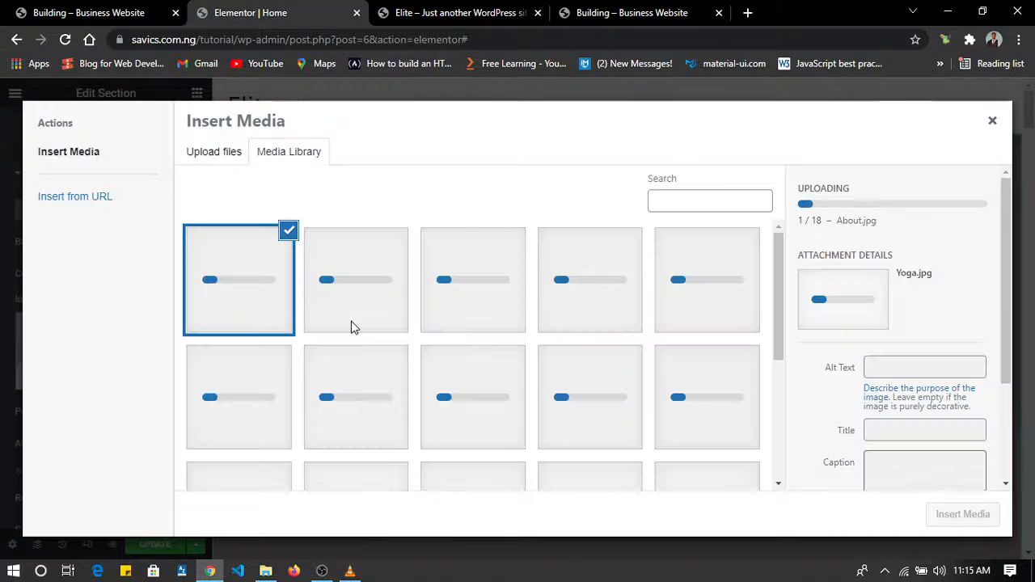
scroll(351, 321, "down", 2)
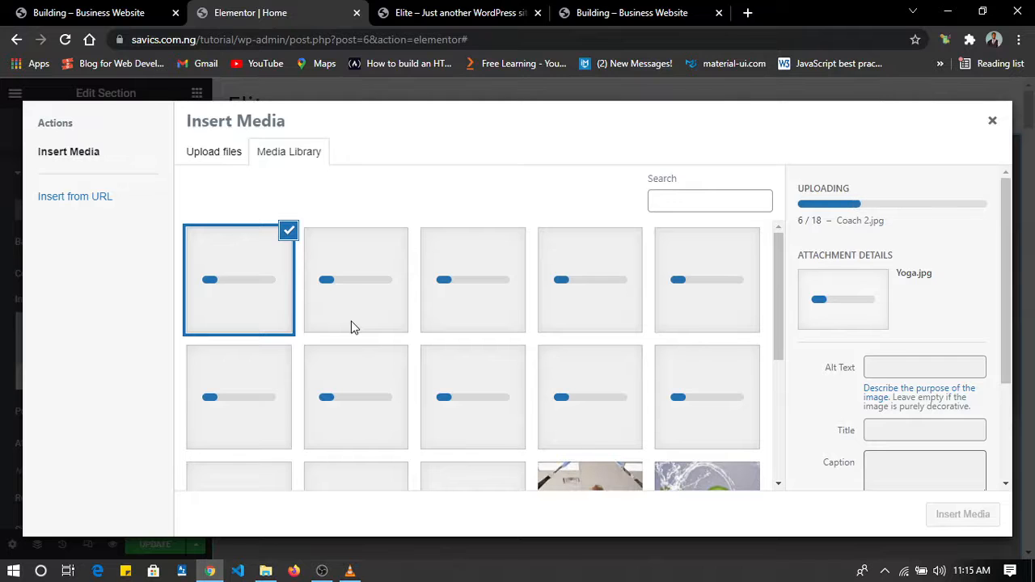
scroll(351, 327, "down", 3)
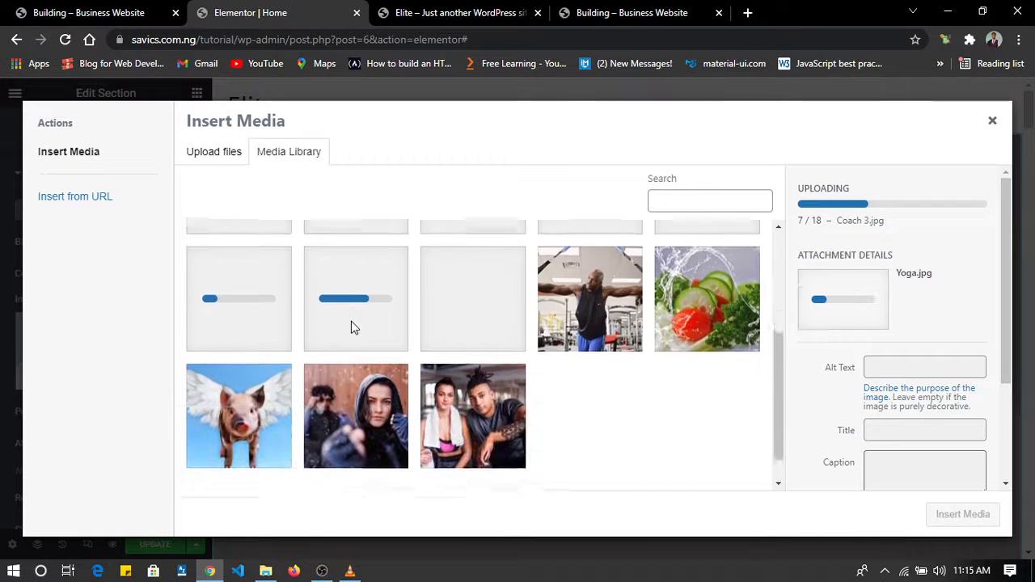
Check the uploaded About and Blog 1 images against the hero background of the Elite Fitness reference site, and return to the media library.
left_click(472, 413)
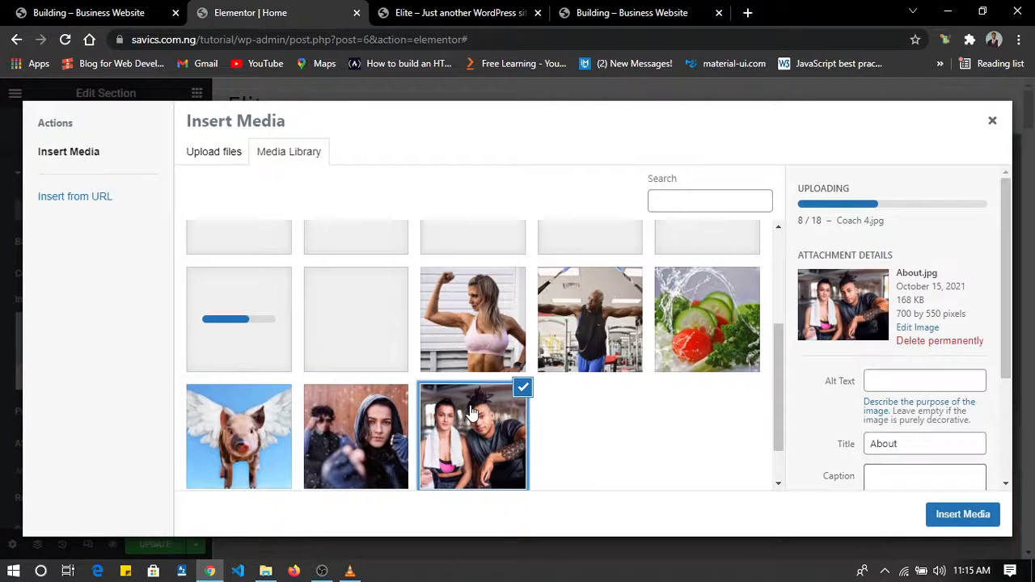
left_click(387, 422)
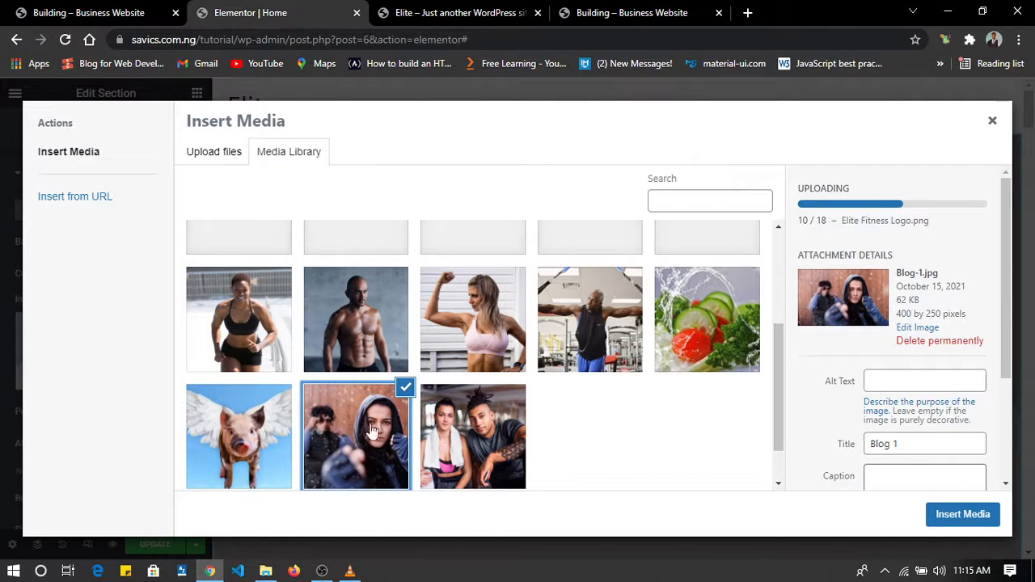
scroll(383, 427, "down", 1)
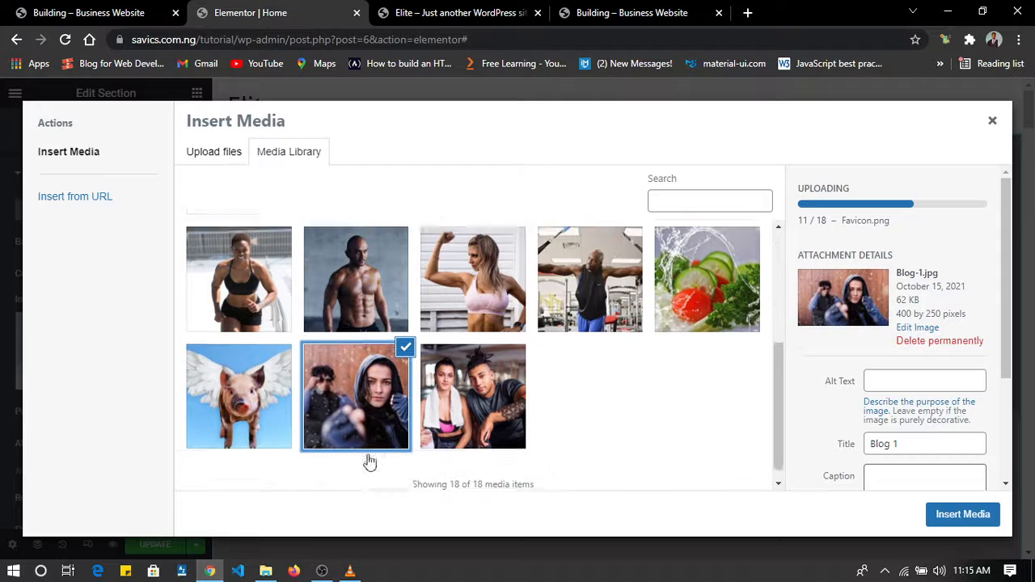
left_click(101, 12)
scroll(379, 232, "up", 5)
scroll(380, 233, "up", 15)
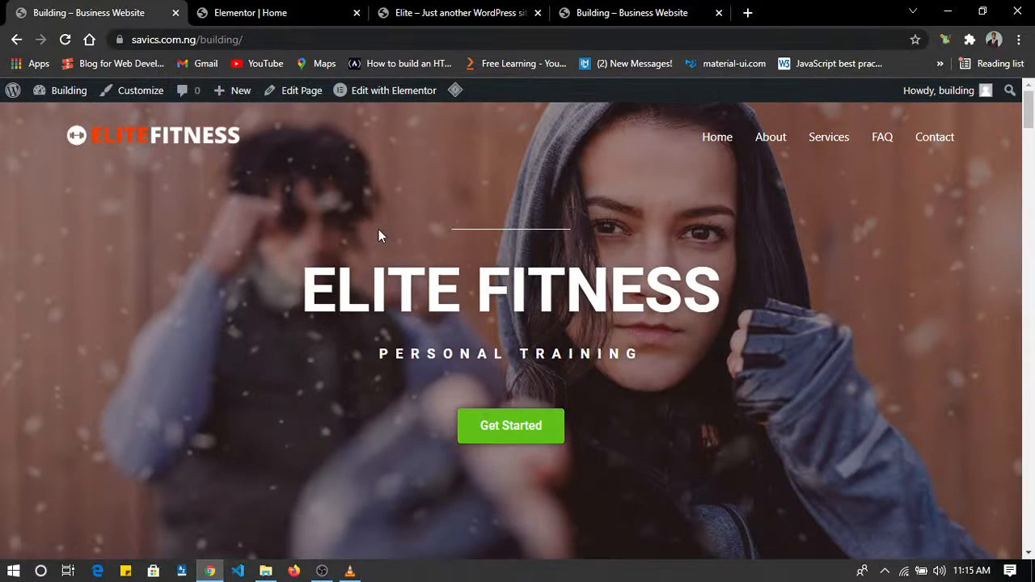
left_click(278, 14)
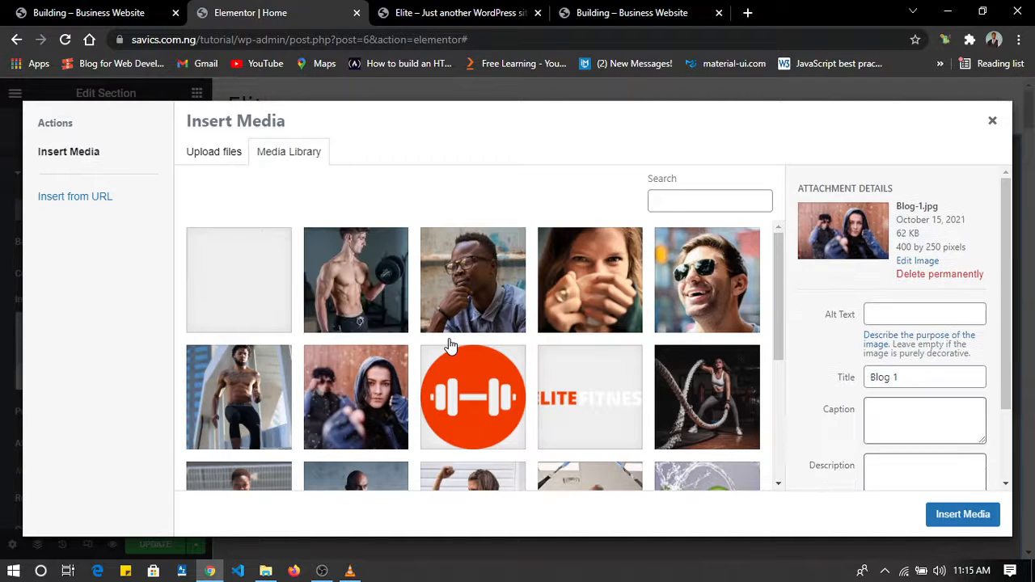
Compare the two similar hooded-boxer pictures in the media library and select the one titled Hero Image.
scroll(468, 443, "down", 3)
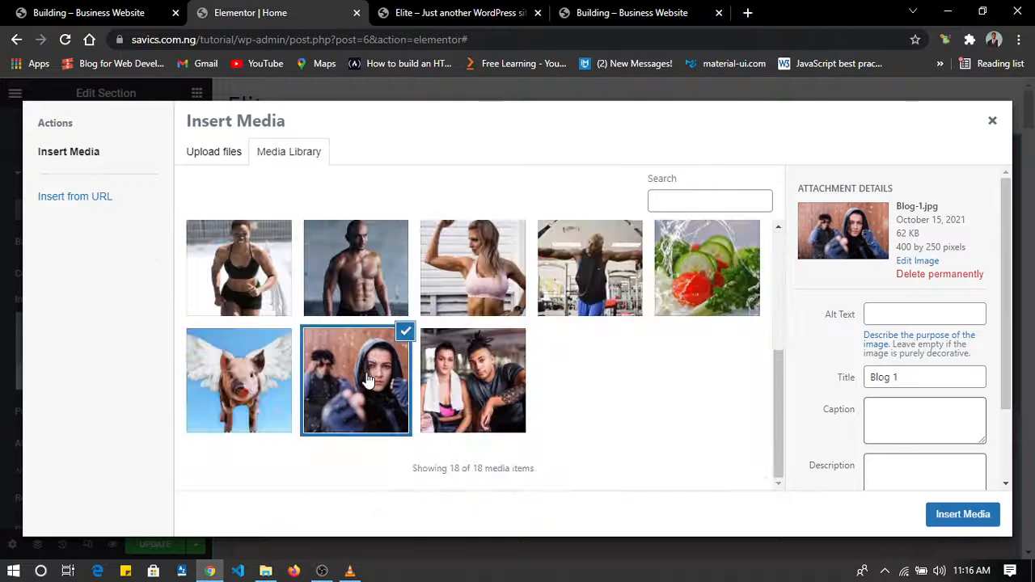
left_click(361, 398)
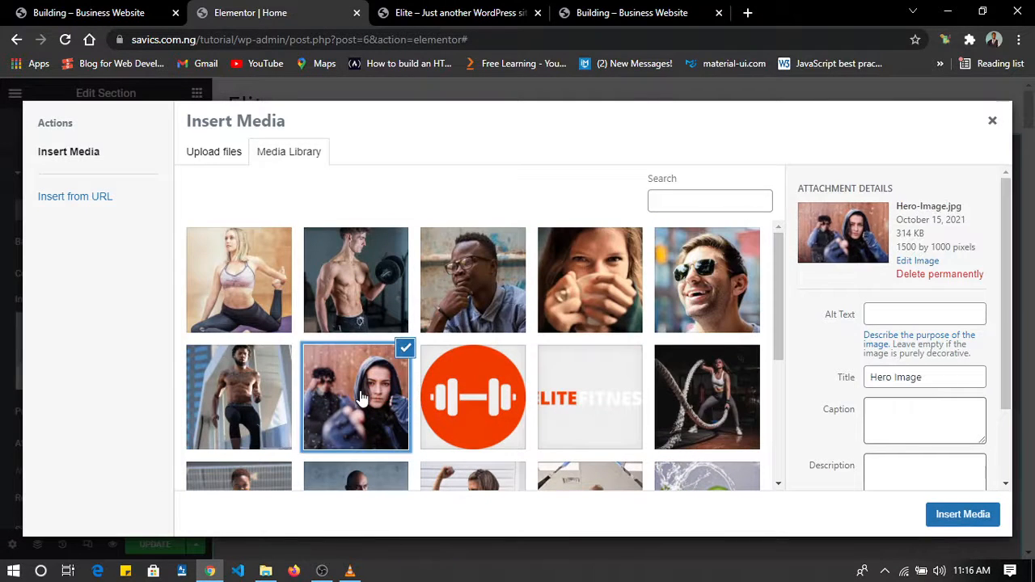
left_click(349, 401)
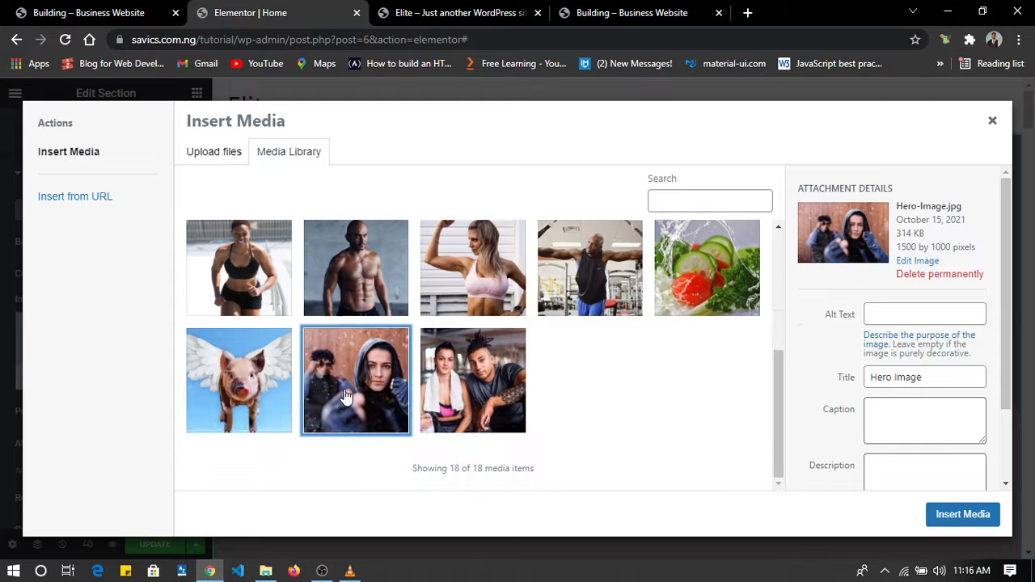
left_click(358, 366)
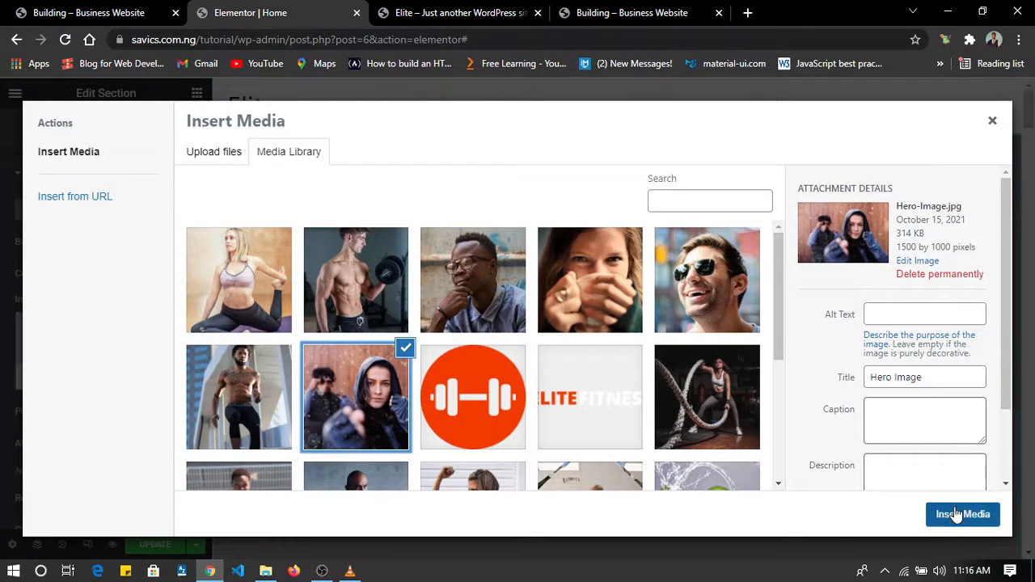
Retitle the selected picture "Header Image" and insert it as the hero section's background image.
left_click(933, 376)
left_click_drag(933, 376, 730, 390)
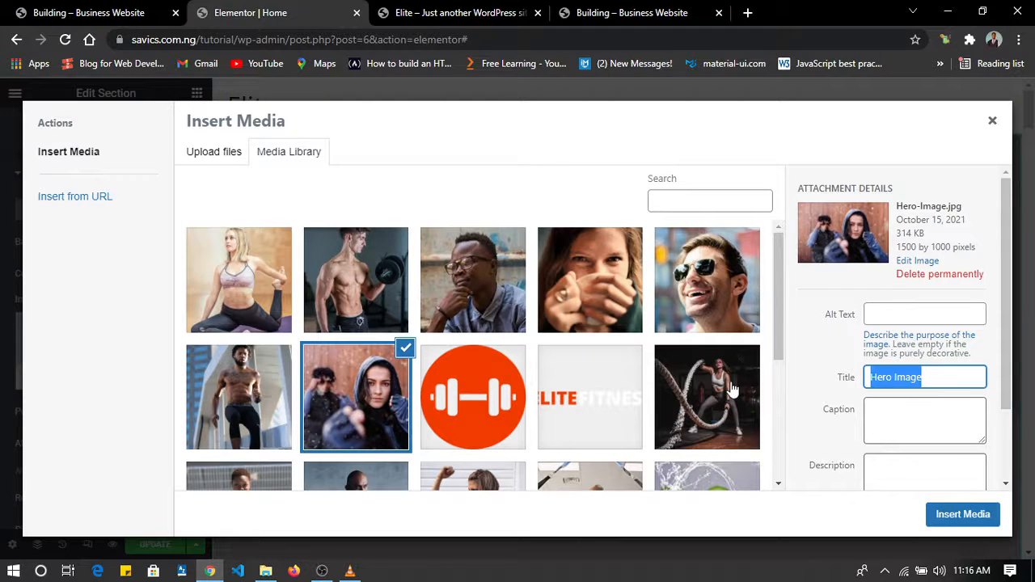
type("Header Im")
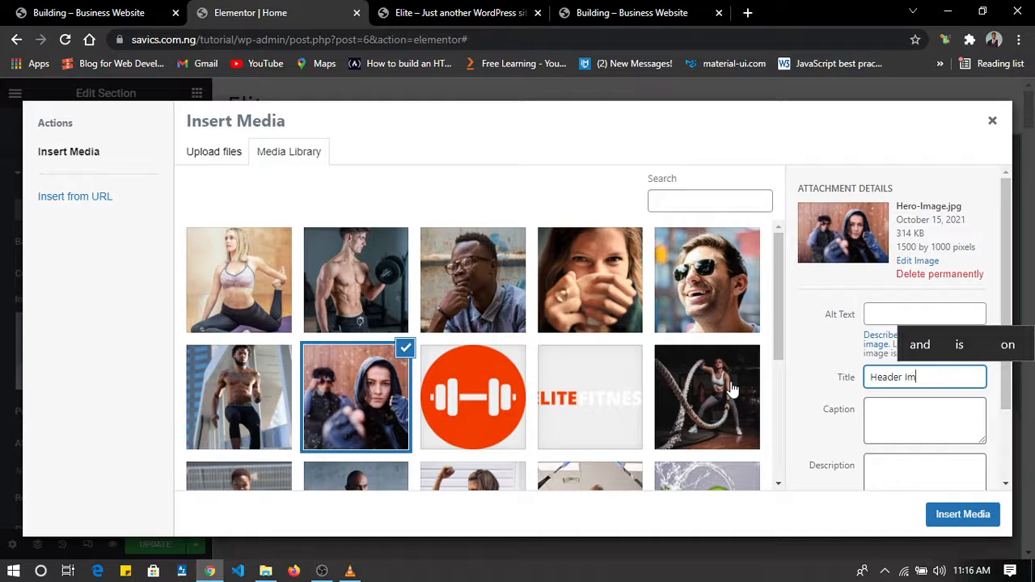
type("age")
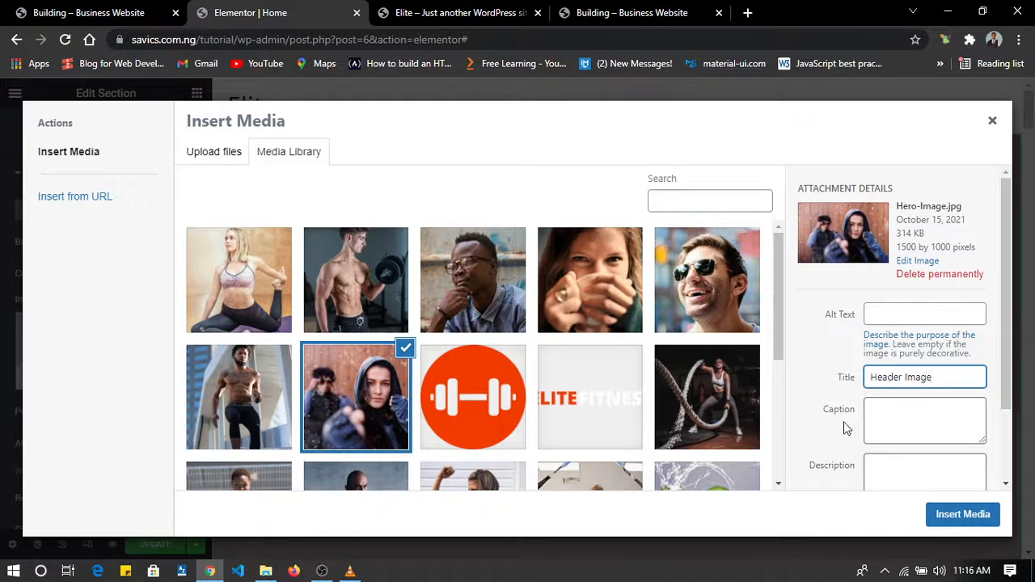
left_click(954, 518)
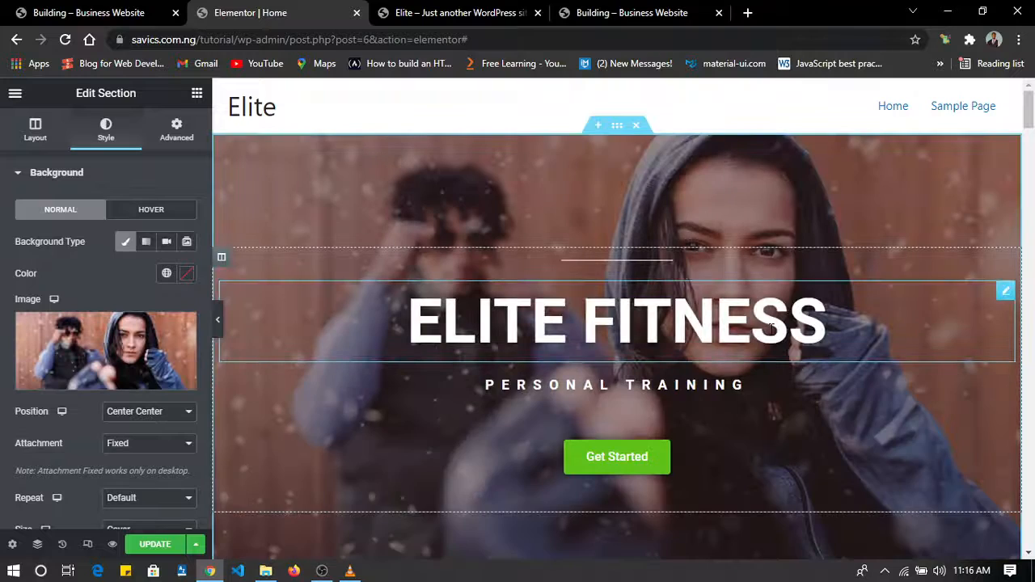
Examine the hero section's new background image in the editor, including at full width with the editing panel hidden.
scroll(771, 328, "down", 4)
scroll(771, 329, "up", 4)
scroll(772, 329, "down", 2)
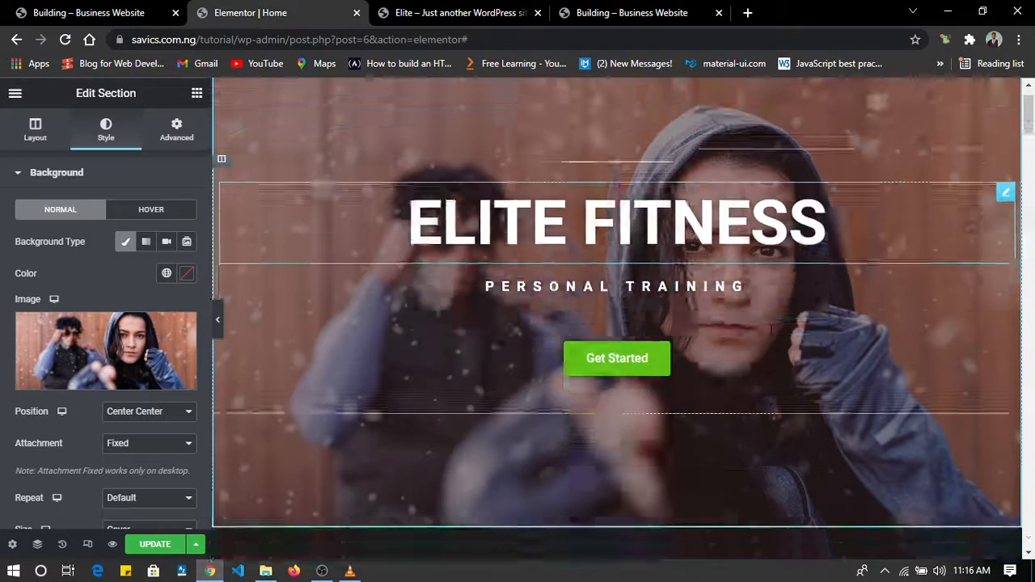
scroll(771, 329, "up", 2)
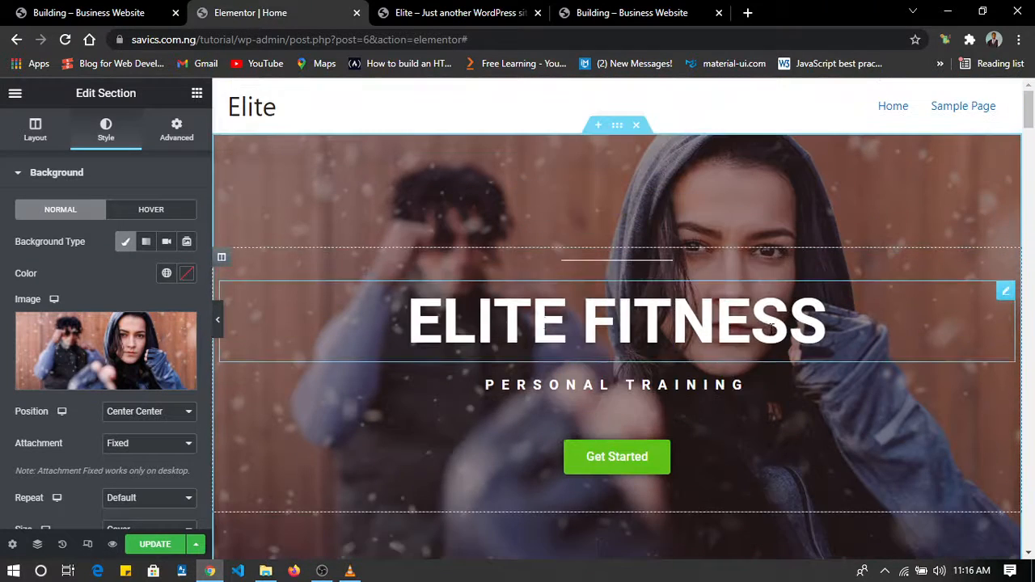
left_click(220, 327)
scroll(549, 268, "down", 3)
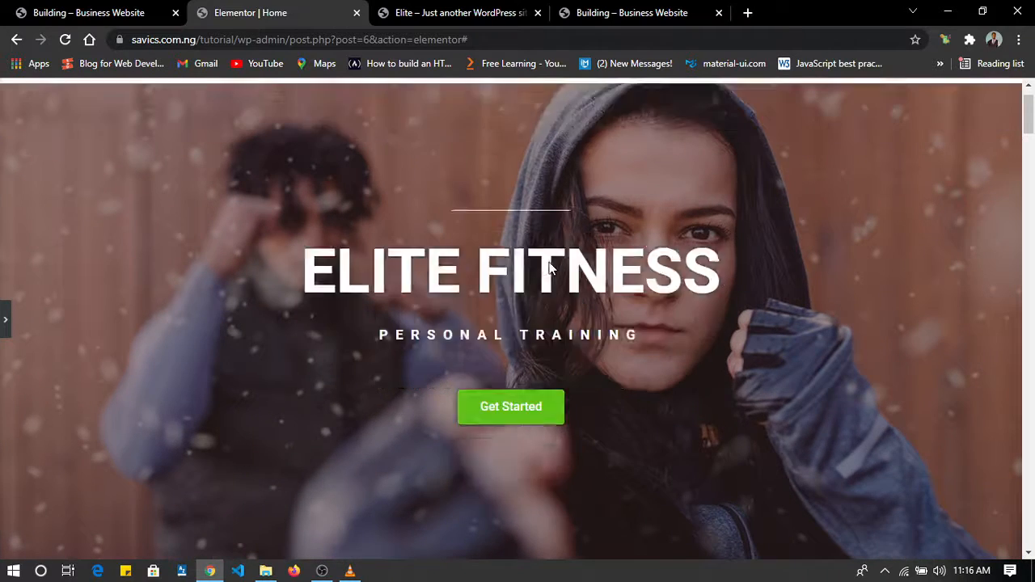
scroll(549, 267, "up", 3)
scroll(549, 267, "down", 3)
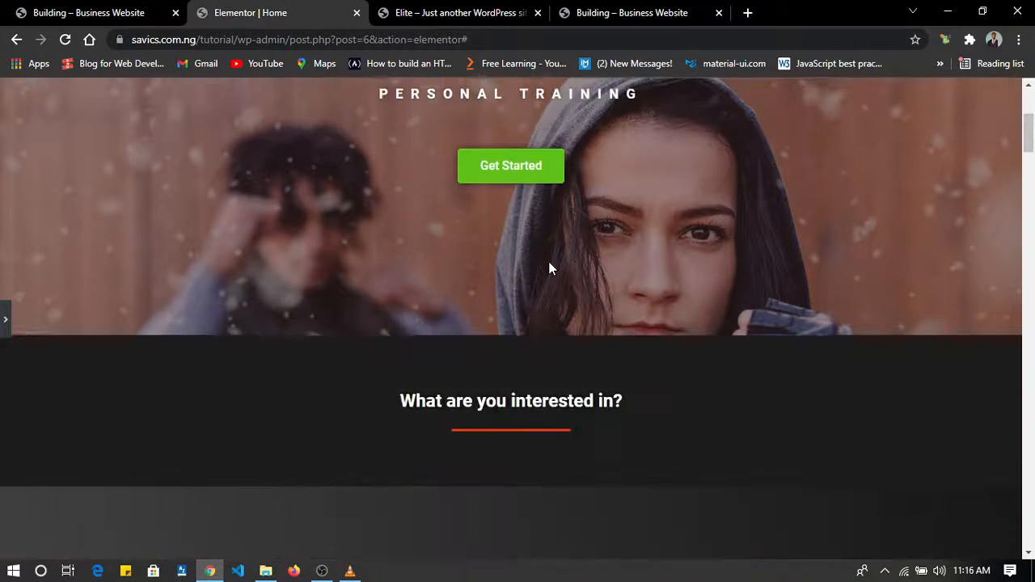
scroll(549, 267, "up", 3)
scroll(548, 261, "down", 5)
scroll(548, 262, "up", 5)
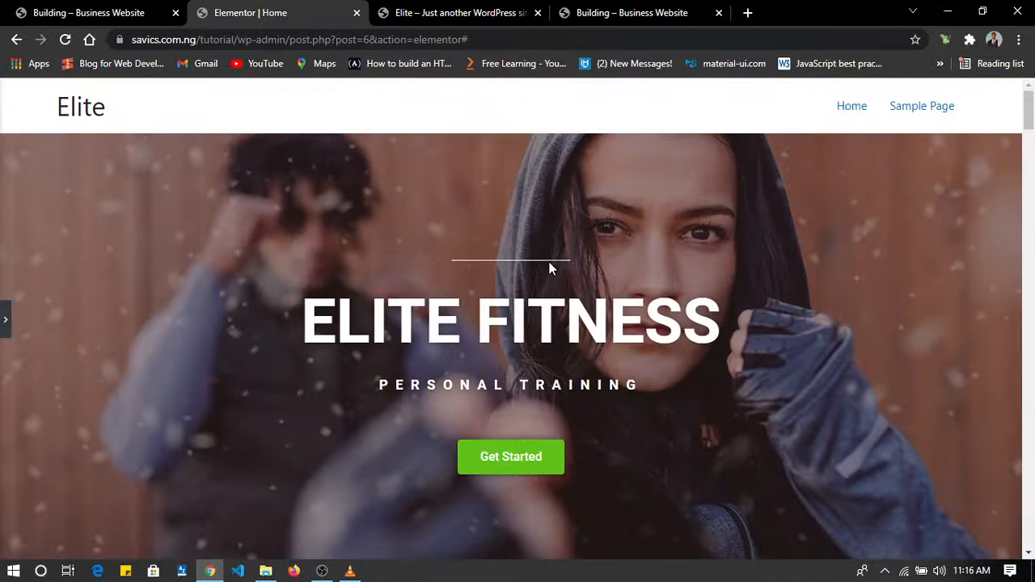
Compare the hero section with the one on the reference site and restore the editing panel.
left_click(130, 10)
scroll(379, 304, "down", 3)
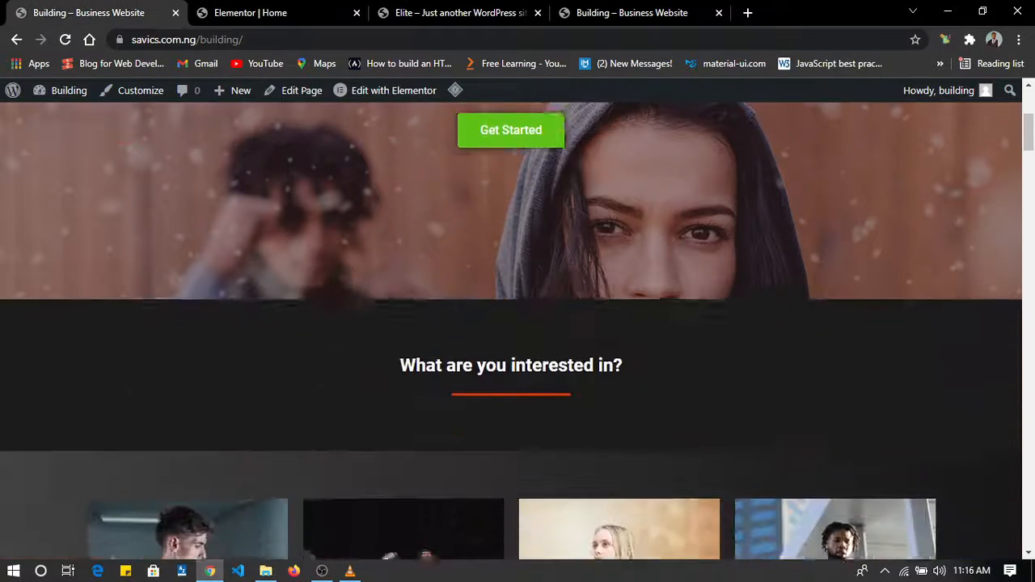
scroll(381, 311, "up", 3)
left_click(228, 9)
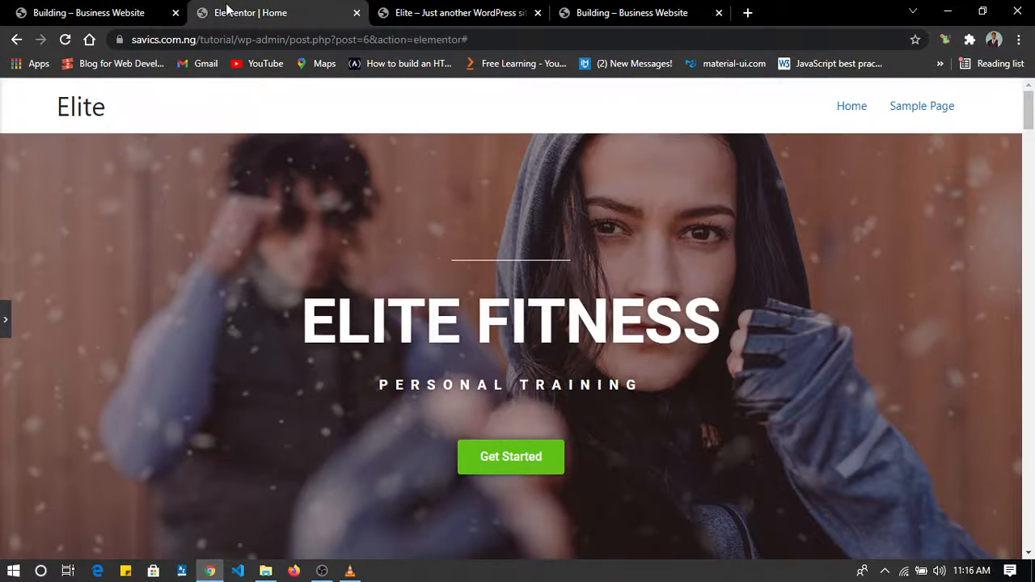
scroll(473, 277, "down", 3)
scroll(473, 276, "up", 3)
left_click(5, 319)
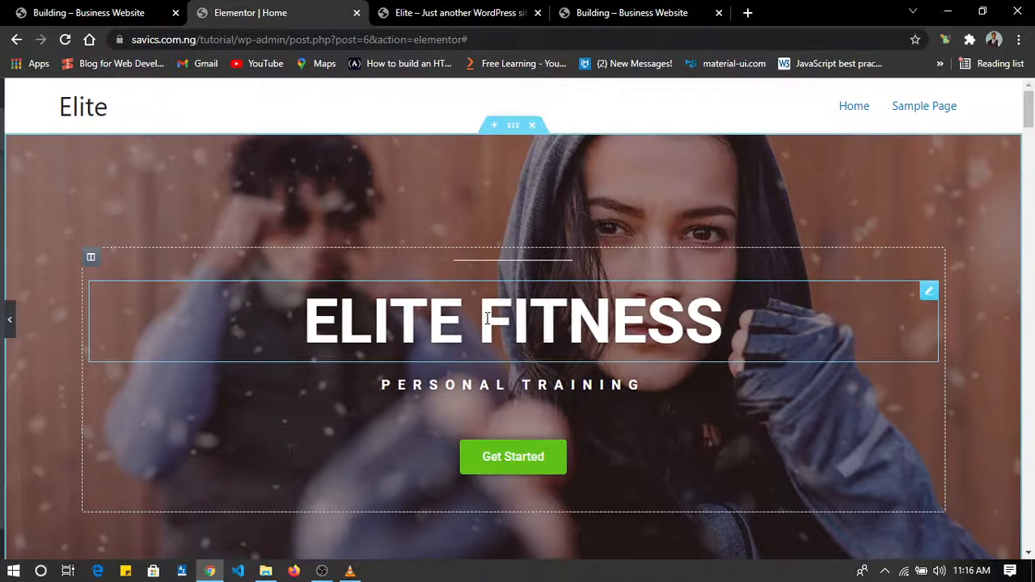
scroll(556, 361, "down", 3)
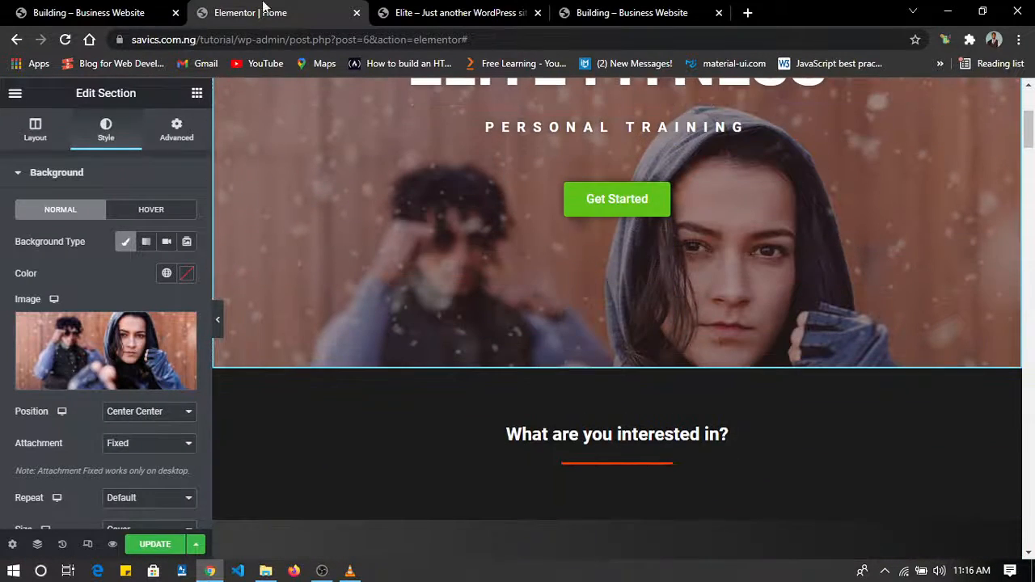
Look up the program pictures on the reference site and insert Weight-Training.jpg in the Weight Training image box.
left_click(97, 9)
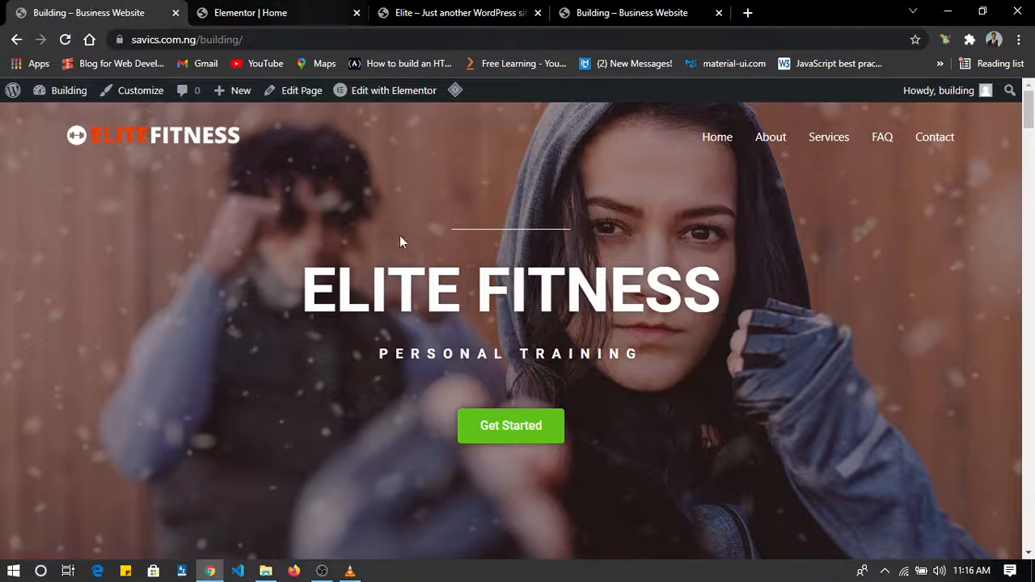
scroll(410, 275, "down", 5)
scroll(411, 274, "down", 3)
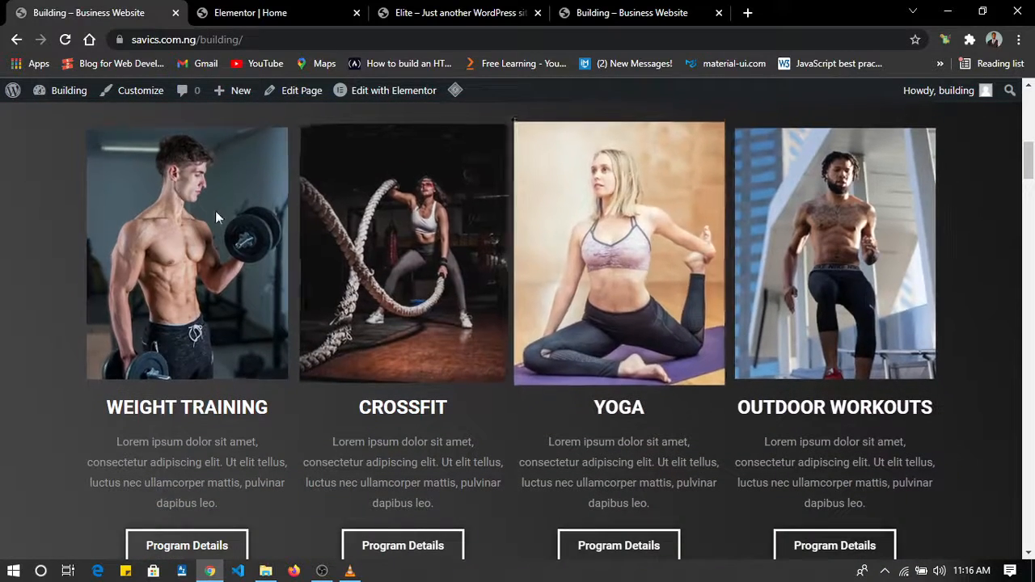
left_click(262, 10)
scroll(541, 321, "down", 5)
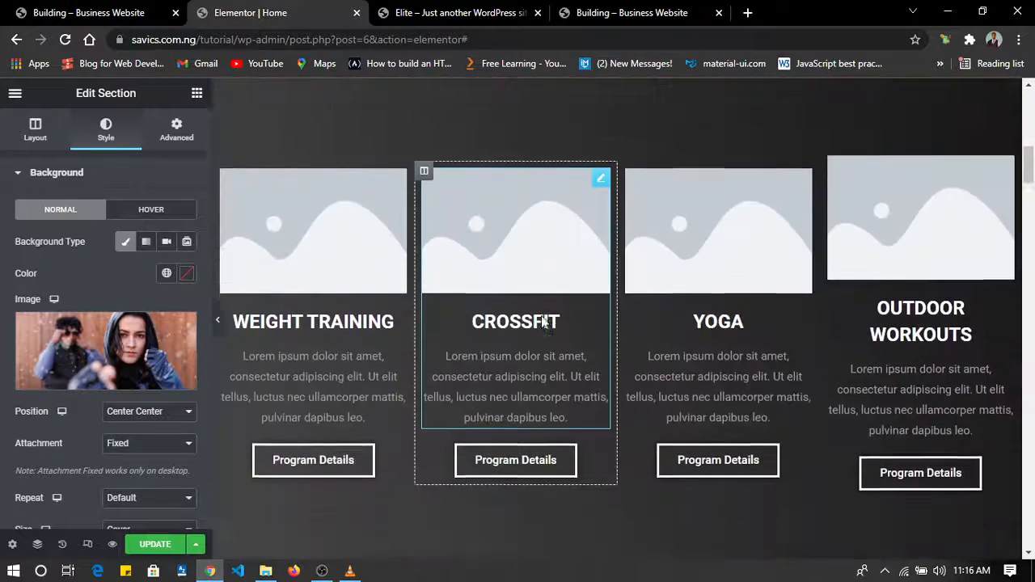
left_click(349, 292)
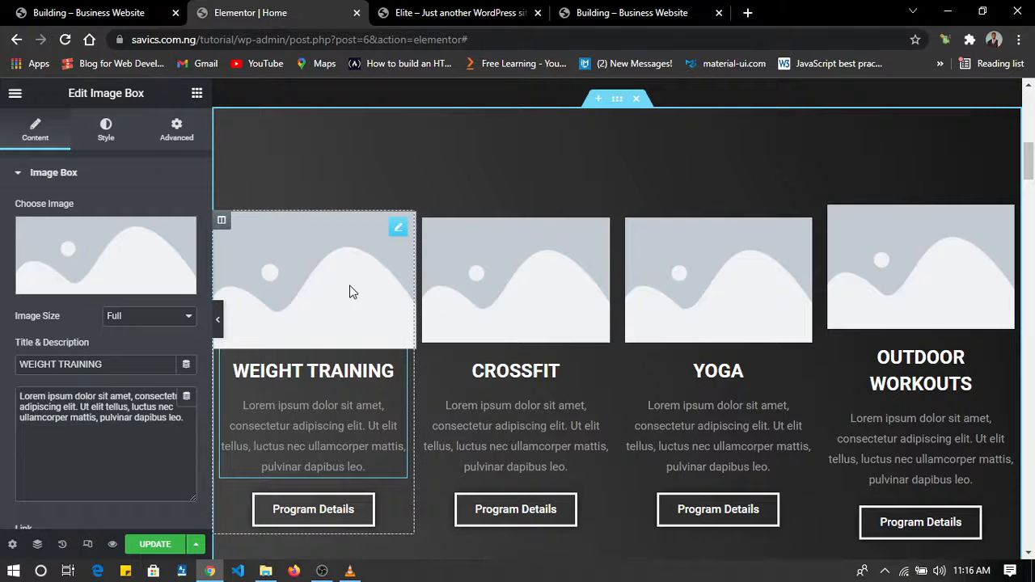
left_click(92, 282)
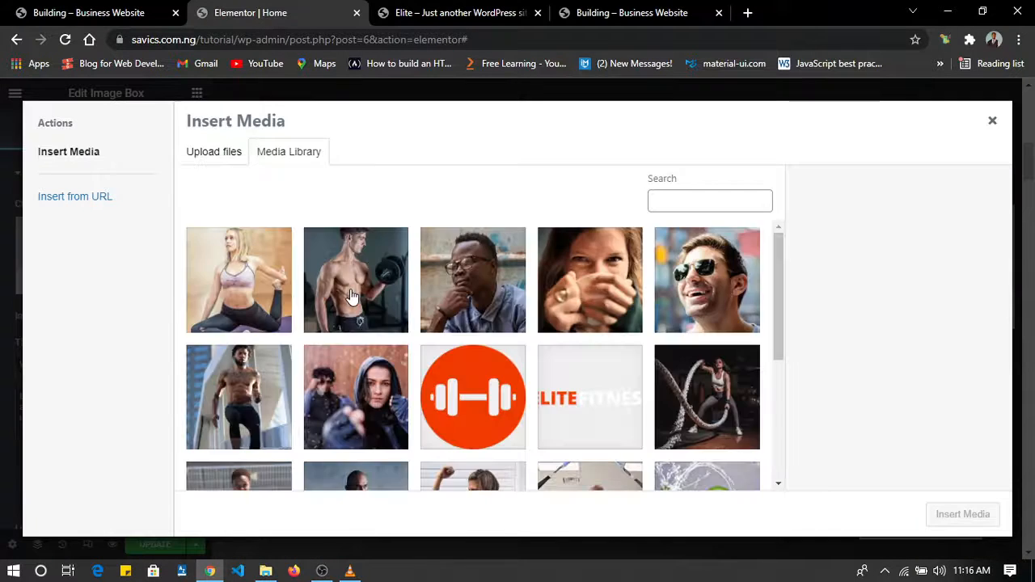
left_click(352, 296)
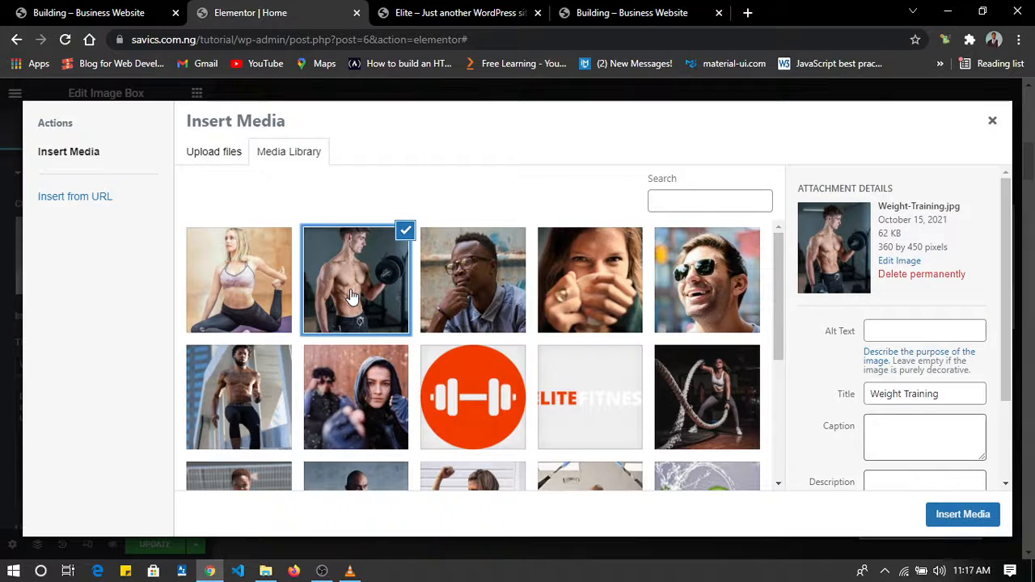
left_click(962, 514)
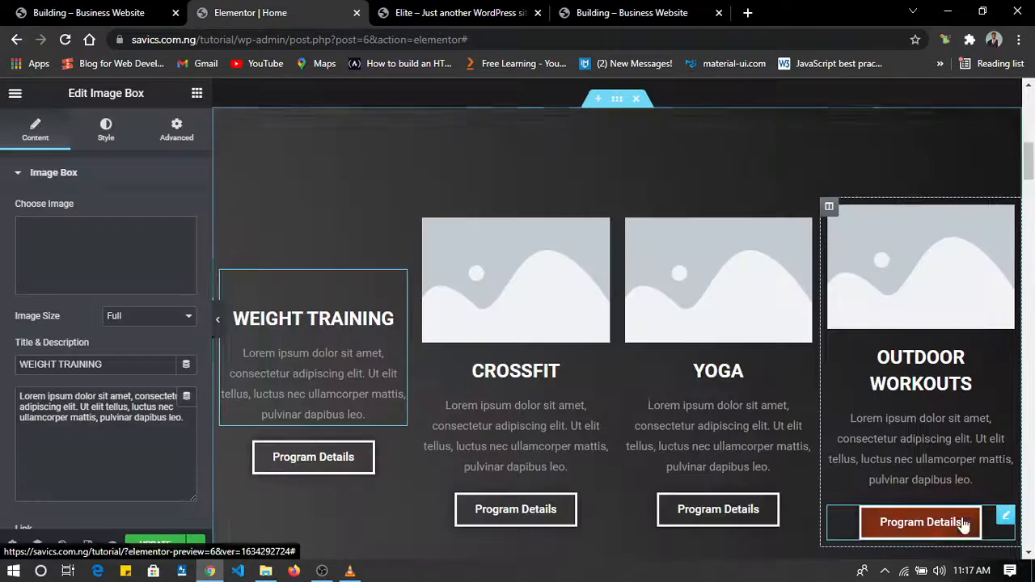
Replace the placeholder in the Crossfit image box with Crossfit.jpg from the media library.
left_click(526, 300)
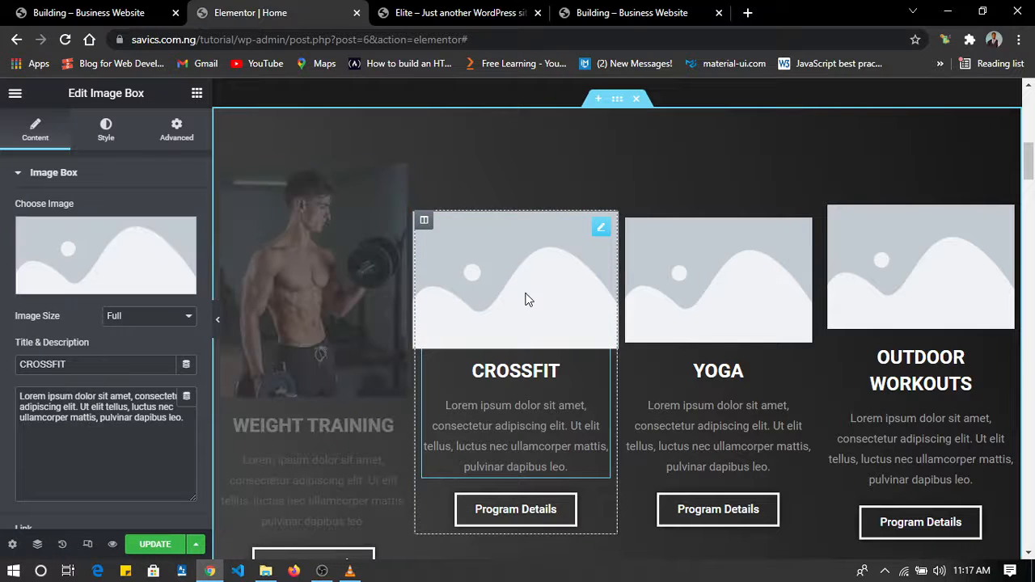
left_click(102, 287)
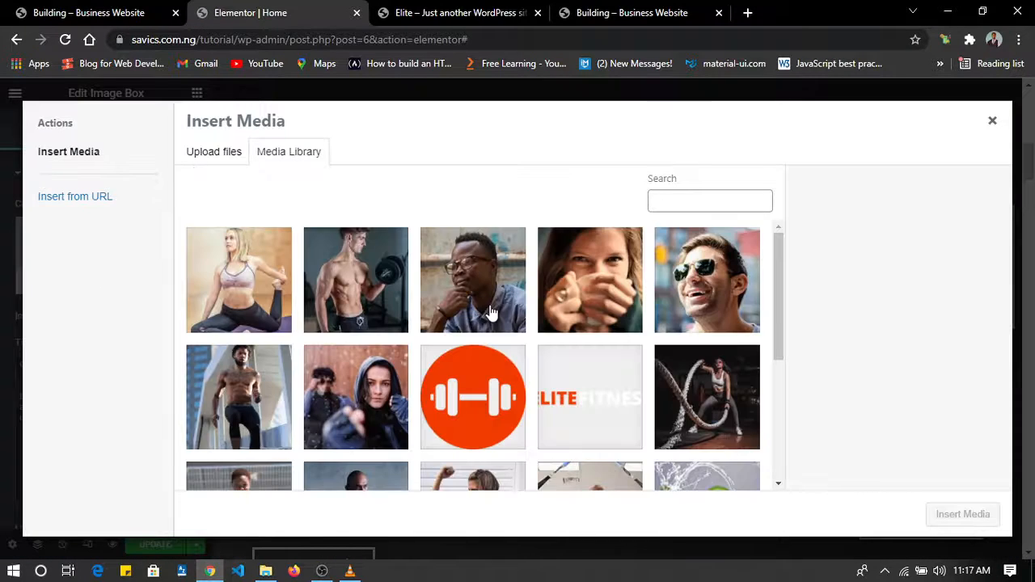
scroll(492, 313, "down", 2)
scroll(492, 313, "up", 2)
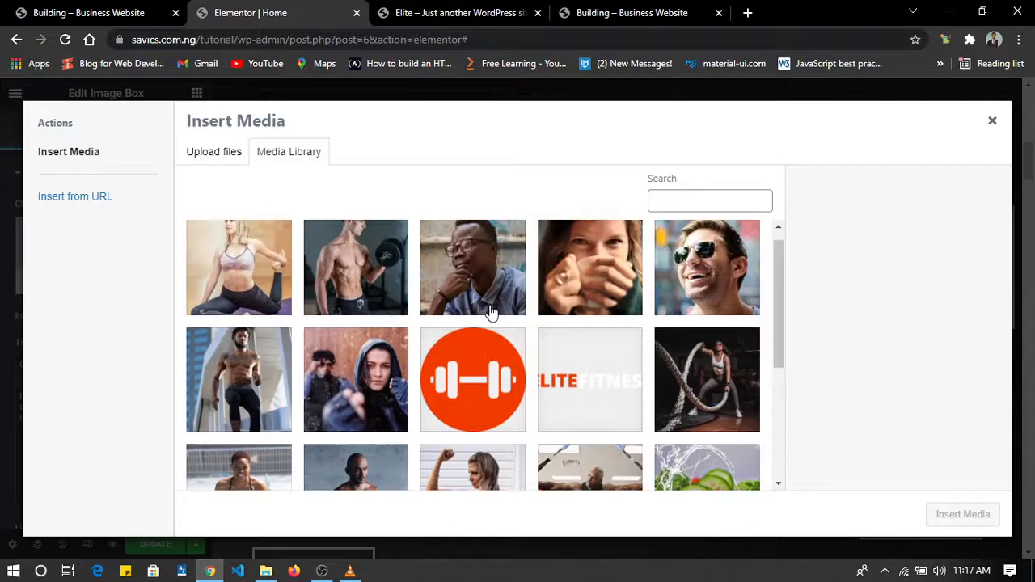
left_click(262, 365)
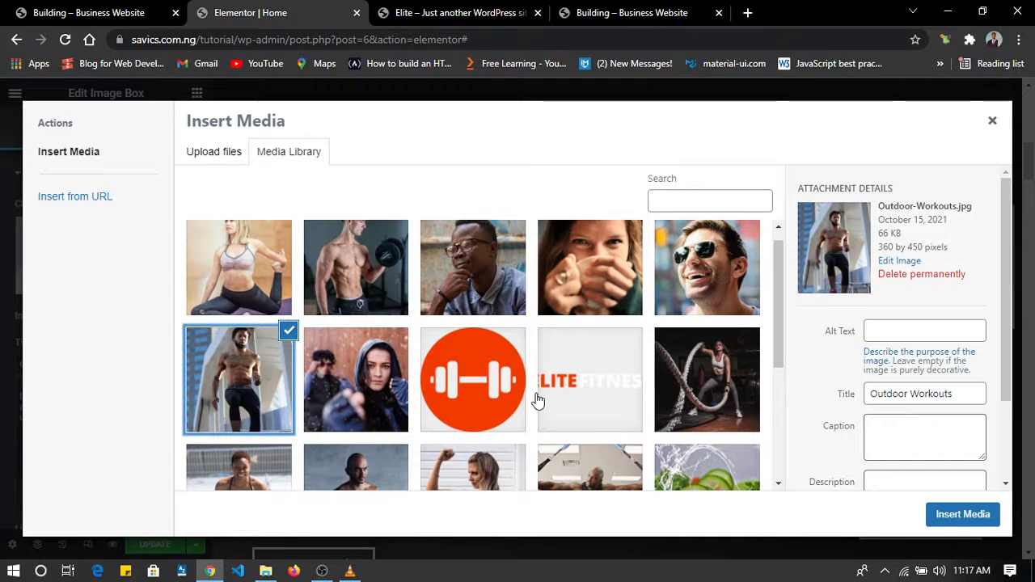
scroll(536, 399, "down", 3)
scroll(536, 399, "up", 2)
left_click(711, 368)
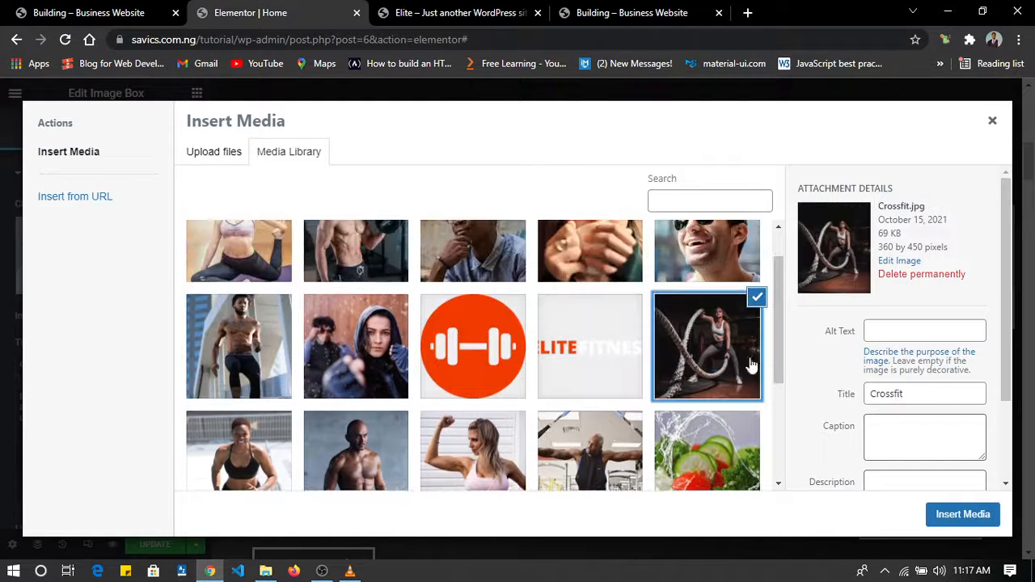
left_click(956, 516)
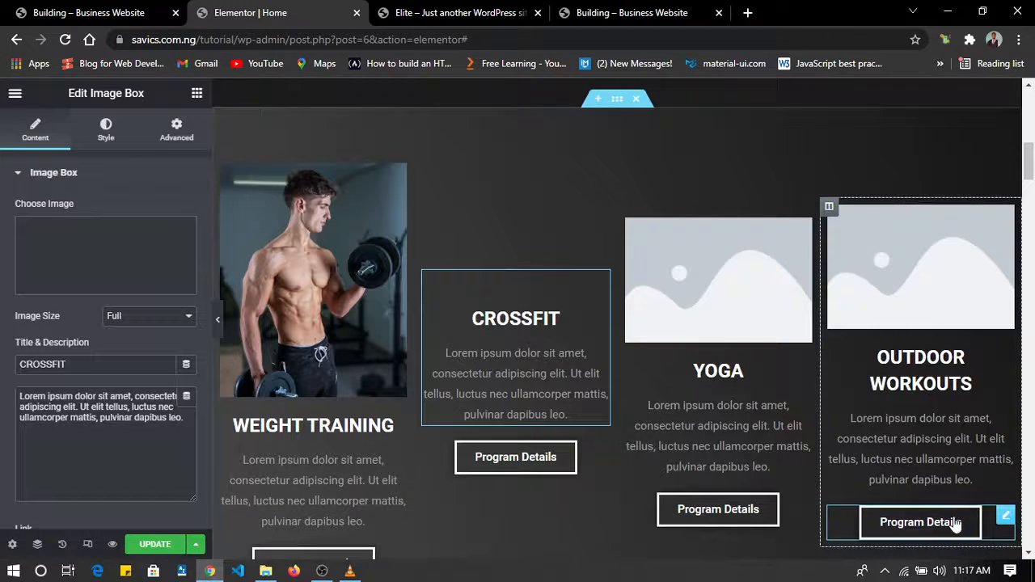
Replace the placeholder in the Yoga image box with the media library picture of the woman in a yoga pose.
left_click(712, 323)
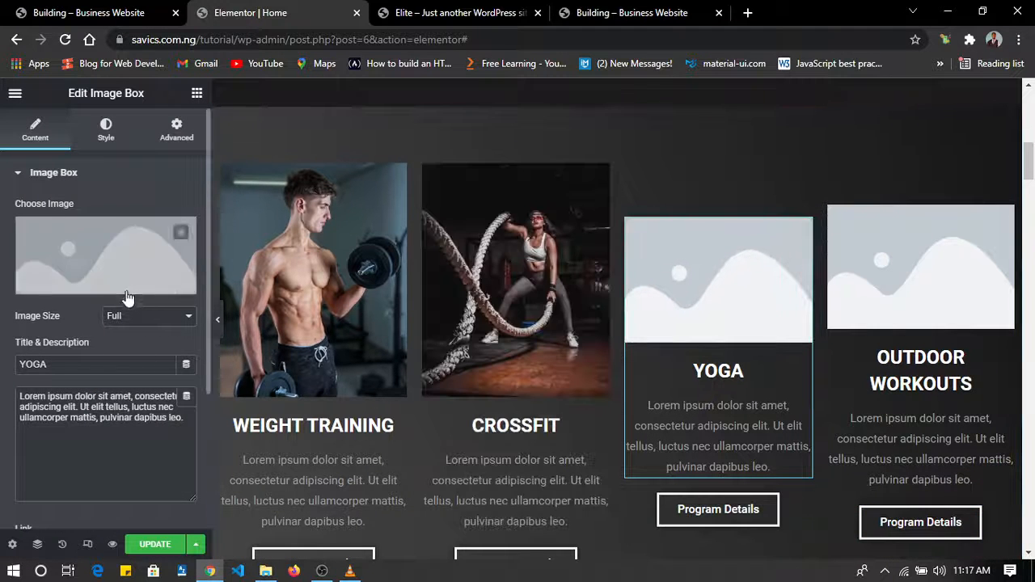
left_click(127, 290)
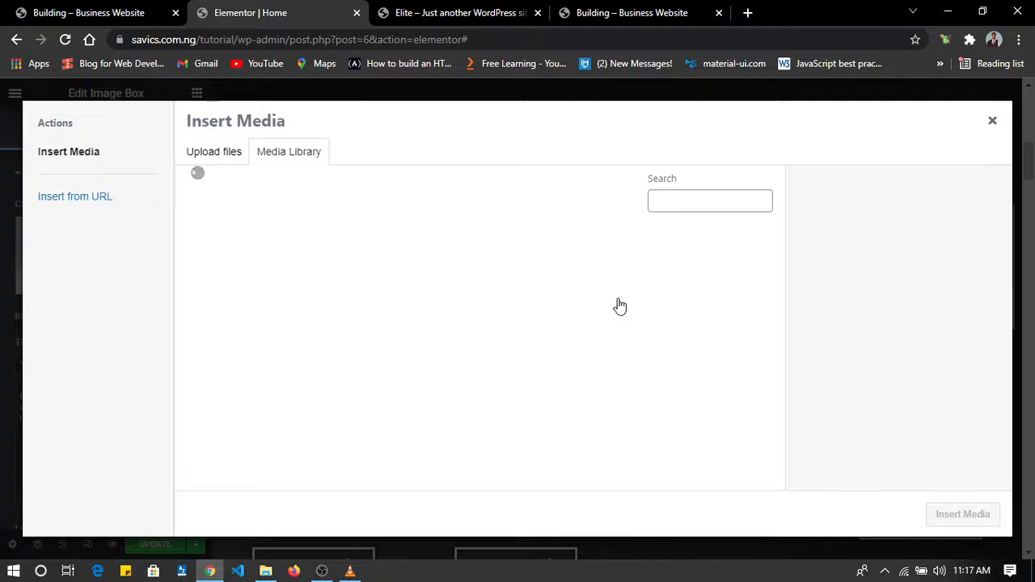
scroll(598, 304, "down", 1)
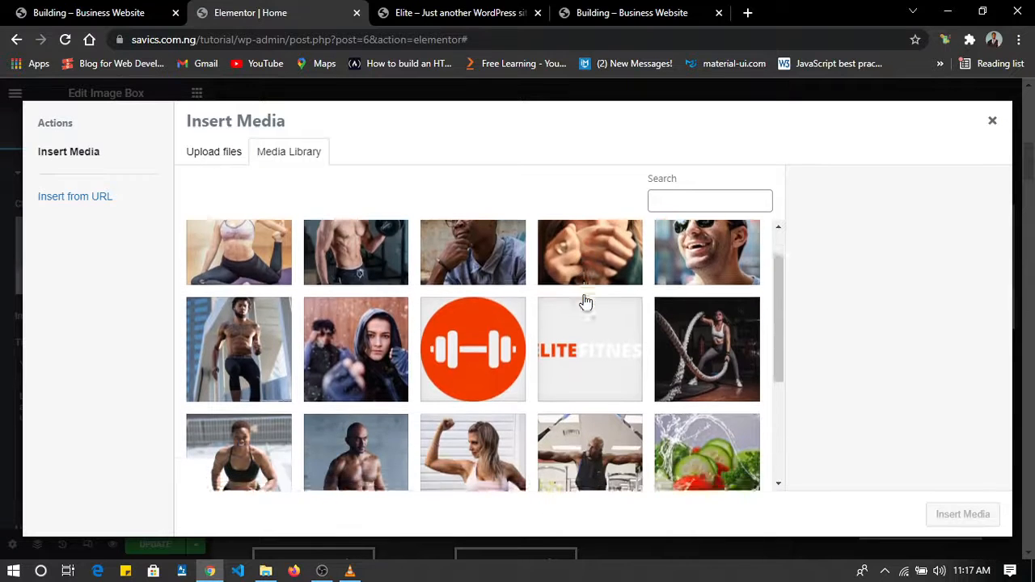
scroll(587, 302, "down", 3)
scroll(587, 302, "up", 4)
left_click(252, 283)
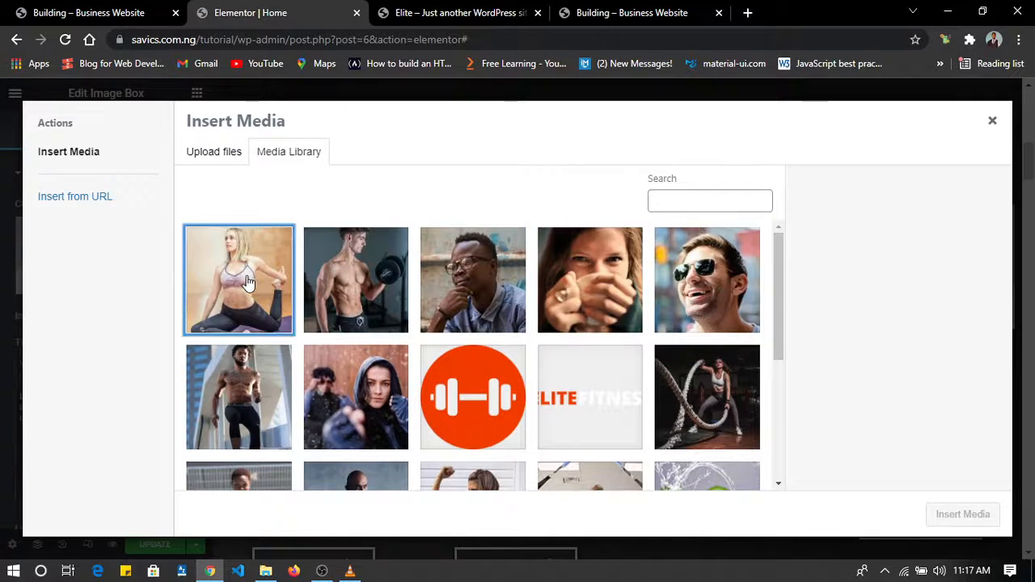
left_click(954, 517)
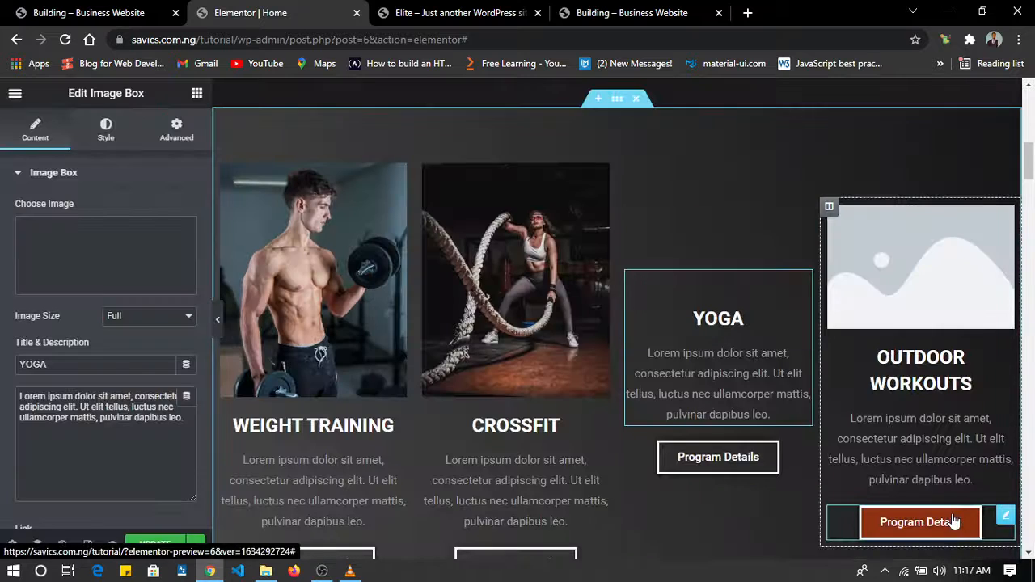
Replace the placeholder in the Outdoor Workouts image box with Outdoor-Workouts.jpg from the media library.
left_click(912, 275)
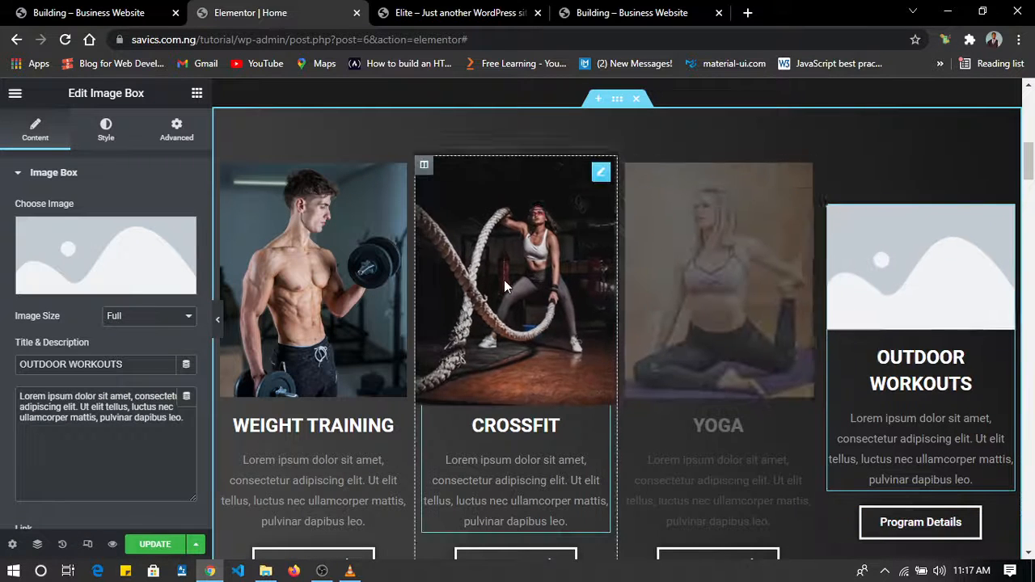
left_click(116, 286)
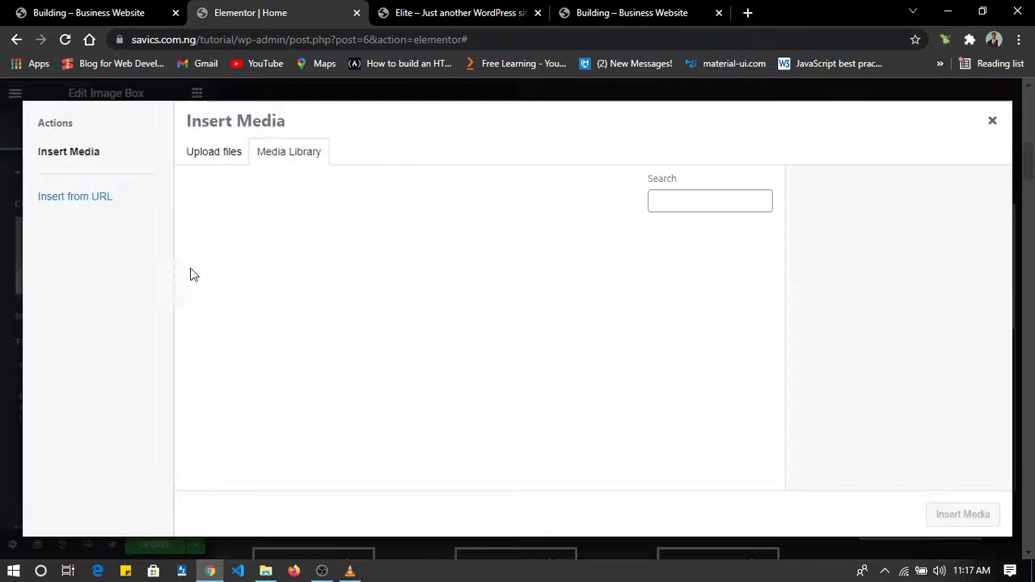
scroll(365, 315, "down", 1)
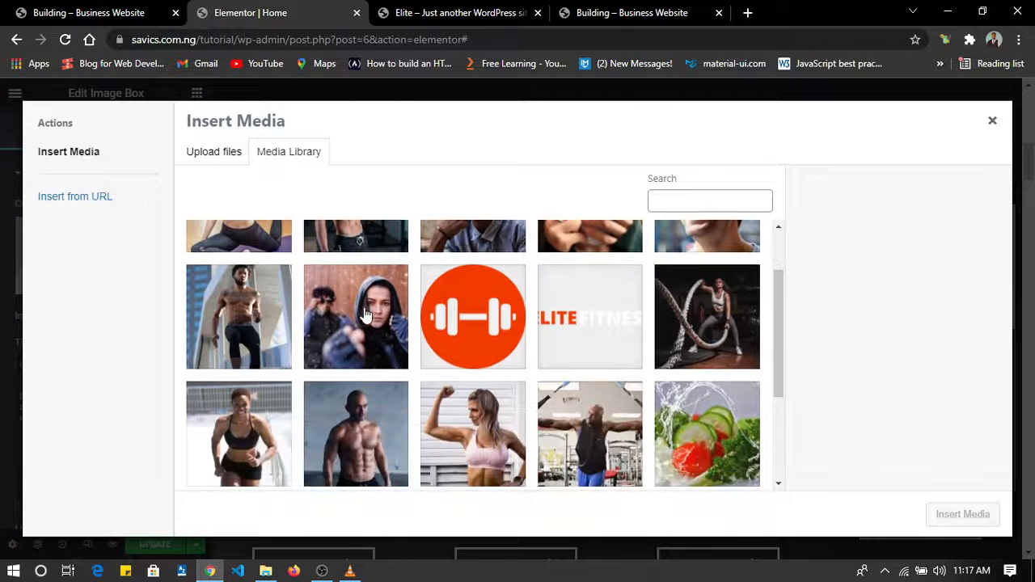
left_click(220, 323)
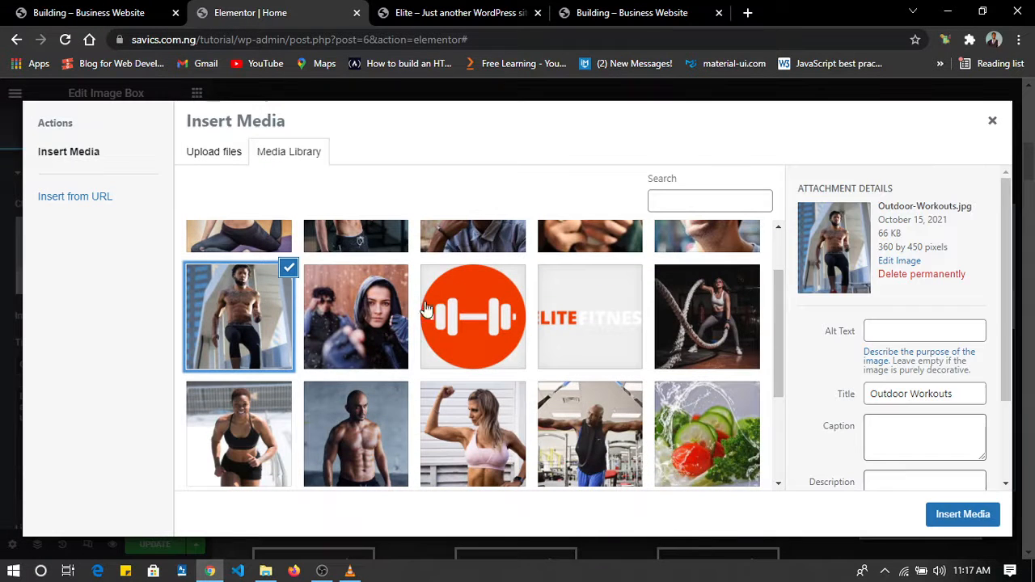
left_click(980, 516)
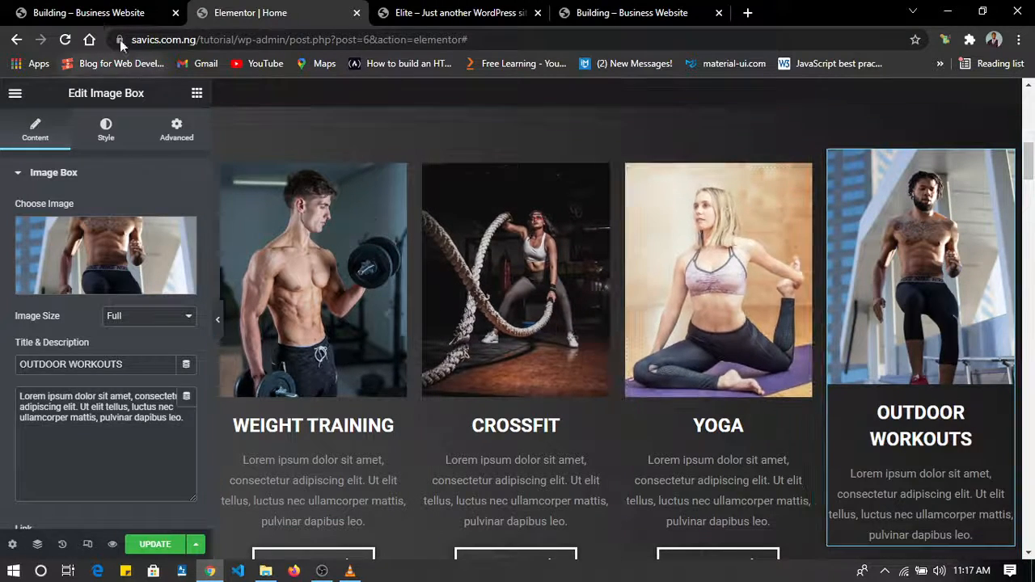
Check the four program images against the reference site and locate the personal trainer placeholders on the edited page.
left_click(88, 12)
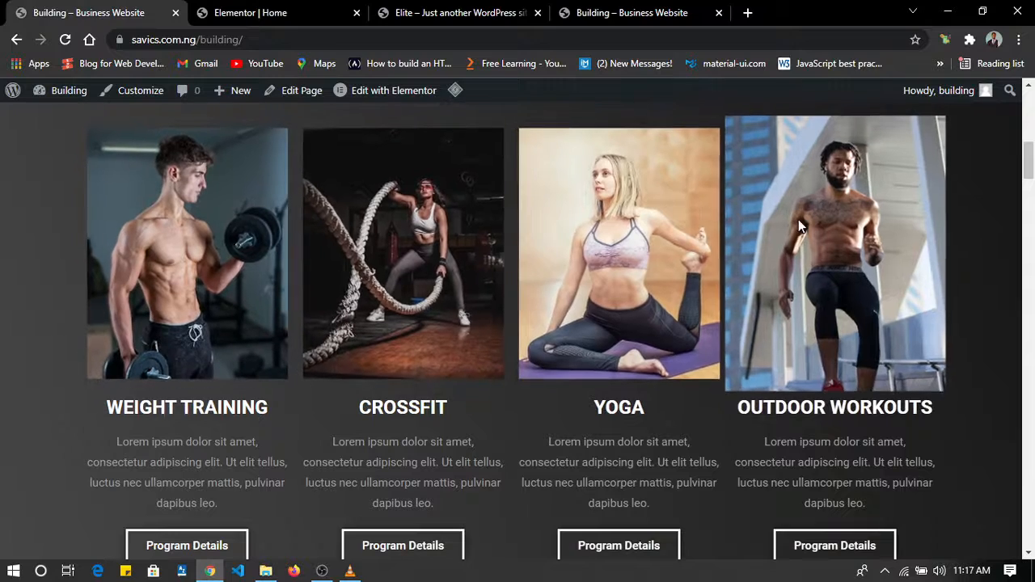
left_click(232, 10)
scroll(490, 298, "down", 5)
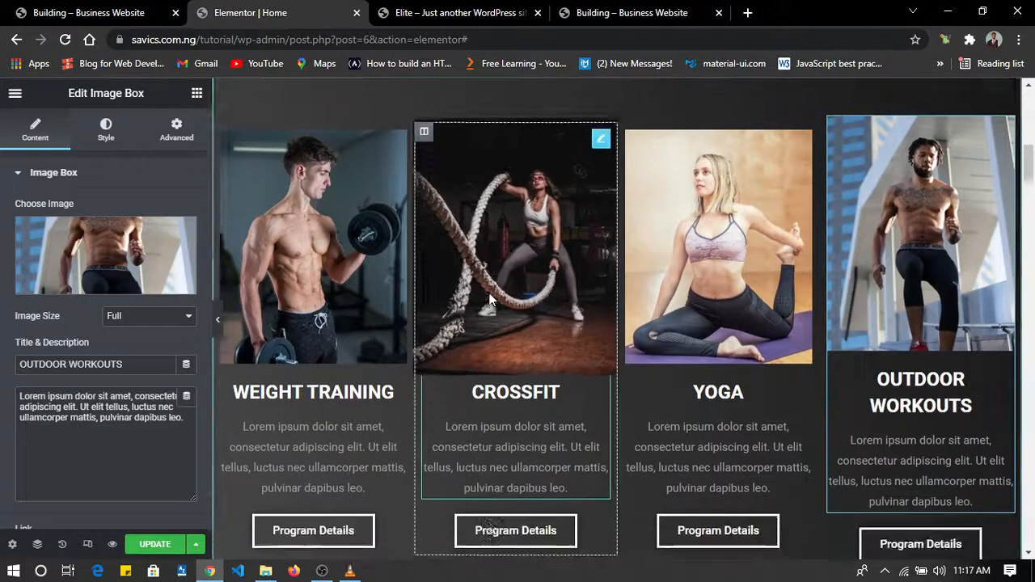
scroll(490, 298, "down", 8)
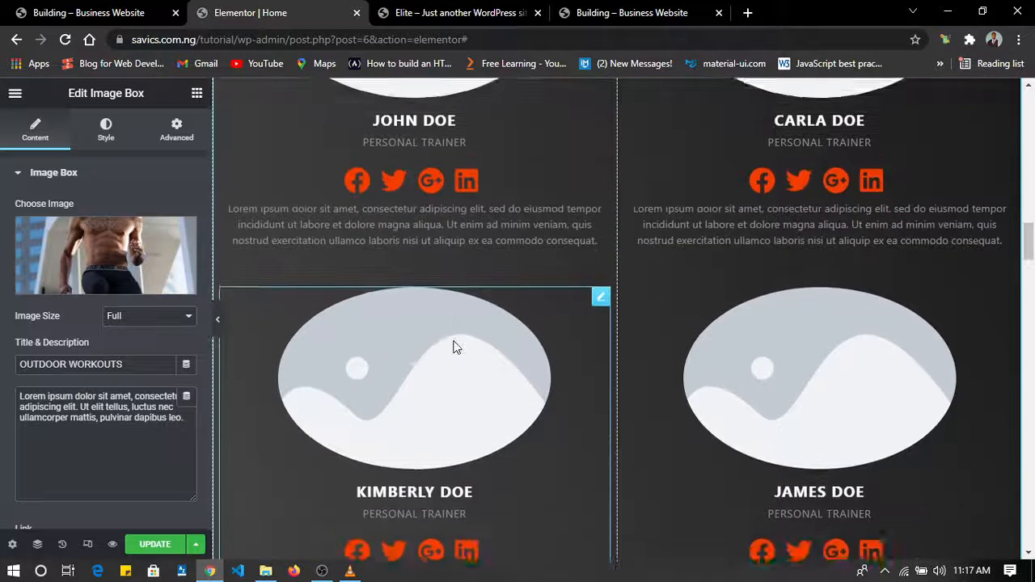
Replace the placeholder avatar of the first personal trainer, in the upper row's first column, with Coach-1.jpg from the media library.
scroll(453, 348, "up", 1)
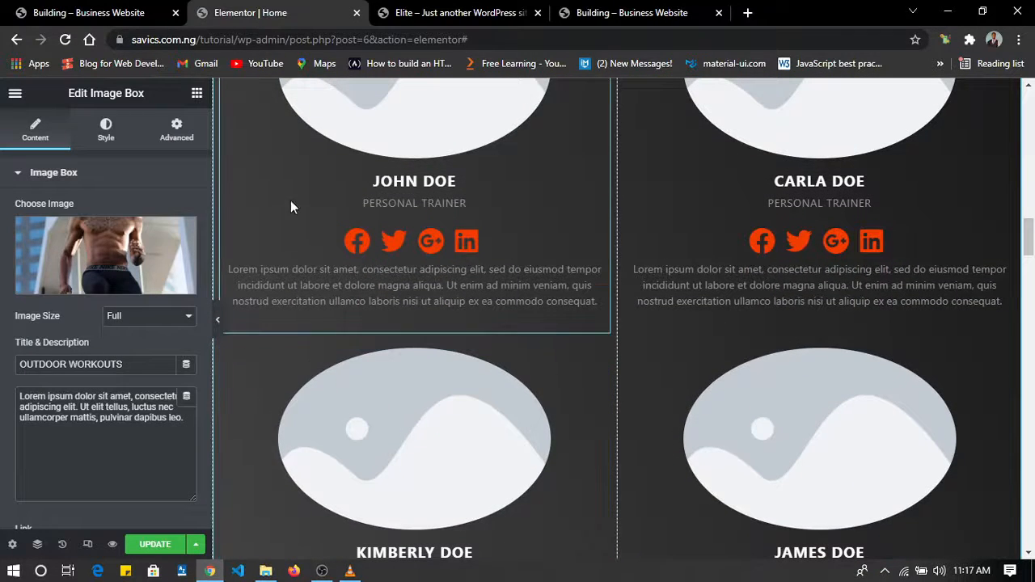
left_click(370, 136)
mouse_move(99, 253)
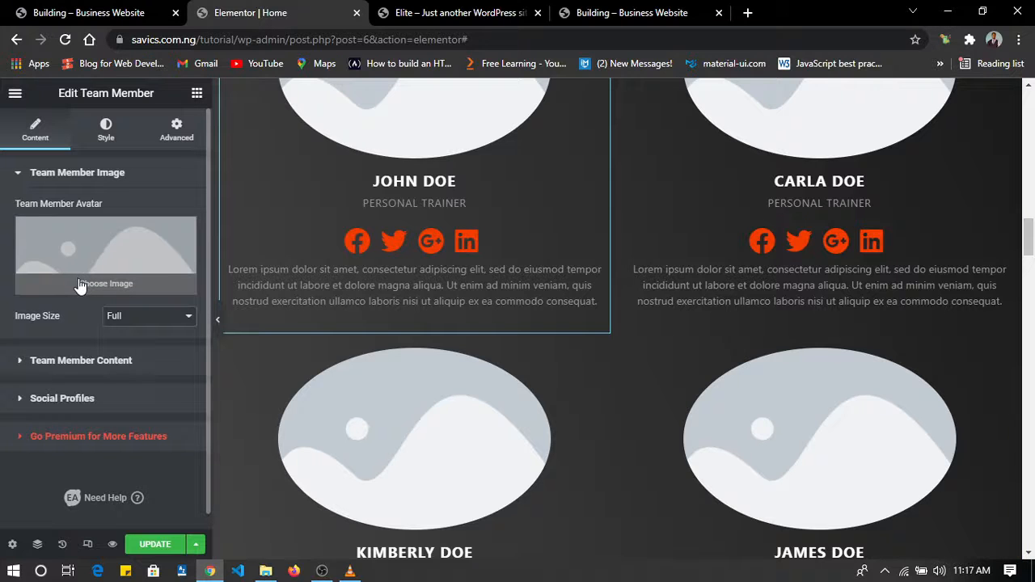
left_click(80, 284)
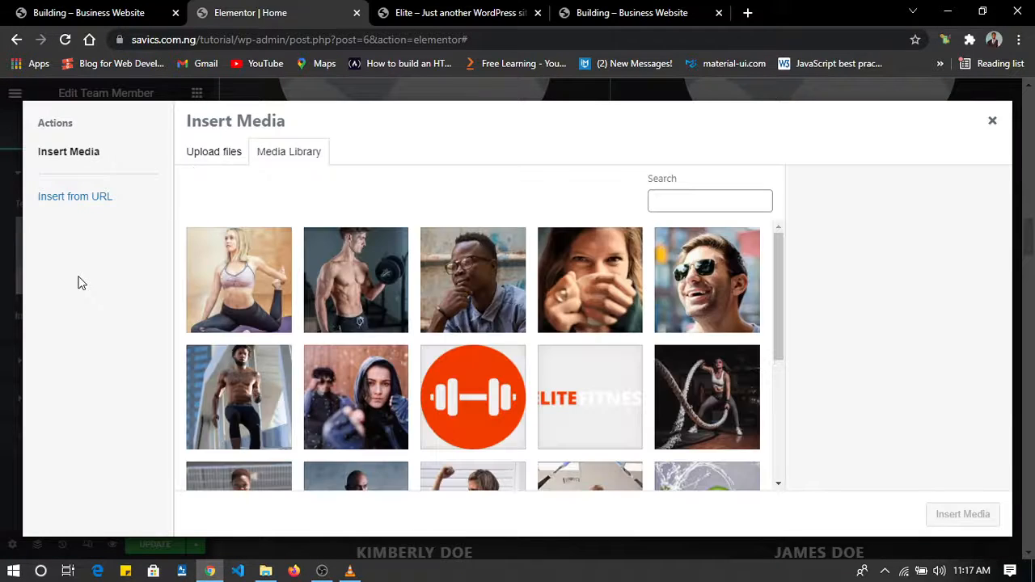
scroll(404, 243, "down", 3)
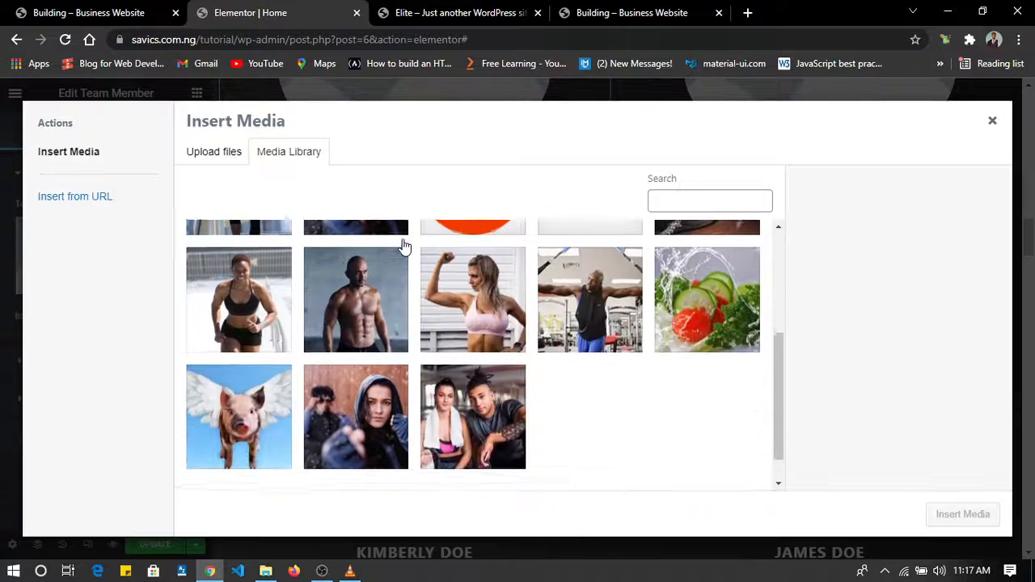
left_click(556, 279)
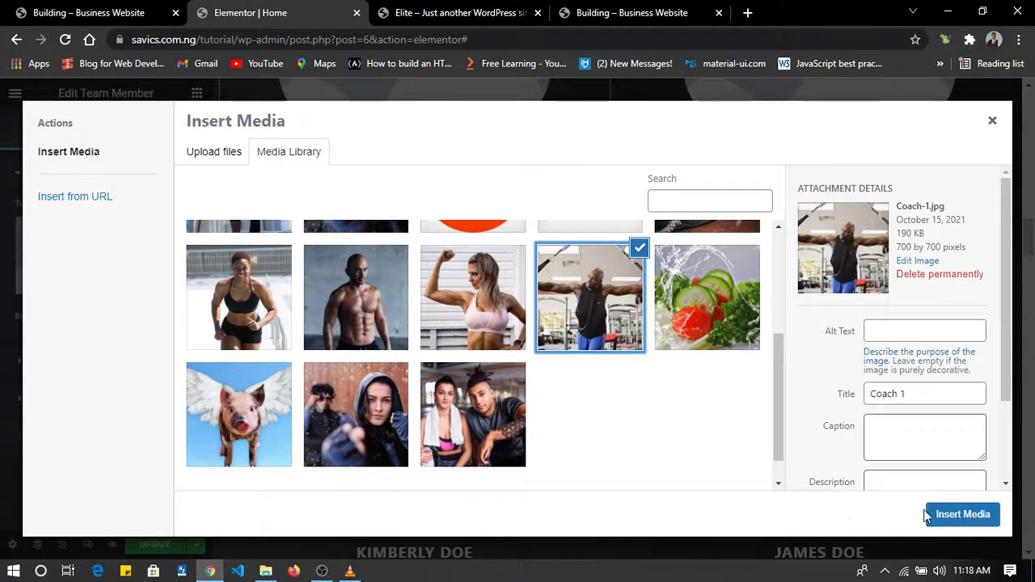
left_click(962, 515)
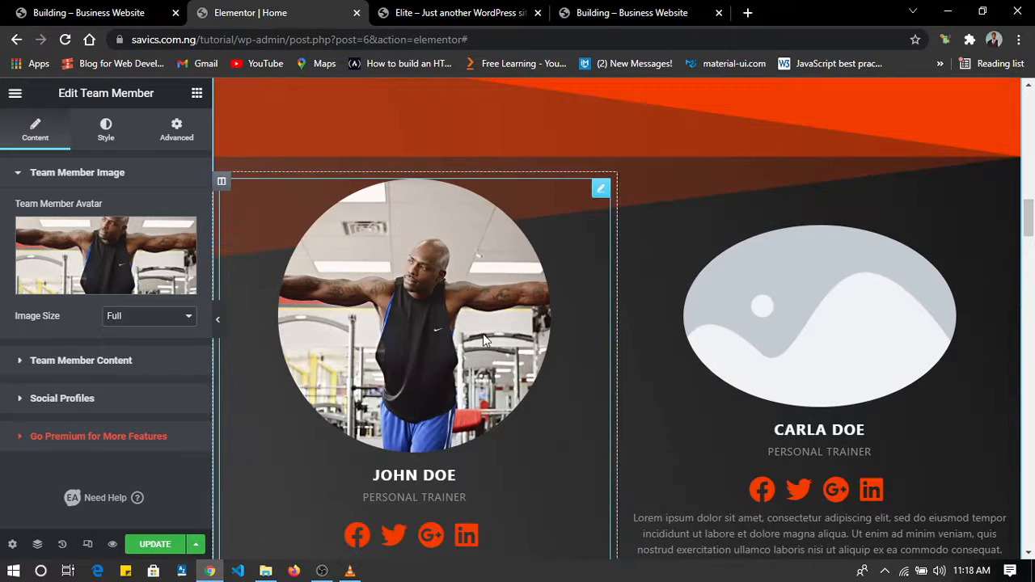
Check the reference site's upper coach row and set the second trainer's avatar to Coach-4.jpg from the media library.
scroll(483, 334, "down", 2)
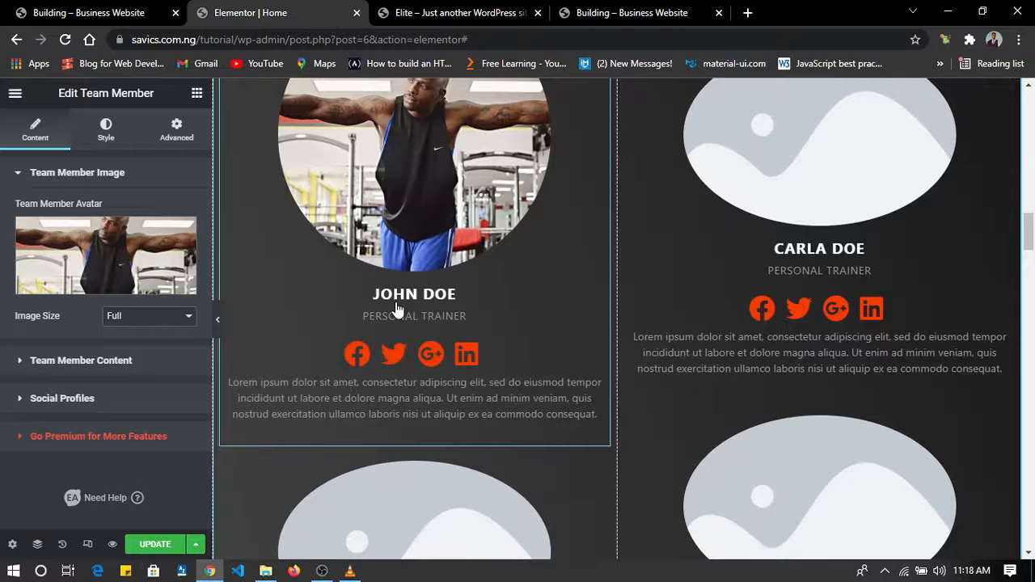
left_click(119, 14)
scroll(201, 126, "down", 6)
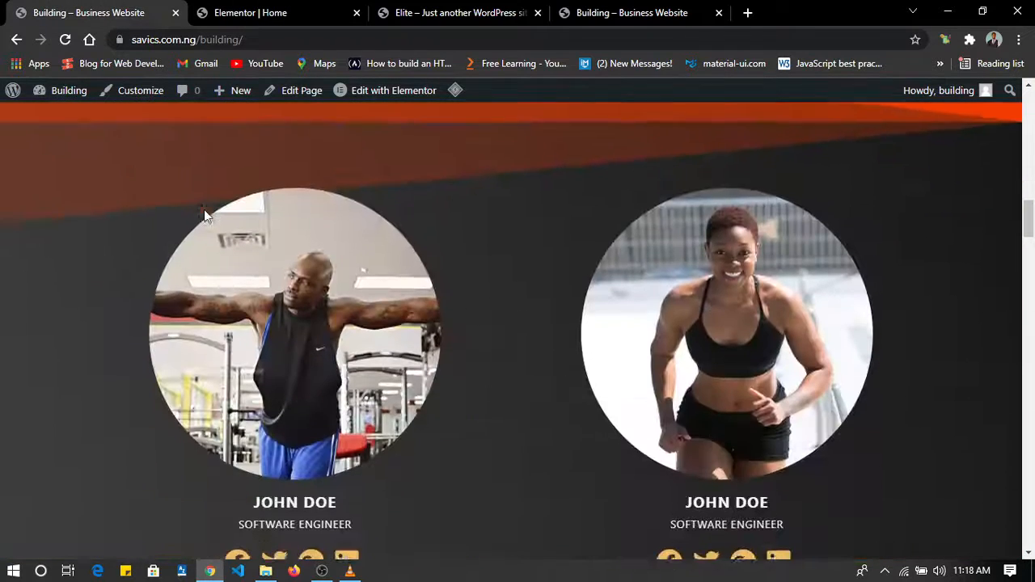
left_click(249, 12)
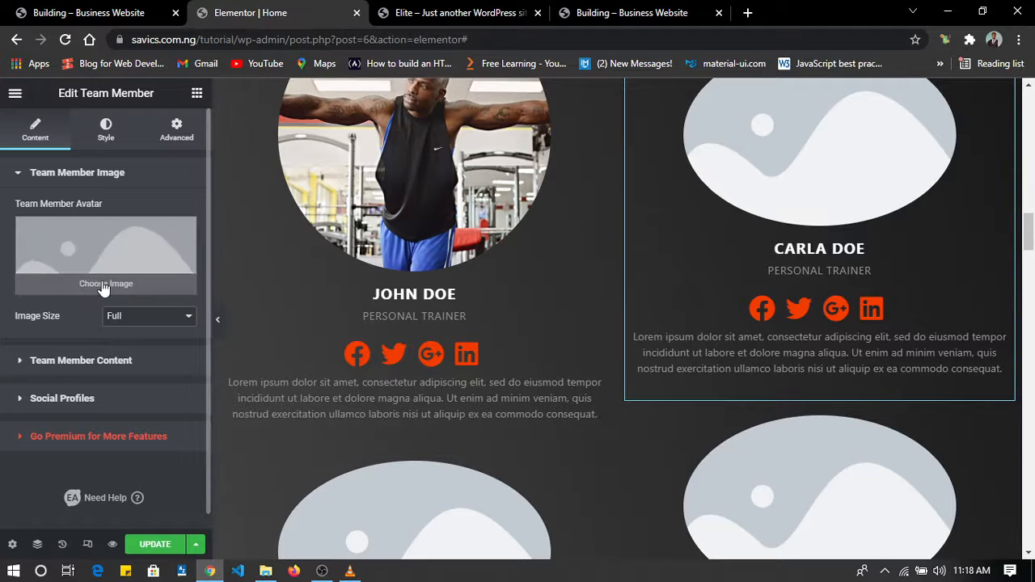
left_click(104, 284)
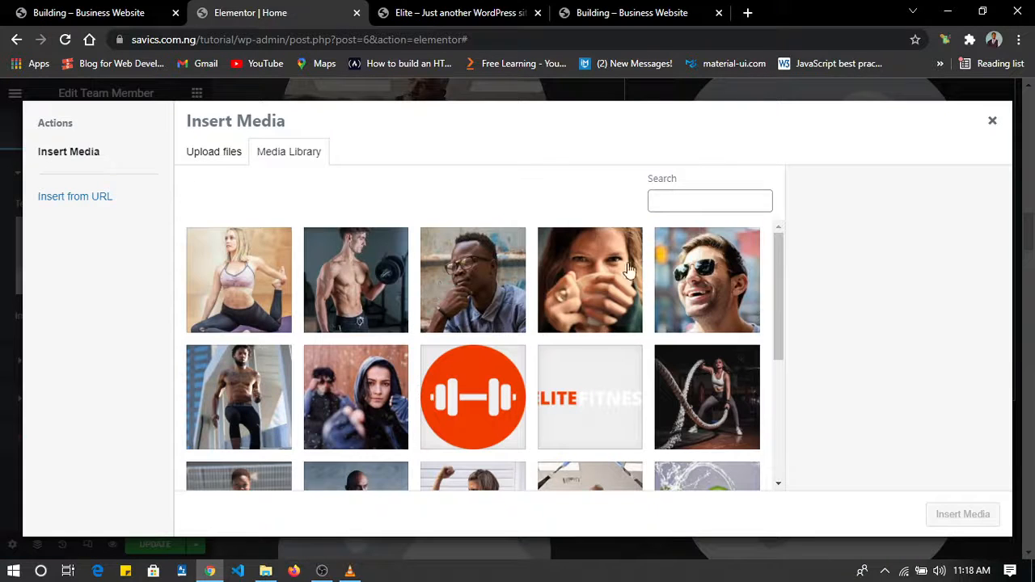
scroll(639, 275, "down", 3)
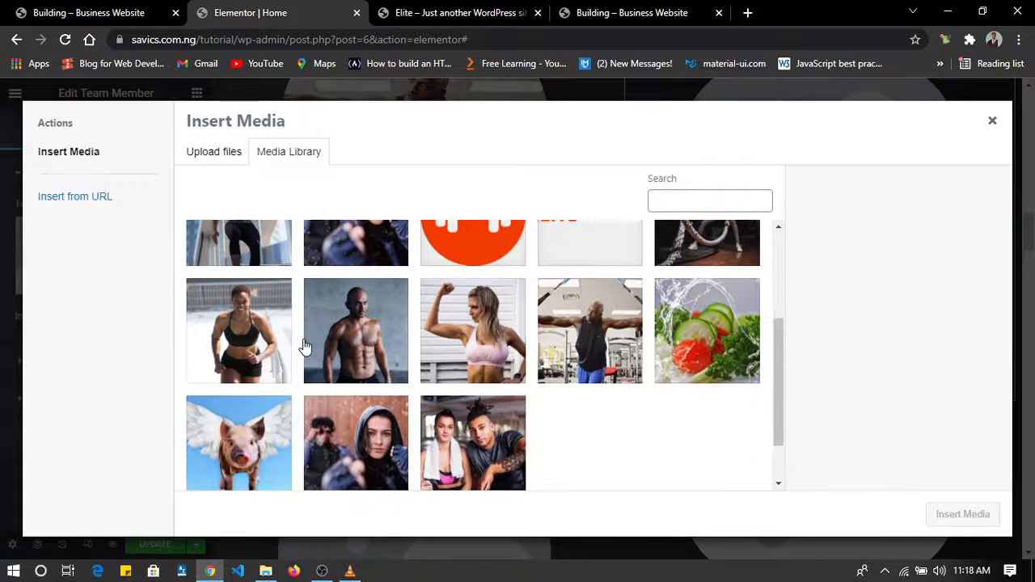
left_click(305, 346)
left_click(242, 348)
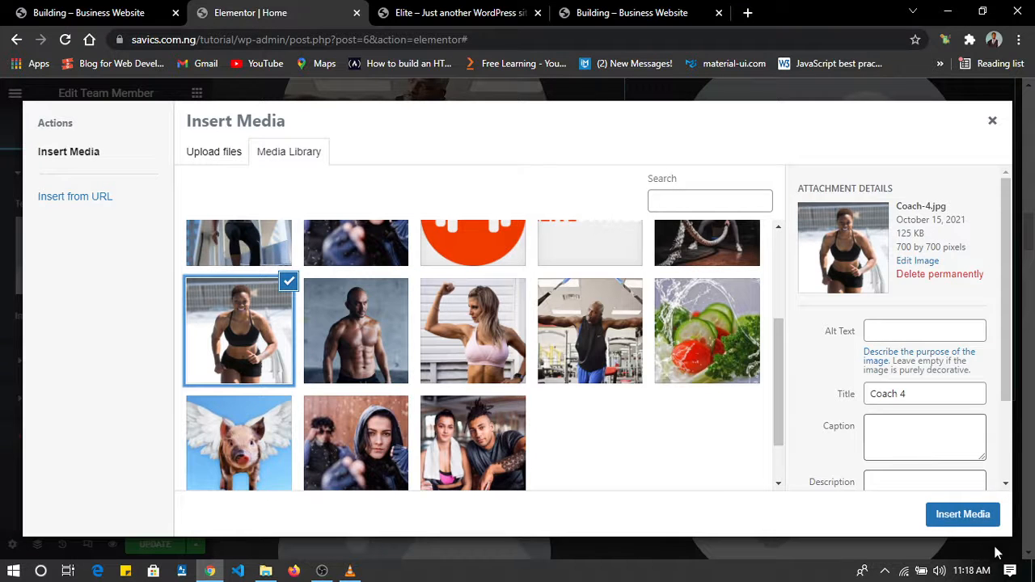
left_click(966, 515)
Check the reference site's lower coach row and set the third trainer's avatar to Coach-2.jpg from the media library.
scroll(634, 381, "down", 4)
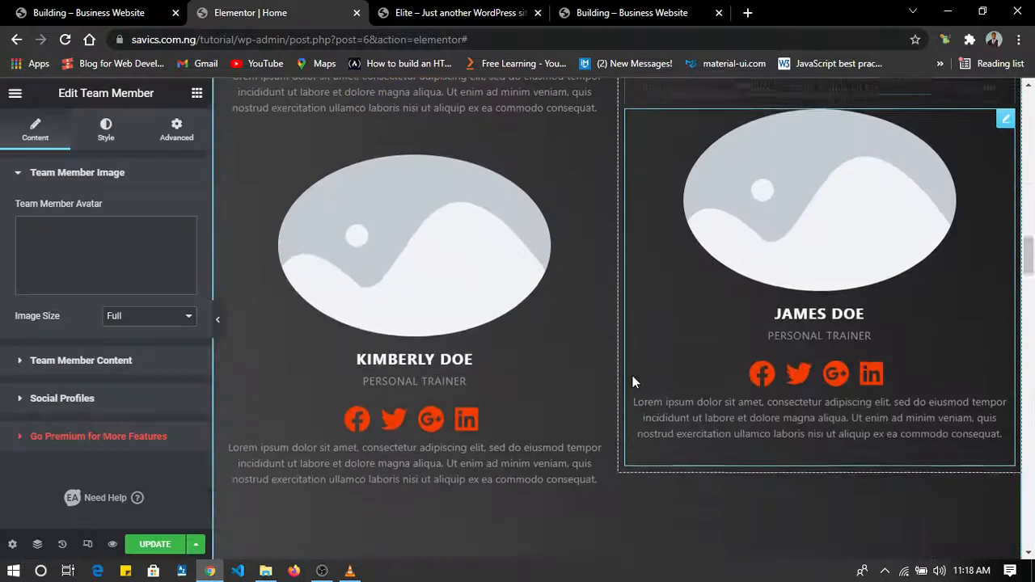
scroll(548, 273, "down", 1)
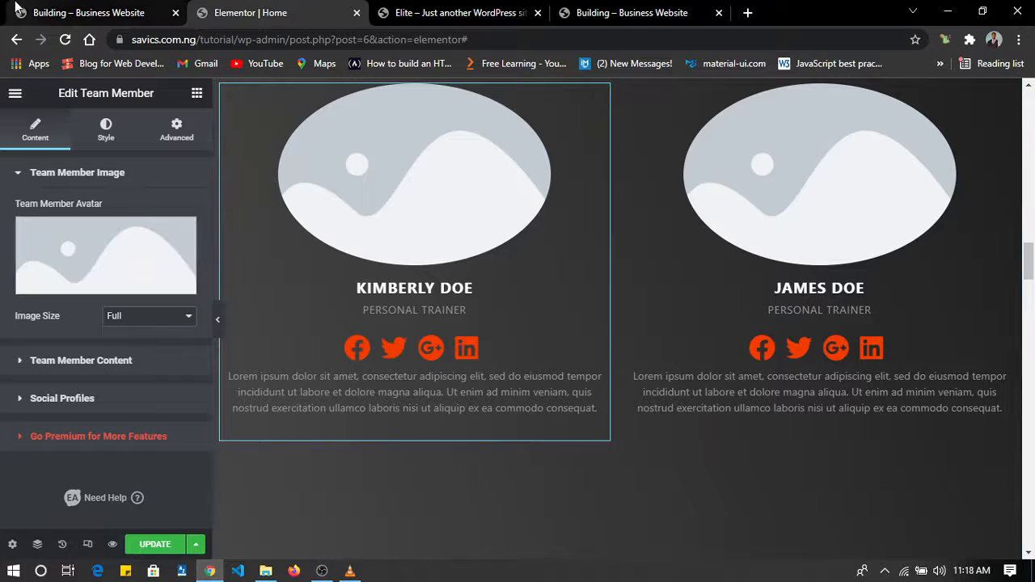
left_click(17, 9)
scroll(299, 239, "down", 6)
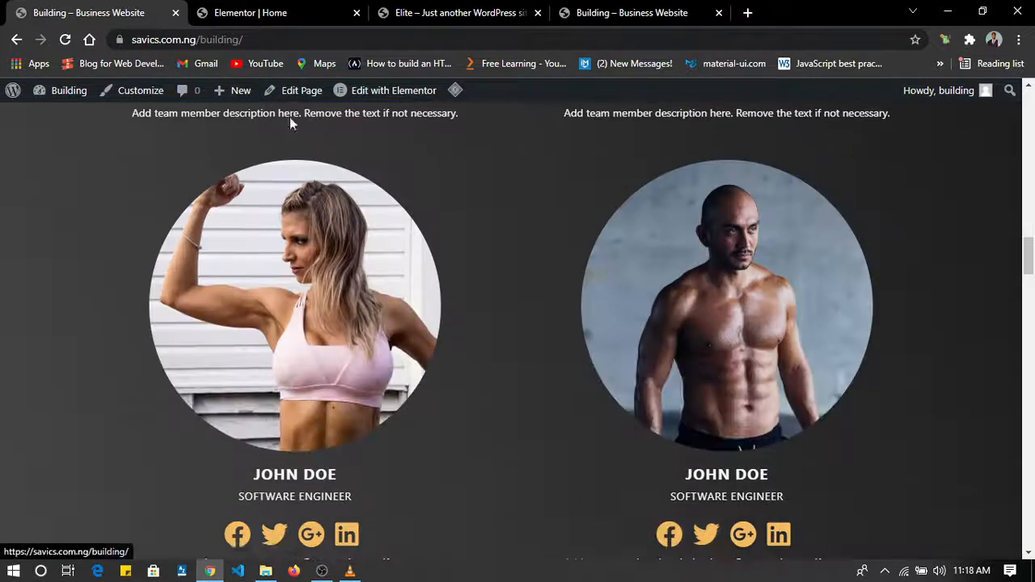
left_click(270, 10)
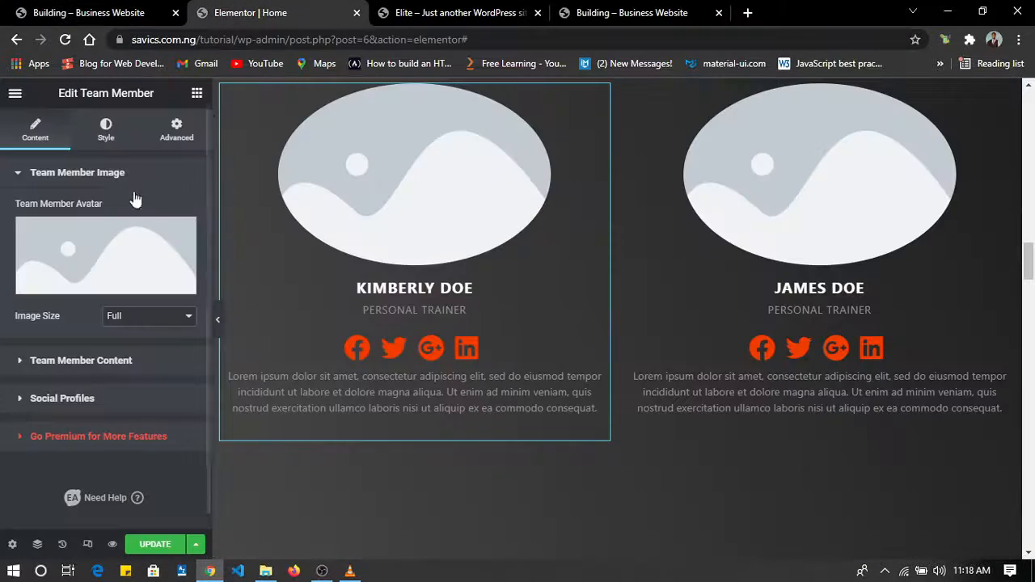
left_click(109, 289)
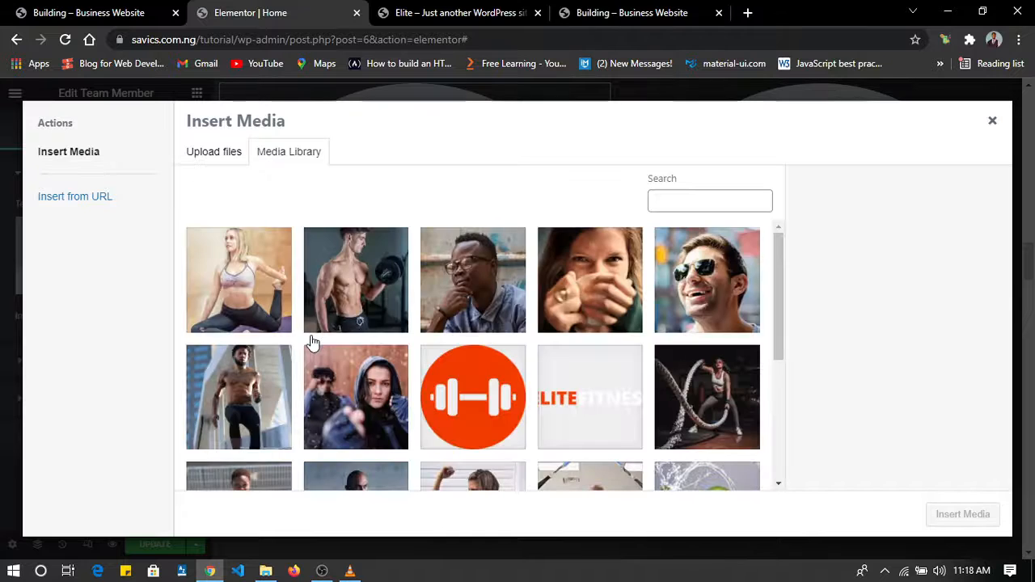
scroll(398, 412, "down", 3)
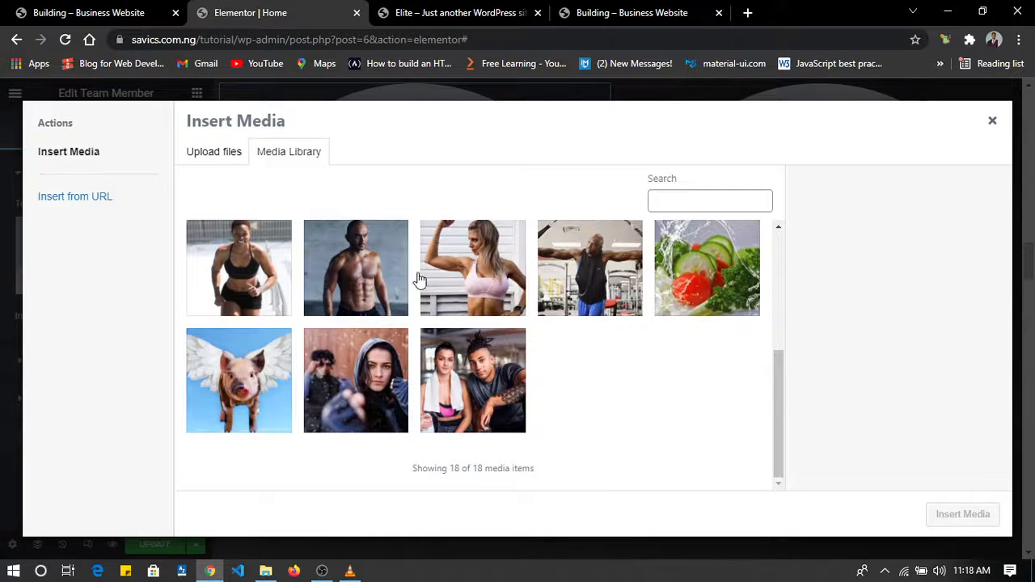
left_click(453, 275)
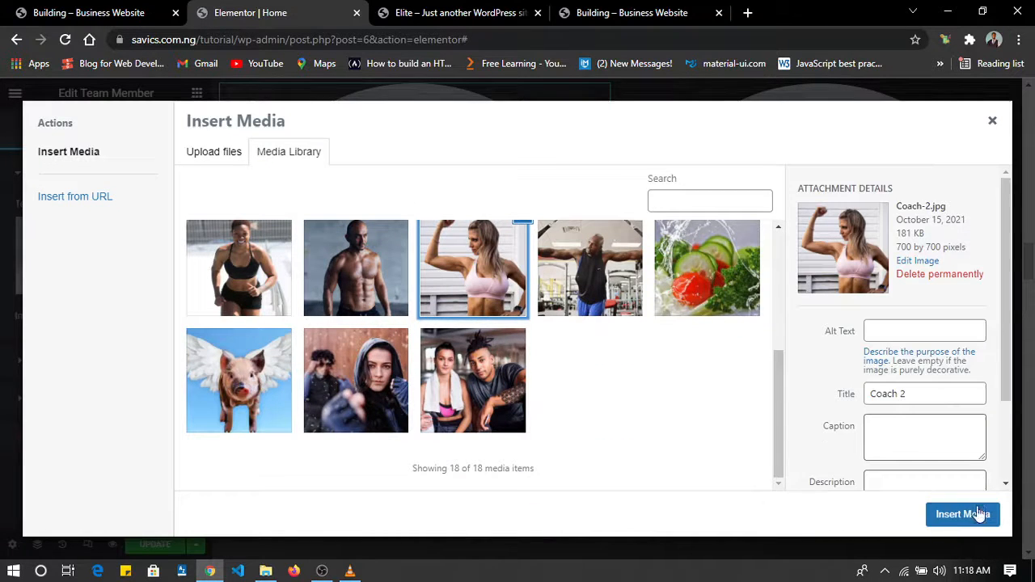
left_click(962, 515)
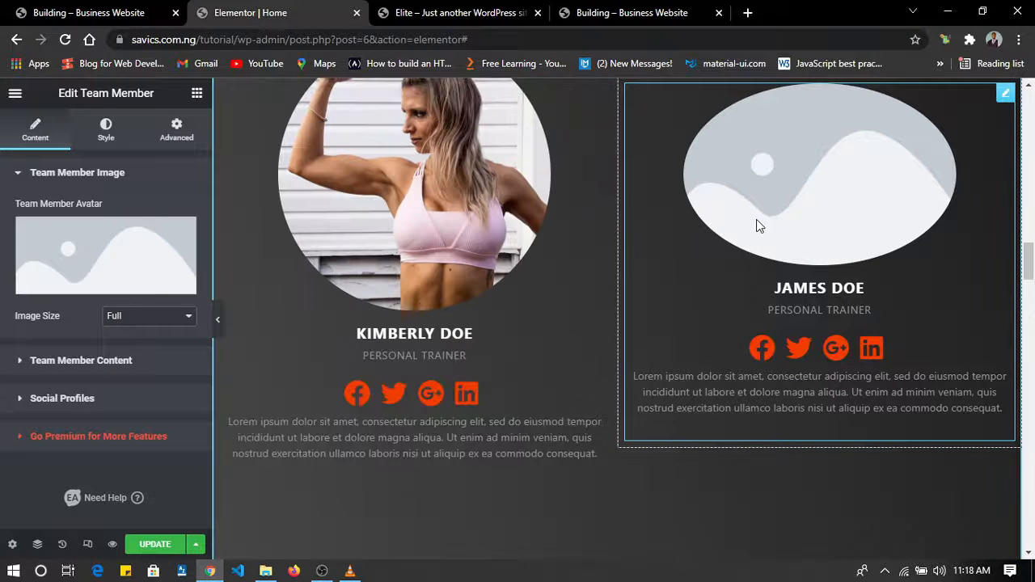
Replace the fourth trainer's placeholder avatar with the media library picture of the bald, shirtless man and update the page.
left_click(114, 283)
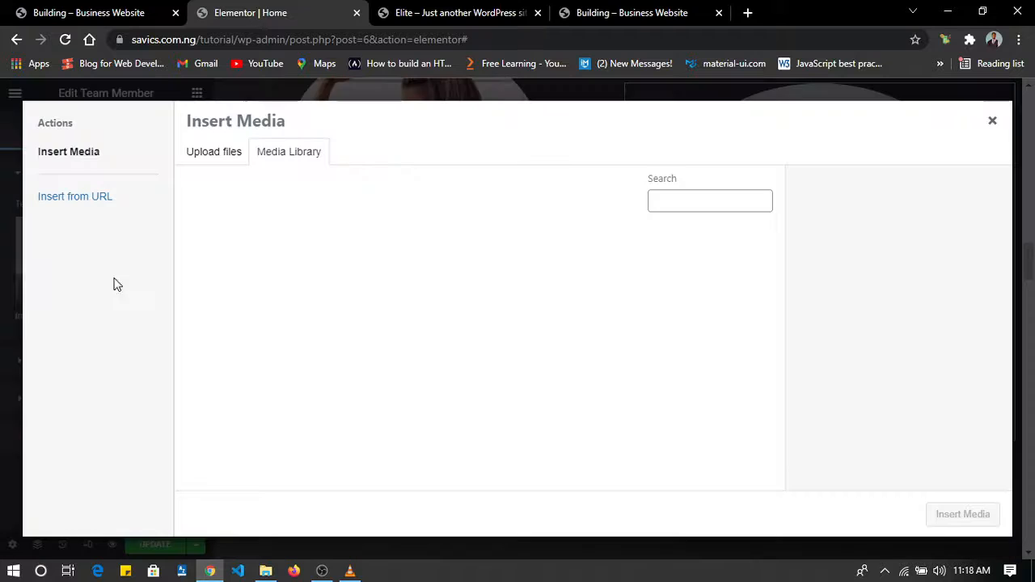
scroll(595, 327, "down", 3)
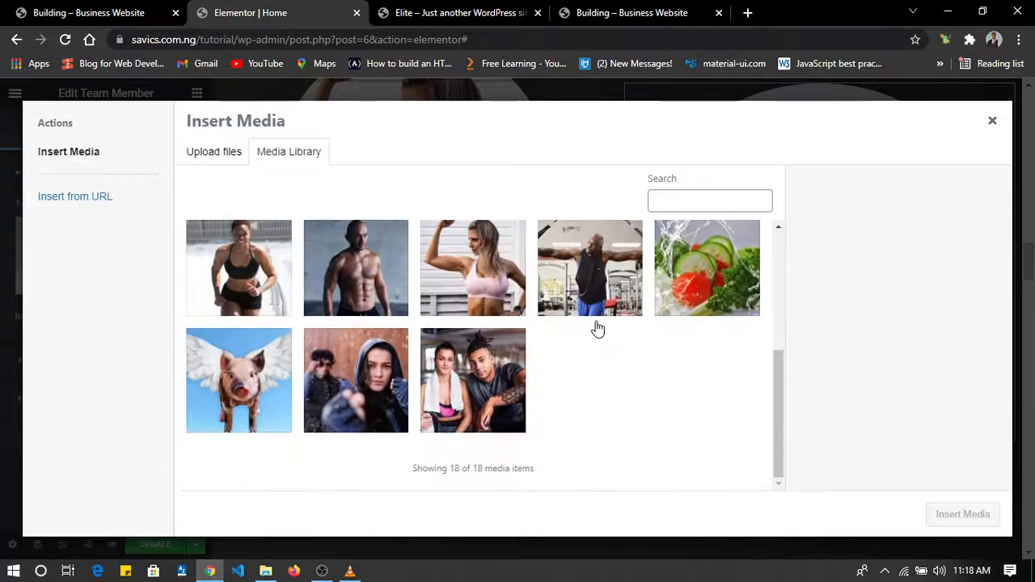
left_click(378, 286)
left_click(963, 517)
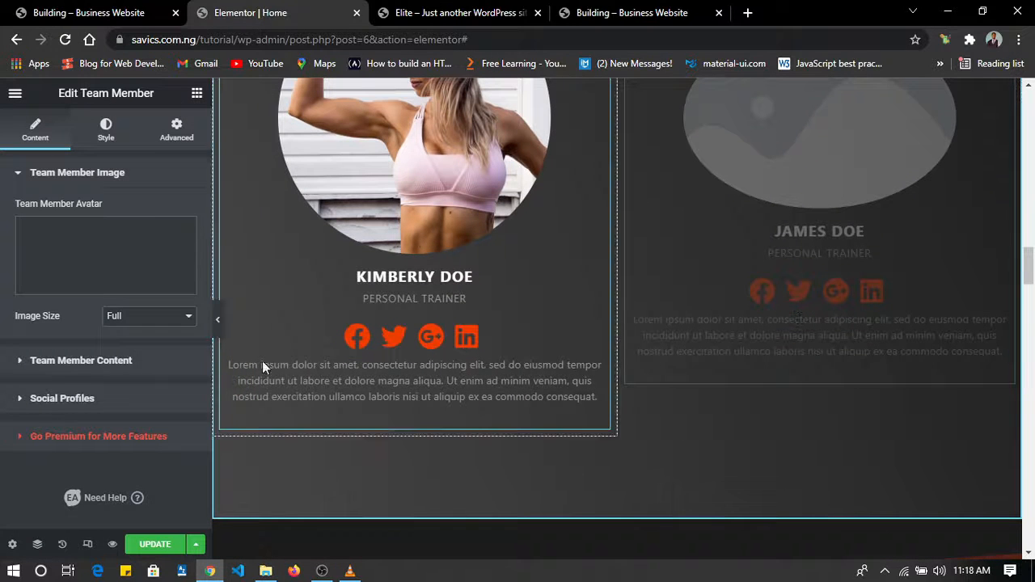
scroll(767, 259, "up", 5)
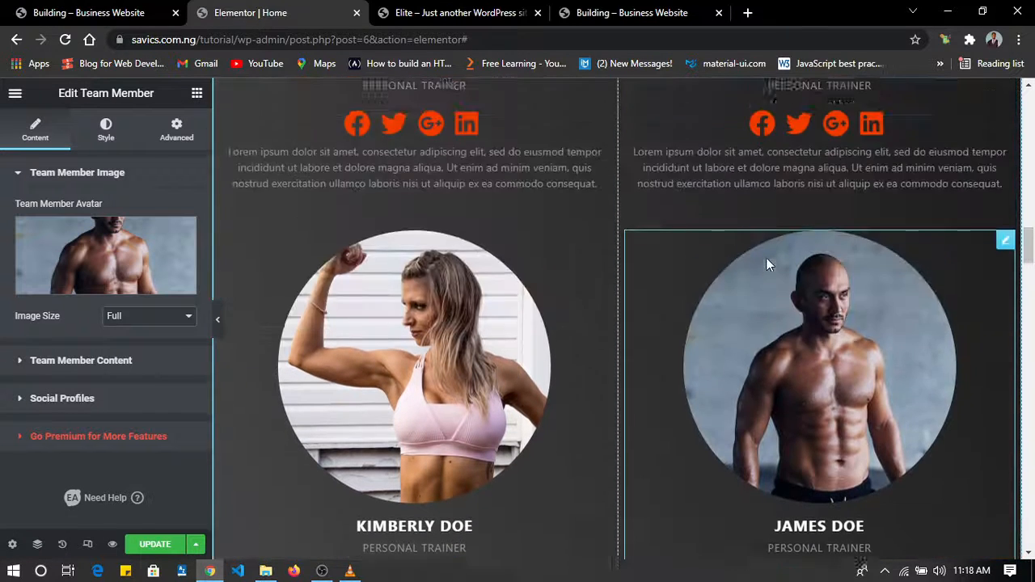
scroll(767, 258, "down", 3)
scroll(767, 264, "down", 1)
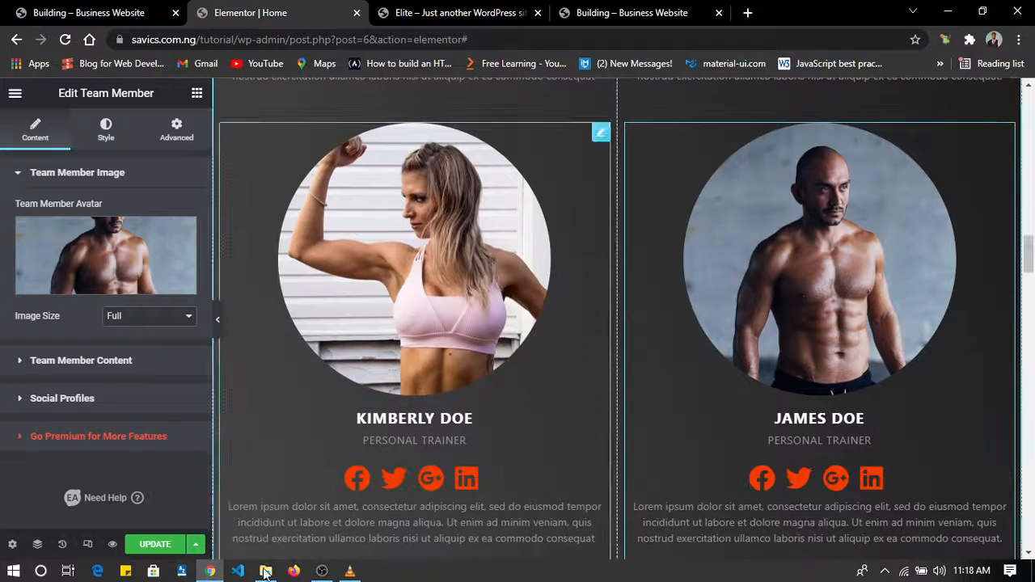
left_click(156, 543)
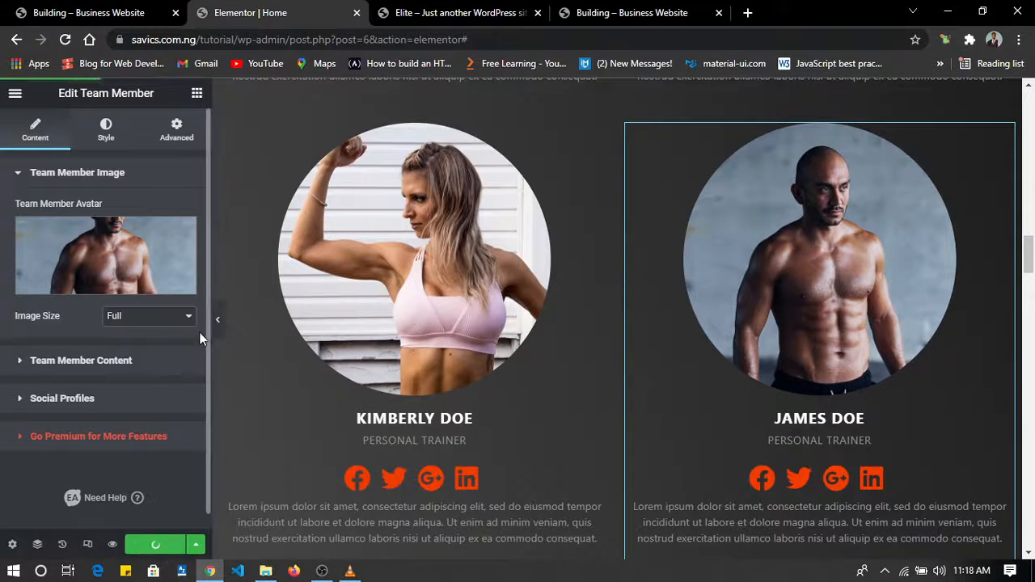
Review the Home page without the editing panel from the hero to the Who are we? section, and switch to the reference site.
left_click(217, 324)
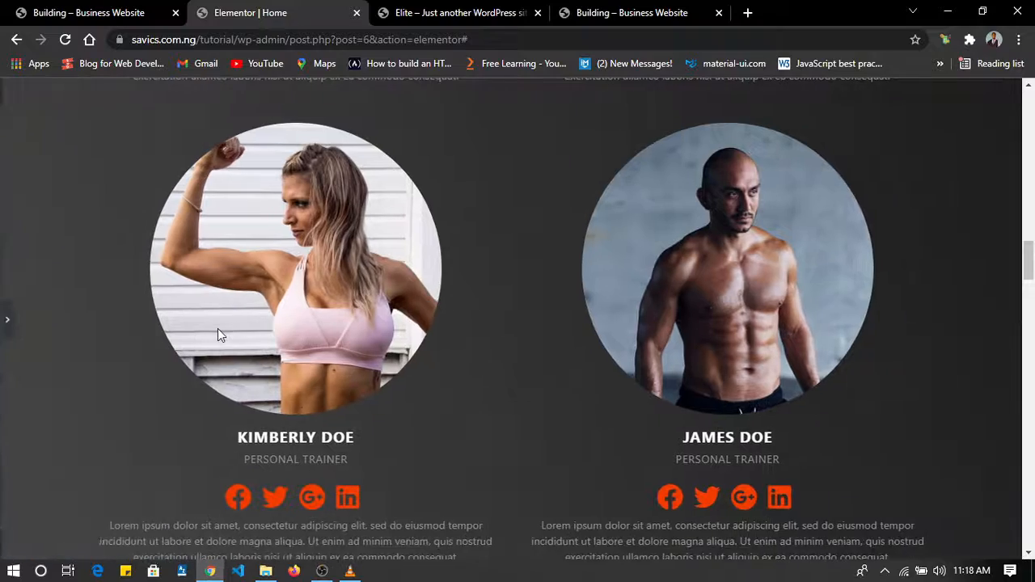
scroll(713, 312, "up", 2)
scroll(713, 306, "up", 20)
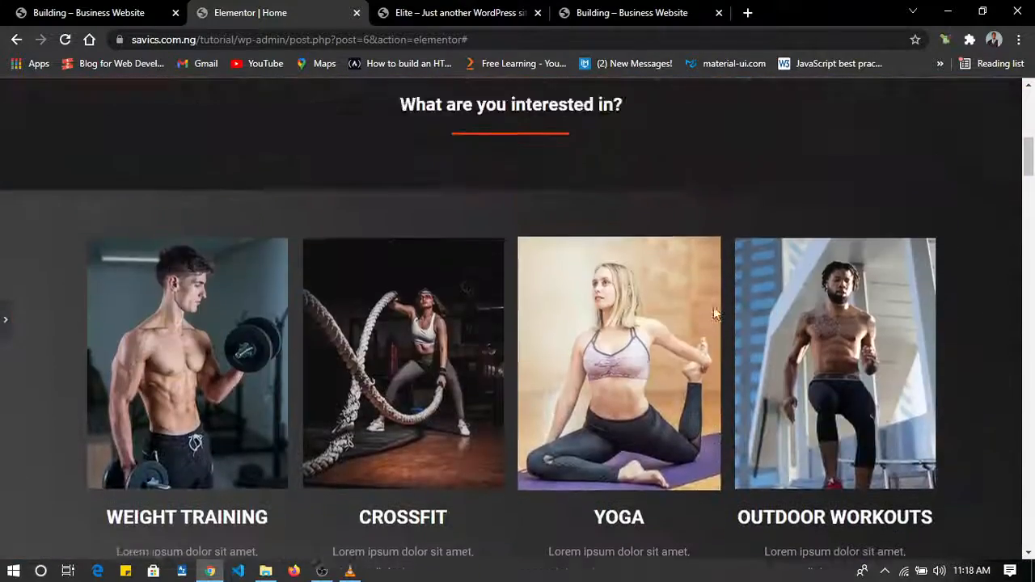
scroll(713, 307, "down", 3)
scroll(714, 307, "down", 2)
scroll(713, 307, "up", 5)
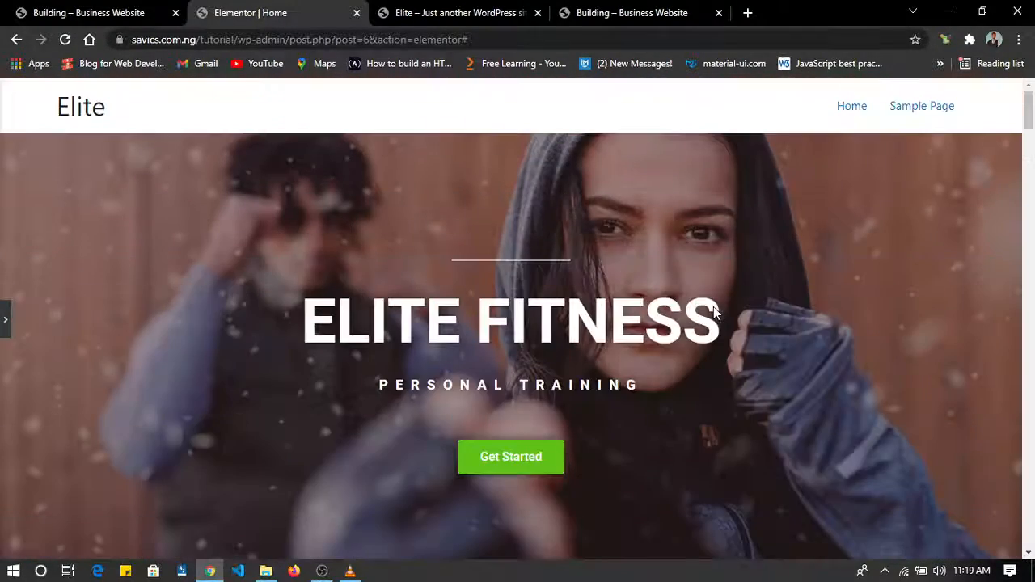
scroll(603, 315, "down", 5)
scroll(602, 315, "up", 1)
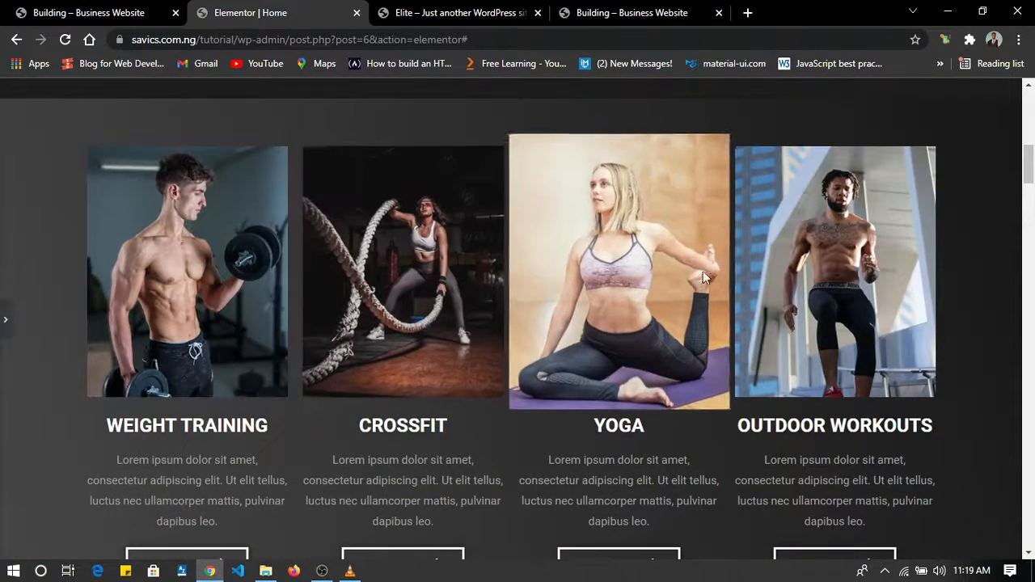
scroll(572, 311, "down", 1)
scroll(572, 312, "up", 3)
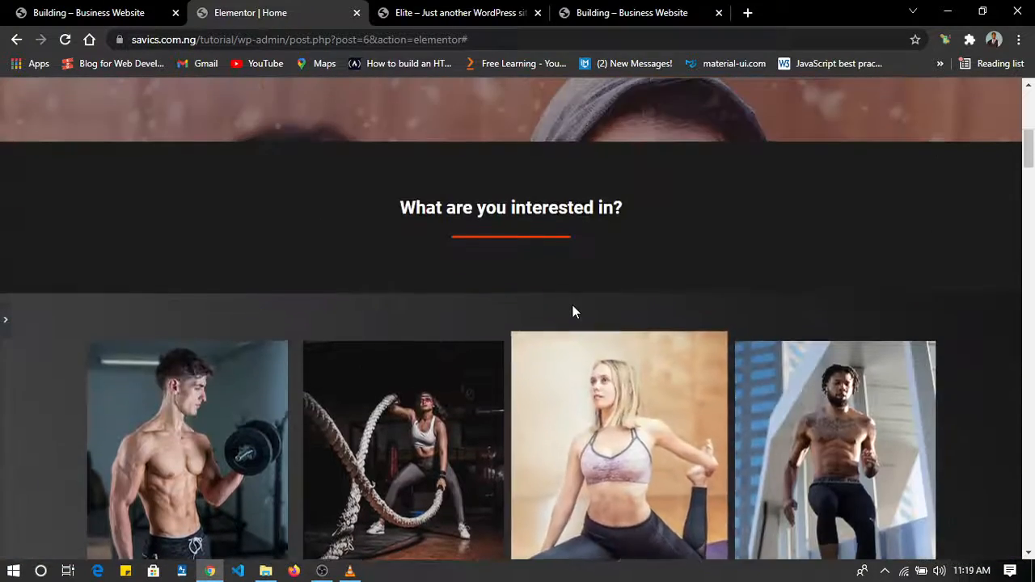
scroll(571, 267, "down", 2)
scroll(568, 224, "down", 8)
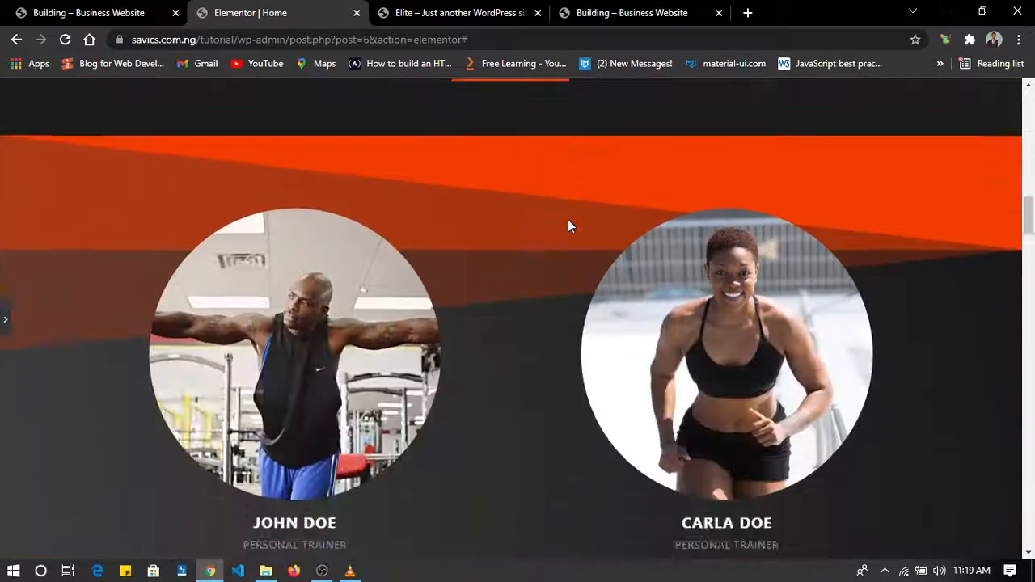
scroll(568, 225, "up", 2)
scroll(567, 225, "down", 12)
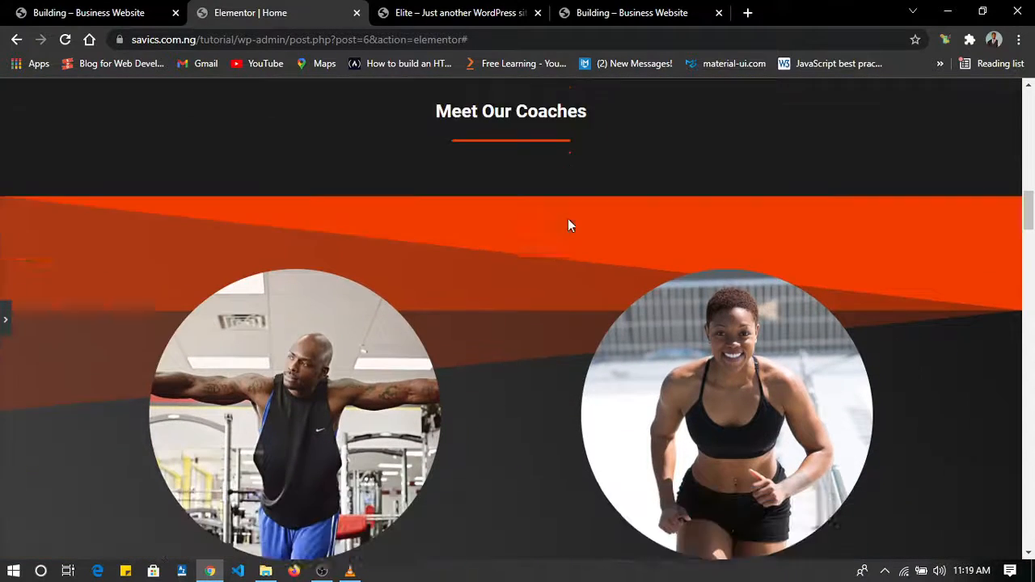
scroll(568, 224, "down", 3)
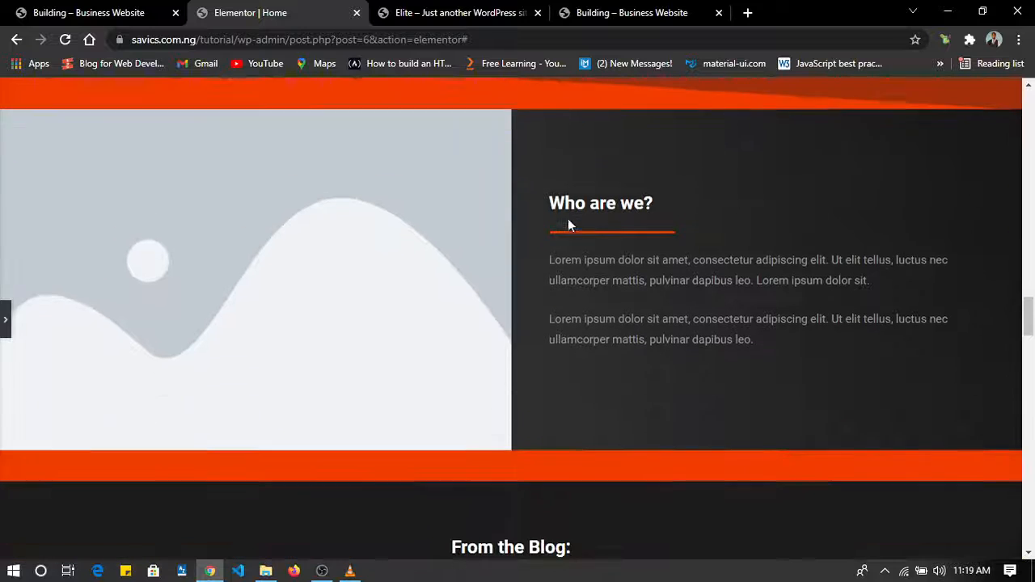
left_click(3, 8)
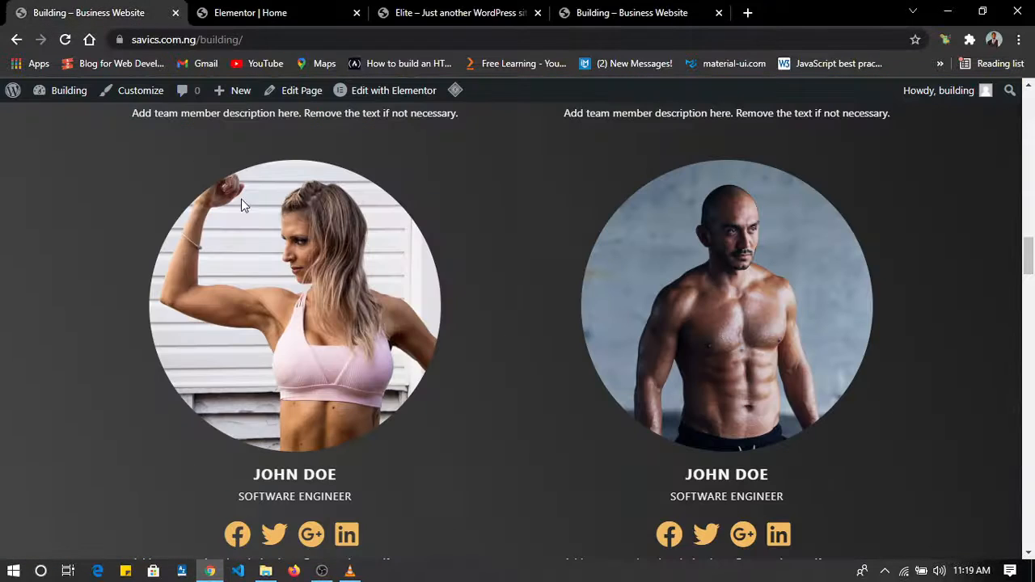
Check the reference site's Who are we? section and replace the matching placeholder on the Home page with About.jpg from the media library.
scroll(241, 199, "down", 5)
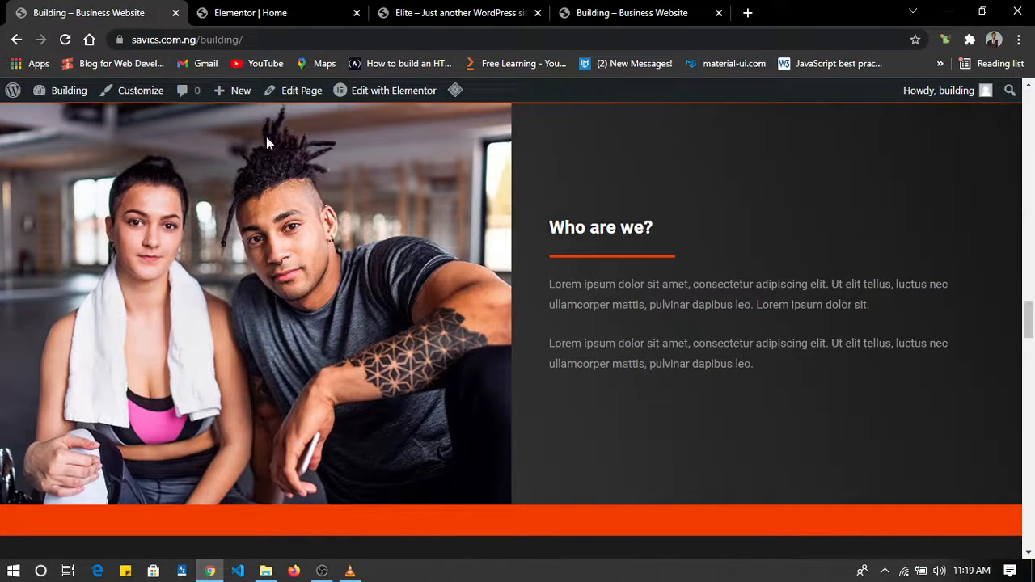
left_click(285, 10)
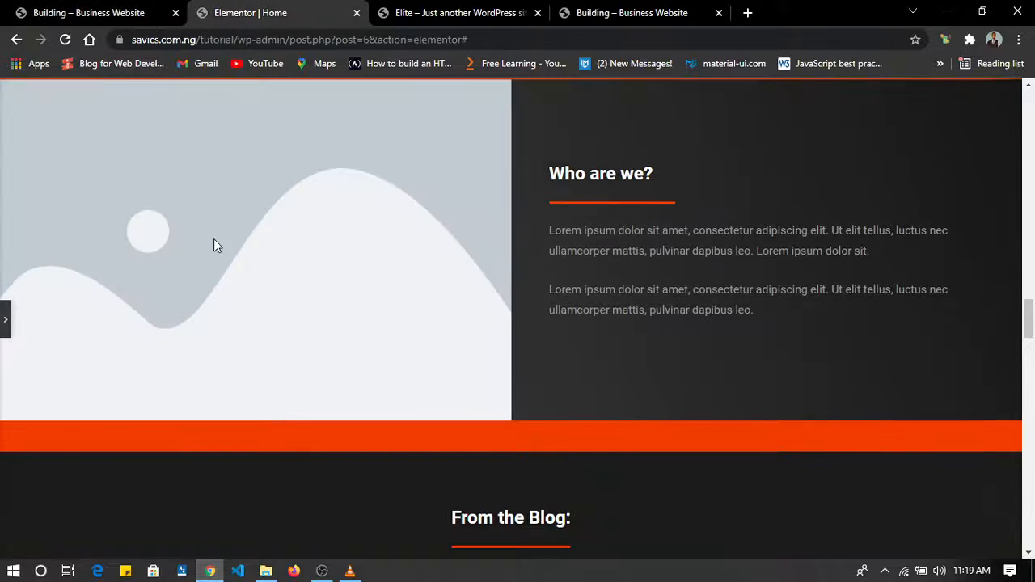
left_click(3, 323)
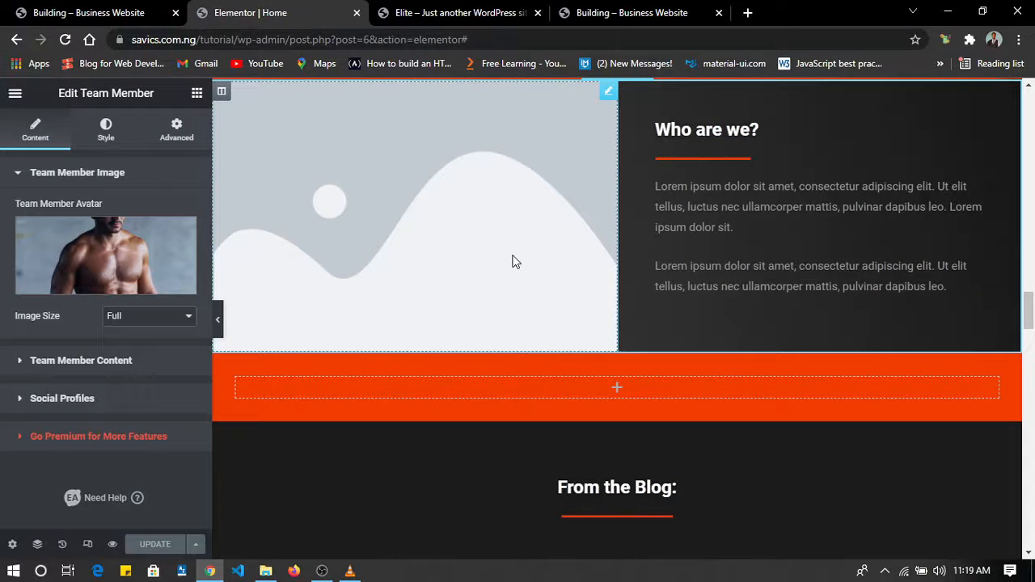
left_click(512, 261)
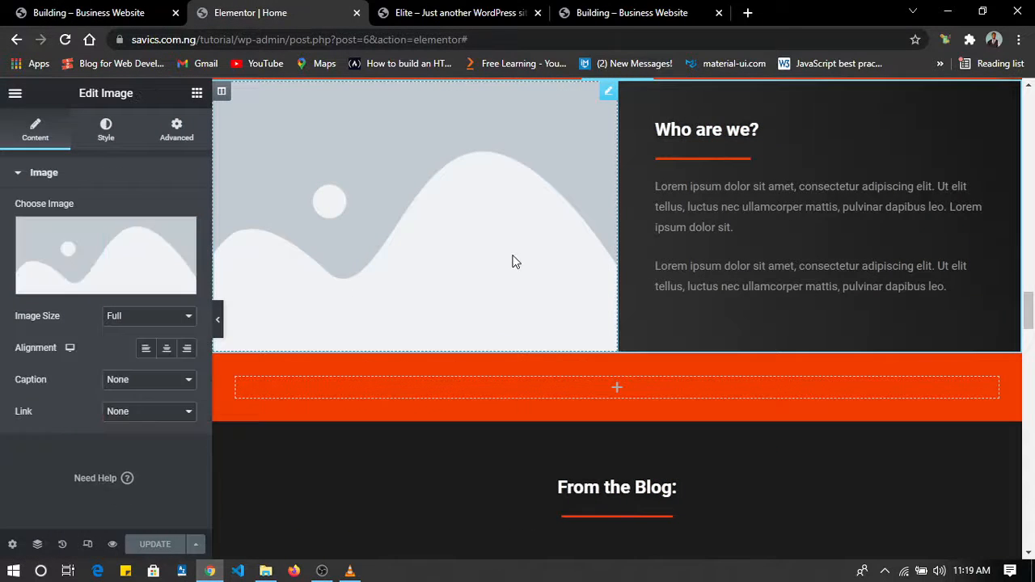
left_click(85, 285)
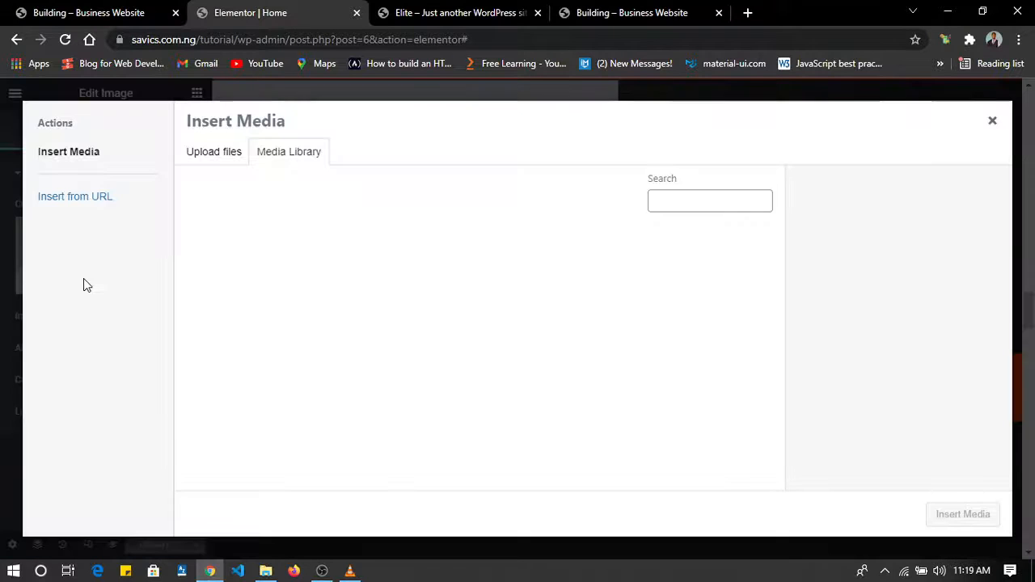
scroll(430, 292, "down", 3)
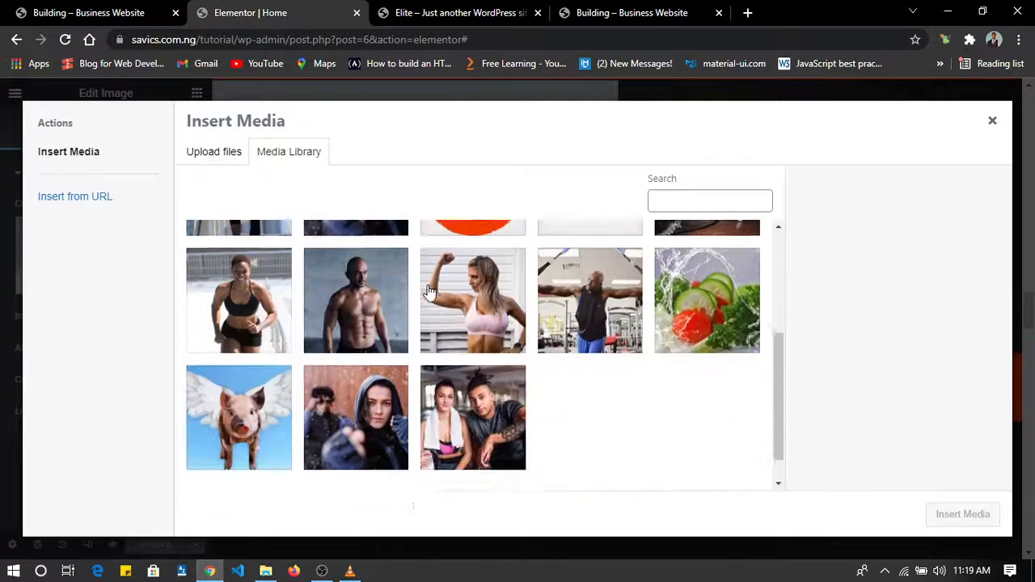
left_click(479, 386)
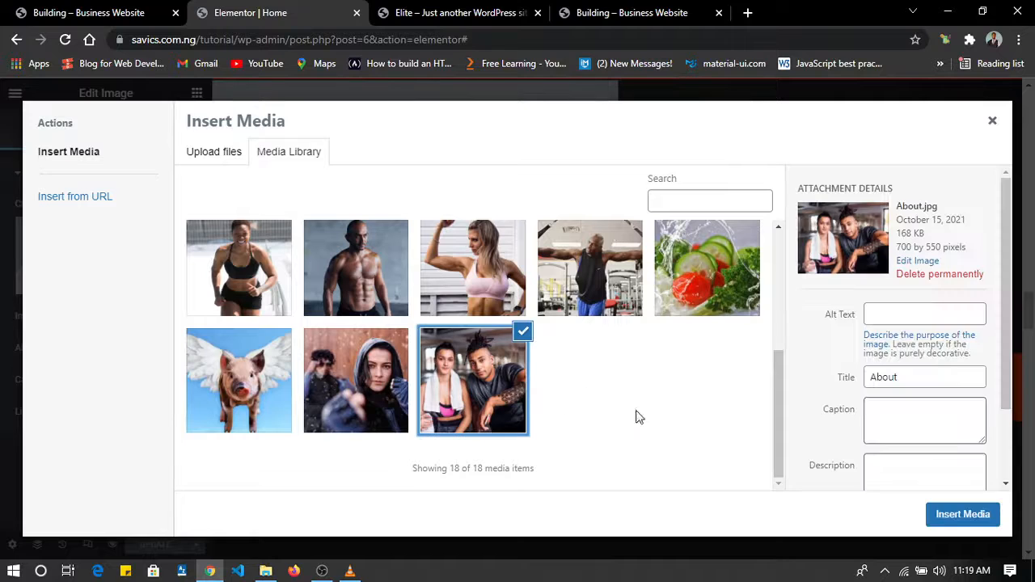
left_click(958, 513)
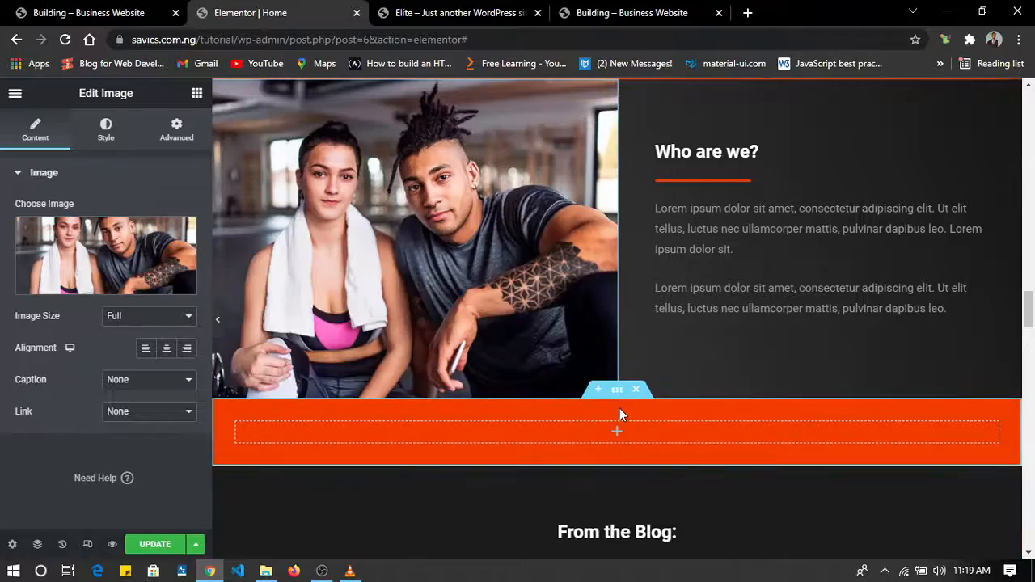
Review the edited Home page from the hero to the blog section and examine the client testimonials on the reference site.
scroll(619, 408, "down", 10)
scroll(616, 408, "up", 10)
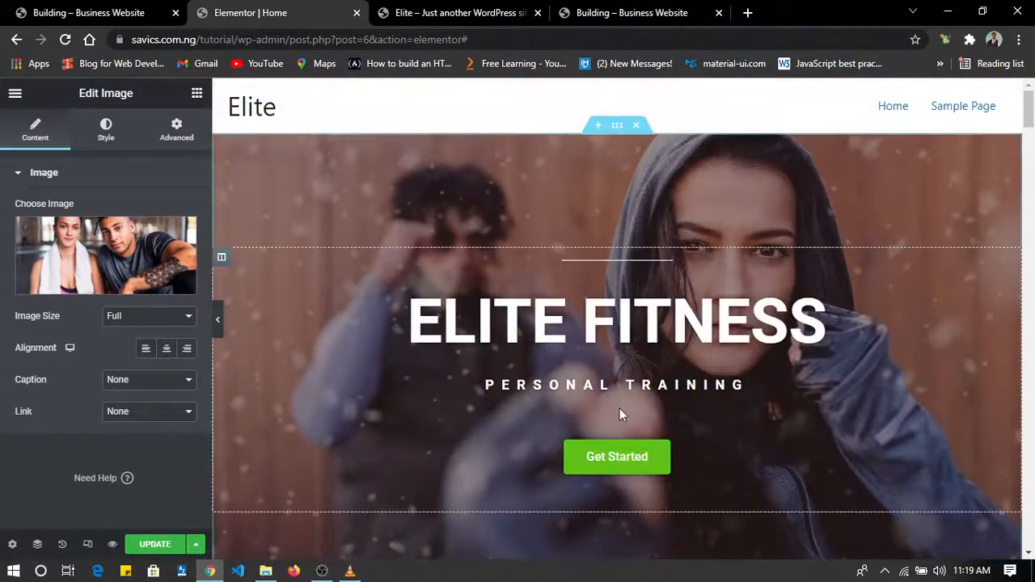
scroll(617, 409, "down", 10)
scroll(616, 408, "down", 6)
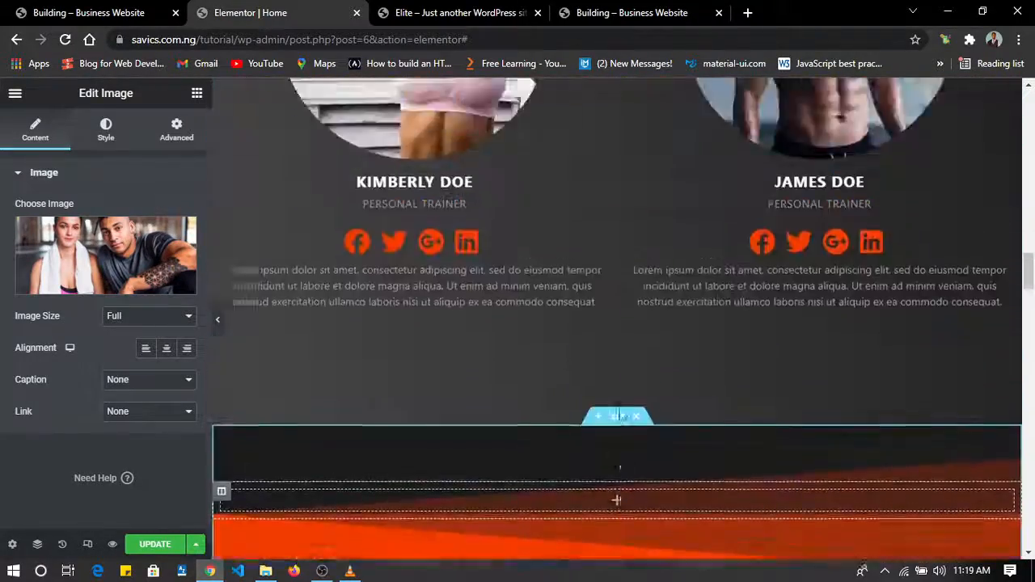
scroll(619, 414, "down", 8)
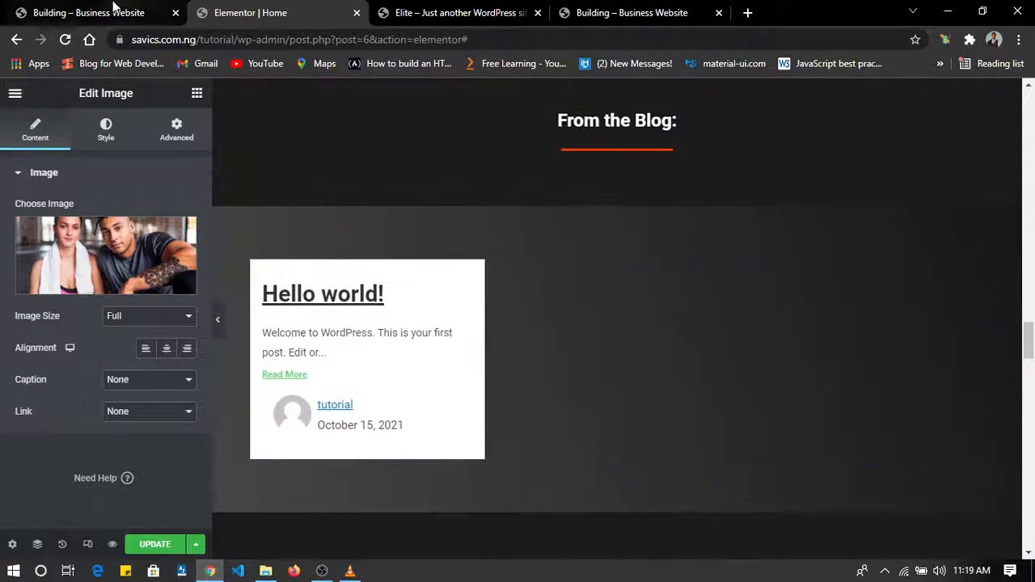
left_click(110, 10)
scroll(307, 352, "down", 2)
scroll(306, 349, "down", 10)
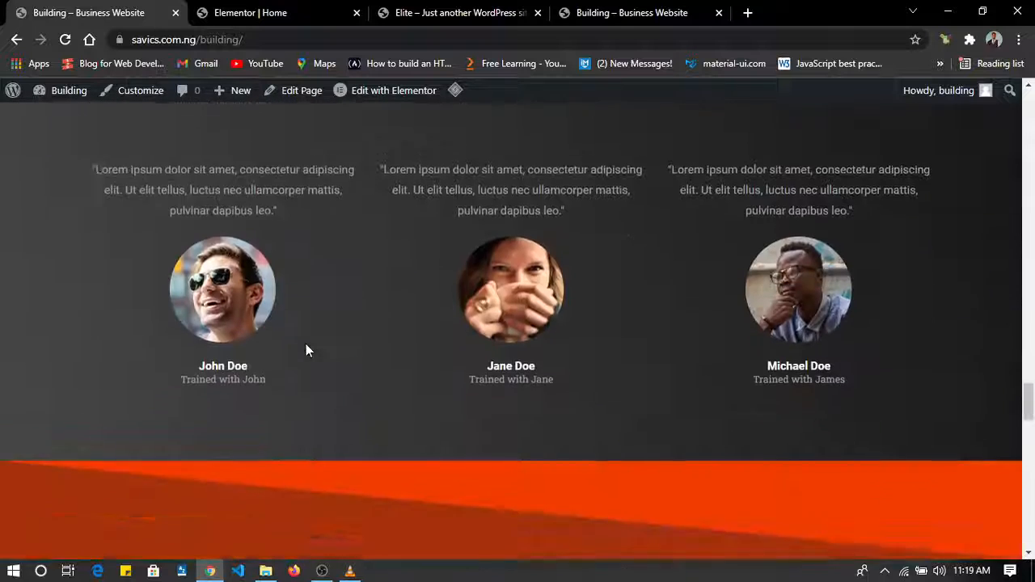
scroll(306, 349, "up", 4)
scroll(305, 349, "down", 1)
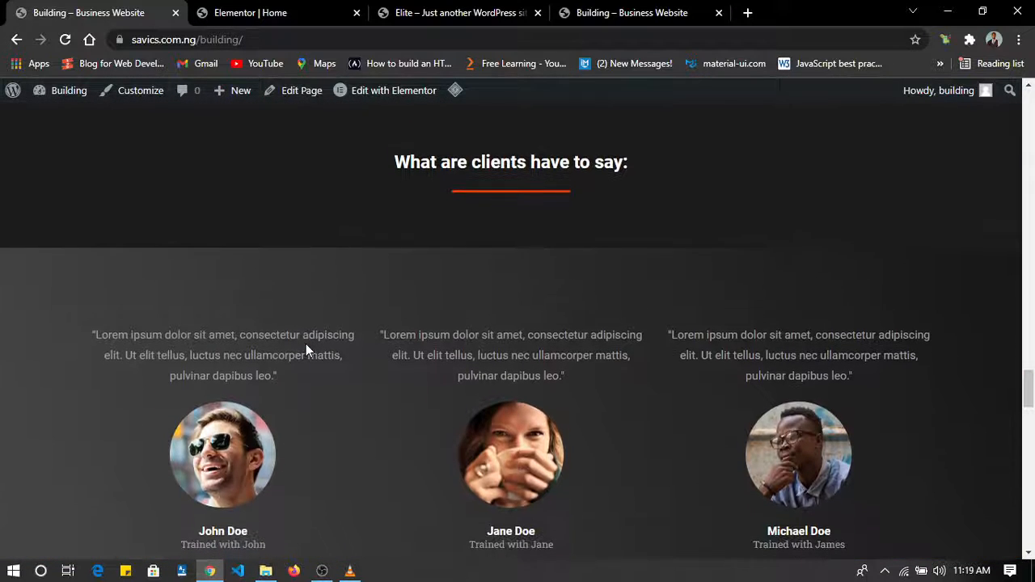
Return to the Home page editor and set the first client testimonial's image to Testimonial-1.jpg from the media library.
left_click(243, 11)
scroll(329, 360, "down", 3)
scroll(329, 364, "down", 4)
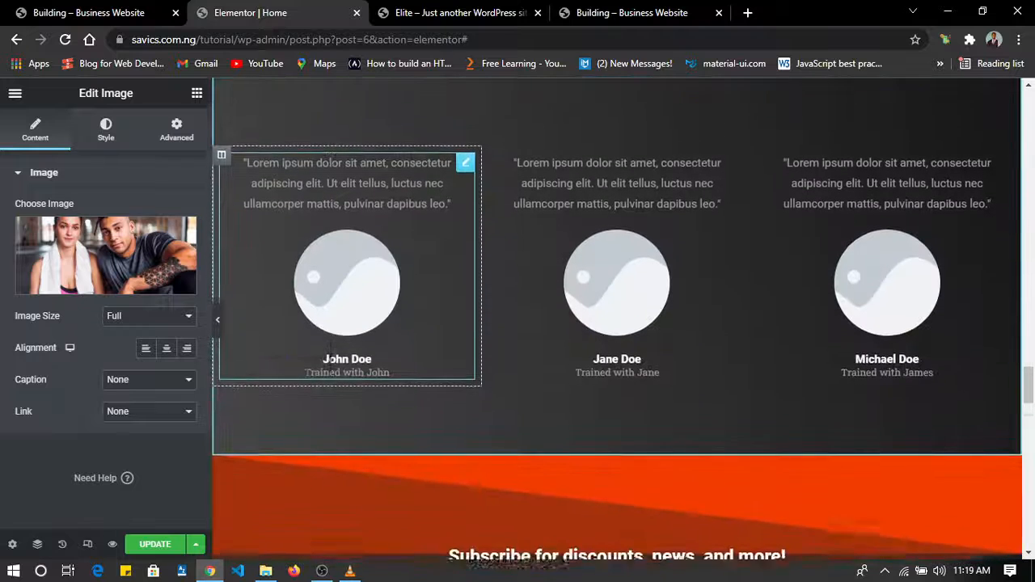
left_click(338, 314)
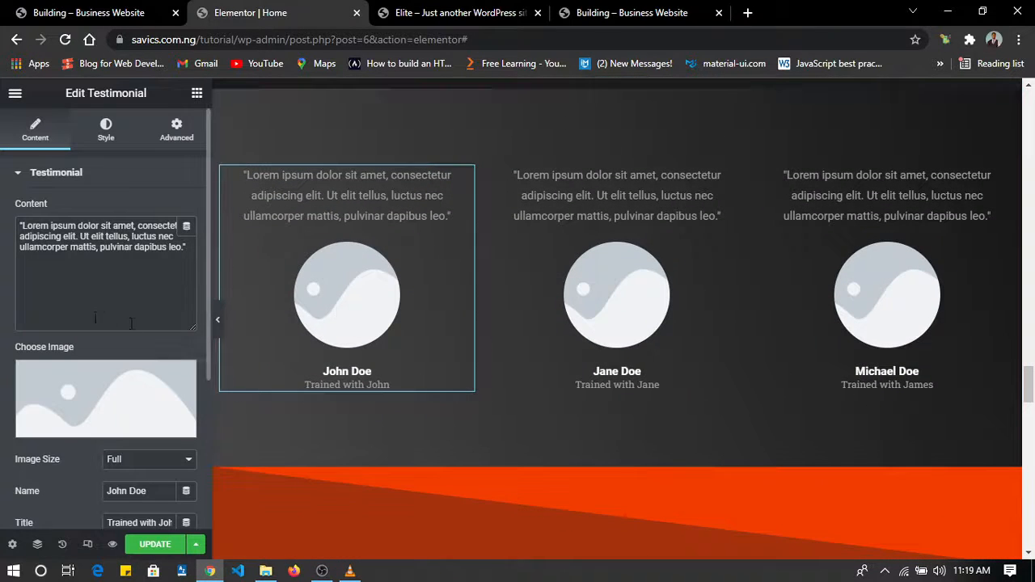
left_click(93, 428)
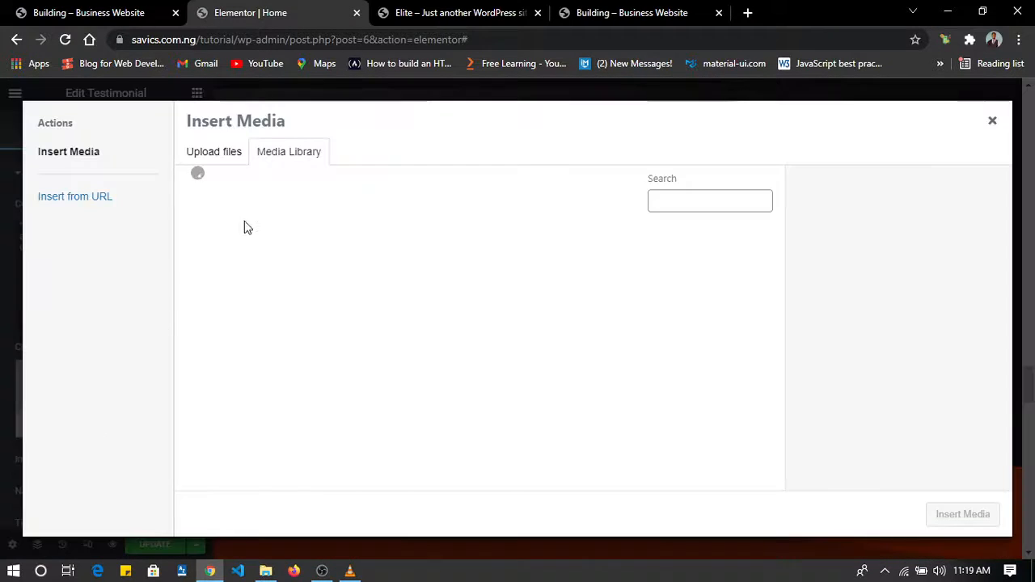
scroll(352, 304, "down", 3)
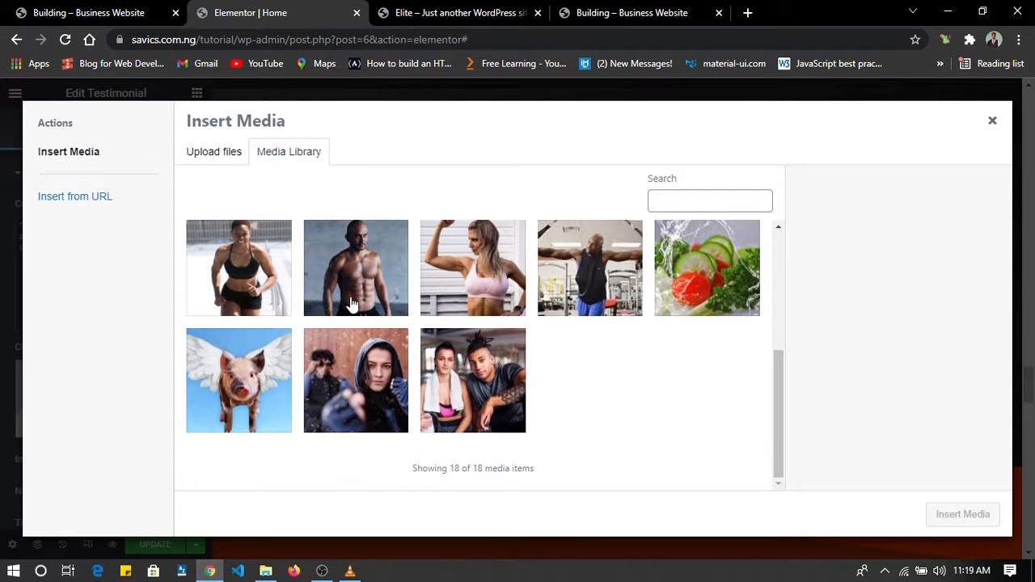
scroll(351, 304, "up", 5)
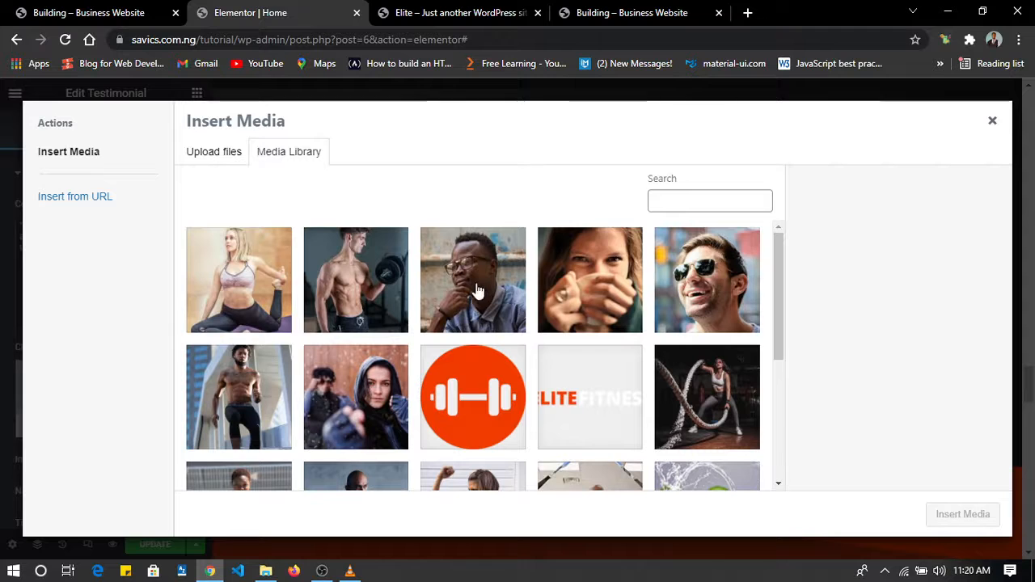
left_click(705, 290)
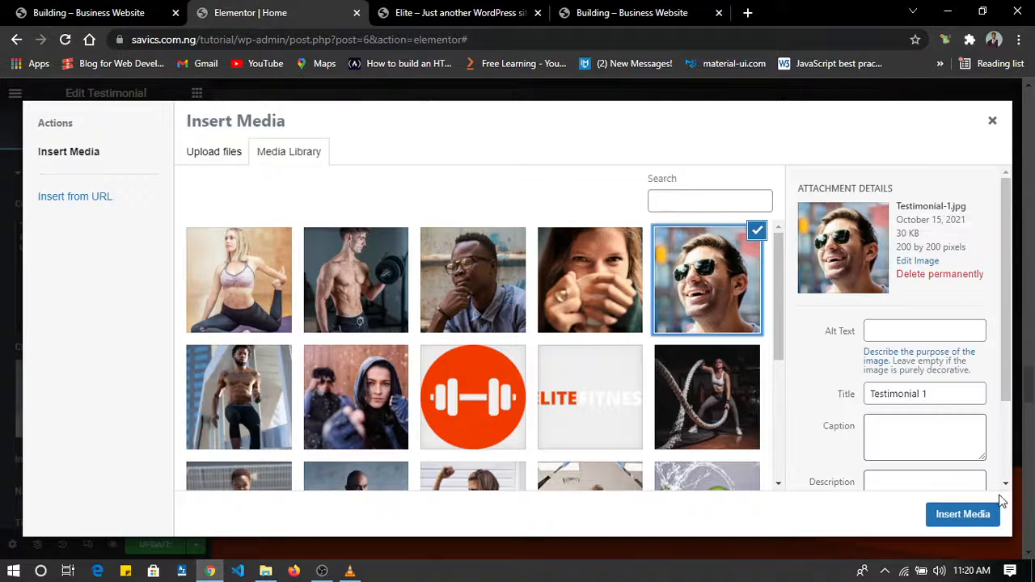
left_click(963, 514)
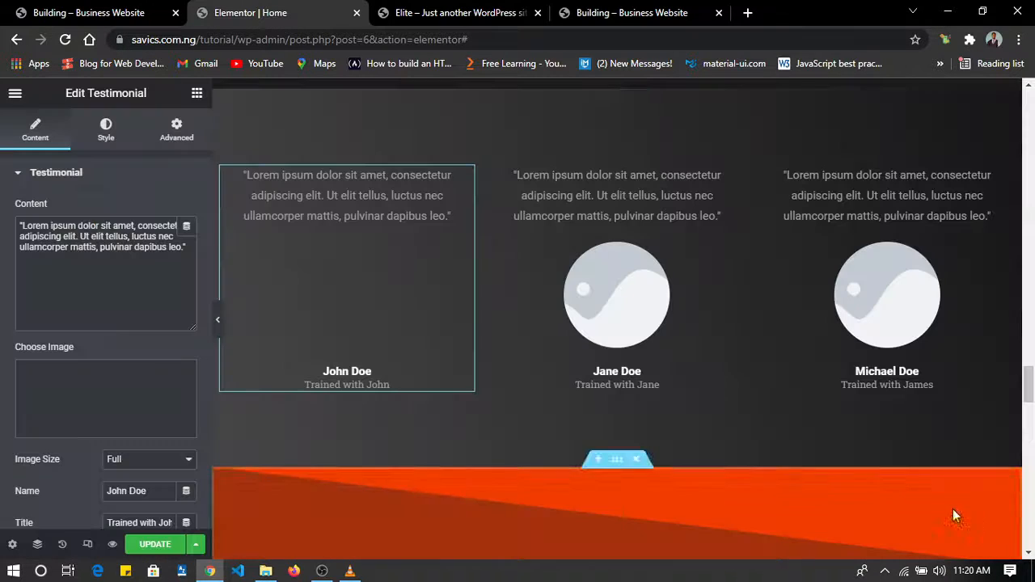
Replace the second client testimonial's placeholder image with Testimonial-2.jpg from the media library.
left_click(588, 298)
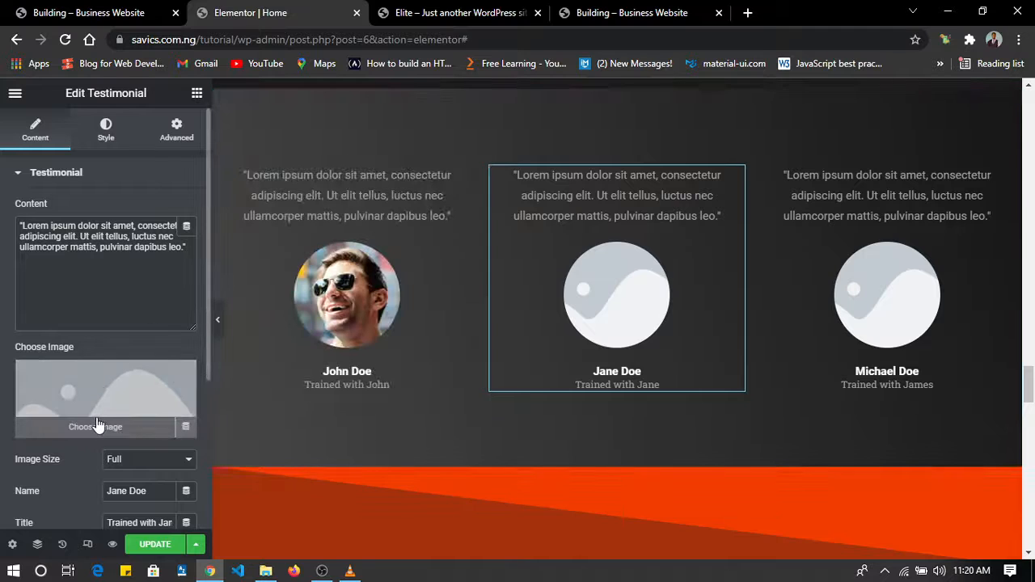
left_click(96, 422)
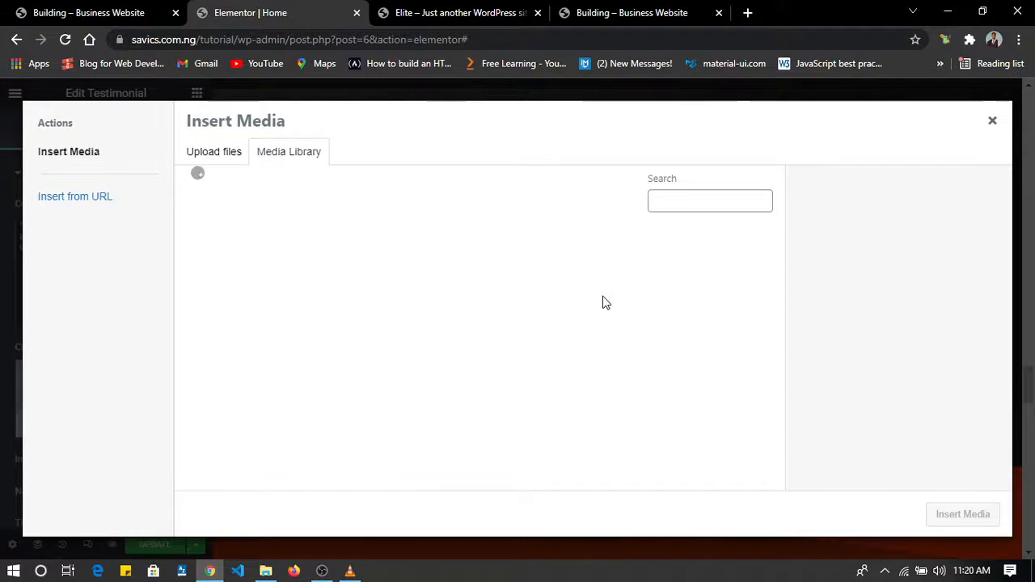
left_click(623, 298)
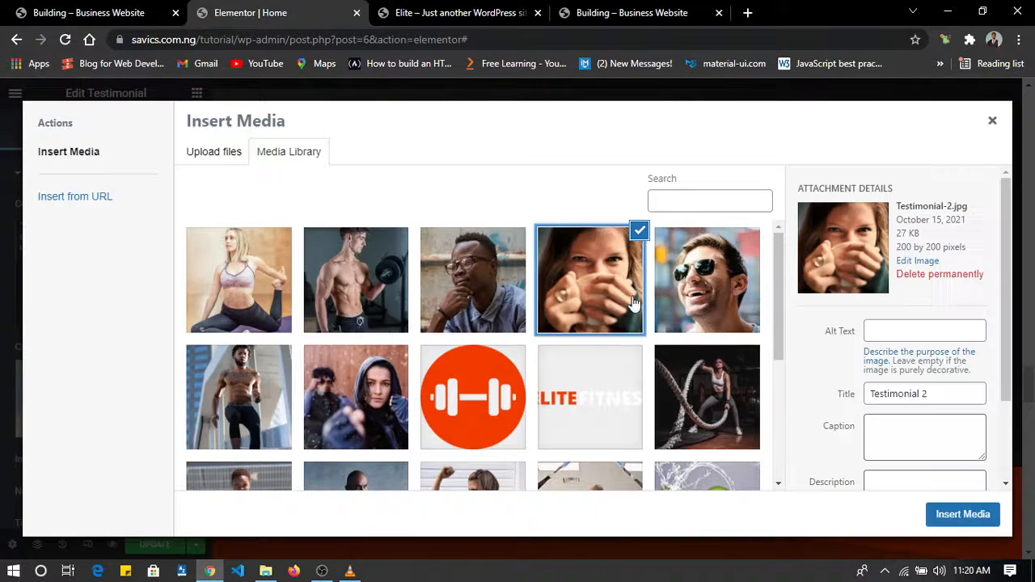
left_click(991, 522)
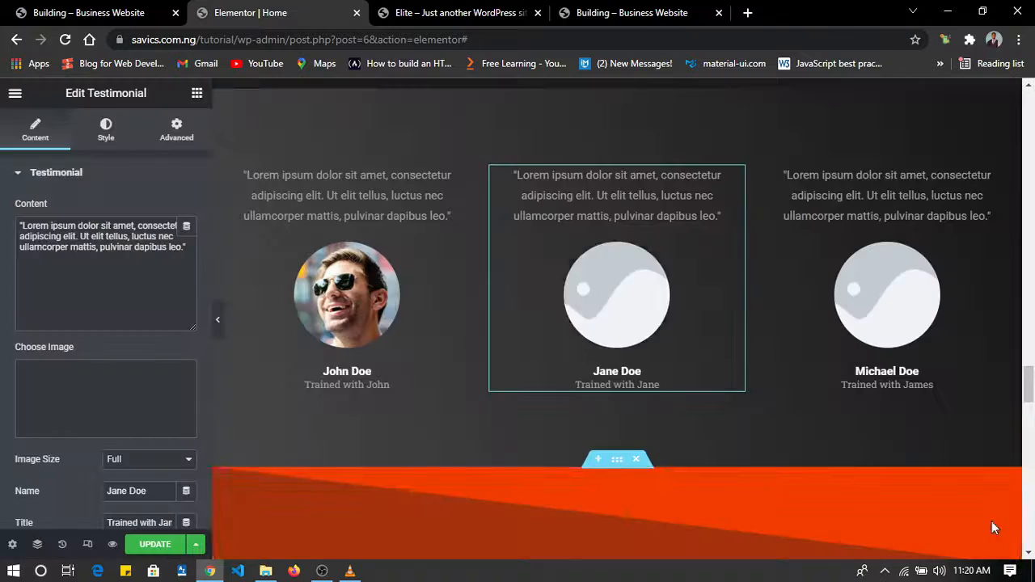
Replace the third client testimonial's placeholder image with Testimonial-3.jpg from the media library.
left_click(897, 330)
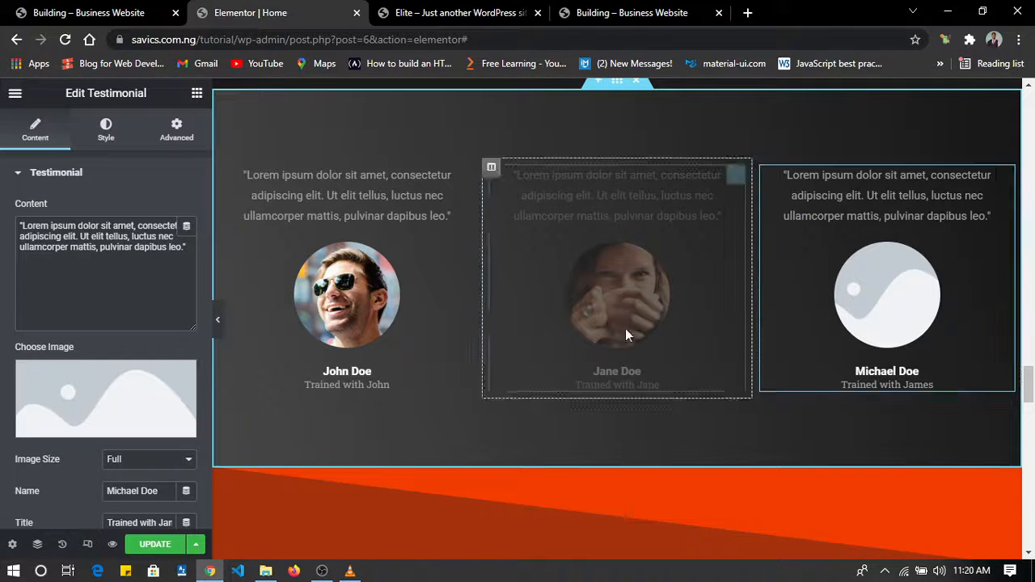
left_click(87, 427)
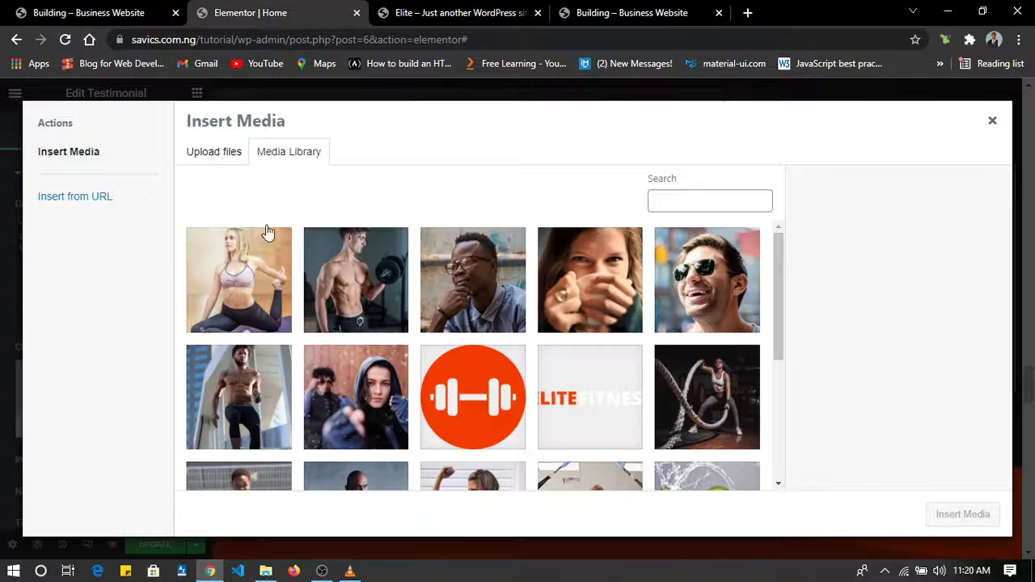
left_click(511, 277)
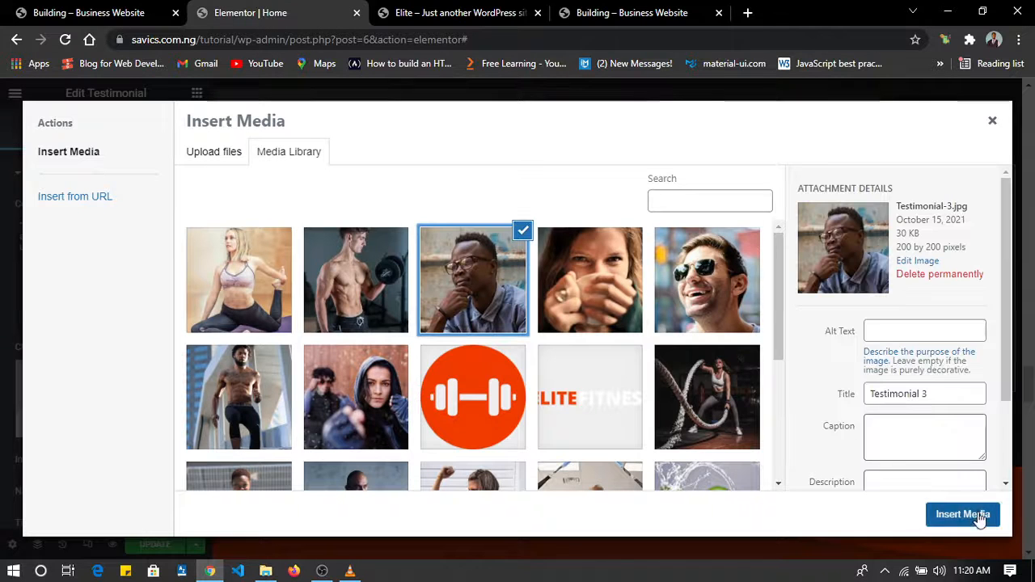
left_click(983, 518)
Review the Home page sections below the testimonials, from the subscribe area through the pricing plans to the Let's chat! heading.
scroll(818, 297, "down", 10)
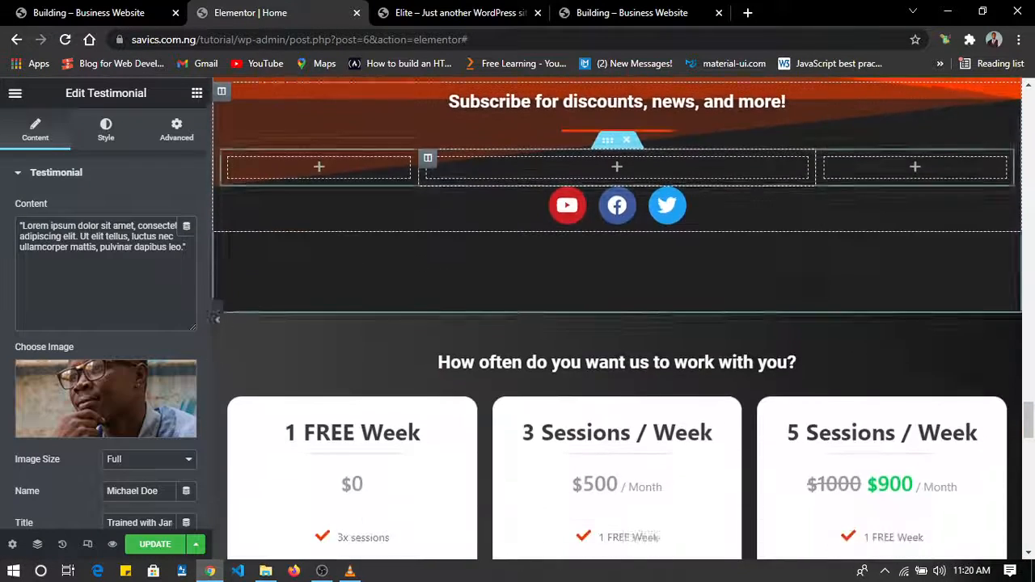
scroll(819, 298, "down", 2)
scroll(818, 300, "up", 3)
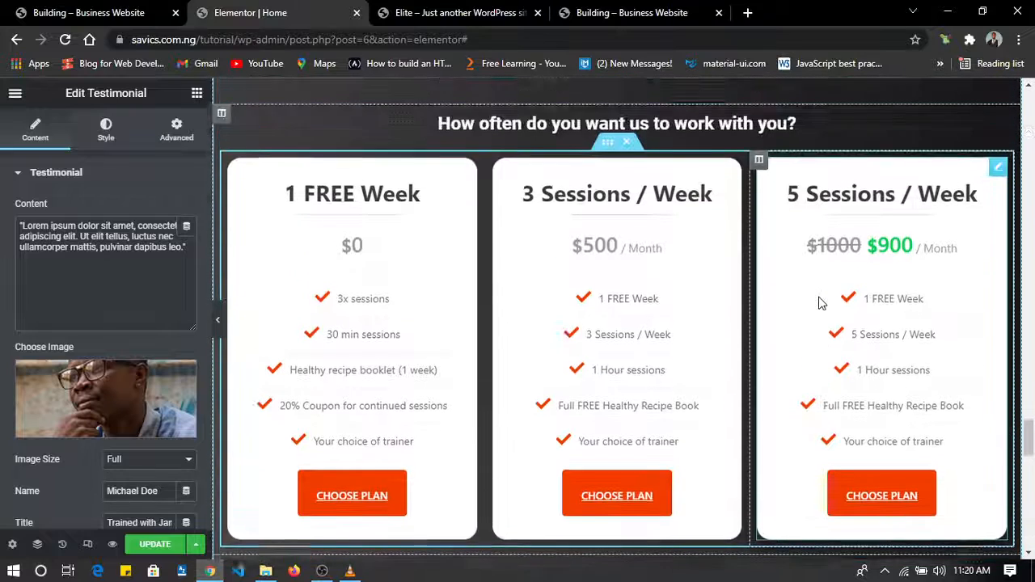
scroll(818, 301, "up", 1)
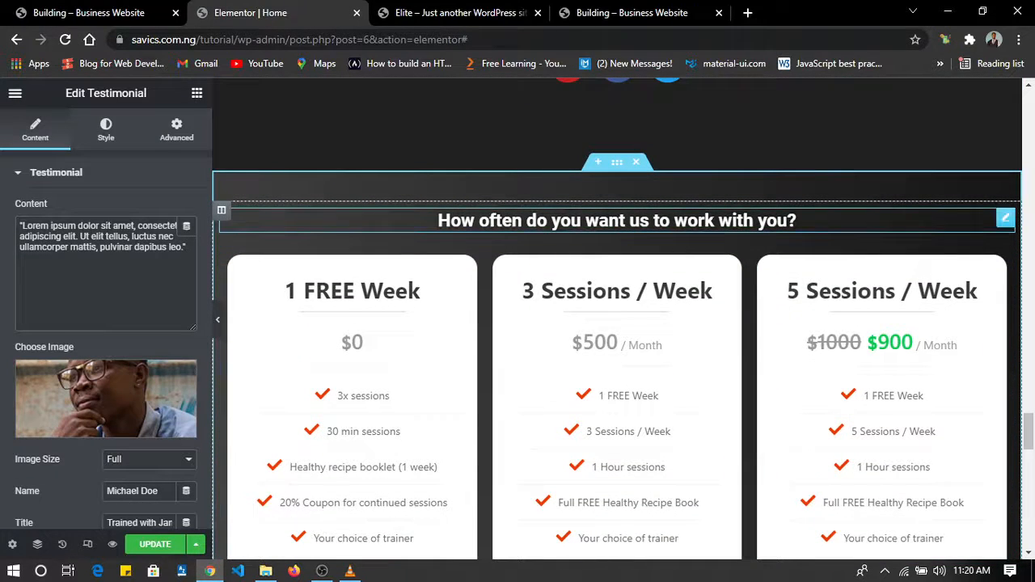
scroll(735, 228, "down", 3)
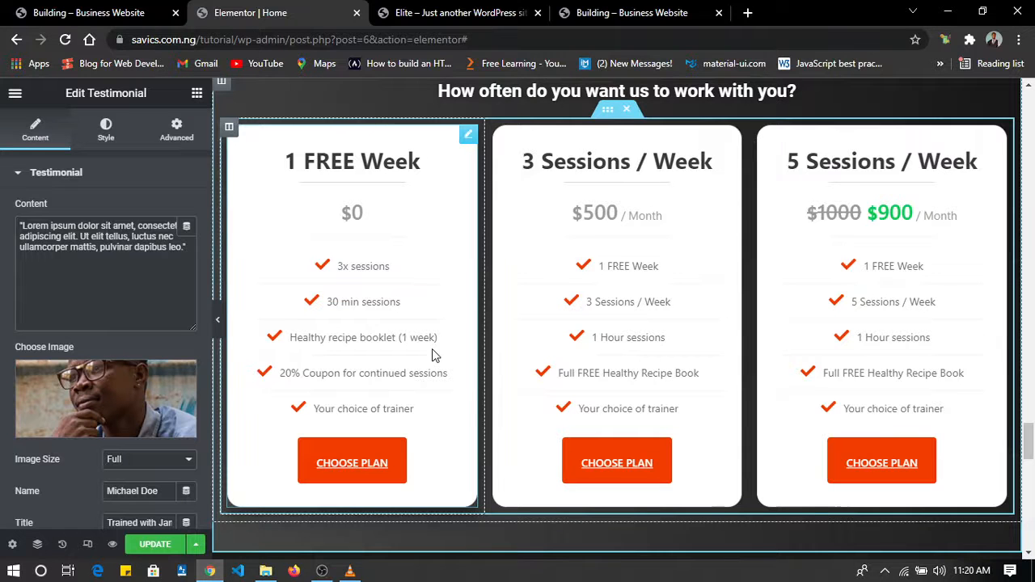
scroll(432, 350, "down", 5)
scroll(432, 349, "up", 7)
scroll(432, 355, "down", 4)
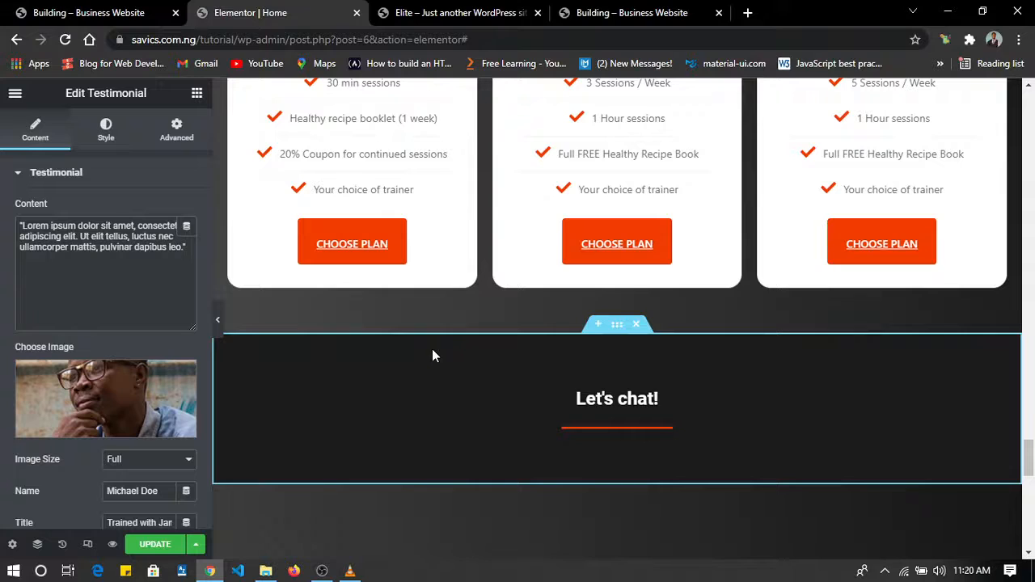
scroll(433, 351, "up", 5)
scroll(432, 350, "down", 3)
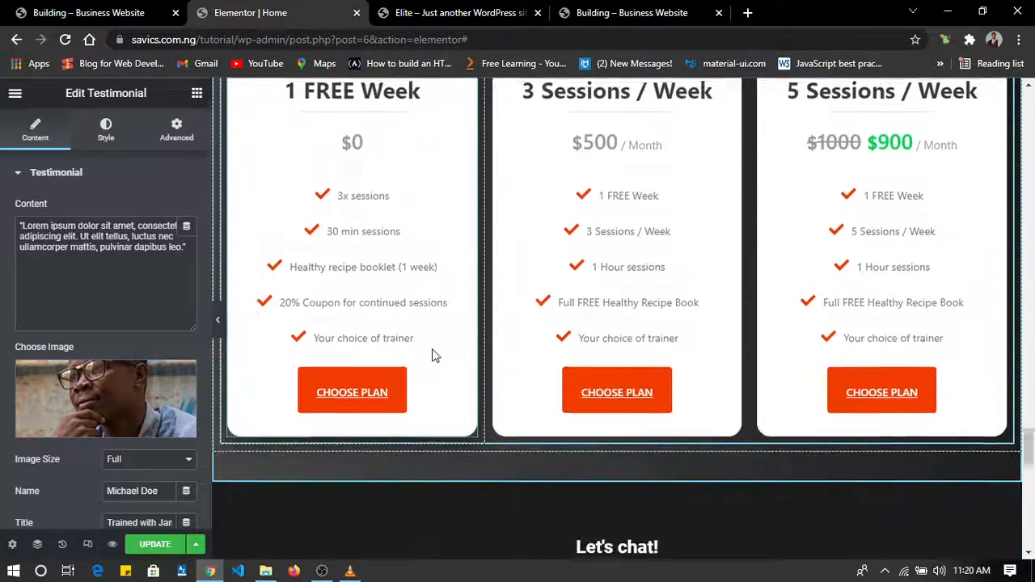
scroll(432, 356, "up", 1)
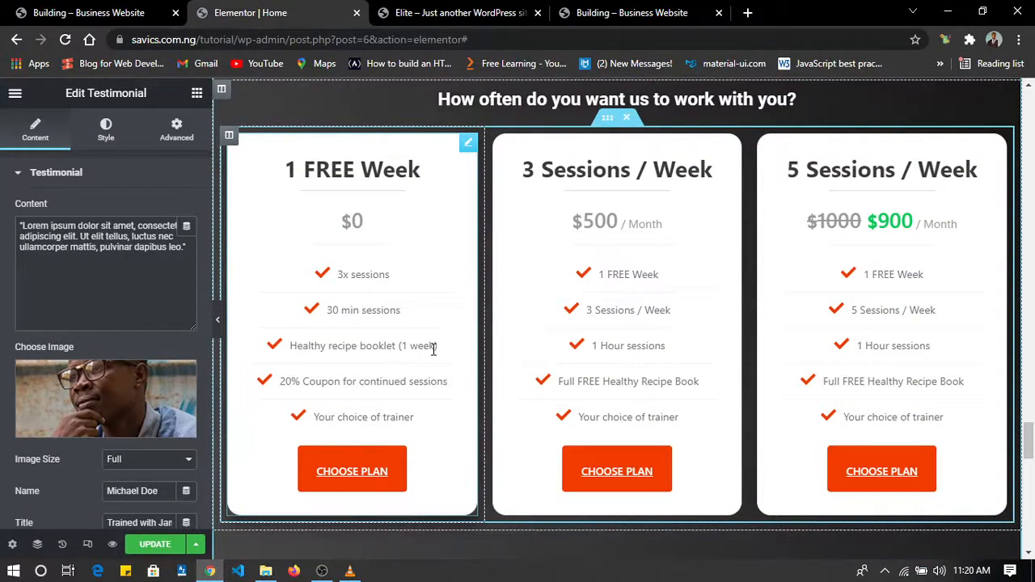
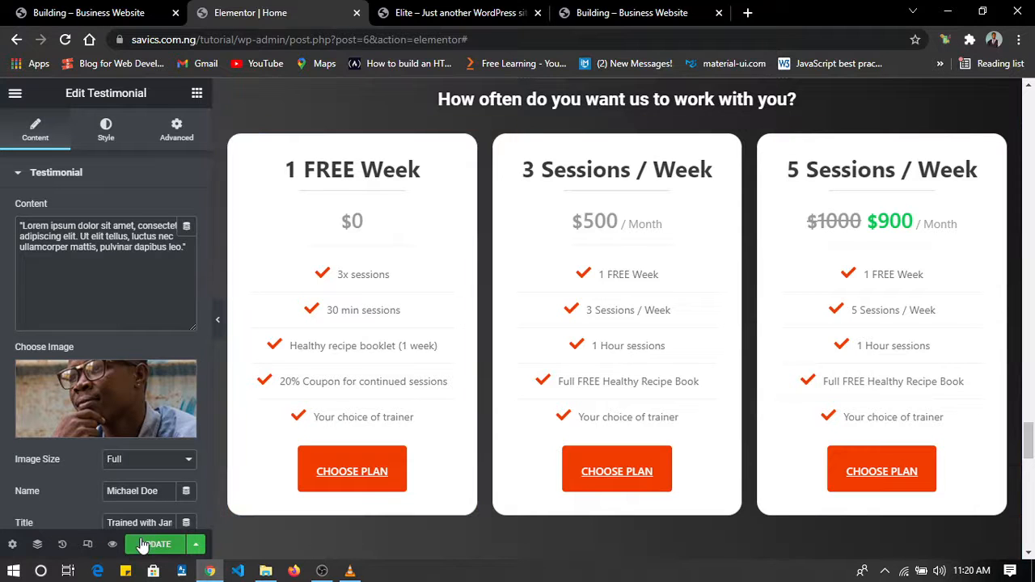
Save the Home page changes and examine the empty column in the section below the Let's chat! heading.
scroll(520, 416, "down", 6)
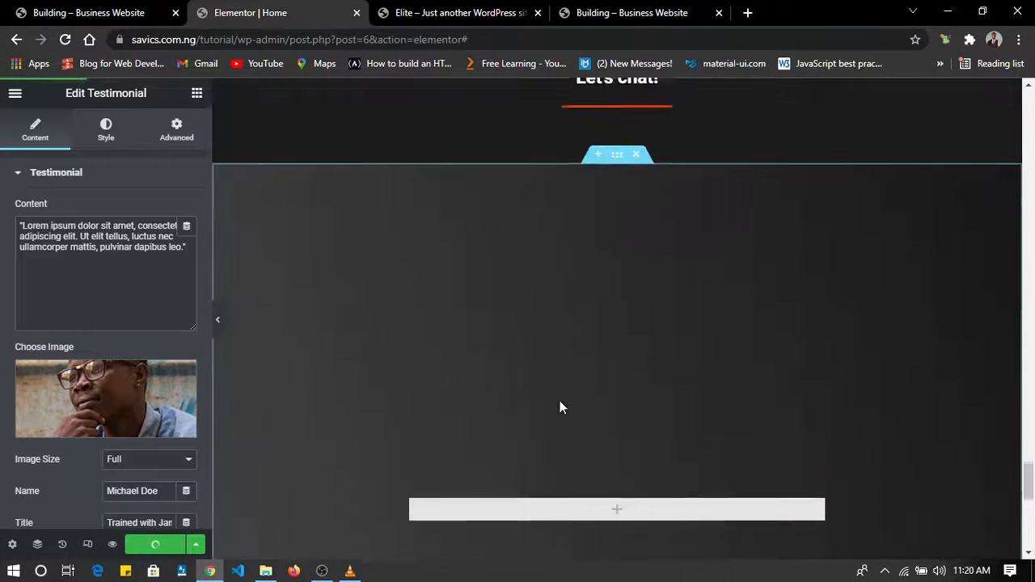
scroll(561, 400, "up", 1)
scroll(562, 394, "down", 4)
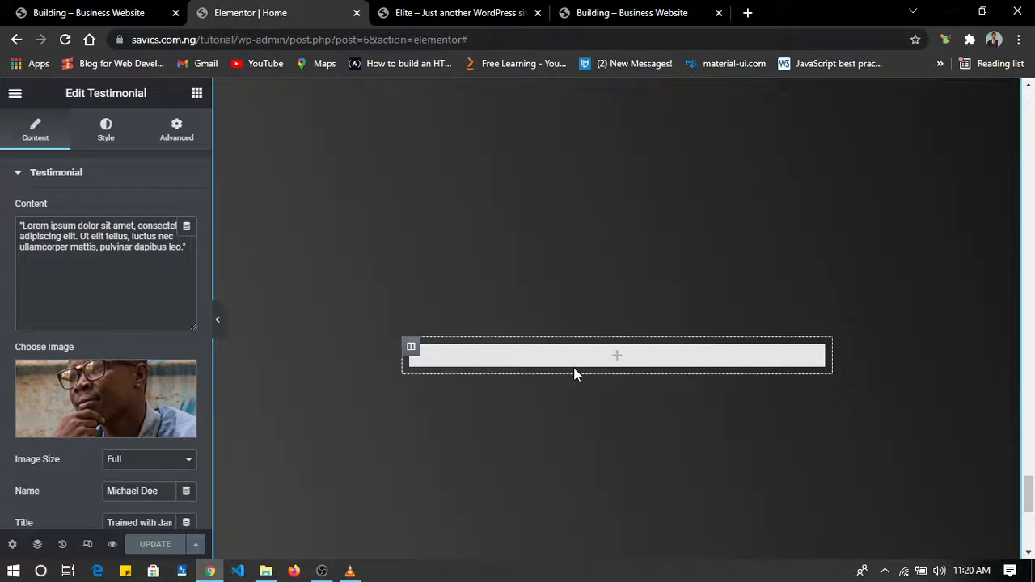
scroll(574, 370, "down", 4)
scroll(575, 372, "up", 3)
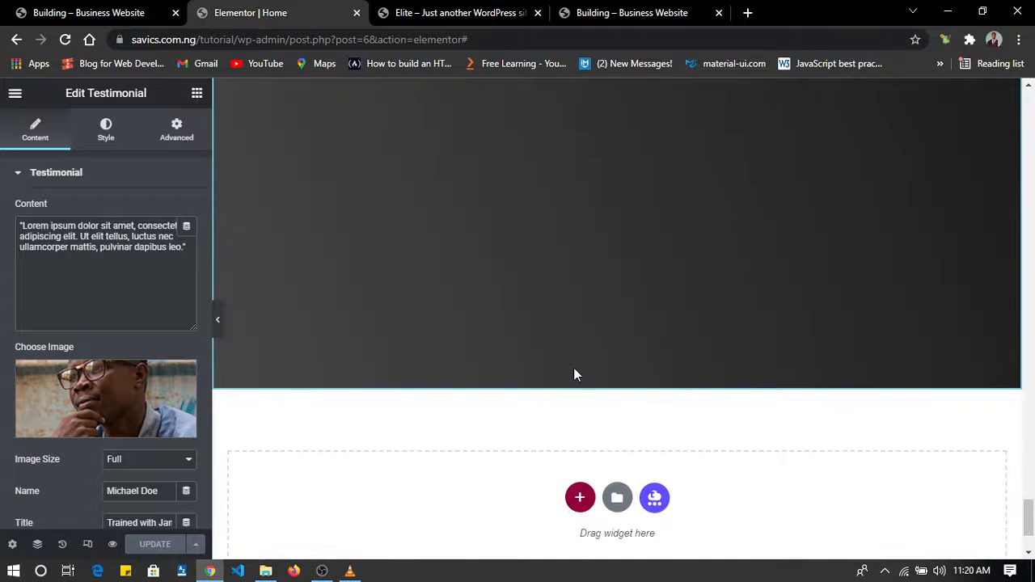
scroll(381, 363, "up", 1)
key("alt+Tab")
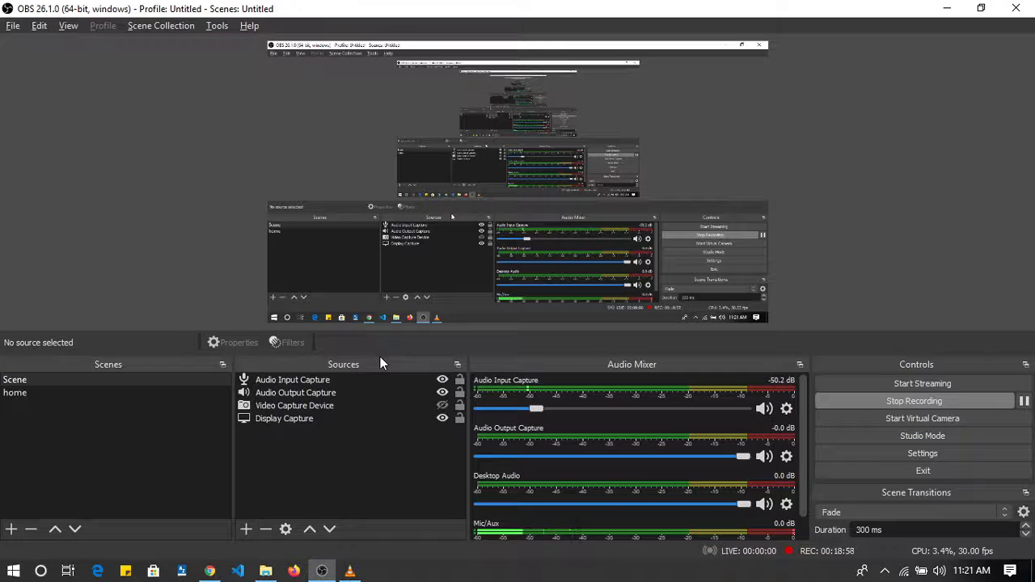
key("alt+Tab")
Examine the Home page's From the Blog, client testimonials and subscribe sections, down to the empty column below the Let's chat! heading.
scroll(382, 364, "down", 1)
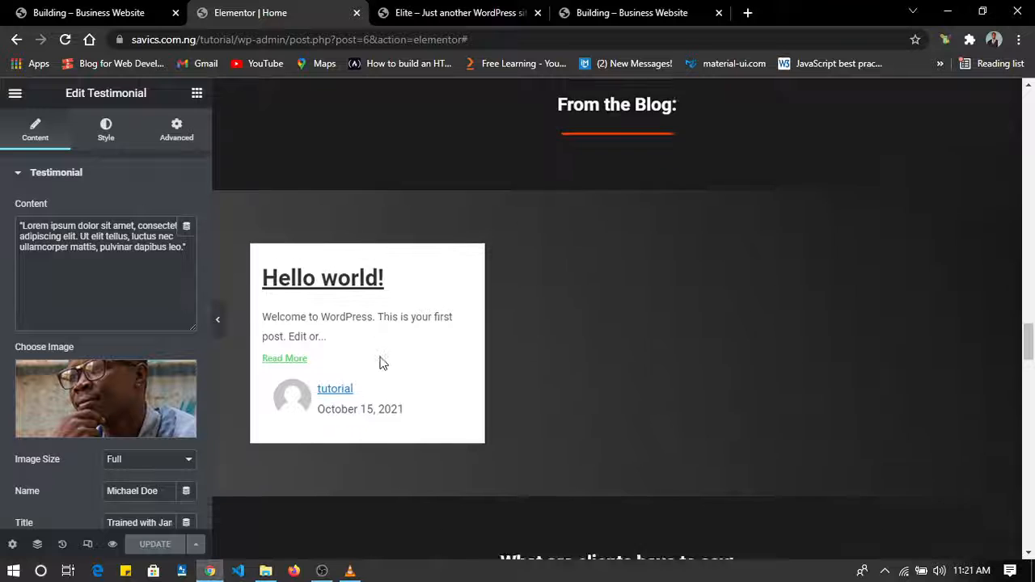
scroll(384, 364, "up", 1)
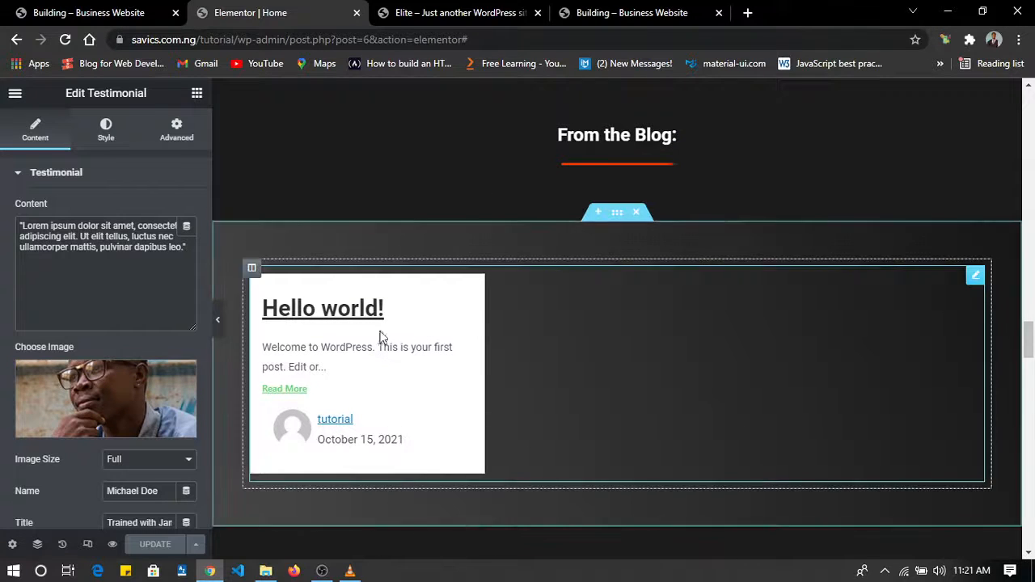
scroll(517, 358, "down", 3)
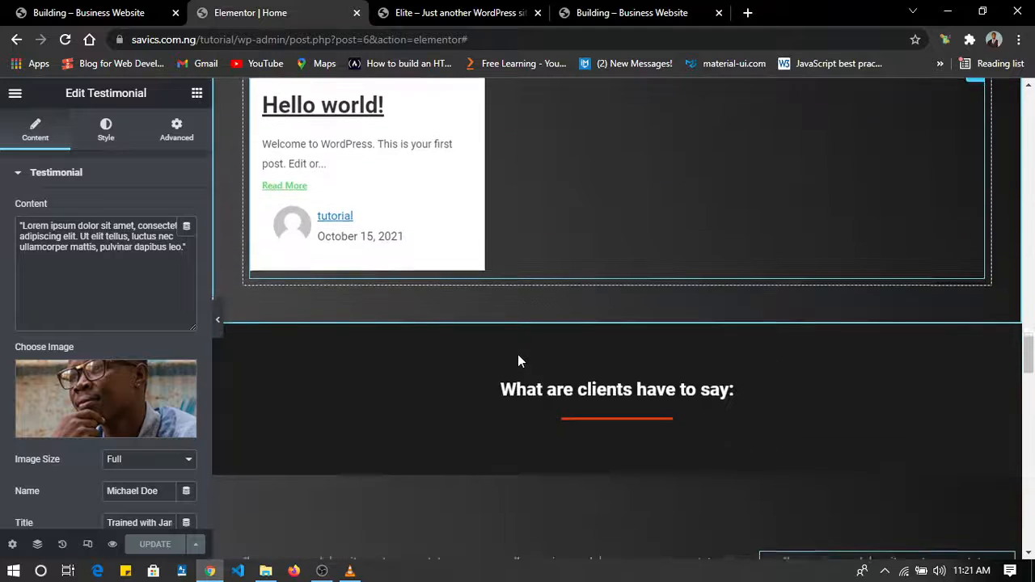
scroll(517, 359, "up", 3)
scroll(517, 358, "down", 1)
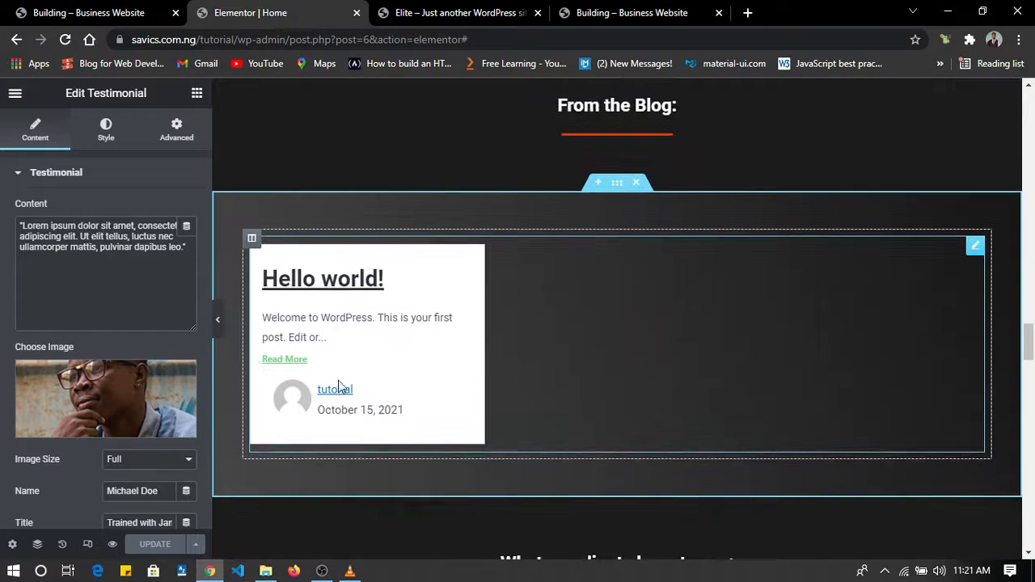
scroll(483, 413, "down", 3)
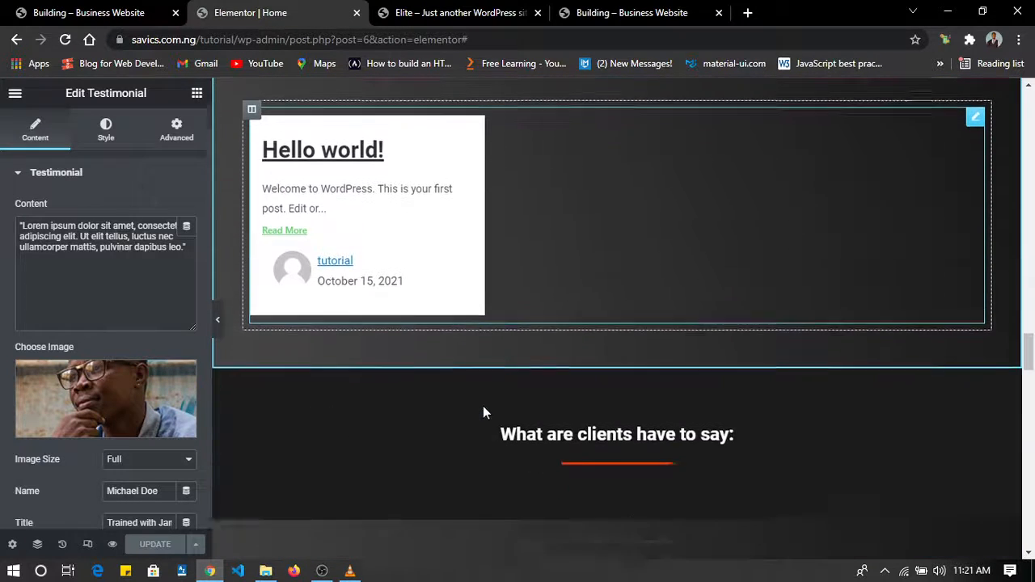
scroll(483, 413, "up", 5)
scroll(483, 412, "up", 3)
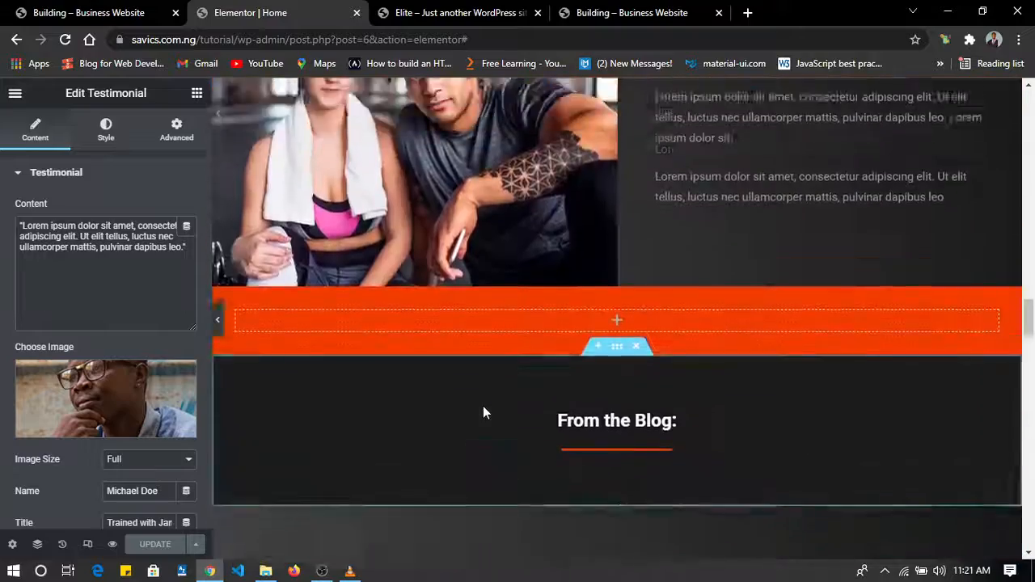
scroll(483, 412, "down", 6)
scroll(483, 406, "down", 5)
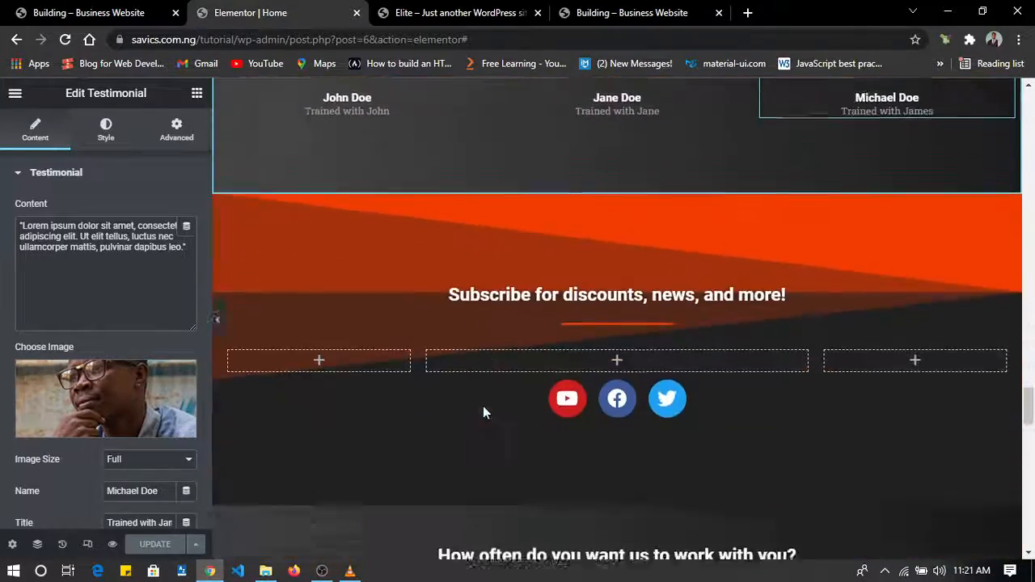
scroll(482, 407, "up", 5)
scroll(482, 406, "down", 1)
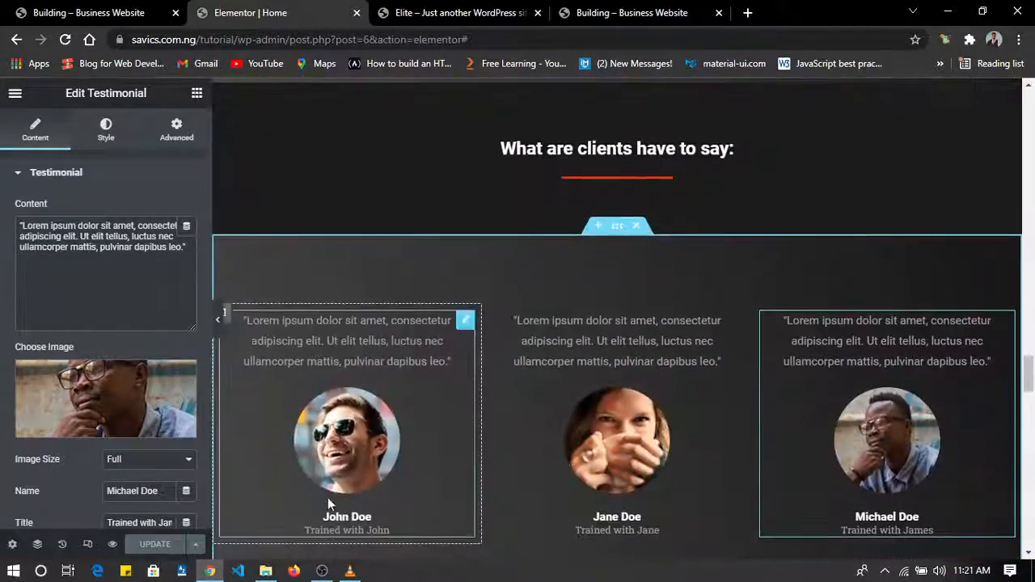
scroll(729, 453, "down", 8)
scroll(728, 460, "down", 8)
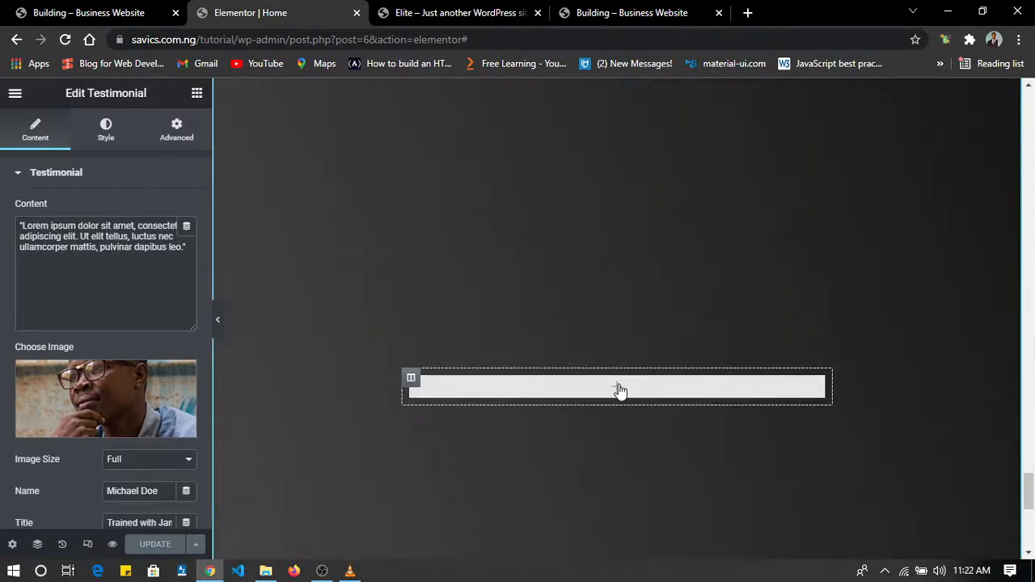
scroll(617, 393, "up", 5)
scroll(619, 393, "down", 5)
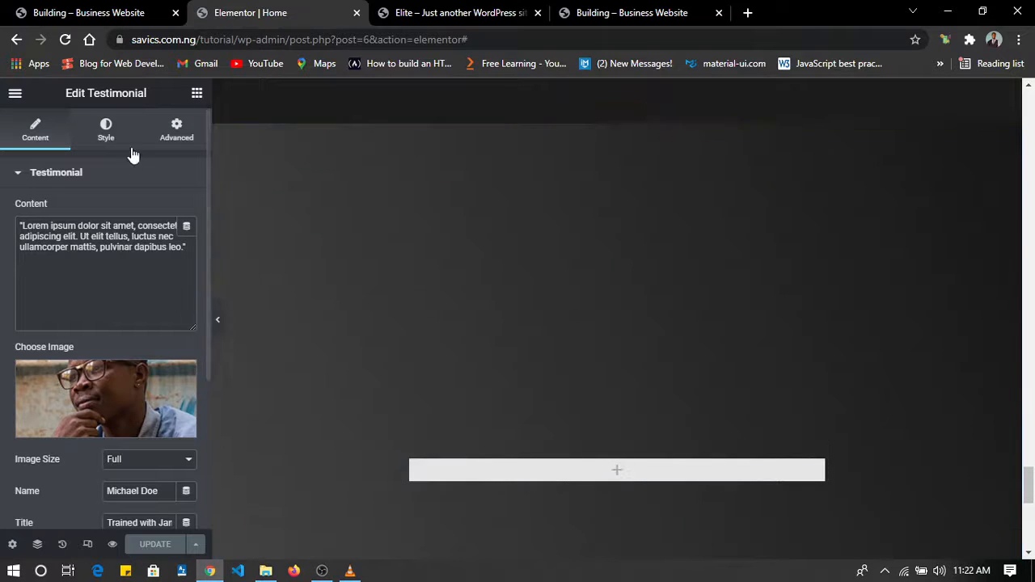
Exit the Elementor editor to the WordPress dashboard and open the page for adding new plugins.
left_click(13, 94)
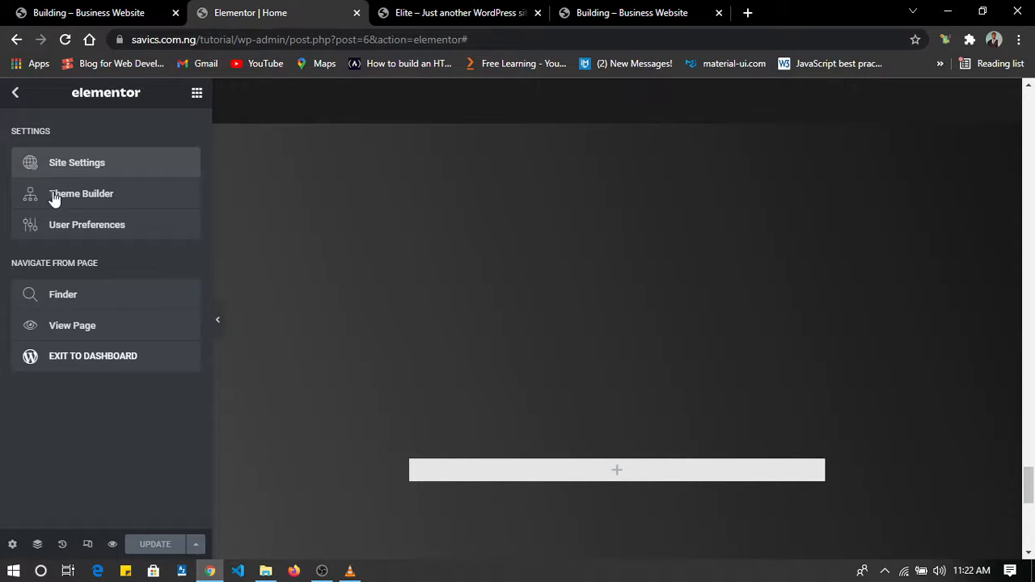
left_click(79, 357)
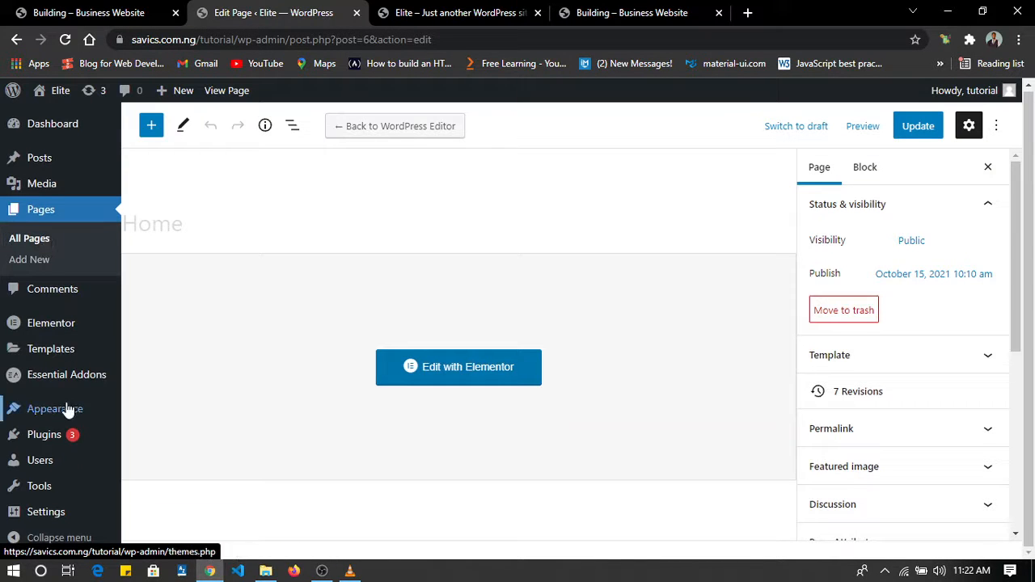
mouse_move(65, 490)
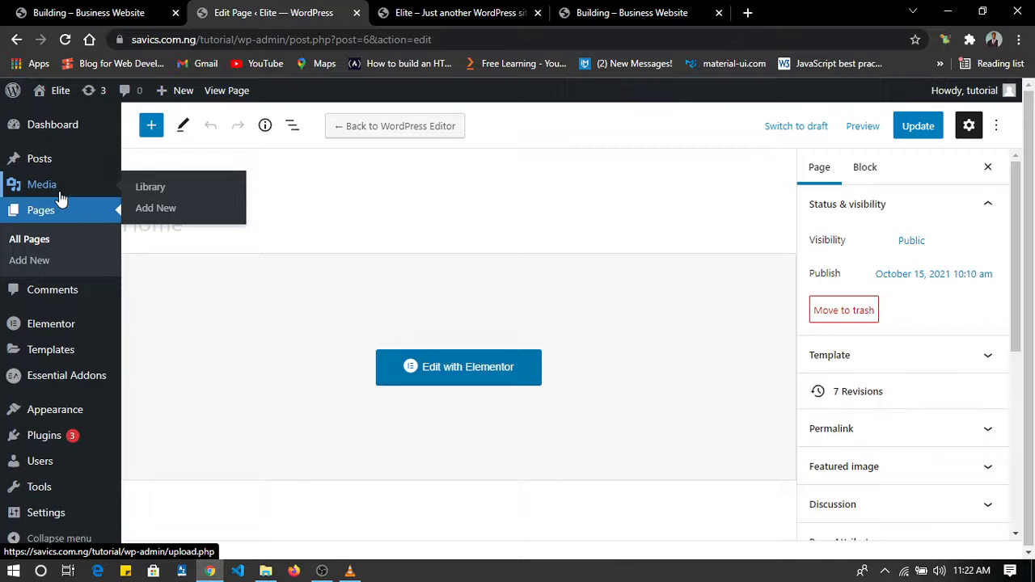
mouse_move(61, 444)
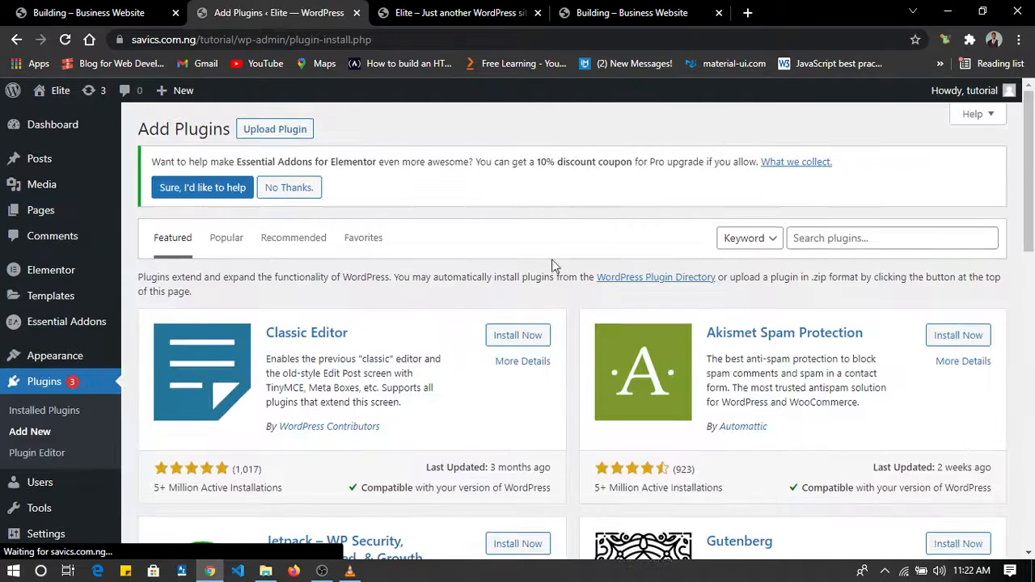
Search the plugin directory for "wp forms" and look through the form plugins offered.
left_click(807, 238)
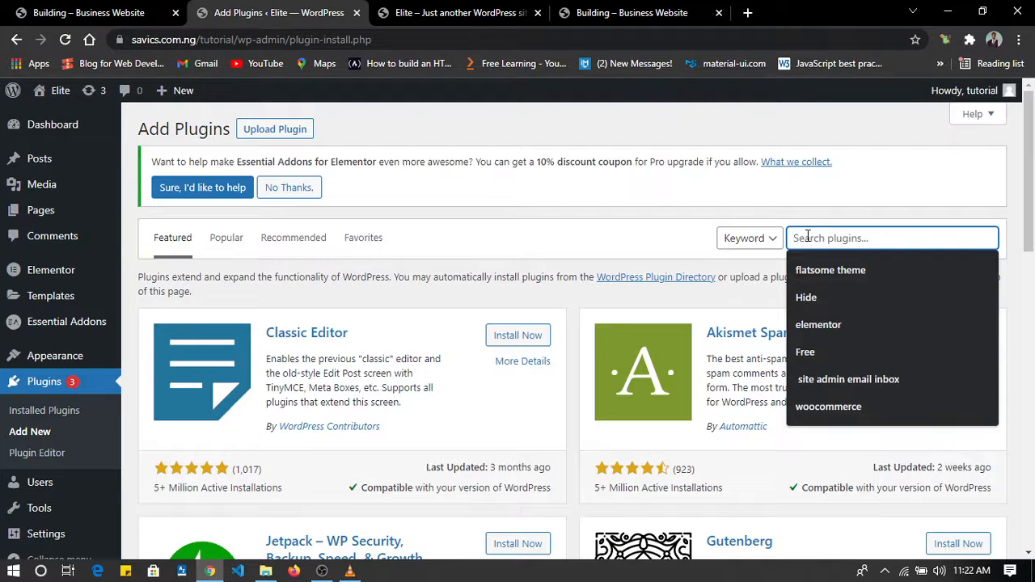
type("wp forms")
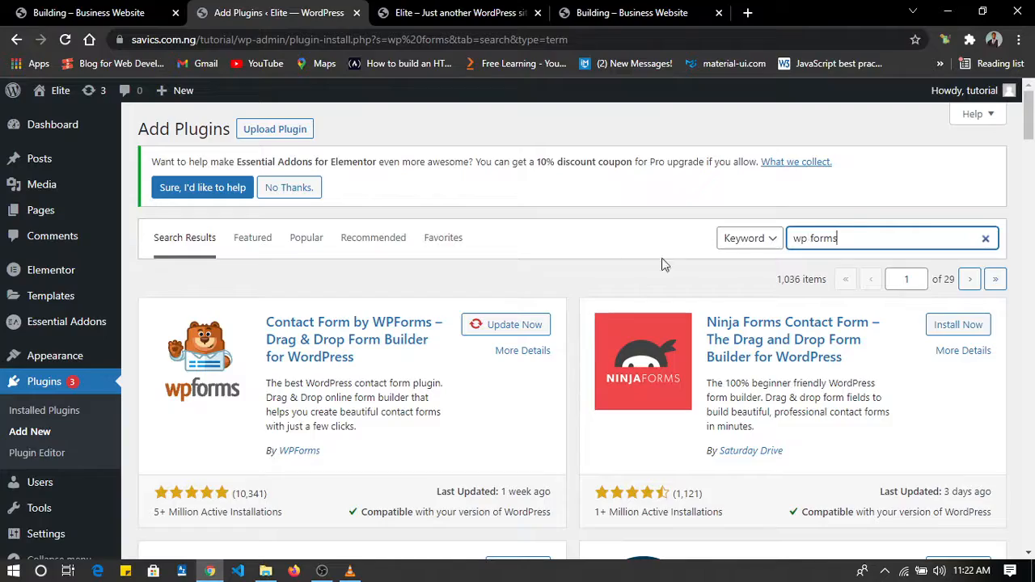
scroll(662, 419, "down", 6)
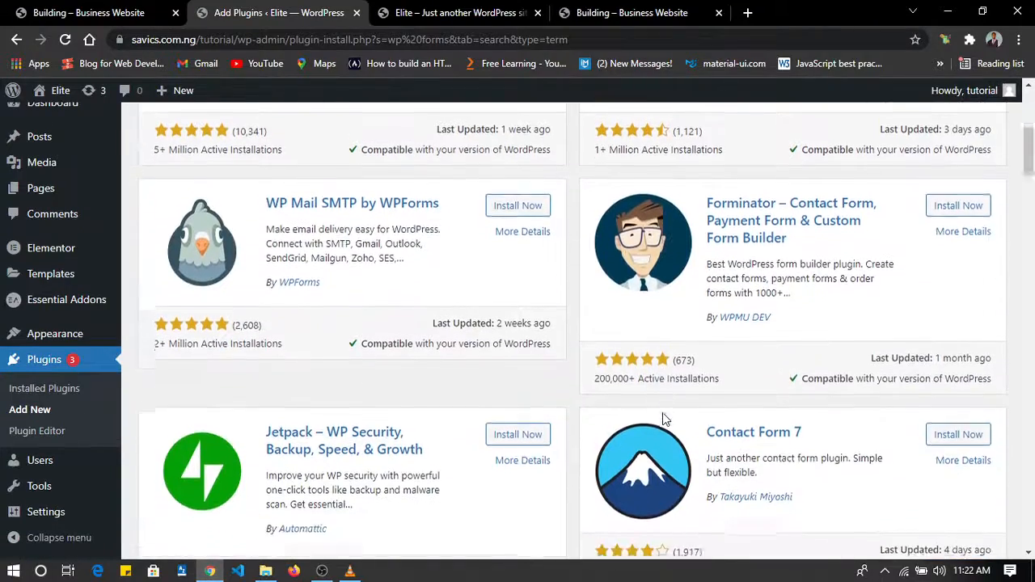
scroll(662, 419, "down", 8)
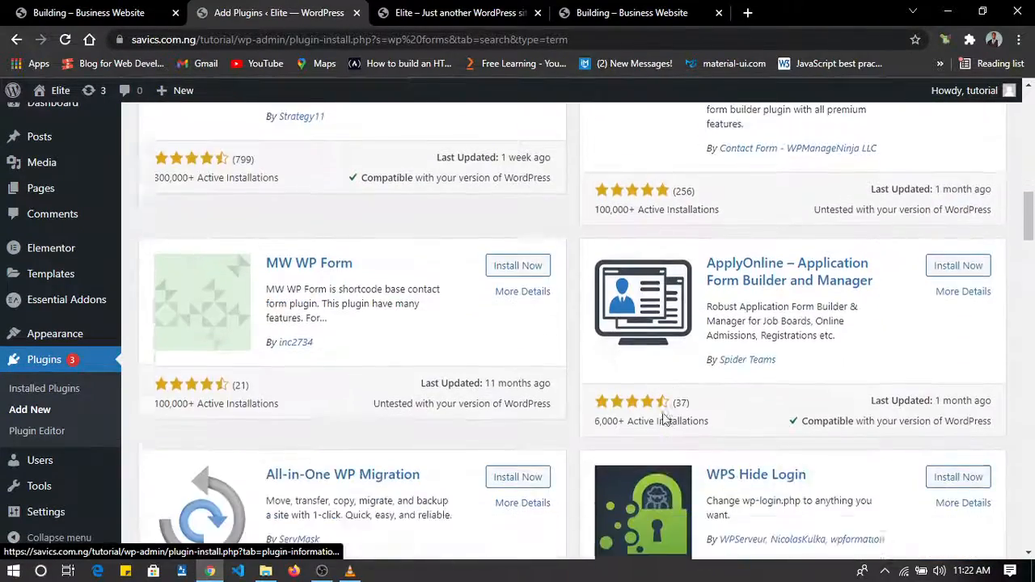
scroll(662, 419, "up", 1)
scroll(663, 419, "down", 3)
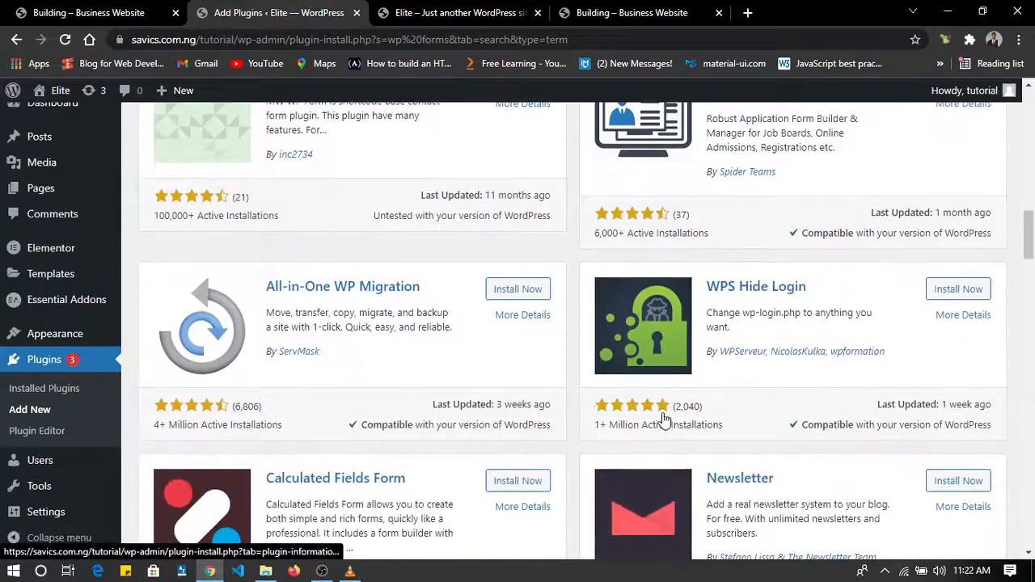
scroll(662, 418, "down", 1)
scroll(663, 418, "up", 7)
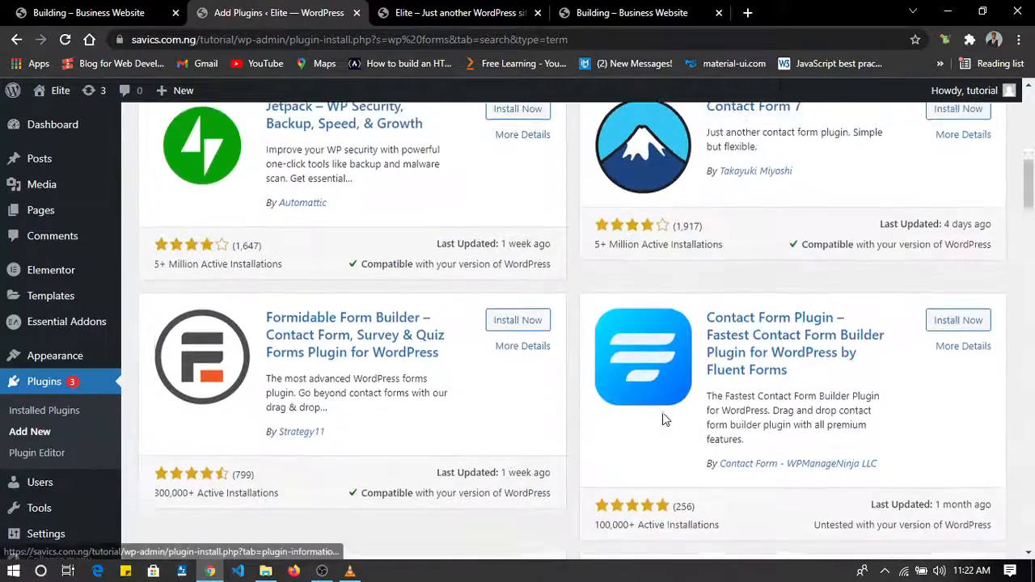
scroll(662, 419, "up", 7)
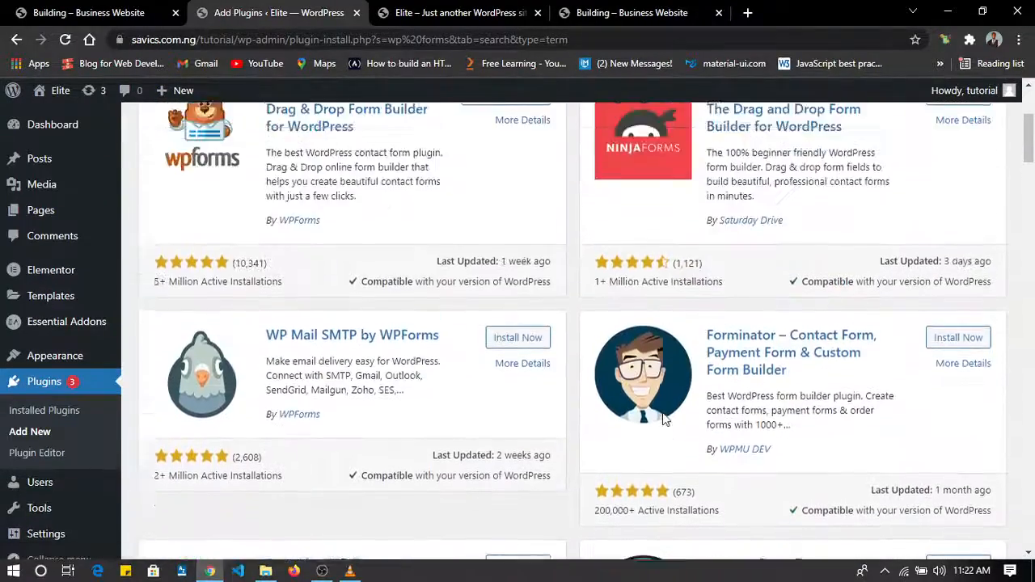
scroll(662, 419, "up", 1)
scroll(663, 419, "down", 2)
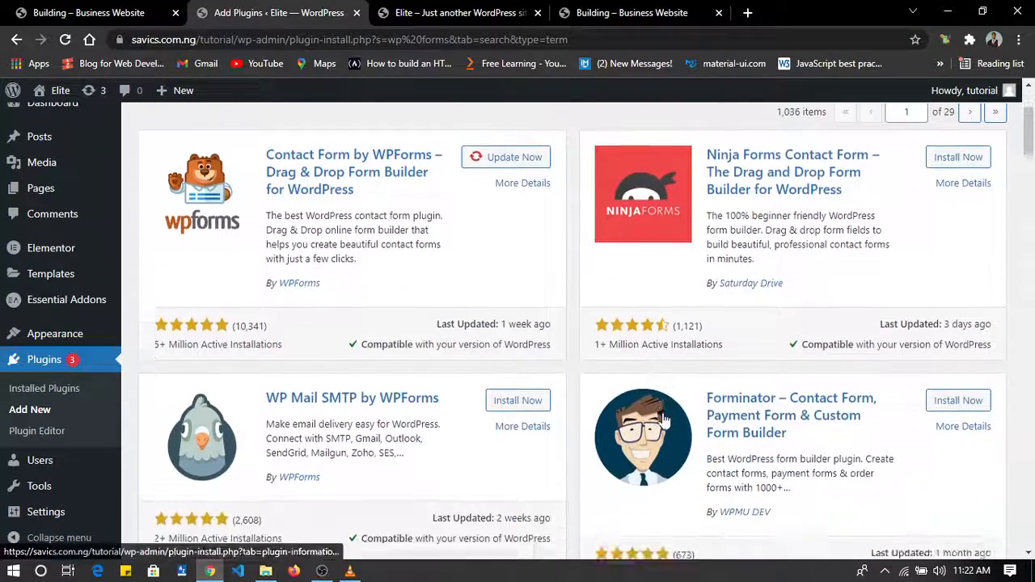
Search the plugin directory for "form", and install and activate the Contact Form 7 plugin.
scroll(662, 418, "up", 2)
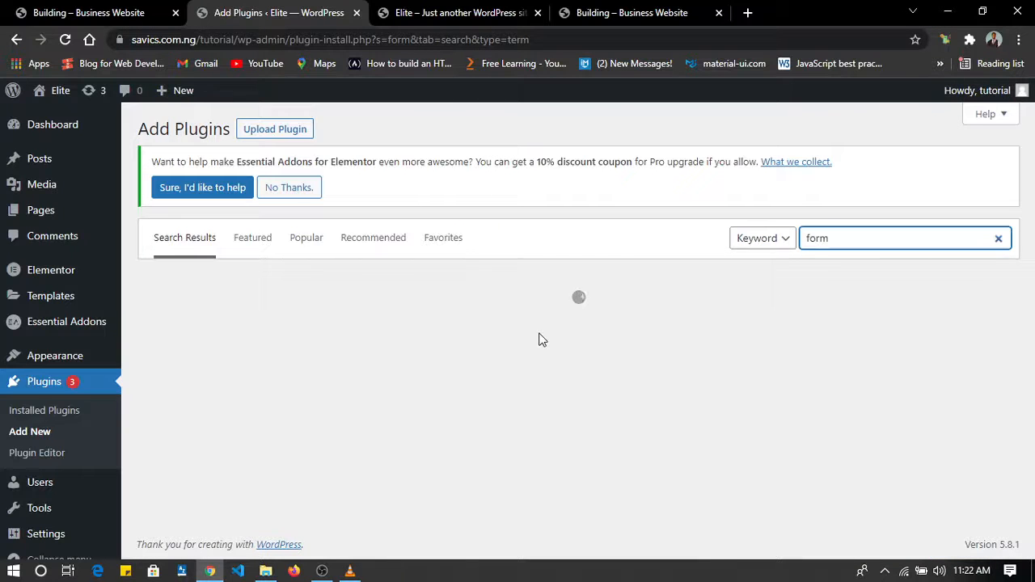
scroll(541, 341, "down", 3)
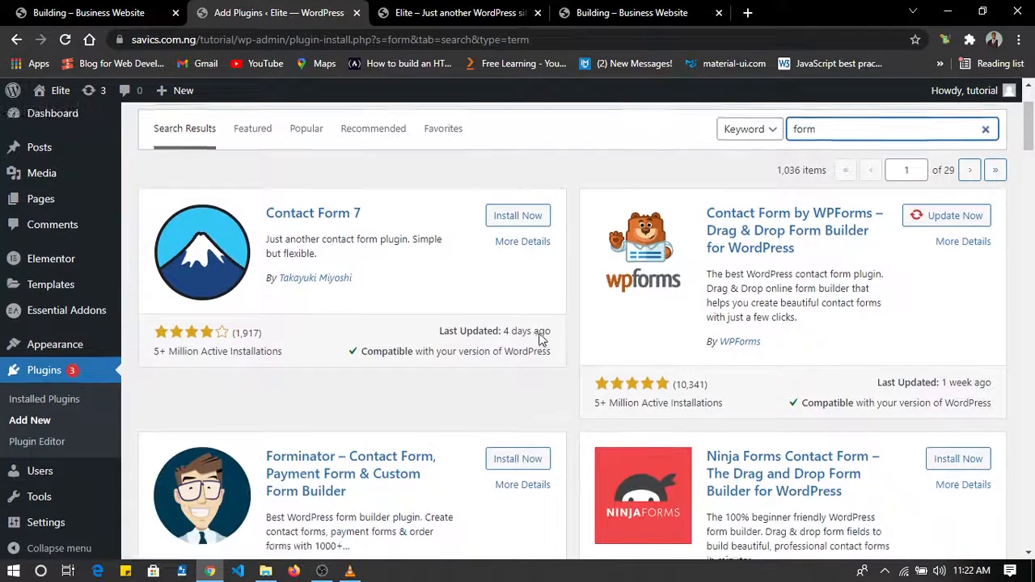
scroll(541, 340, "down", 6)
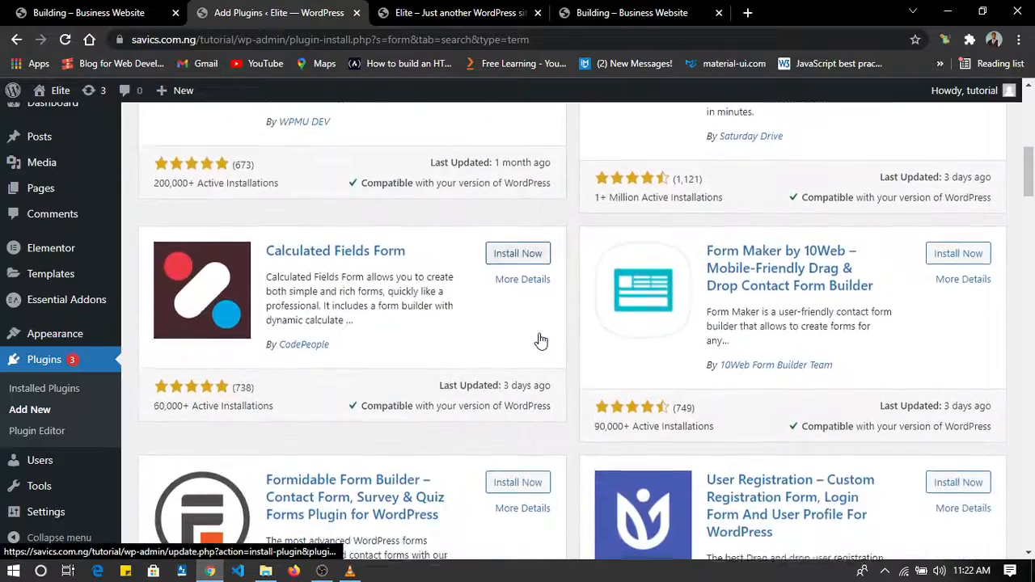
scroll(541, 341, "down", 5)
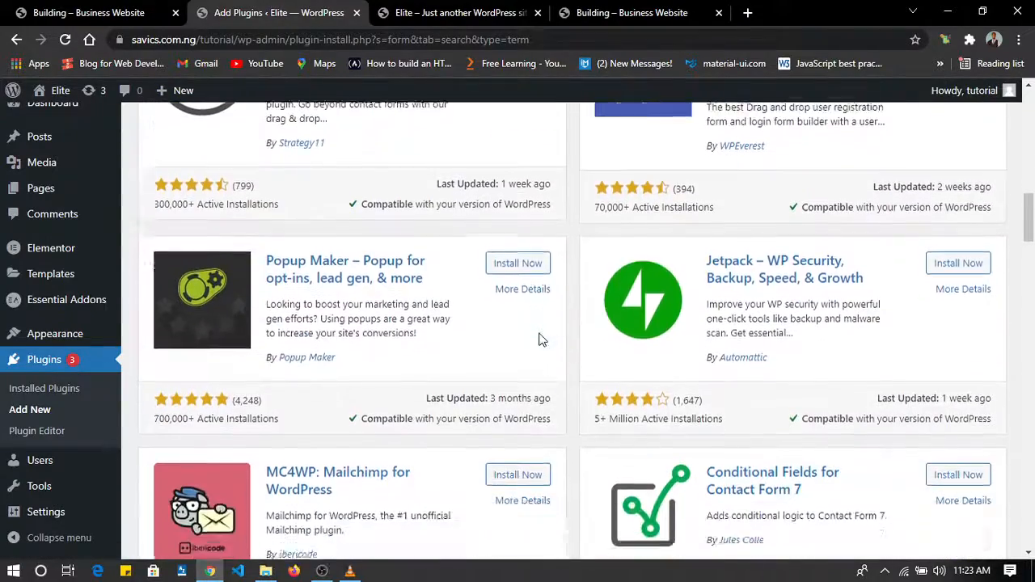
scroll(539, 340, "up", 15)
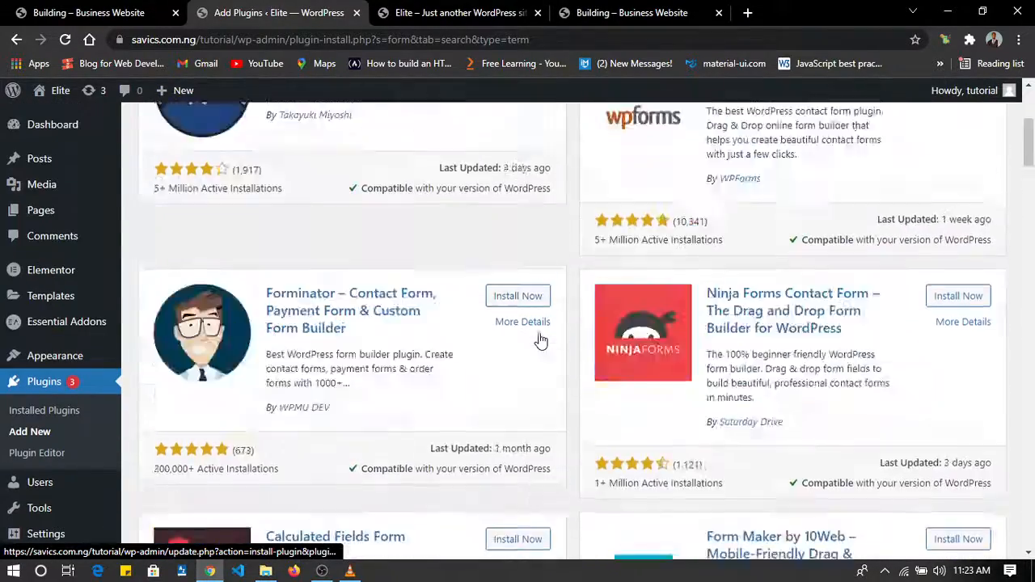
left_click(526, 325)
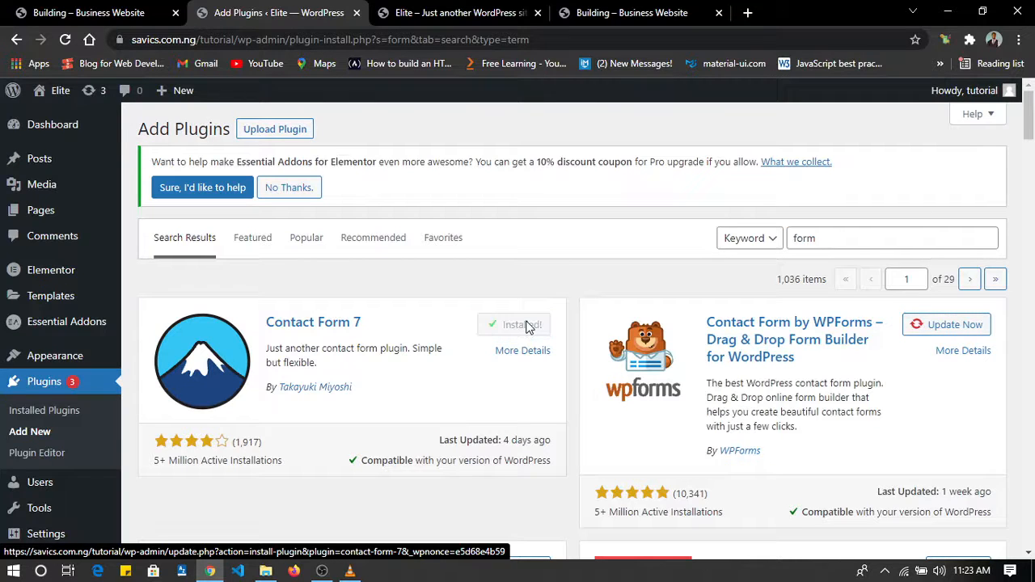
left_click(525, 327)
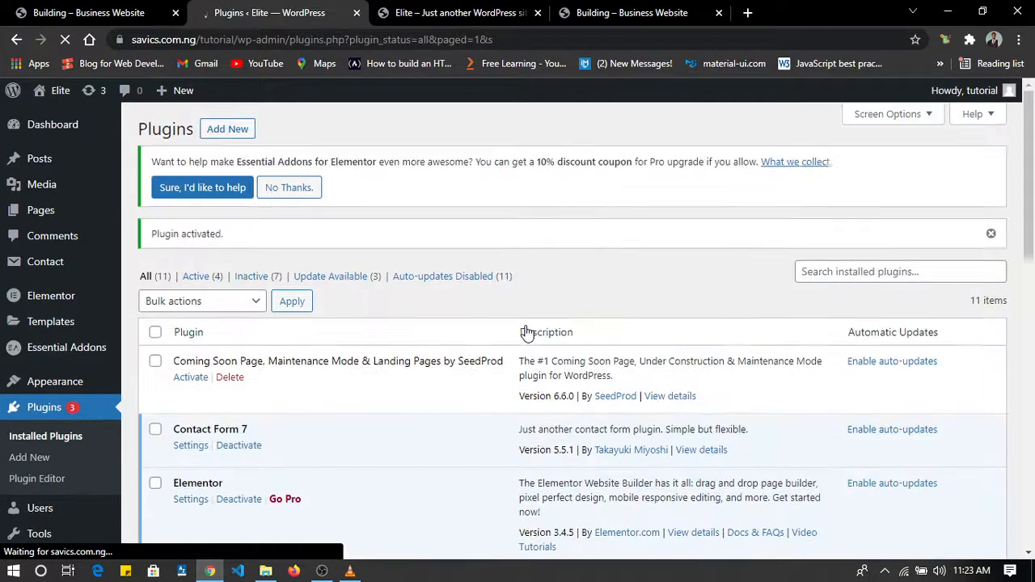
scroll(526, 331, "down", 3)
scroll(526, 331, "down", 6)
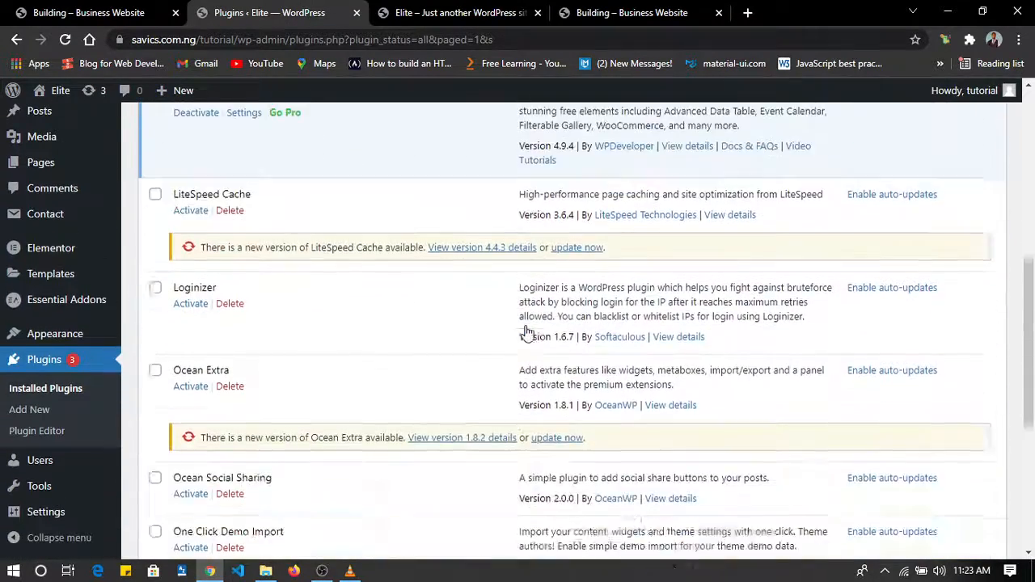
scroll(525, 332, "up", 6)
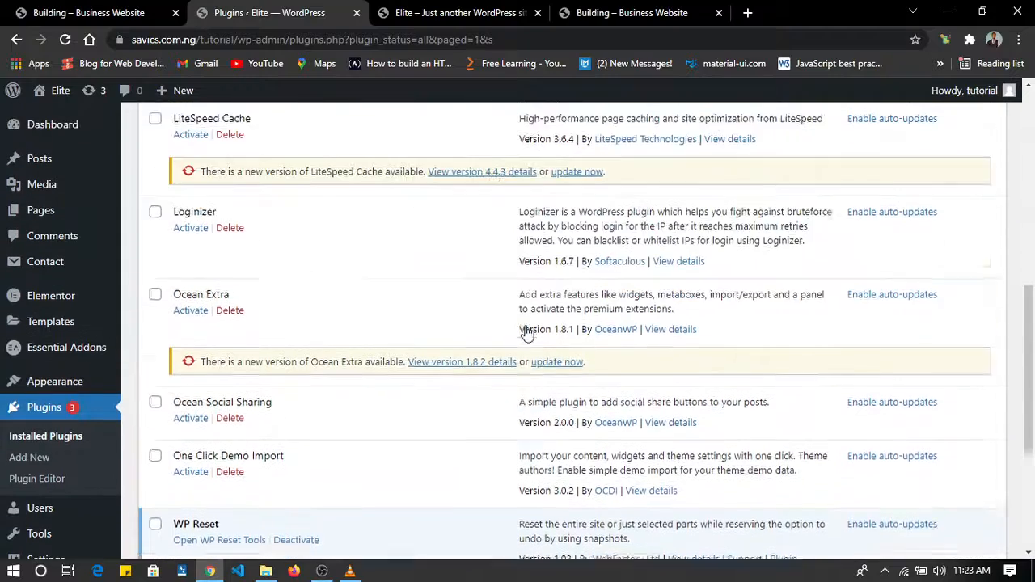
Open the settings of the Contact Form 7 plugin and rename Contact form 1 as chat.
scroll(527, 331, "up", 1)
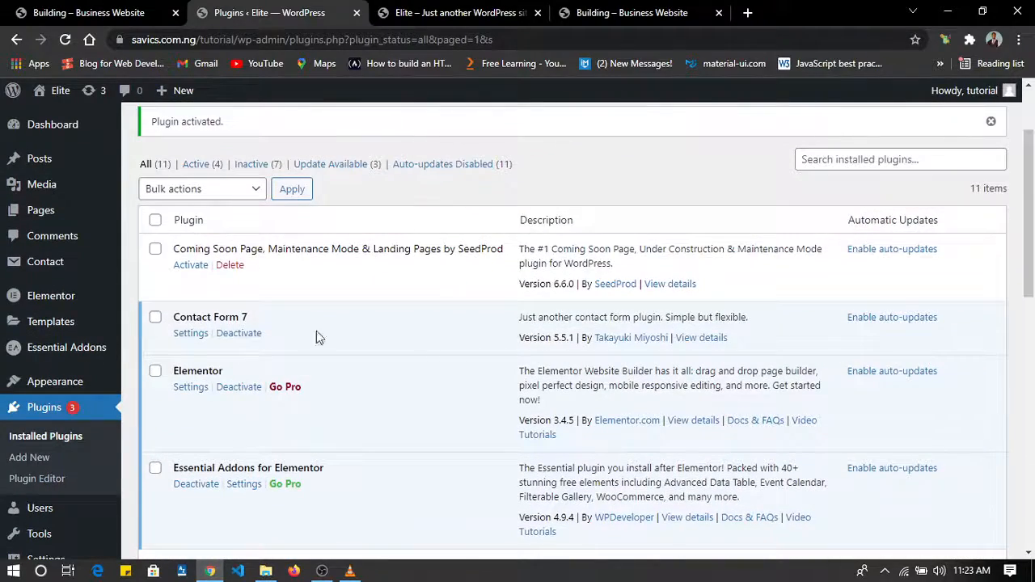
left_click(192, 333)
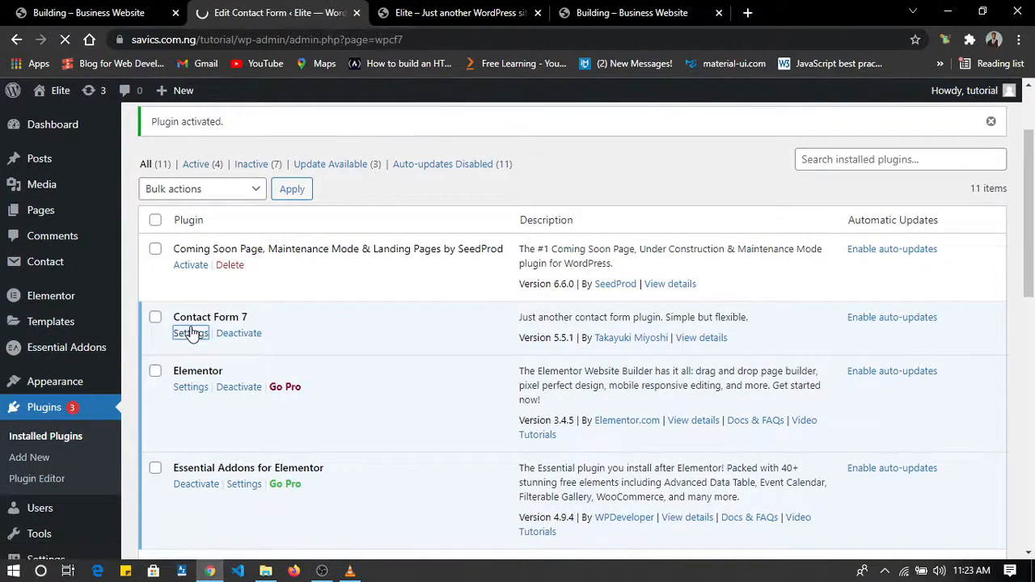
scroll(384, 416, "down", 3)
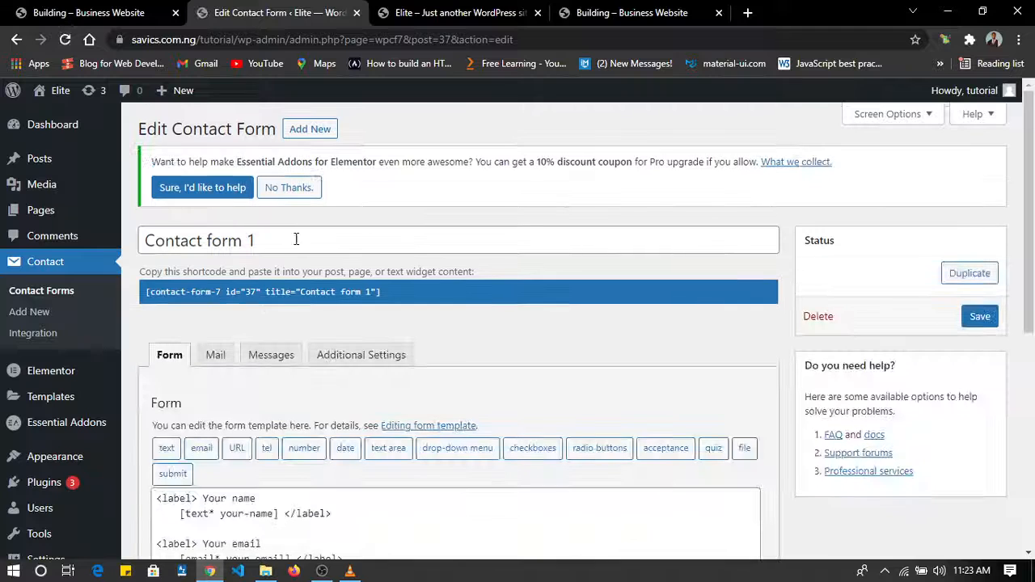
left_click(291, 238)
left_click_drag(291, 239, 141, 238)
type("C")
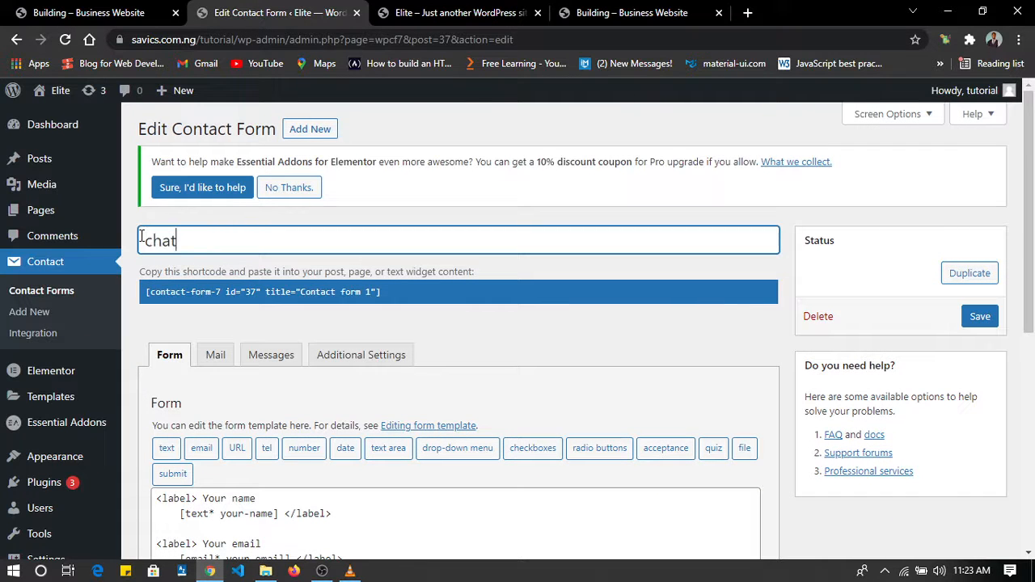
Review the chat form's template fields from name to submit and save the form.
scroll(446, 406, "down", 3)
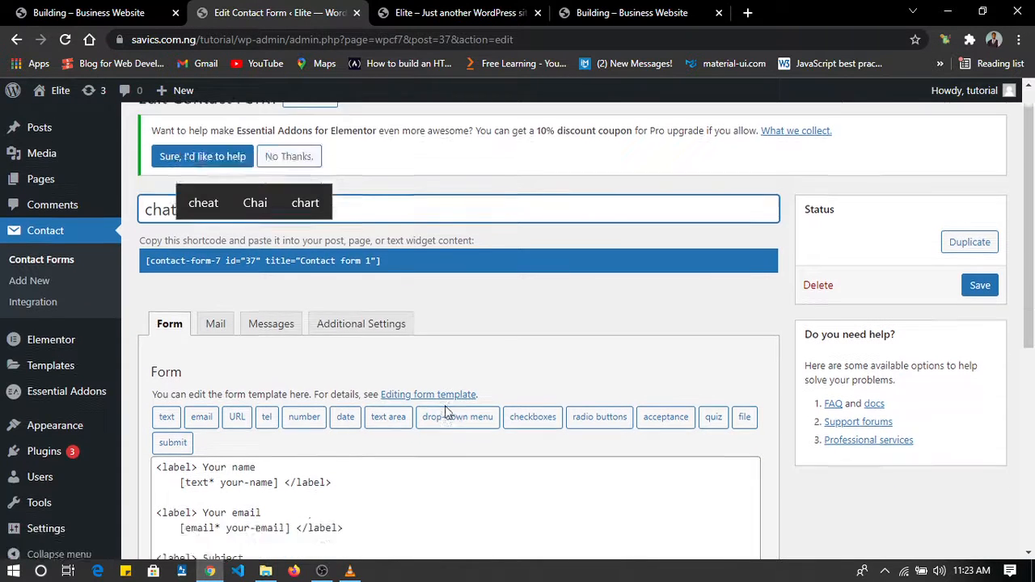
scroll(445, 406, "up", 1)
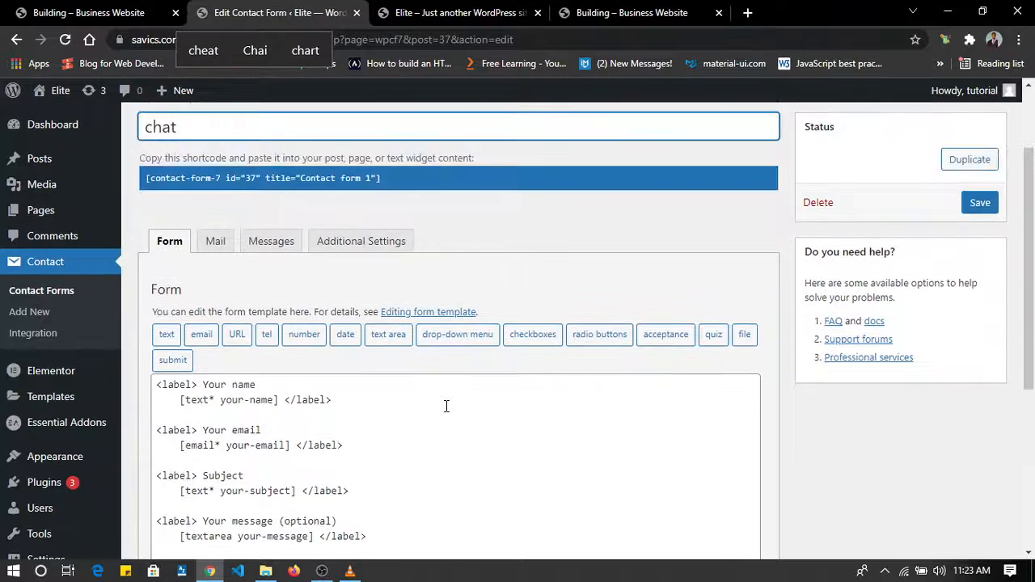
scroll(263, 266, "down", 2)
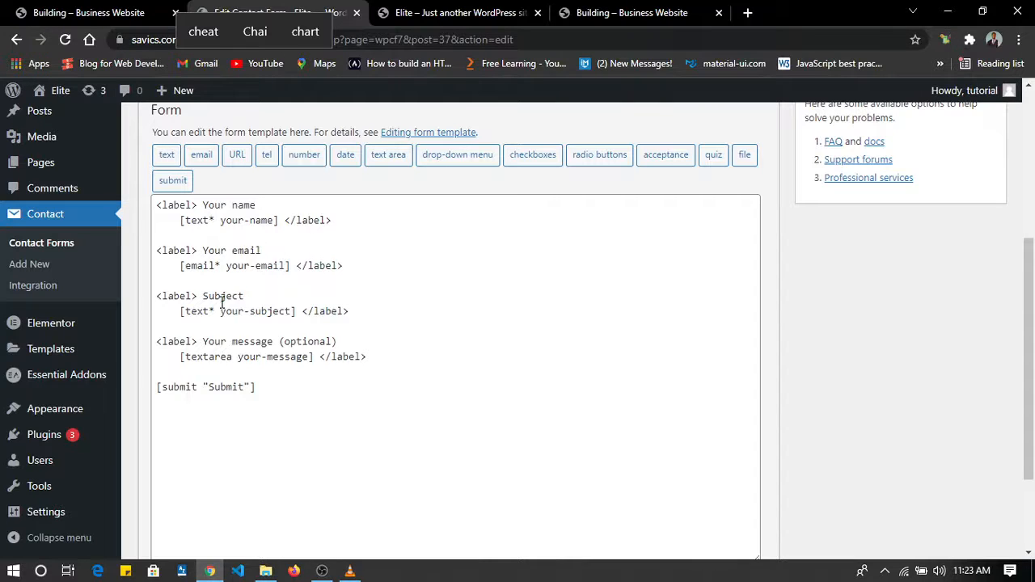
scroll(266, 409, "down", 2)
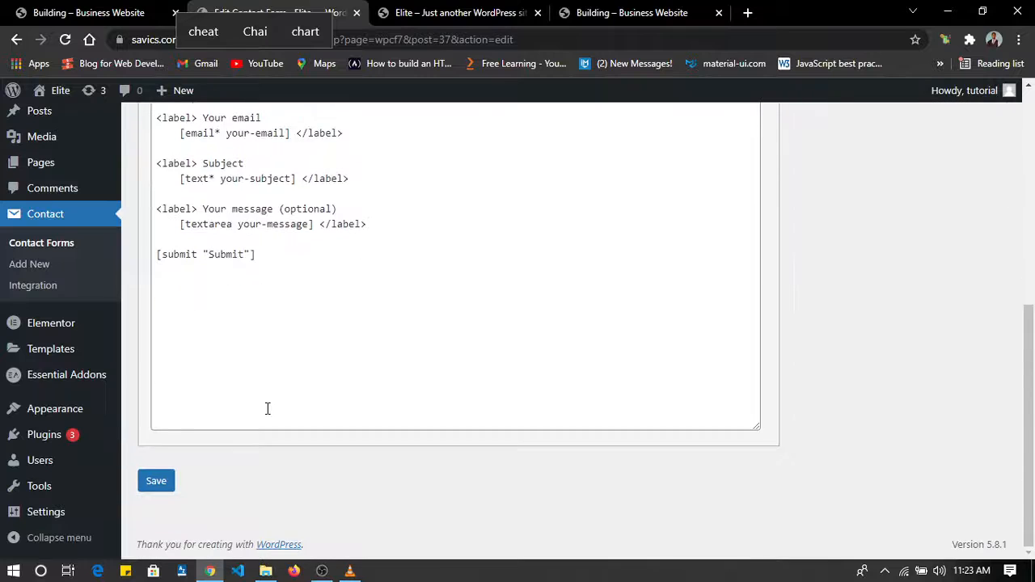
scroll(250, 430, "up", 1)
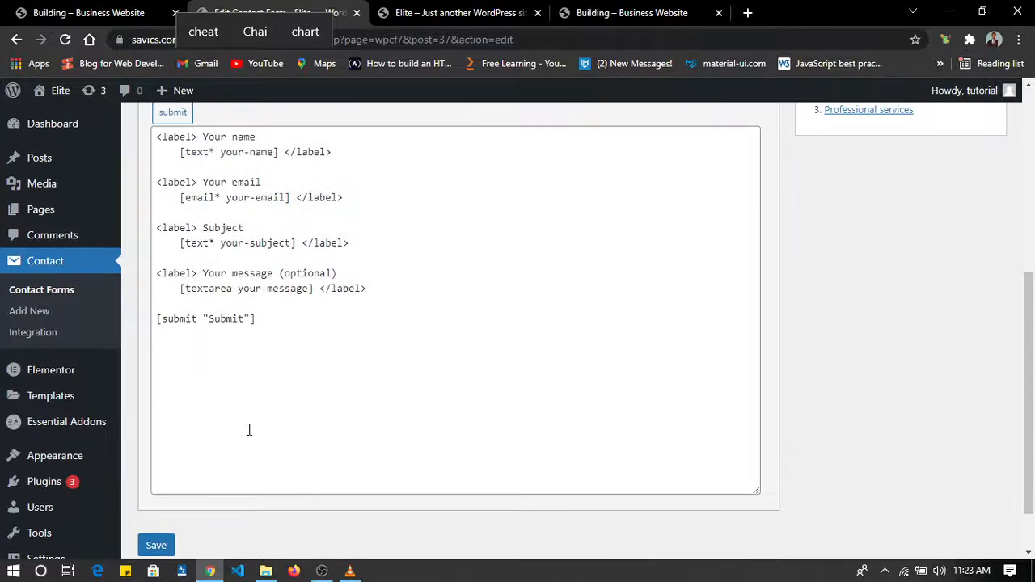
left_click(156, 547)
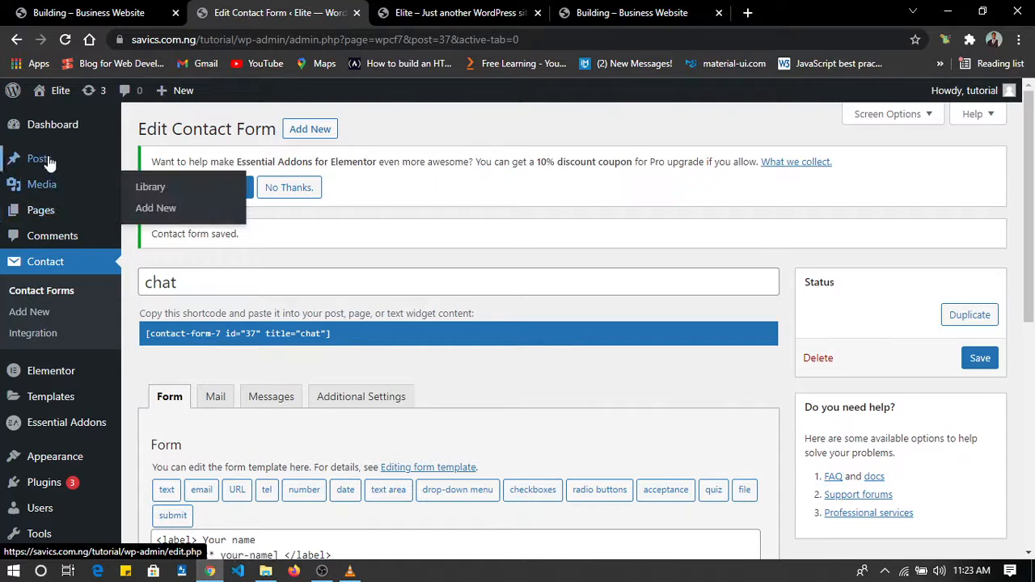
Open the list of pages and open the Home page for editing in Elementor.
mouse_move(55, 217)
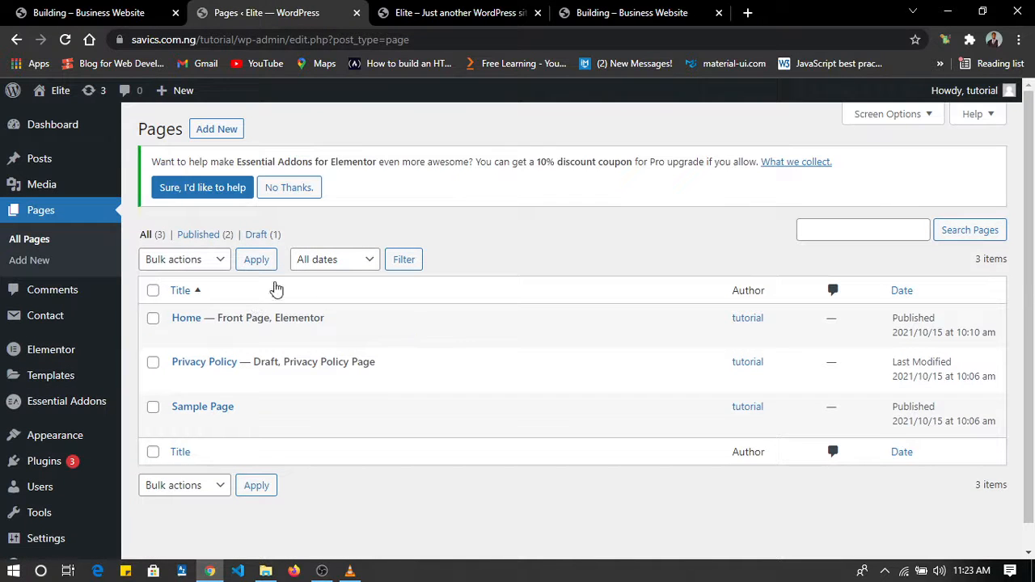
left_click(408, 343)
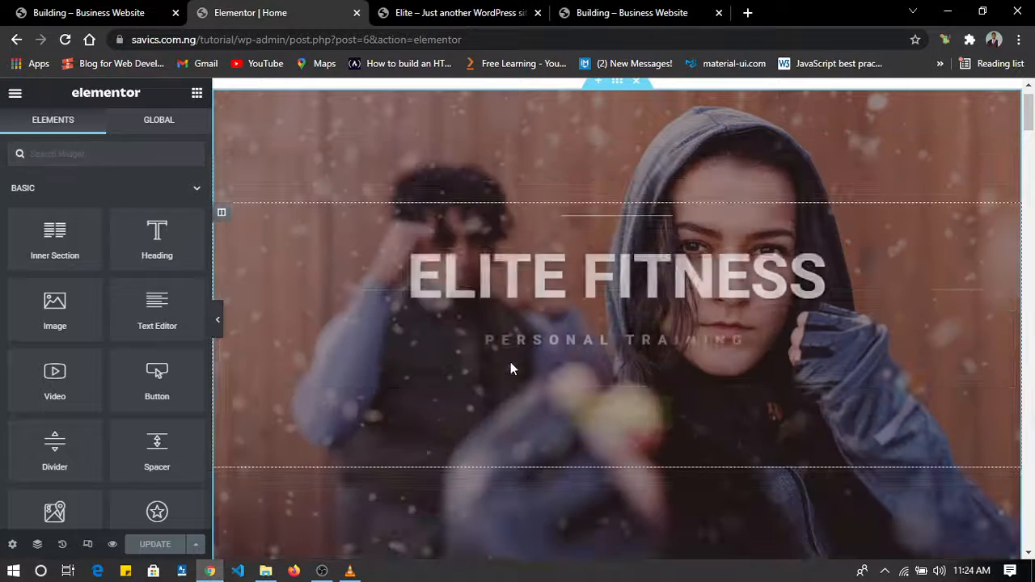
Add a Contact Form 7 widget to the empty column below the Let's chat! heading and assign the chat form to it.
scroll(511, 367, "down", 10)
scroll(511, 369, "down", 15)
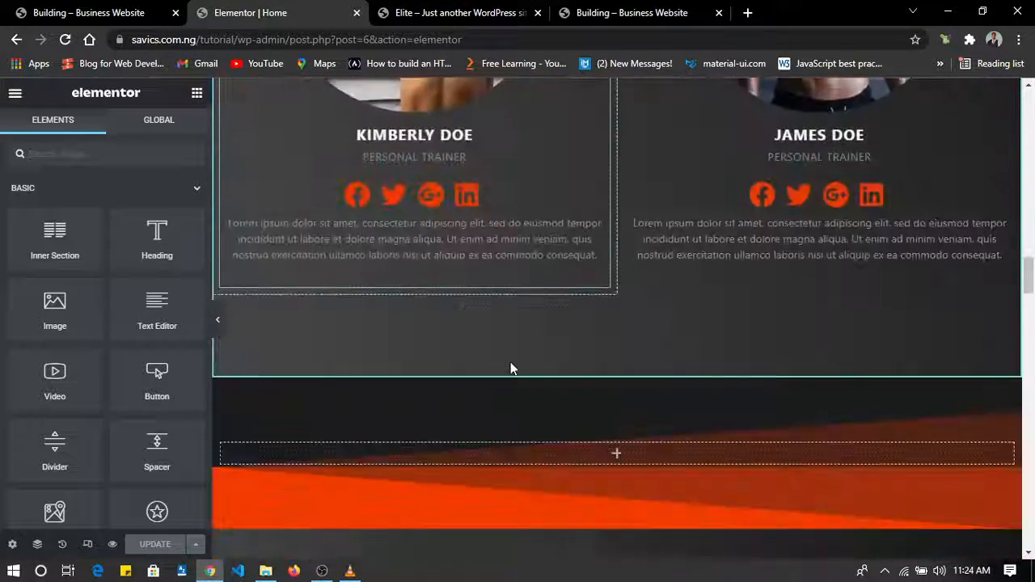
scroll(510, 369, "down", 15)
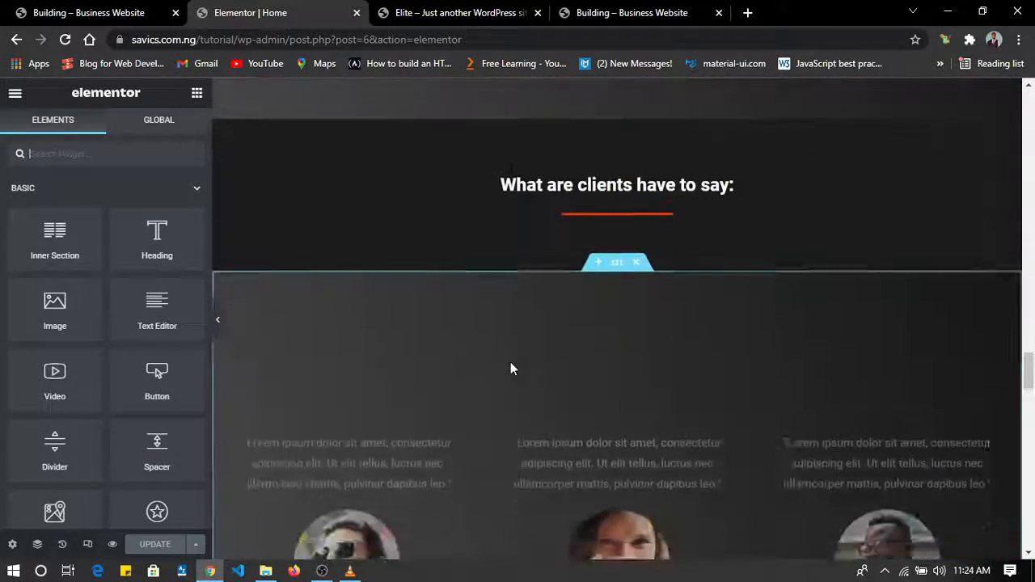
scroll(510, 369, "down", 12)
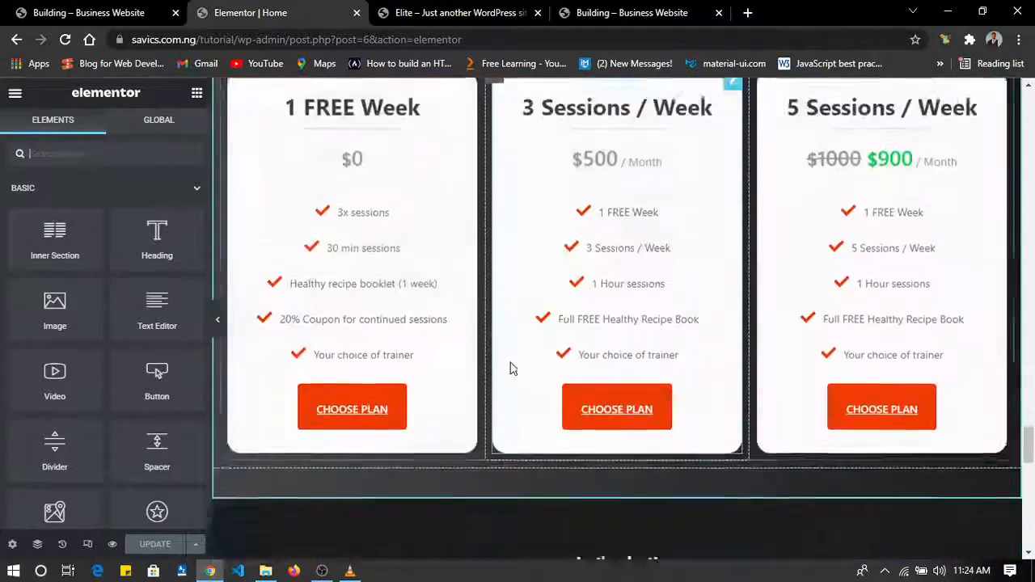
scroll(643, 425, "down", 5)
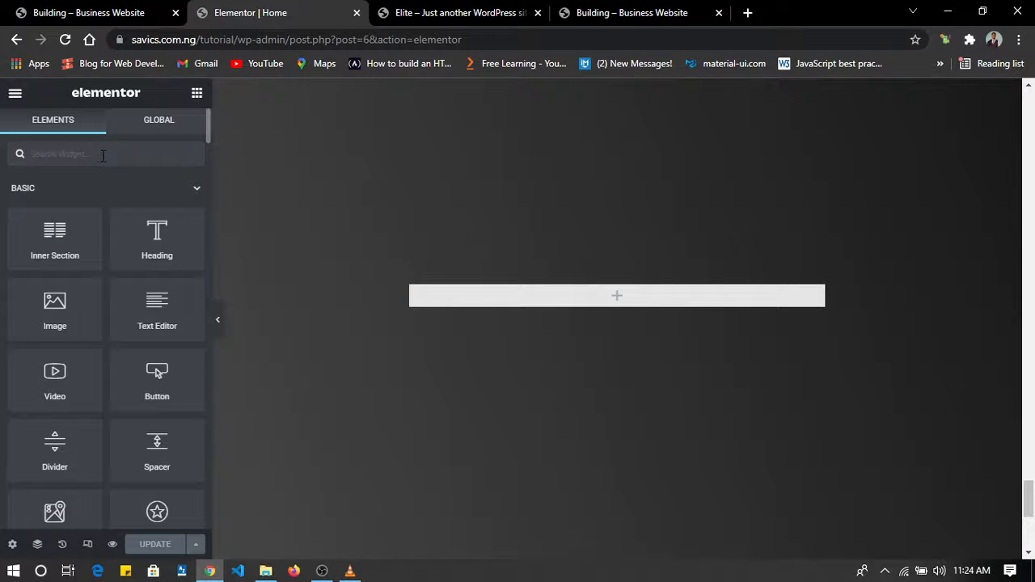
type("form")
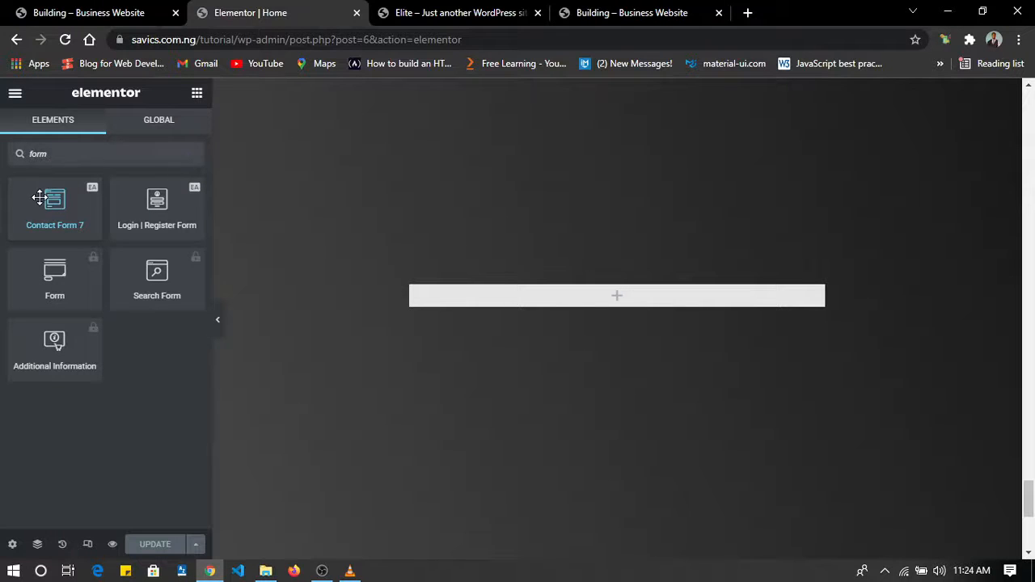
left_click_drag(39, 198, 601, 293)
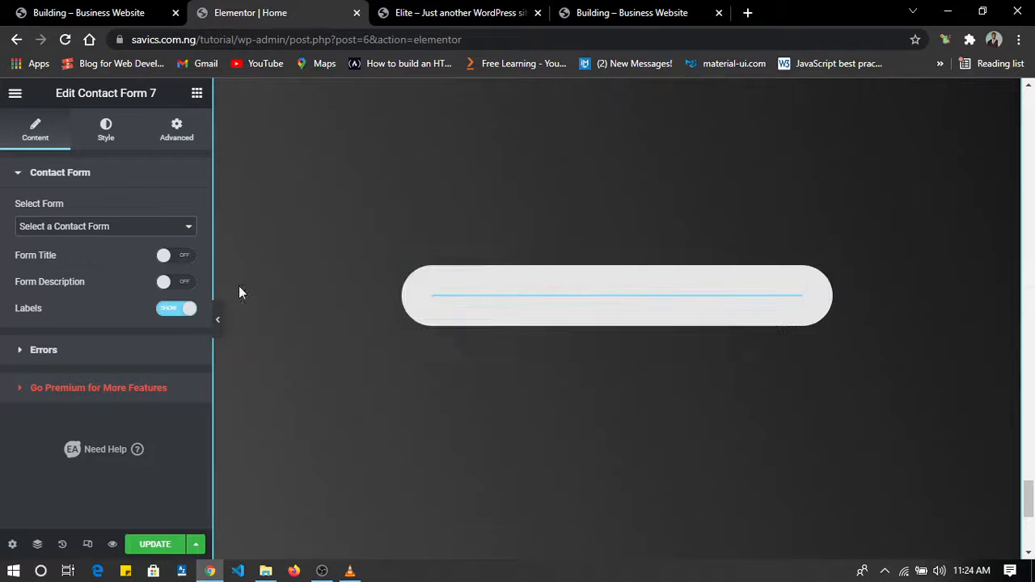
left_click(100, 229)
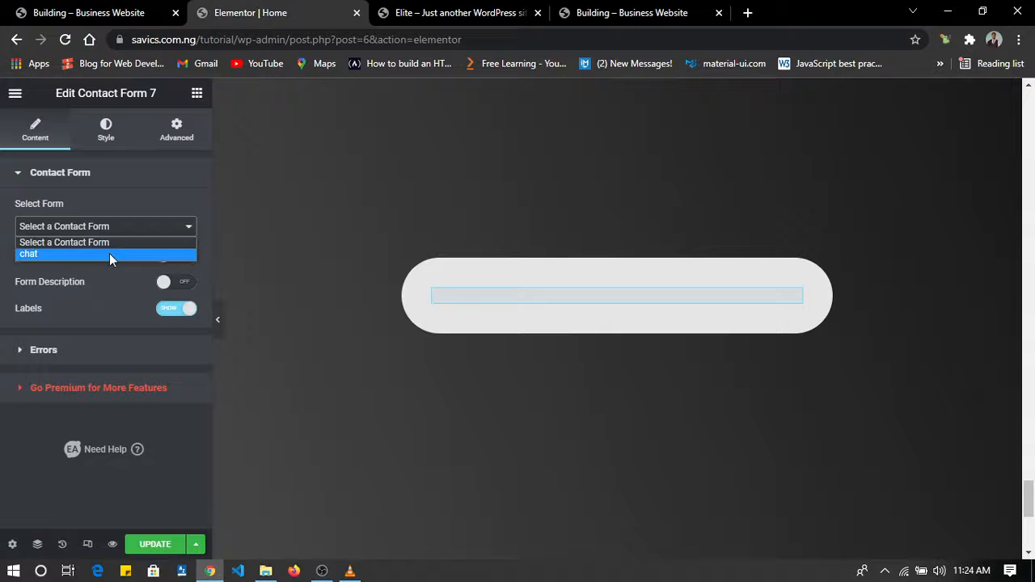
left_click(109, 255)
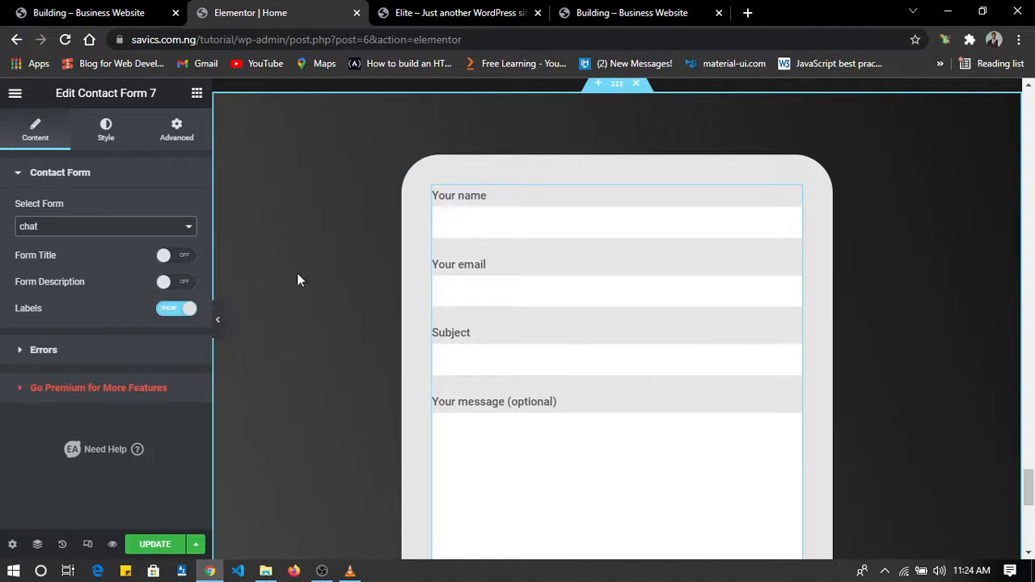
Try out the form title "Chat" on the contact form widget and turn the title off again.
left_click(169, 257)
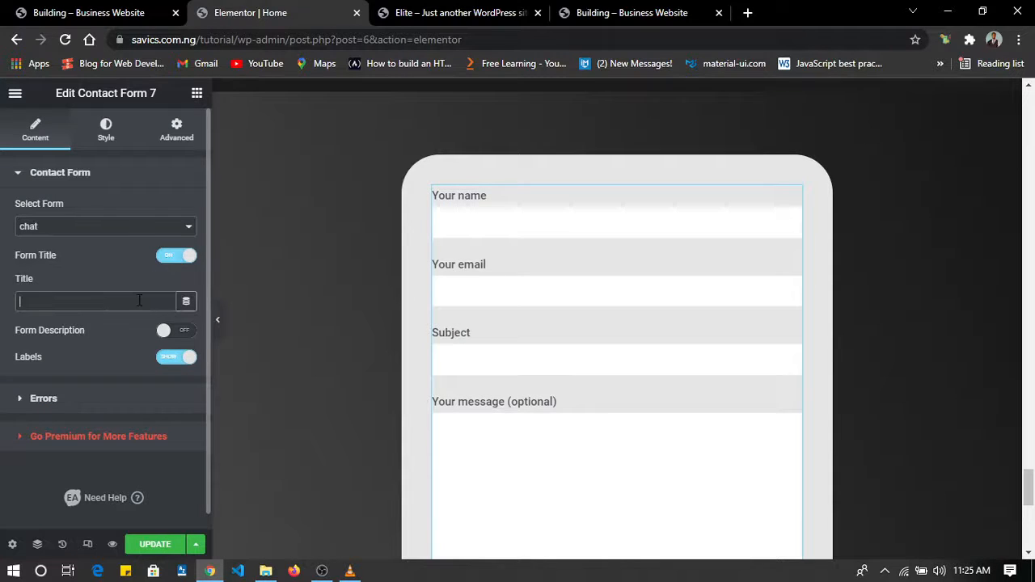
type("Chat")
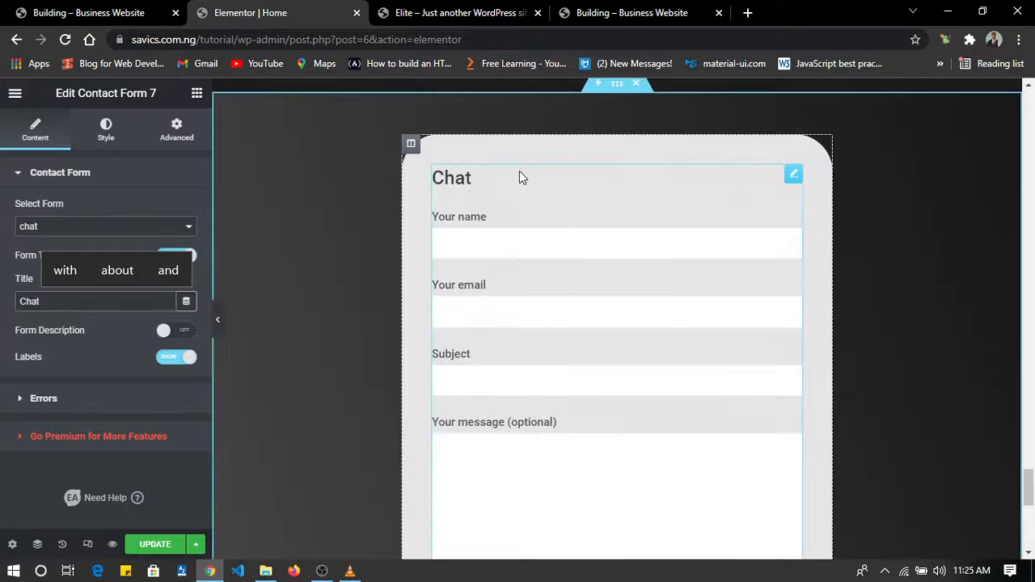
left_click(192, 256)
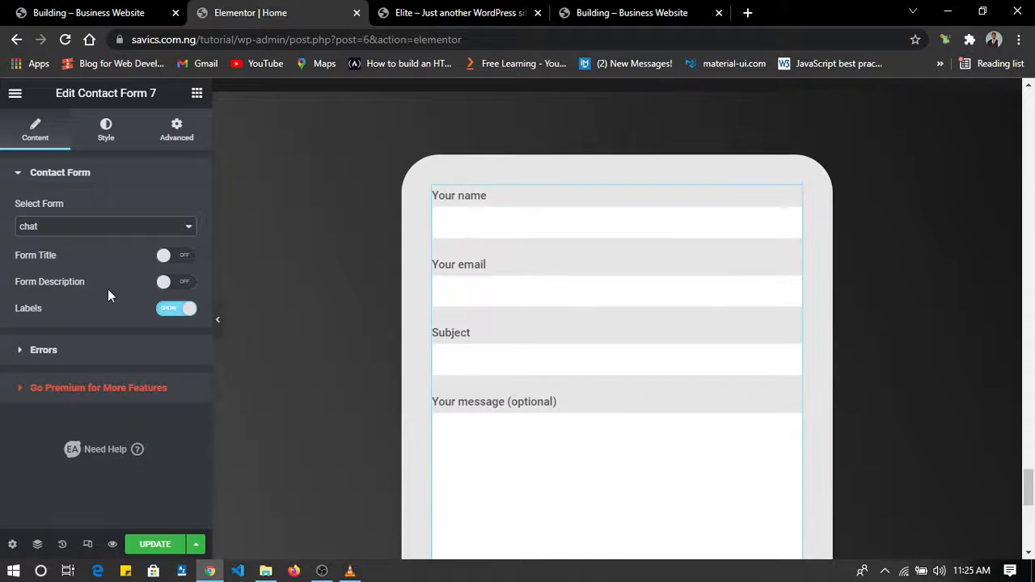
Try out the form description "This is a chat form" on the widget and turn the description off again.
left_click(169, 283)
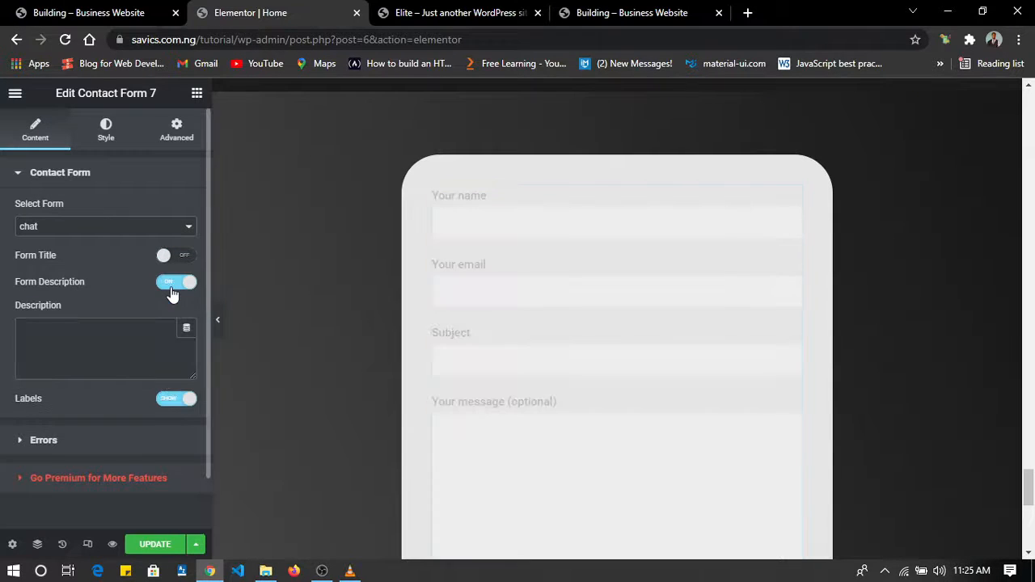
left_click(138, 346)
type("This is a")
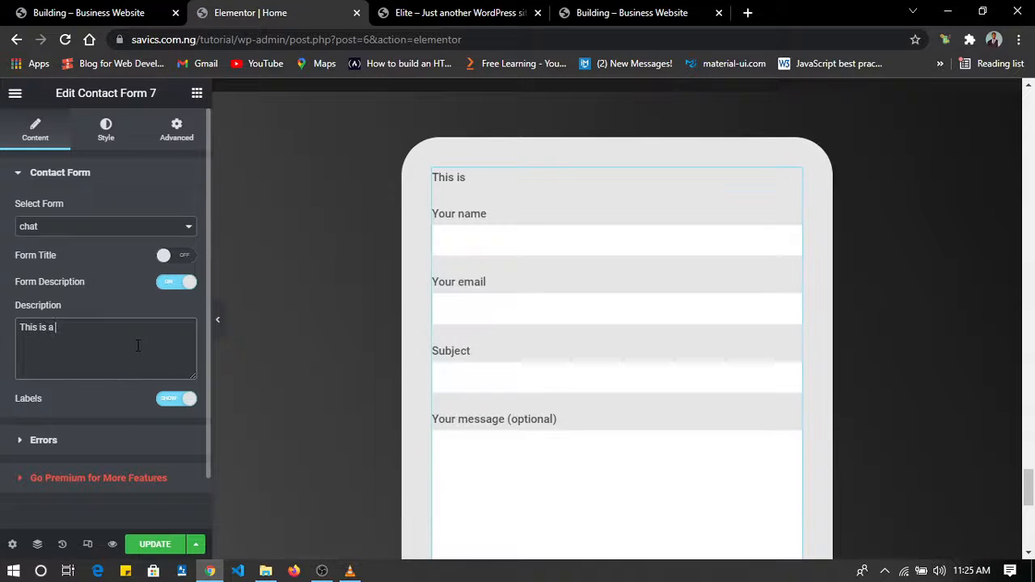
type(" chat fo")
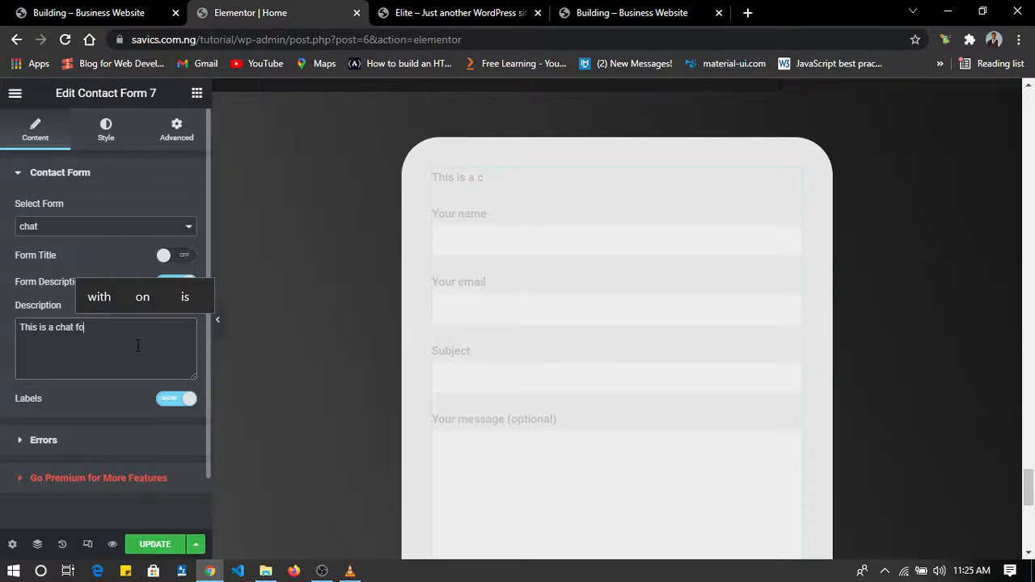
type("rm")
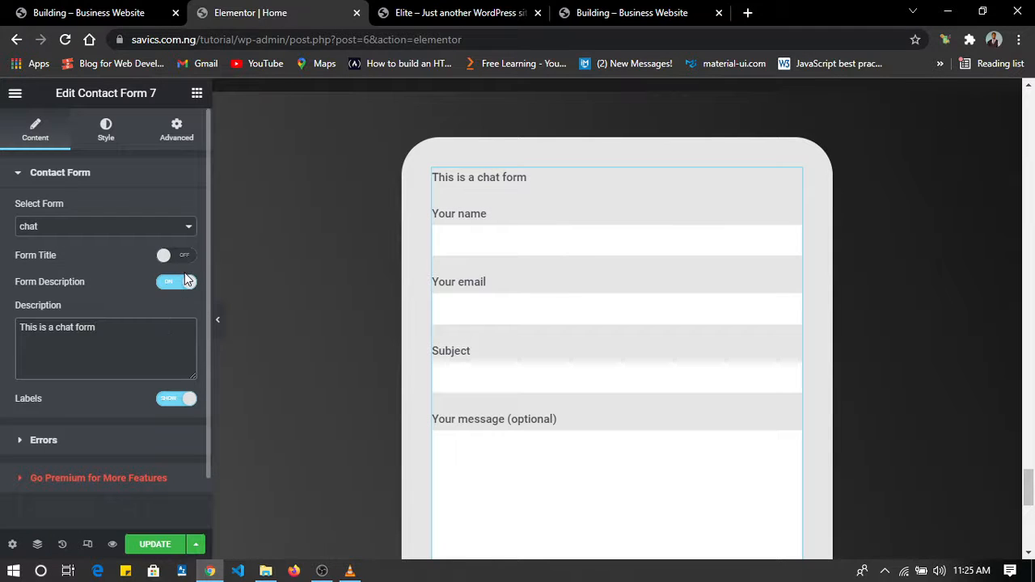
left_click(186, 283)
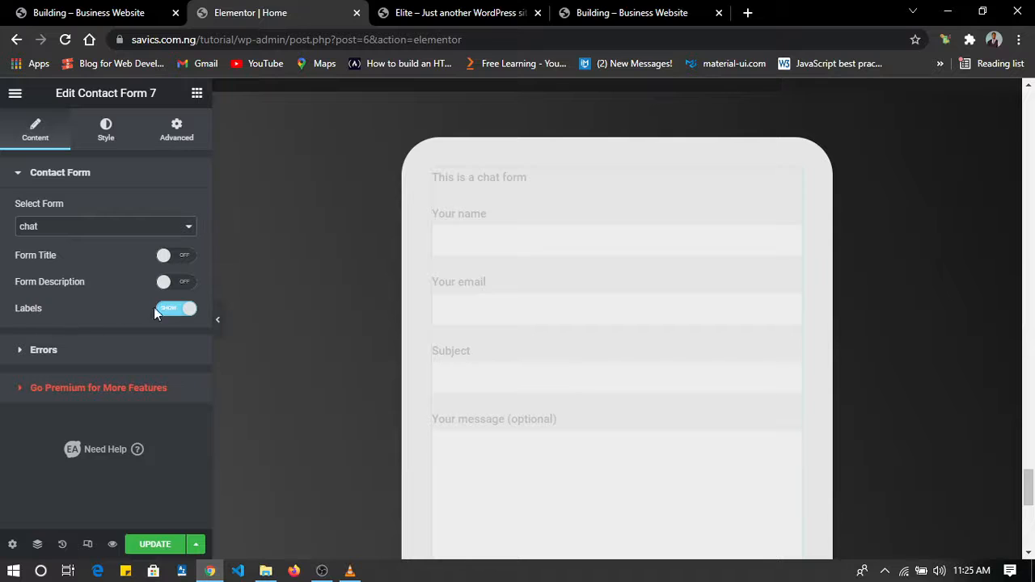
Test hiding the contact form's labels twice and leave them shown.
left_click(174, 311)
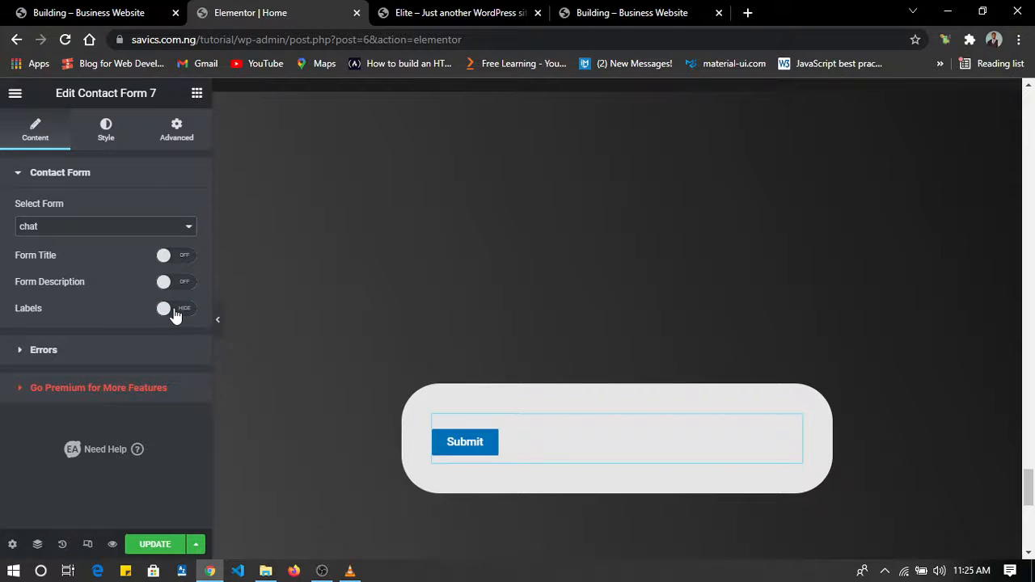
left_click(174, 311)
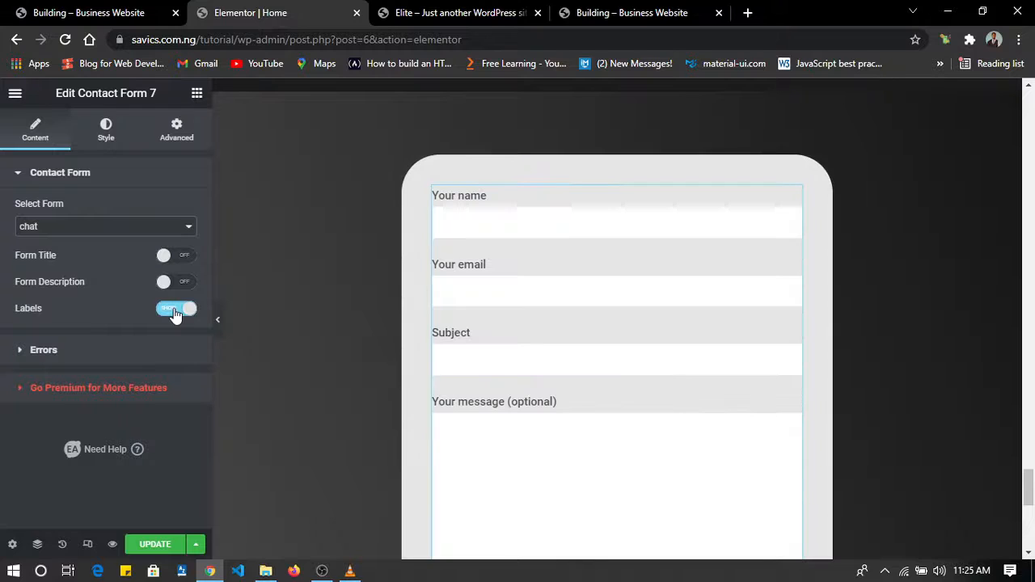
left_click(175, 312)
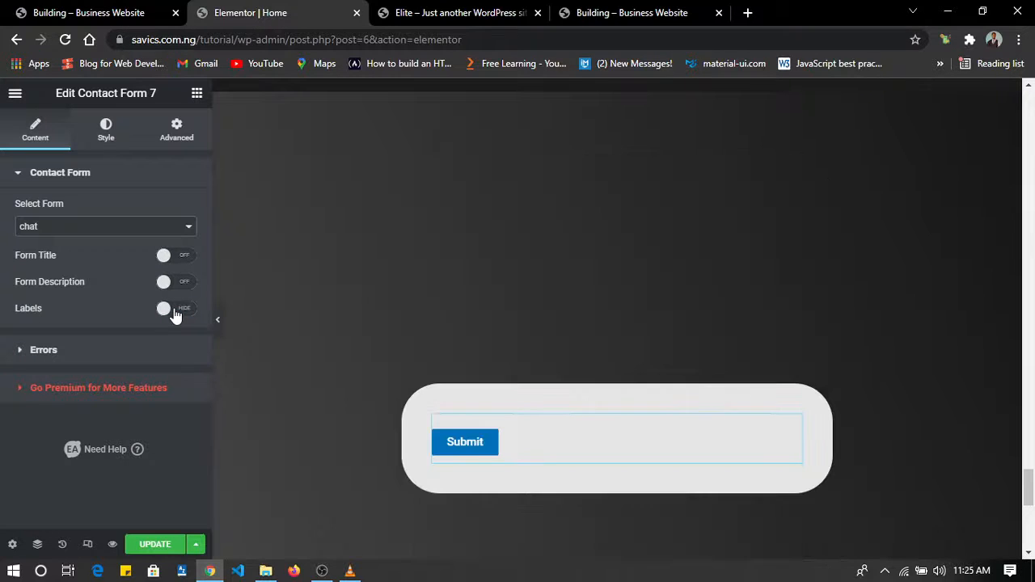
left_click(177, 313)
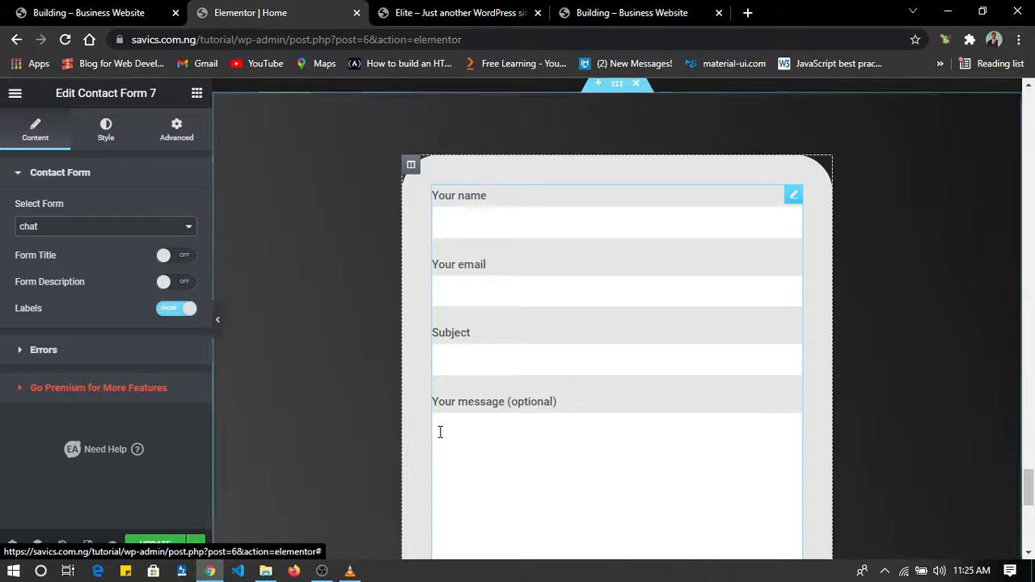
Examine the contact form in the Let's chat! section from the heading down to the Submit button.
scroll(439, 429, "down", 5)
scroll(442, 438, "up", 2)
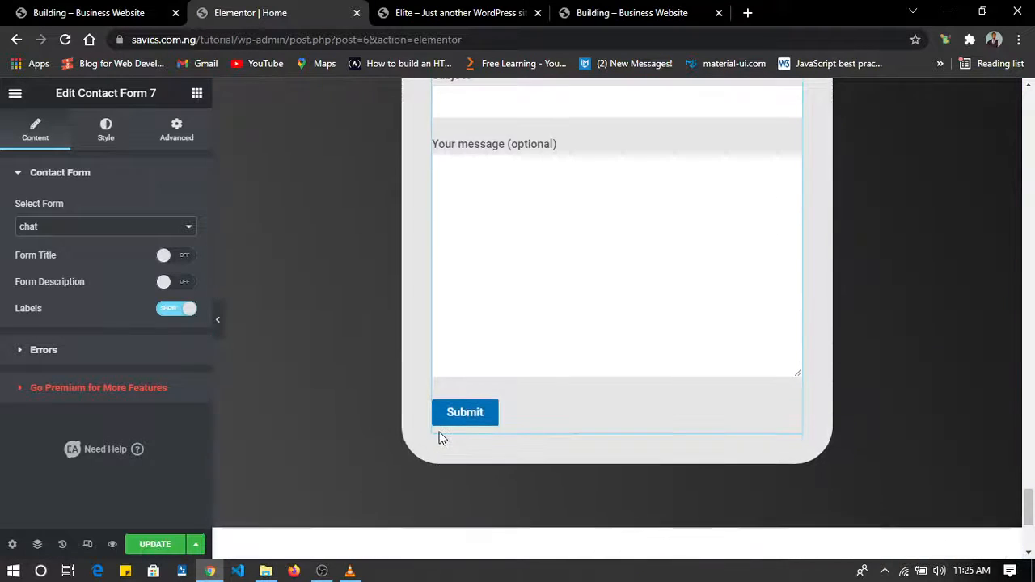
scroll(442, 438, "down", 2)
scroll(441, 438, "up", 3)
scroll(439, 432, "up", 3)
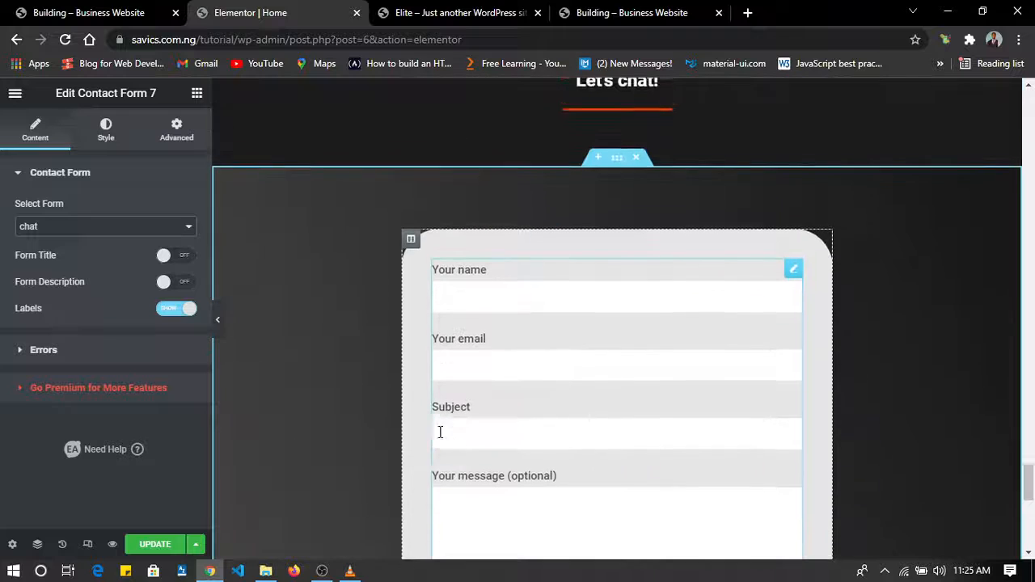
scroll(472, 494, "down", 3)
scroll(603, 433, "up", 3)
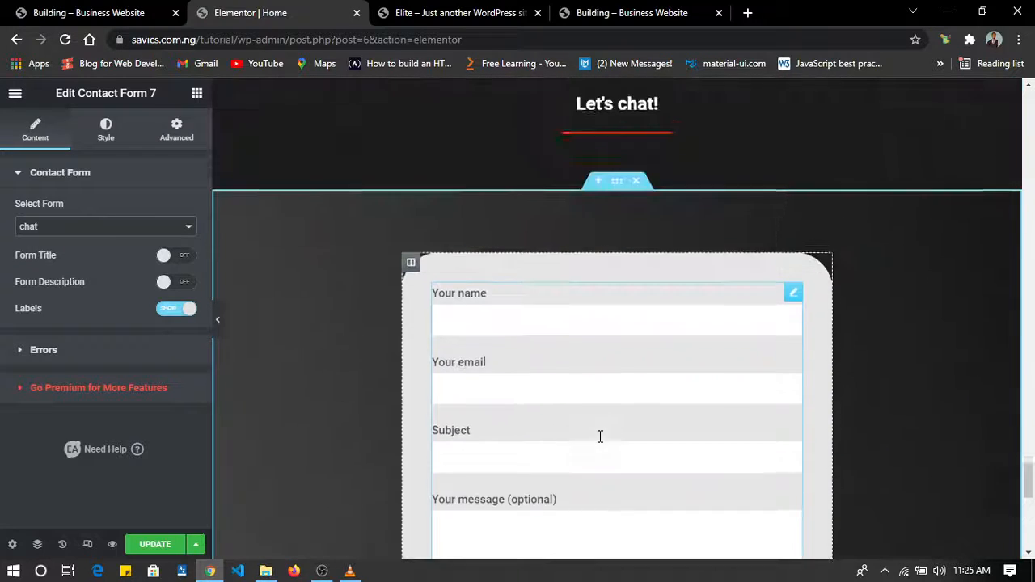
Try a red #BA2525 classic background on the contact form's container and clear the color again.
left_click(106, 131)
scroll(164, 301, "down", 3)
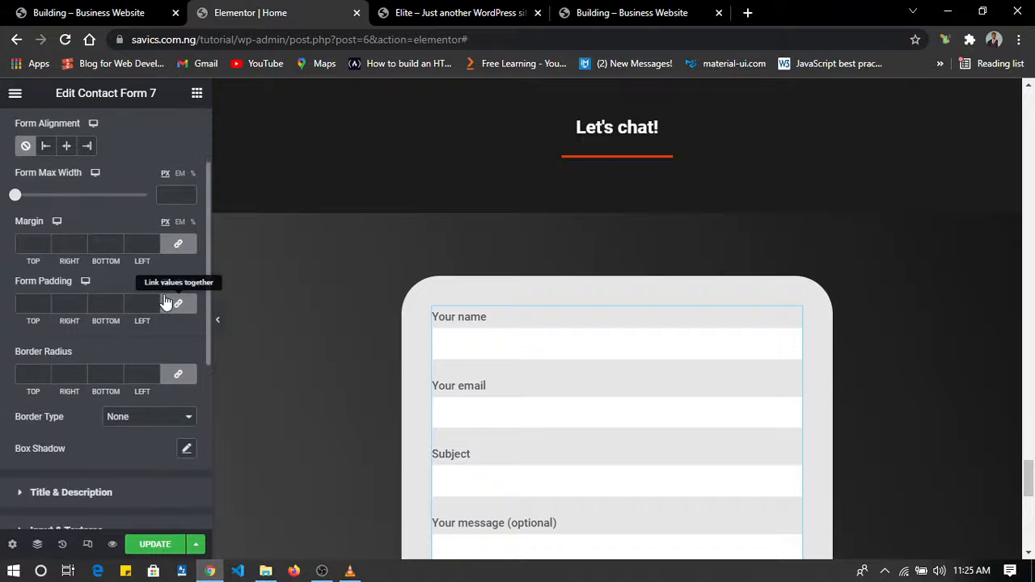
scroll(95, 274, "down", 3)
scroll(95, 274, "up", 4)
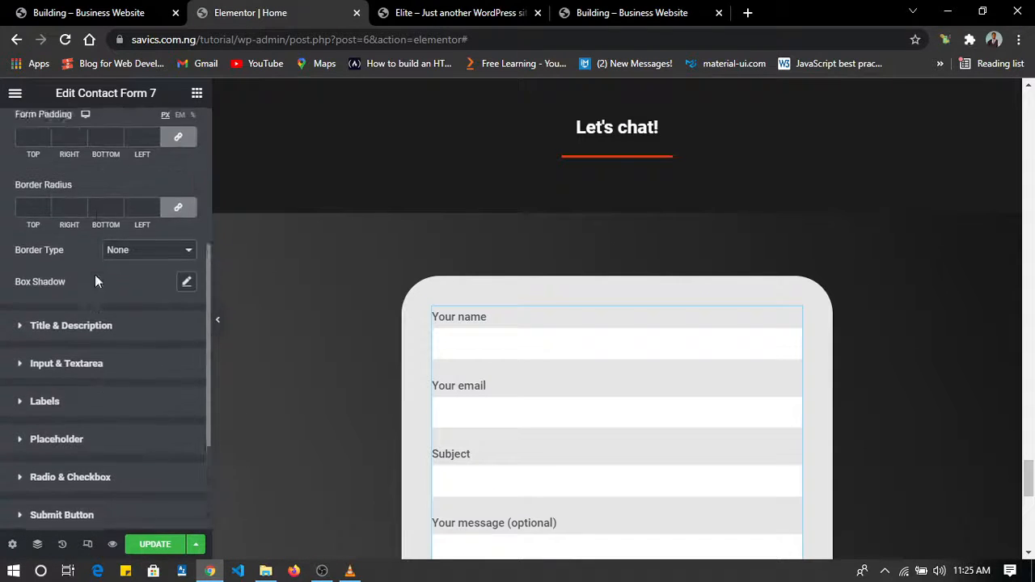
scroll(94, 274, "up", 1)
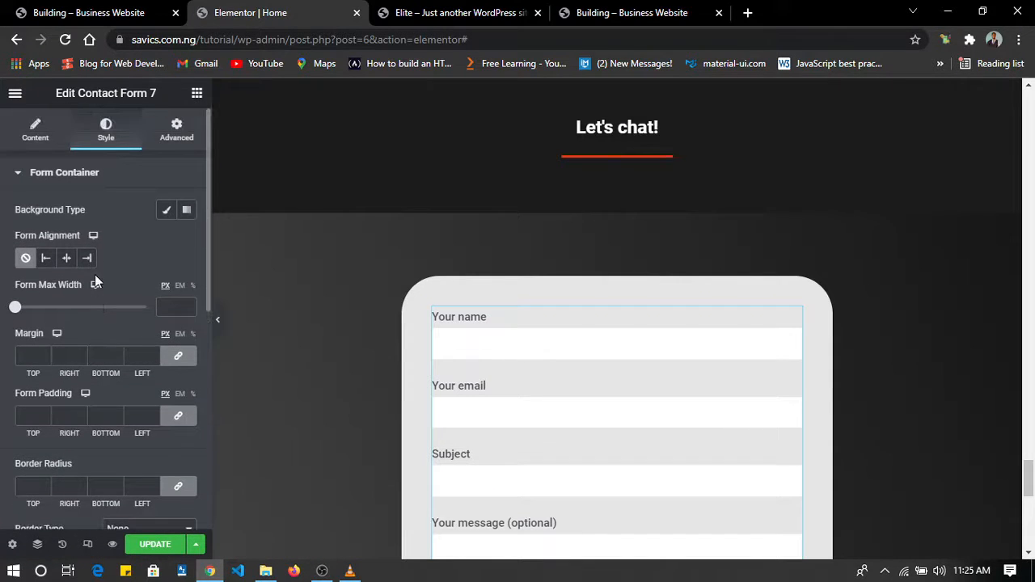
left_click(166, 212)
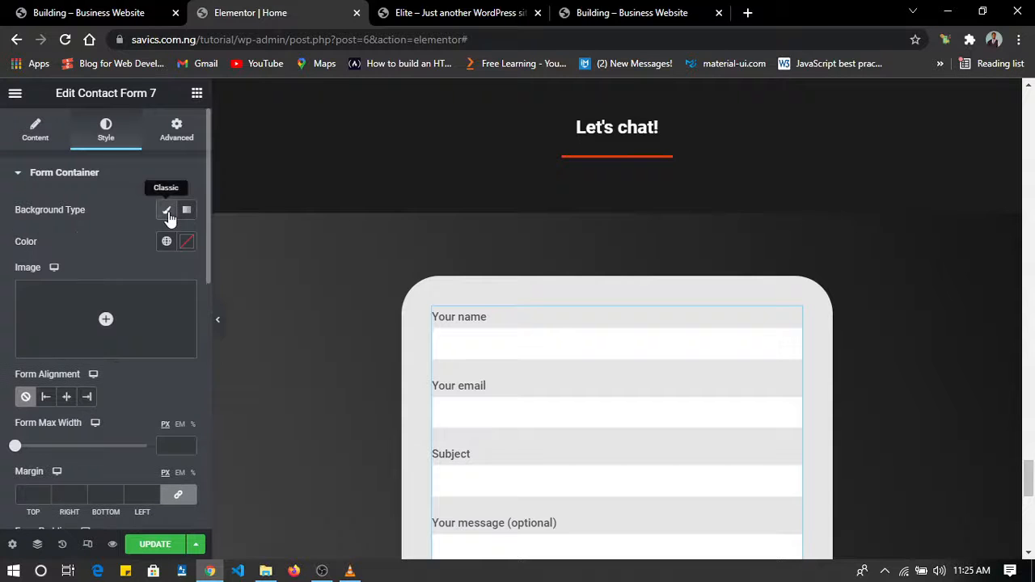
left_click(166, 241)
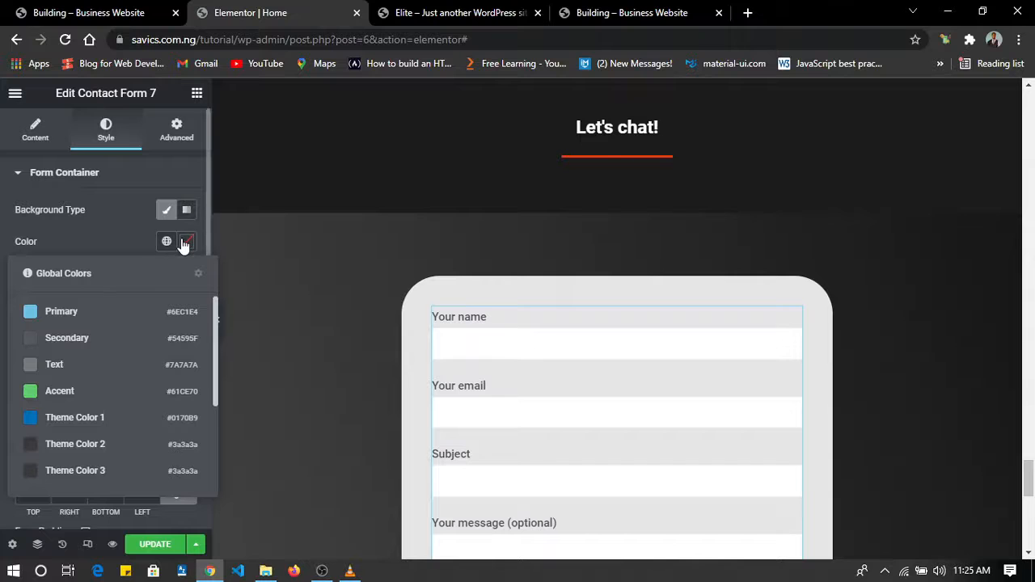
left_click(187, 241)
left_click_drag(130, 337, 243, 331)
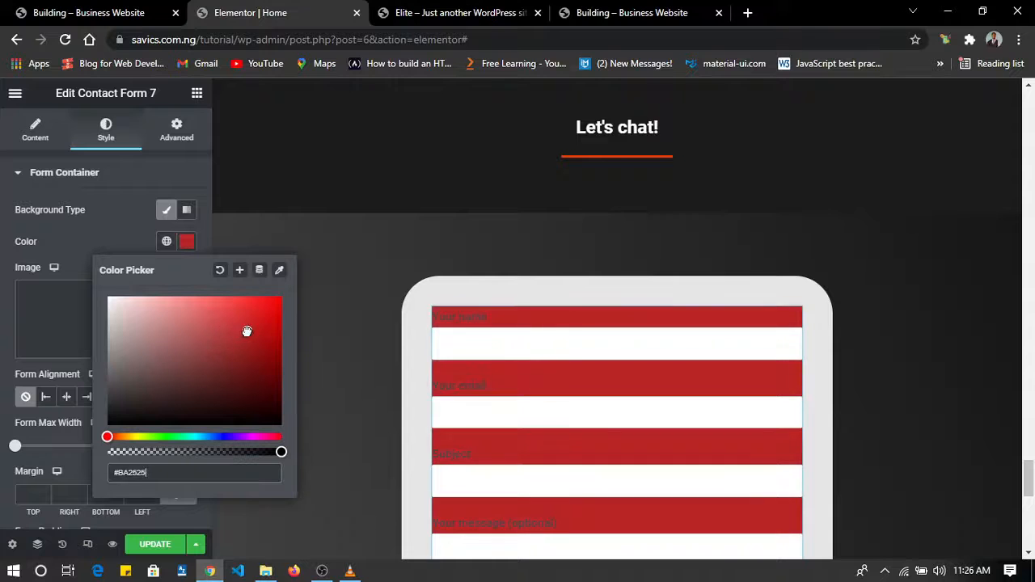
left_click(220, 269)
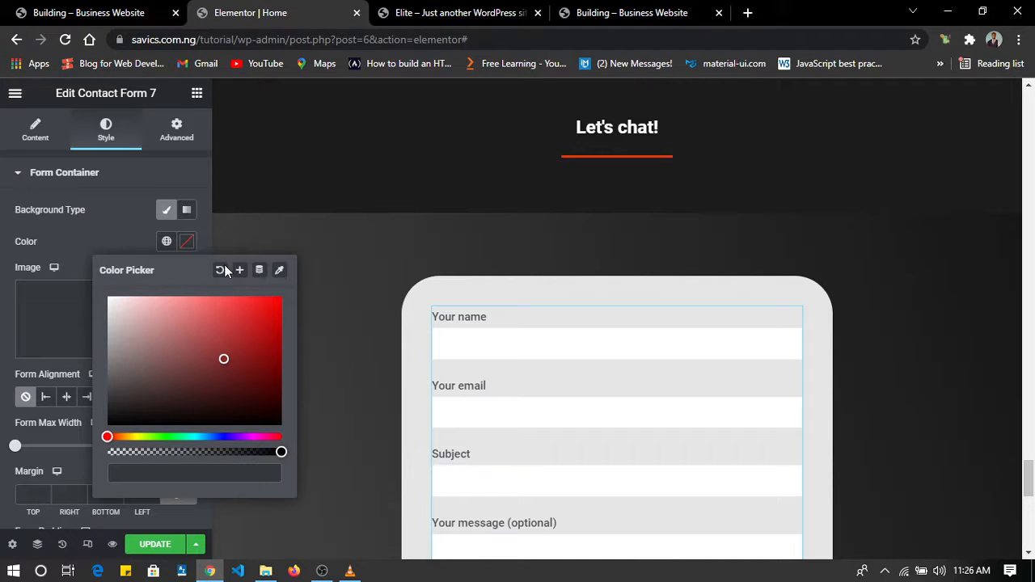
left_click(111, 231)
Examine the form container's spacing and border options and the title and description style options.
scroll(110, 230, "down", 1)
scroll(110, 231, "up", 1)
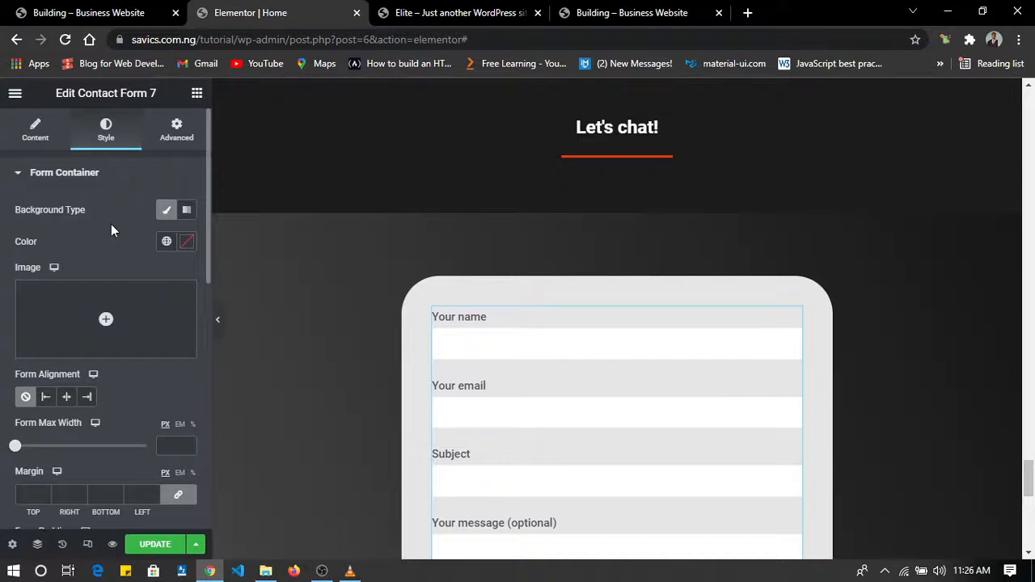
scroll(110, 224, "down", 5)
scroll(111, 224, "down", 3)
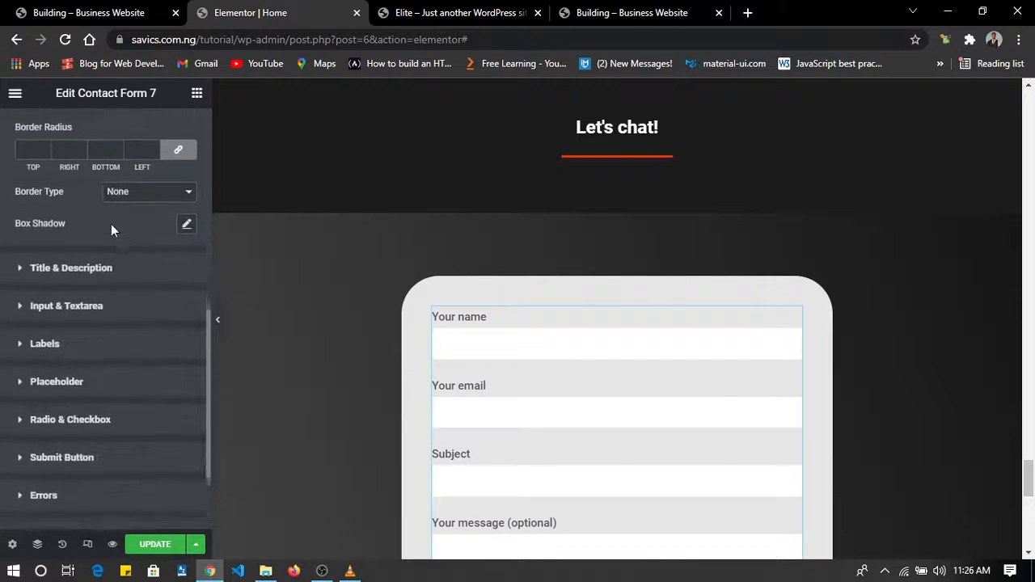
scroll(134, 233, "up", 2)
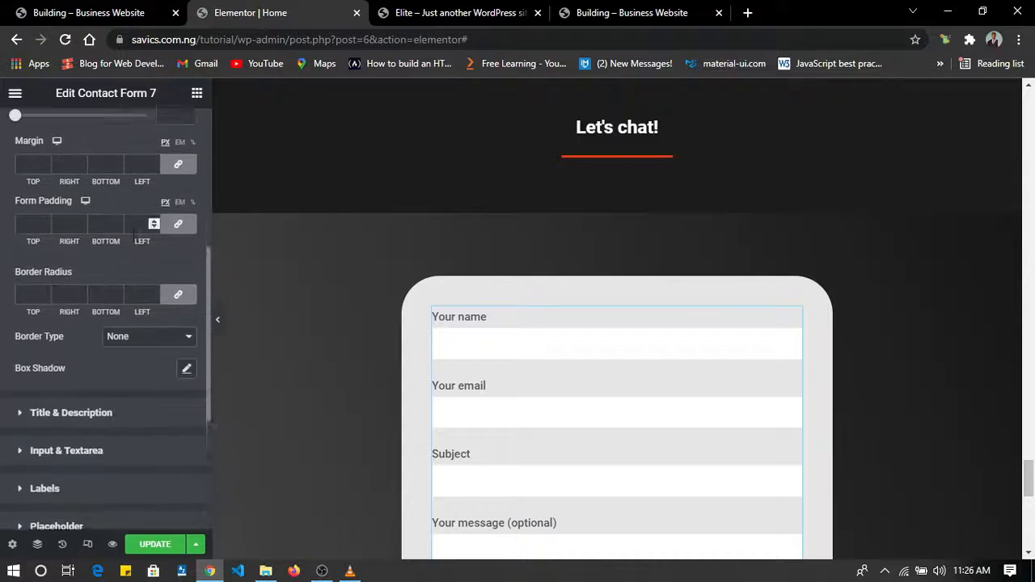
scroll(133, 232, "down", 3)
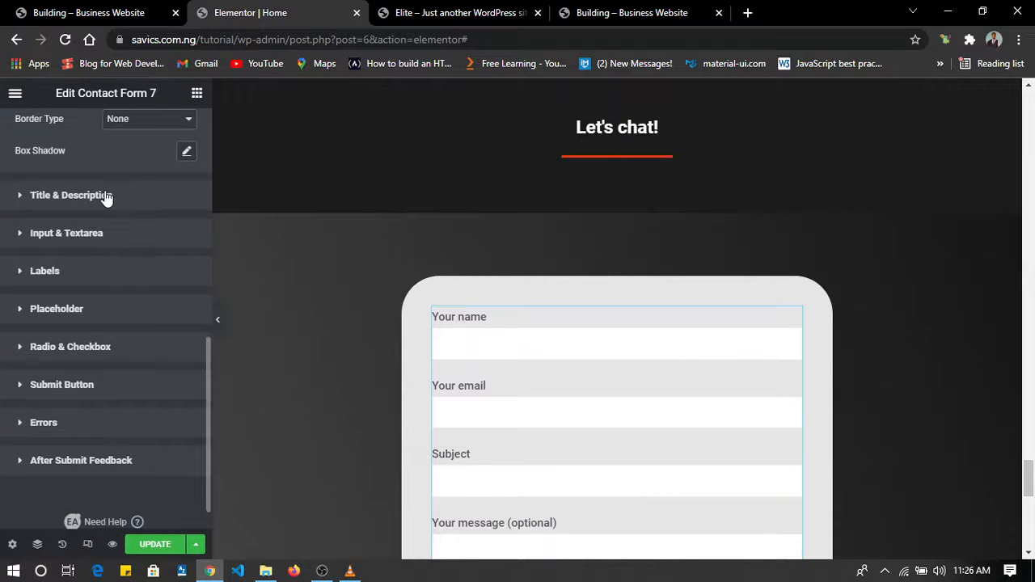
left_click(104, 195)
scroll(105, 190, "down", 1)
scroll(104, 190, "up", 1)
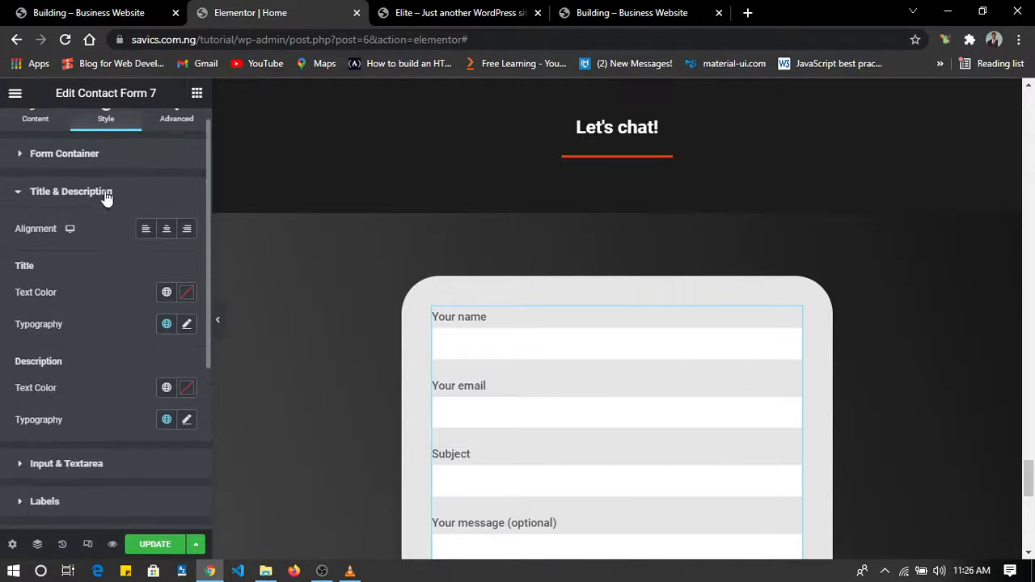
left_click(100, 192)
scroll(100, 190, "down", 1)
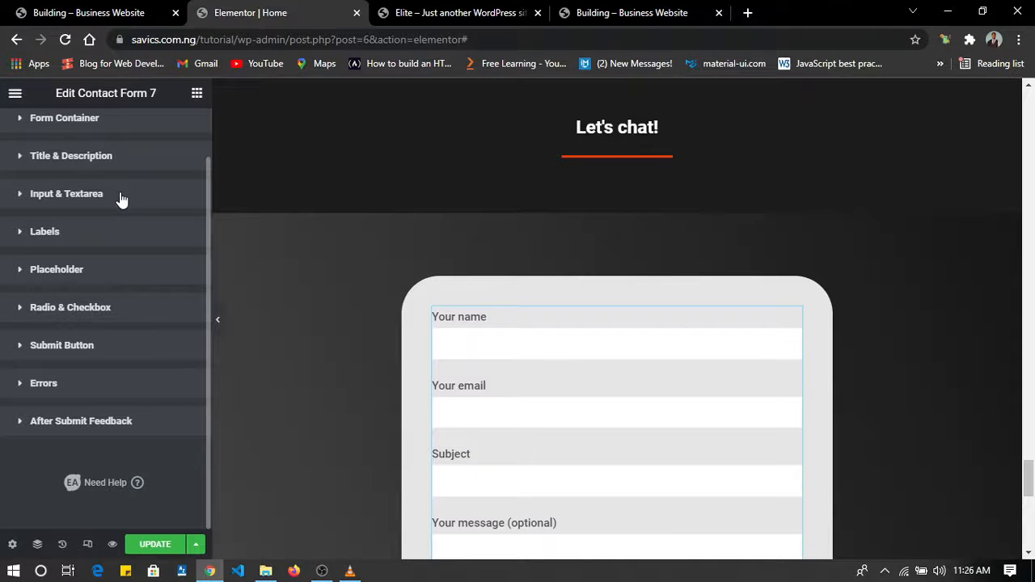
Enter the sample text "sdsdsds" in the Your name field and set the input and textarea background to the global Secondary color.
left_click(120, 198)
scroll(95, 291, "down", 1)
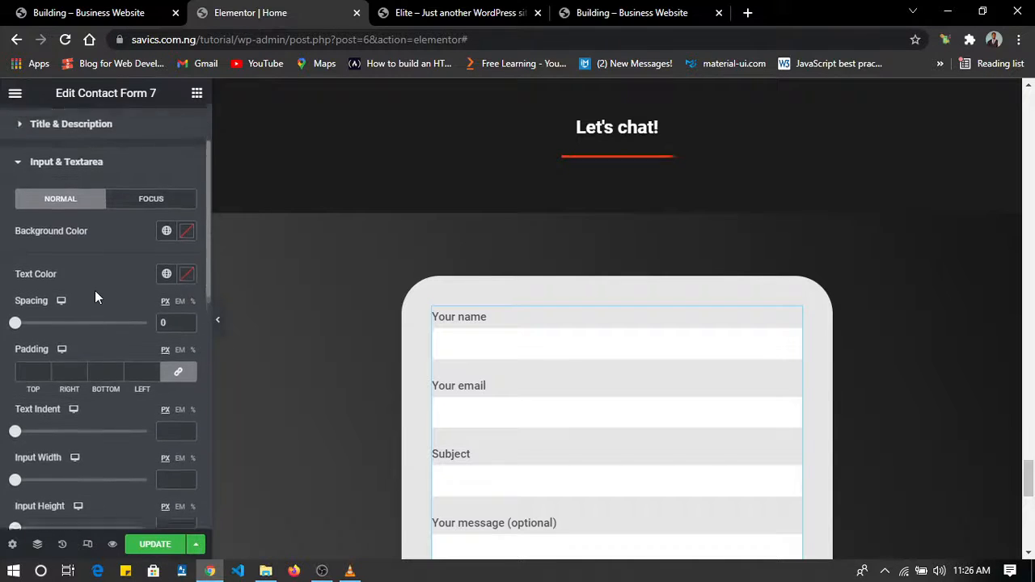
left_click(497, 349)
type("sdsdsds")
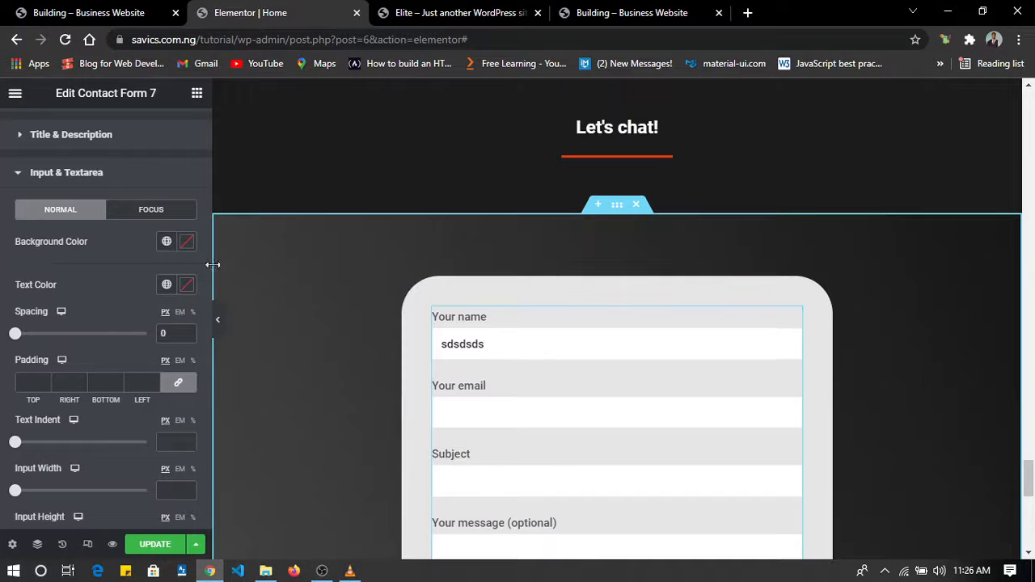
left_click(165, 241)
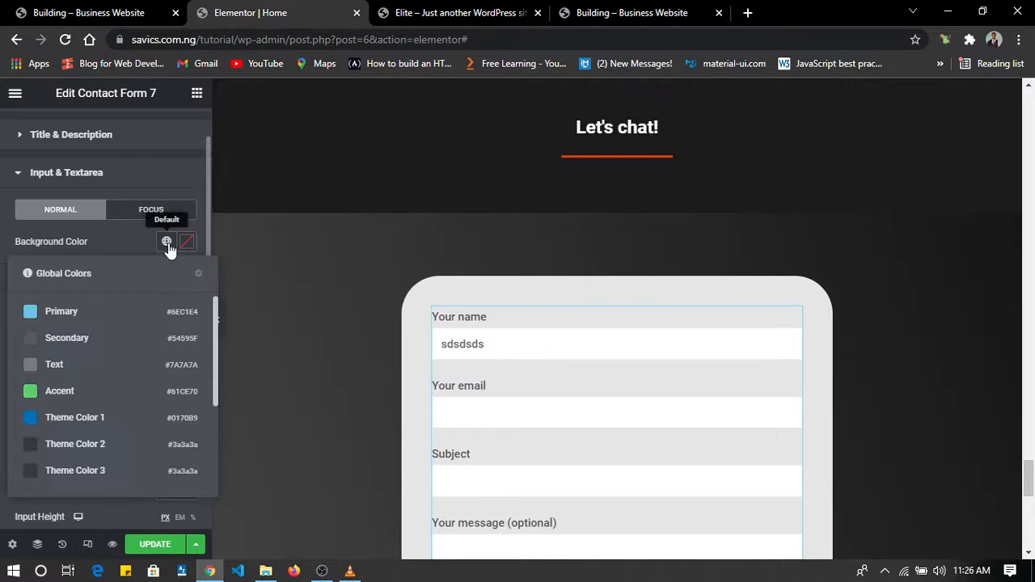
left_click(84, 339)
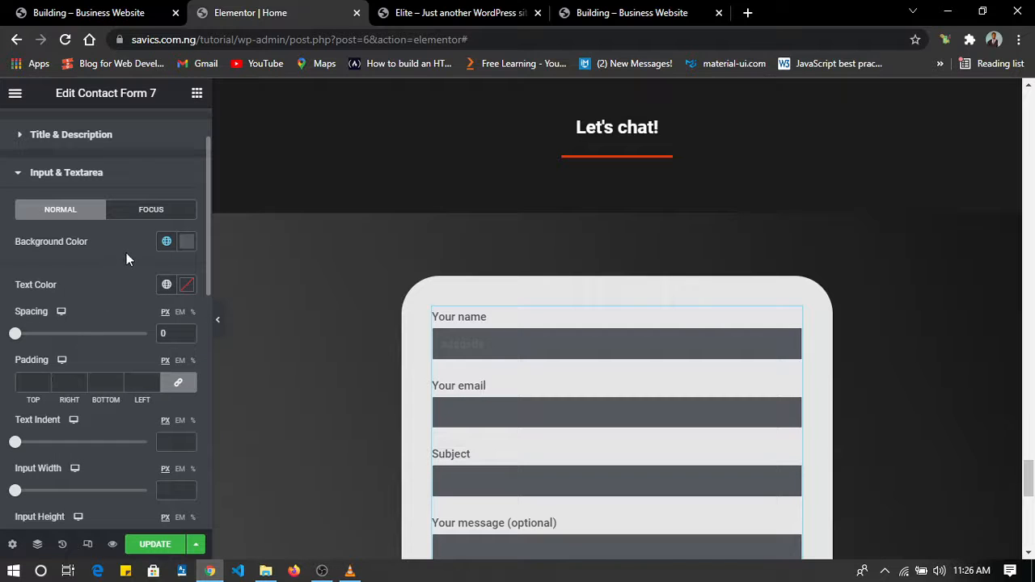
Set the text color of the form's inputs and textarea to white, #FFFFFF.
left_click(186, 286)
mouse_move(138, 358)
left_mouse_down()
mouse_move(74, 346)
mouse_move(52, 321)
left_mouse_up()
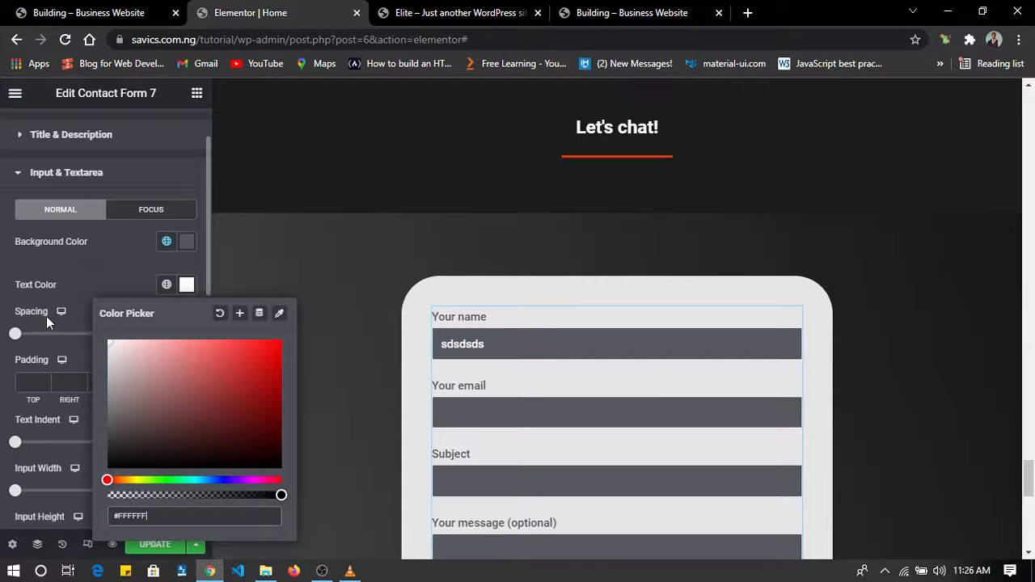
left_click(118, 263)
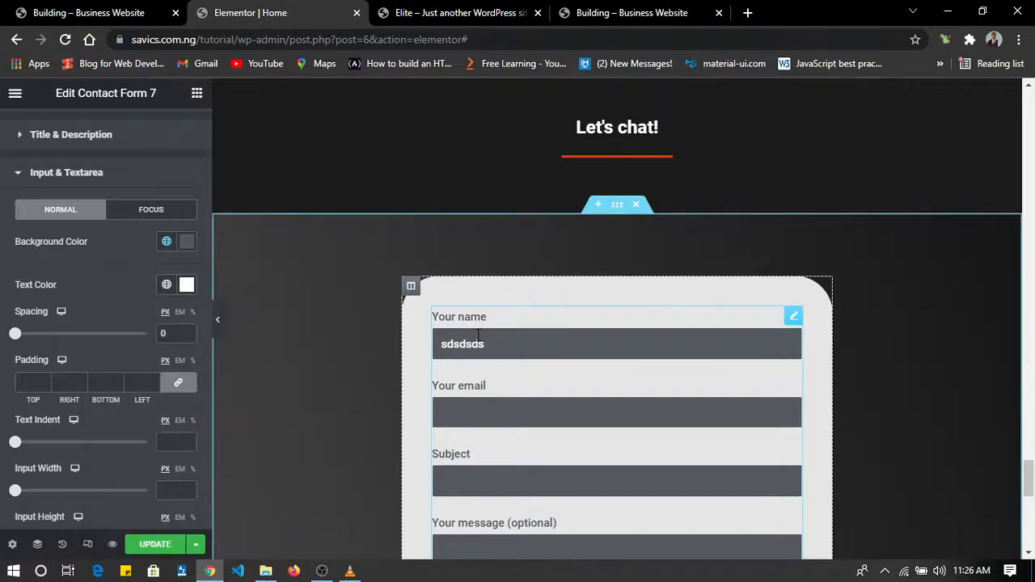
scroll(423, 370, "down", 3)
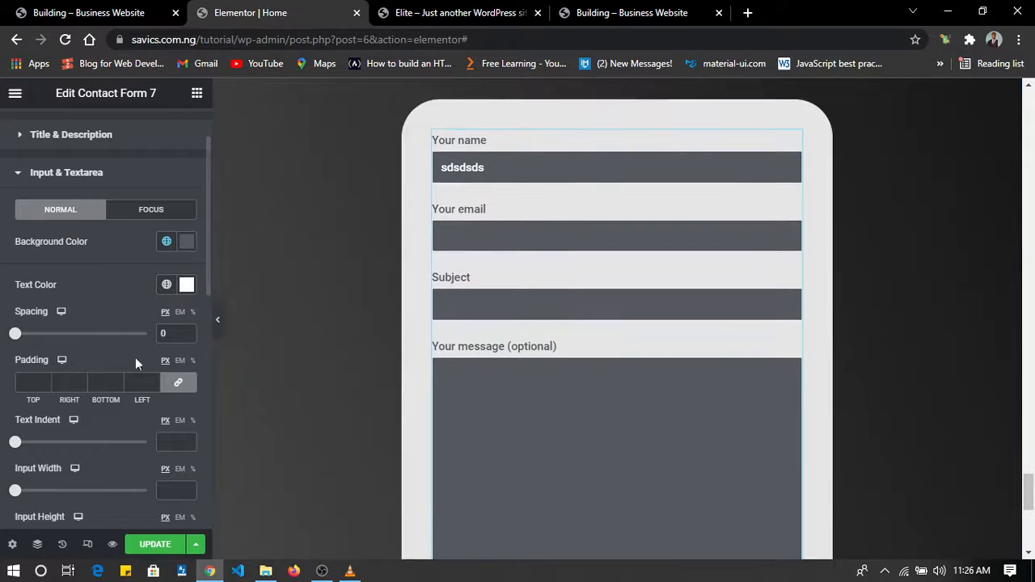
Examine the input and textarea size and border options and the label style options, including the label display choices.
scroll(99, 325, "down", 4)
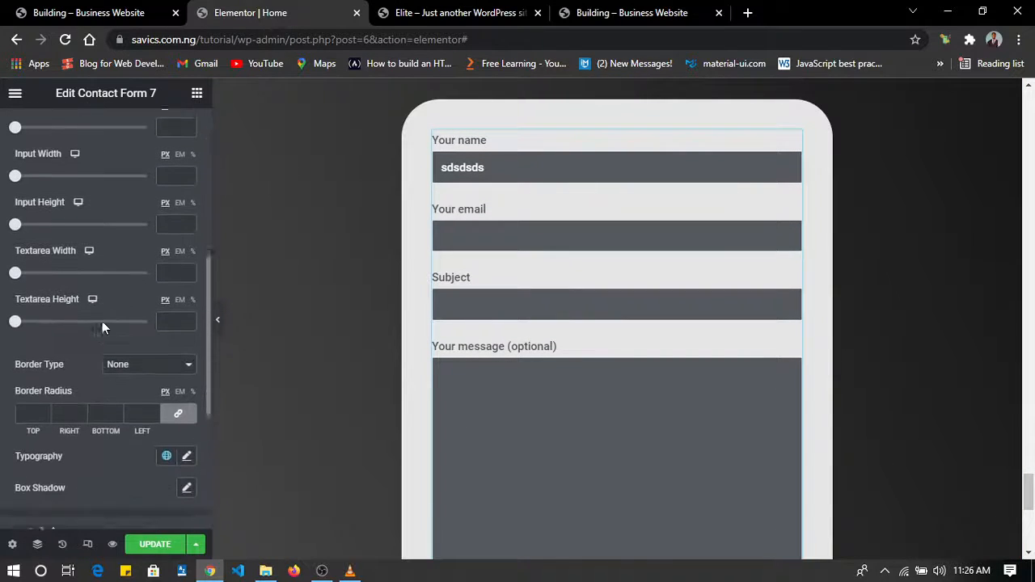
scroll(102, 324, "down", 3)
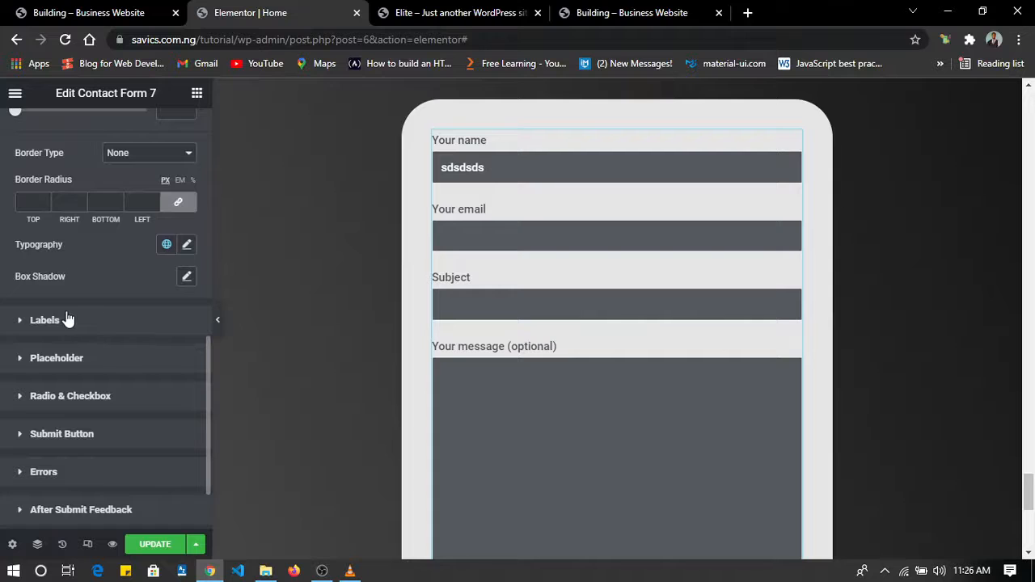
left_click(68, 320)
scroll(97, 307, "down", 1)
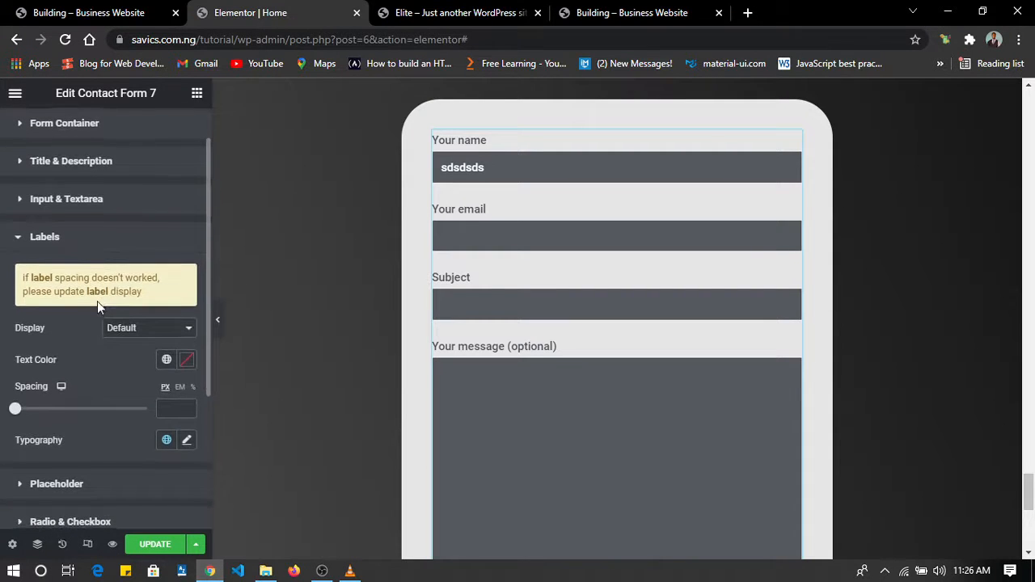
scroll(101, 307, "down", 1)
left_click(125, 318)
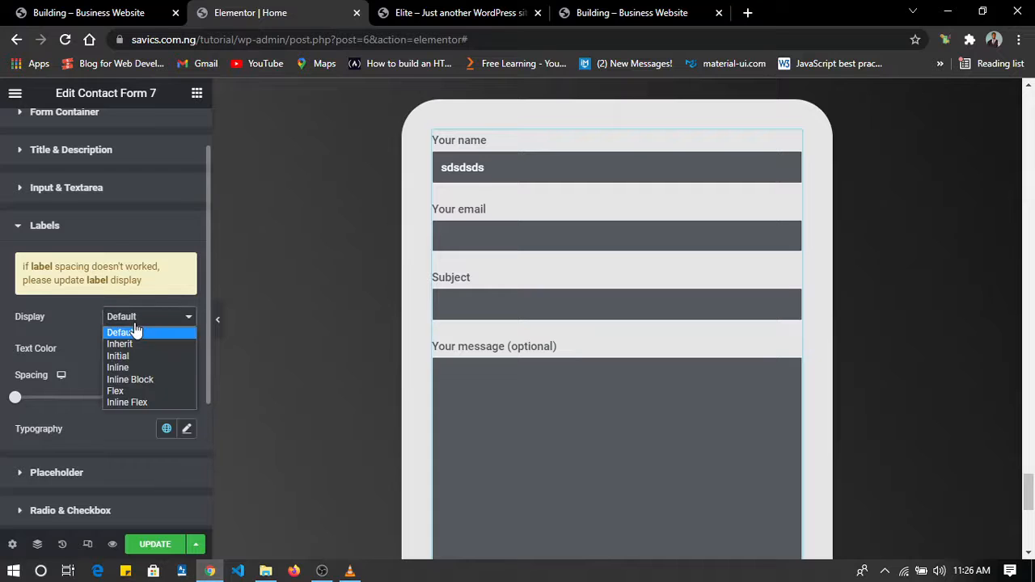
left_click(64, 319)
scroll(64, 319, "down", 1)
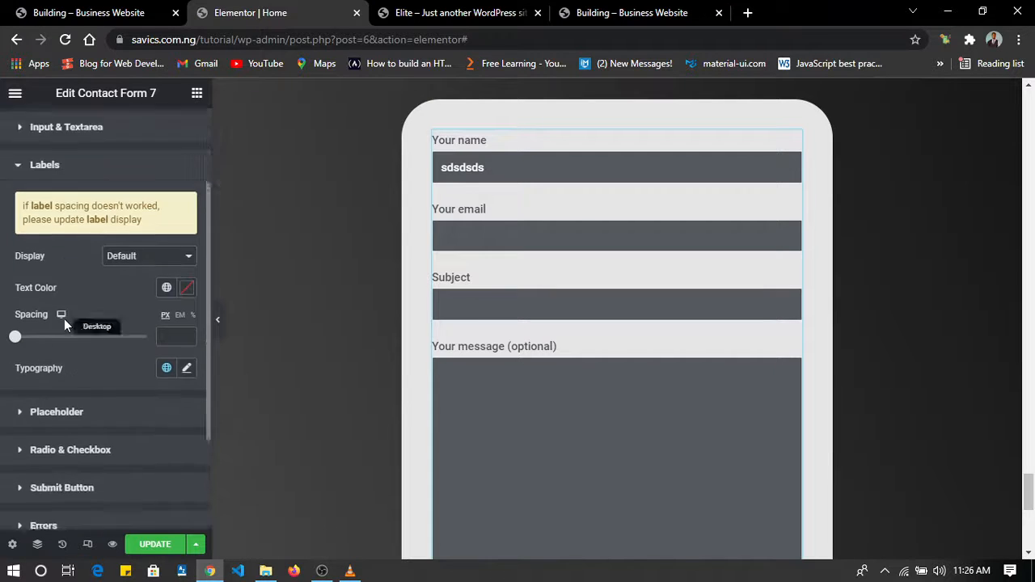
scroll(64, 319, "down", 2)
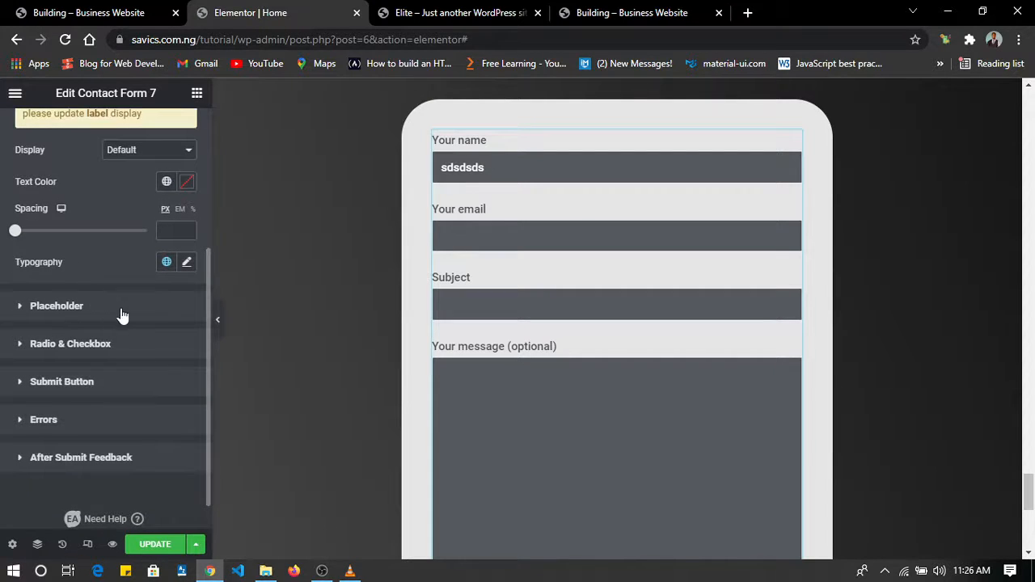
Set the form's placeholder text color to a near-white global theme color.
left_click(121, 309)
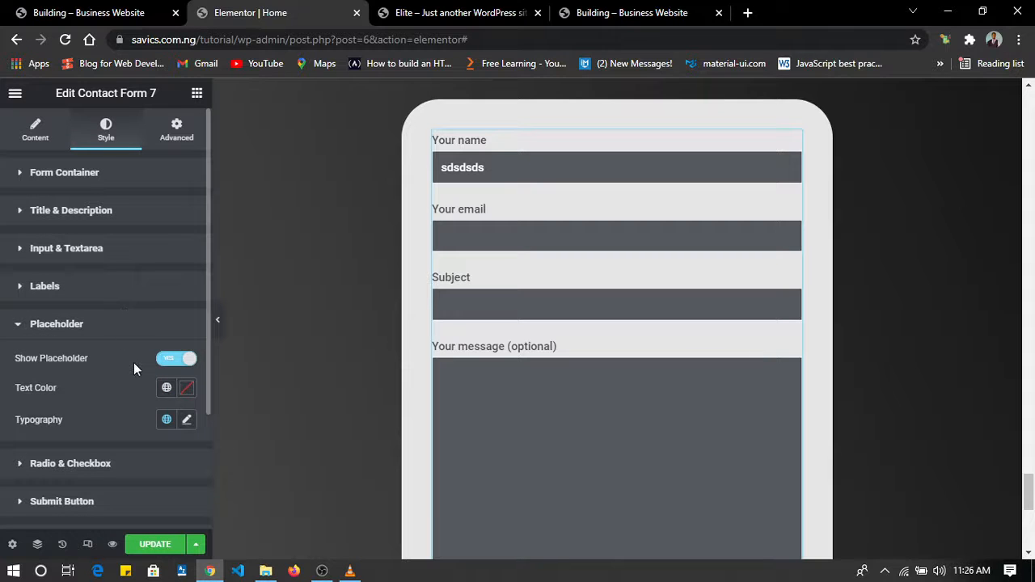
left_click(167, 390)
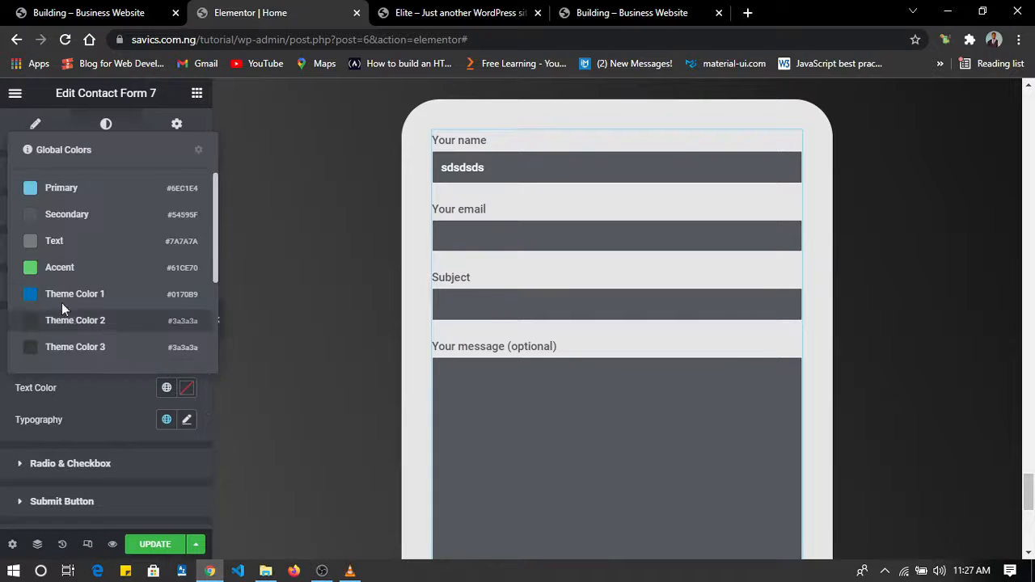
scroll(83, 328, "down", 2)
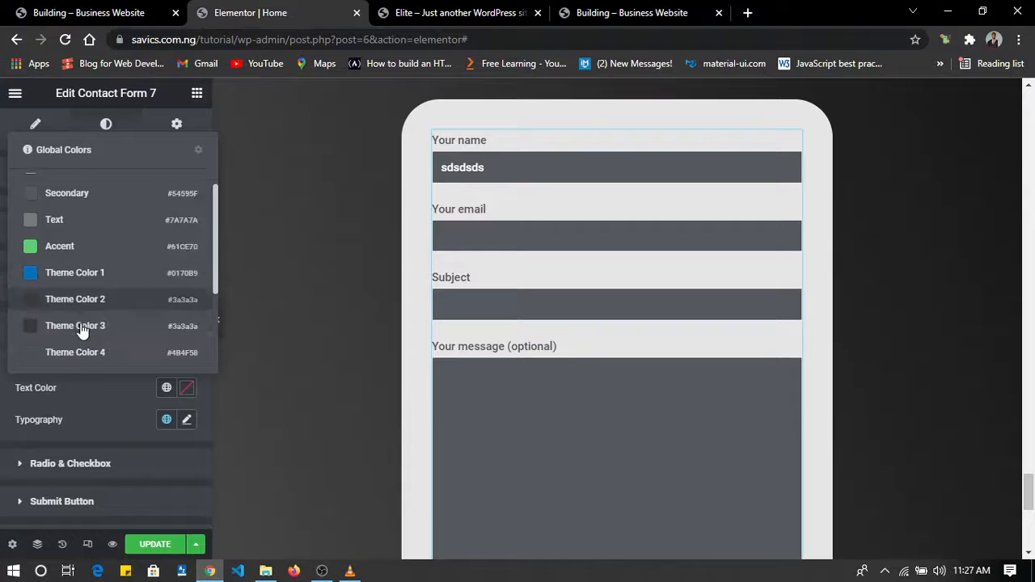
left_click(77, 299)
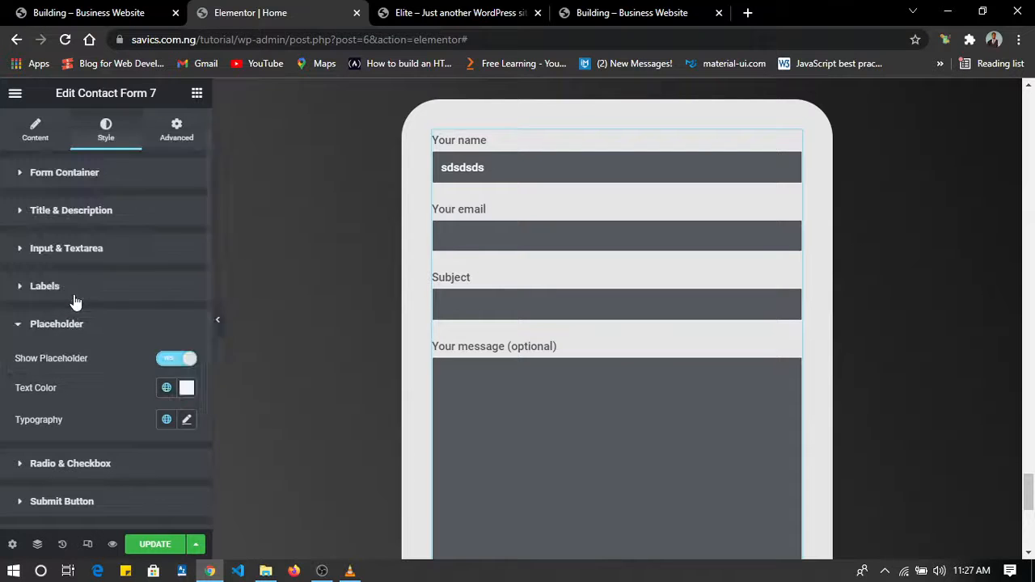
scroll(83, 358, "down", 3)
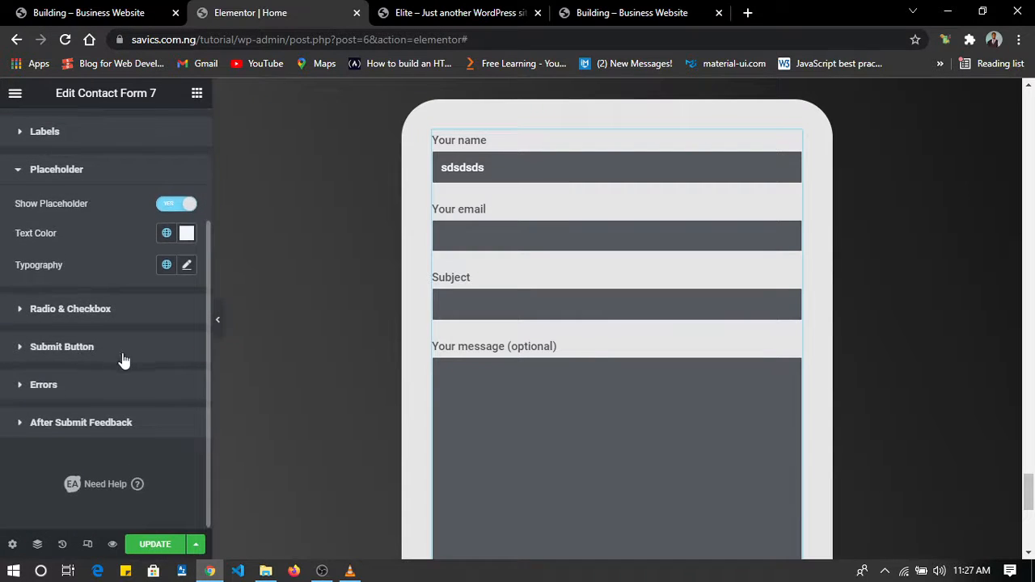
scroll(83, 347, "up", 3)
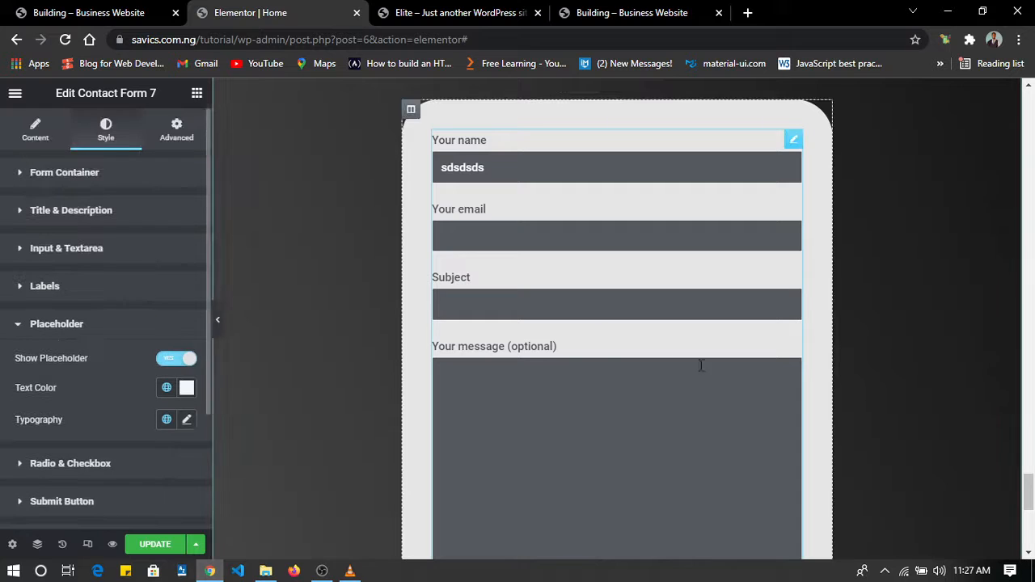
Clear the background color of the column that holds the contact form.
left_click(411, 111)
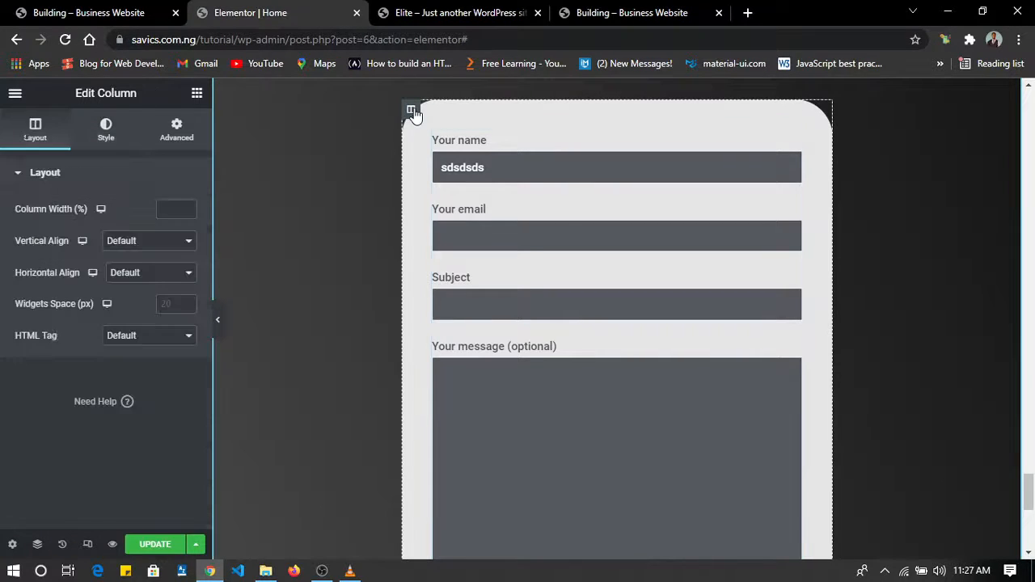
left_click(106, 128)
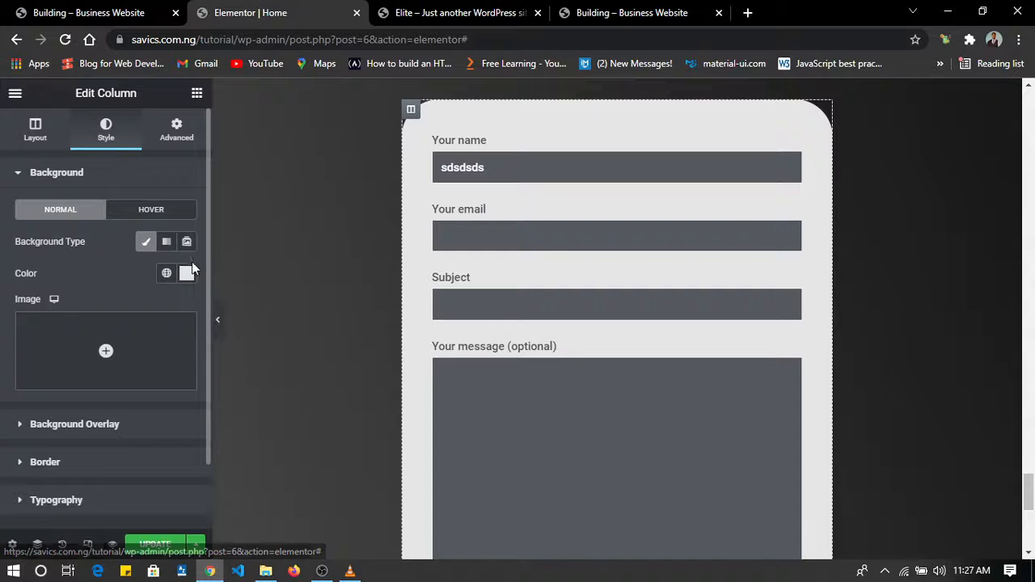
left_click(166, 275)
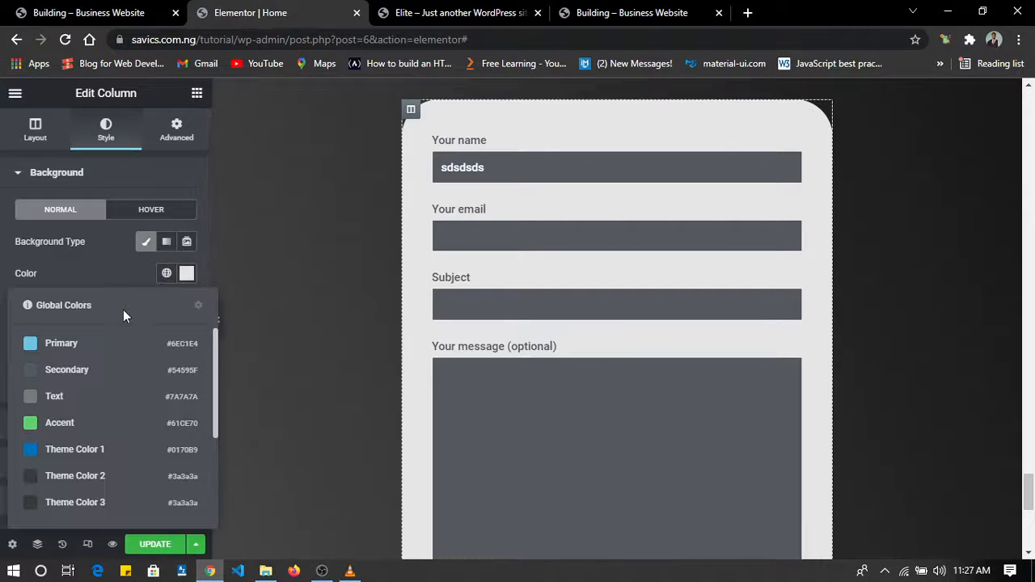
left_click(187, 274)
left_click(219, 301)
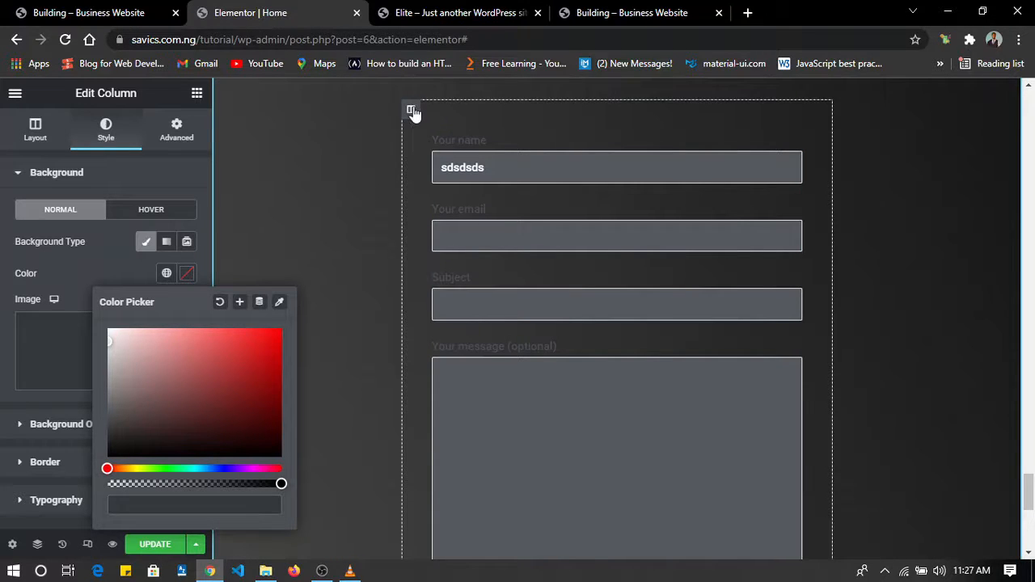
Try the light gray #ECECEC as the column's background color and clear it again.
left_click(145, 156)
left_click(150, 166)
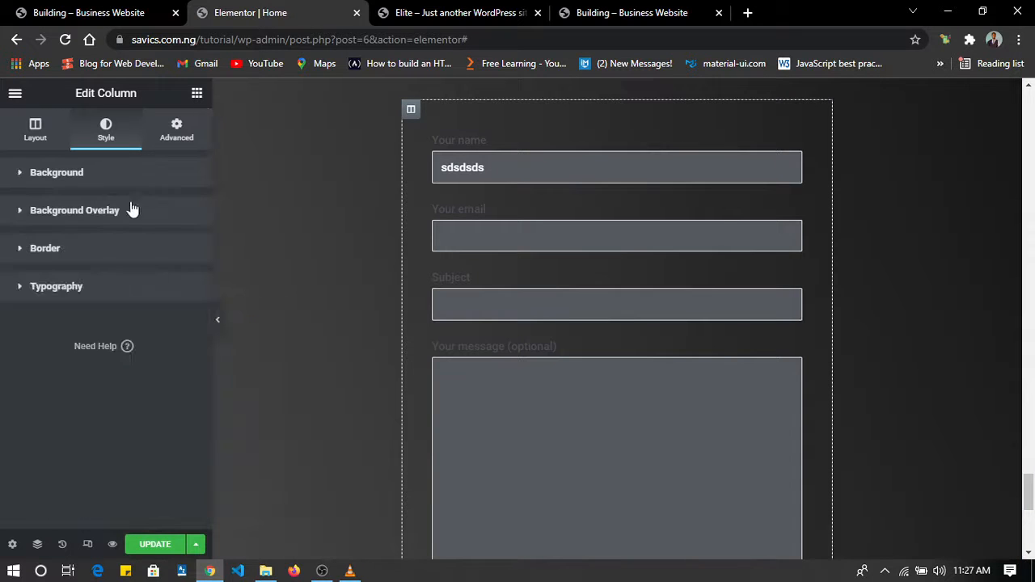
left_click(109, 176)
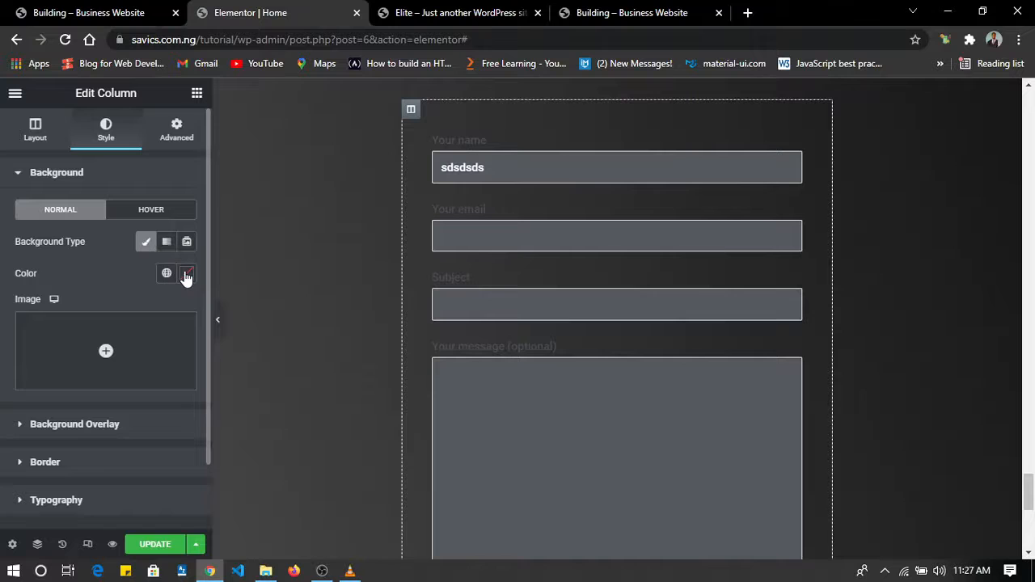
left_click(186, 275)
left_click(121, 344)
left_click_drag(121, 344, 95, 338)
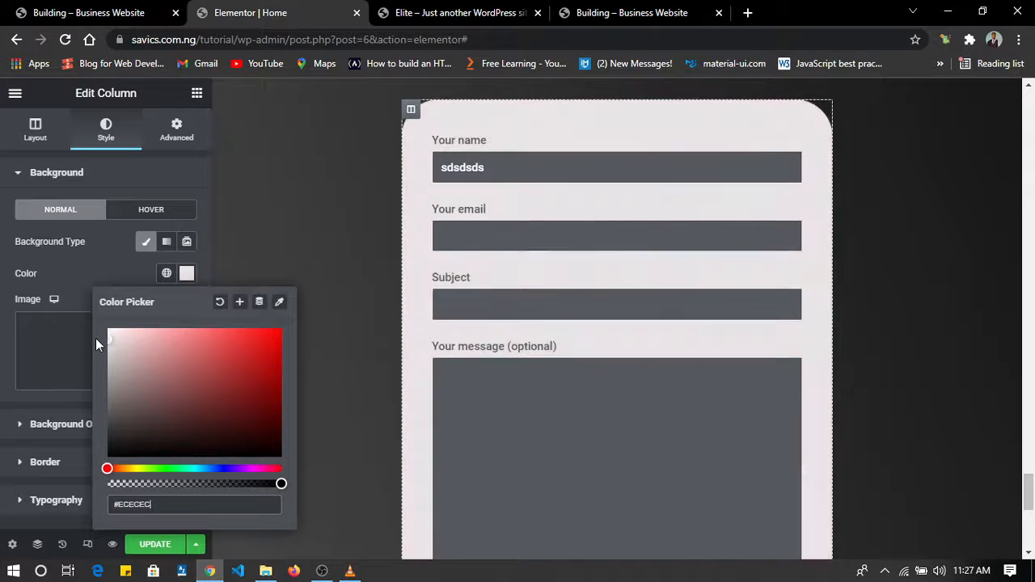
left_click(219, 304)
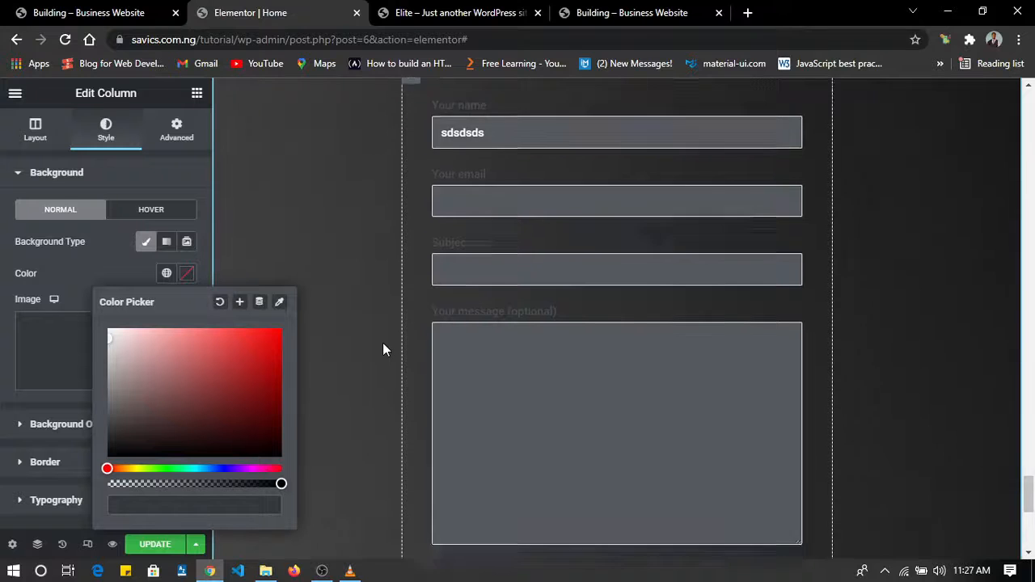
Set the background color of the contact form's inputs and textarea to the dark gray #2D2E2F.
scroll(383, 342, "down", 3)
scroll(382, 343, "up", 5)
scroll(383, 343, "down", 1)
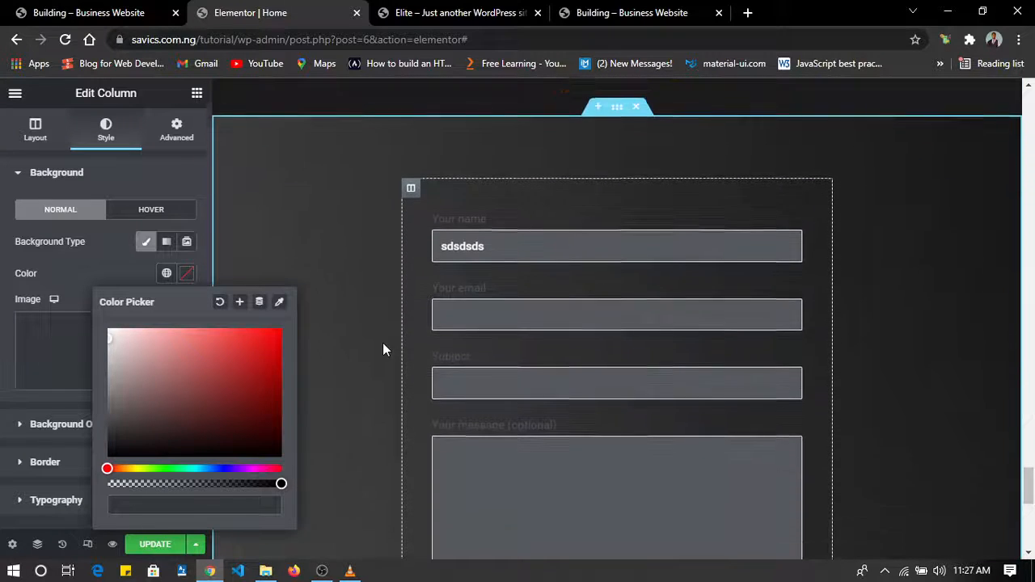
scroll(382, 343, "down", 1)
scroll(383, 343, "up", 1)
scroll(383, 343, "down", 1)
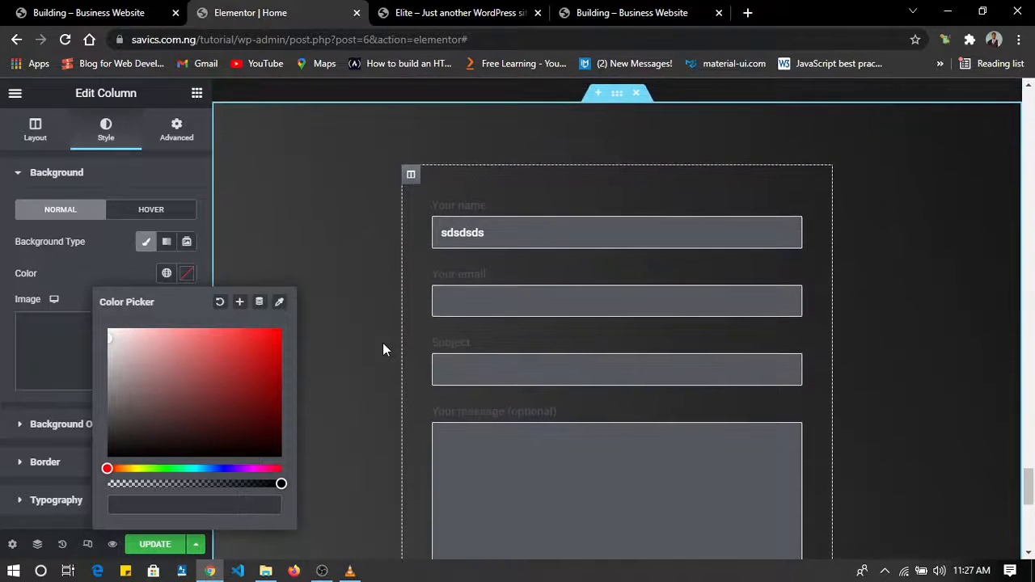
left_click(512, 235)
scroll(120, 307, "down", 1)
scroll(120, 311, "up", 1)
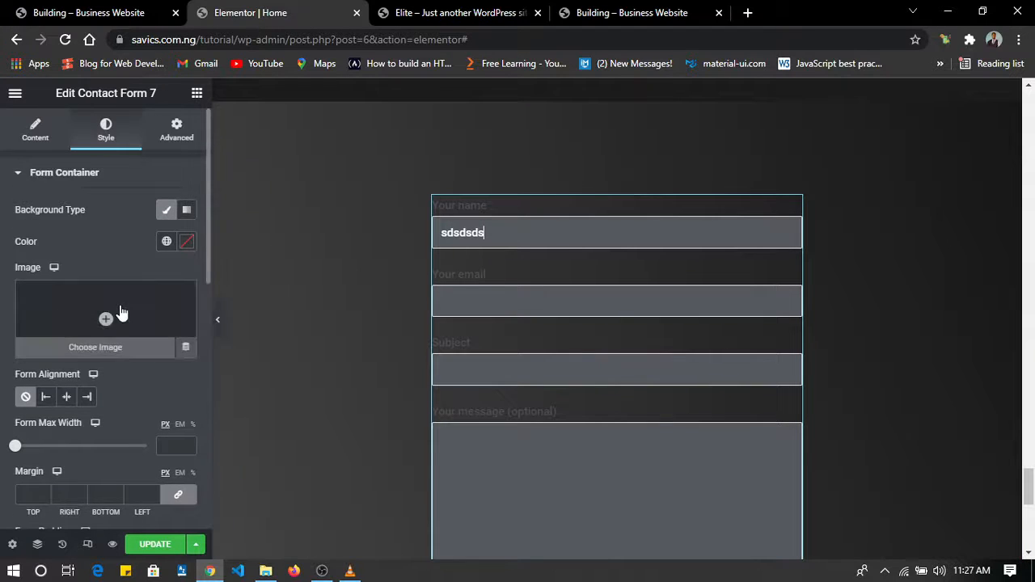
scroll(120, 308, "down", 7)
scroll(120, 307, "up", 1)
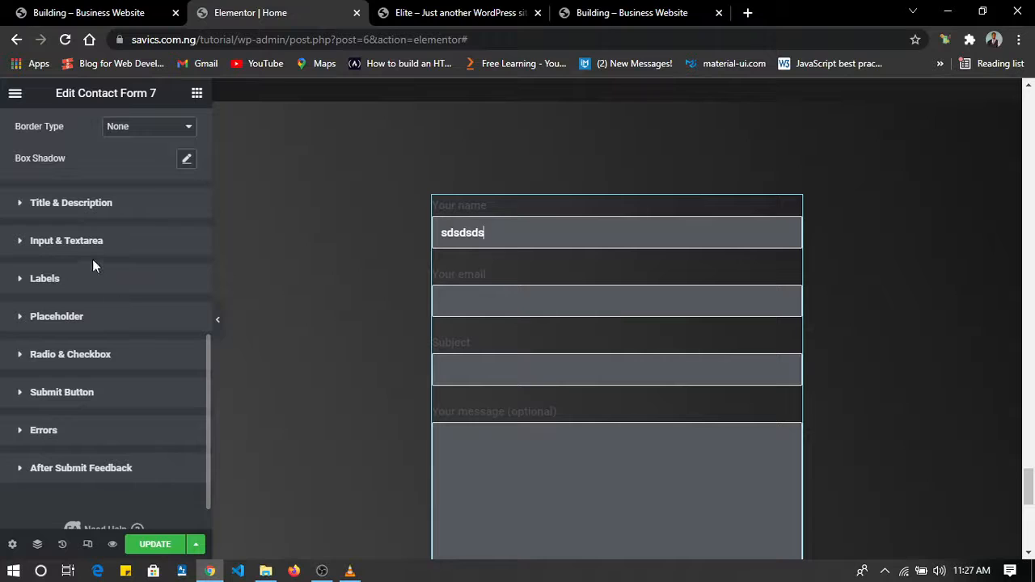
left_click(146, 240)
scroll(128, 338, "down", 1)
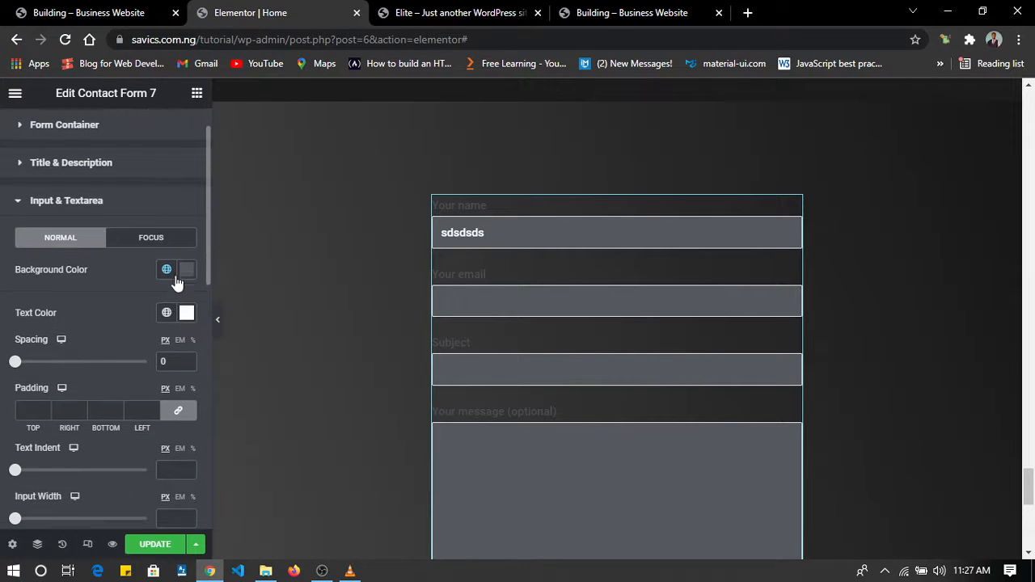
left_click(168, 270)
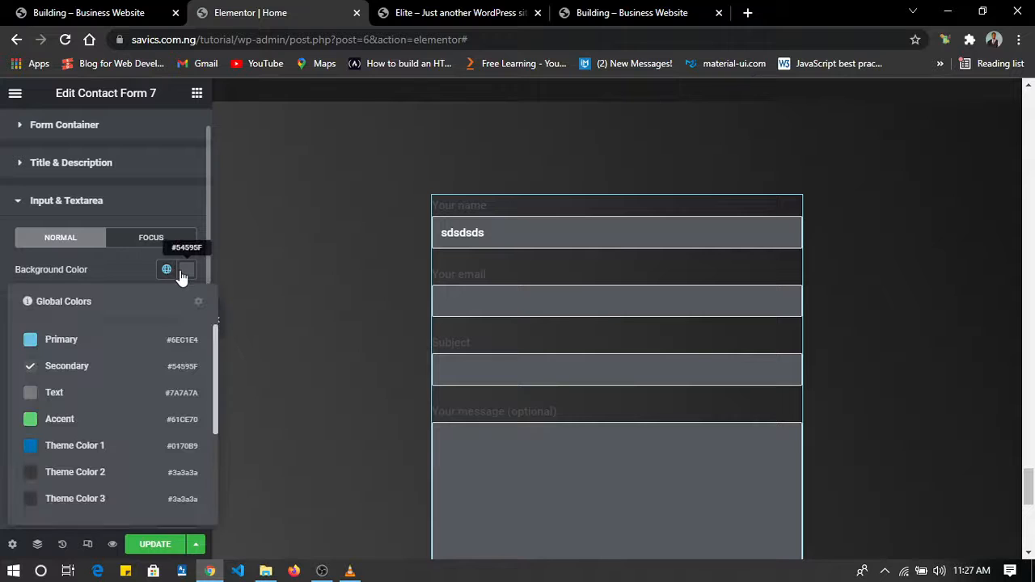
left_click(186, 270)
left_click_drag(127, 404, 111, 428)
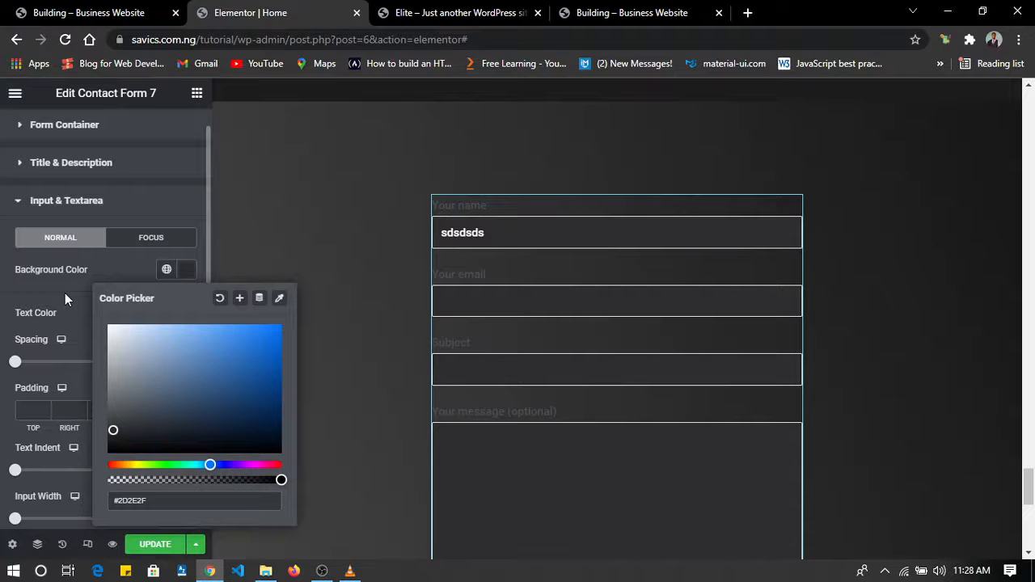
left_click(40, 305)
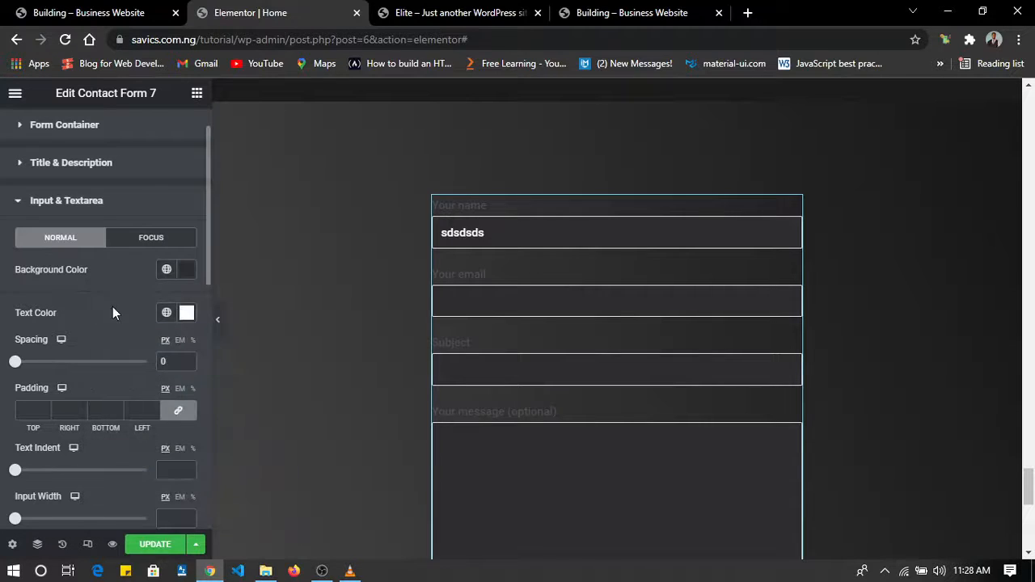
Give the form's inputs and textarea a solid border 1 px wide with a 10 px radius, and preview it without the editing panel.
scroll(112, 307, "down", 3)
scroll(113, 306, "up", 1)
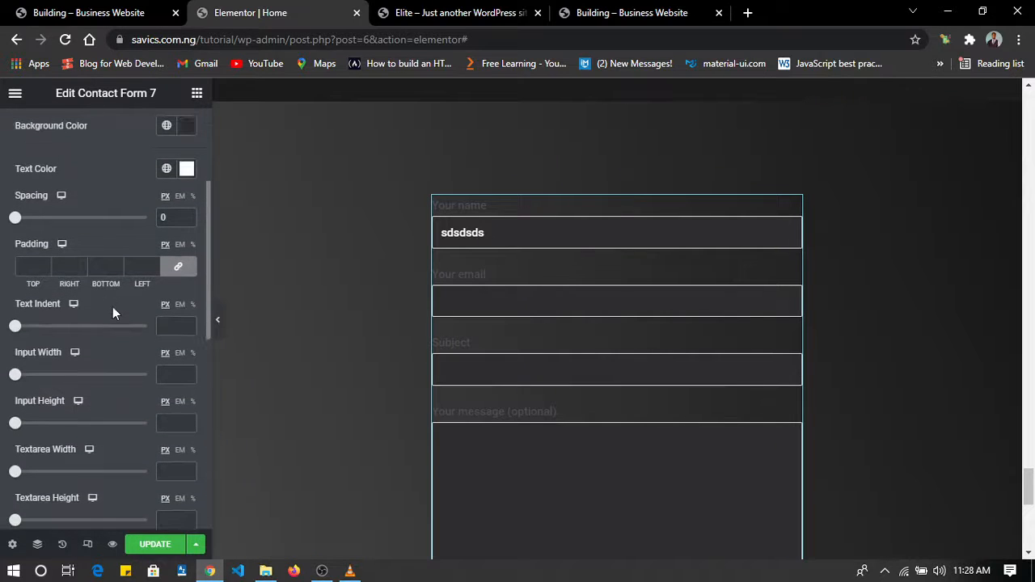
scroll(115, 252, "down", 4)
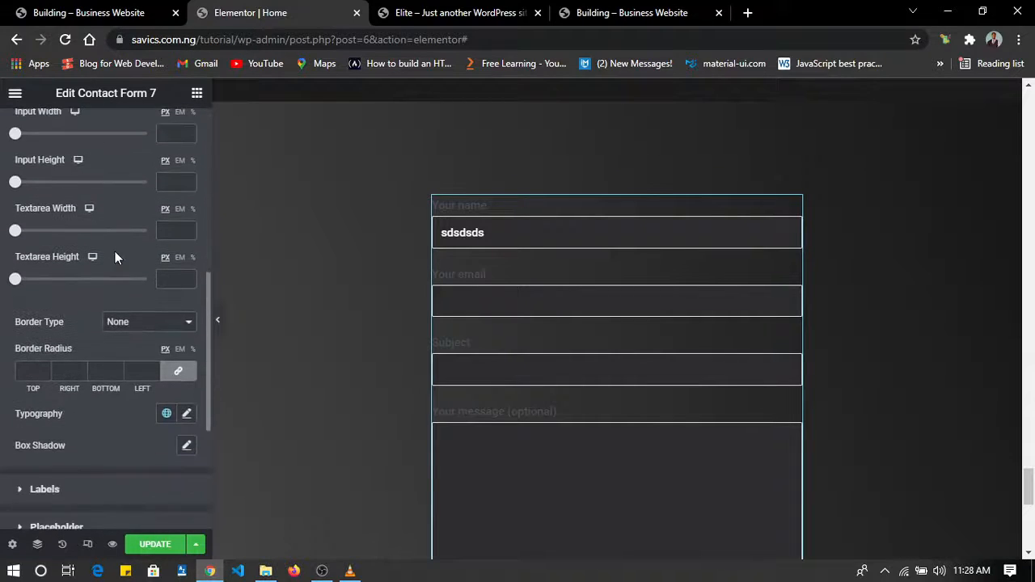
left_click(117, 257)
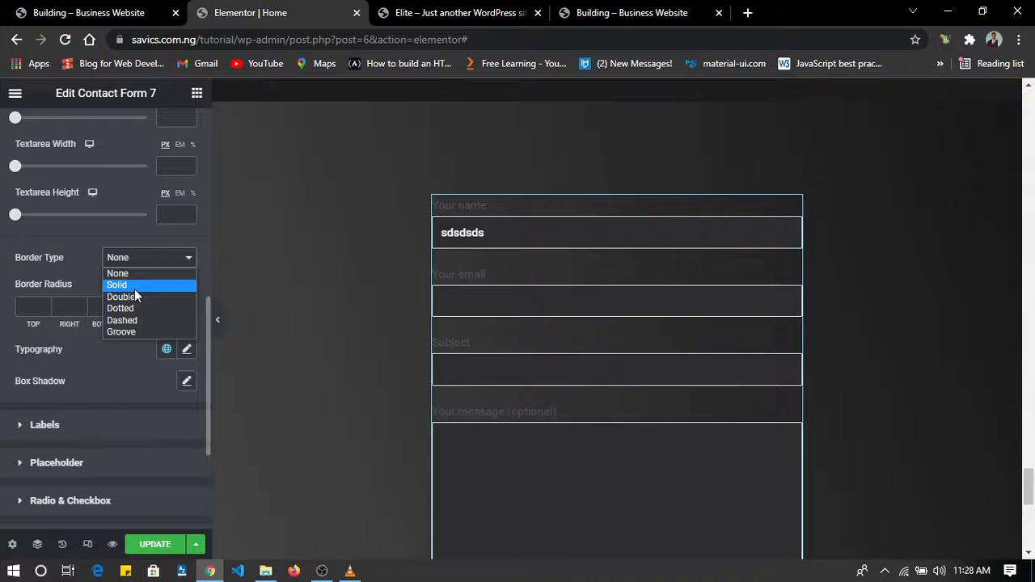
left_click(134, 285)
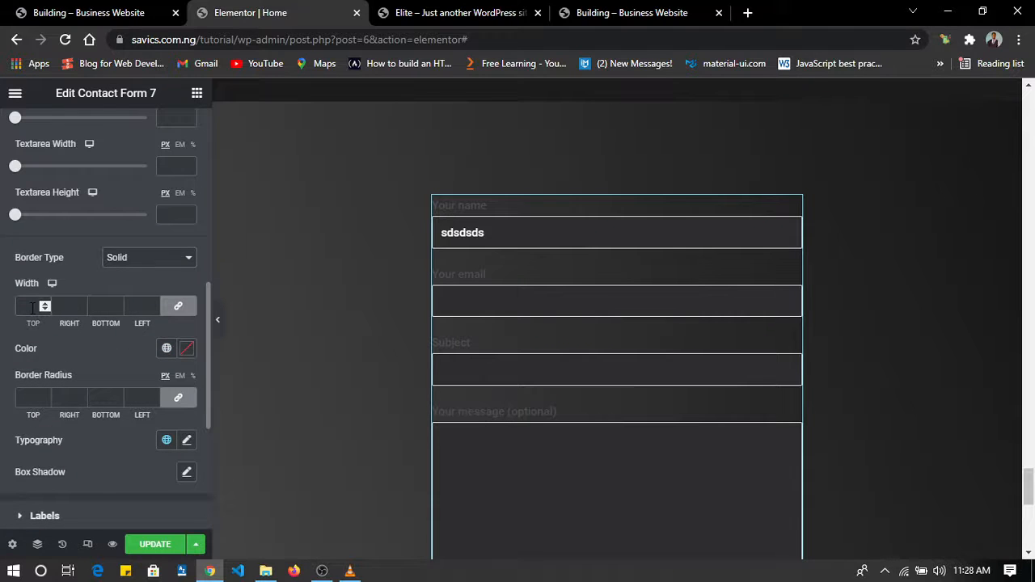
left_click(31, 397)
type("10")
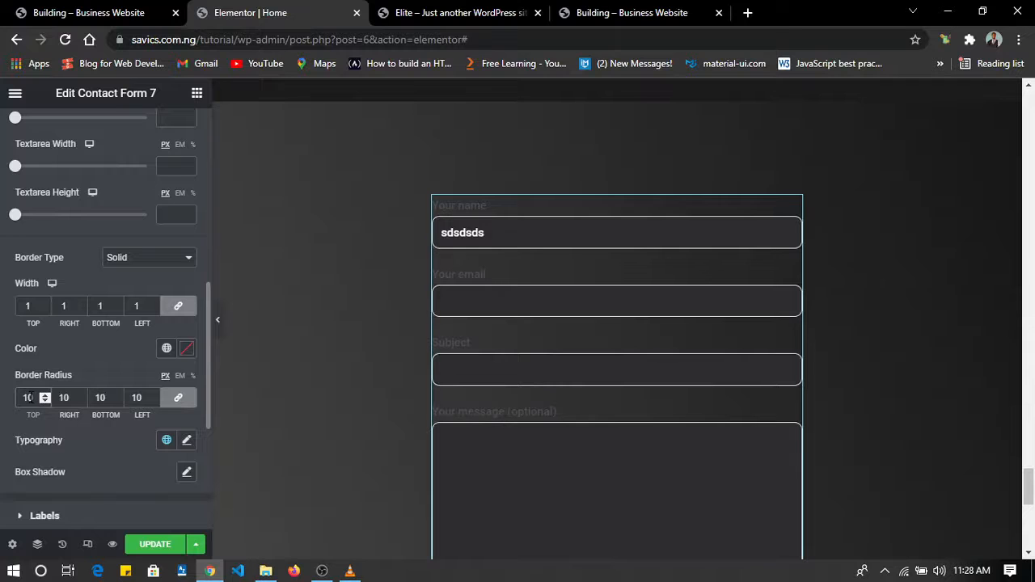
left_click(220, 327)
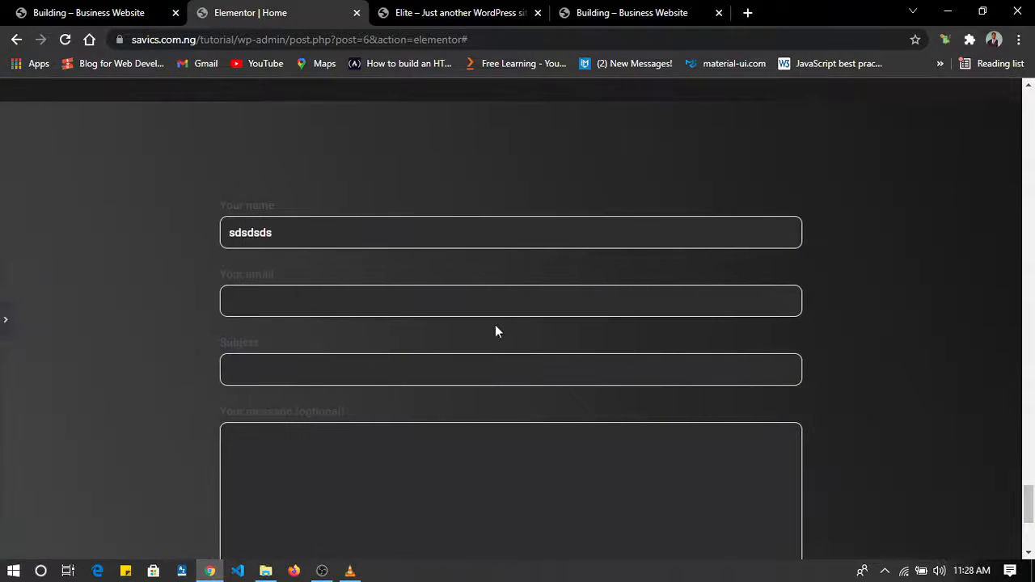
left_click(4, 324)
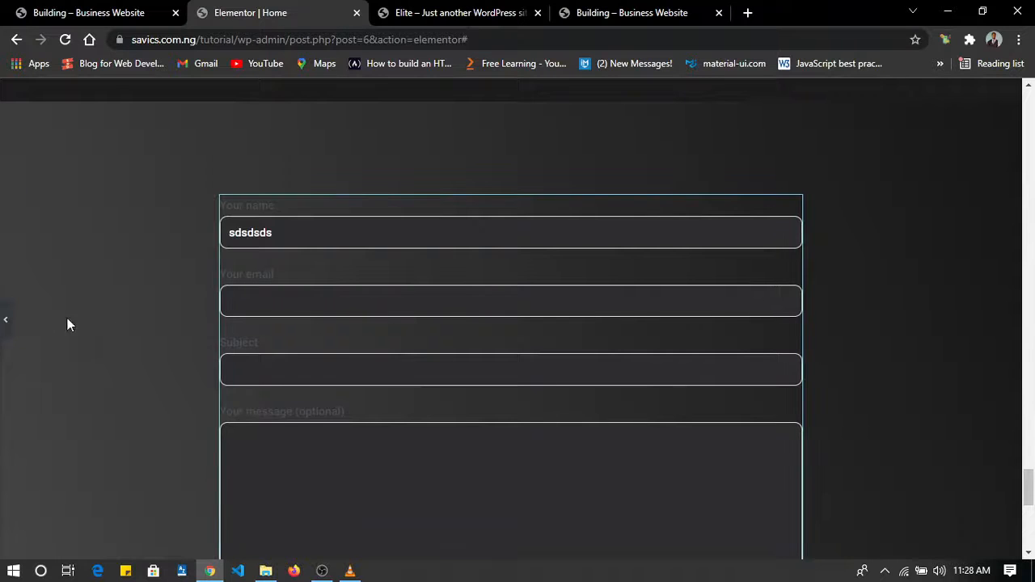
Set the text color of the form's labels to the pale pink #DDBCBC.
scroll(44, 383, "down", 2)
scroll(44, 384, "down", 1)
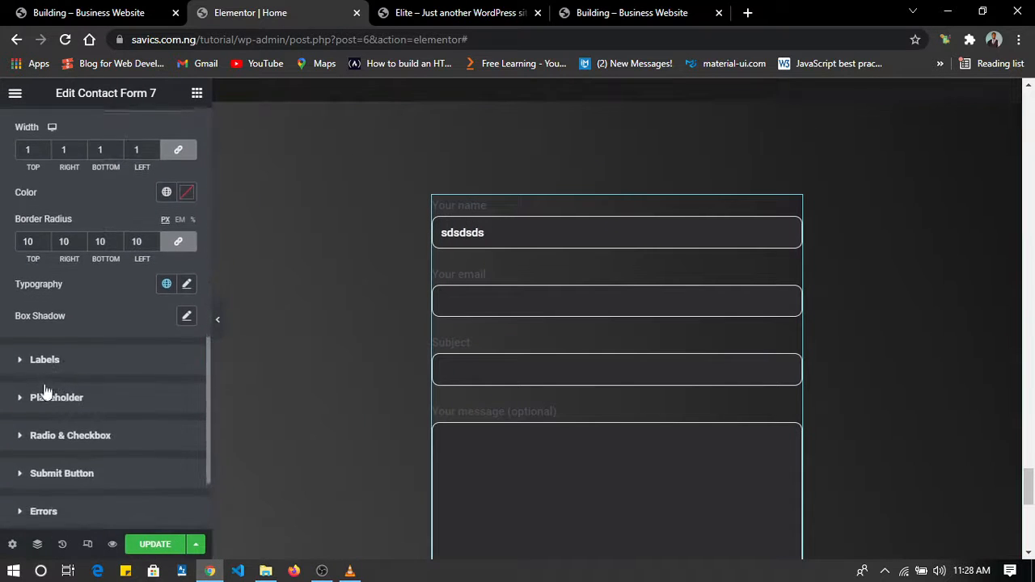
left_click(110, 361)
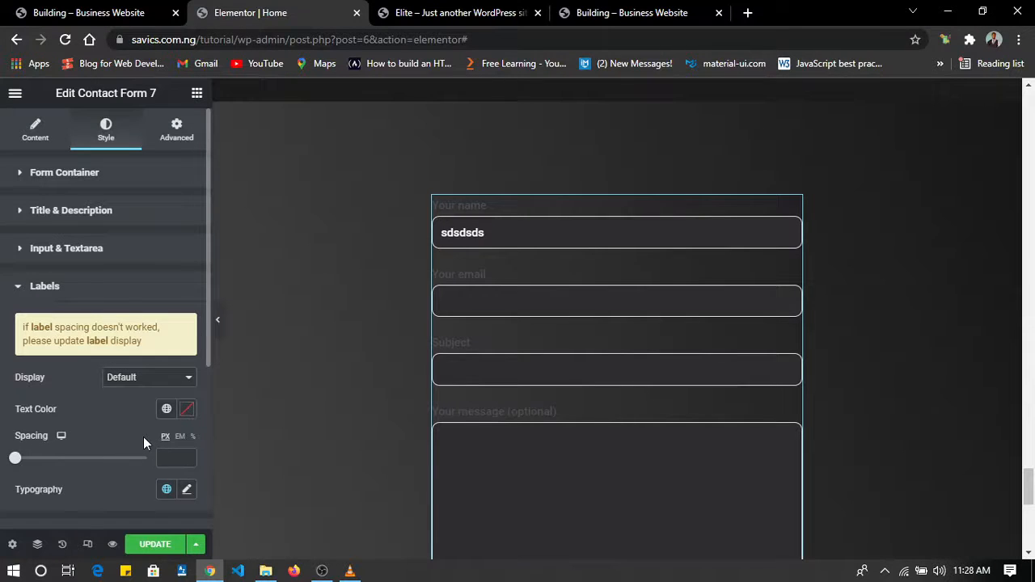
left_click(190, 411)
mouse_move(130, 221)
left_mouse_down()
mouse_move(109, 197)
mouse_move(133, 211)
left_mouse_up()
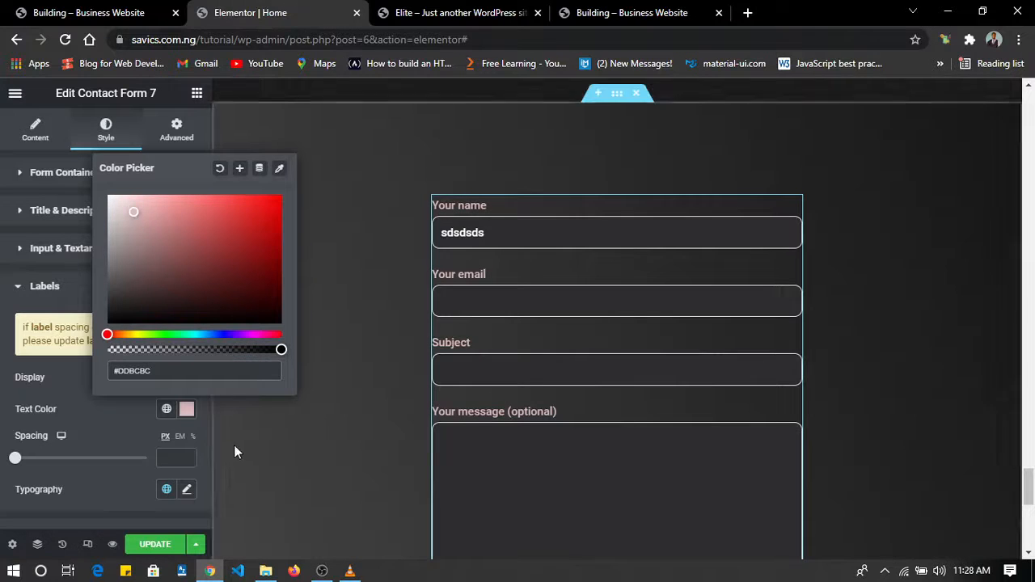
left_click(95, 412)
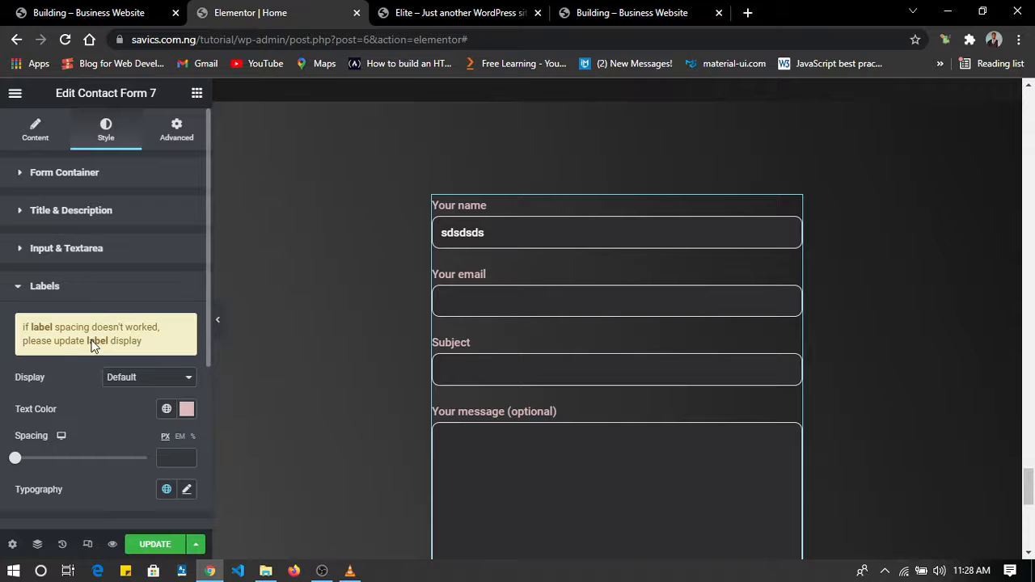
Unlink the border width values of the form's inputs and textarea so each side can be set separately.
left_click(89, 248)
scroll(99, 392, "down", 6)
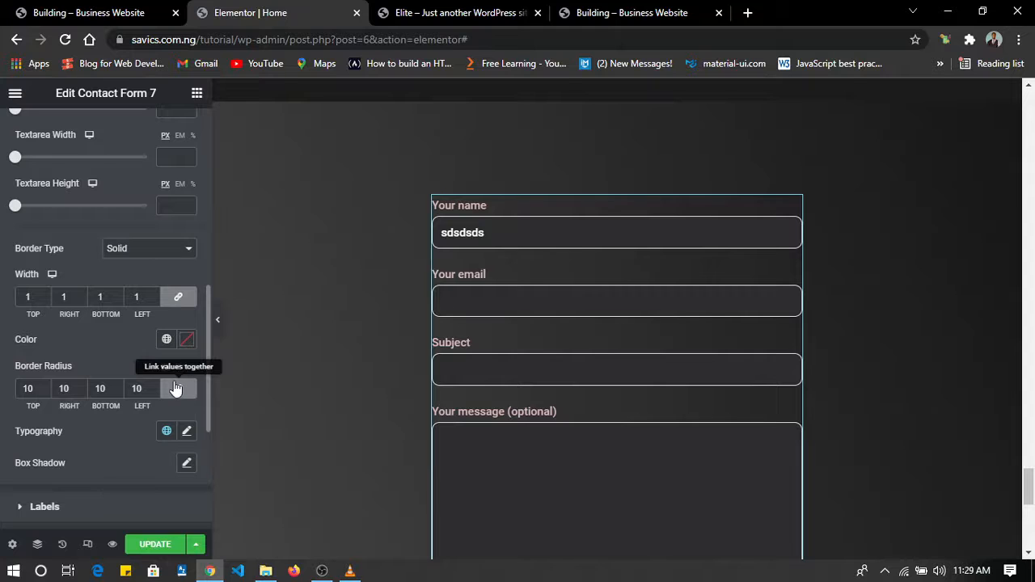
left_click(178, 301)
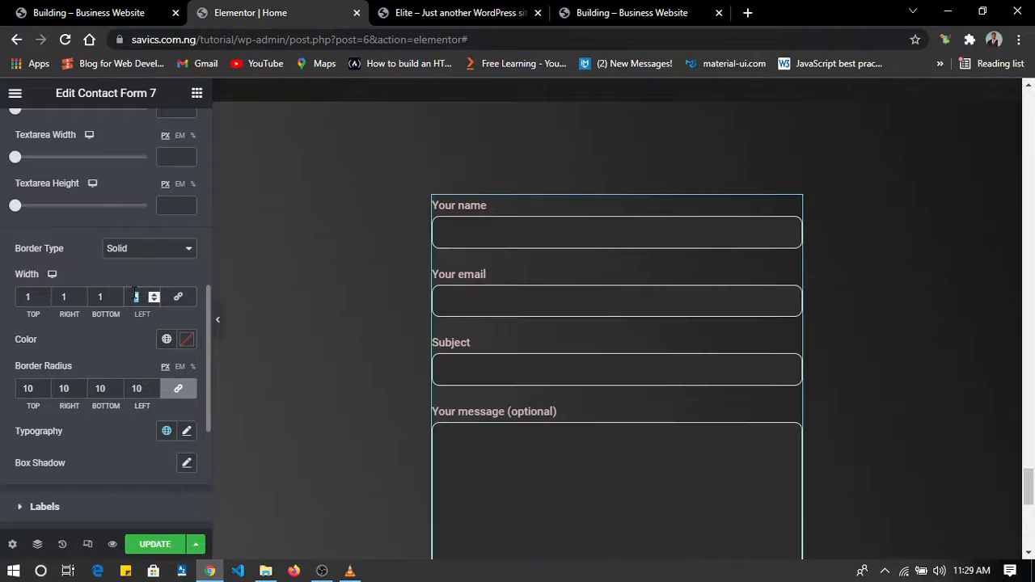
Try a left and bottom border width of 0 on the inputs and textarea, and set both back to 1.
type("0")
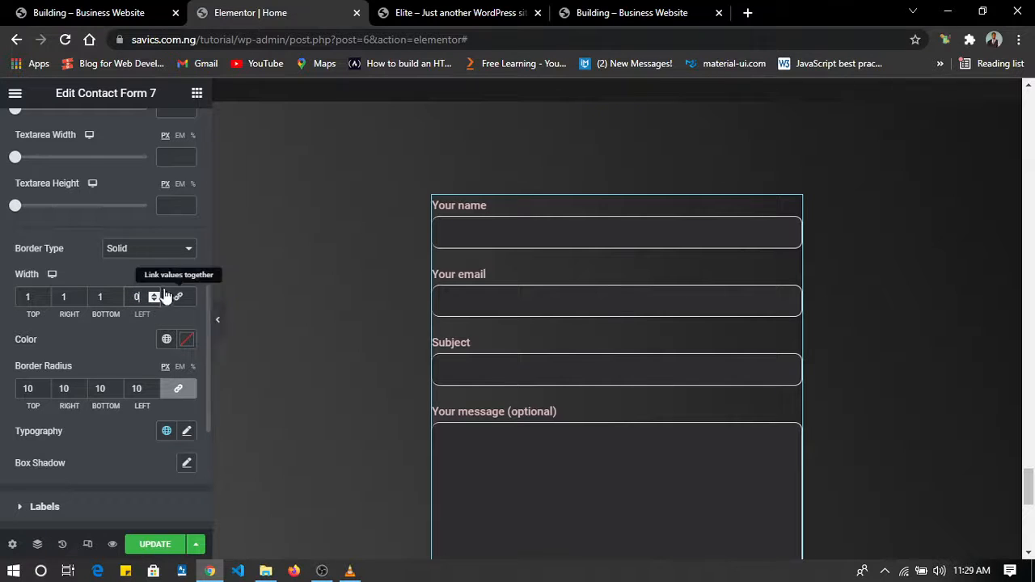
left_click_drag(106, 297, 78, 297)
type("0")
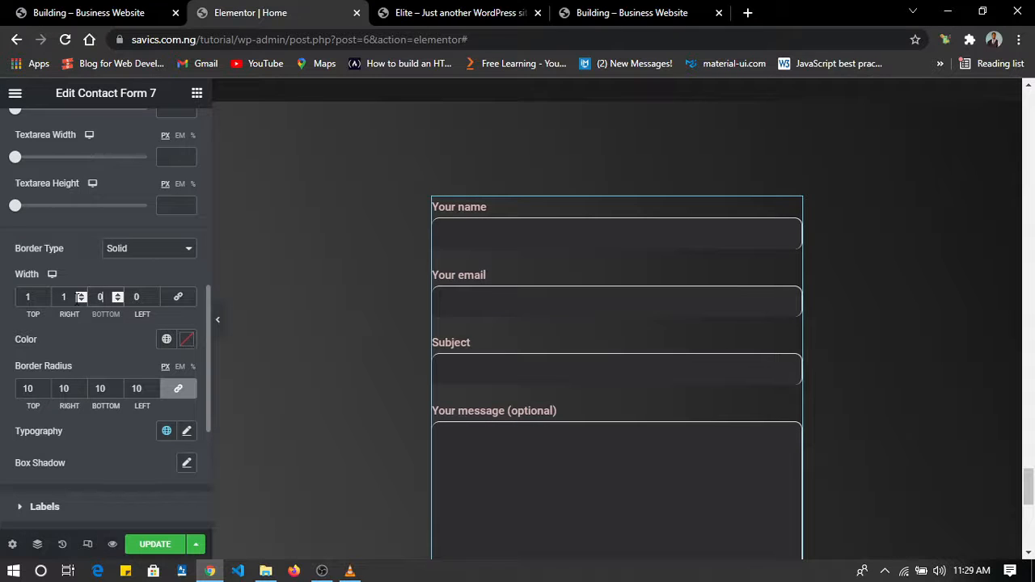
type("1")
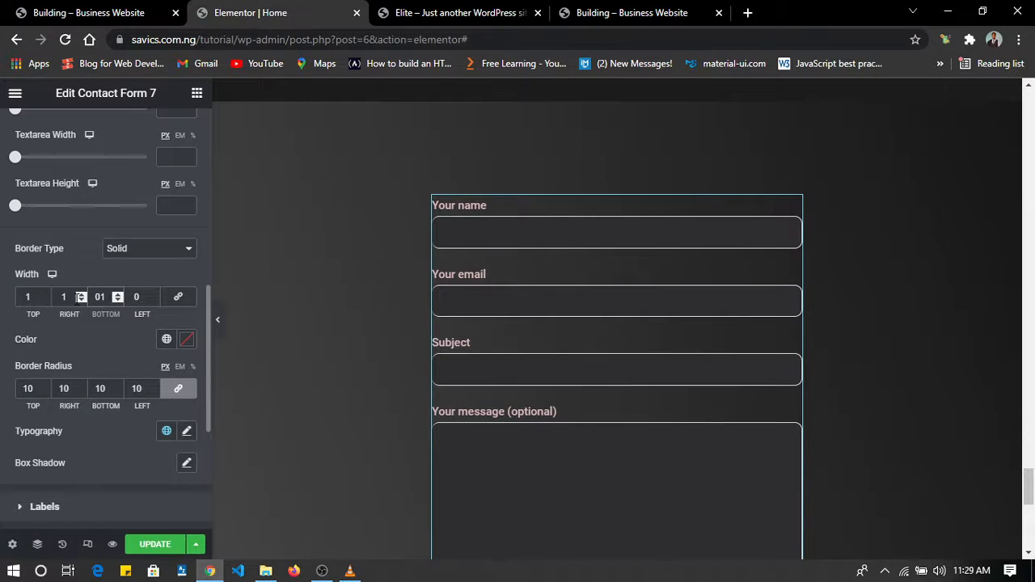
key("Tab")
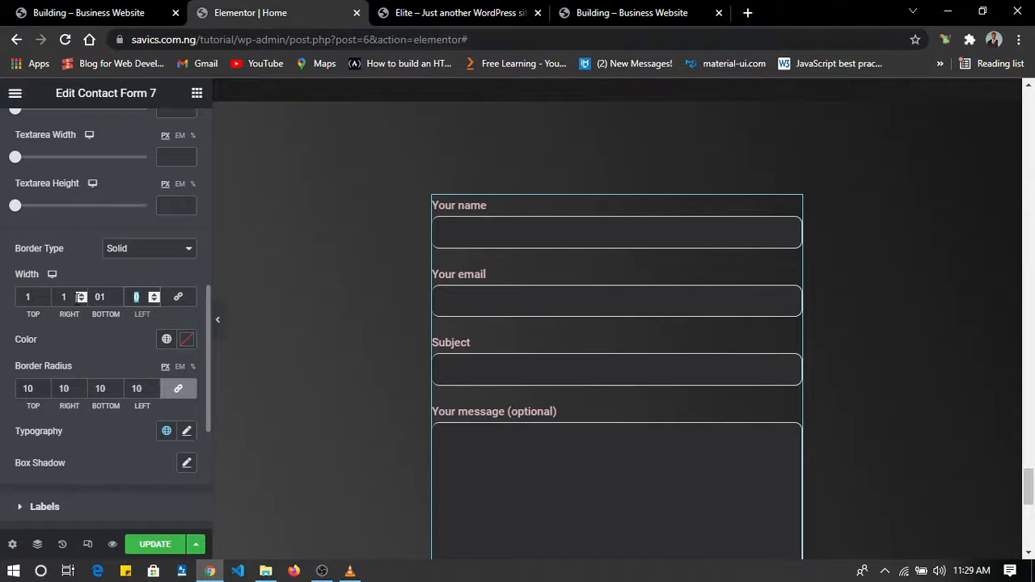
key("Tab")
left_click(143, 301)
type("1")
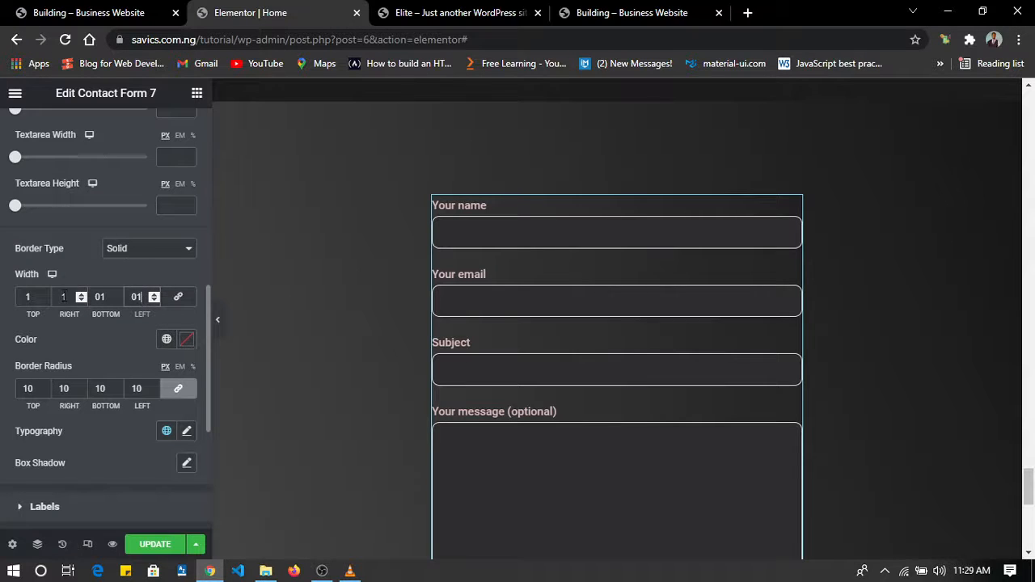
Set the top, right and left border widths of the form's inputs and textarea to 0, keeping only the bottom border.
left_click_drag(36, 298, 3, 303)
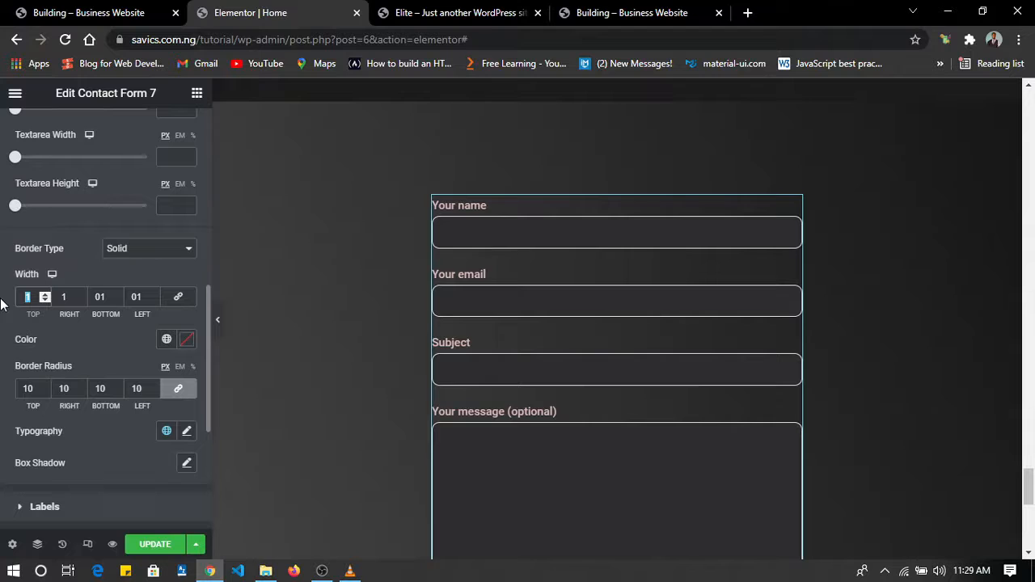
type("0")
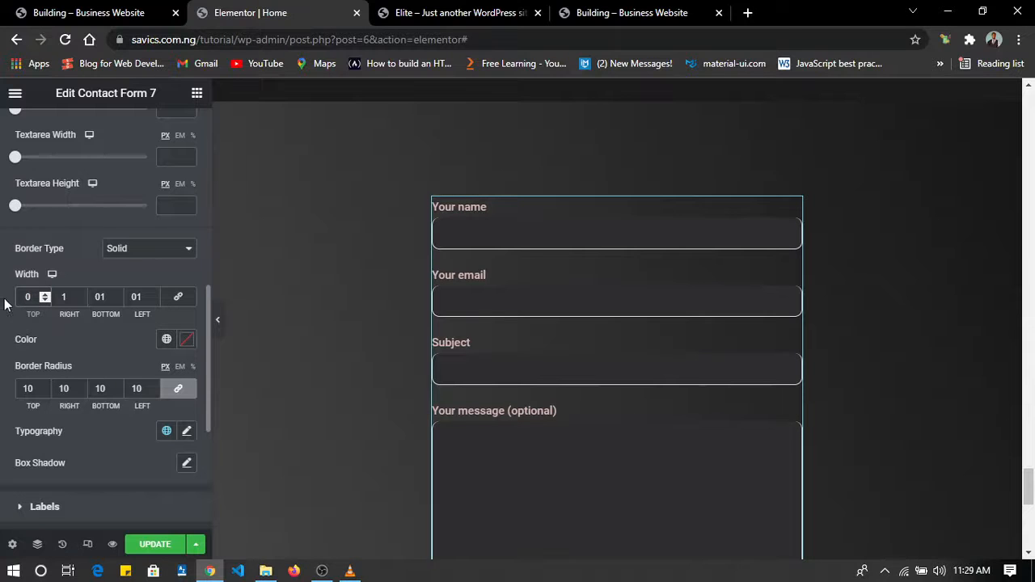
left_click(218, 335)
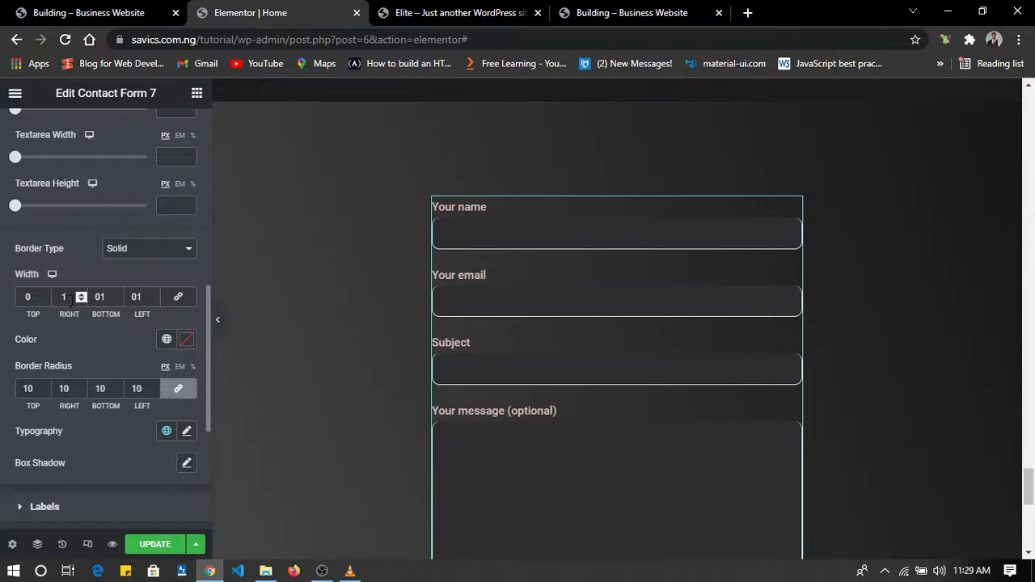
double_click(64, 297)
type("0")
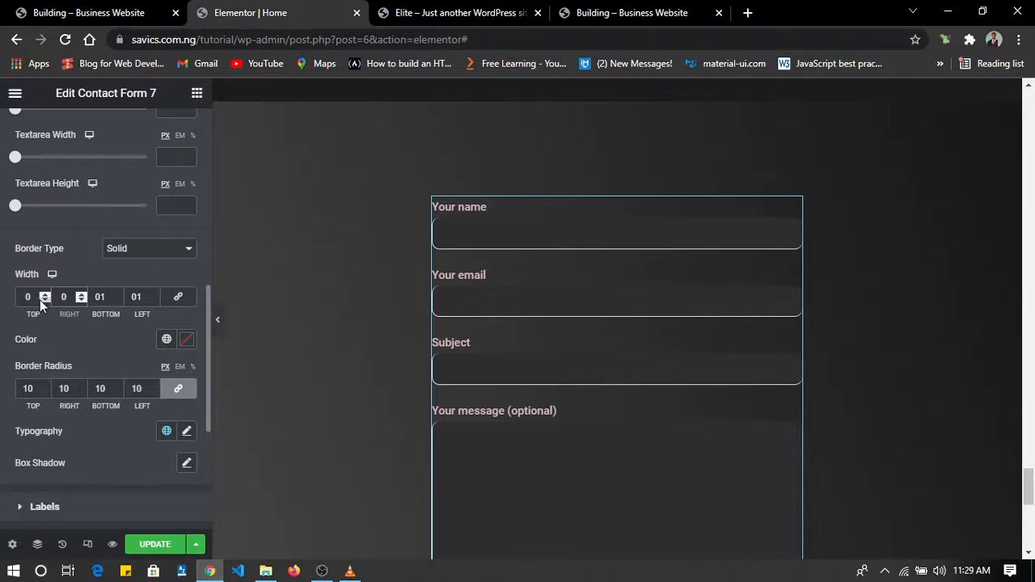
double_click(137, 297)
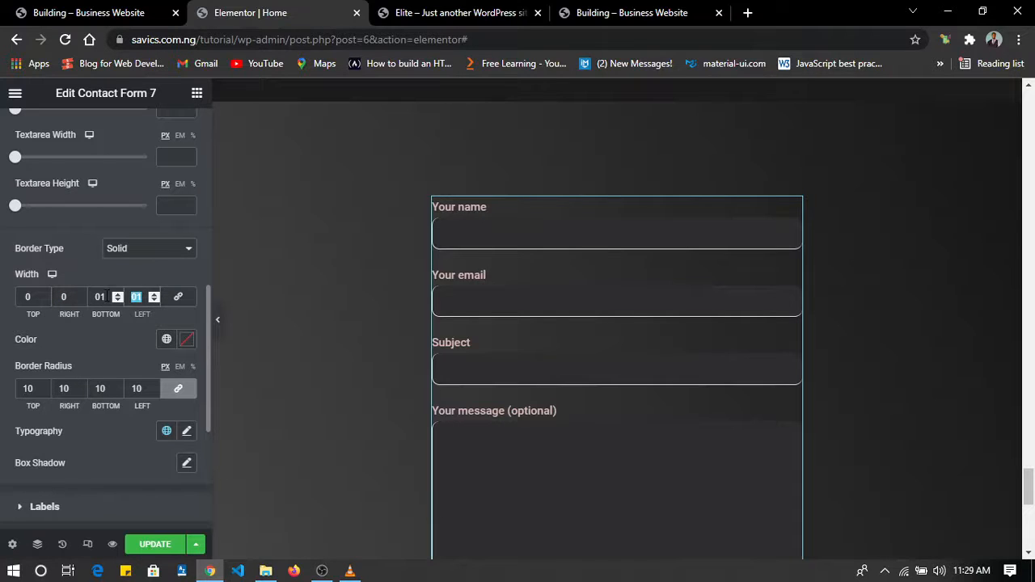
type("0")
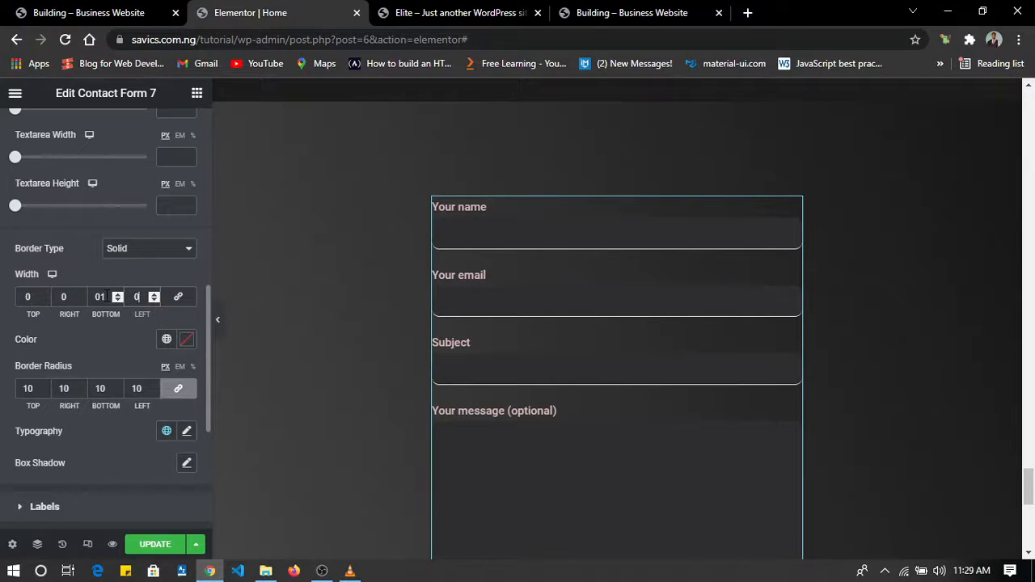
Preview the form without the editing panel, and shorten its message box by about 70 px.
left_click(217, 320)
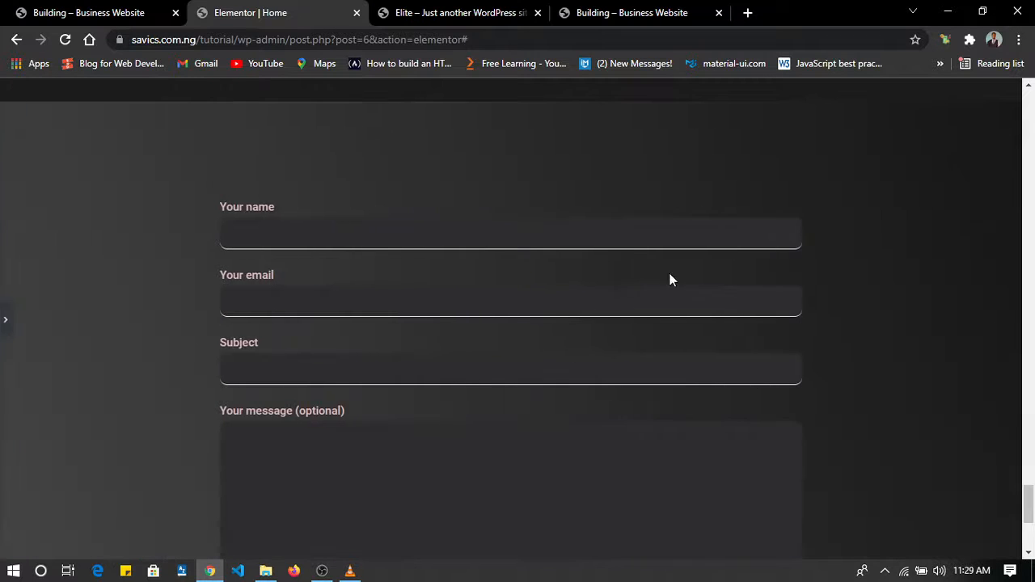
left_click(501, 233)
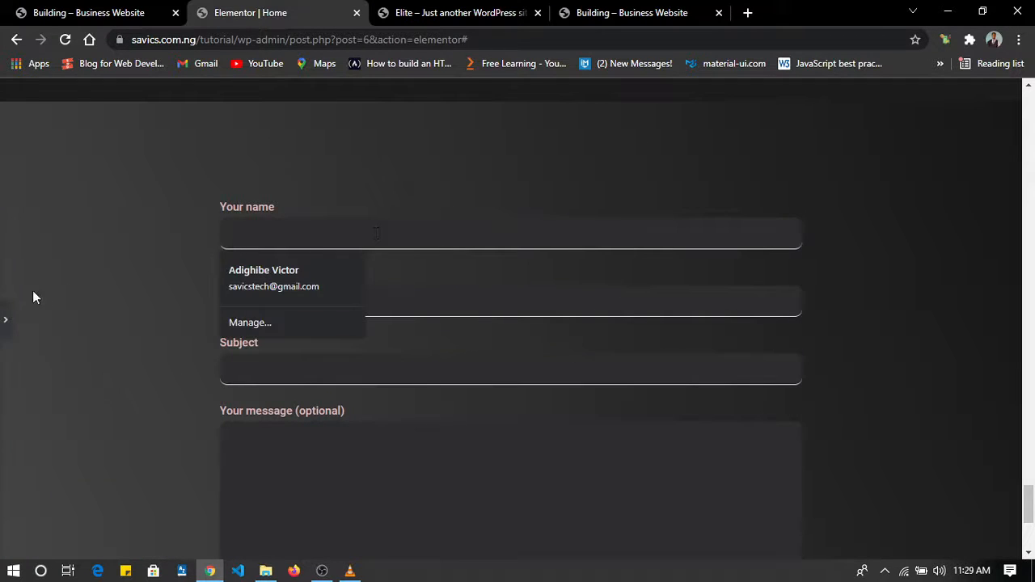
left_click(4, 325)
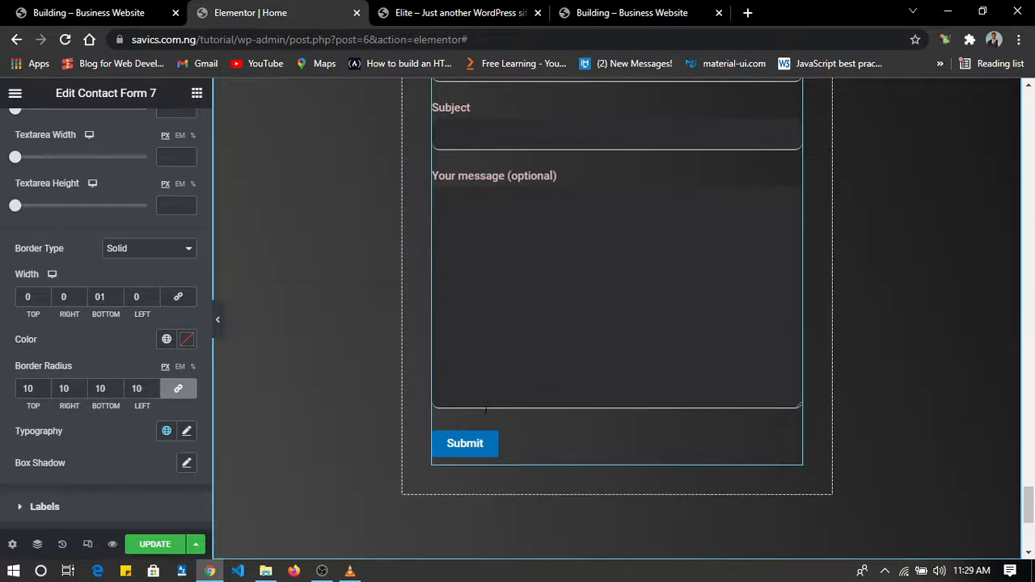
left_click_drag(798, 405, 798, 334)
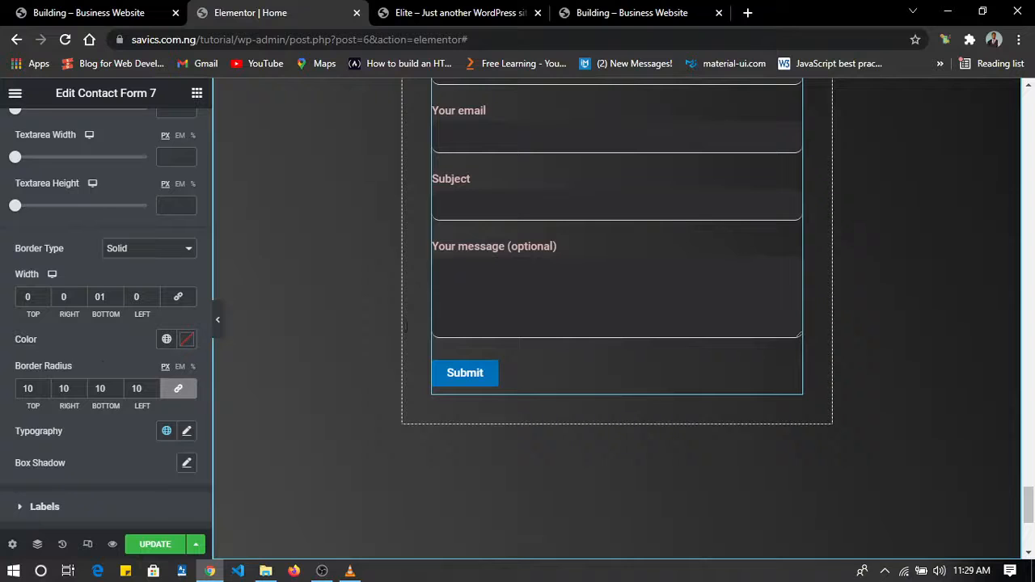
Review the style options of the form's Submit button, and publish the page's changes.
scroll(103, 362, "down", 4)
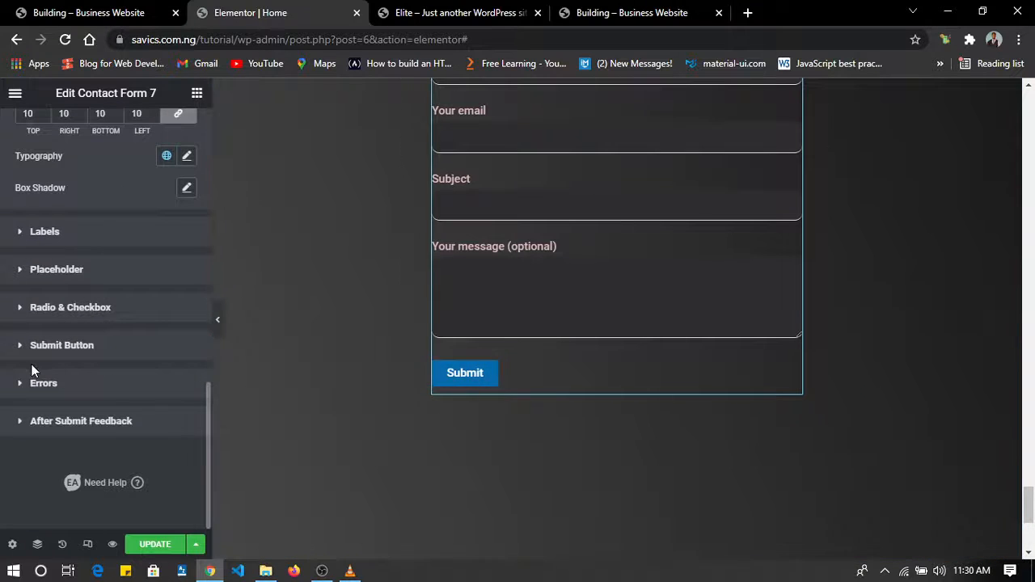
left_click(63, 345)
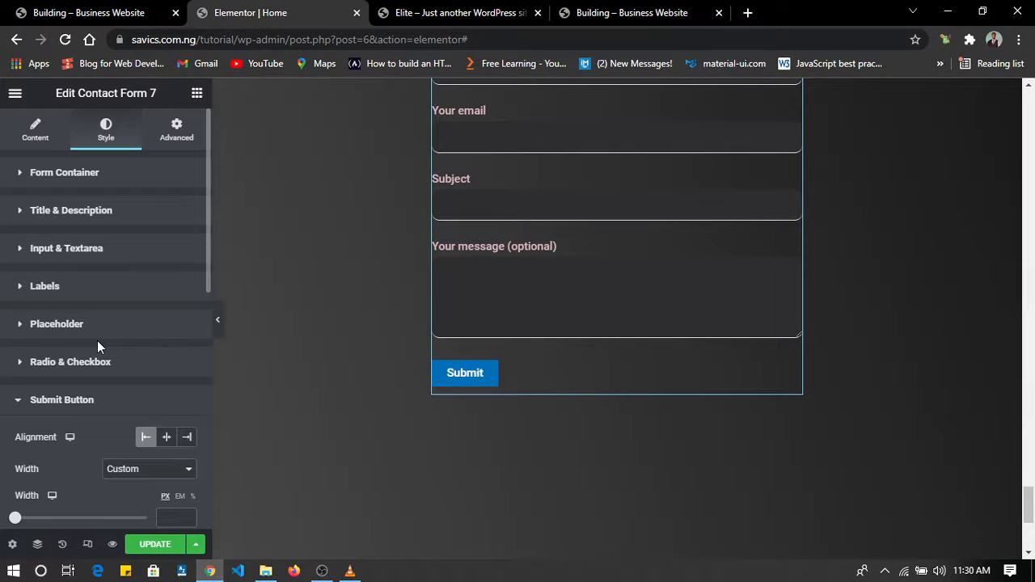
scroll(98, 340, "down", 3)
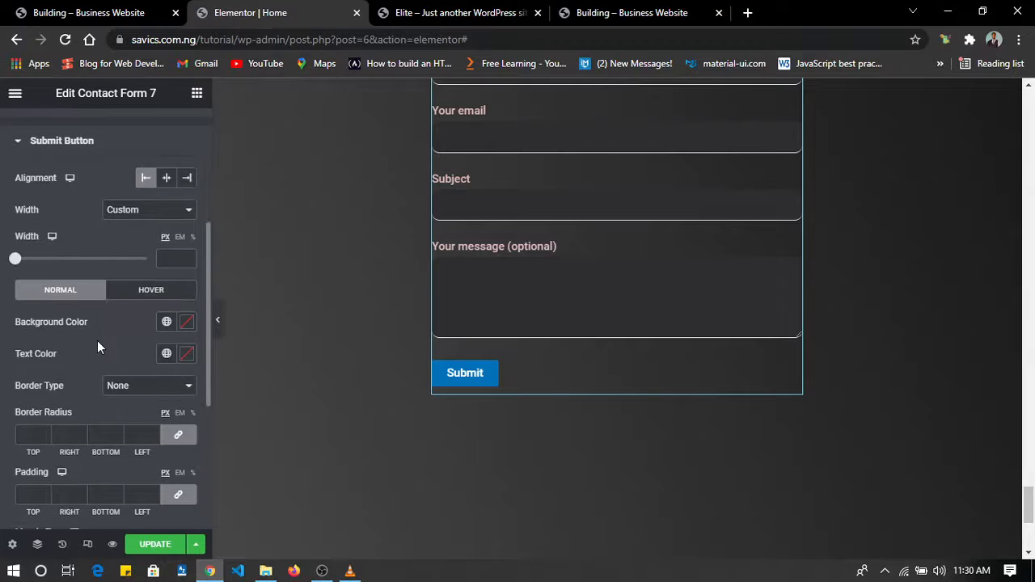
scroll(97, 340, "down", 3)
scroll(116, 340, "up", 3)
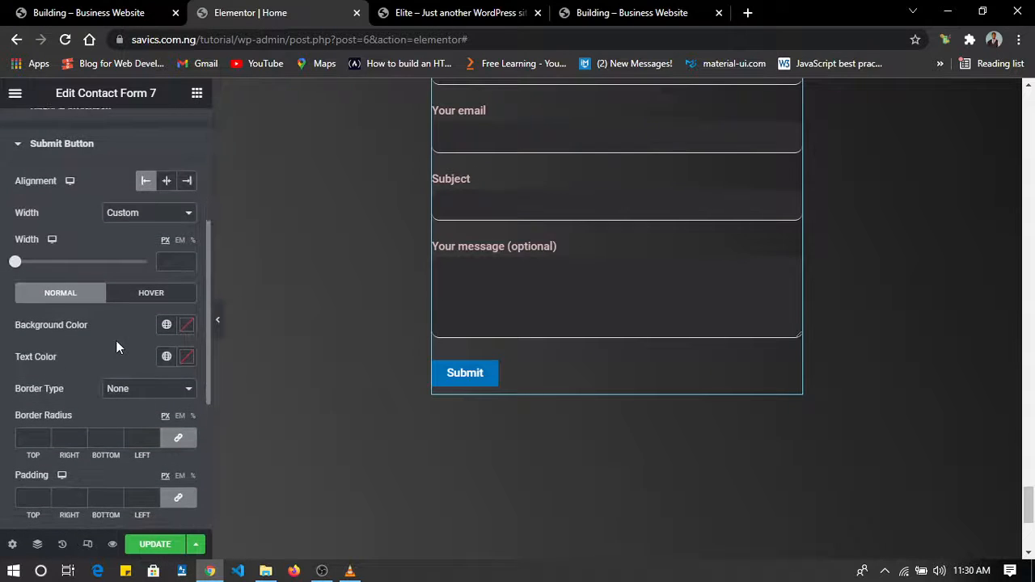
left_click(171, 545)
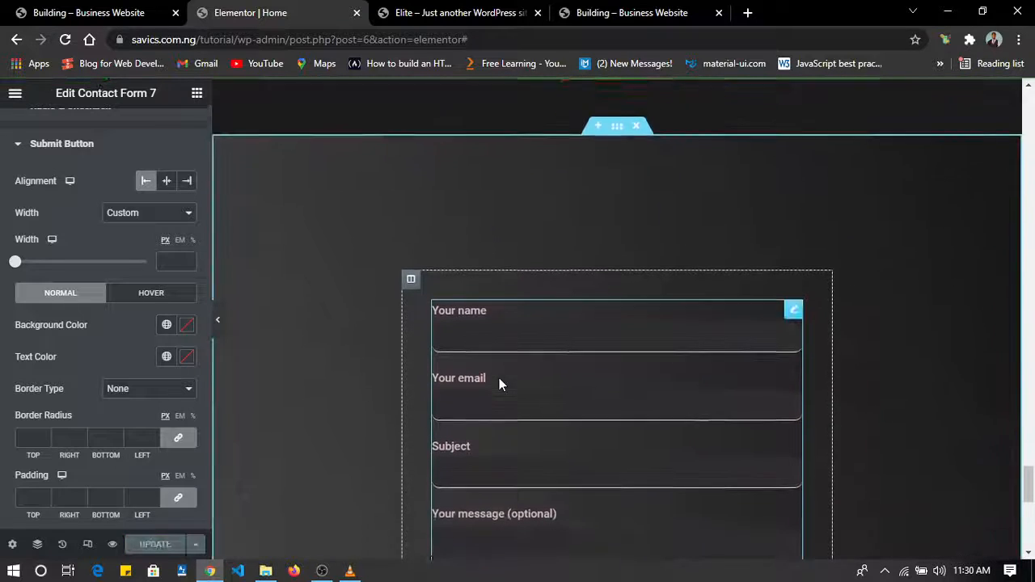
Set the top and bottom padding of the section holding the contact form to 10 px, and update the page.
scroll(499, 384, "up", 1)
left_click(618, 198)
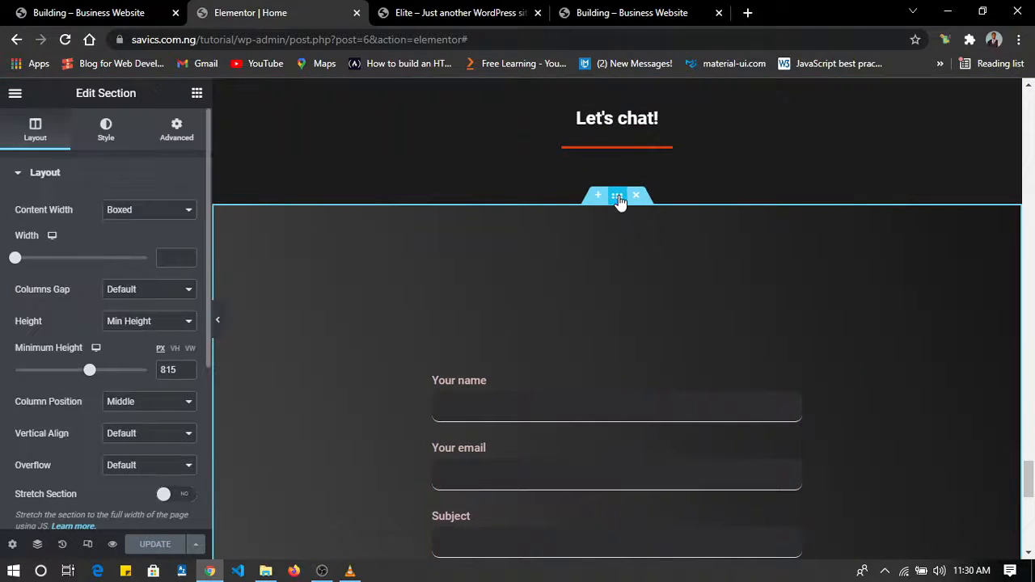
left_click(177, 123)
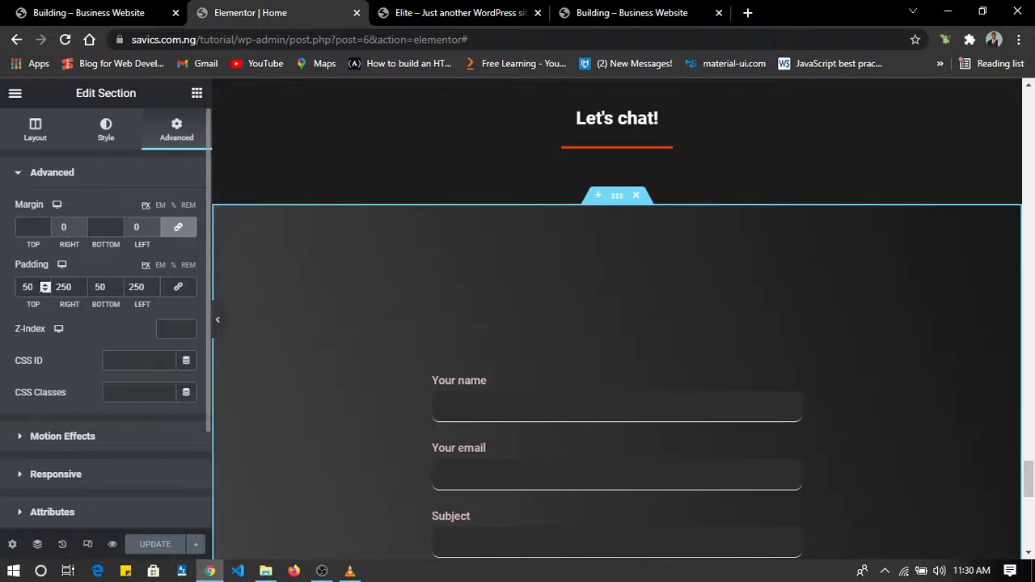
left_click_drag(33, 286, 2, 288)
type("10")
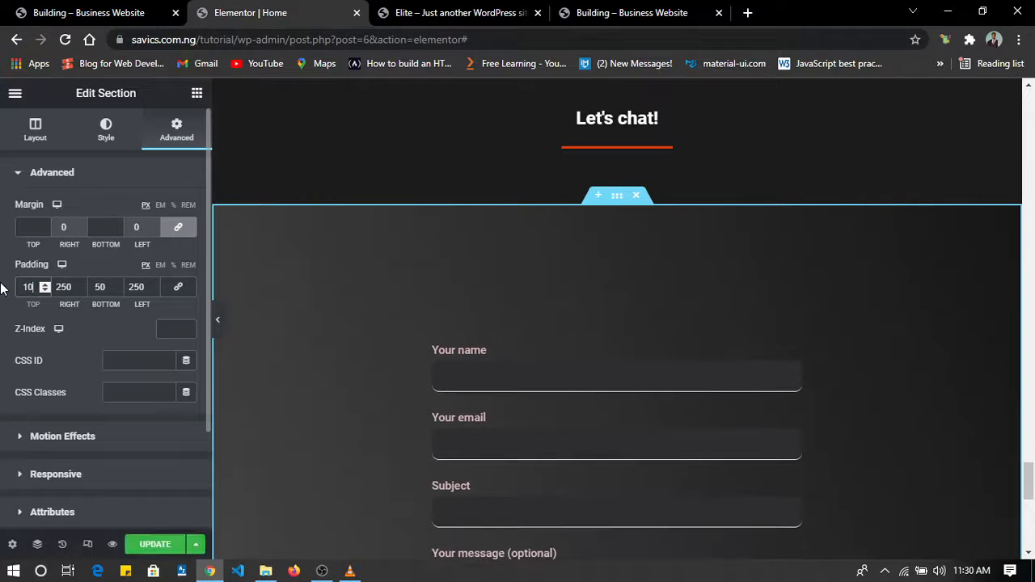
left_click_drag(109, 287, 93, 287)
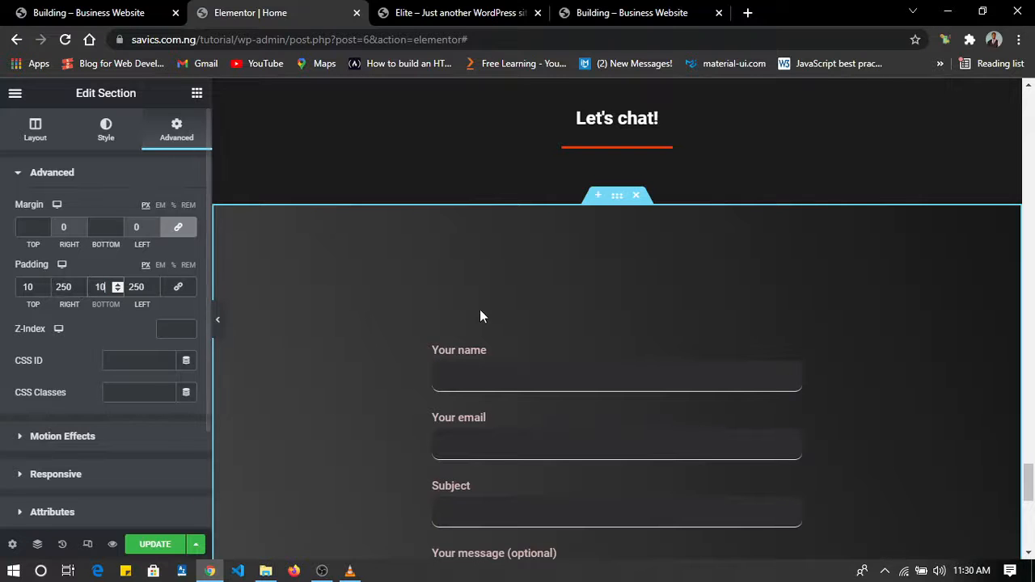
scroll(516, 321, "down", 5)
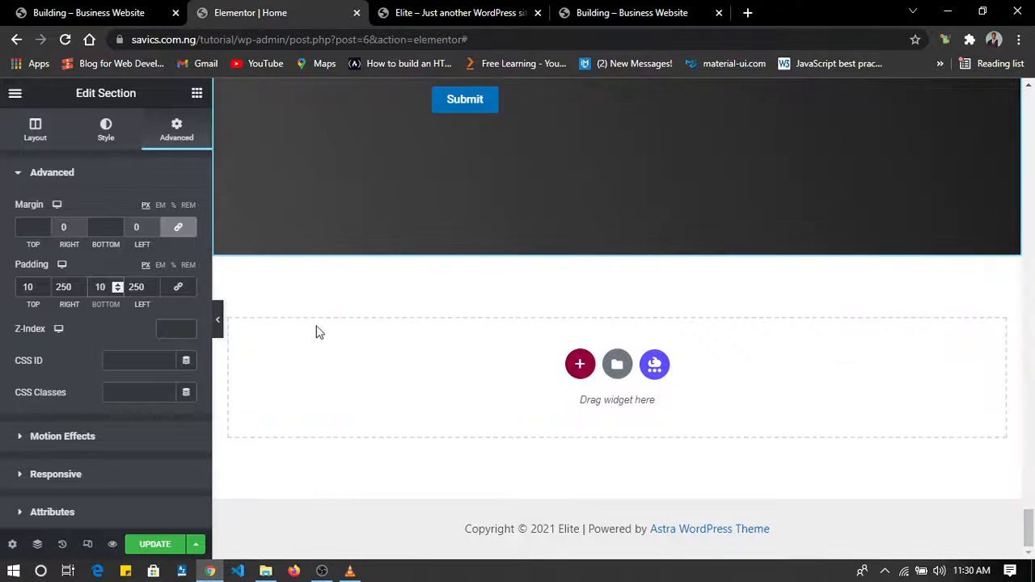
left_click(167, 544)
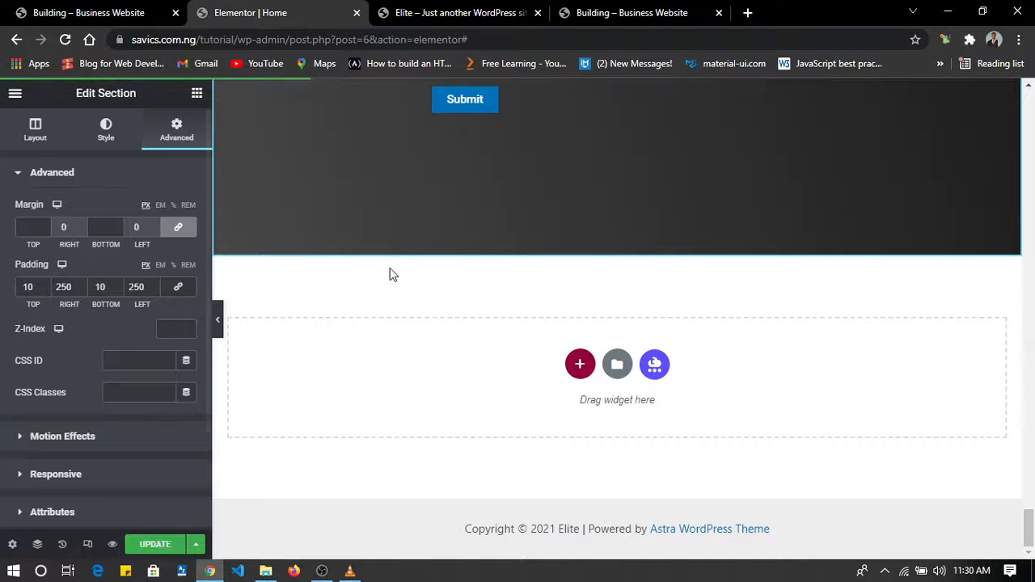
Review the whole Home page from the contact form up to the hero, including the programs, trainers and blog sections.
scroll(410, 267, "up", 8)
scroll(410, 269, "up", 6)
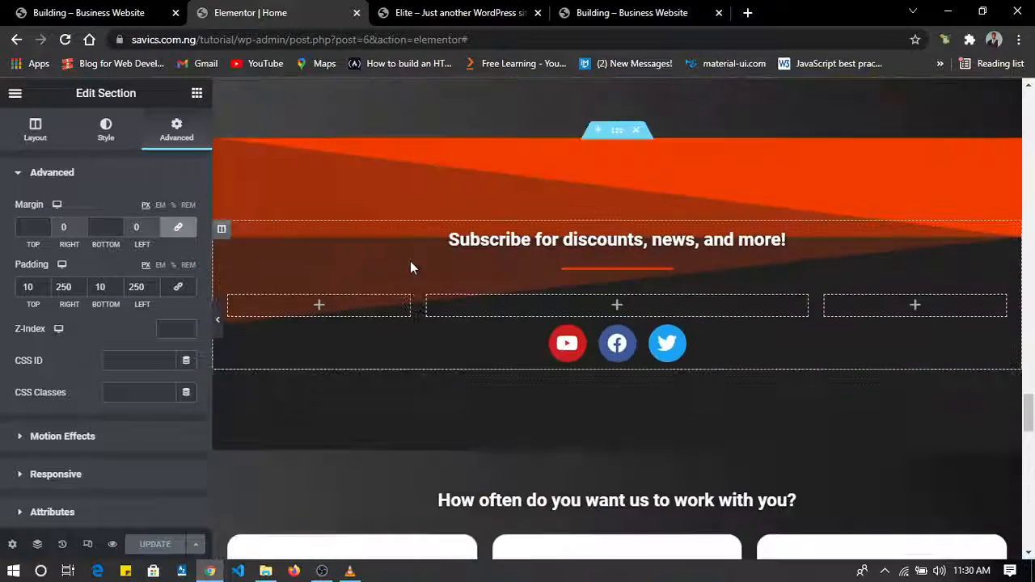
scroll(410, 269, "down", 10)
scroll(410, 260, "down", 1)
scroll(410, 261, "up", 12)
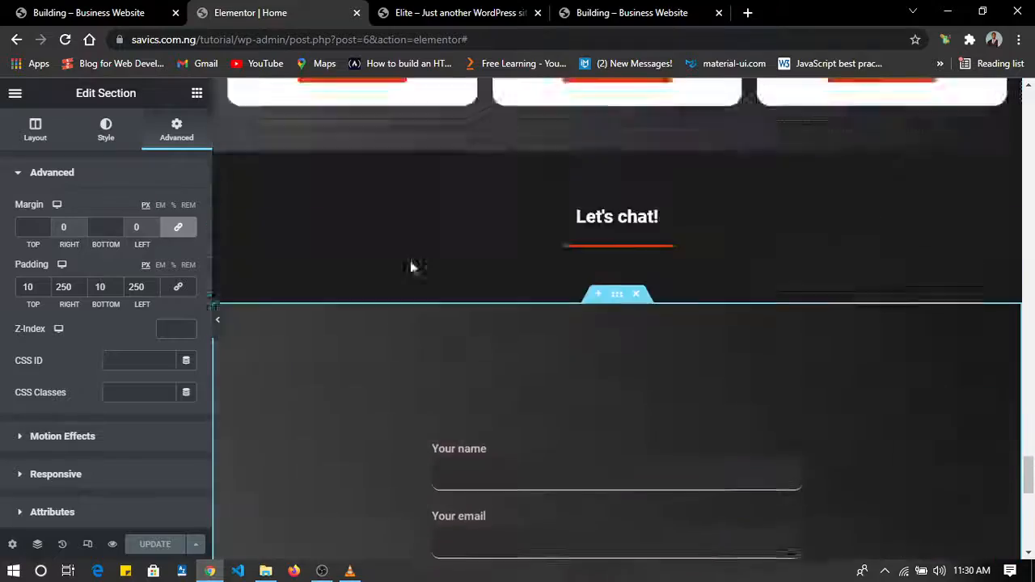
scroll(410, 261, "up", 6)
scroll(410, 261, "down", 13)
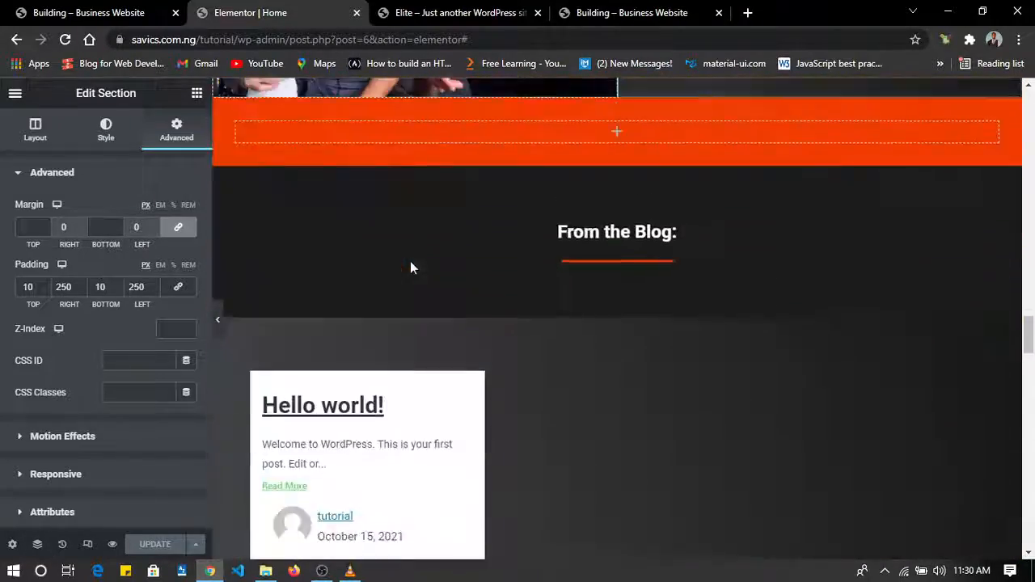
scroll(410, 261, "up", 20)
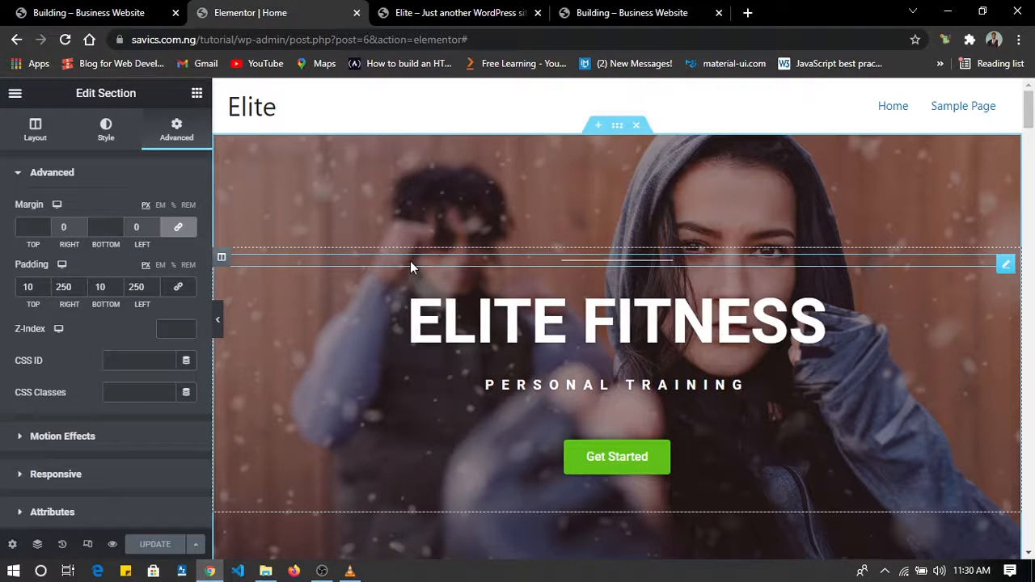
scroll(614, 183, "down", 5)
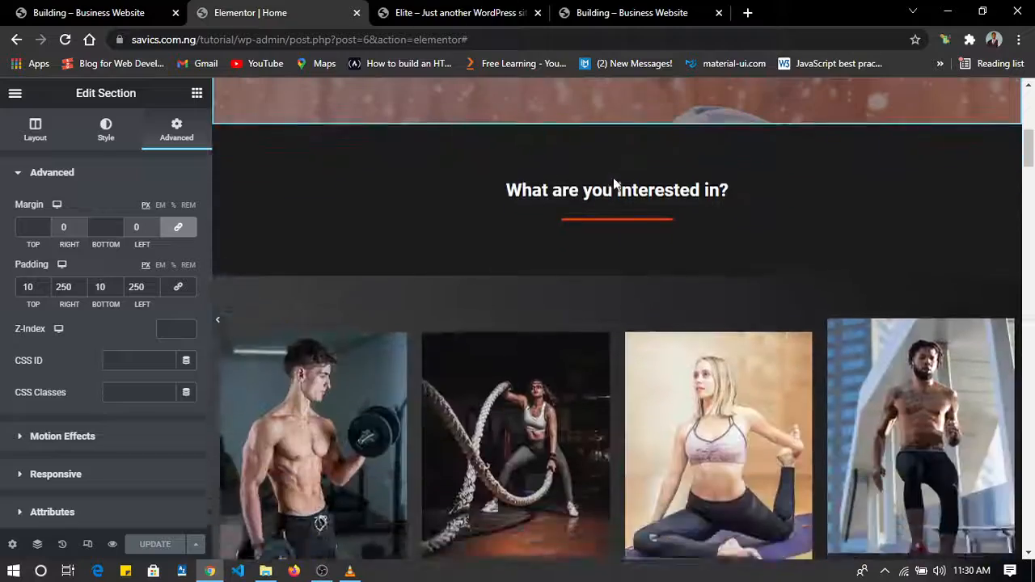
scroll(614, 183, "up", 5)
scroll(564, 249, "down", 5)
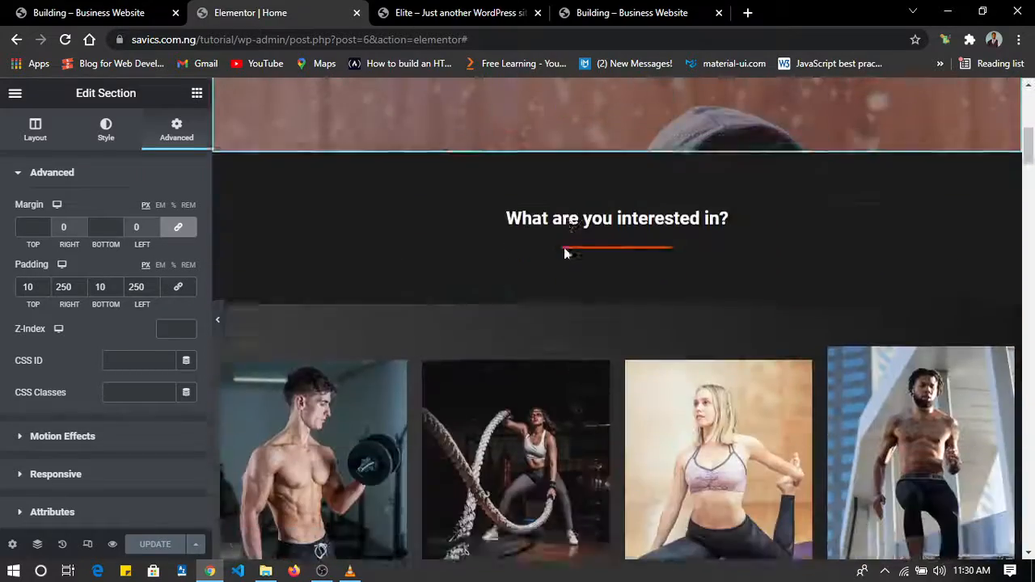
scroll(563, 250, "down", 10)
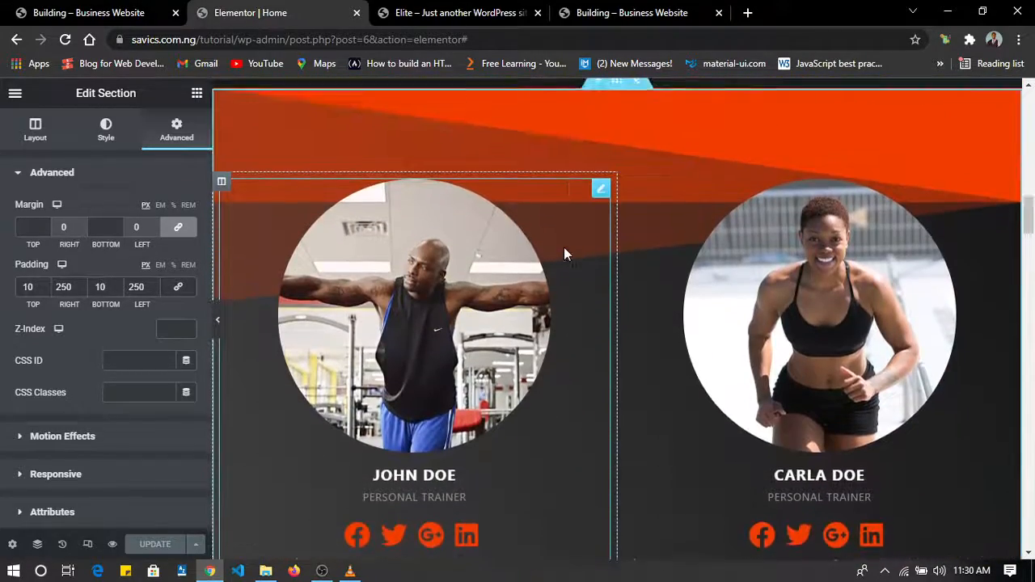
scroll(563, 254, "down", 10)
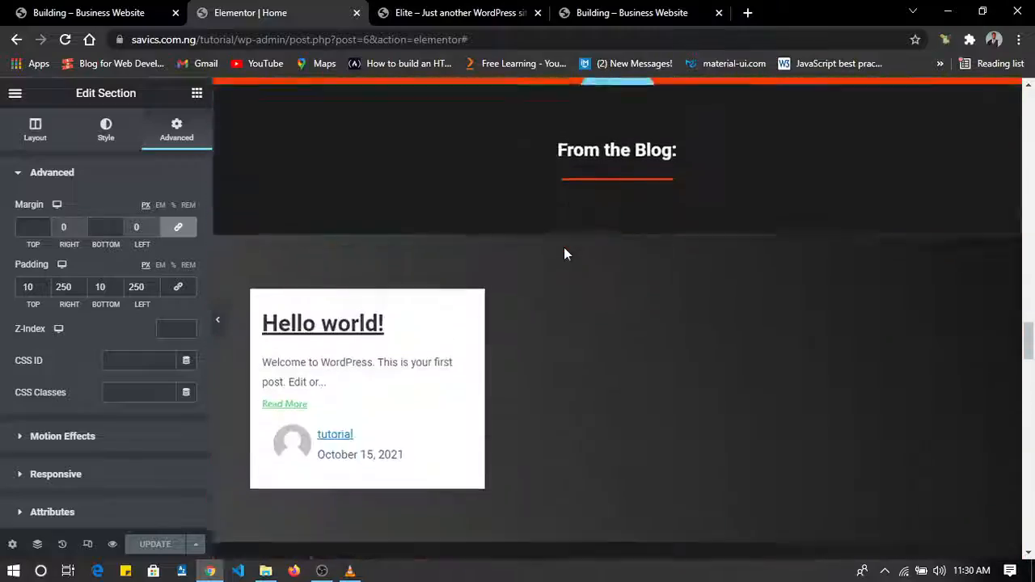
scroll(564, 254, "down", 6)
scroll(564, 253, "up", 14)
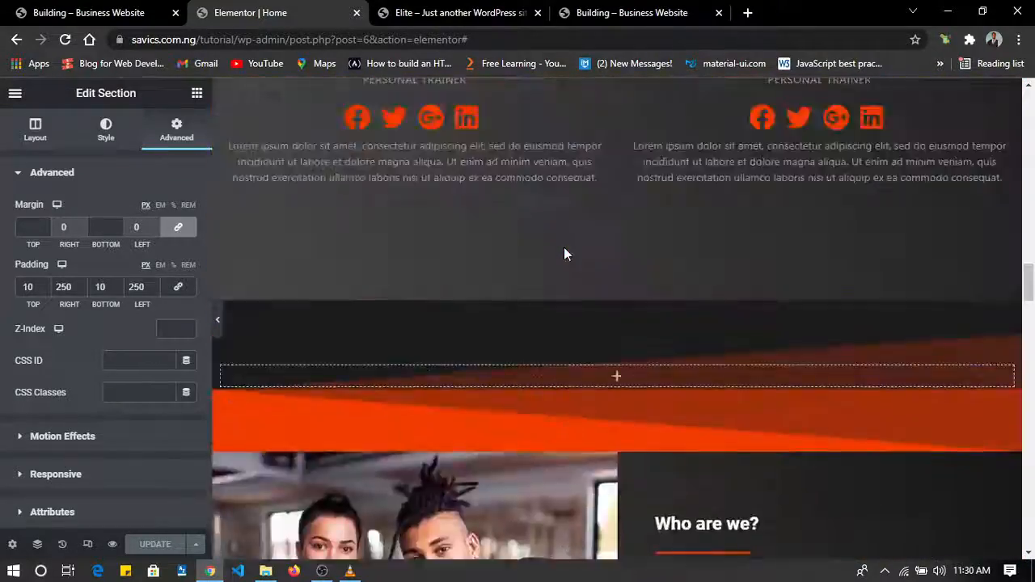
scroll(563, 251, "up", 15)
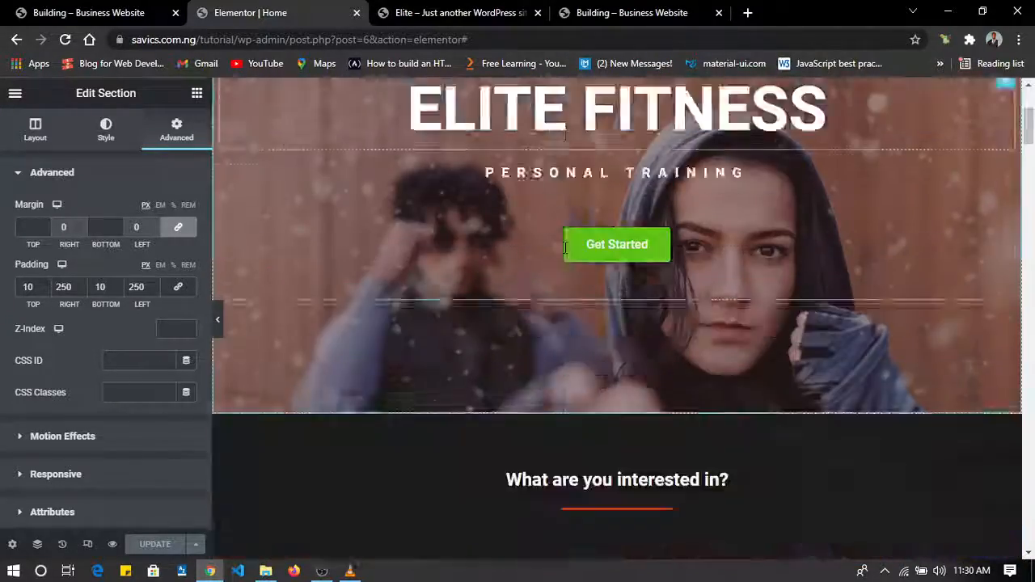
scroll(564, 249, "down", 10)
scroll(565, 250, "up", 6)
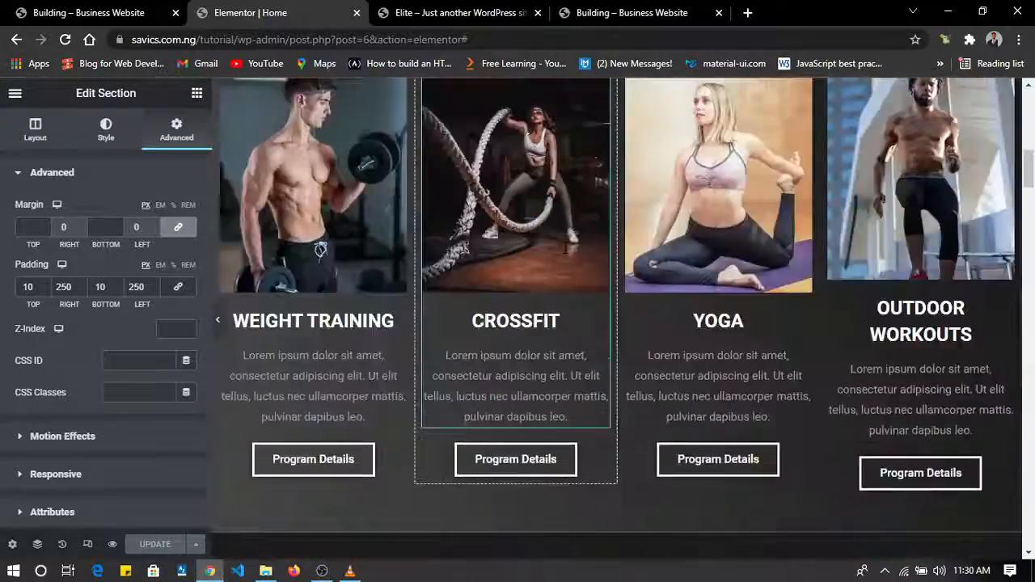
scroll(564, 249, "up", 6)
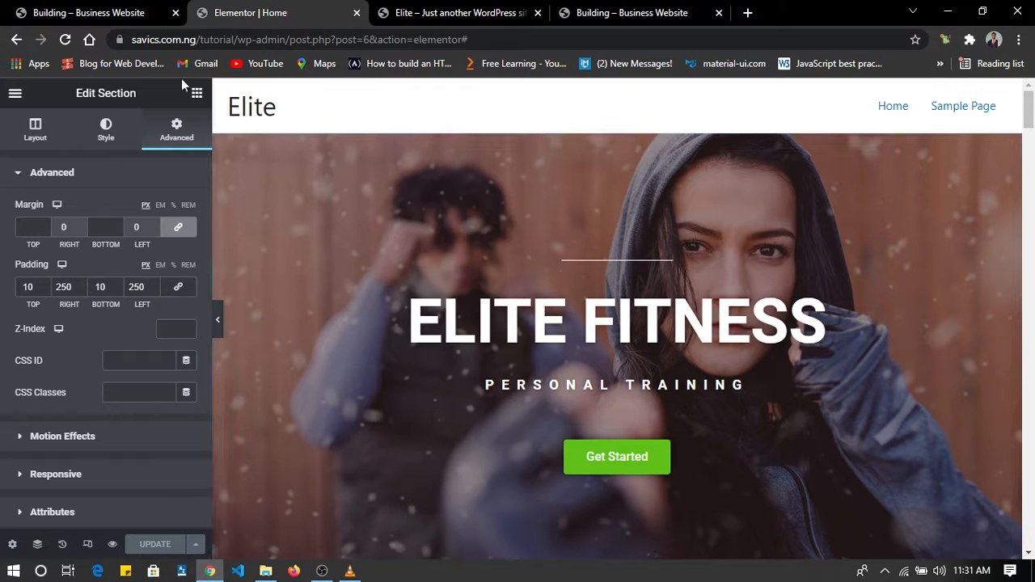
Exit the Elementor editor to the WordPress edit screen of the Home page.
left_click(15, 96)
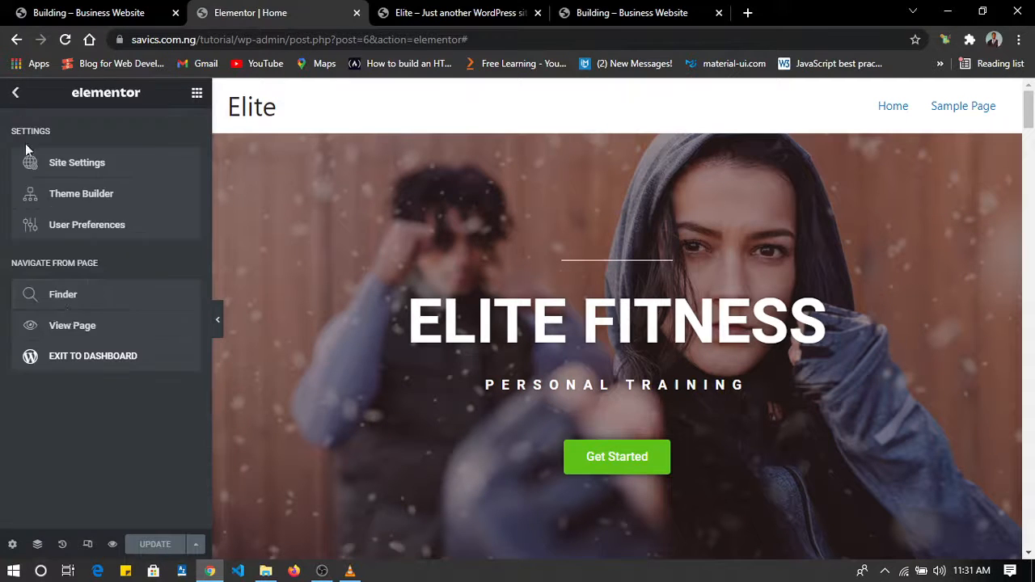
left_click(77, 357)
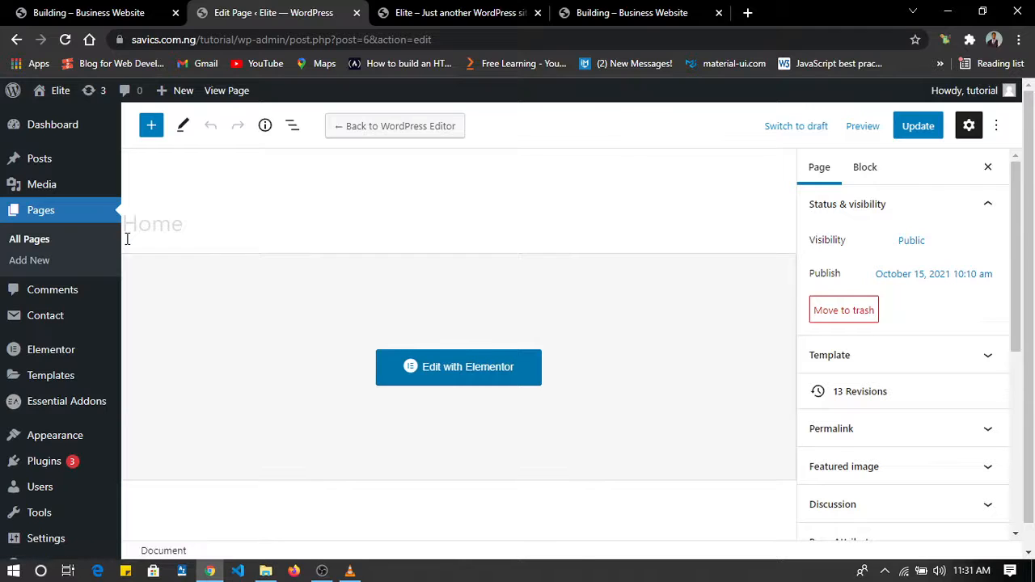
Create a new page titled About and publish it.
left_click(39, 259)
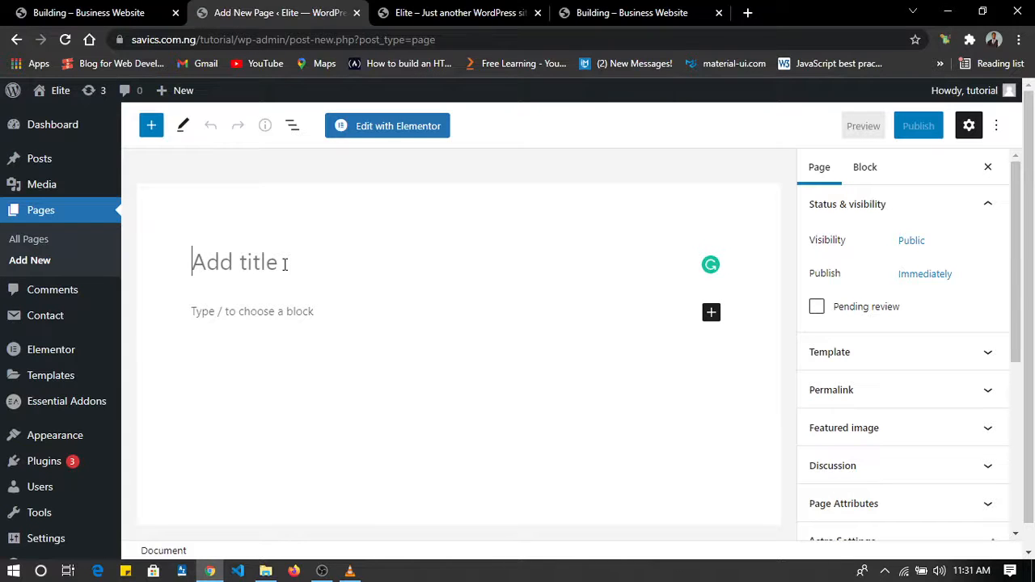
type("ab")
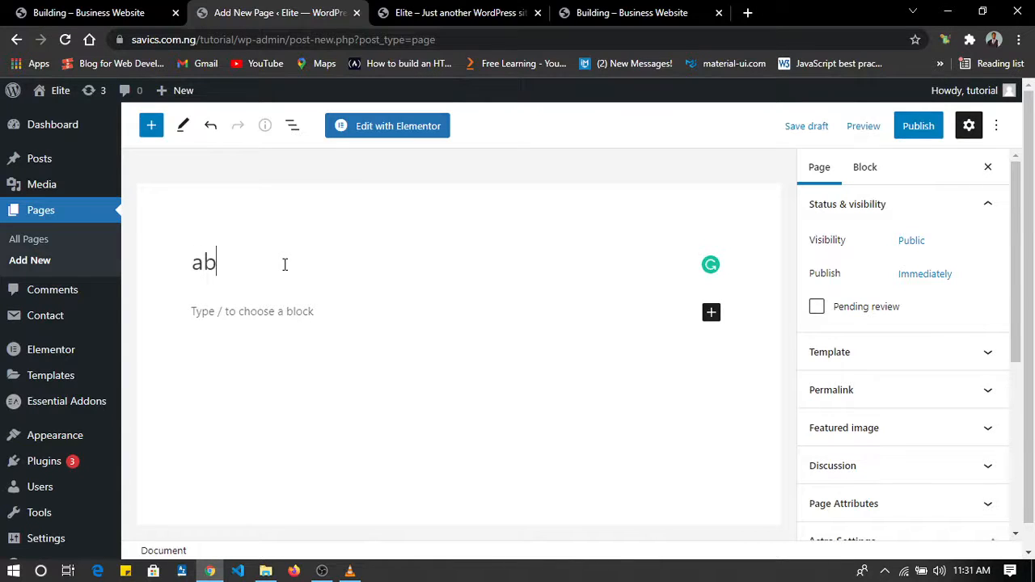
type("UOOT")
key("BackSpace")
key("BackSpace")
key("BackSpace")
key("BackSpace")
key("BackSpace")
key("BackSpace")
type("S")
key("BackSpace")
type("SBo")
key("BackSpace")
key("BackSpace")
key("BackSpace")
type("a")
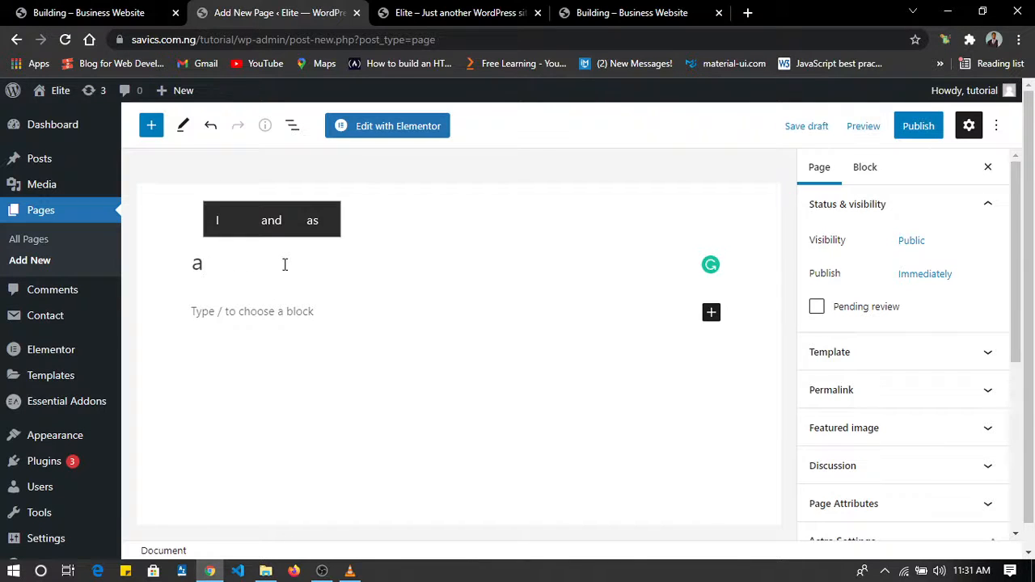
type("a")
key("BackSpace")
key("BackSpace")
type("ABOUT")
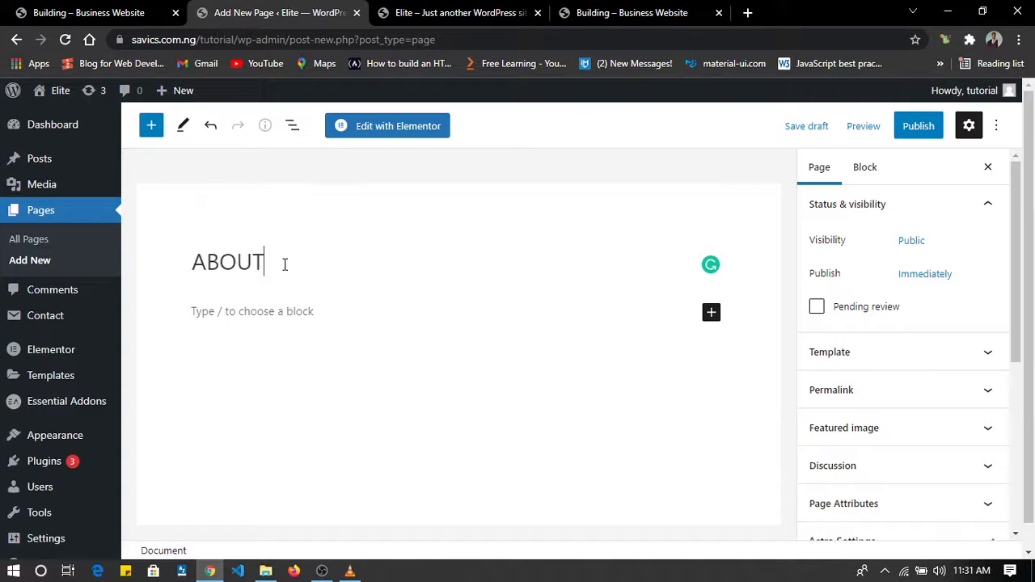
key("BackSpace")
key("BackSpace")
key("BackSpace")
type("bout")
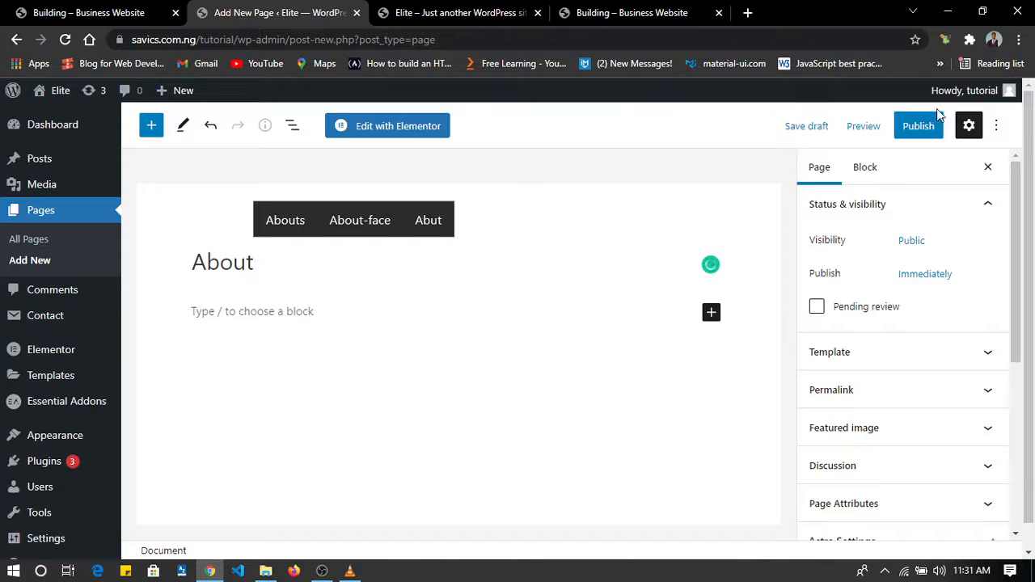
left_click(916, 130)
left_click(886, 131)
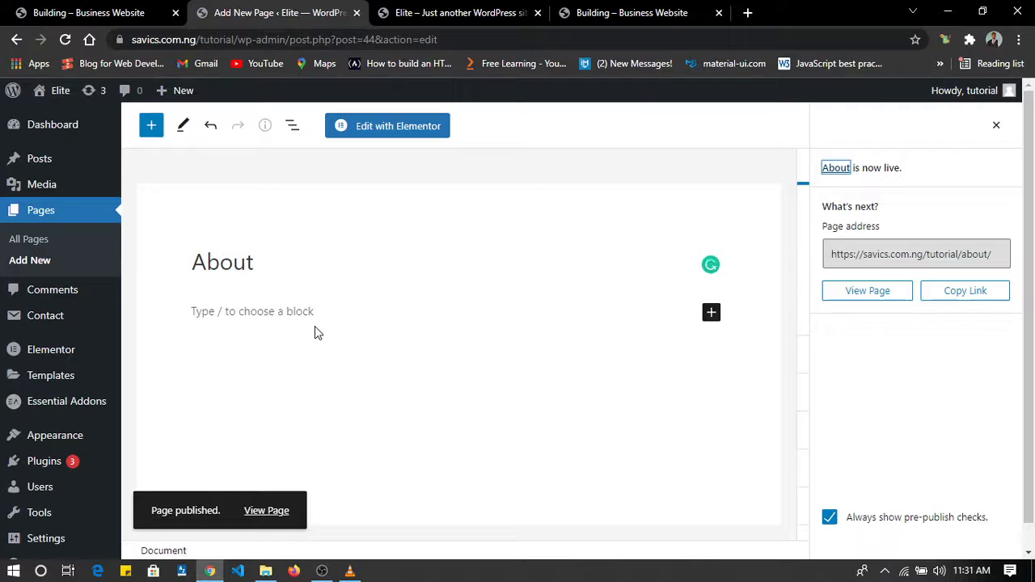
left_click(152, 128)
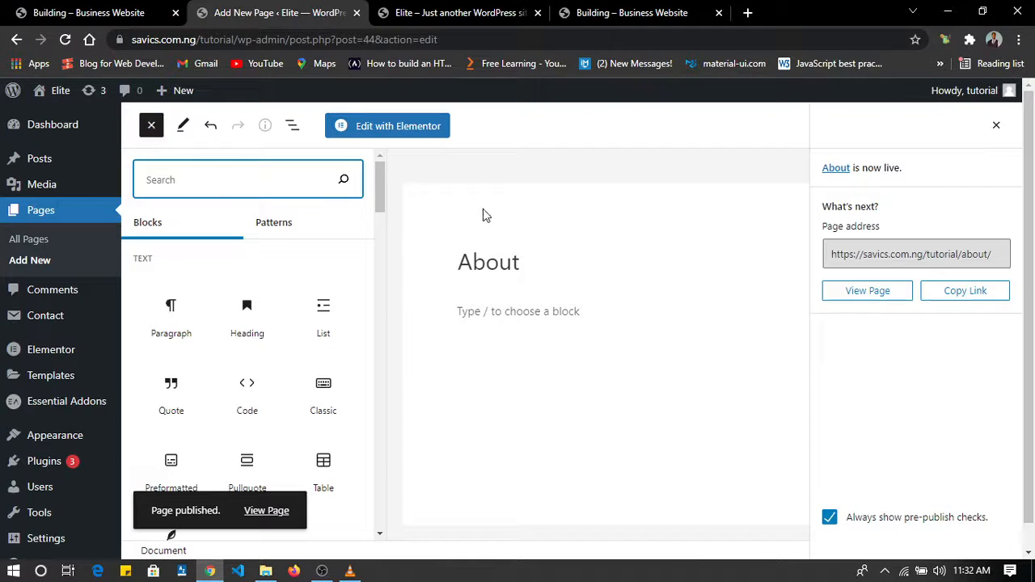
key("Escape")
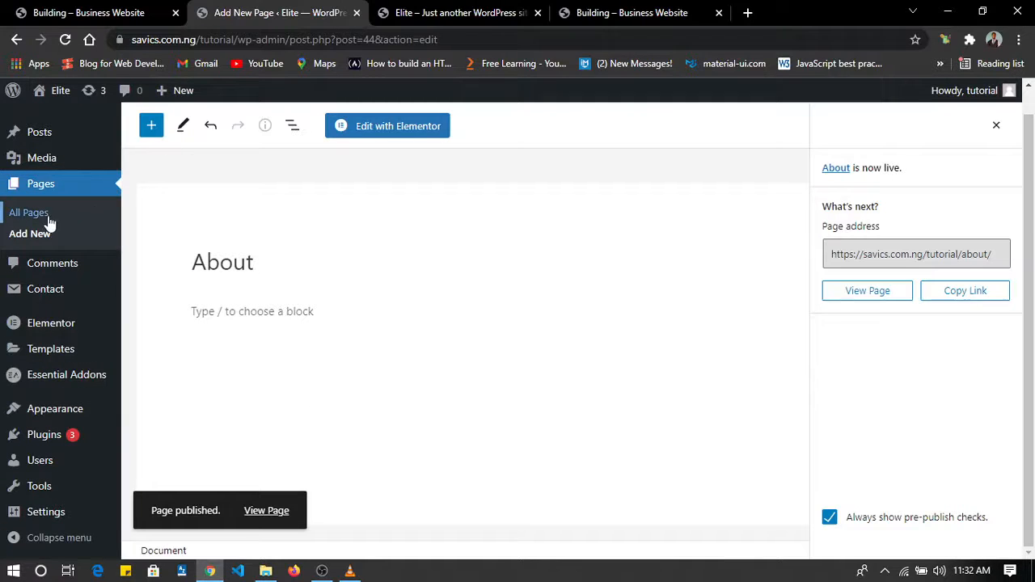
Add another new page titled Services and publish it.
mouse_move(184, 96)
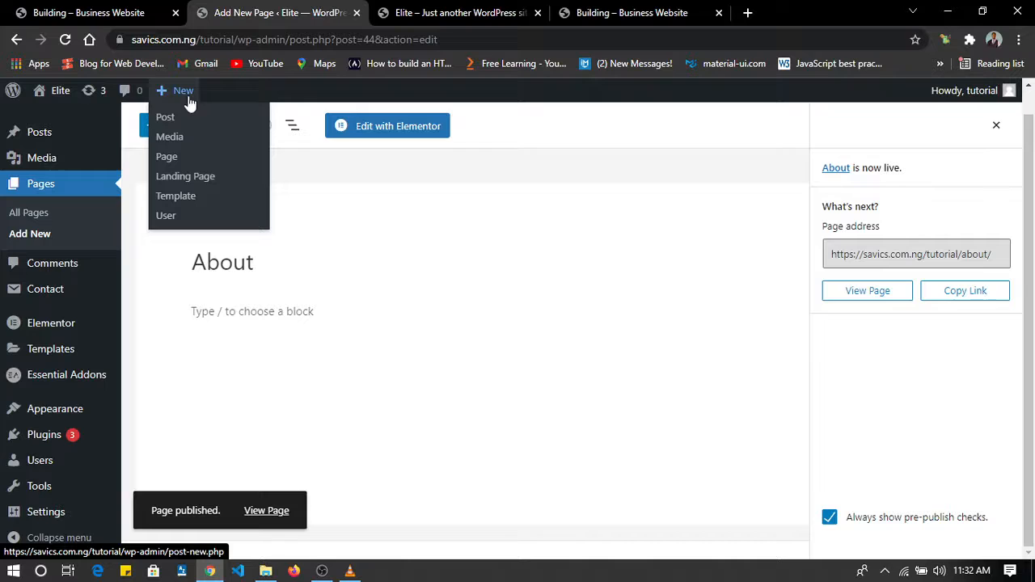
left_click(181, 162)
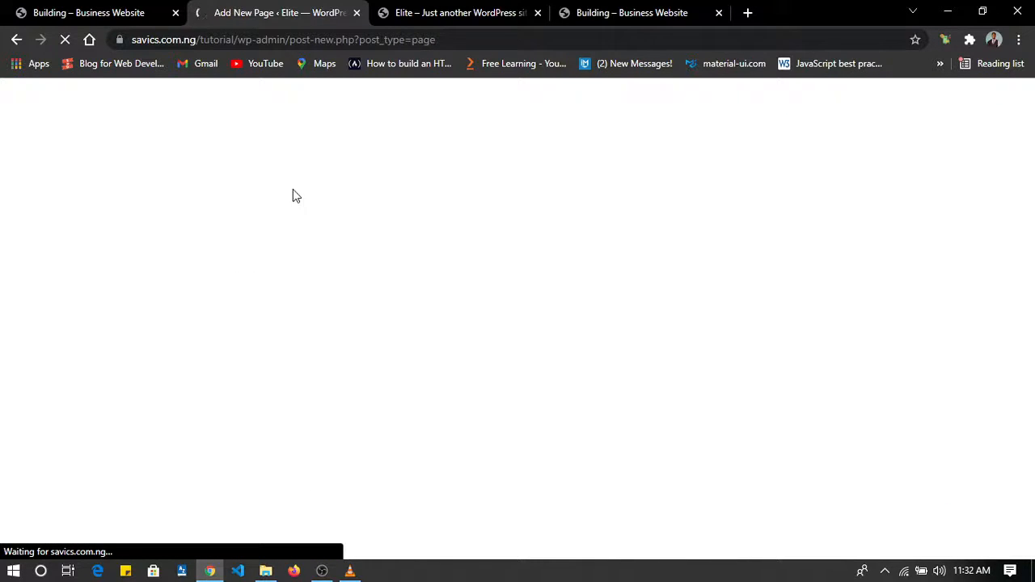
left_click(238, 255)
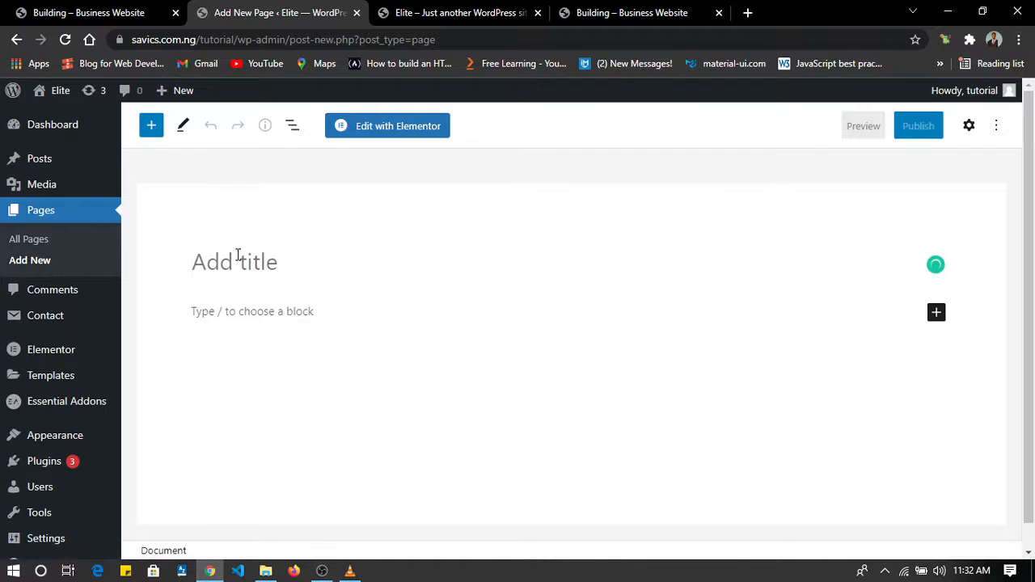
type("Services")
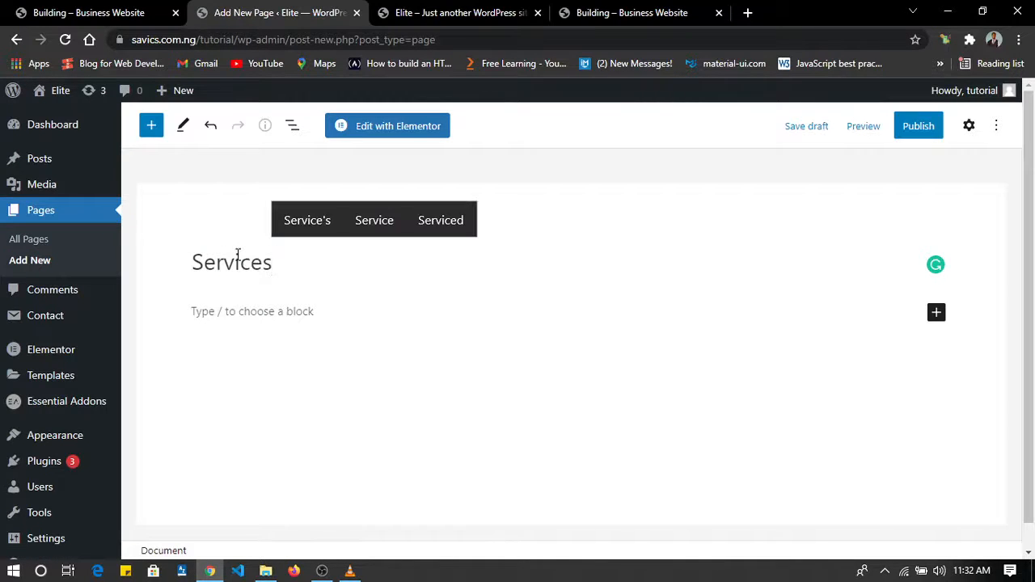
left_click(922, 129)
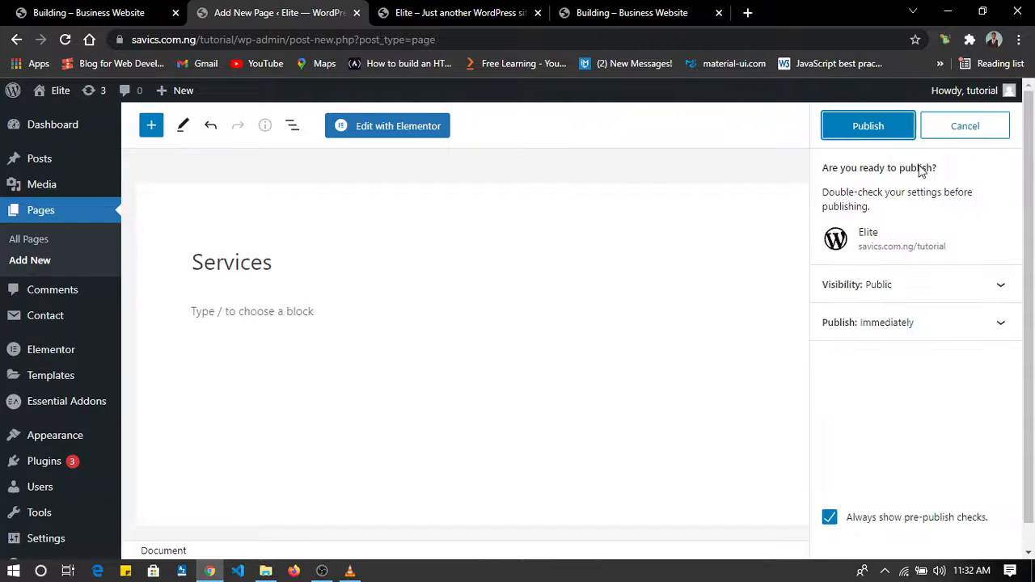
left_click(880, 125)
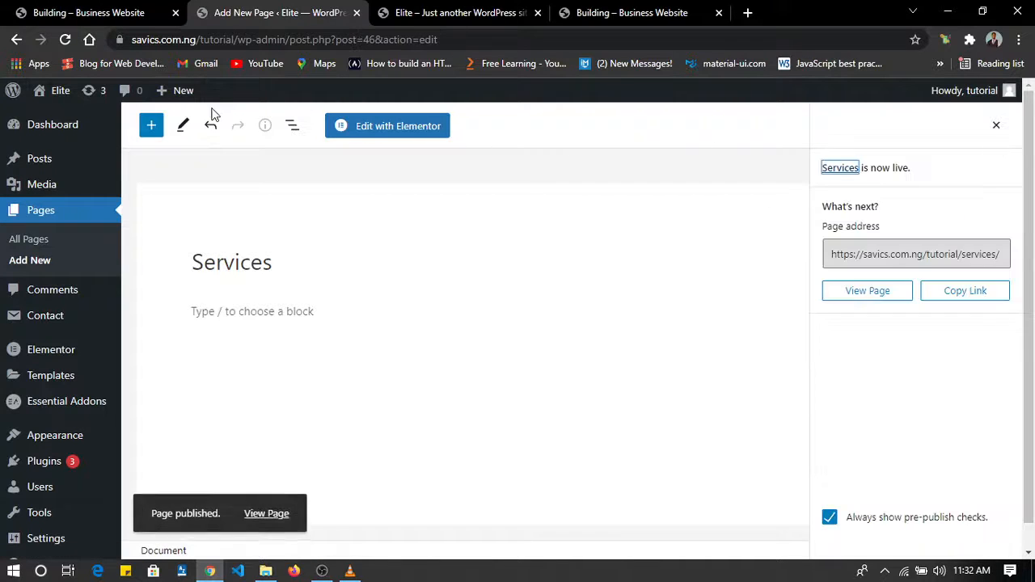
Add a new page titled FAQ and publish it.
mouse_move(175, 94)
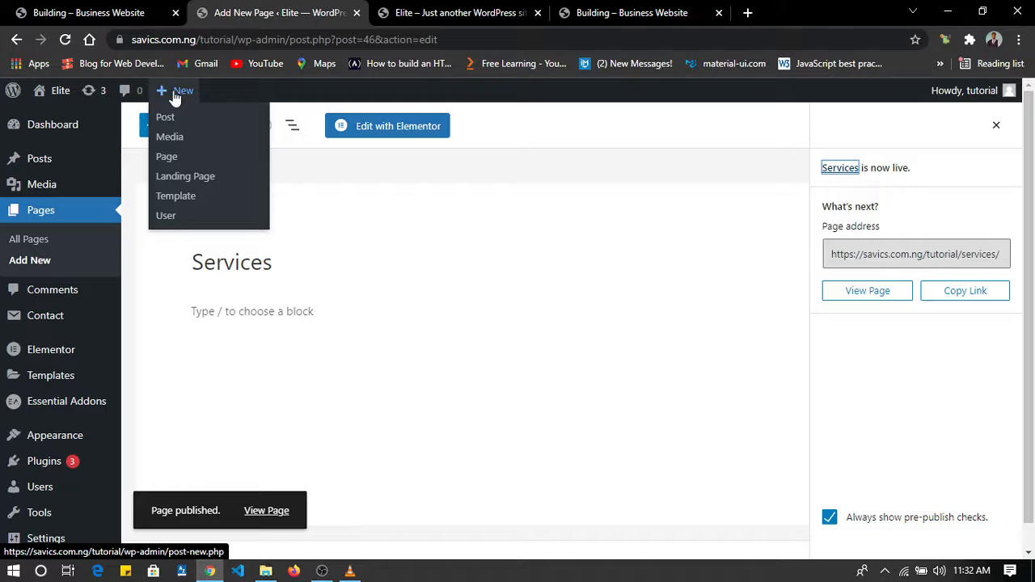
left_click(168, 159)
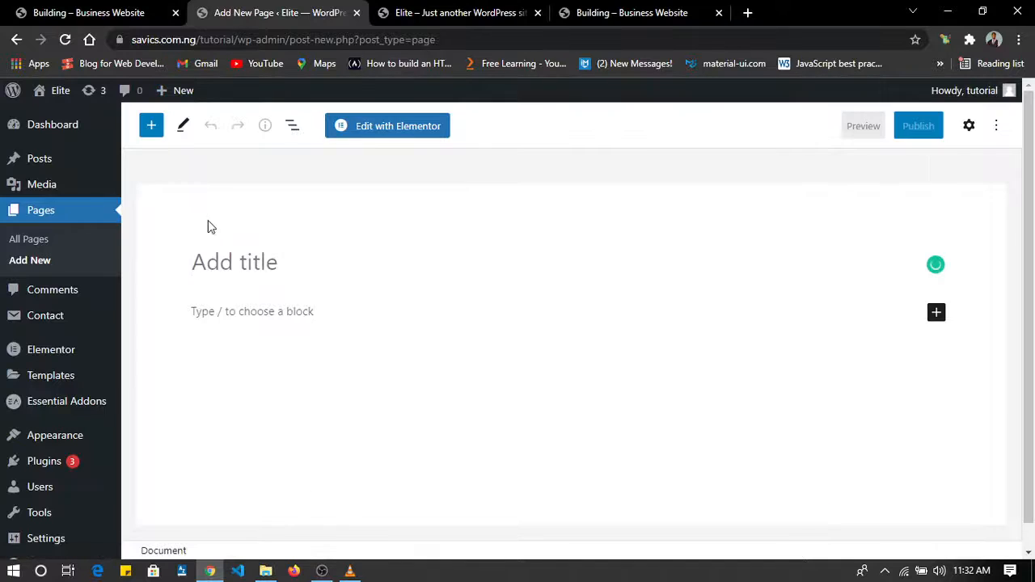
type("FAQ")
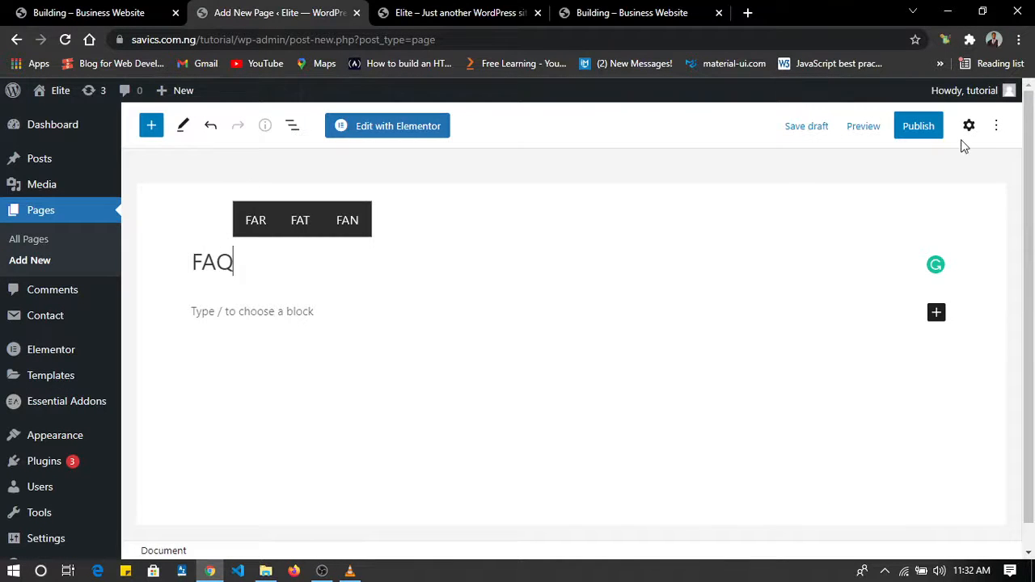
left_click(922, 129)
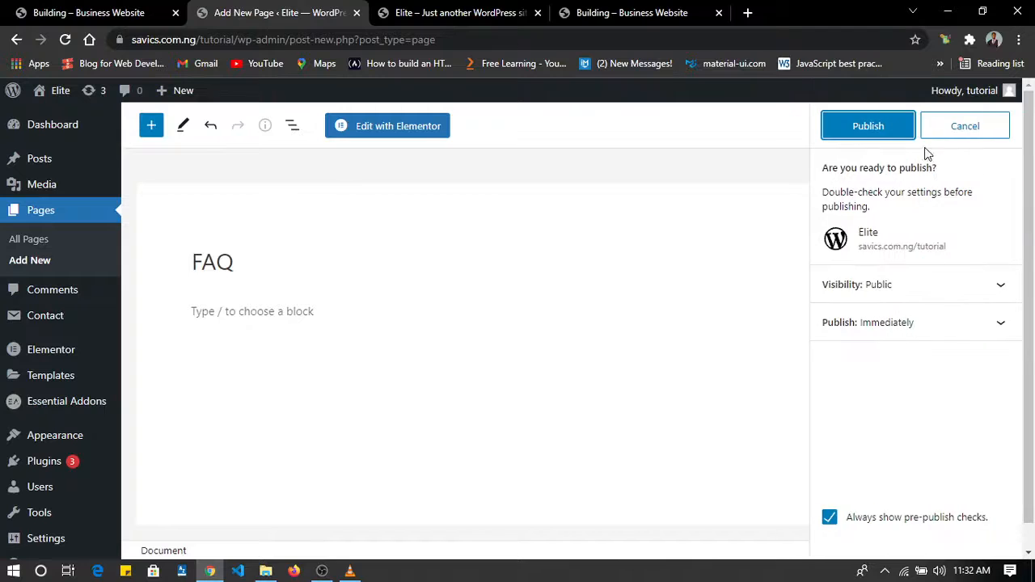
left_click(876, 134)
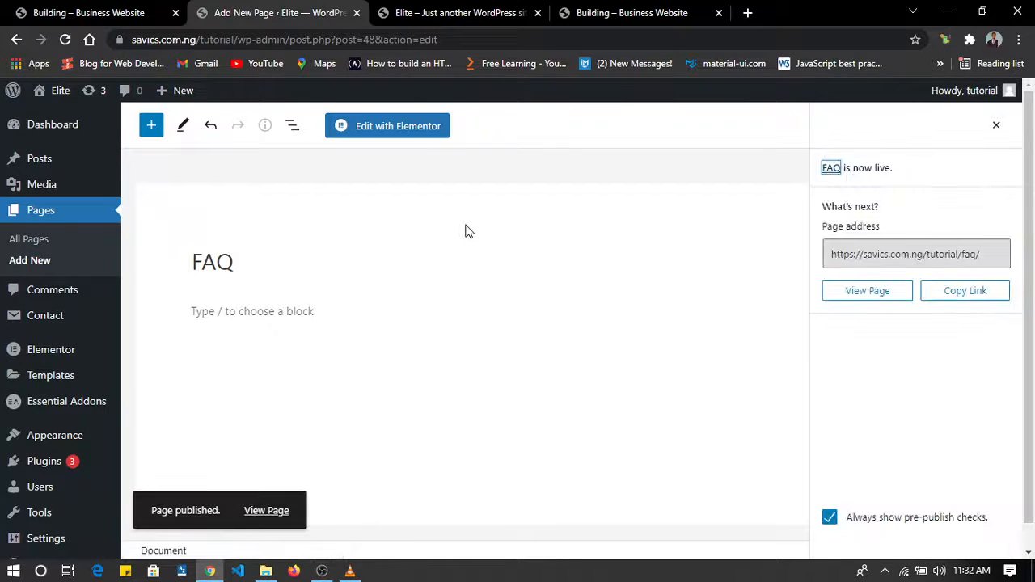
Add a new page titled Contact and publish it.
mouse_move(192, 95)
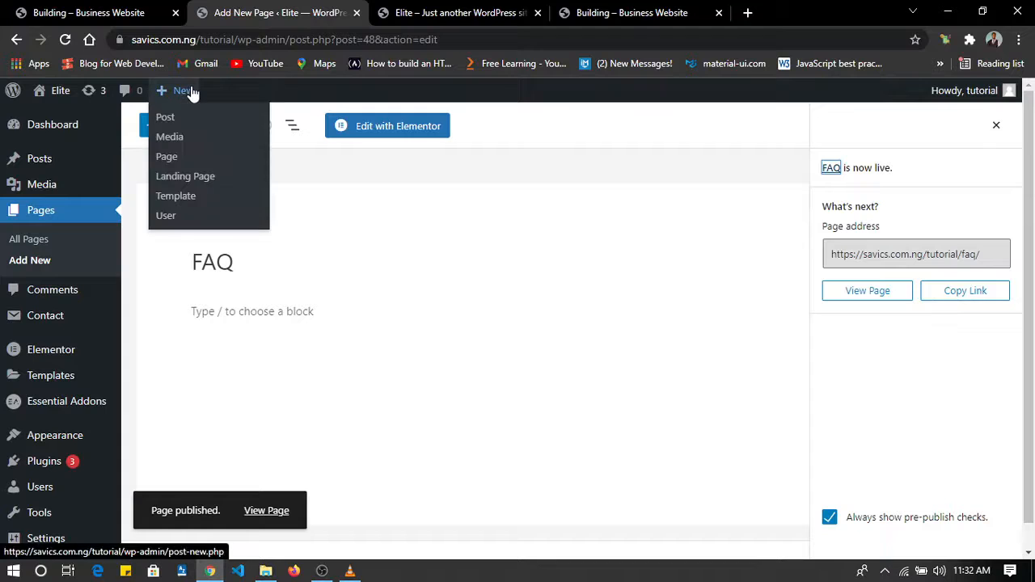
left_click(178, 165)
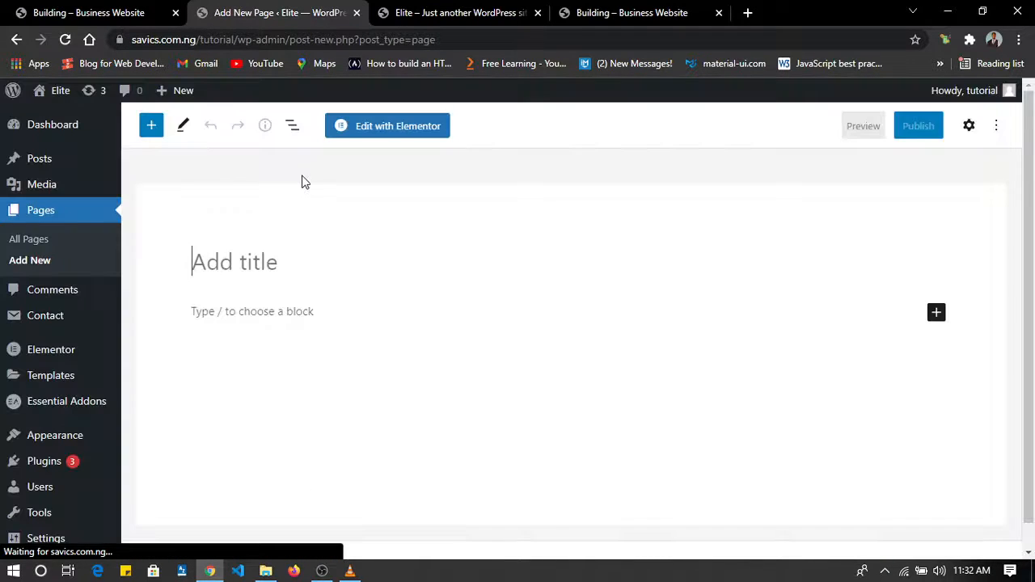
type("Contacy")
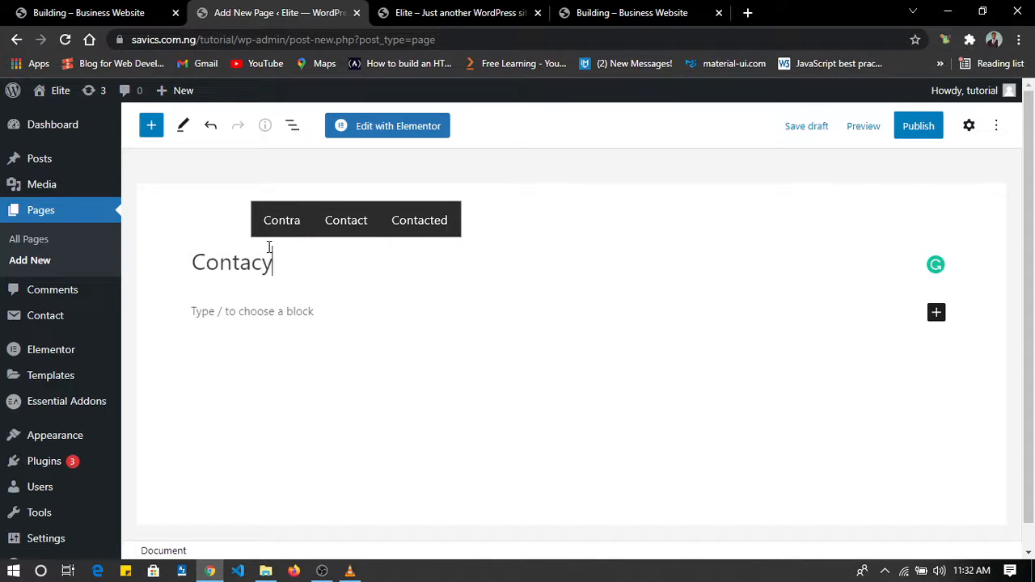
key("BackSpace")
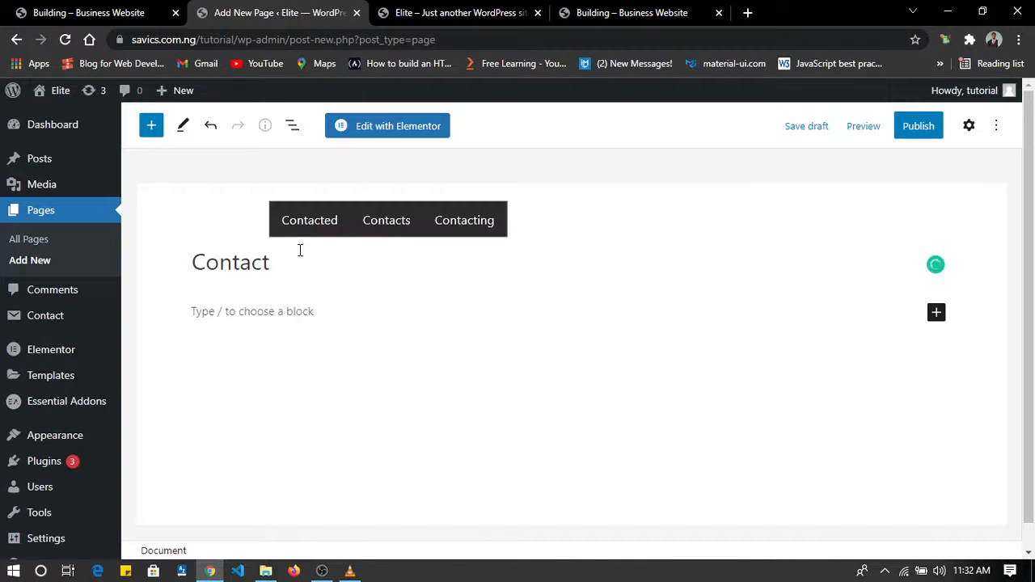
left_click(920, 127)
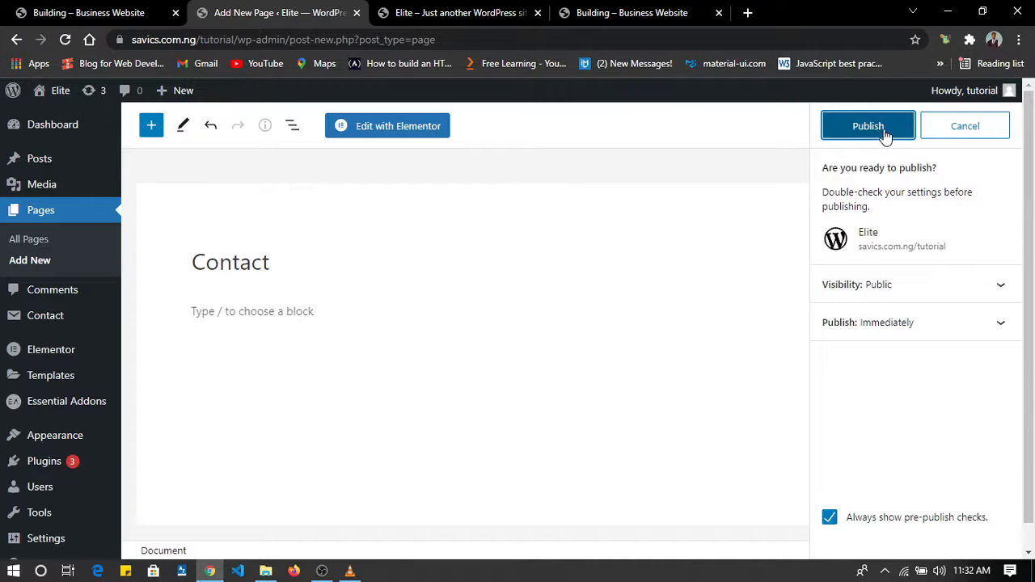
left_click(883, 135)
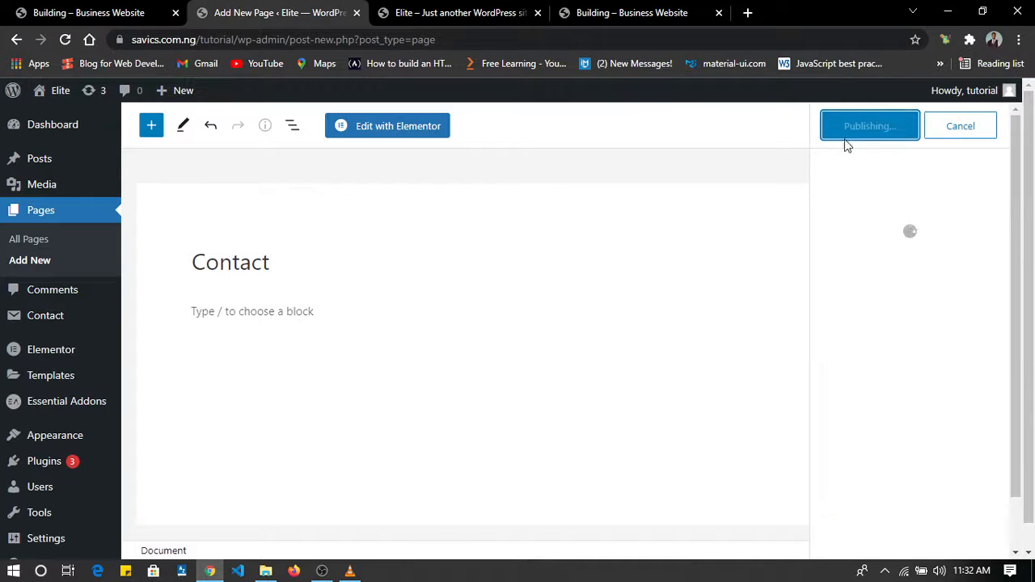
Move the Privacy Policy and Sample Page entries from the list of all pages to the trash in one bulk action.
left_click(36, 241)
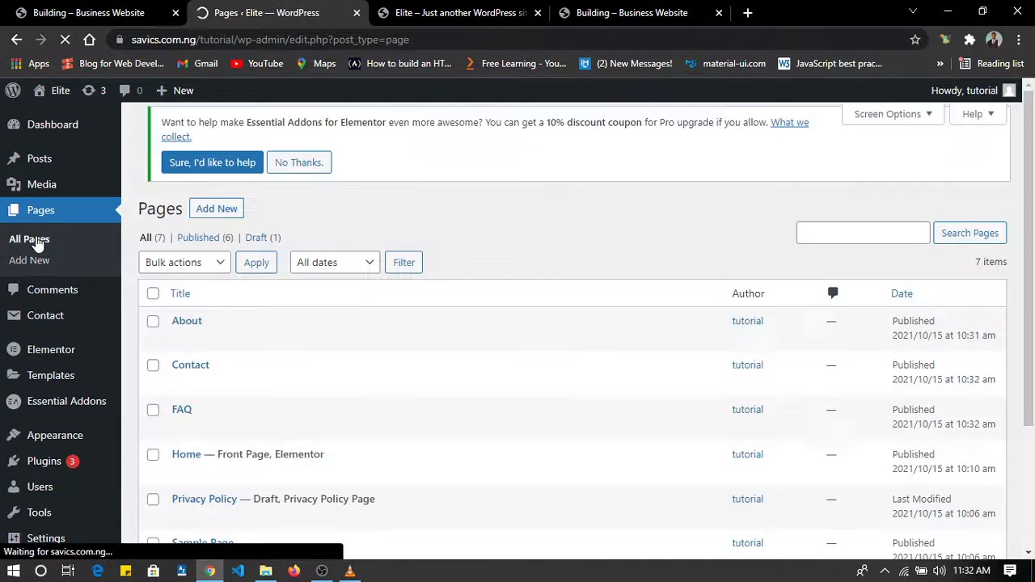
scroll(312, 356, "down", 3)
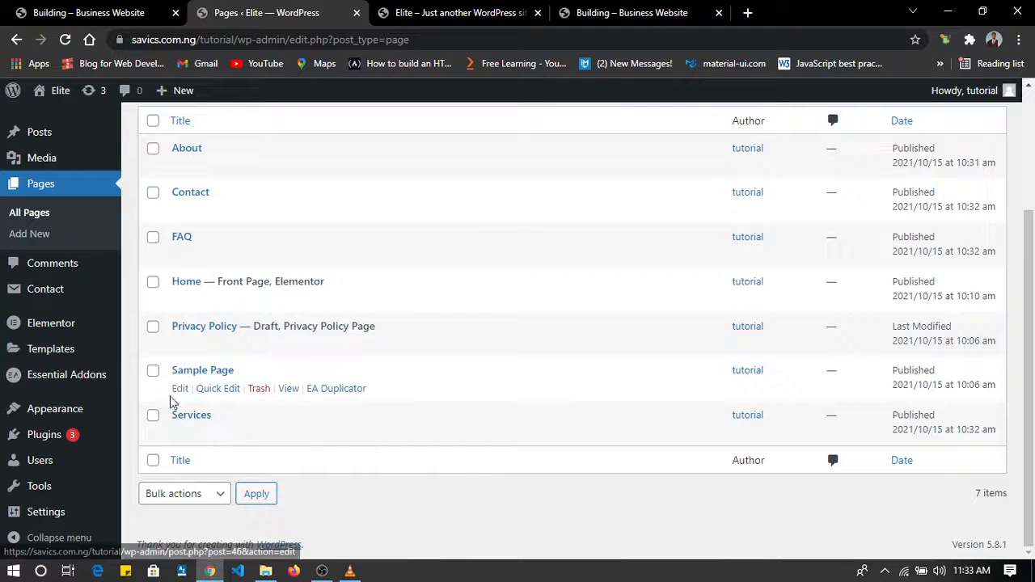
left_click(154, 372)
left_click(153, 327)
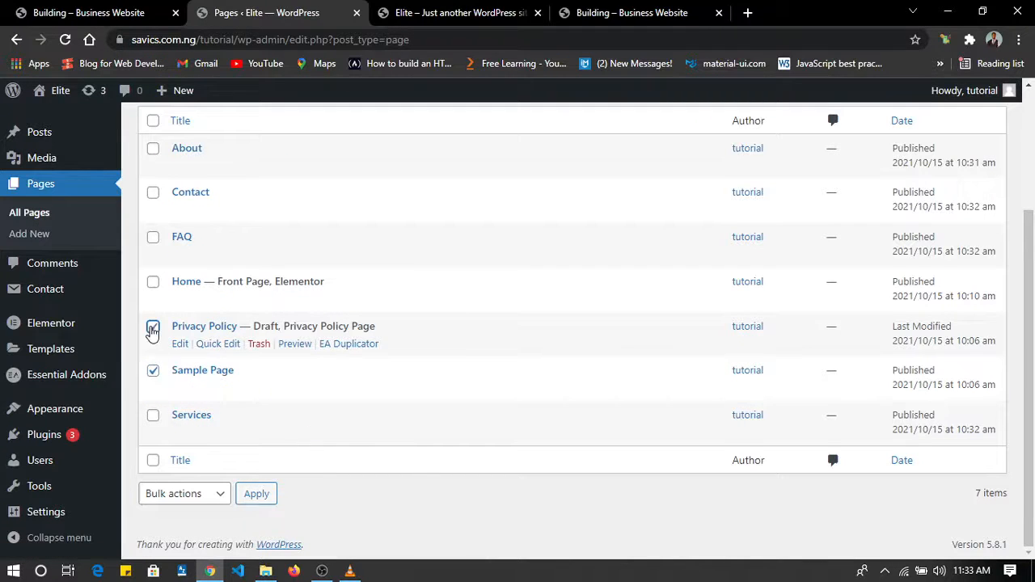
scroll(150, 331, "up", 3)
left_click(184, 253)
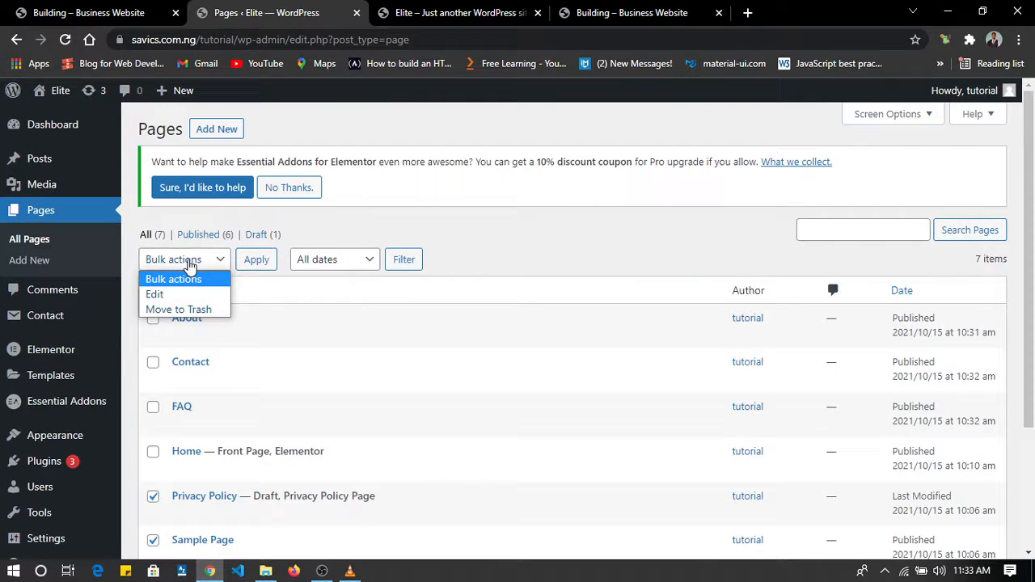
left_click(188, 309)
left_click(258, 263)
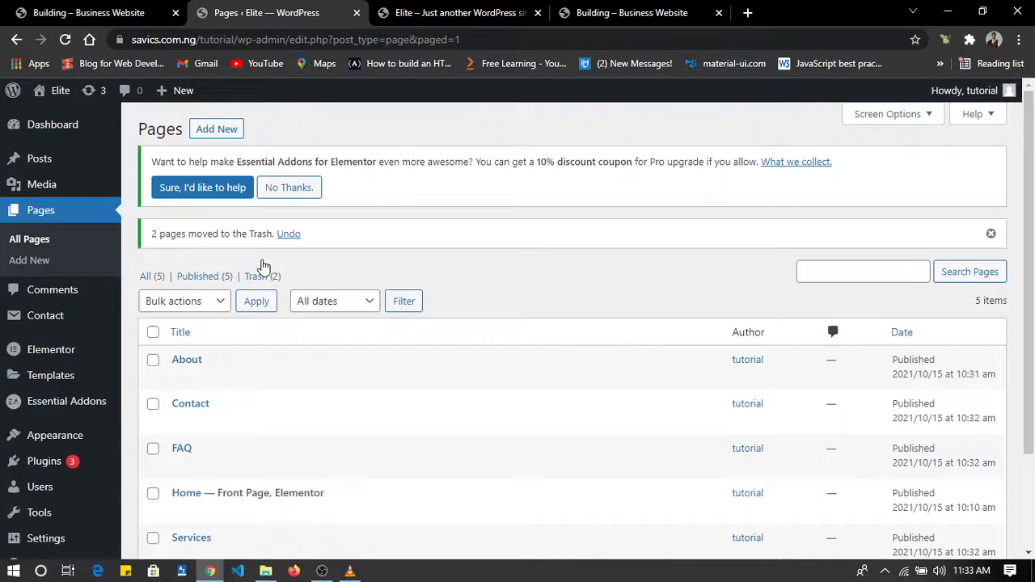
scroll(263, 267, "down", 3)
mouse_move(208, 241)
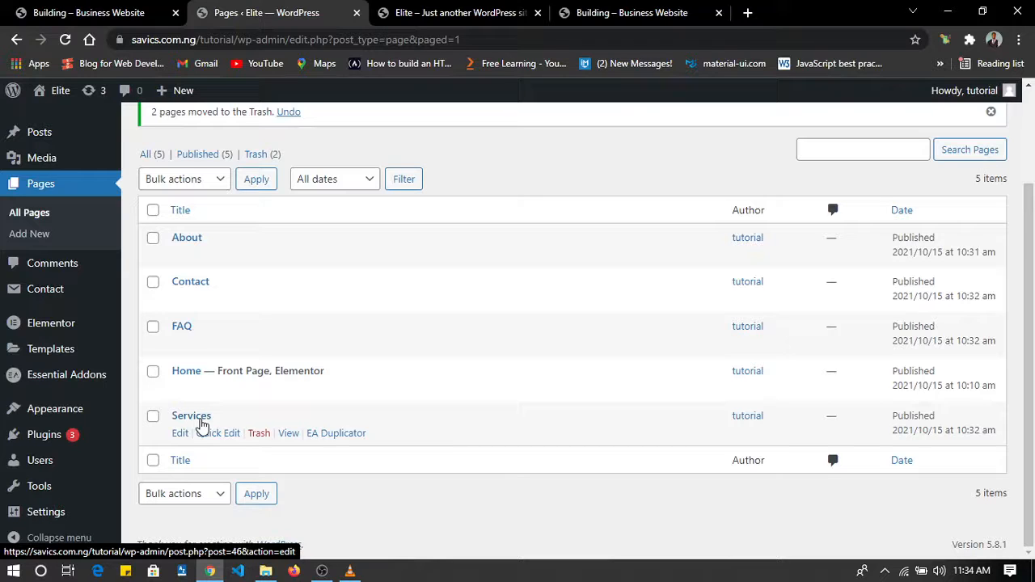
right_click(201, 425)
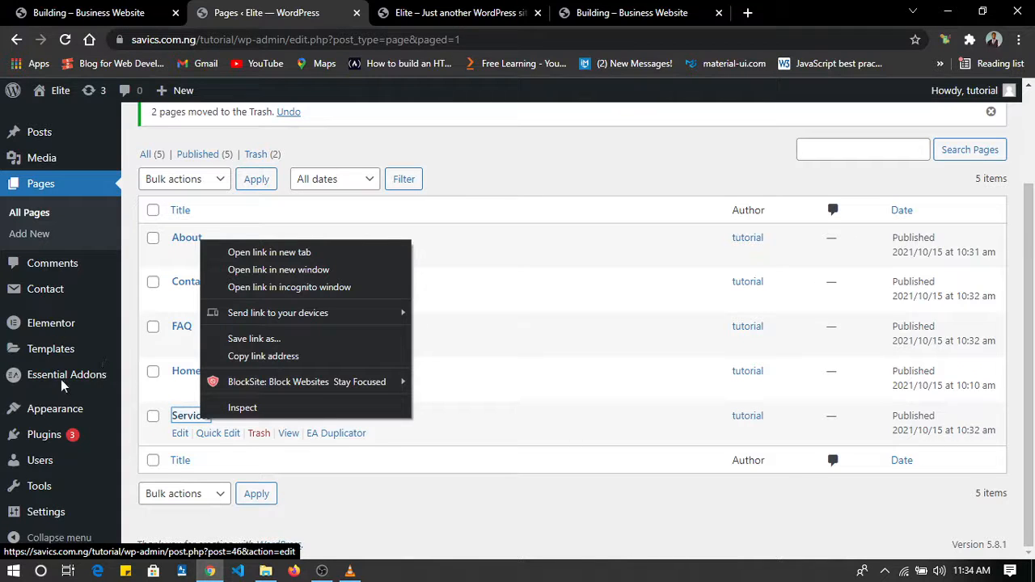
Open the Customizer for the active Astra theme and look through its settings sections down to Menus.
left_click(88, 409)
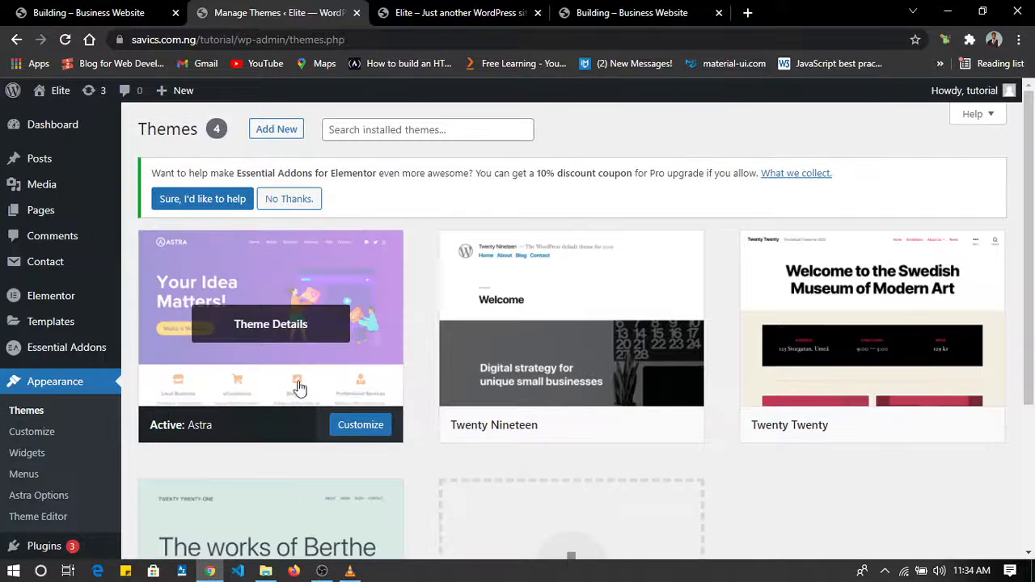
left_click(48, 434)
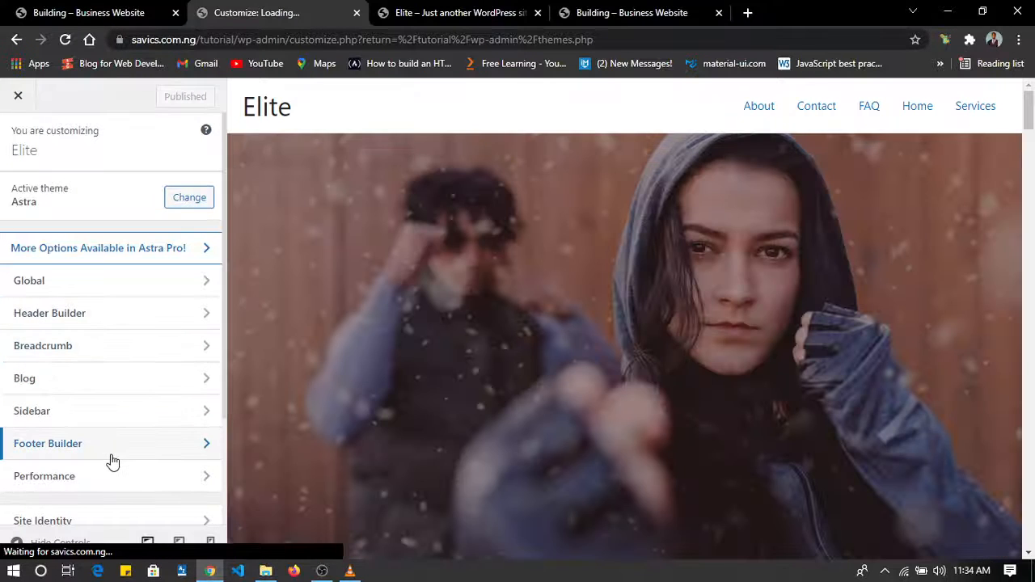
scroll(113, 460, "down", 2)
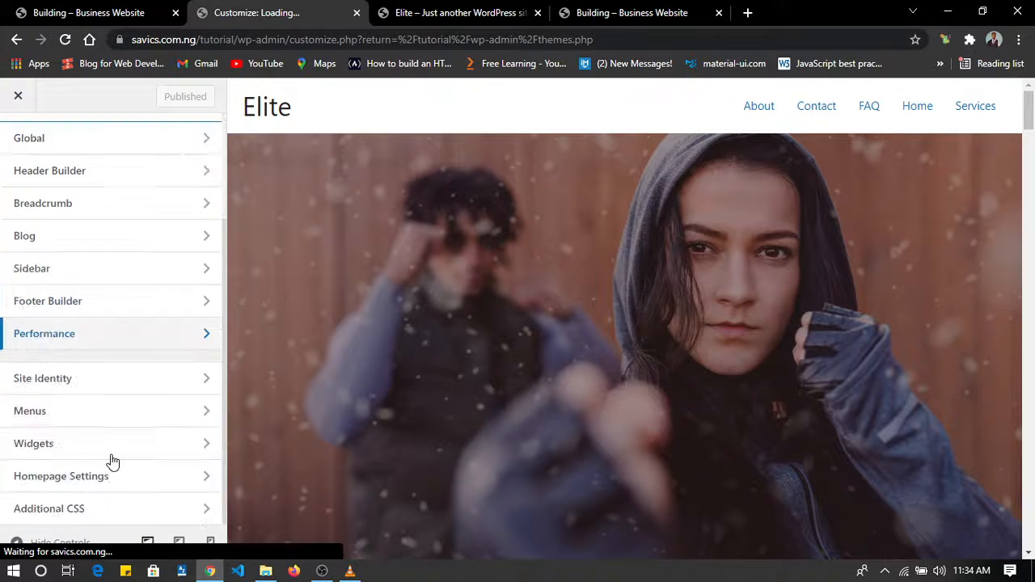
Create a new site menu named Main Menu and assign it to the Primary Menu location.
left_click(68, 412)
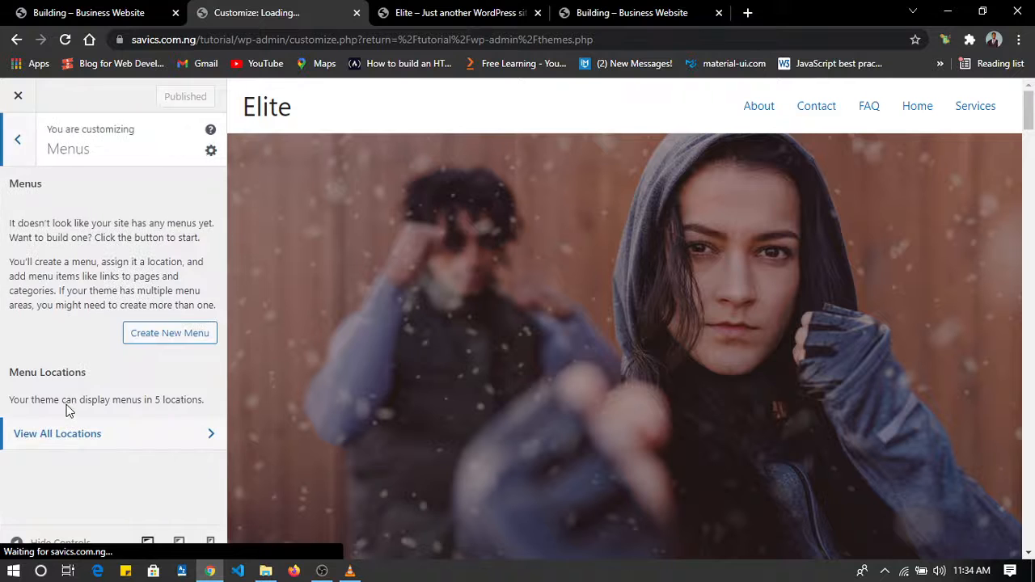
left_click(176, 331)
left_click(118, 236)
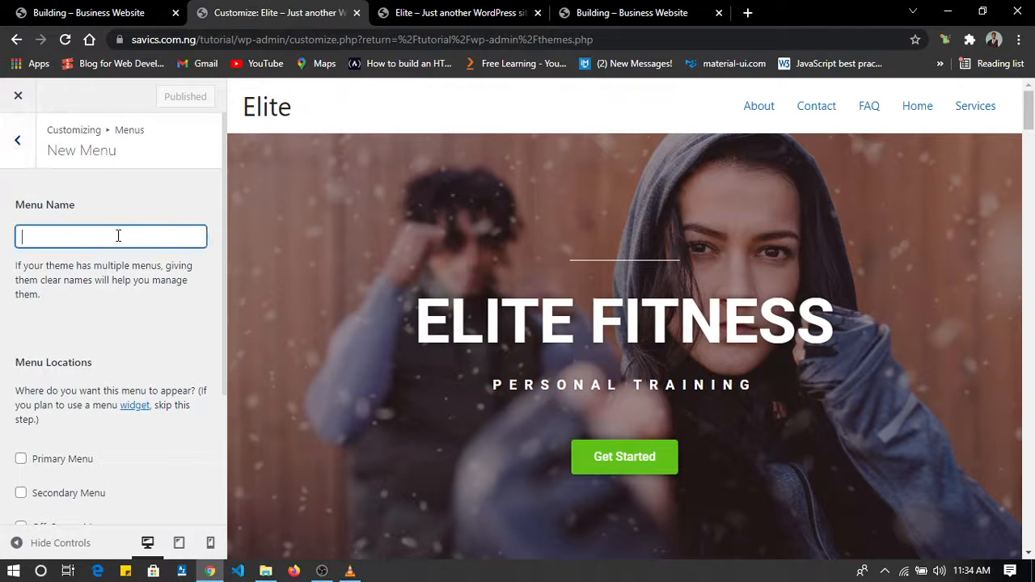
type("MAin")
key("BackSpace")
key("BackSpace")
key("BackSpace")
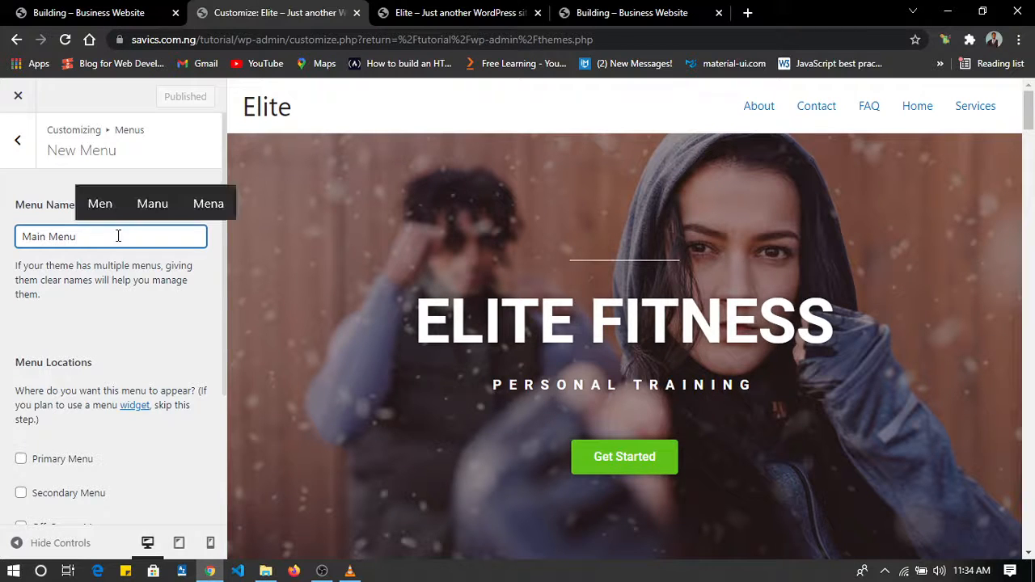
scroll(118, 235, "down", 2)
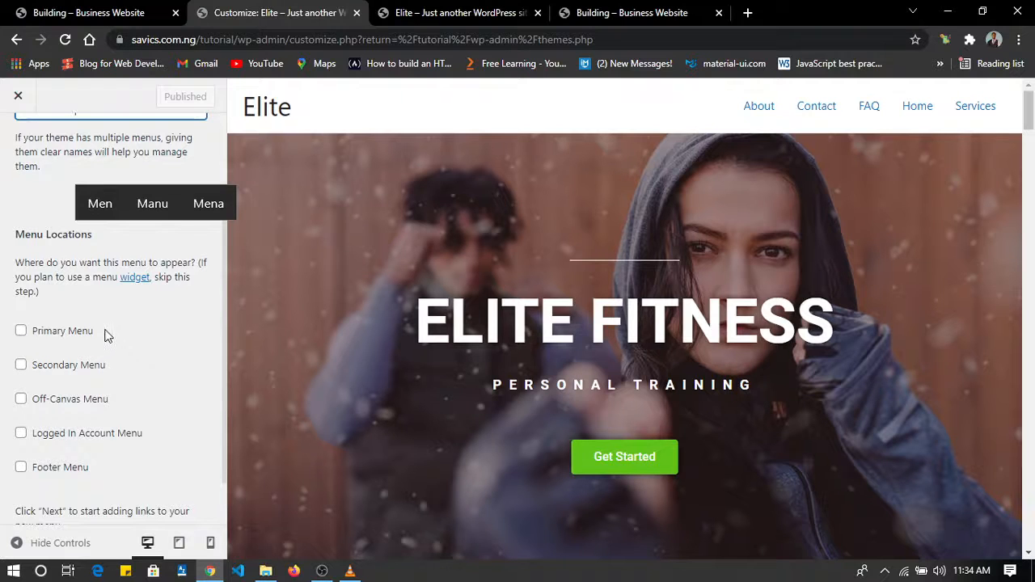
left_click(24, 334)
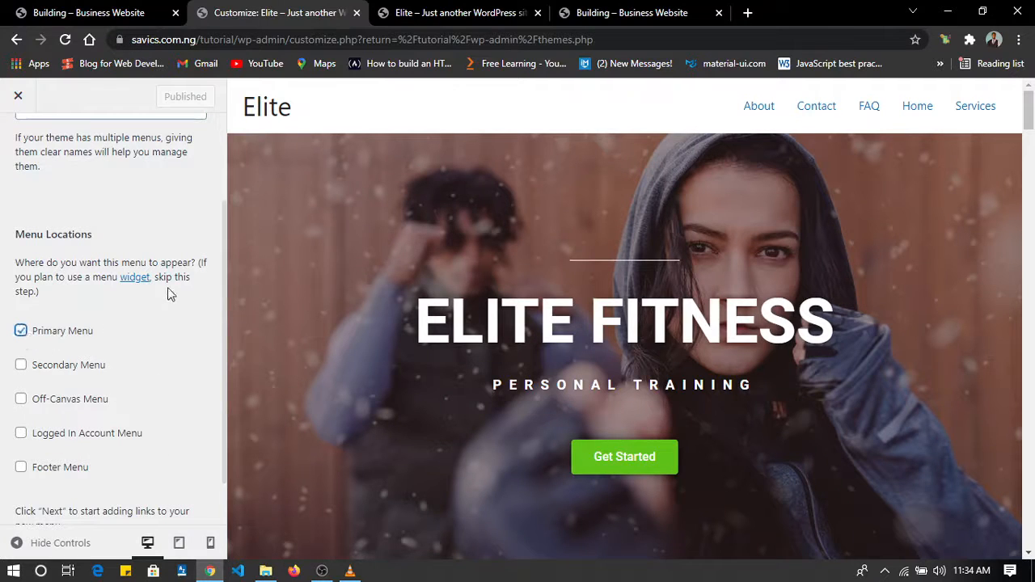
scroll(184, 220, "down", 1)
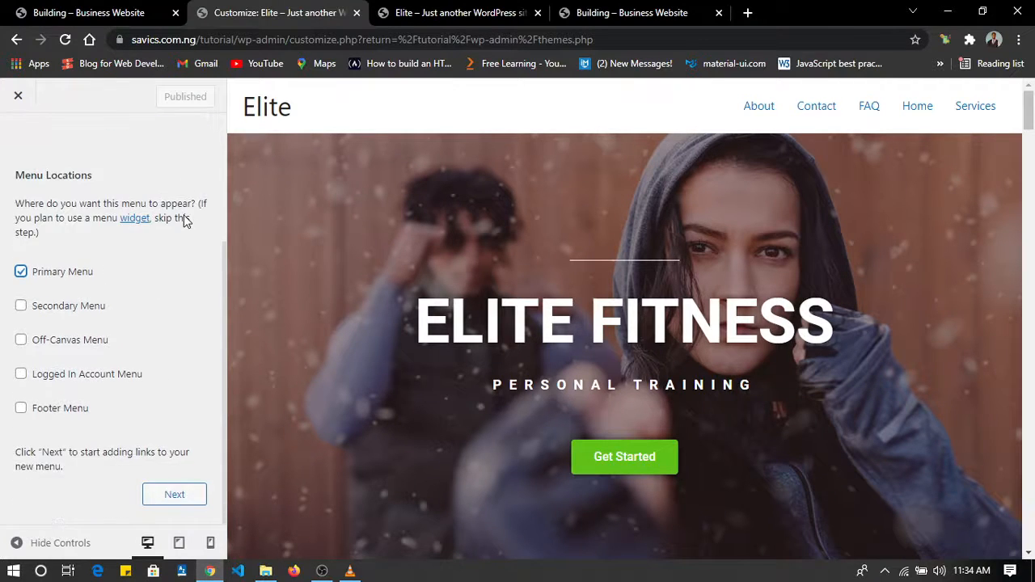
left_click(174, 493)
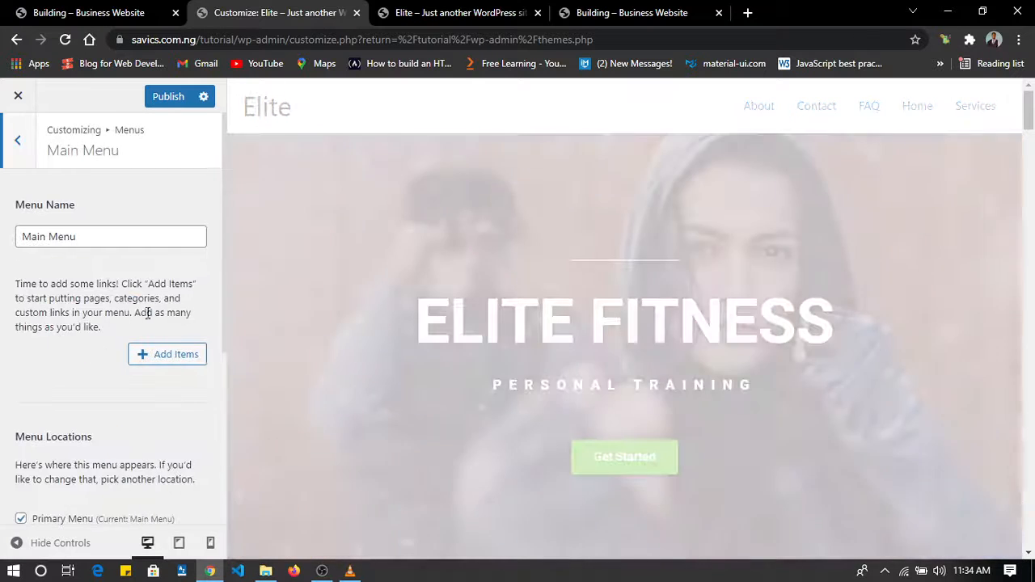
Add the Home, About, Services, FAQ and Contact pages to Main Menu in that order and publish the changes.
scroll(100, 327, "down", 3)
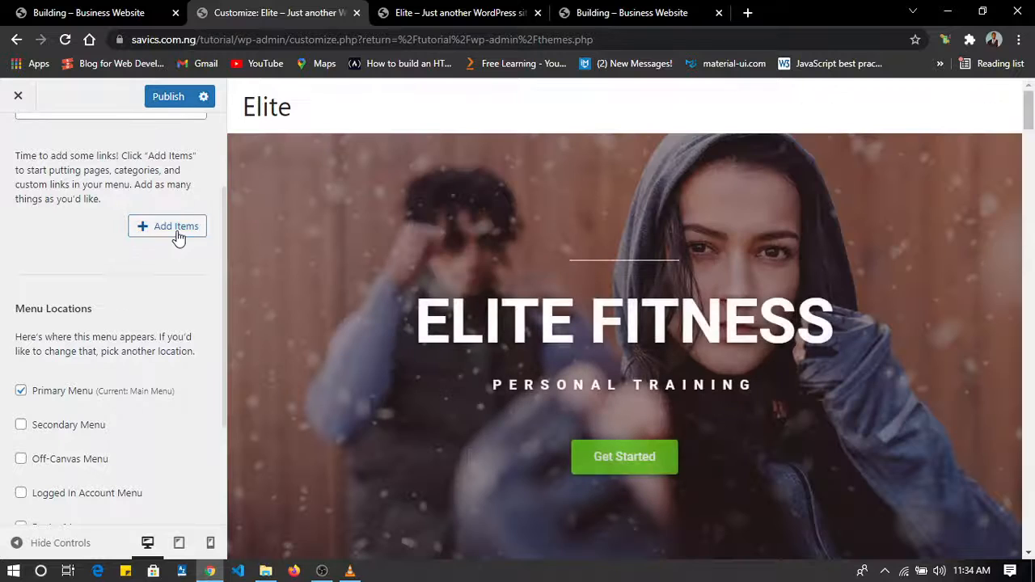
left_click(176, 232)
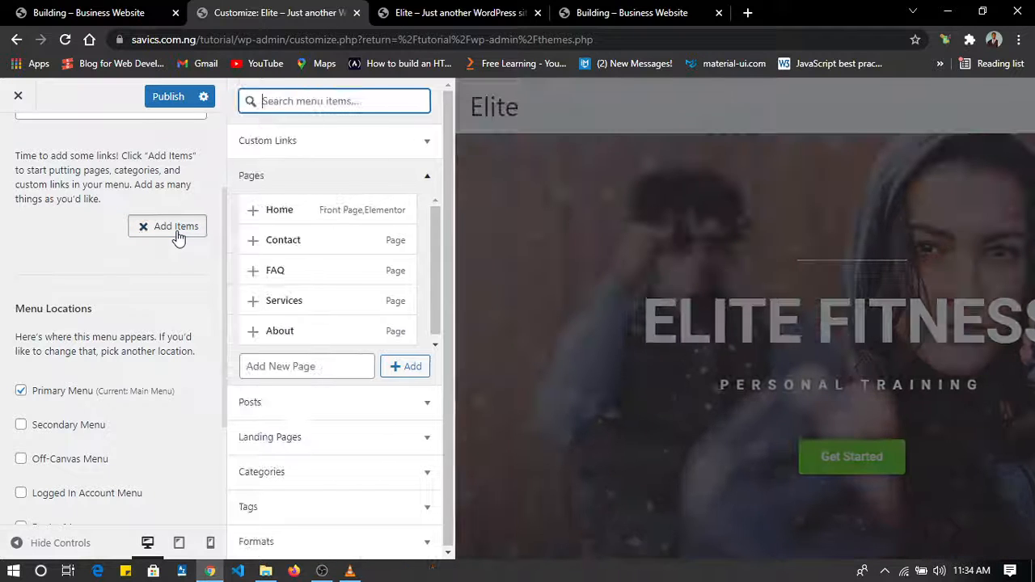
left_click(280, 212)
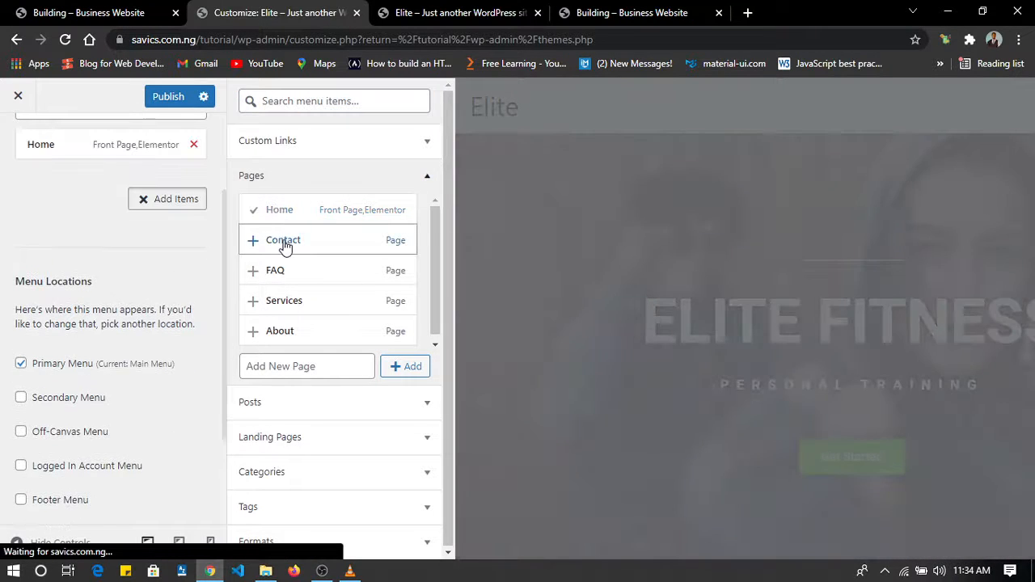
left_click(277, 330)
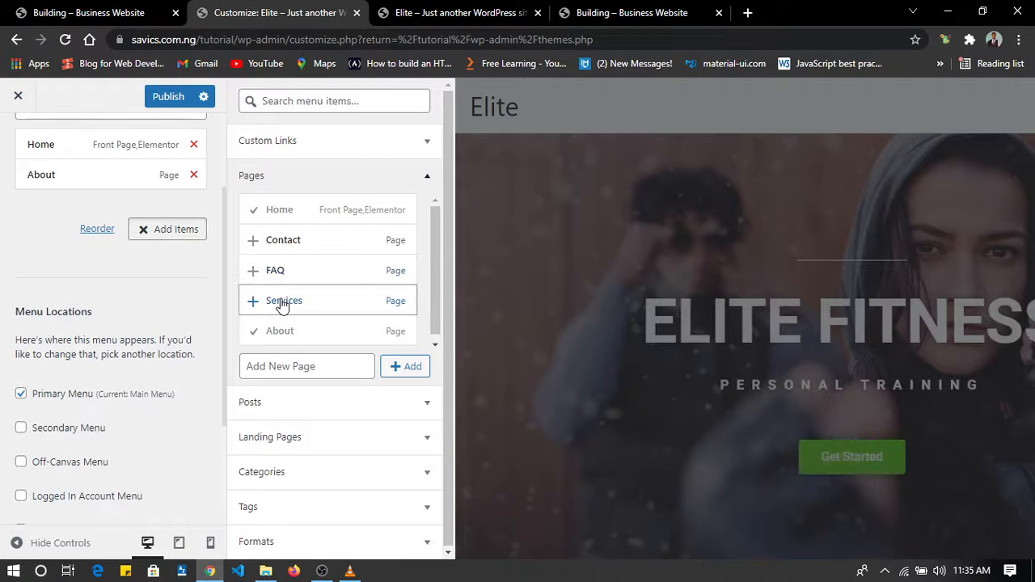
left_click(281, 302)
left_click(290, 273)
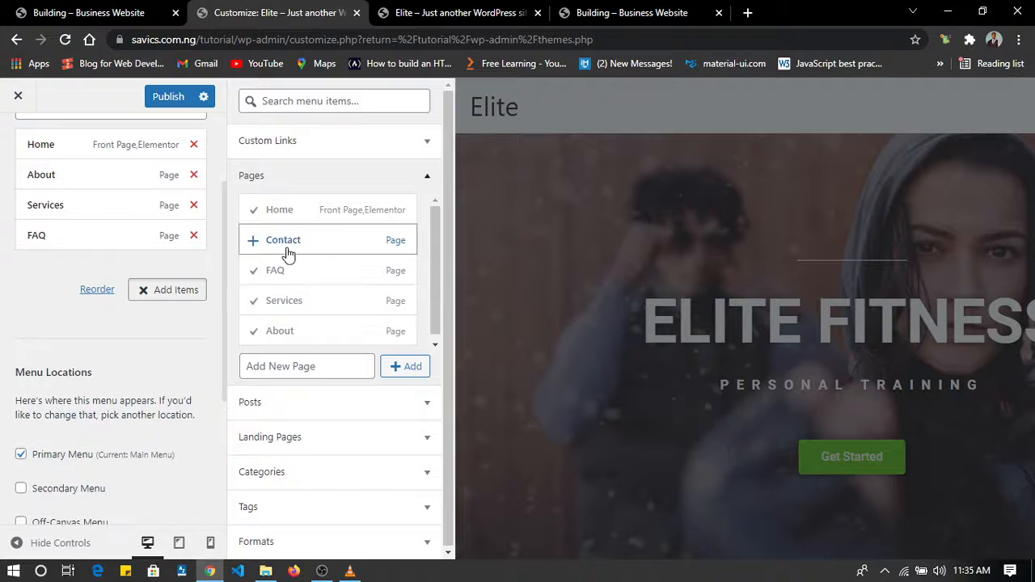
left_click(287, 251)
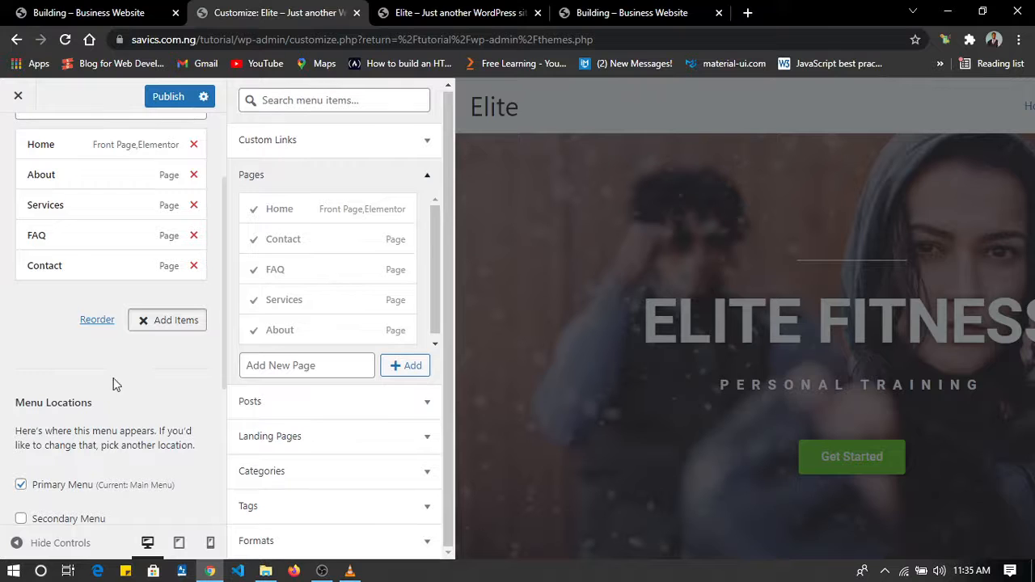
left_click(173, 106)
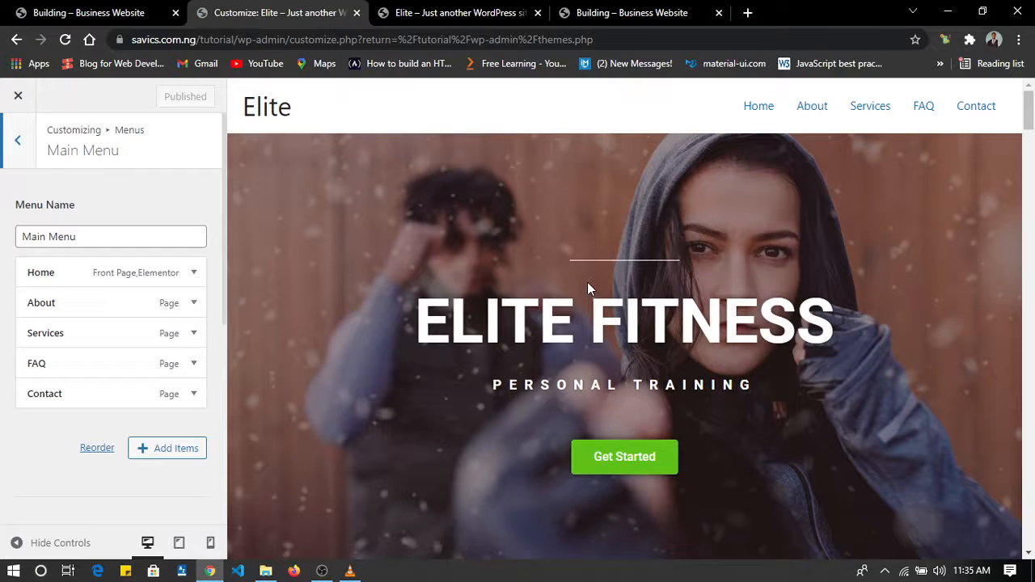
Compare the header with the reference Building site, and enable the transparent header on the complete website.
left_click(76, 8)
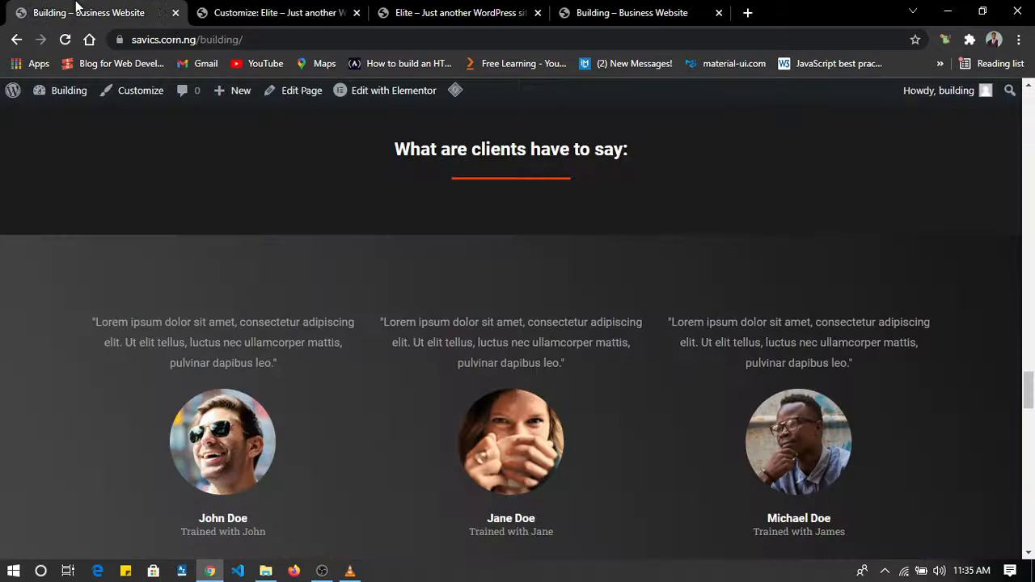
scroll(436, 244, "up", 20)
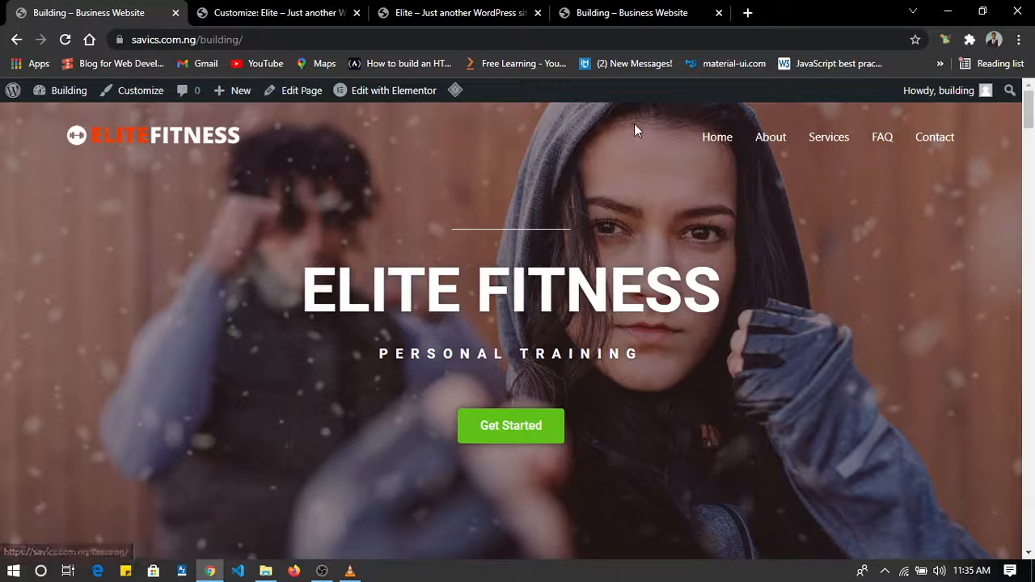
left_click(283, 13)
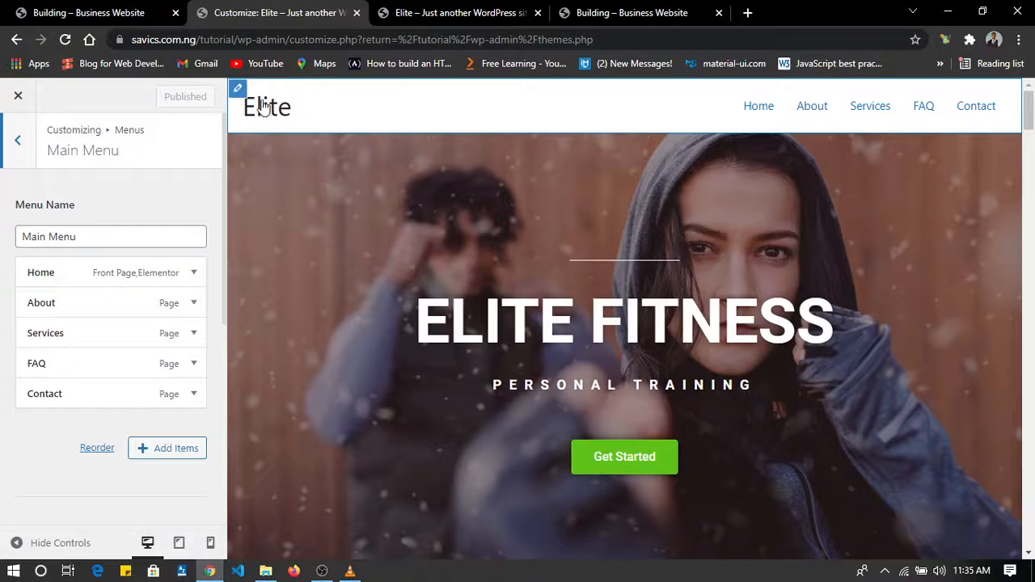
left_click(237, 88)
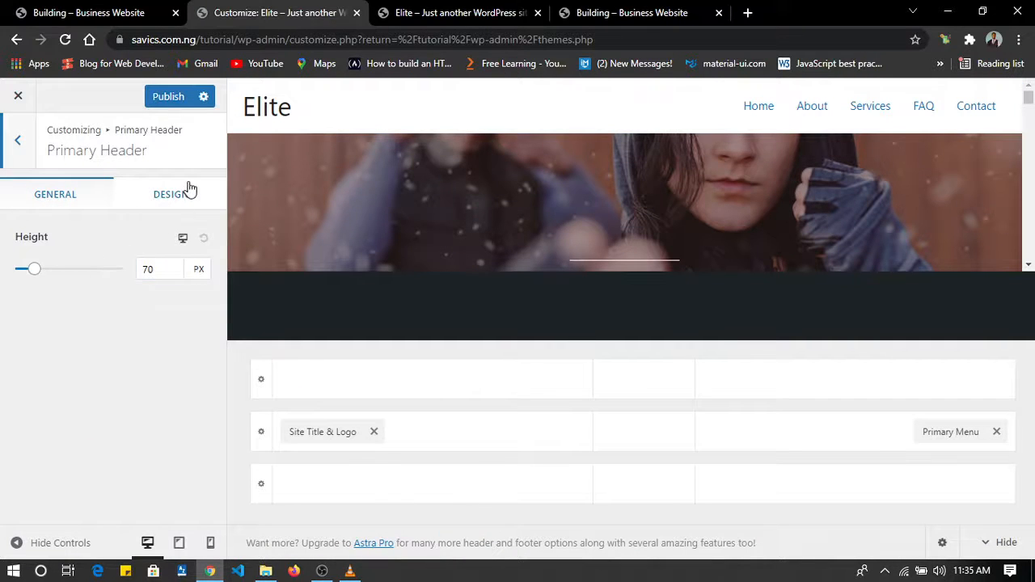
left_click(21, 149)
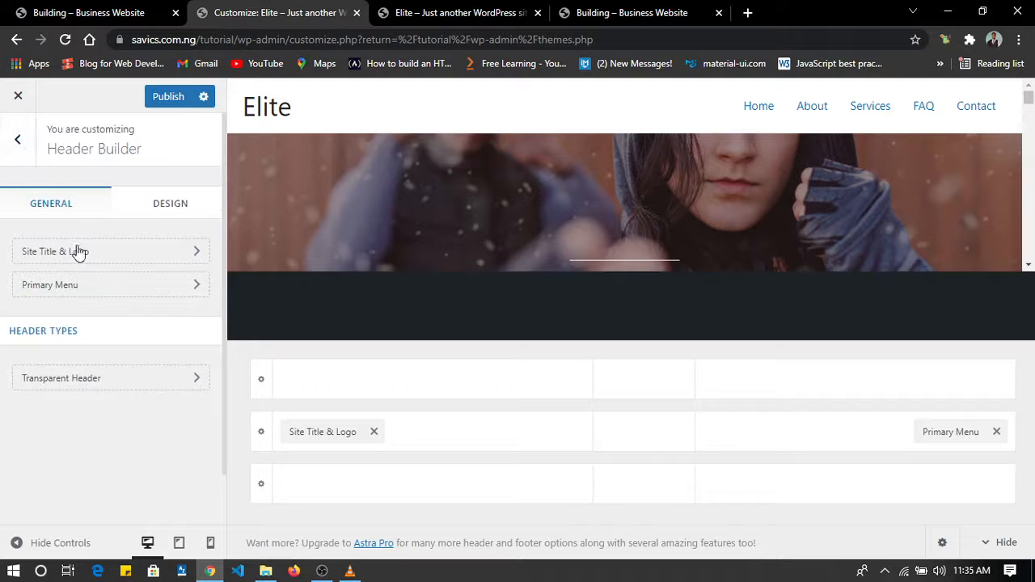
left_click(76, 378)
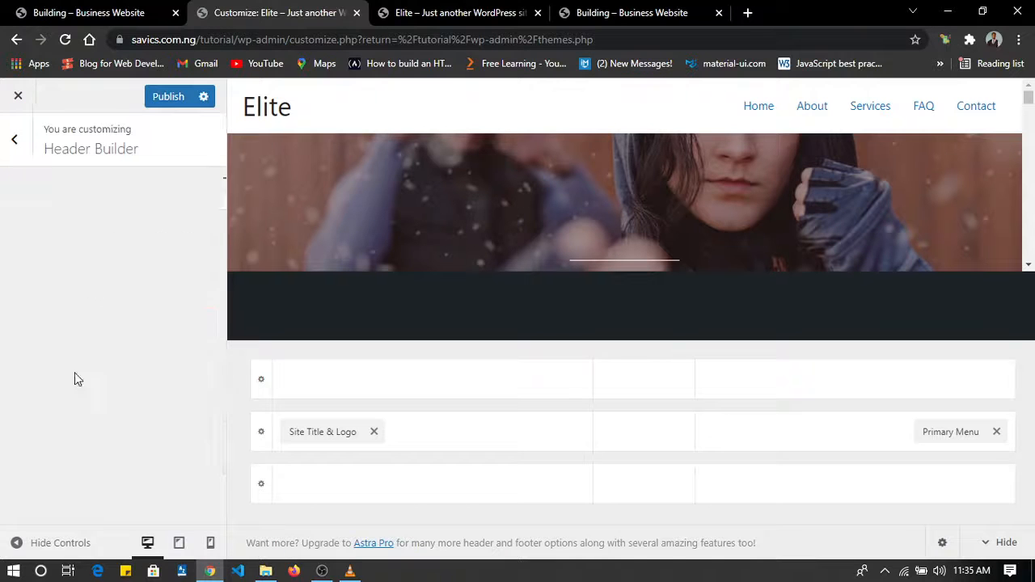
left_click(194, 240)
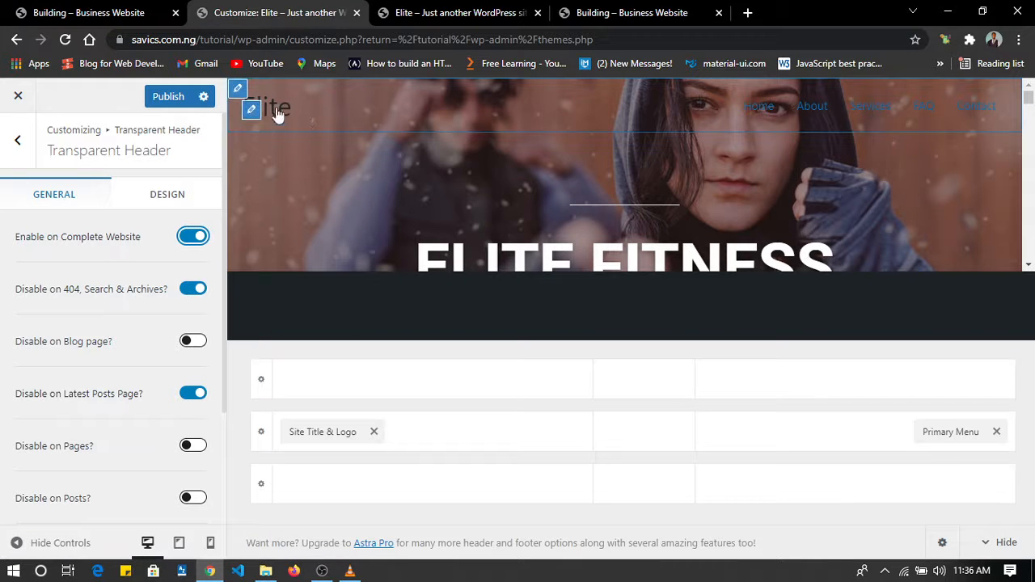
Set Elite-Fitness-Logo.png from the media library as the header logo without cropping it.
left_click(253, 112)
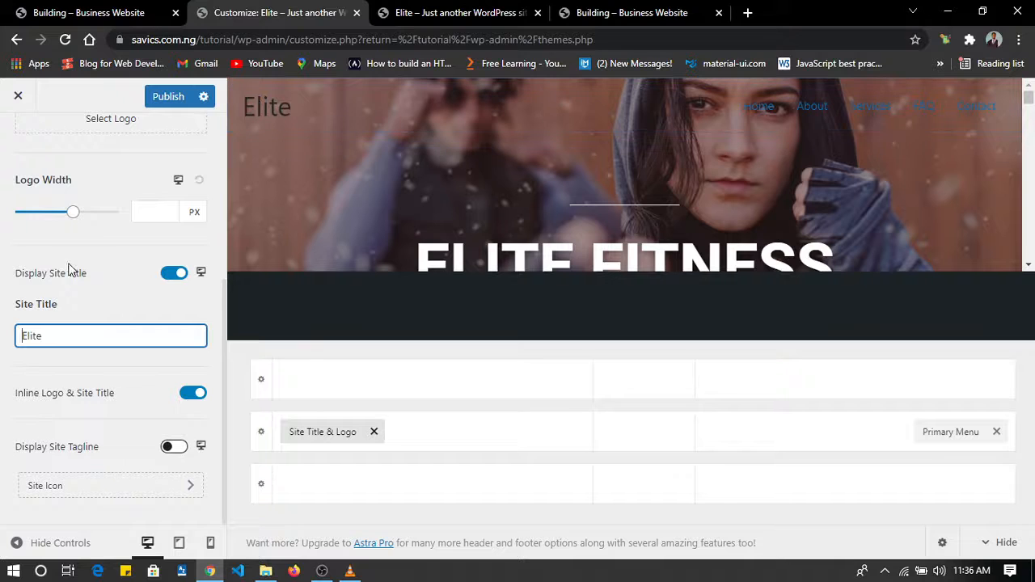
scroll(70, 268, "up", 4)
left_click(103, 406)
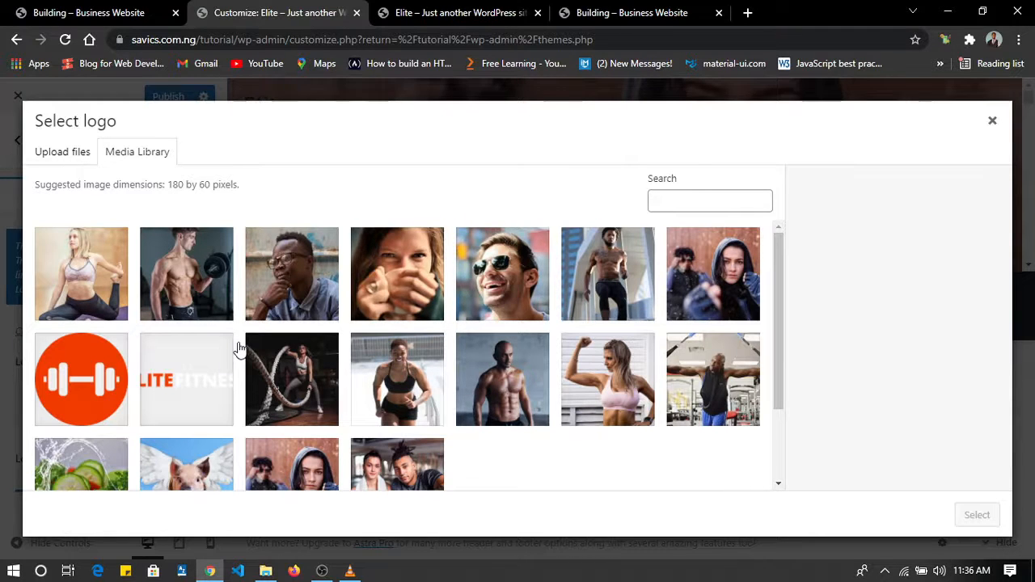
left_click(184, 396)
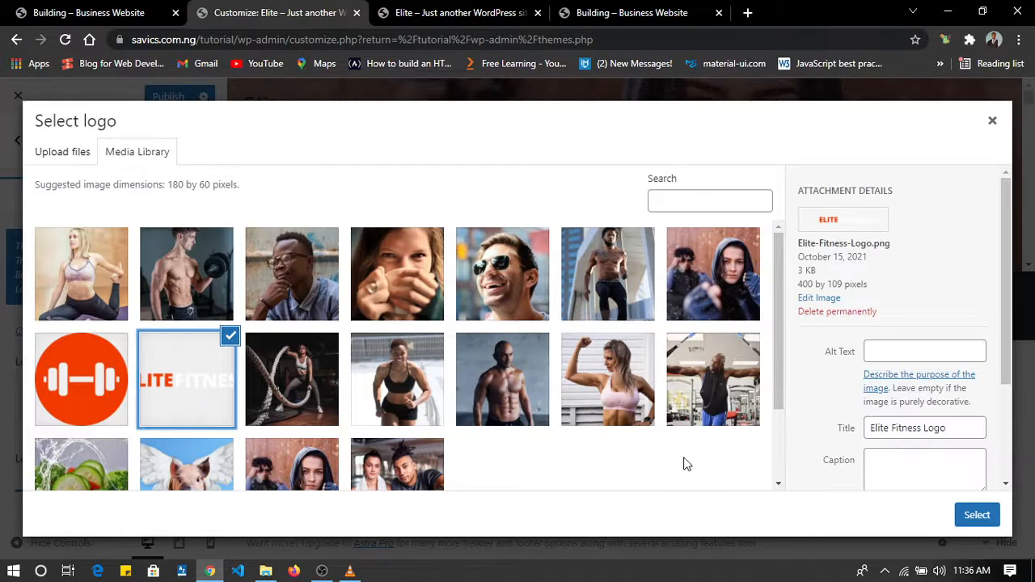
left_click(974, 515)
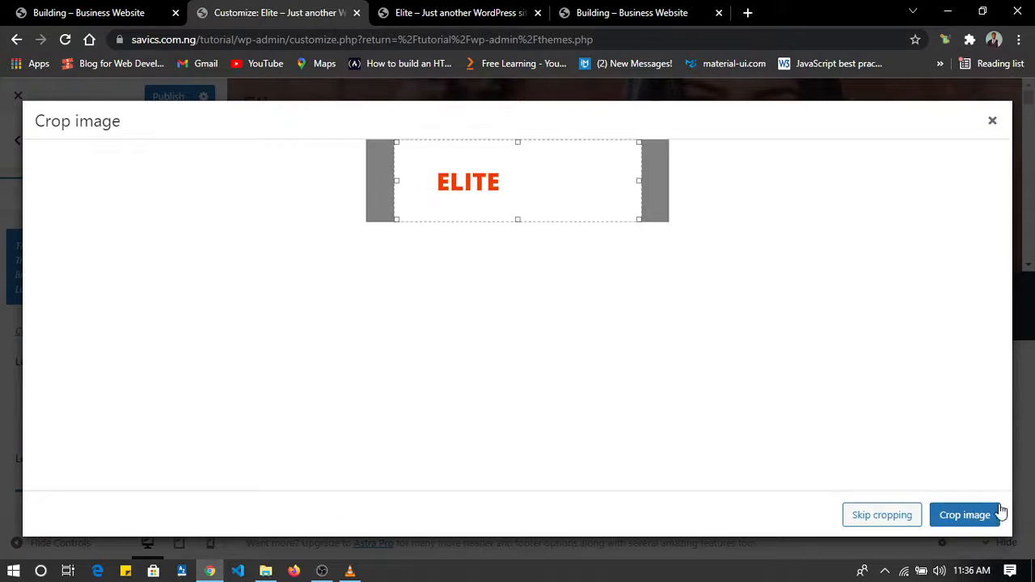
left_click(882, 515)
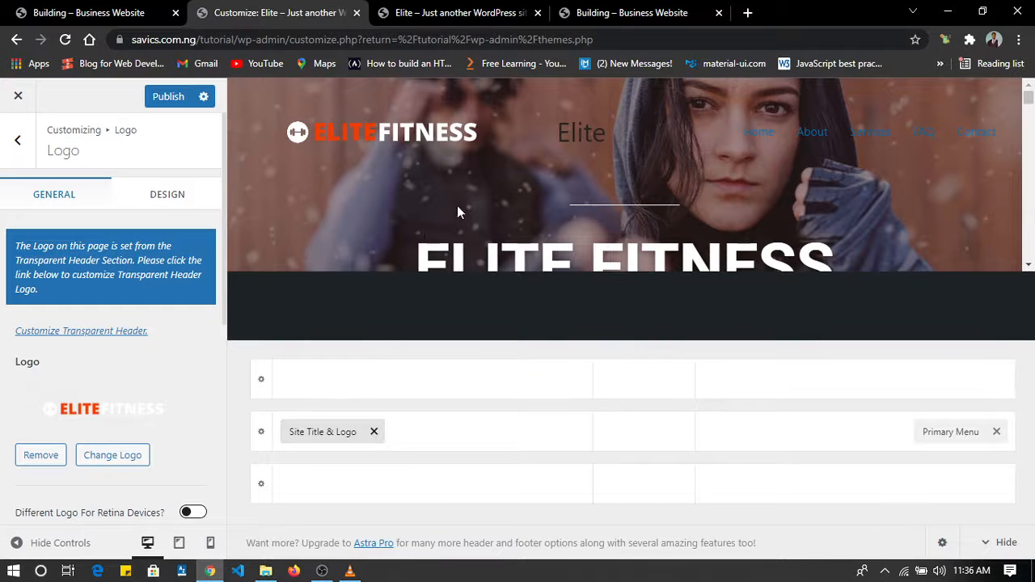
Turn off the site title display beside the header logo and check the header in the preview.
scroll(124, 239, "down", 3)
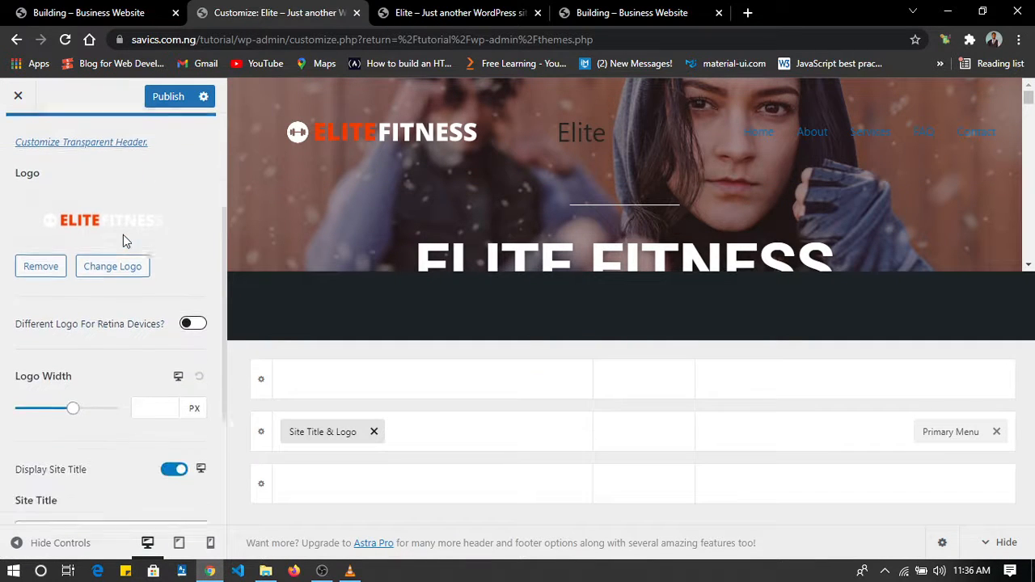
scroll(124, 239, "down", 1)
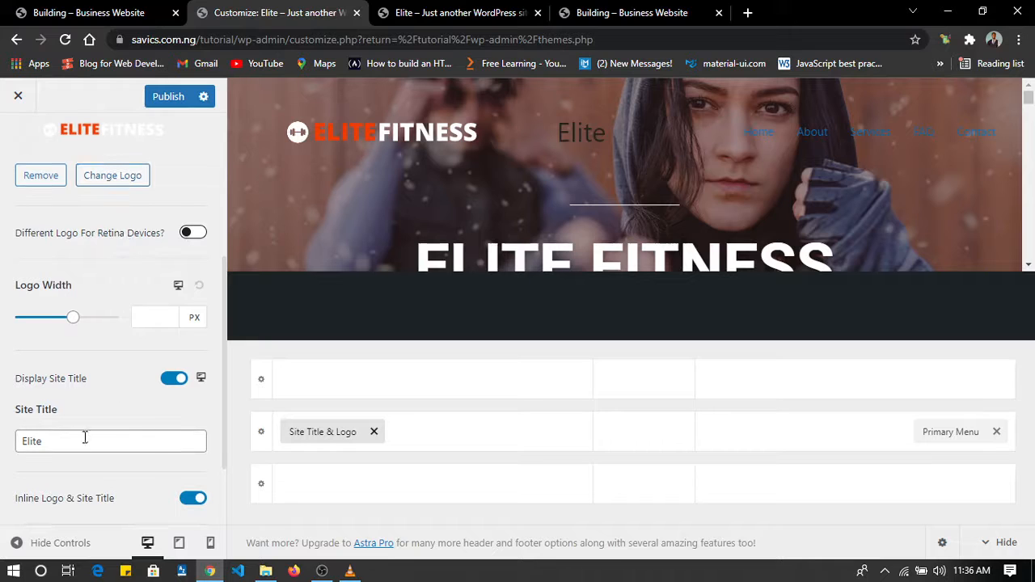
left_click(174, 379)
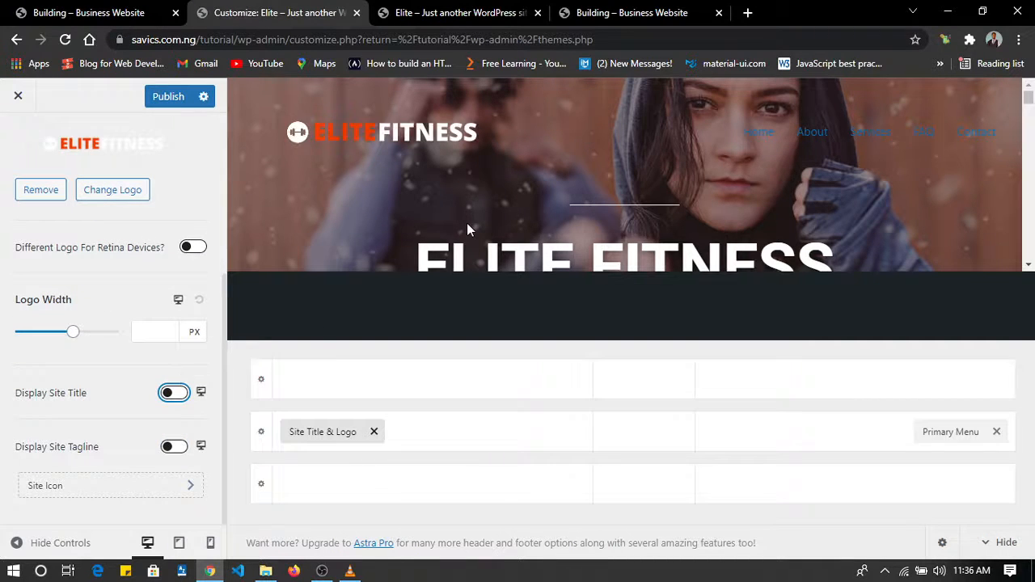
scroll(437, 179, "down", 1)
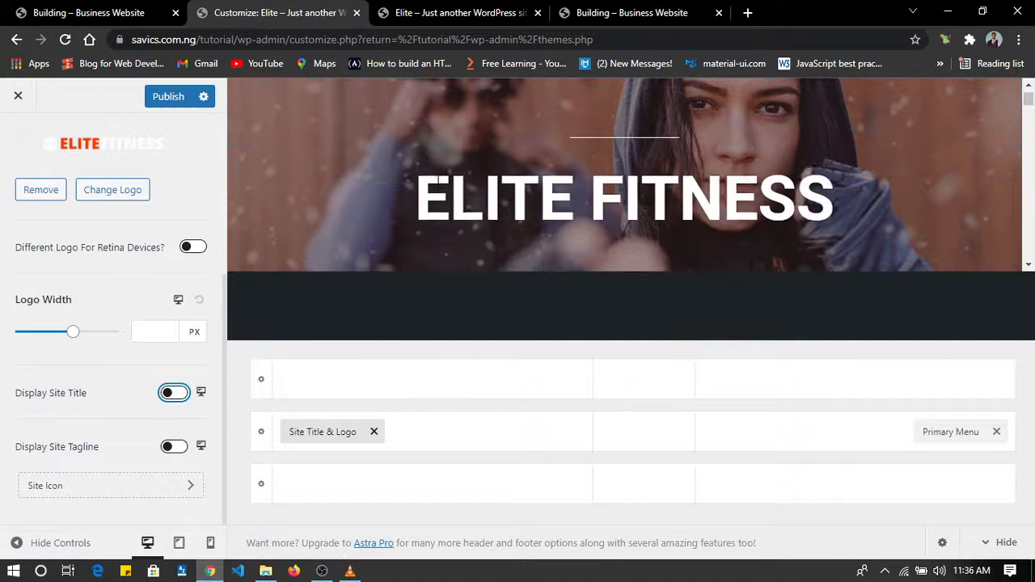
scroll(437, 179, "up", 1)
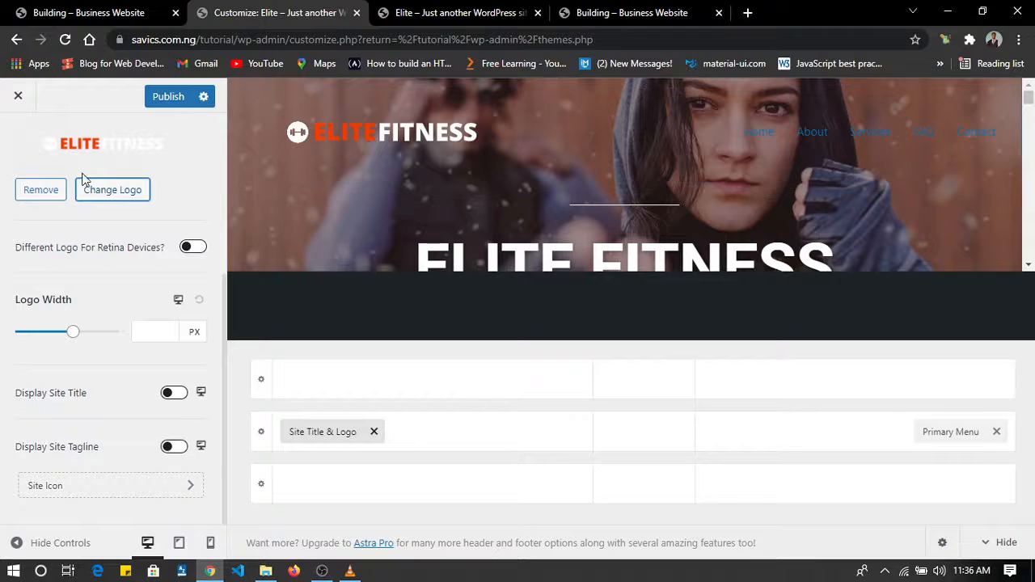
Reselect Elite-Fitness-Logo.png from the media library as the header logo and crop off its empty side margins.
left_click(107, 191)
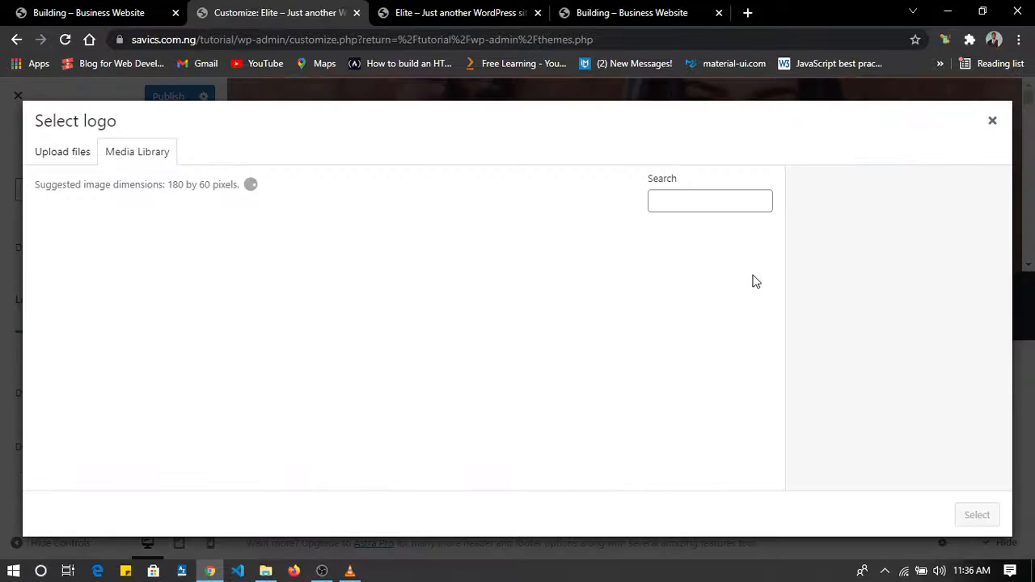
left_click(170, 373)
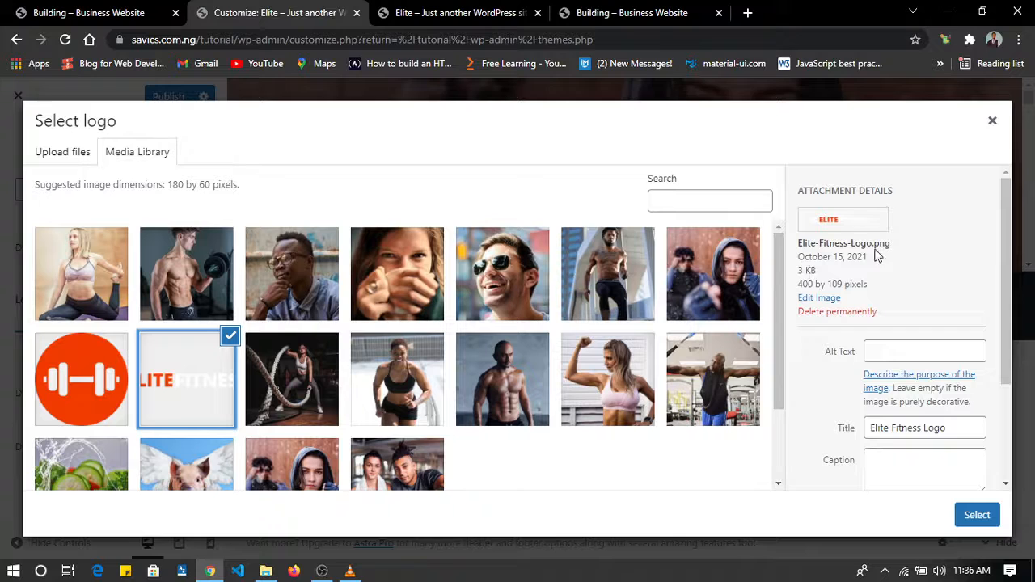
left_click(829, 299)
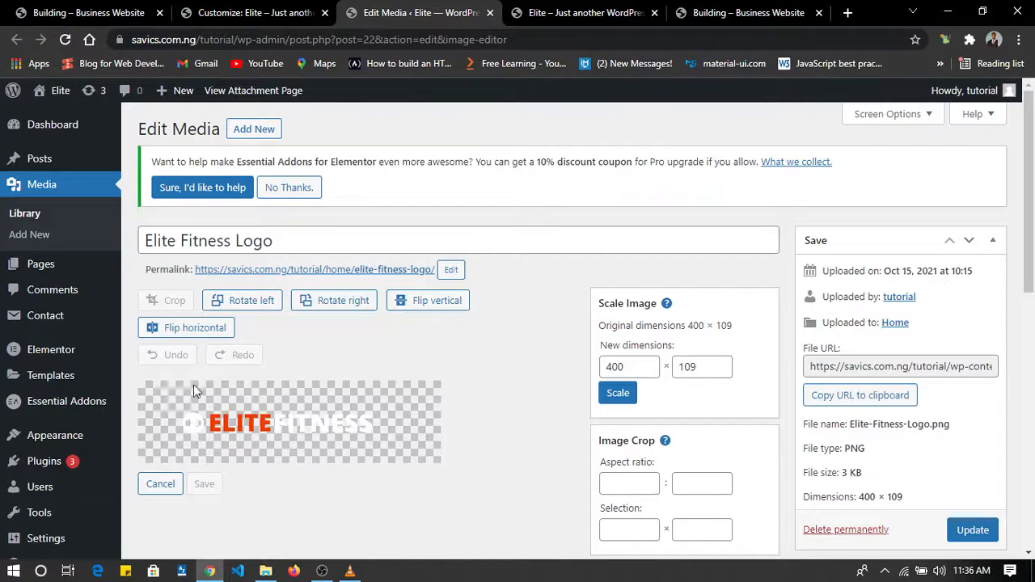
left_click(489, 12)
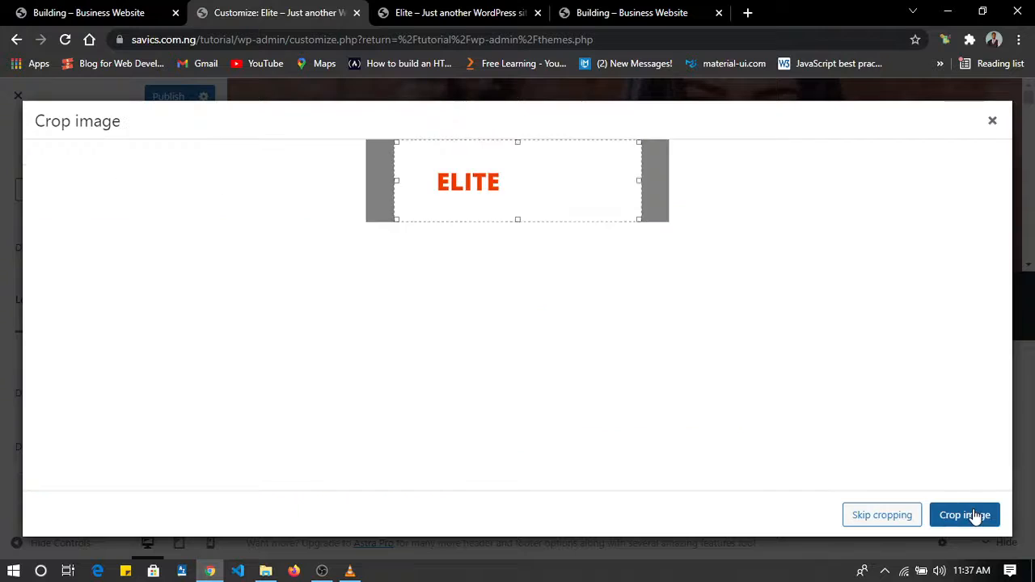
left_click(979, 514)
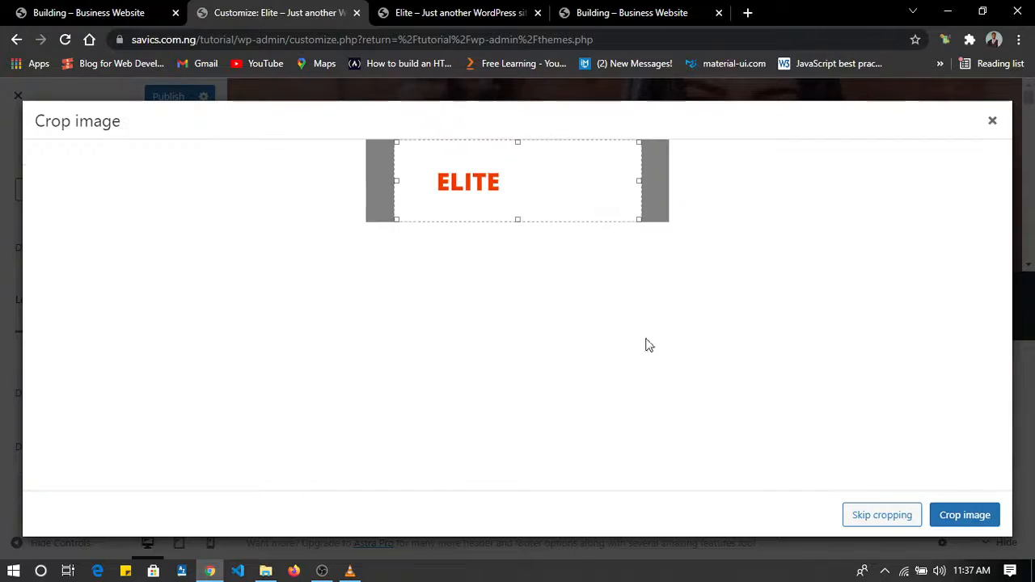
left_click(975, 518)
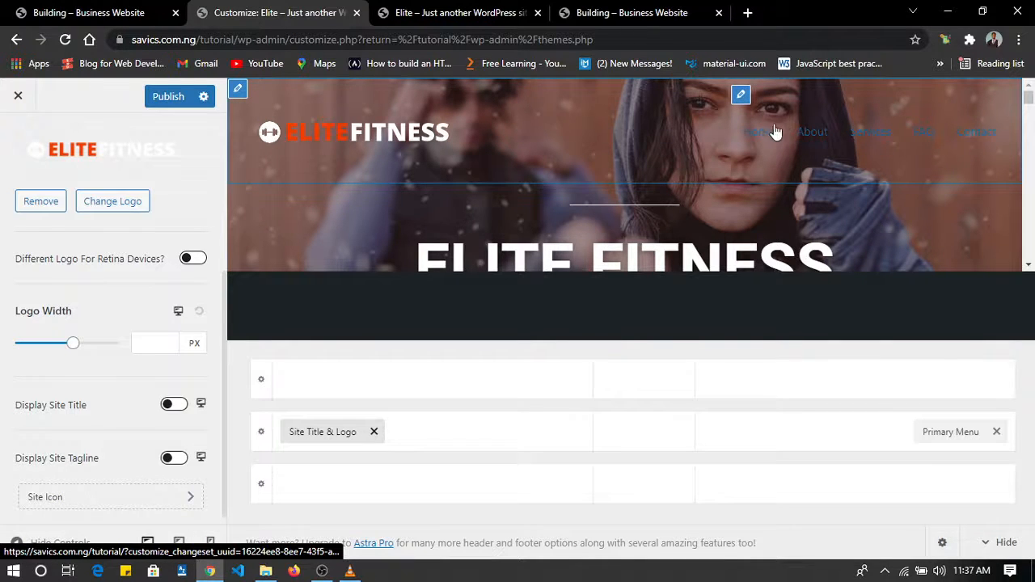
Set the primary menu's normal text/link color to white and publish the changes.
left_click(741, 96)
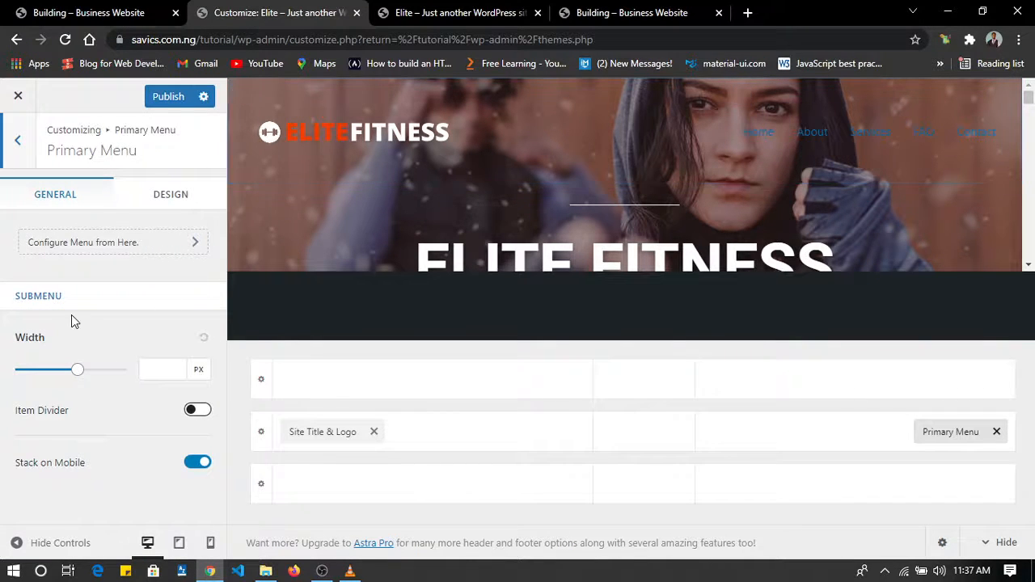
left_click(165, 195)
scroll(122, 356, "down", 1)
scroll(119, 394, "down", 4)
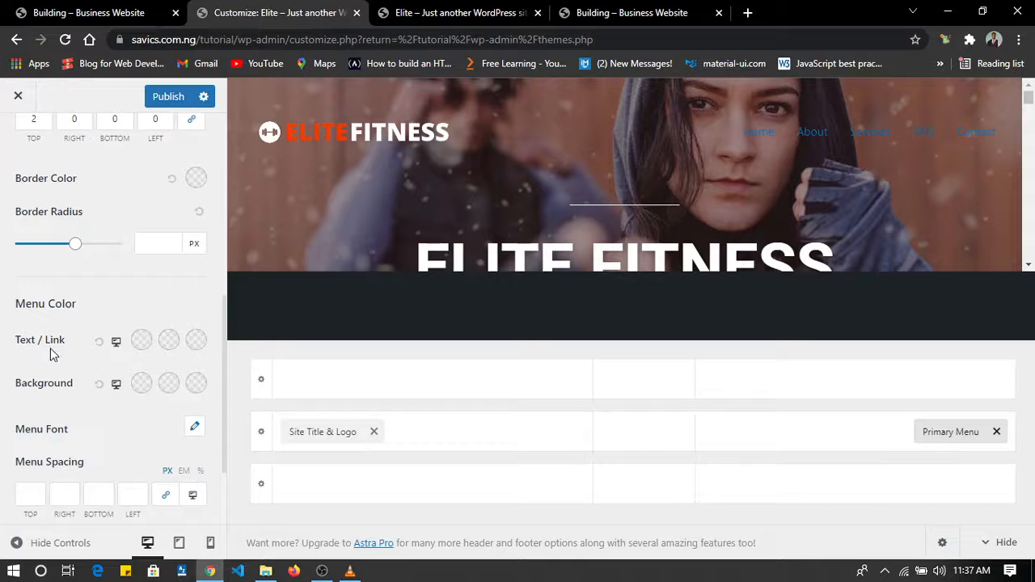
left_click(141, 343)
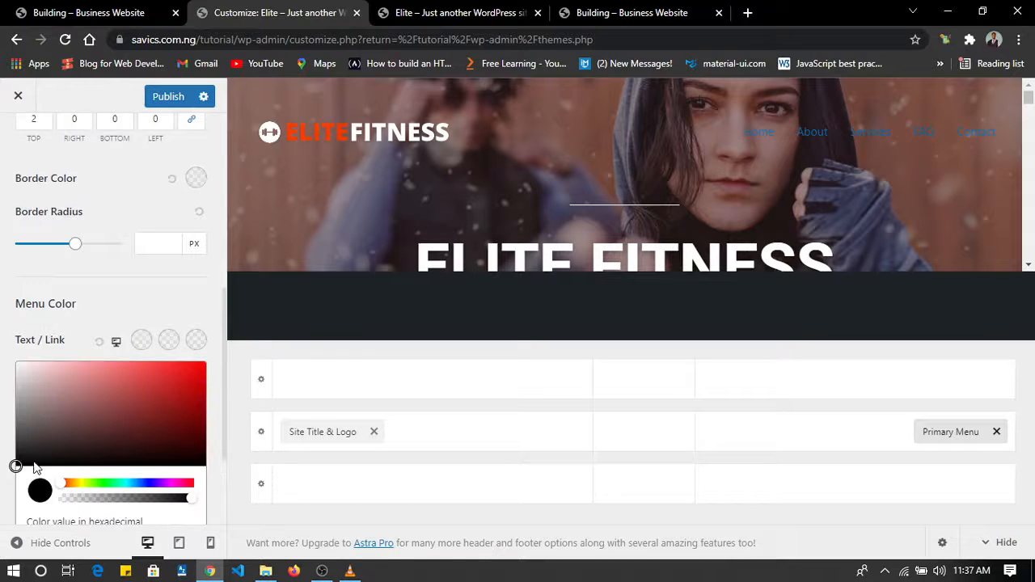
left_click_drag(30, 372, 4, 367)
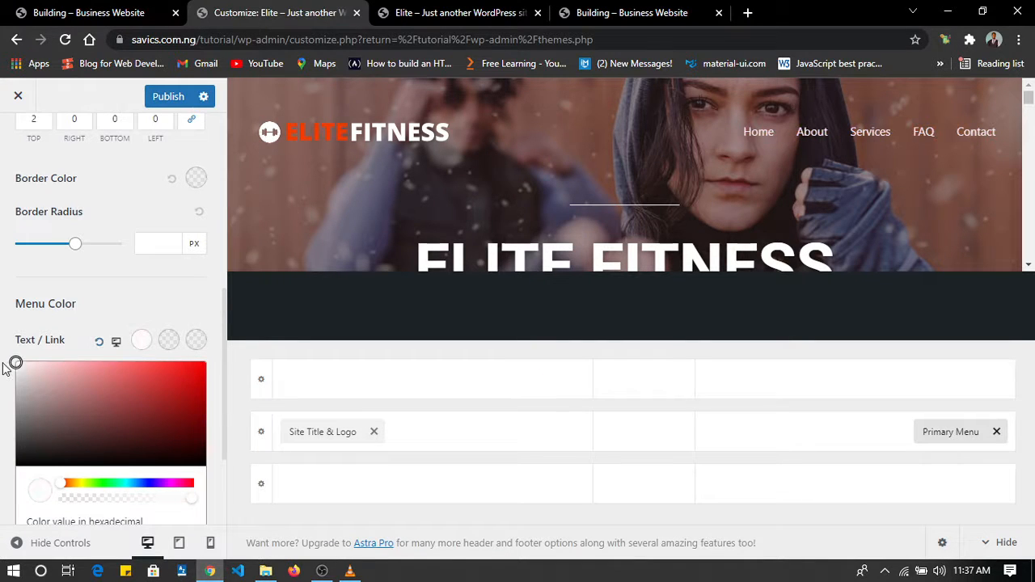
left_click(4, 368)
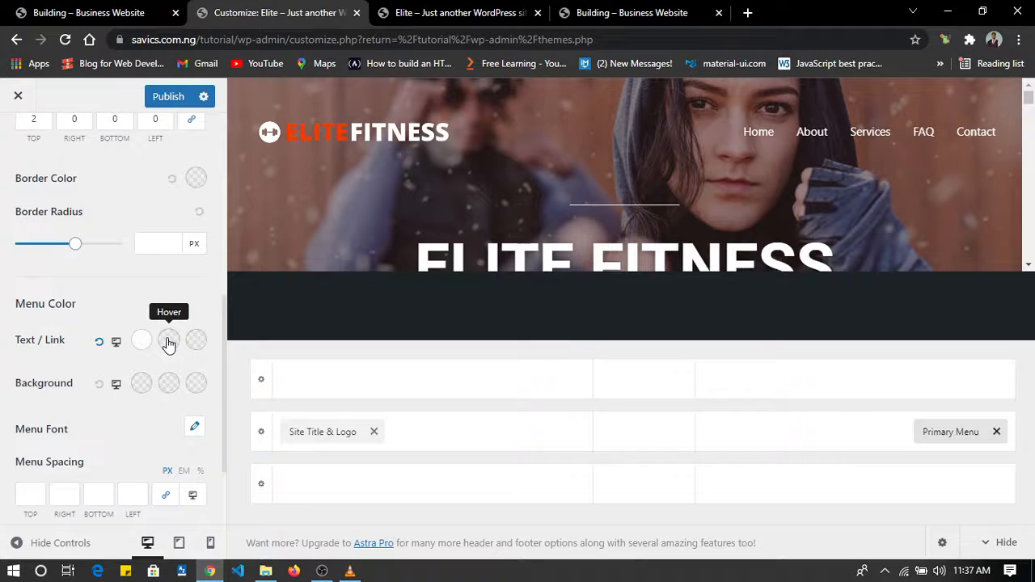
scroll(168, 344, "down", 3)
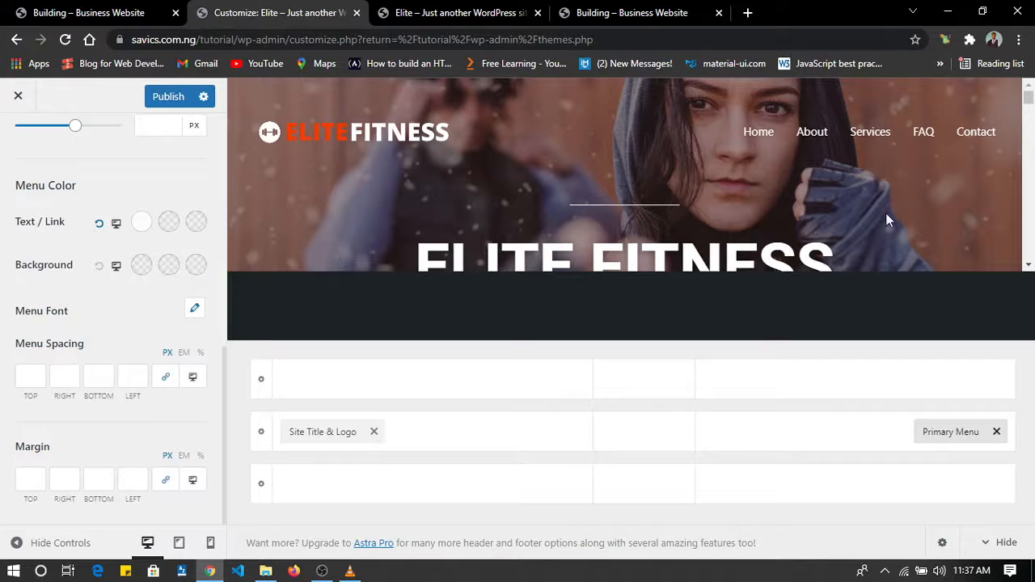
left_click(154, 98)
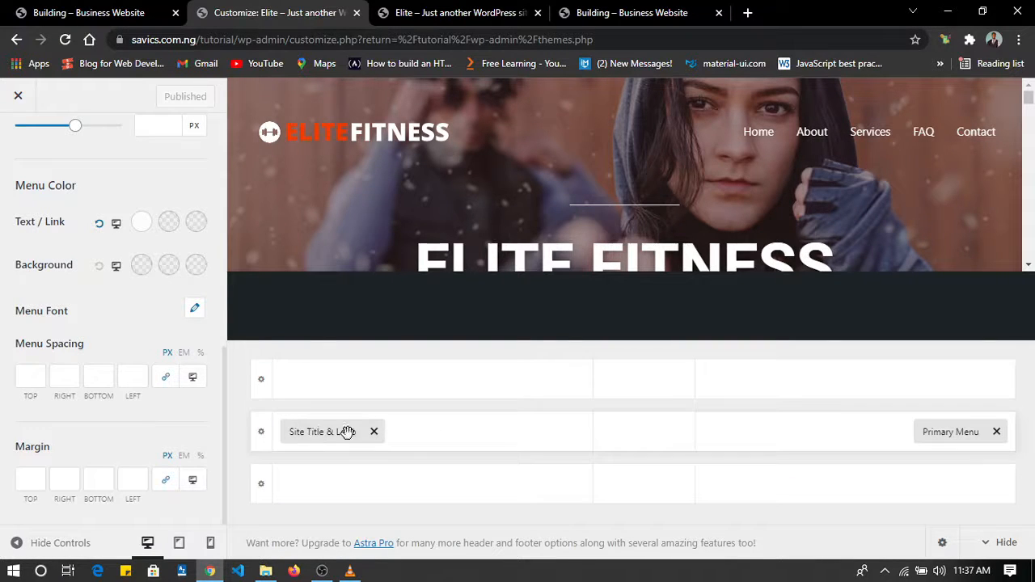
Examine the footer of the reference Building site and compare it with the footer in the customizer preview.
left_click(71, 11)
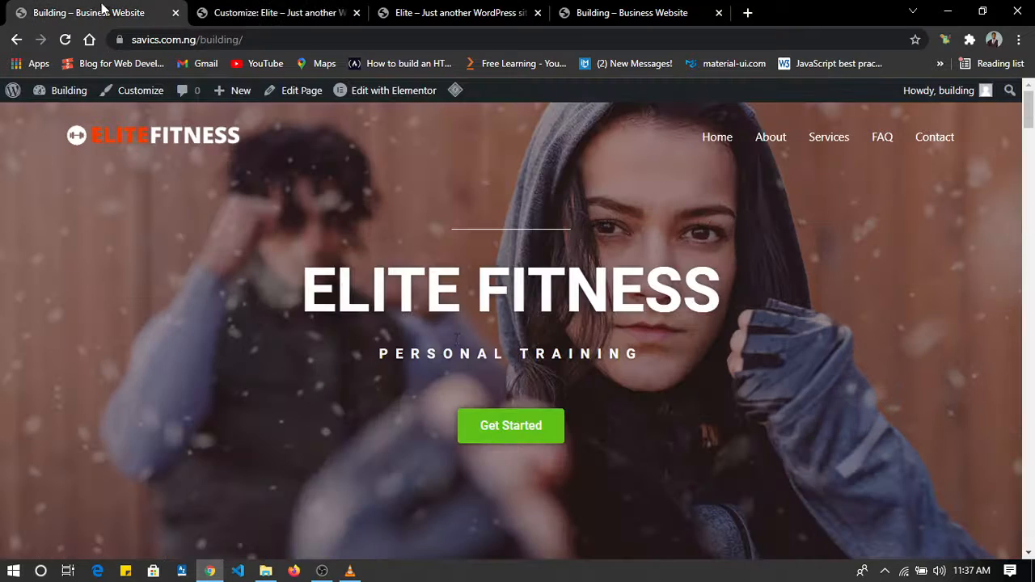
left_click(534, 437)
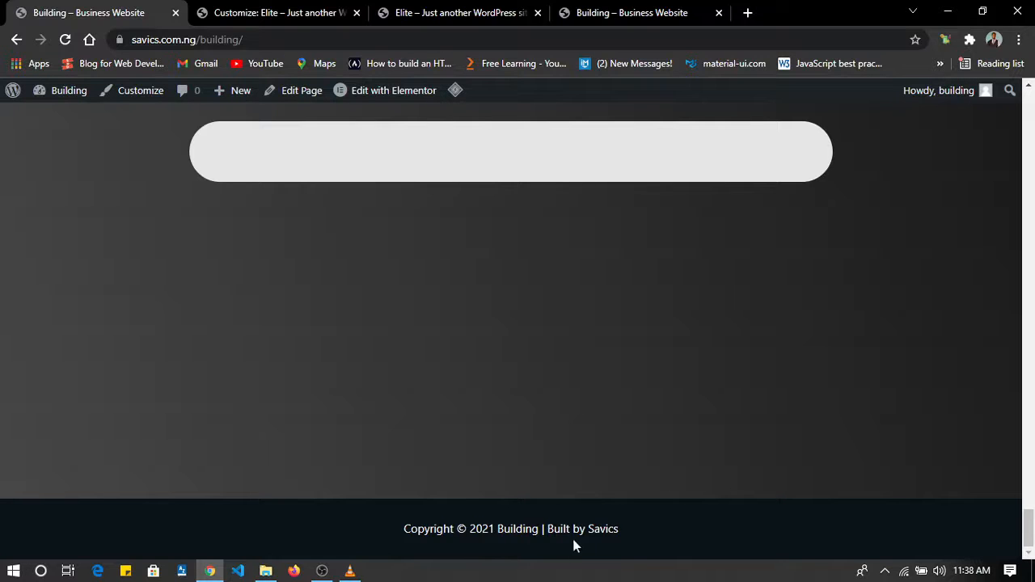
left_click(258, 12)
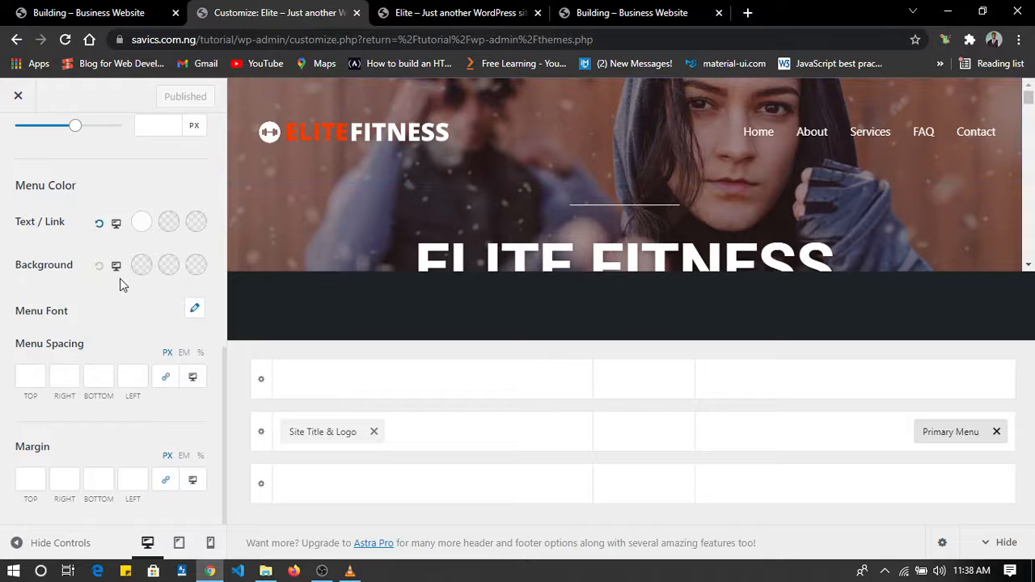
left_click(327, 431)
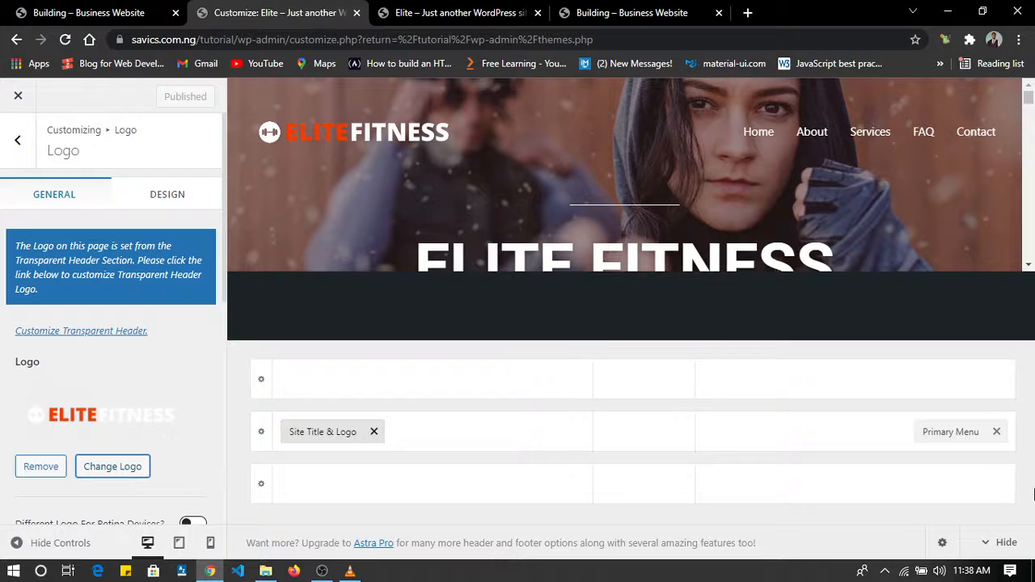
left_click(1002, 542)
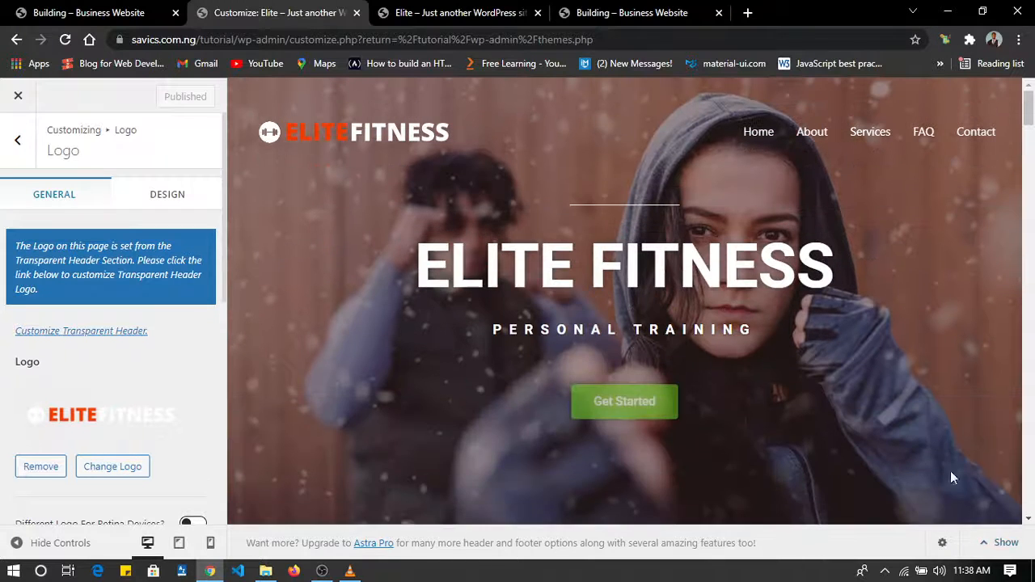
scroll(837, 371, "down", 15)
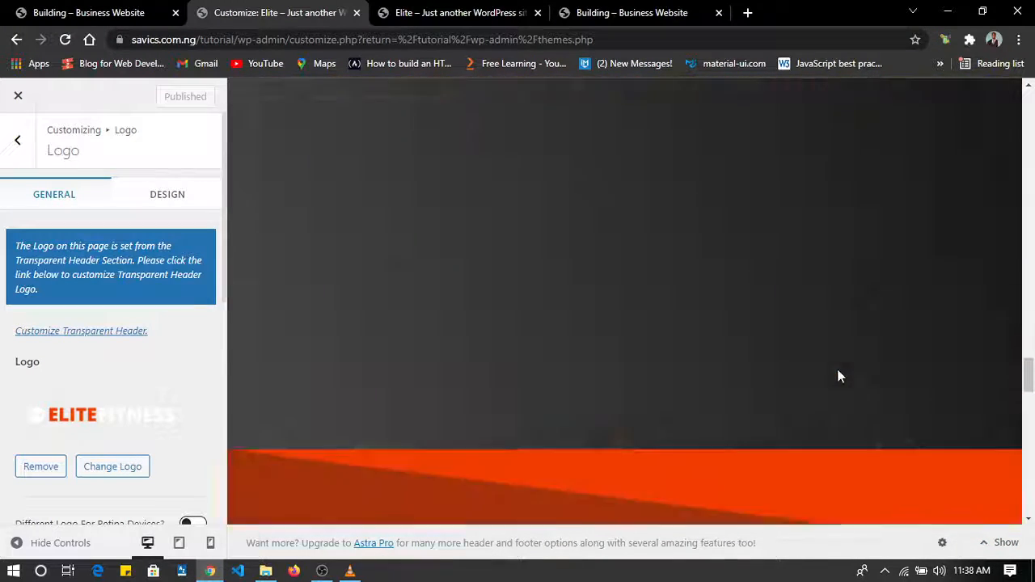
scroll(837, 376, "down", 10)
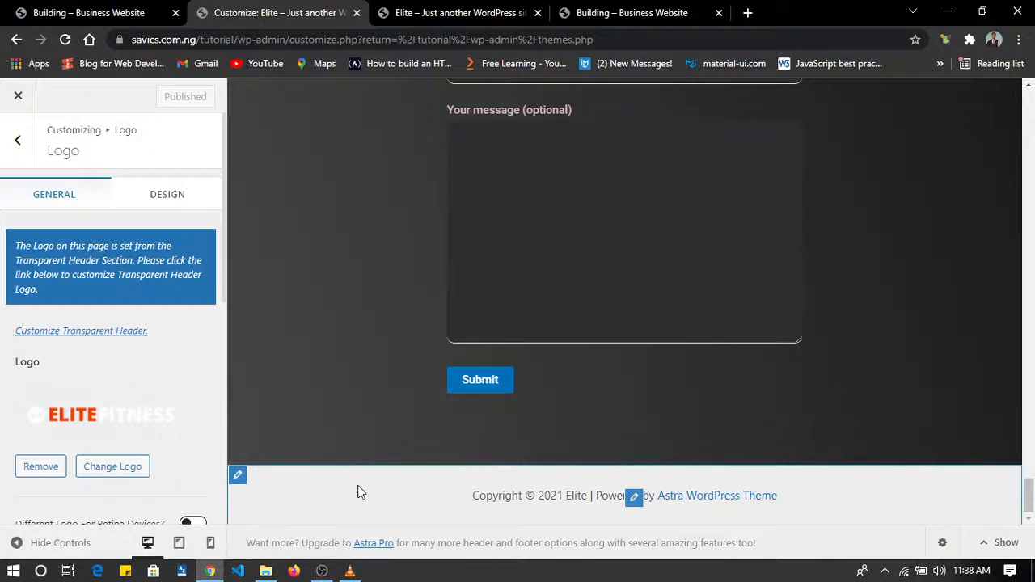
Set the Below Footer background to the dark grey color #2c2b2b.
left_click(239, 477)
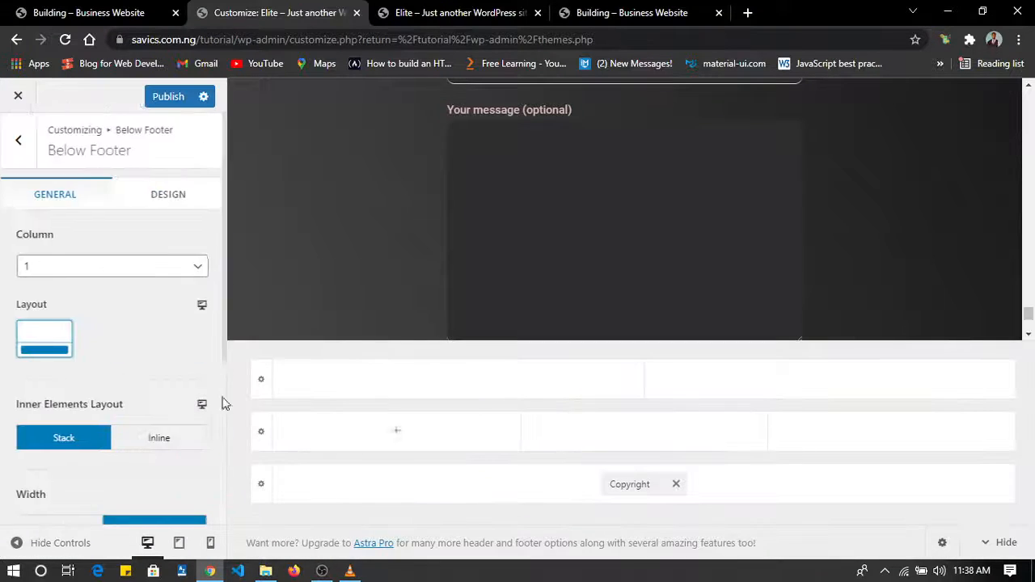
left_click(168, 196)
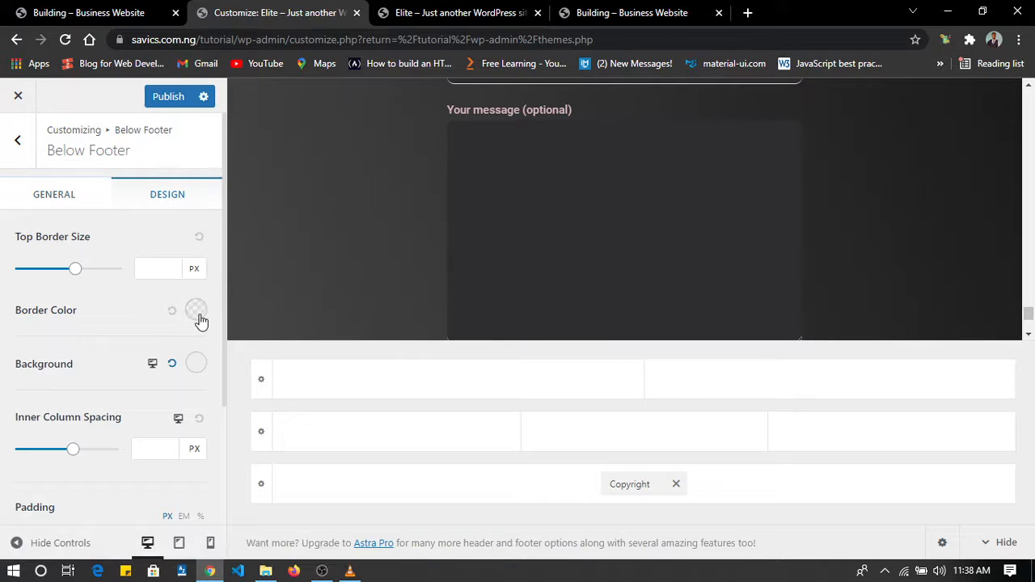
scroll(132, 429, "down", 1)
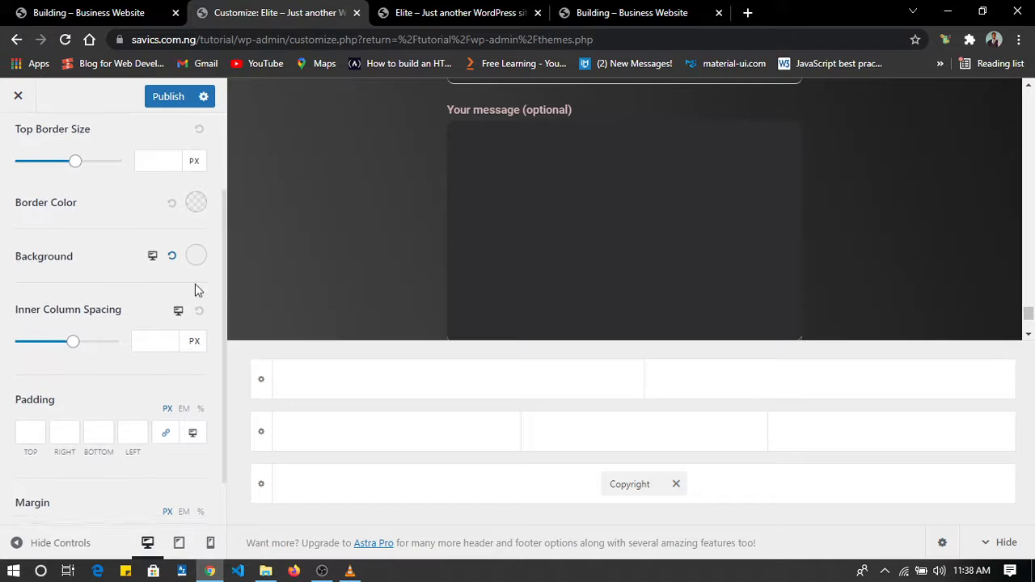
left_click(197, 256)
mouse_move(40, 353)
left_mouse_down()
mouse_move(46, 377)
mouse_move(19, 363)
mouse_move(26, 356)
left_mouse_up()
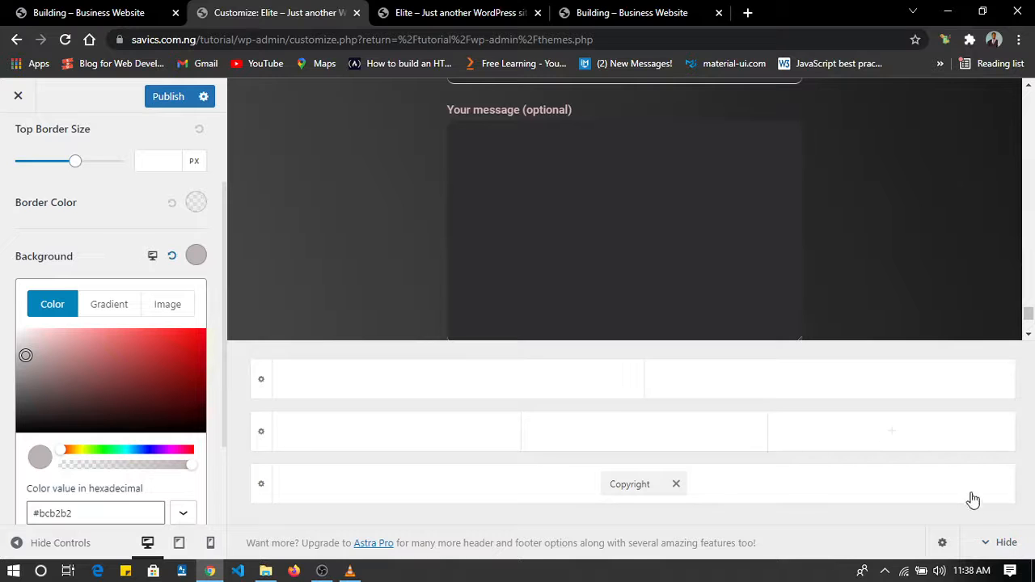
left_click(1006, 543)
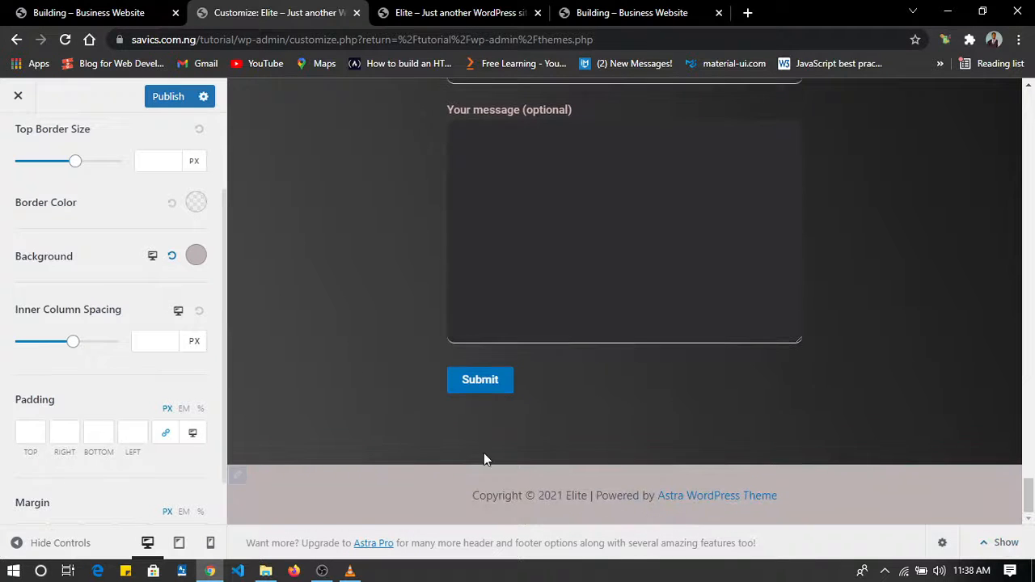
left_click(198, 259)
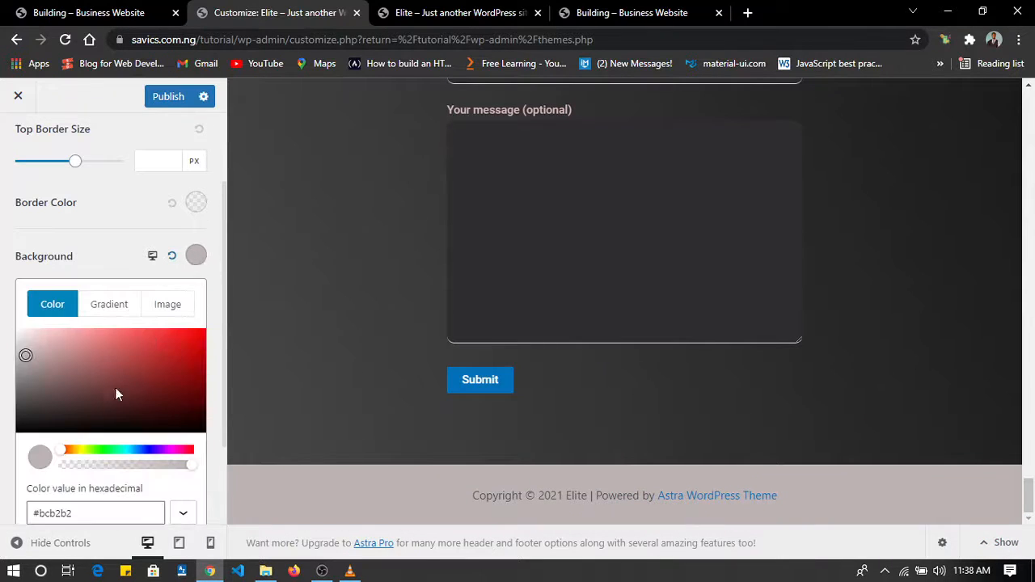
mouse_move(29, 407)
left_mouse_down()
mouse_move(64, 428)
mouse_move(25, 404)
mouse_move(20, 420)
left_mouse_up()
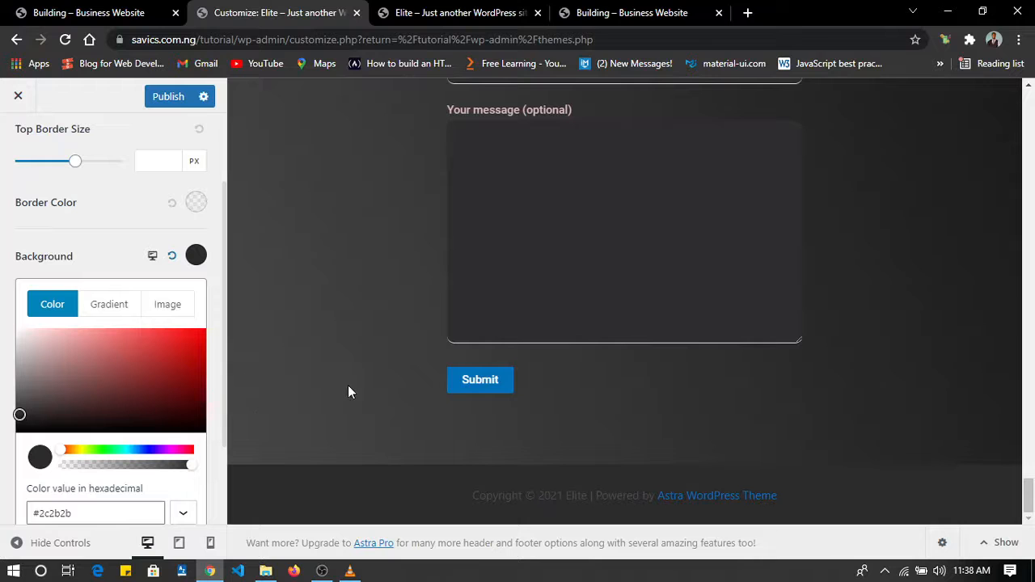
Open the footer's copyright text for editing.
mouse_move(465, 499)
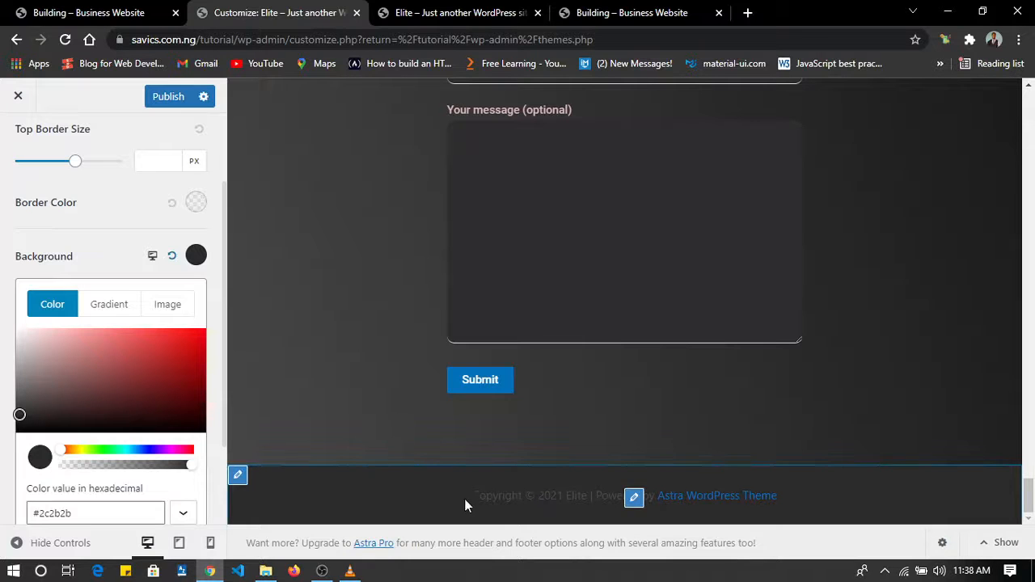
left_click(635, 498)
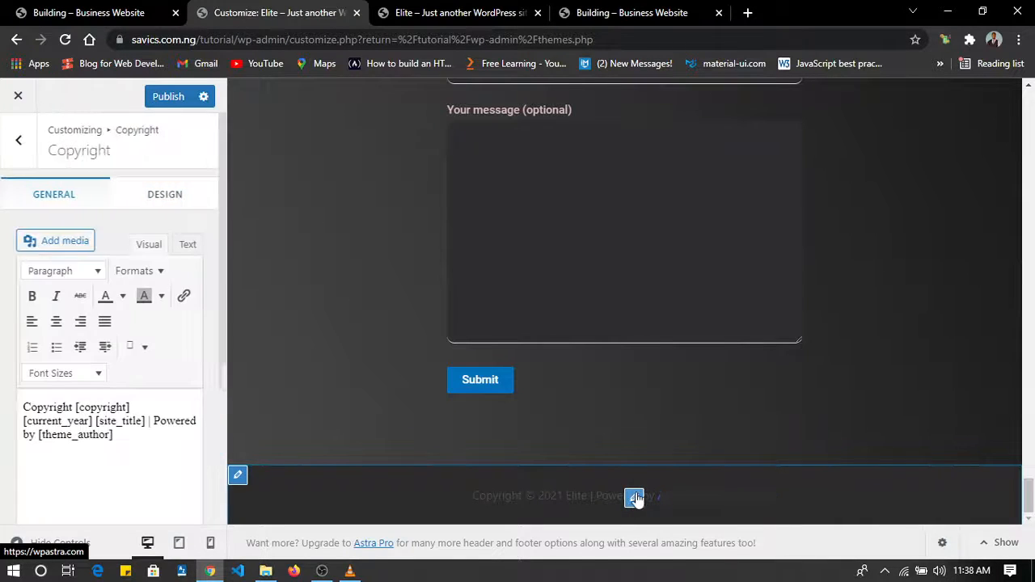
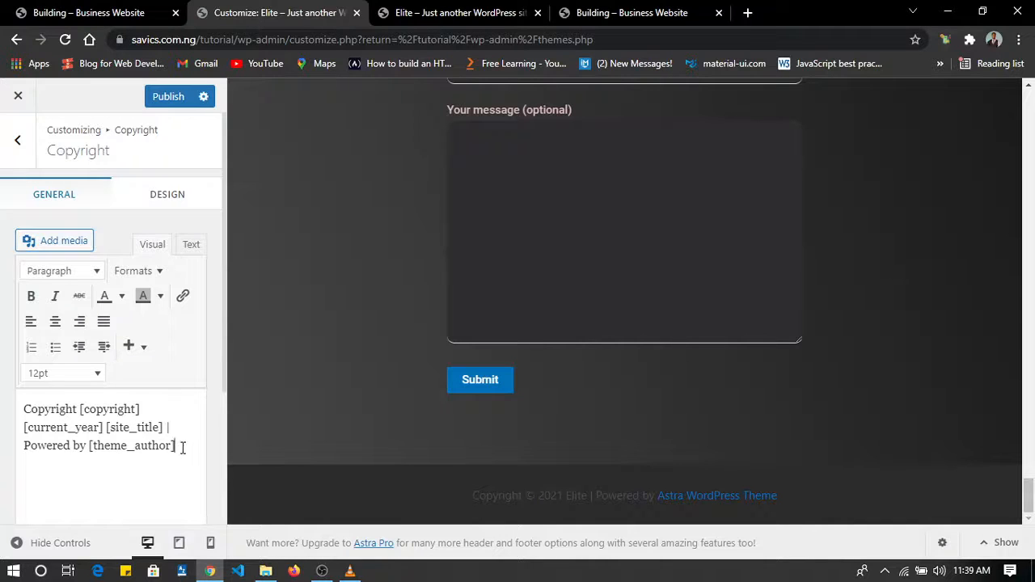
Replace "Powered by [theme_author]" in the footer copyright text with "Built by Savics".
left_click_drag(183, 446, 42, 439)
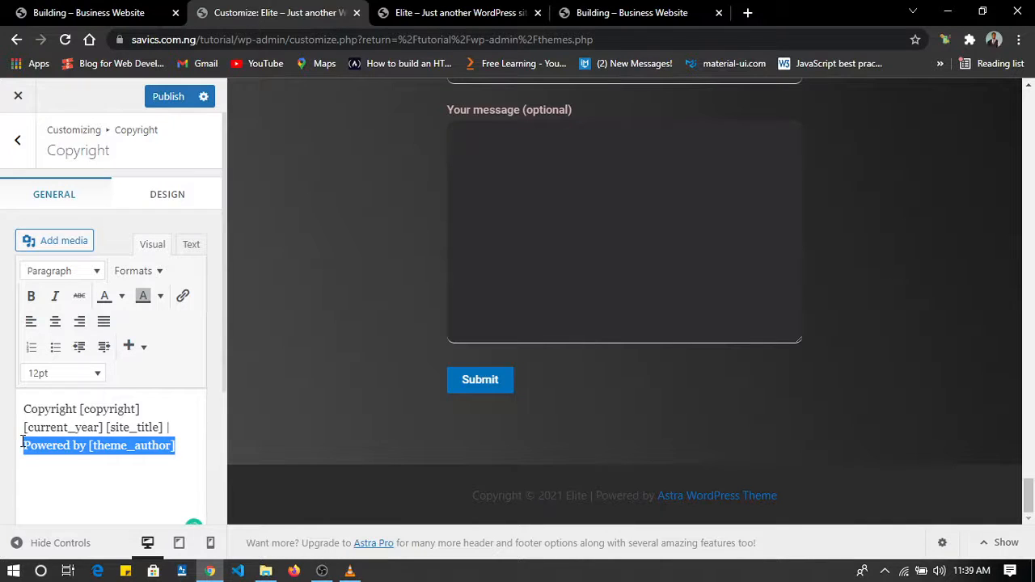
type("Built b")
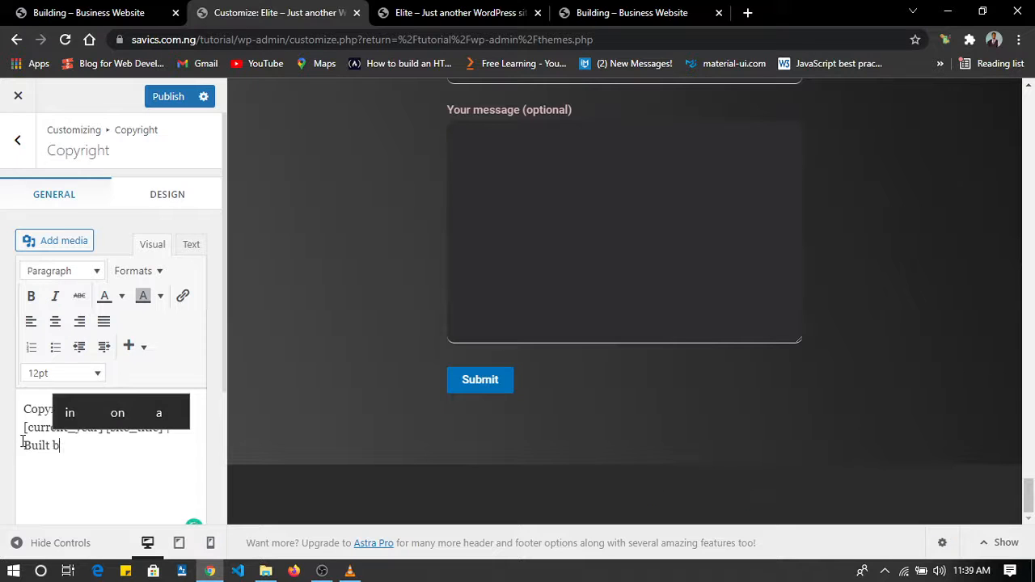
type("y Savics")
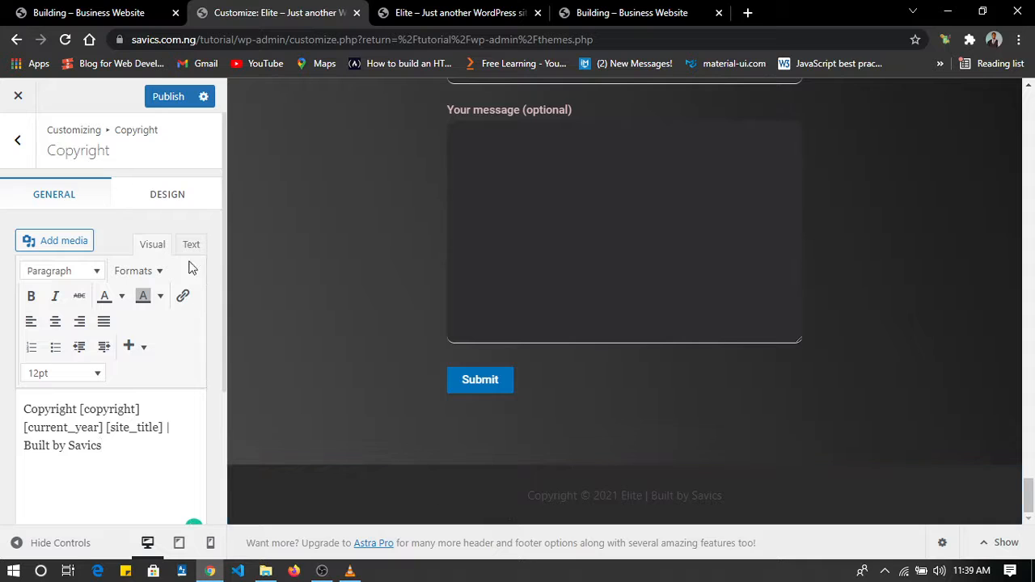
Set the copyright text color to the light swatch #f5f5f5 and publish the changes.
left_click(170, 208)
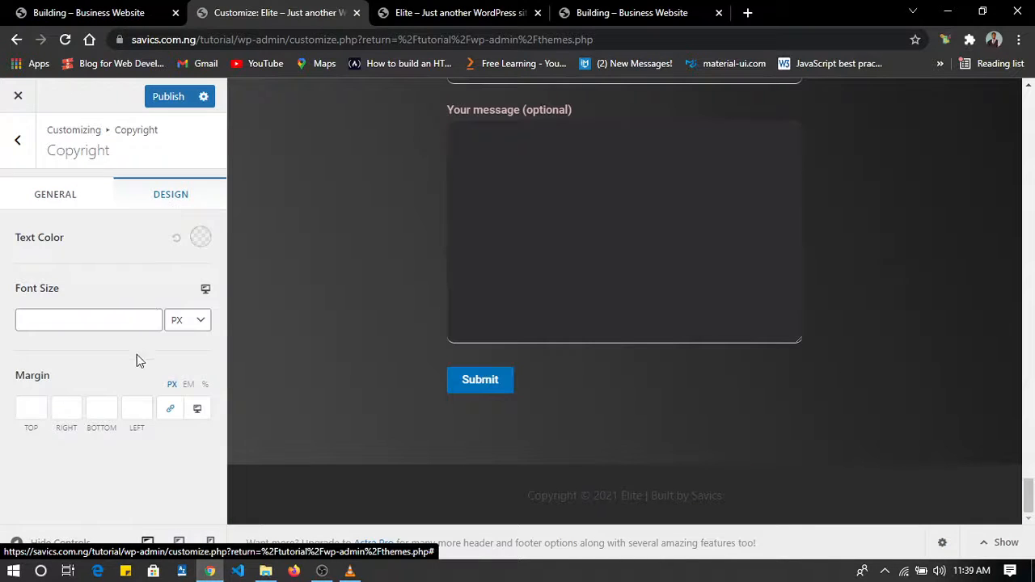
left_click(200, 239)
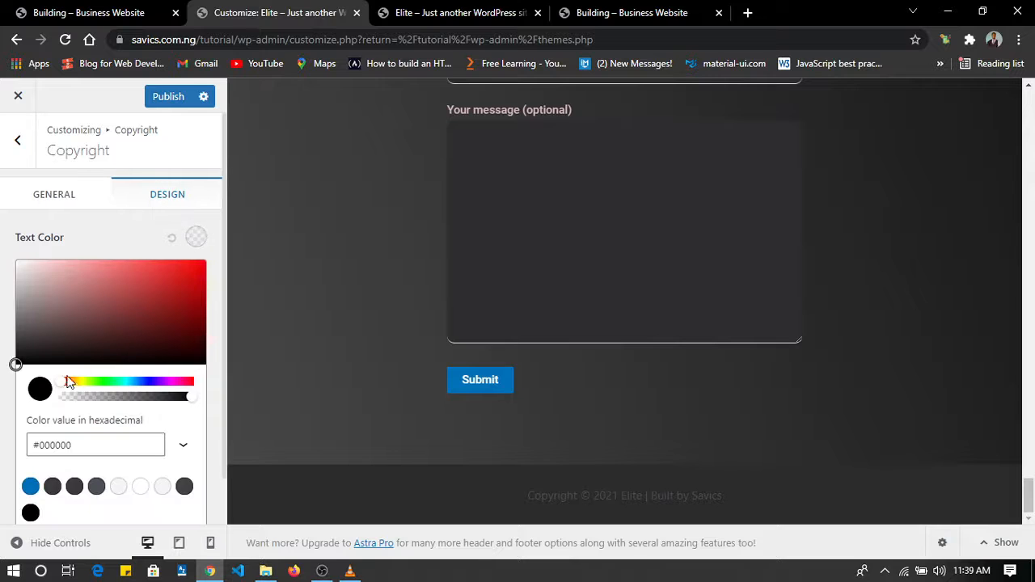
left_click(119, 486)
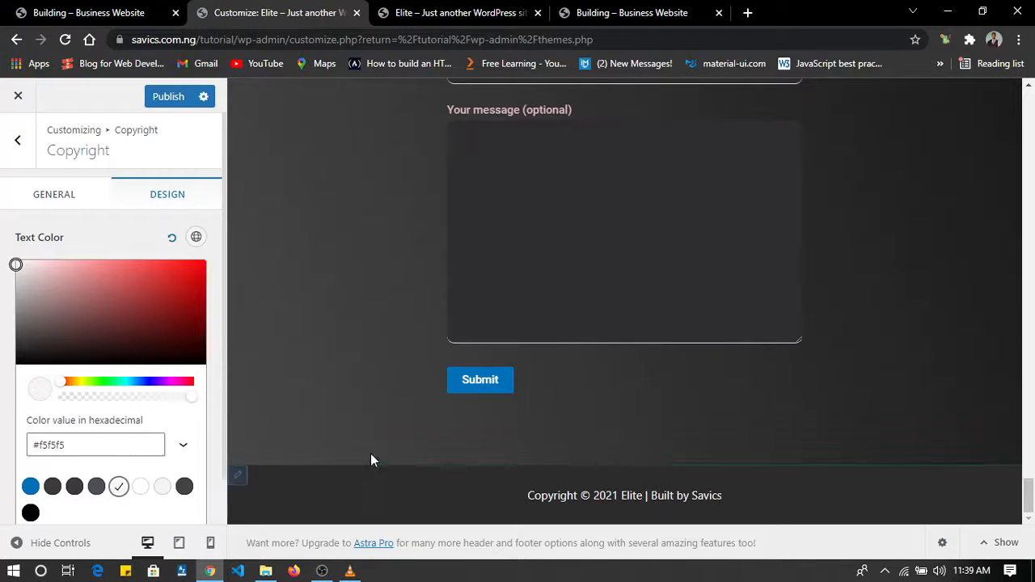
left_click(173, 97)
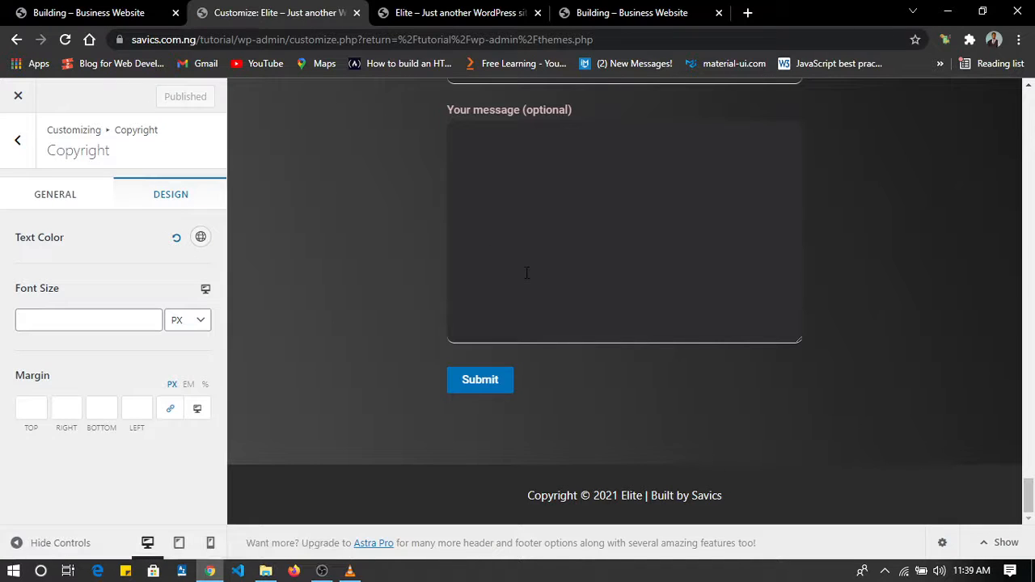
Open the primary header's settings and try to reduce its height to 23 px.
scroll(434, 275, "up", 20)
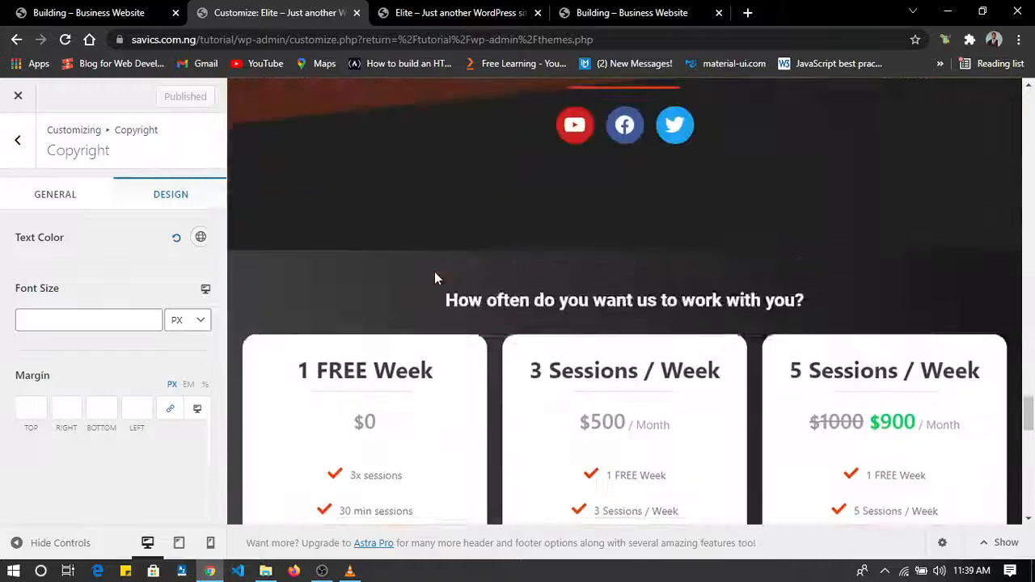
scroll(434, 275, "up", 10)
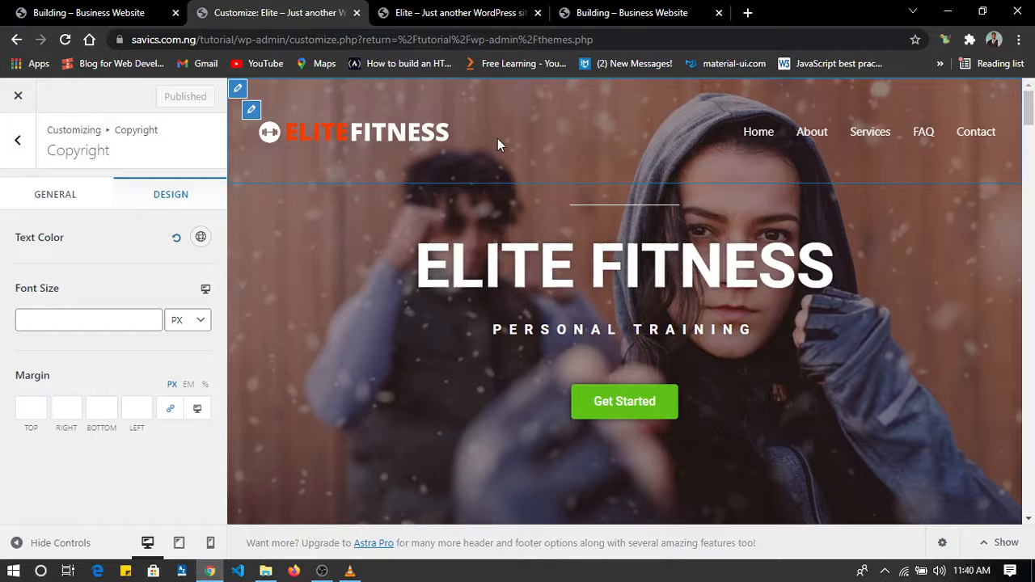
left_click(237, 89)
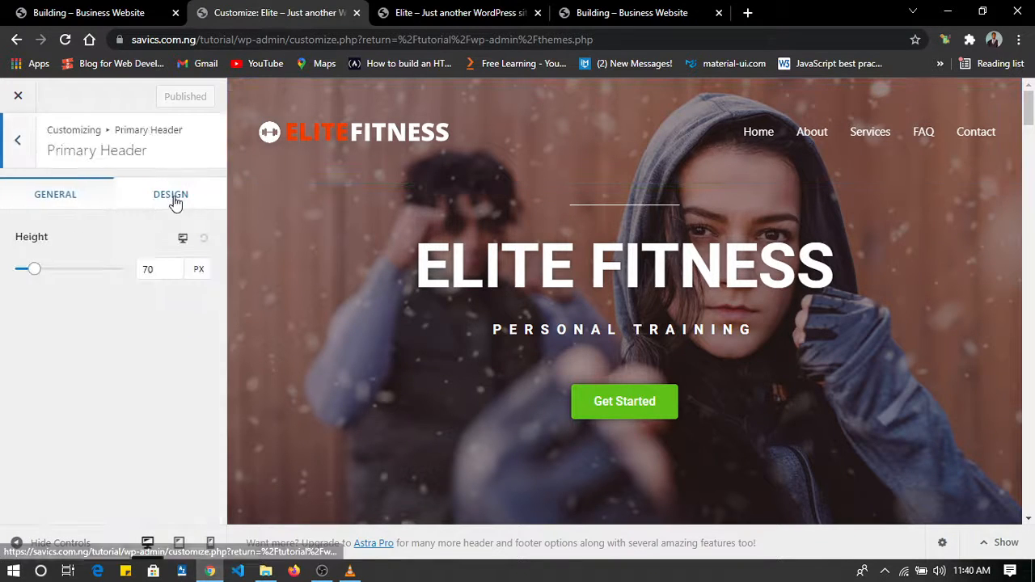
left_click(153, 269)
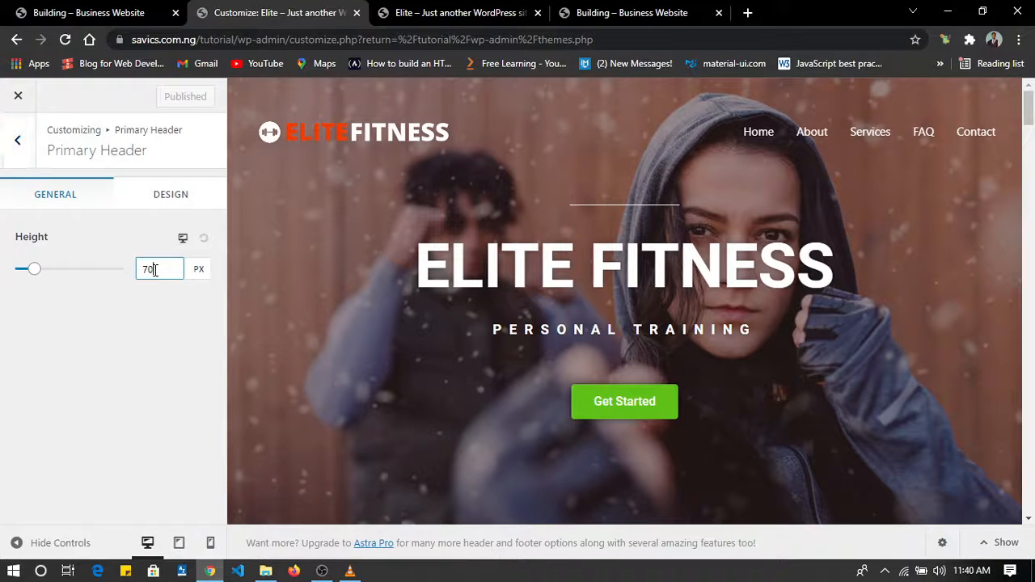
key("BackSpace")
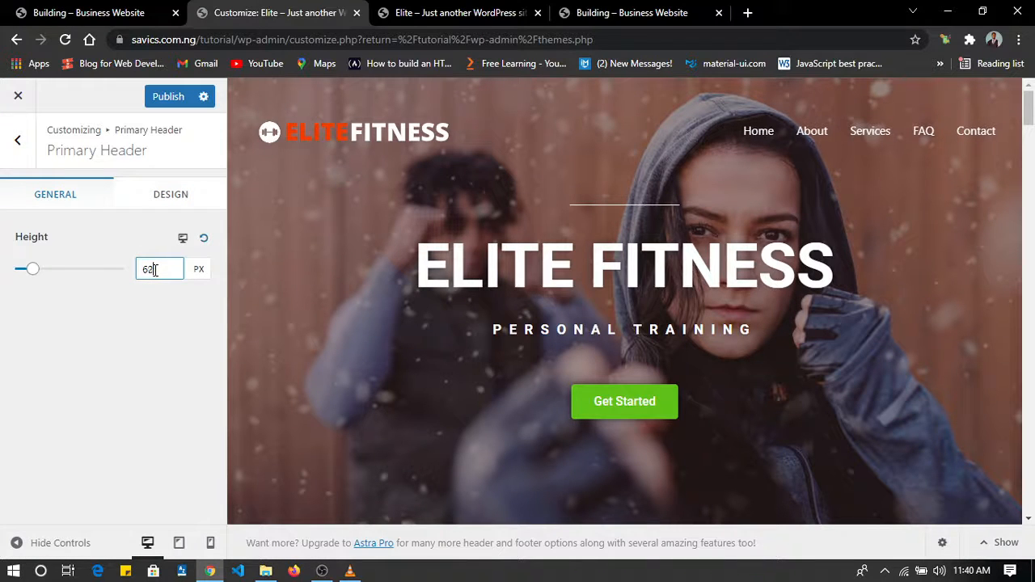
type("0")
key("Down")
key("Down")
key("Down")
key("Down")
key("Down")
key("Down")
key("Down")
key("Down")
key("Down")
key("Down")
key("Down")
key("Down")
key("Down")
key("Down")
key("Down")
key("Down")
key("Down")
key("Down")
key("Down")
key("Down")
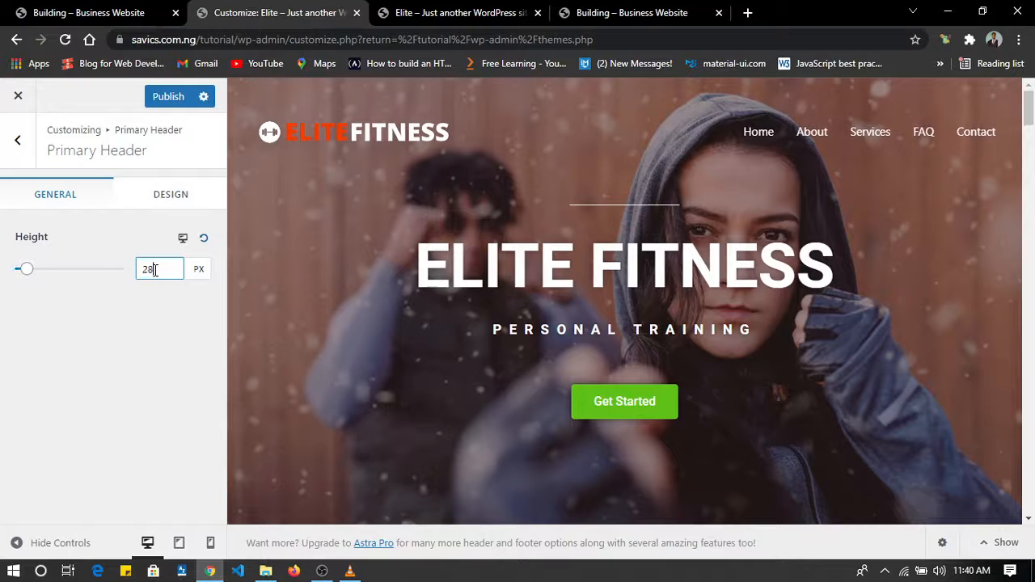
Set the primary header's padding and margin to 0 px on all sides and check the header in the preview.
left_click(188, 197)
scroll(114, 320, "down", 1)
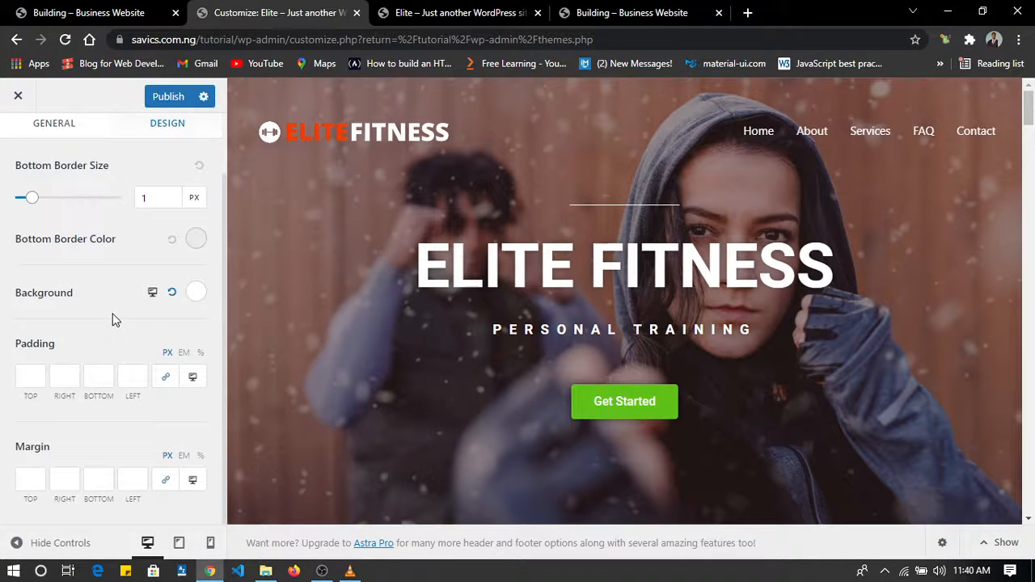
left_click(31, 378)
left_click(28, 481)
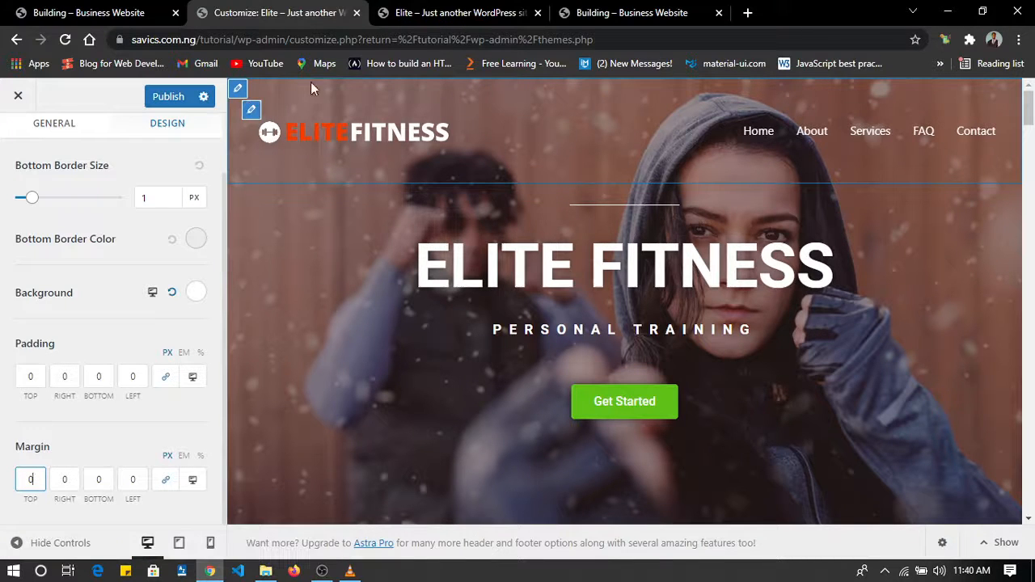
scroll(520, 180, "down", 2)
scroll(520, 180, "up", 2)
scroll(519, 179, "down", 1)
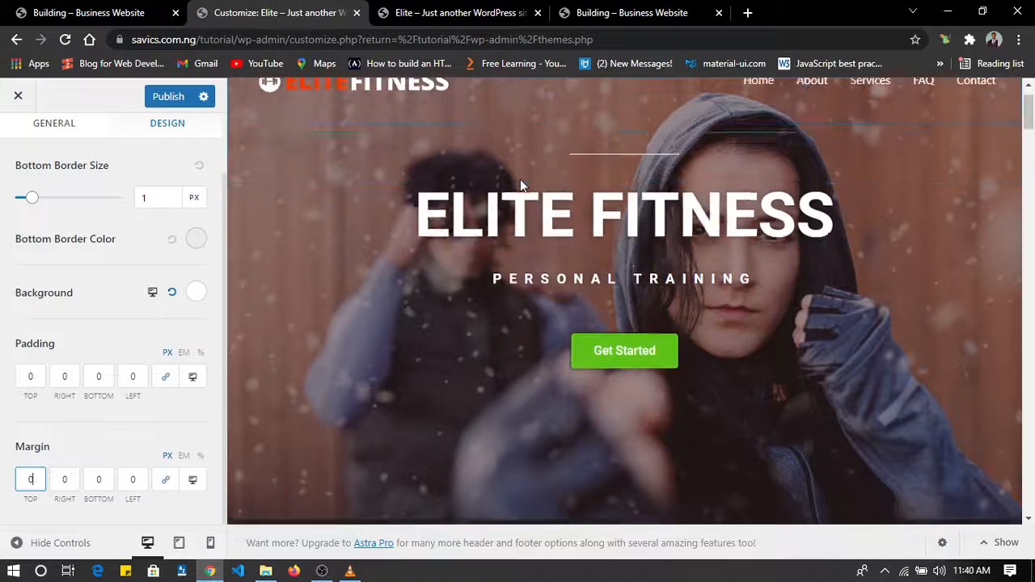
scroll(520, 179, "up", 1)
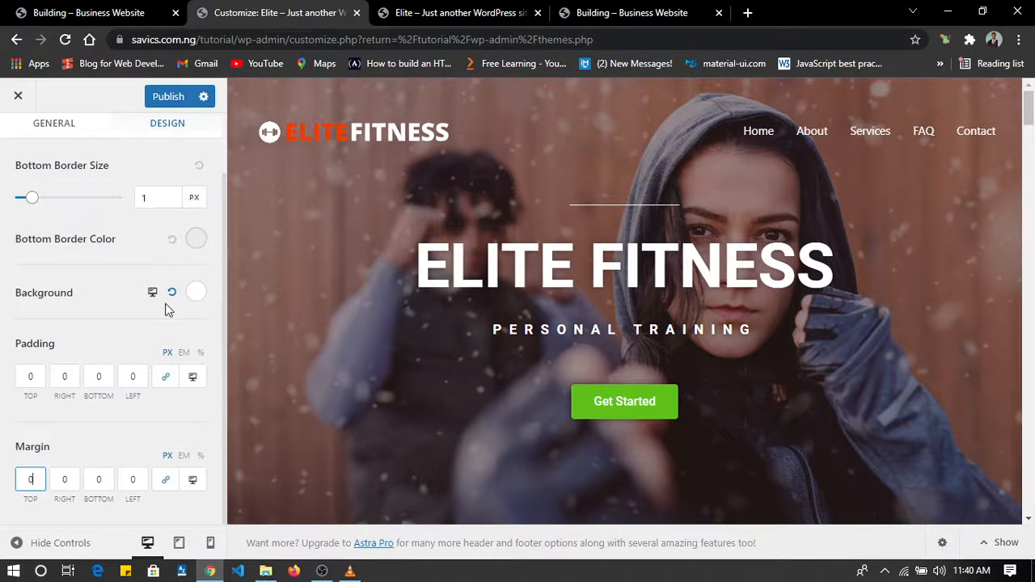
scroll(133, 329, "up", 1)
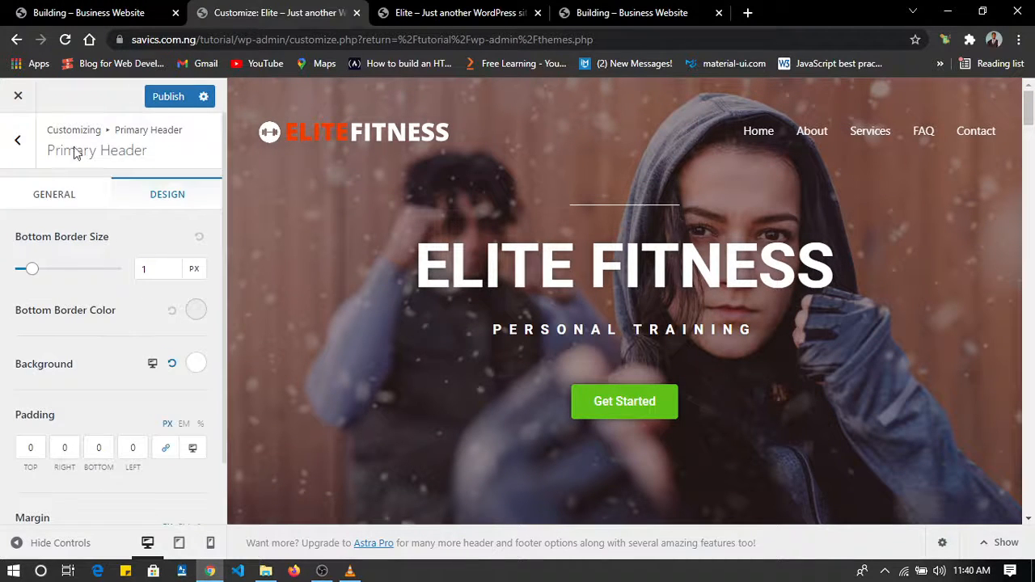
Reset the primary header's height to its default and publish the changes.
left_click(57, 207)
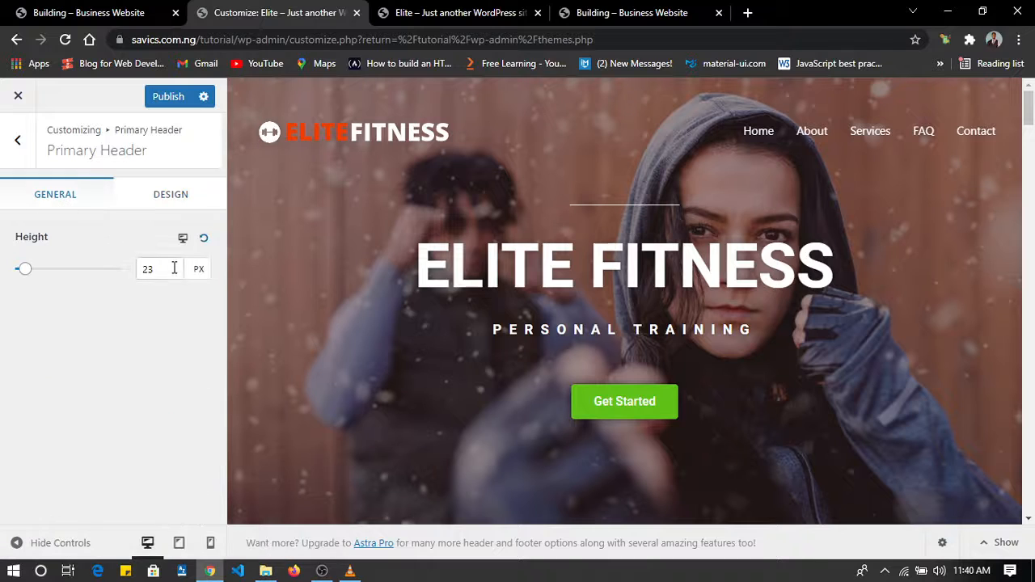
left_click(174, 267)
left_click(205, 241)
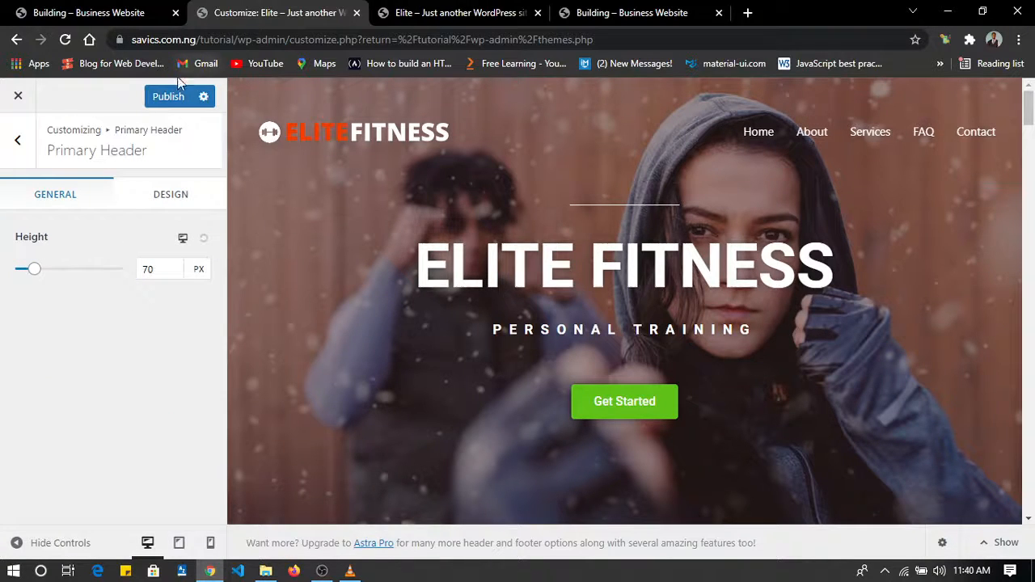
left_click(166, 98)
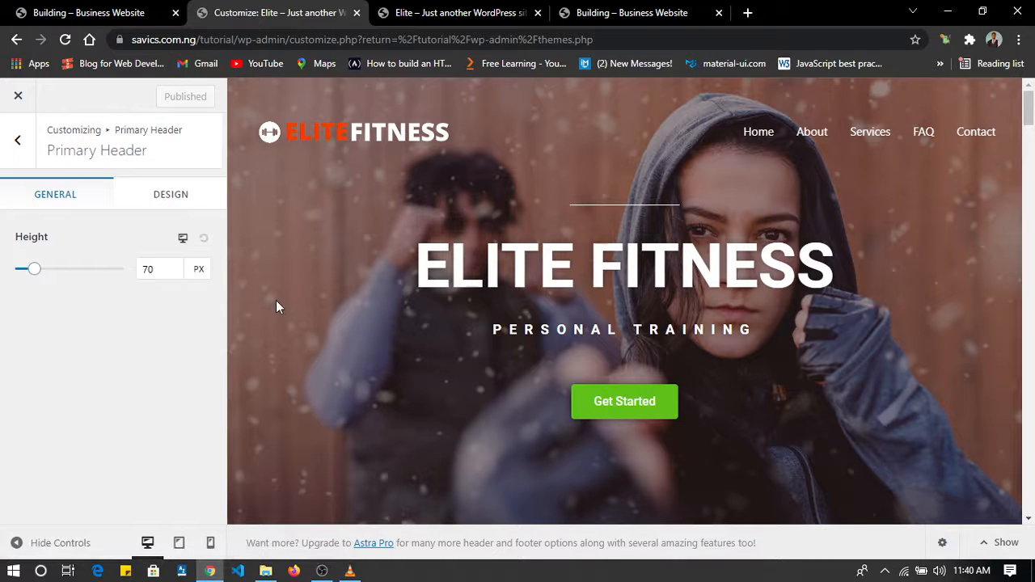
Hide the customizer controls to examine the homepage preview at full width, and restore the controls.
left_click(16, 543)
scroll(457, 354, "down", 3)
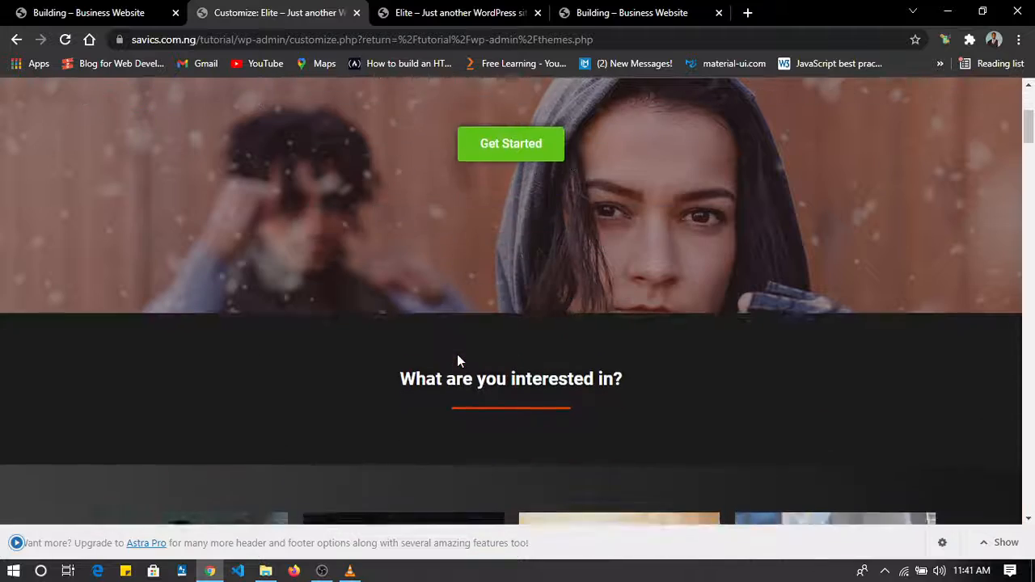
scroll(458, 356, "up", 3)
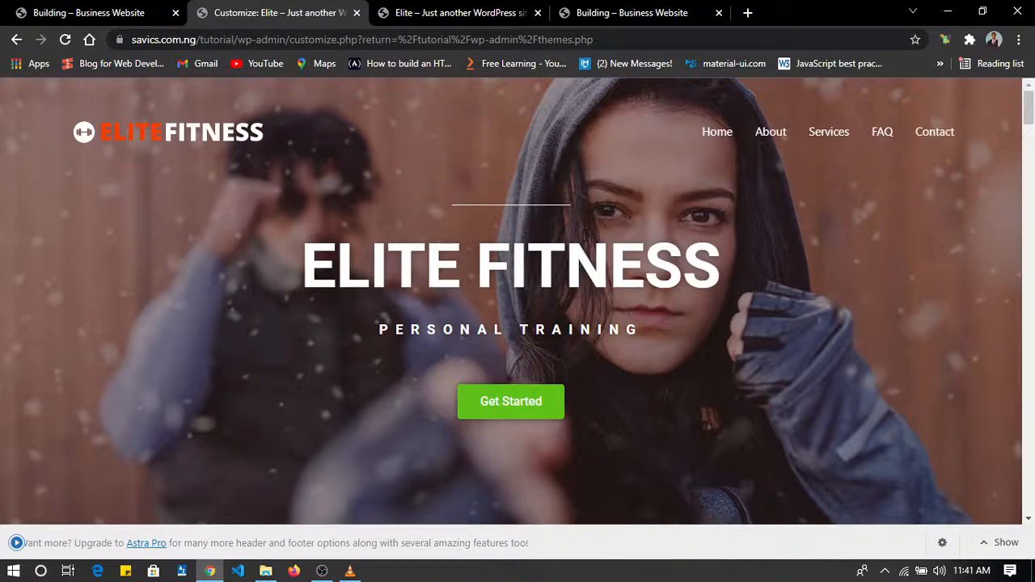
scroll(745, 123, "down", 3)
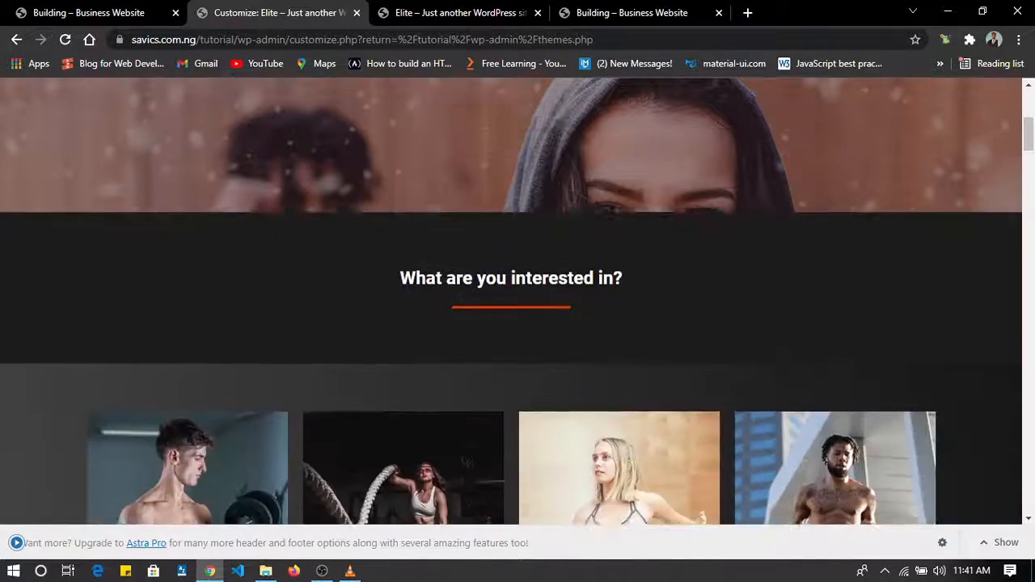
scroll(744, 123, "up", 3)
scroll(744, 123, "down", 5)
scroll(512, 262, "down", 20)
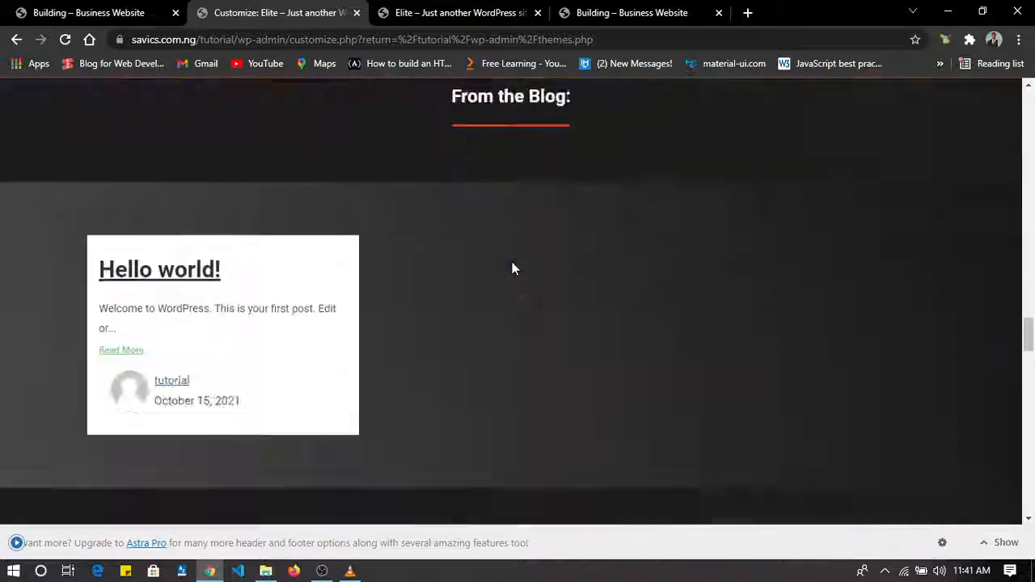
scroll(512, 262, "up", 20)
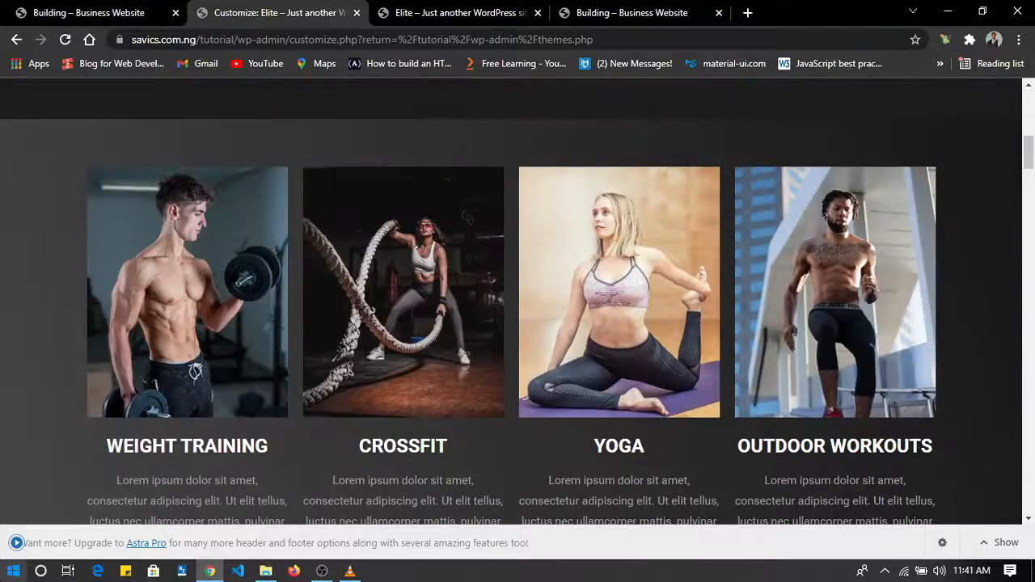
left_click(17, 542)
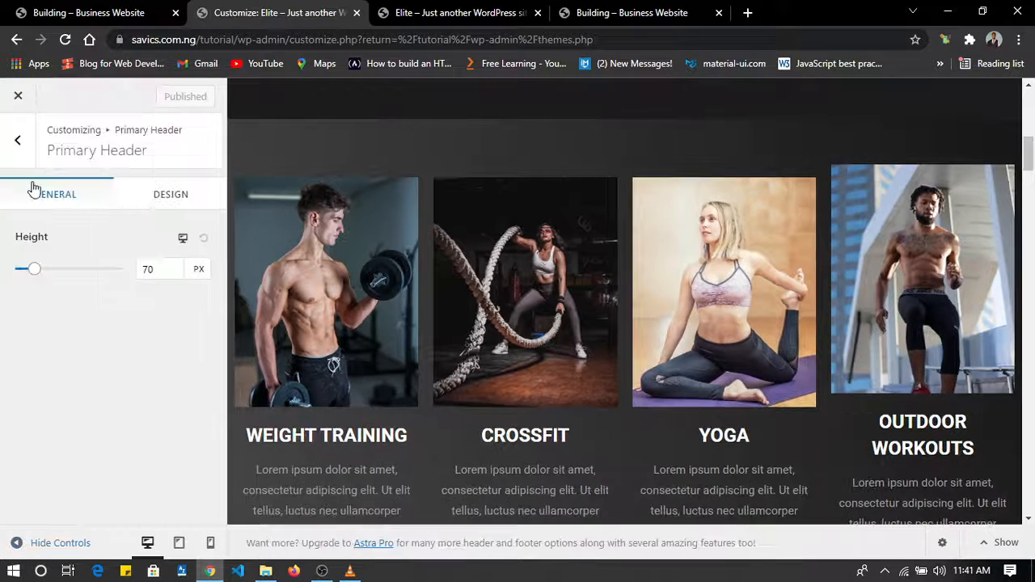
Close the customizer and reload the live Elite site to load the published homepage.
left_click(16, 97)
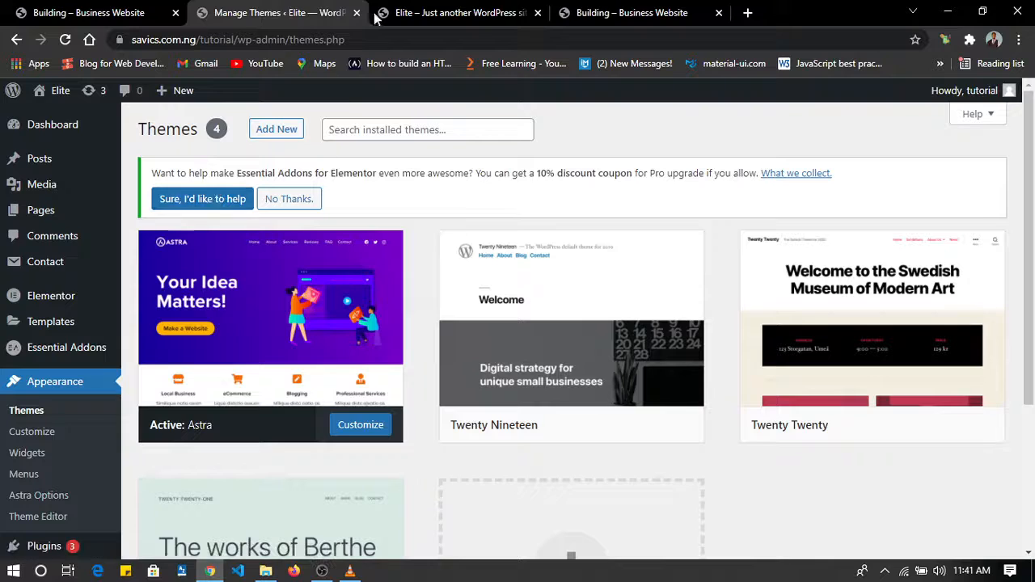
left_click(446, 13)
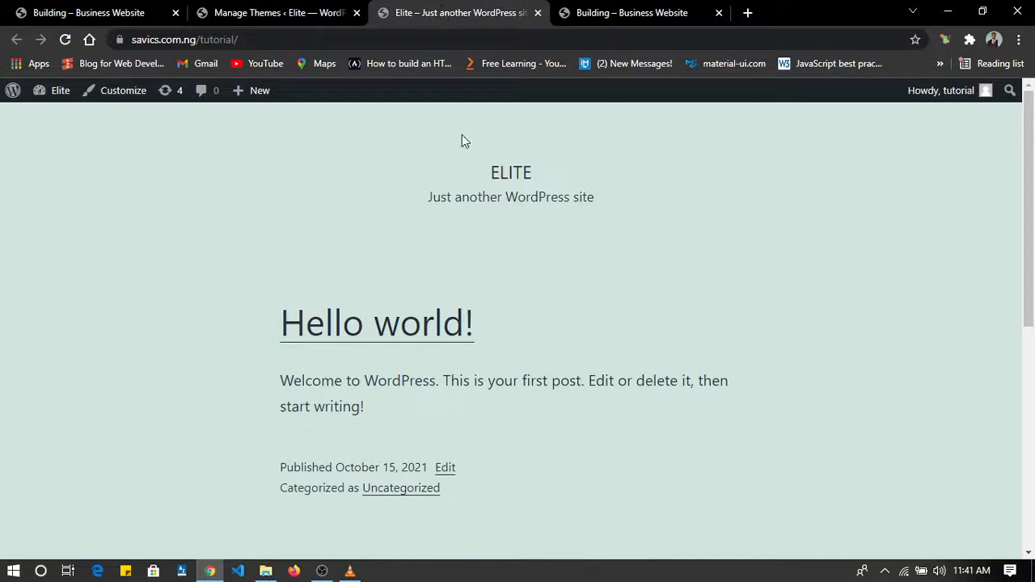
key("F5")
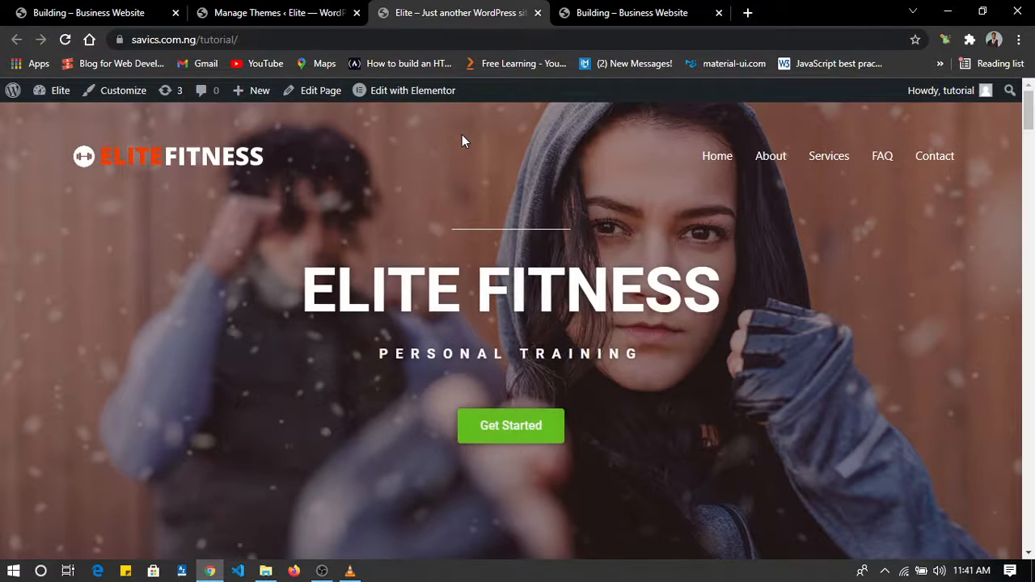
Examine the live homepage's sections, including the trainers, subscribe banner, pricing plans and client testimonials.
scroll(462, 136, "down", 20)
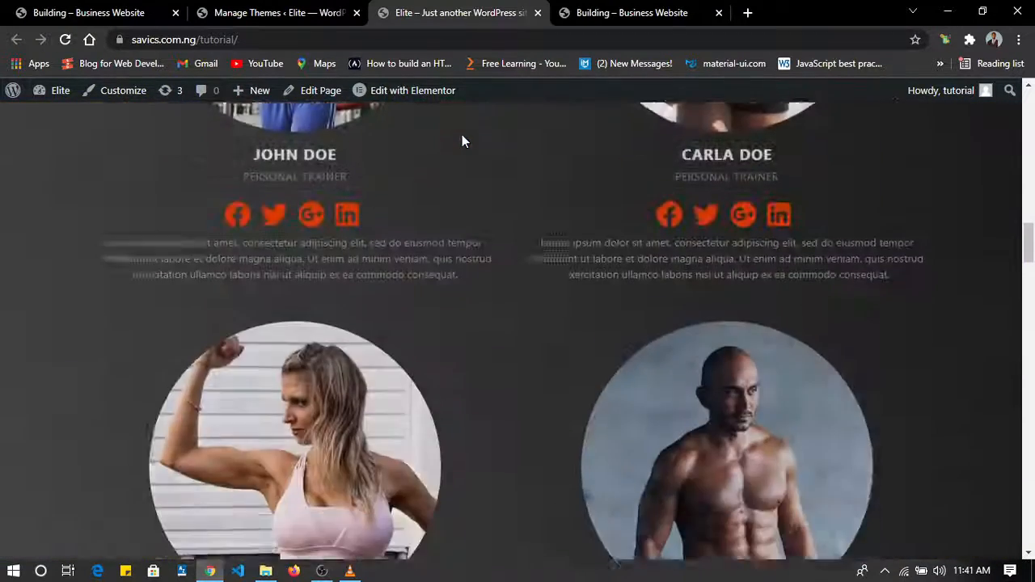
scroll(462, 142, "down", 20)
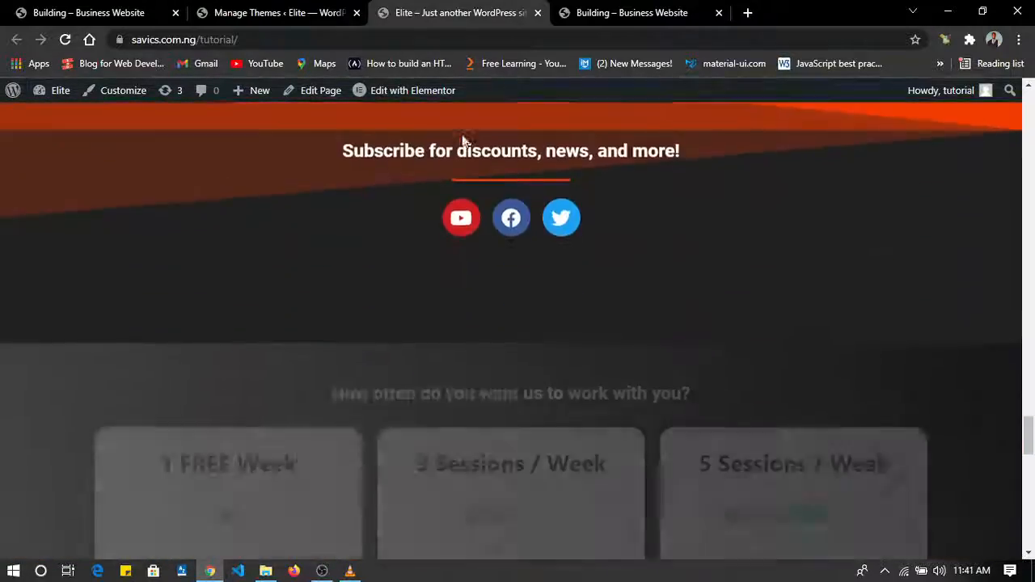
scroll(462, 140, "down", 10)
scroll(462, 139, "up", 6)
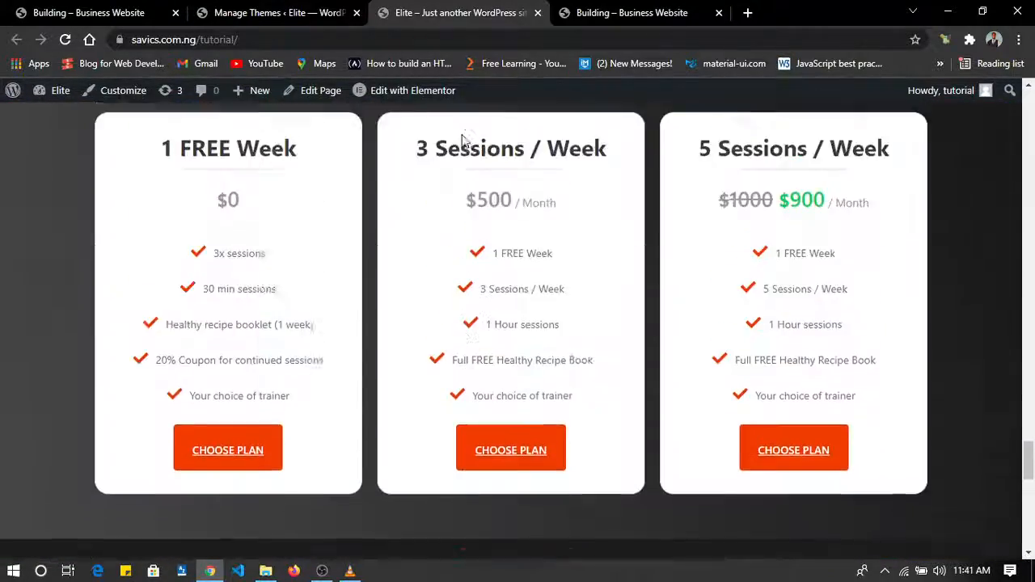
scroll(462, 139, "up", 8)
scroll(462, 139, "down", 6)
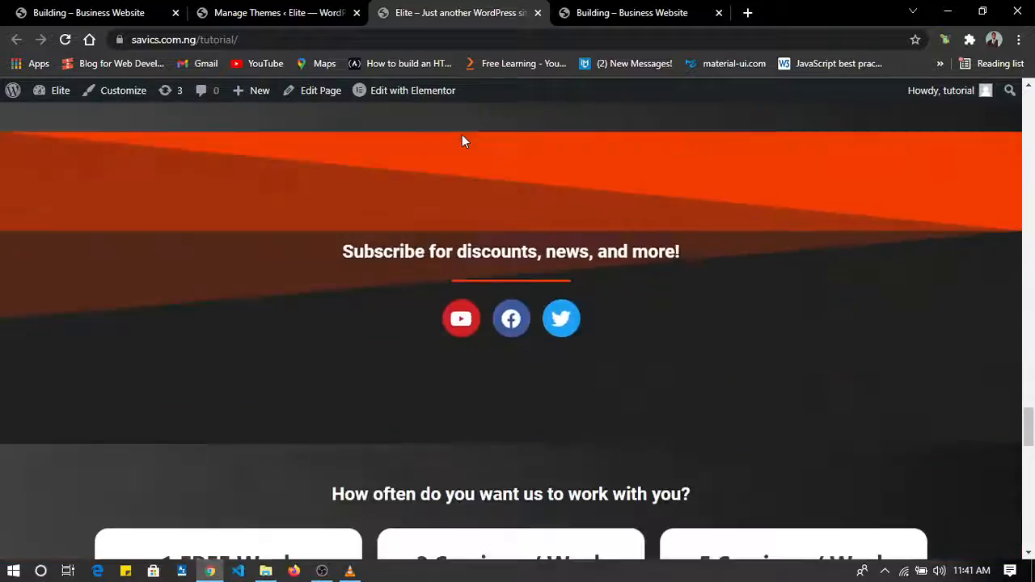
scroll(462, 141, "down", 10)
scroll(462, 142, "up", 14)
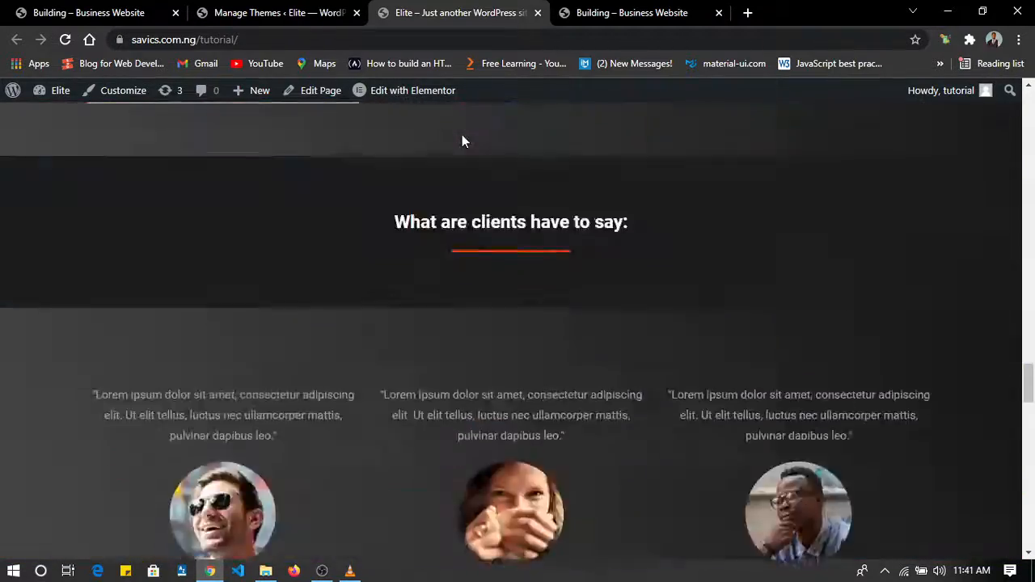
Review the live homepage from the hero banner and header down to the blog post card.
scroll(461, 141, "up", 15)
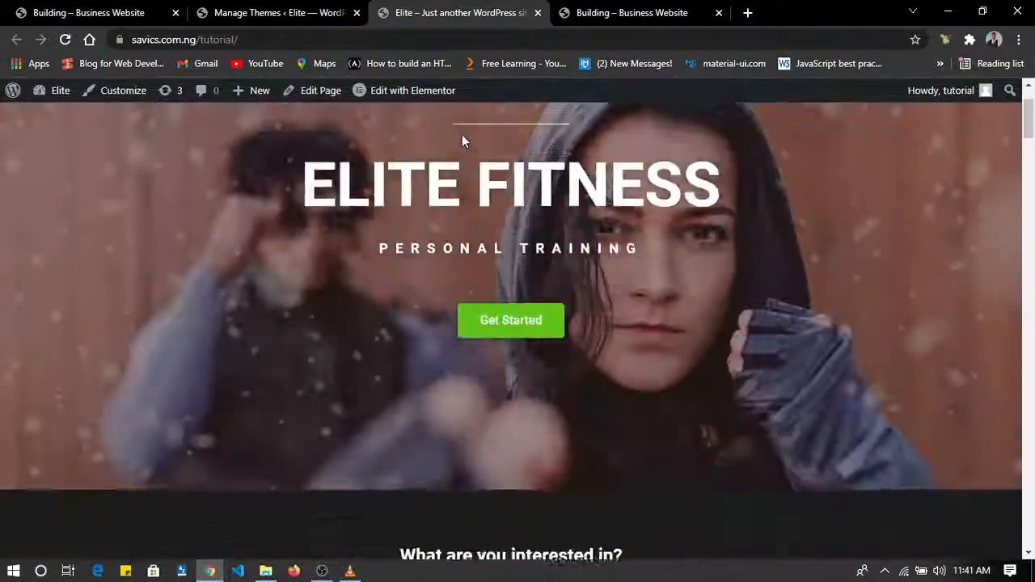
scroll(462, 142, "up", 2)
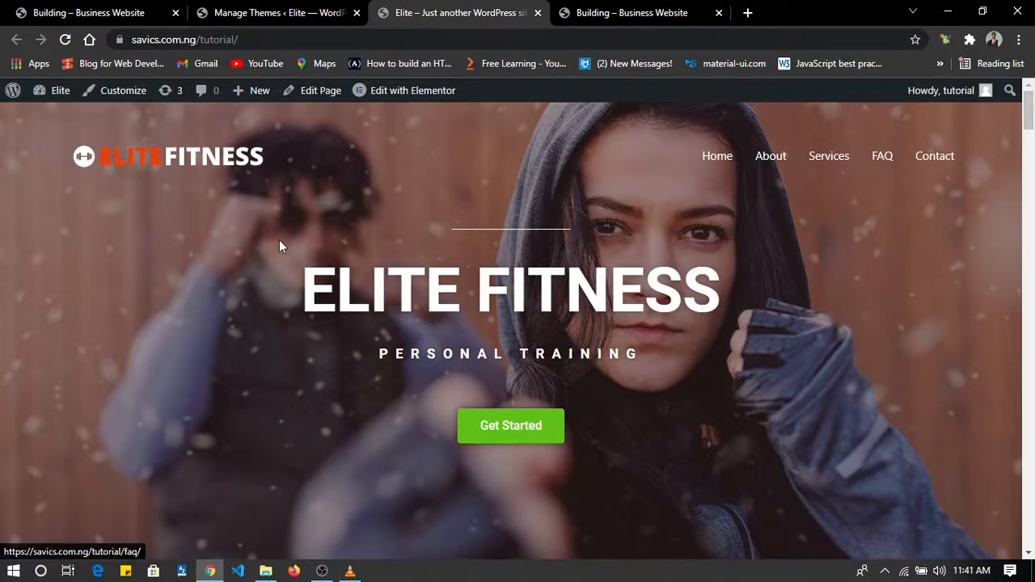
scroll(279, 240, "down", 7)
scroll(279, 240, "up", 2)
scroll(479, 283, "down", 1)
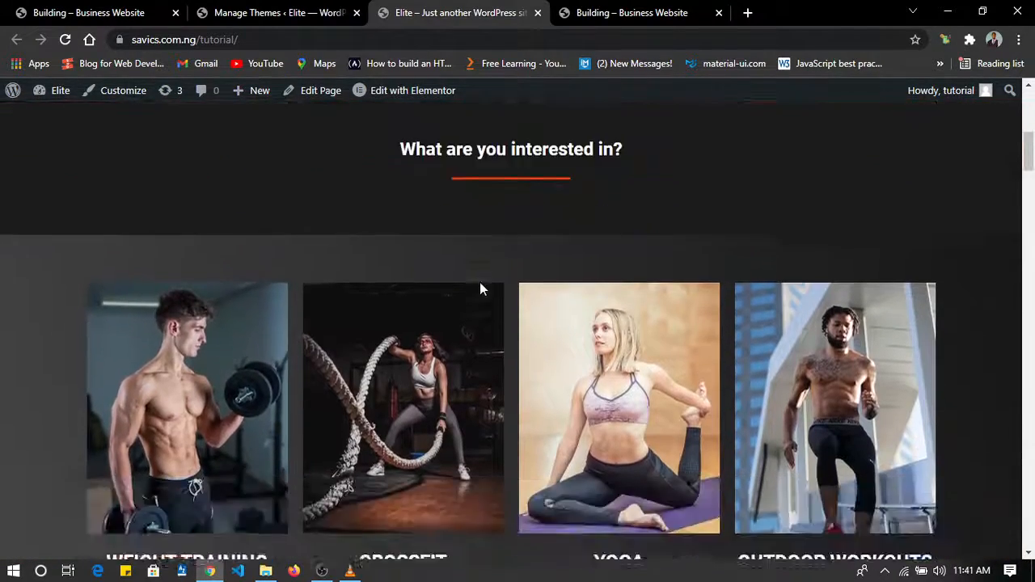
scroll(479, 283, "down", 15)
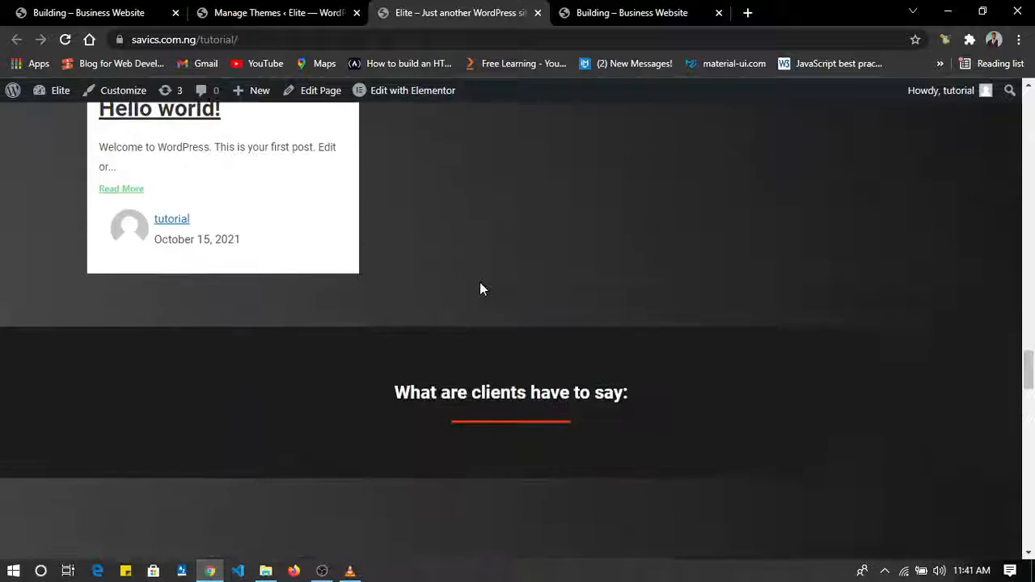
scroll(481, 283, "up", 1)
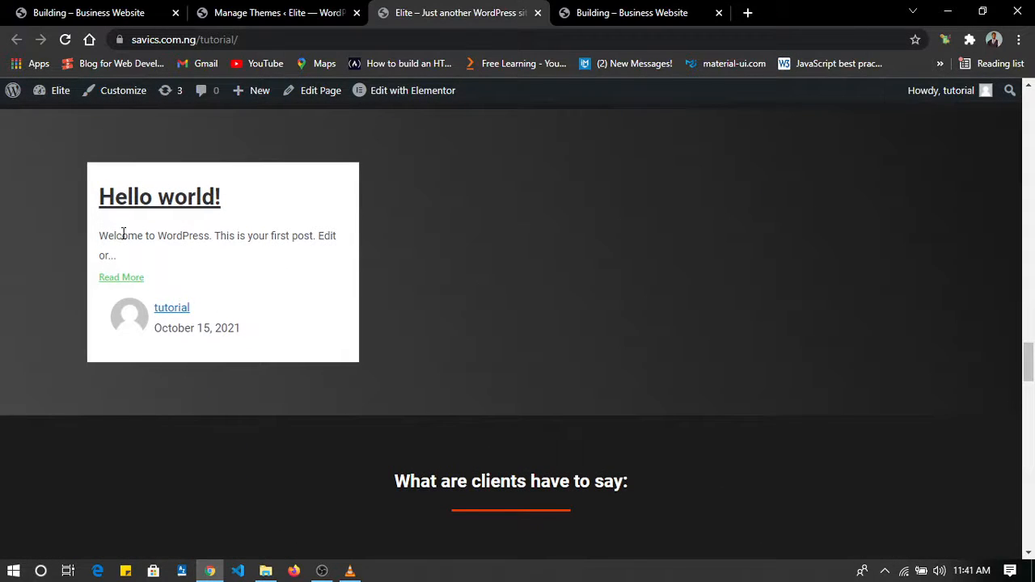
Open the full "Hello world!" post from its homepage card and examine the post page down to the comment form.
left_click(127, 280)
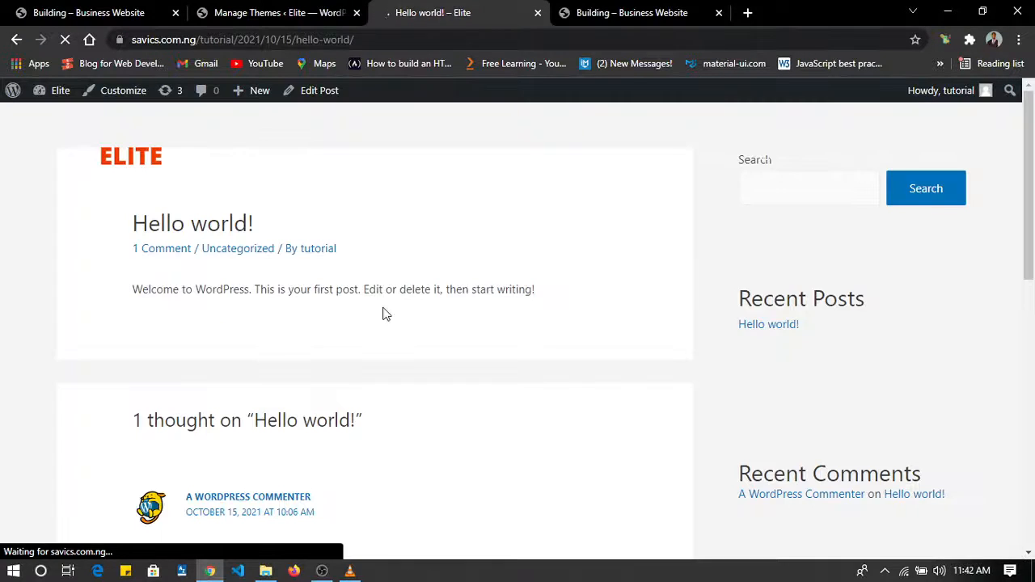
scroll(385, 314, "down", 3)
scroll(386, 314, "up", 3)
scroll(385, 314, "down", 8)
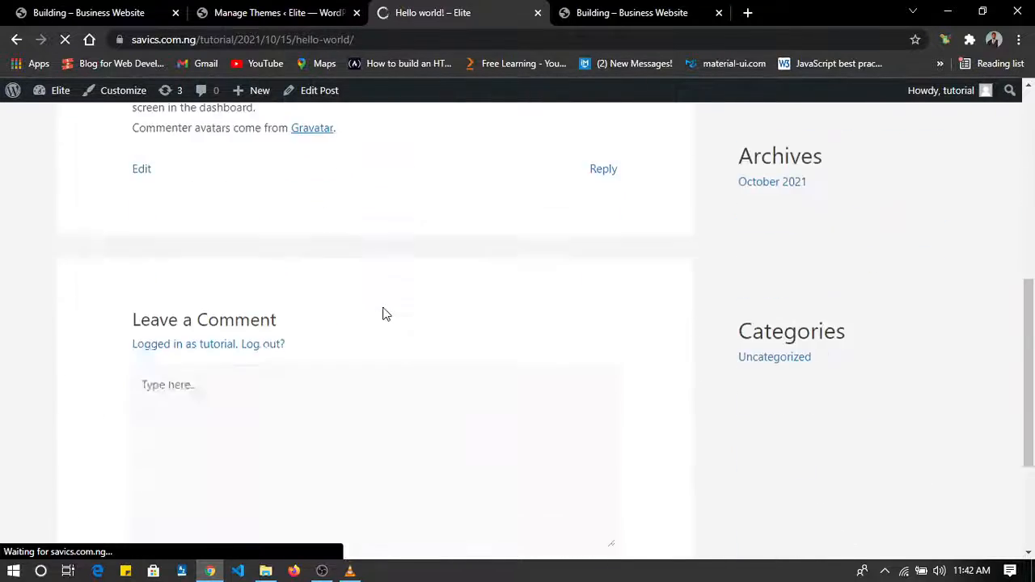
scroll(386, 313, "up", 5)
scroll(386, 314, "up", 4)
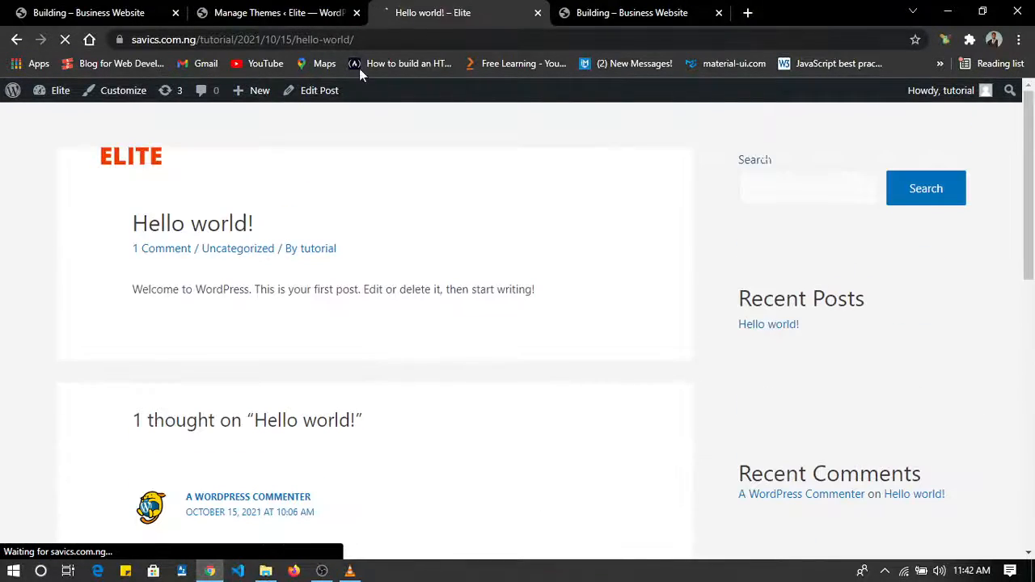
Switch to the WordPress admin and open the "Hello world!" post for editing from the list of all posts.
left_click(318, 11)
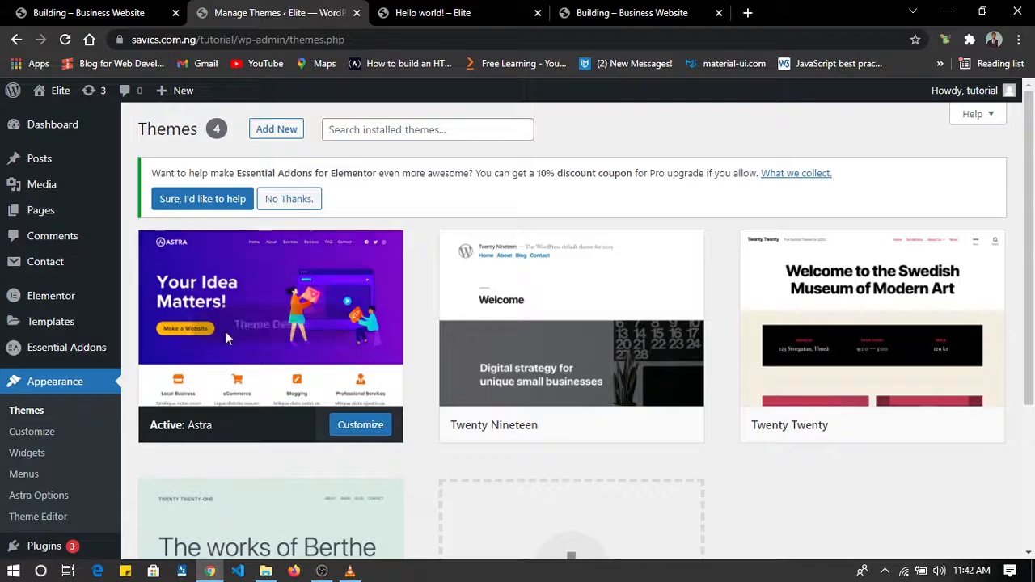
mouse_move(58, 170)
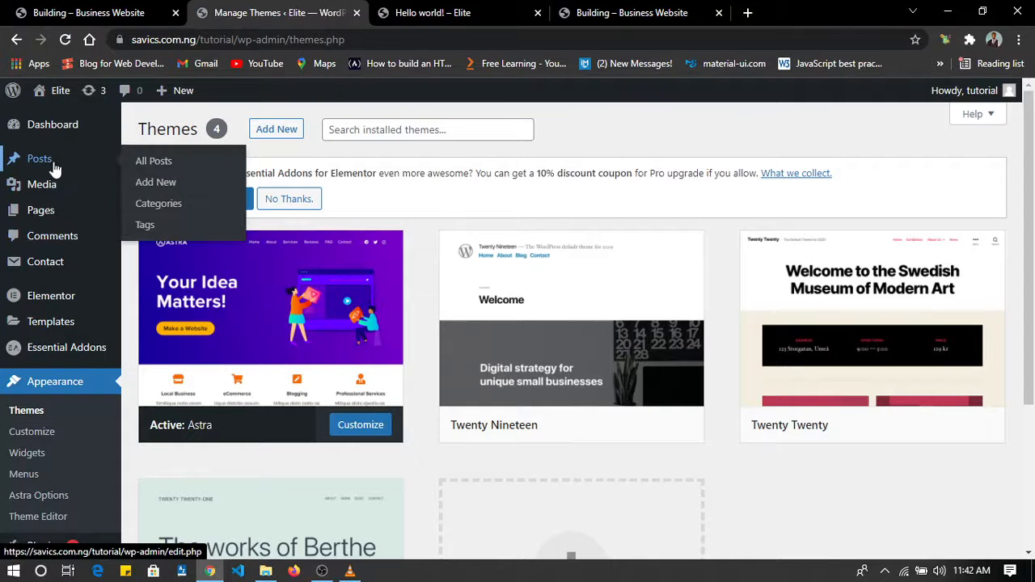
left_click(178, 162)
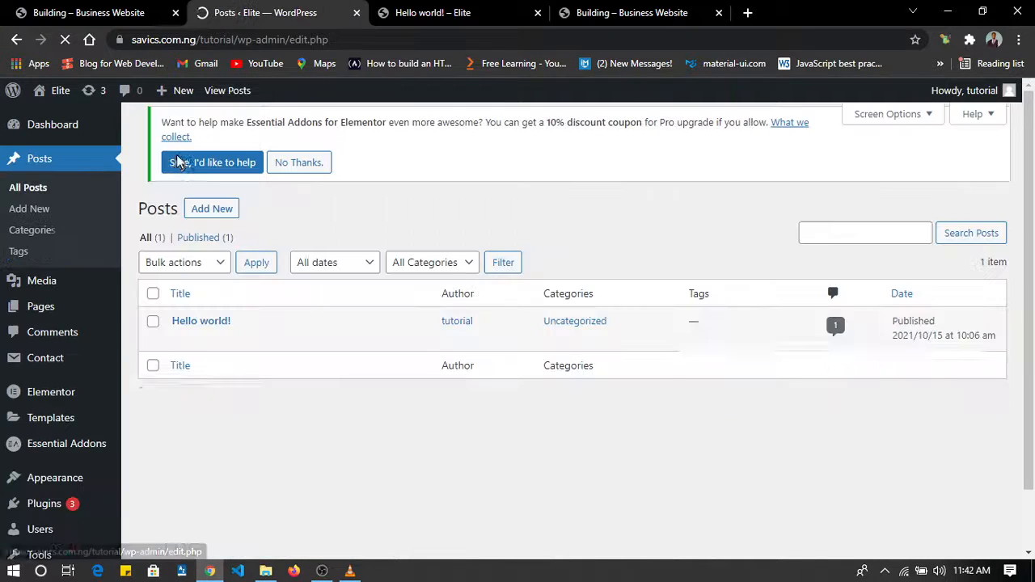
scroll(179, 163, "down", 1)
mouse_move(210, 277)
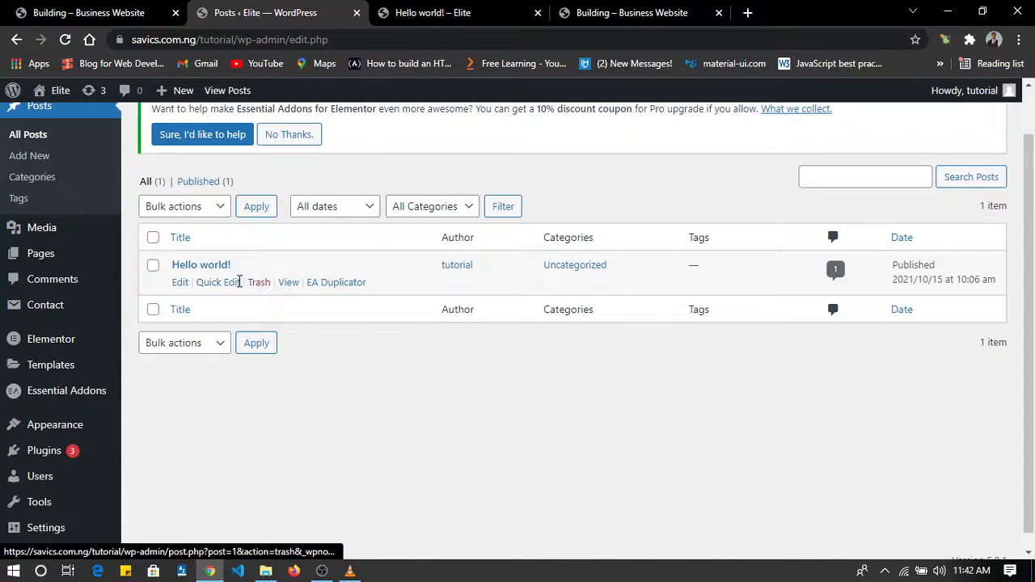
left_click(181, 283)
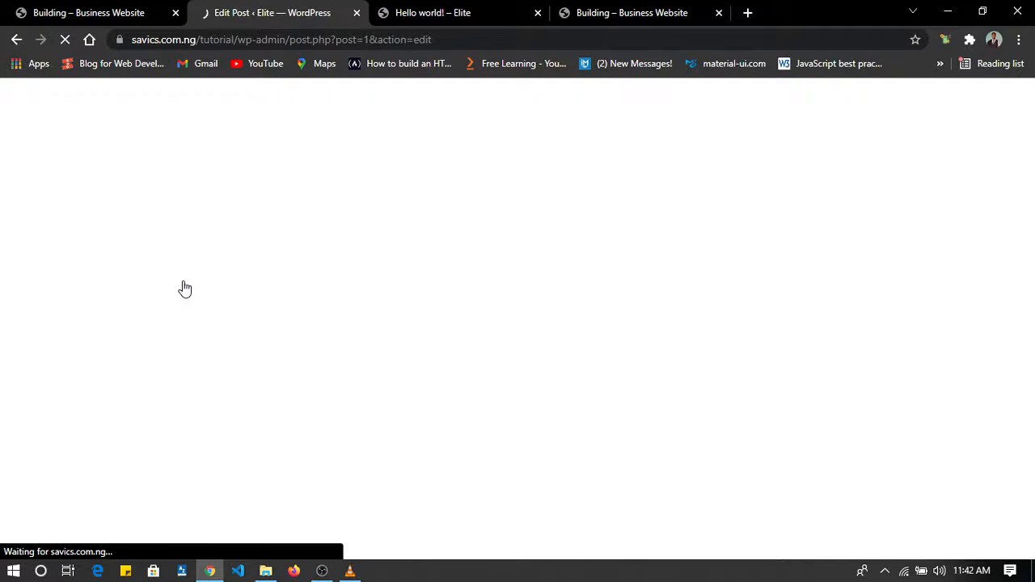
Change the post's title to "Welcome to my First Website".
left_click_drag(322, 265, 194, 262)
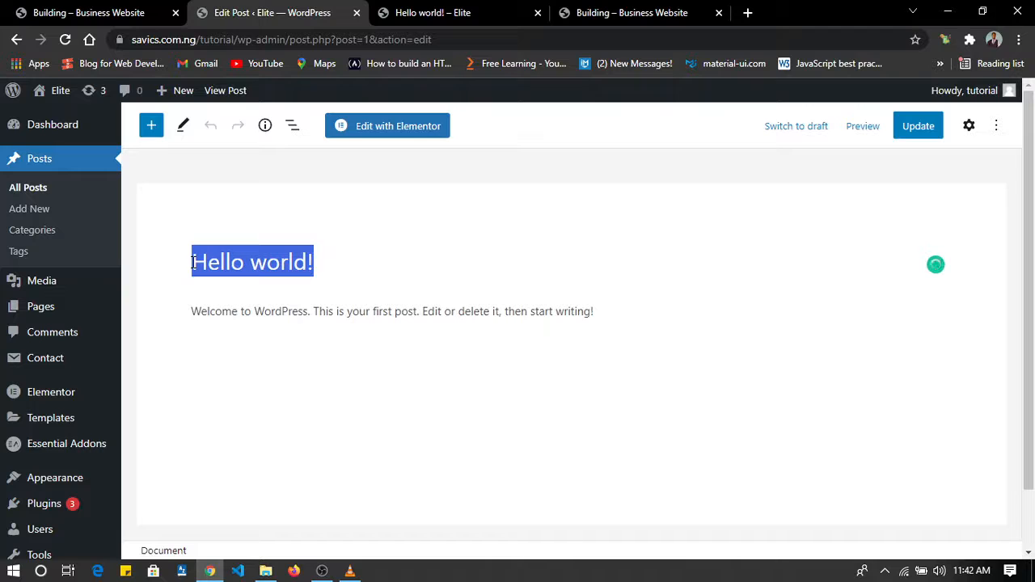
type("WElco")
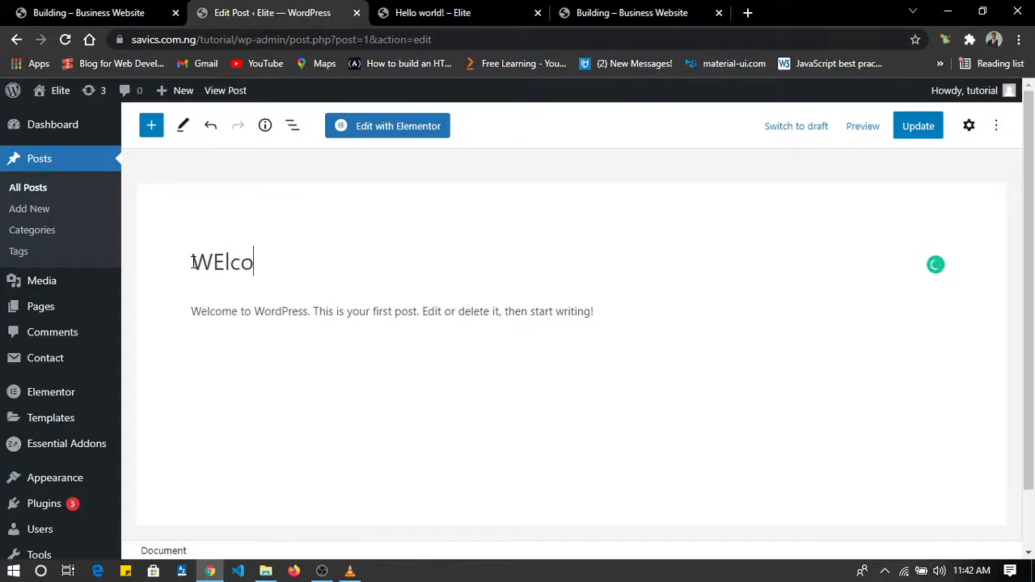
type("elcome to")
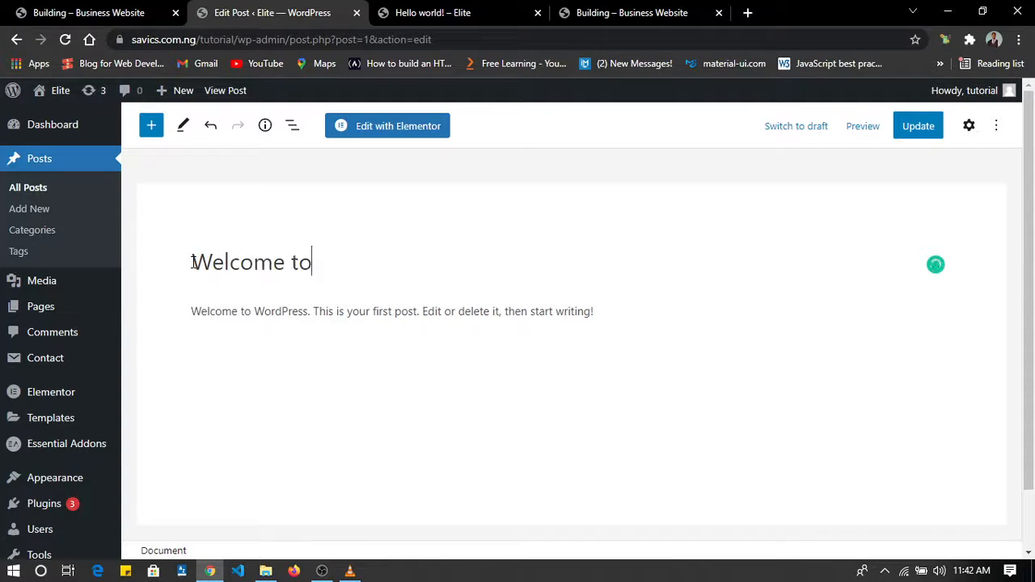
type(" my First Wrebsit")
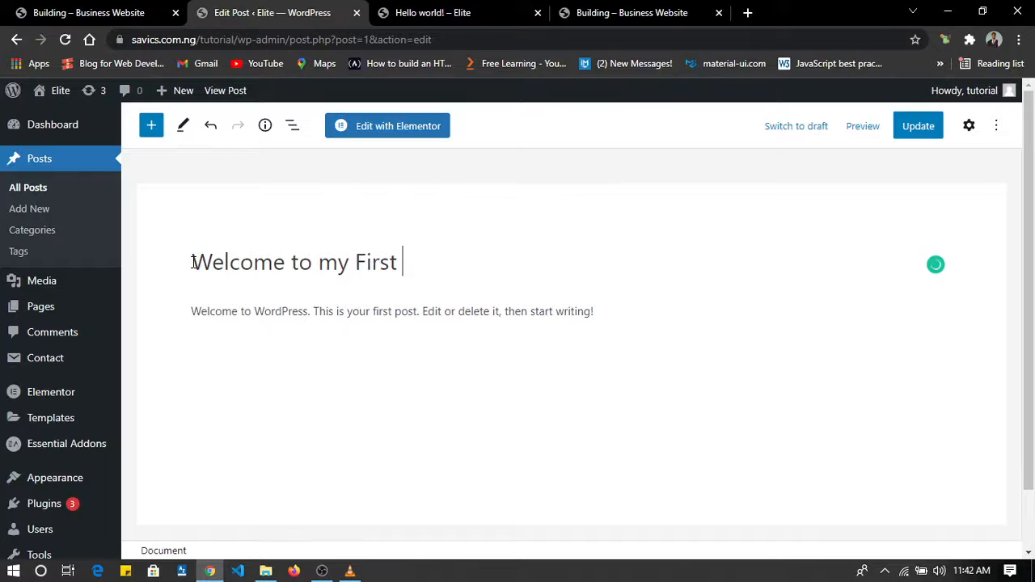
key("BackSpace")
key("BackSpace")
key("BackSpace")
key("BackSpace")
key("BackSpace")
type("ebsite")
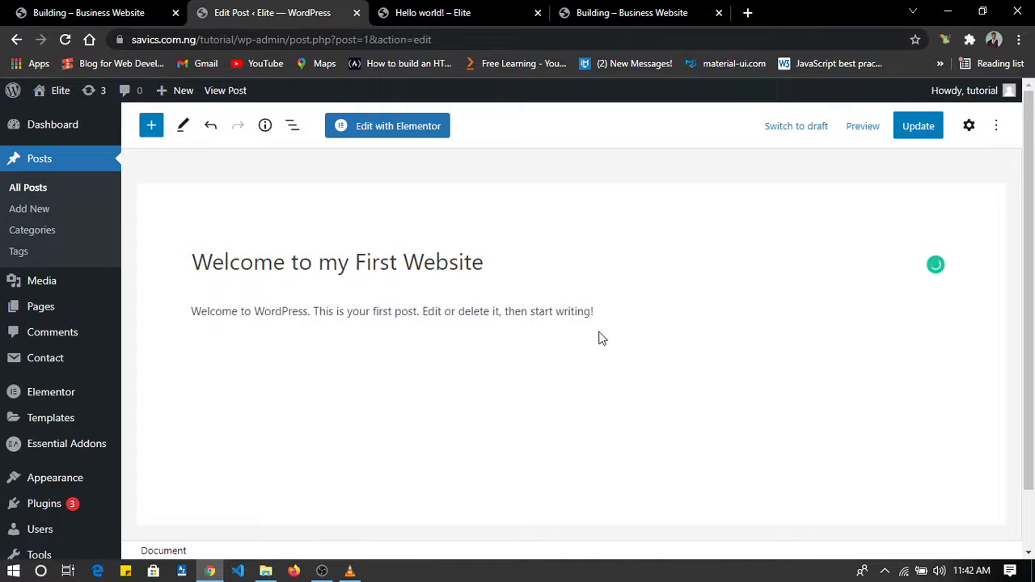
Replace the post's body text with "My name is", the author's full name and "and I built this Awesome corporate website.".
left_click_drag(610, 316, 192, 316)
type("My name is ")
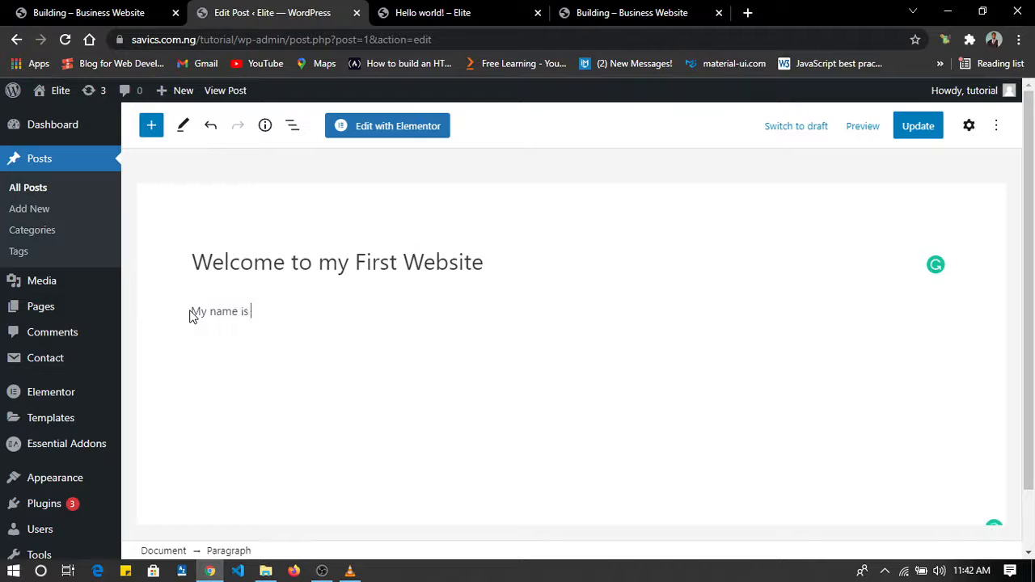
type("Adighibe Victor and I b")
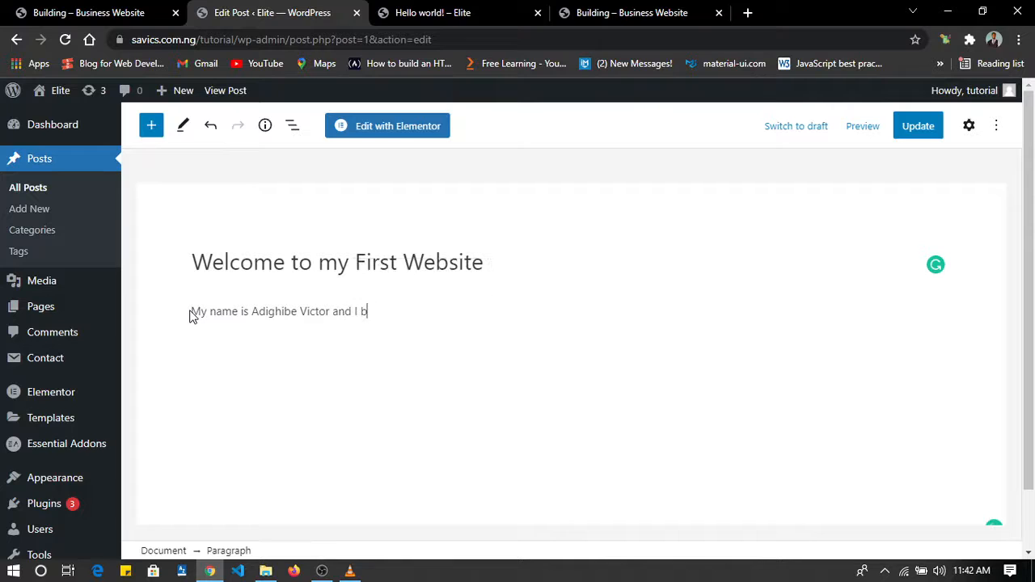
type("uilt this Awesome co")
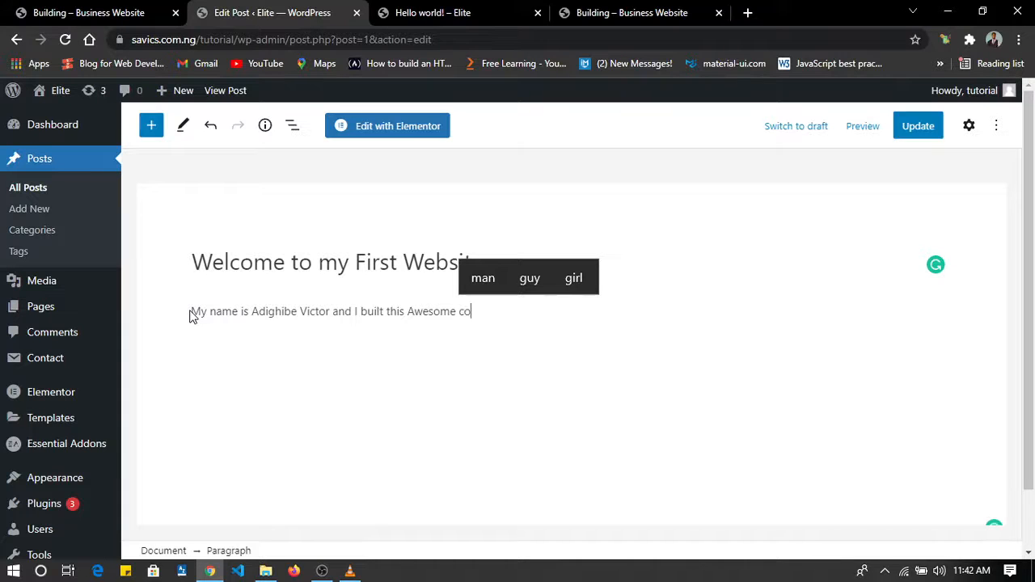
type("rpoe")
key("BackSpace")
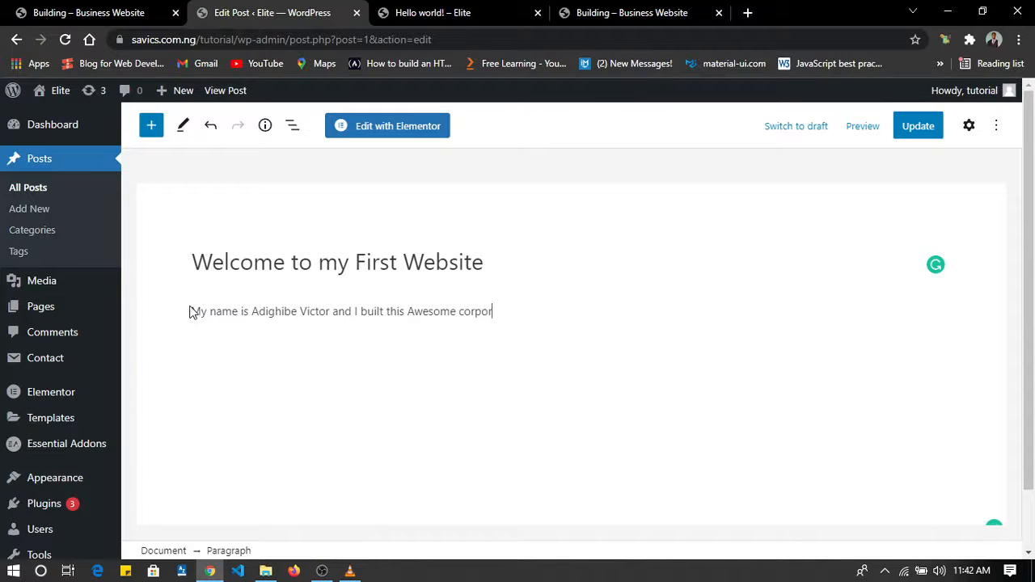
type("rate w")
type("ebit")
type("te")
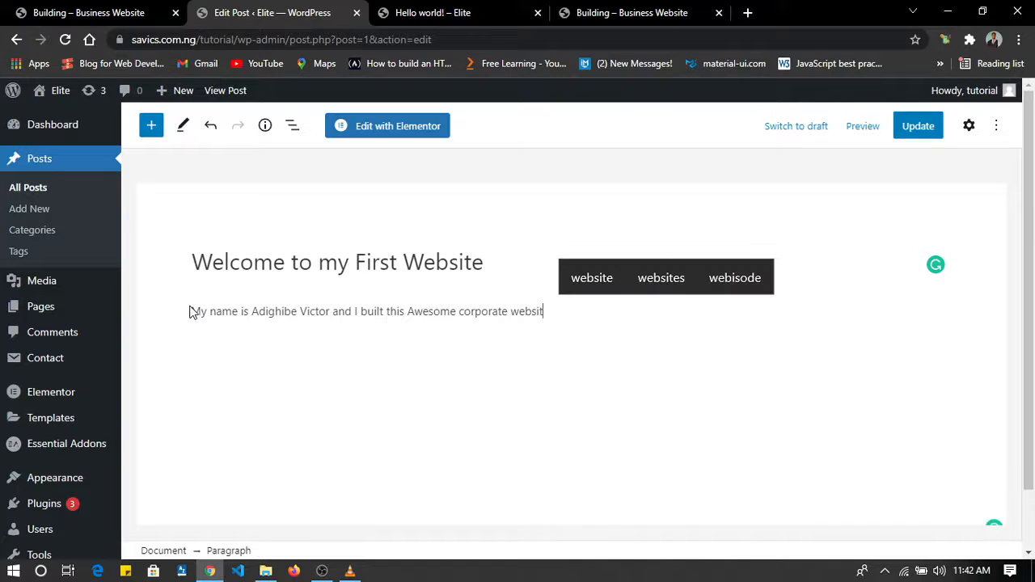
type(" YOu too cam")
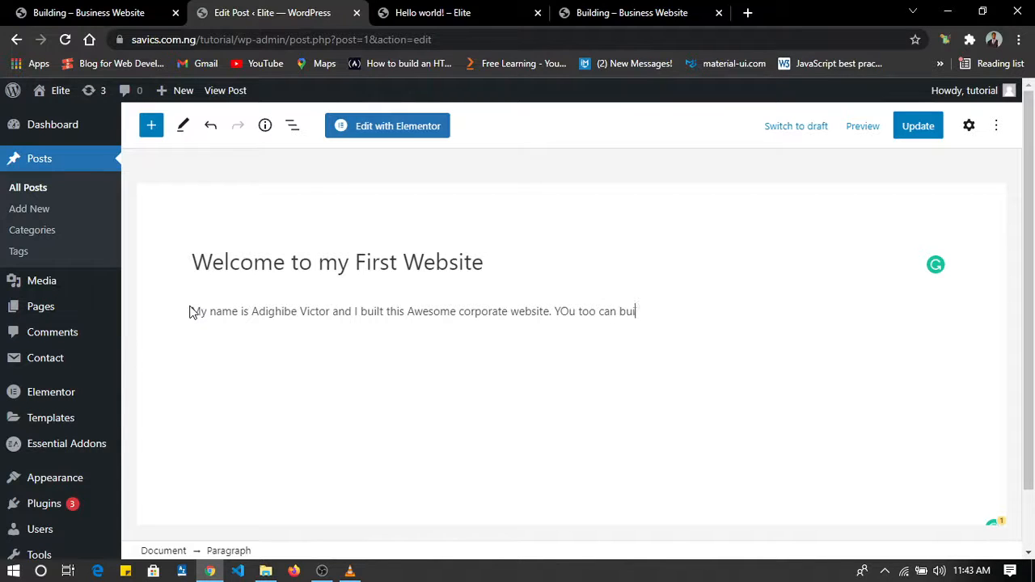
Append "YOu too can build a an awesome/ Responsive website if you put what you just learnt into practice." and update the post.
key("BackSpace")
type("an swwe")
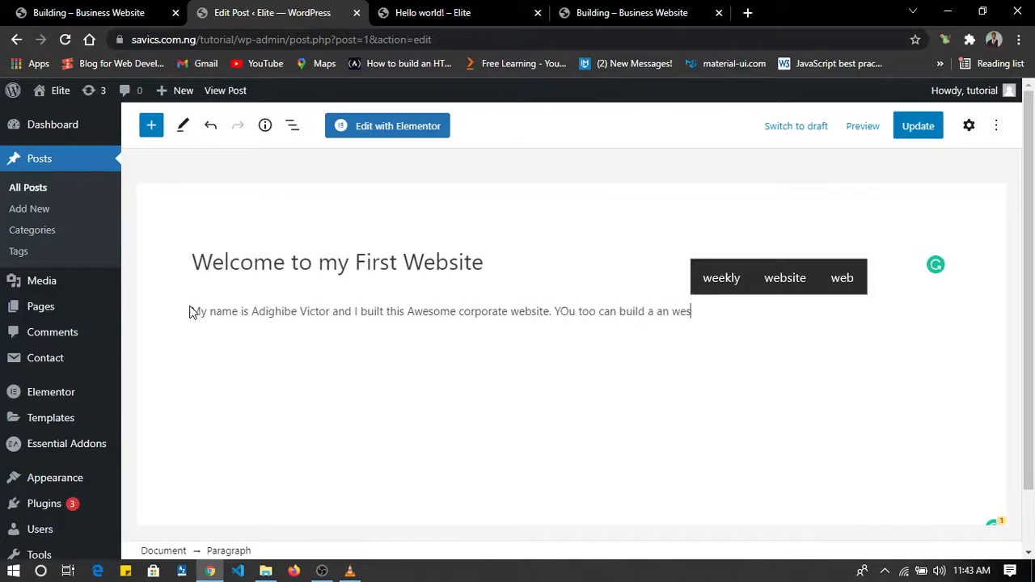
key("BackSpace")
key("BackSpace")
type("awe")
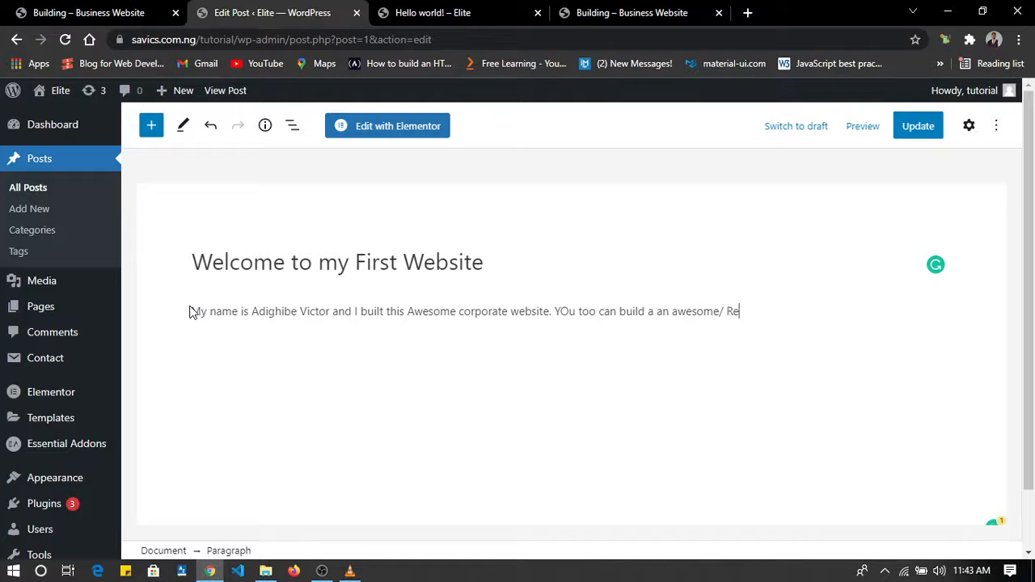
type("some/ Responsive website oif y")
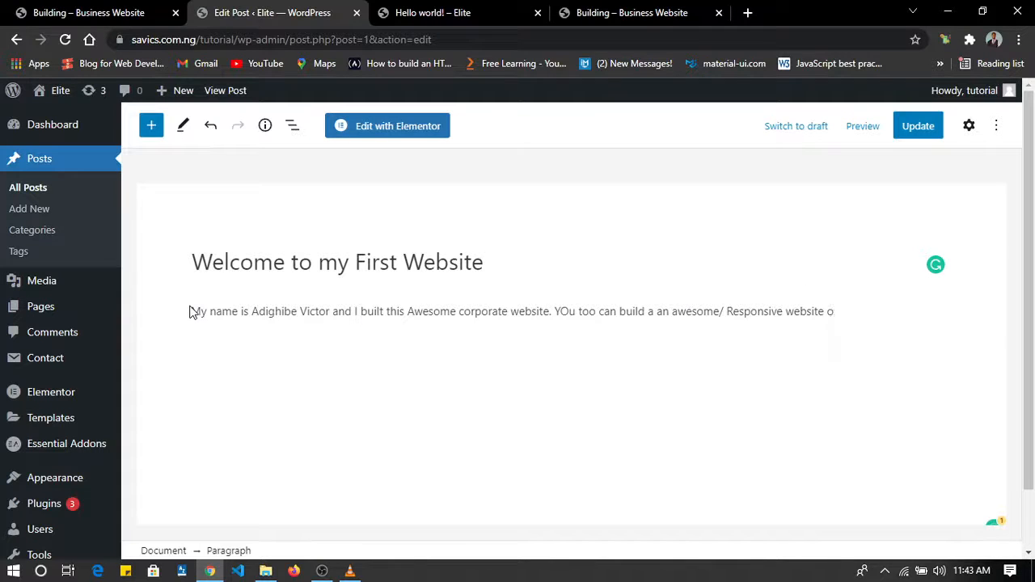
key("BackSpace")
type("ig ")
type(" what ")
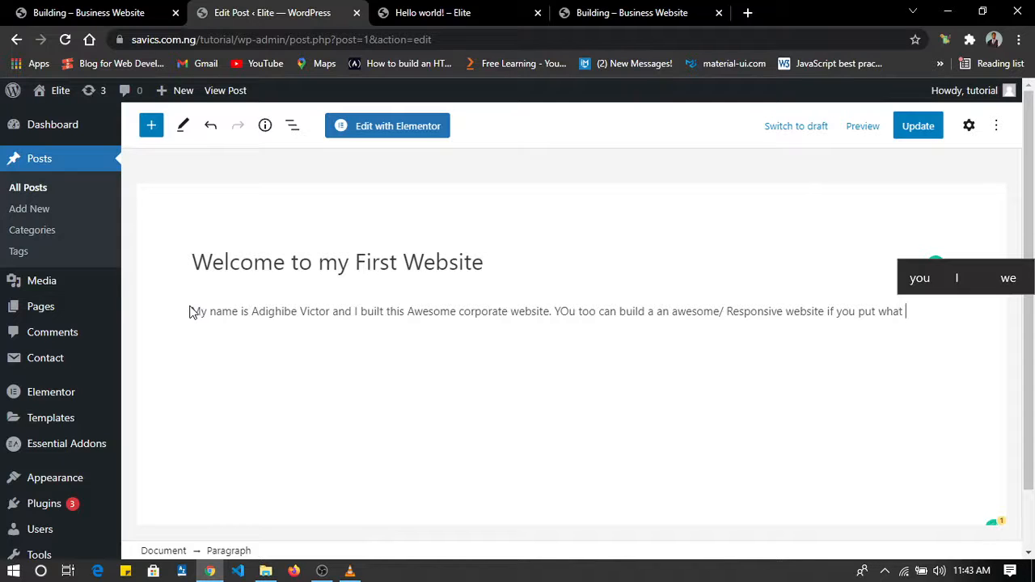
type("you ku")
key("BackSpace")
key("BackSpace")
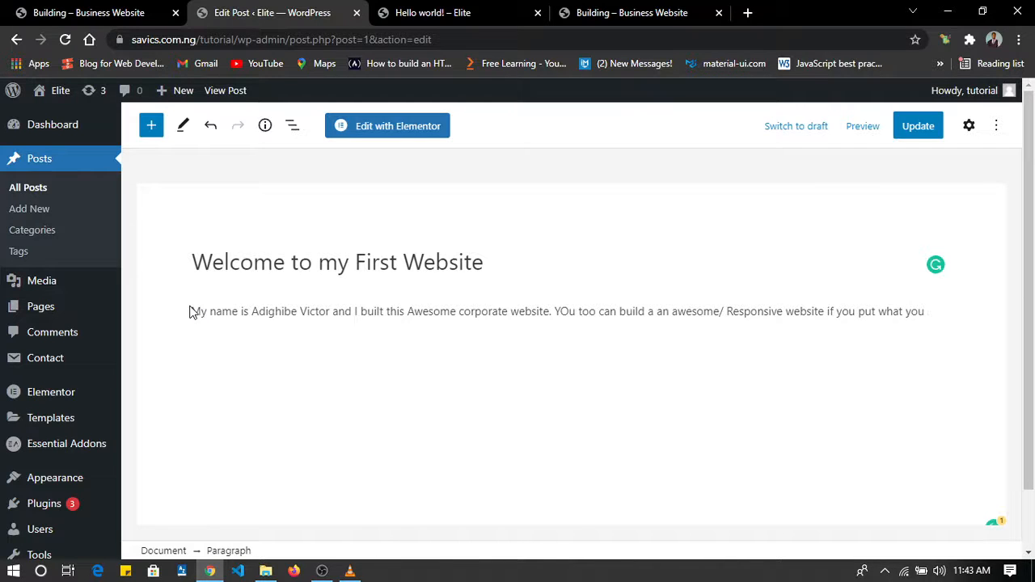
type("just learnt into")
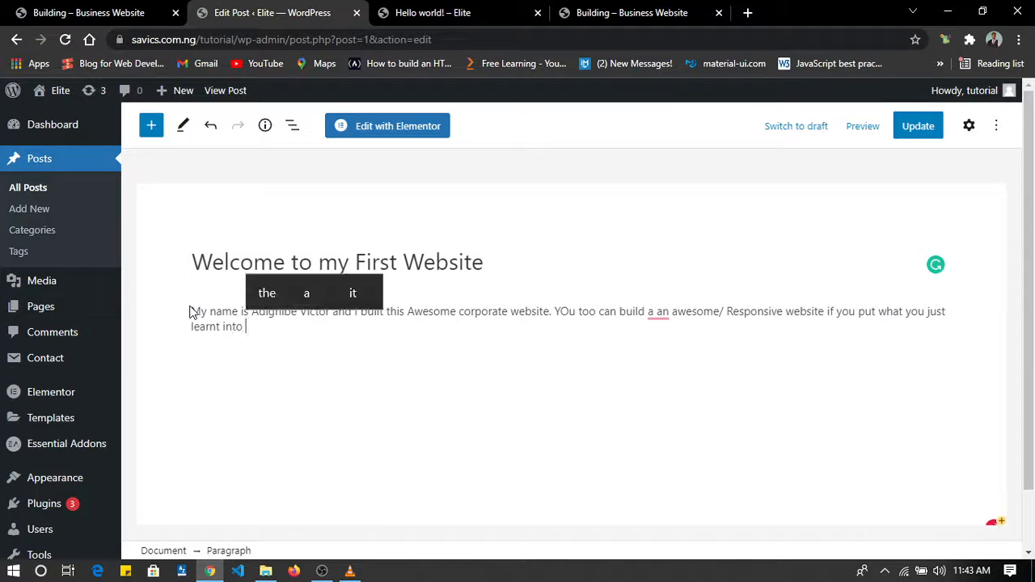
type(" practice")
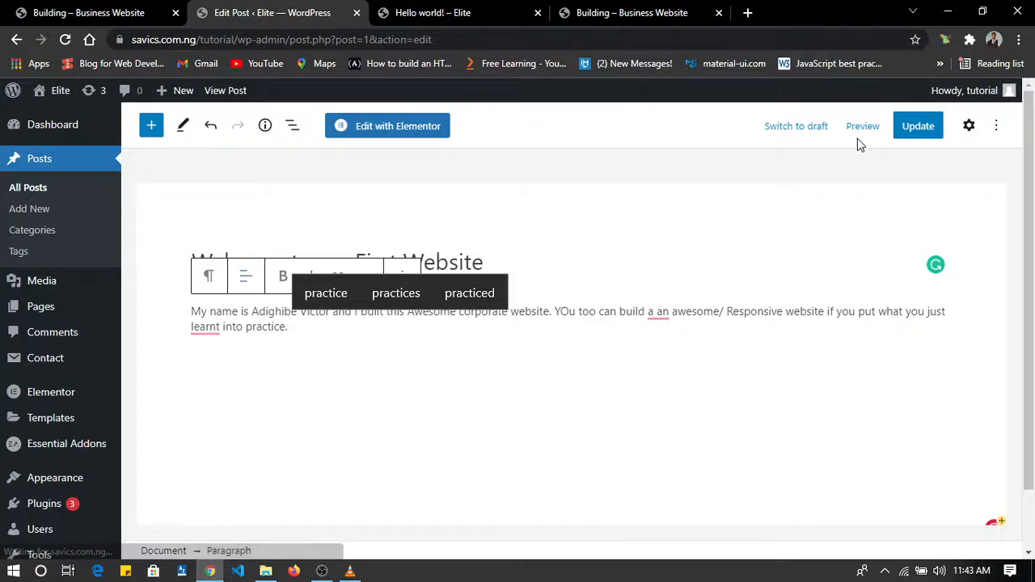
left_click(914, 135)
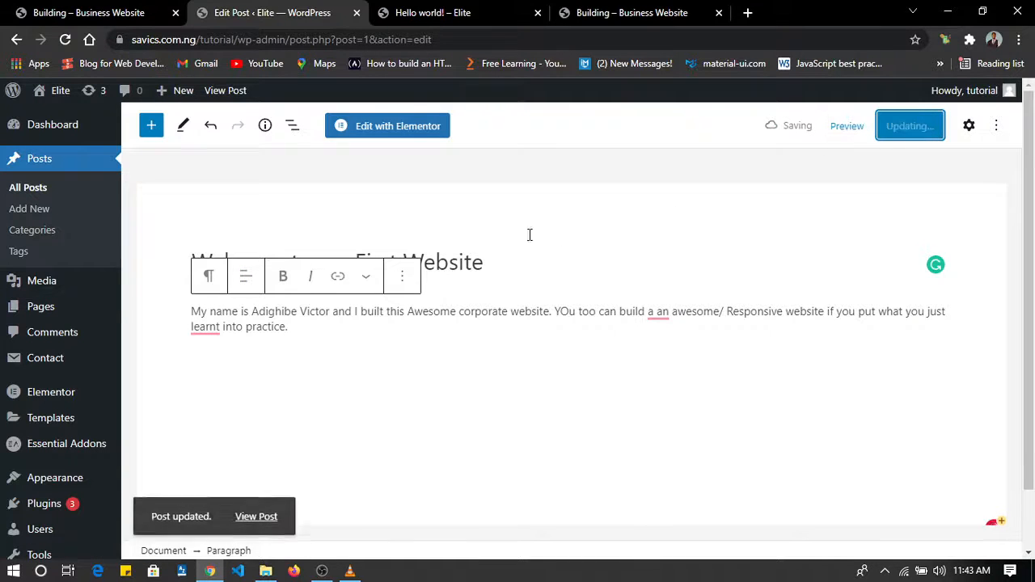
Return to the list of all posts and duplicate the published "Welcome to my First Website" post twice.
left_click(31, 191)
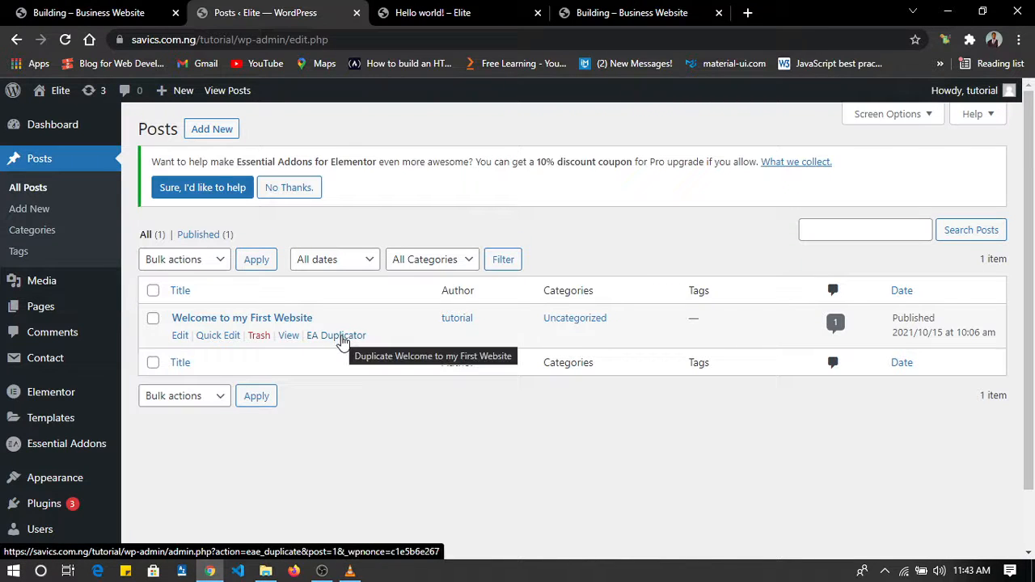
left_click(343, 336)
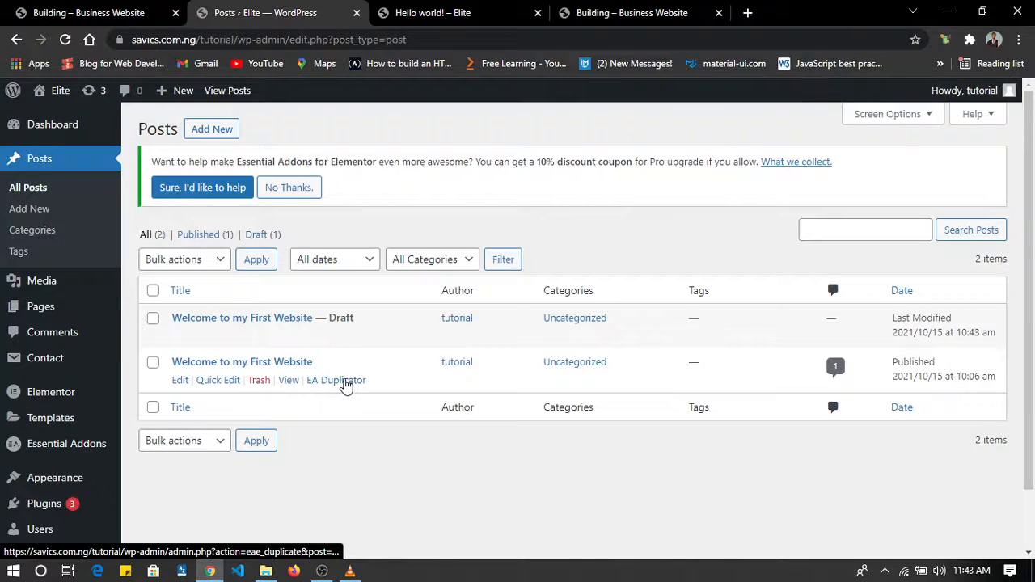
left_click(341, 382)
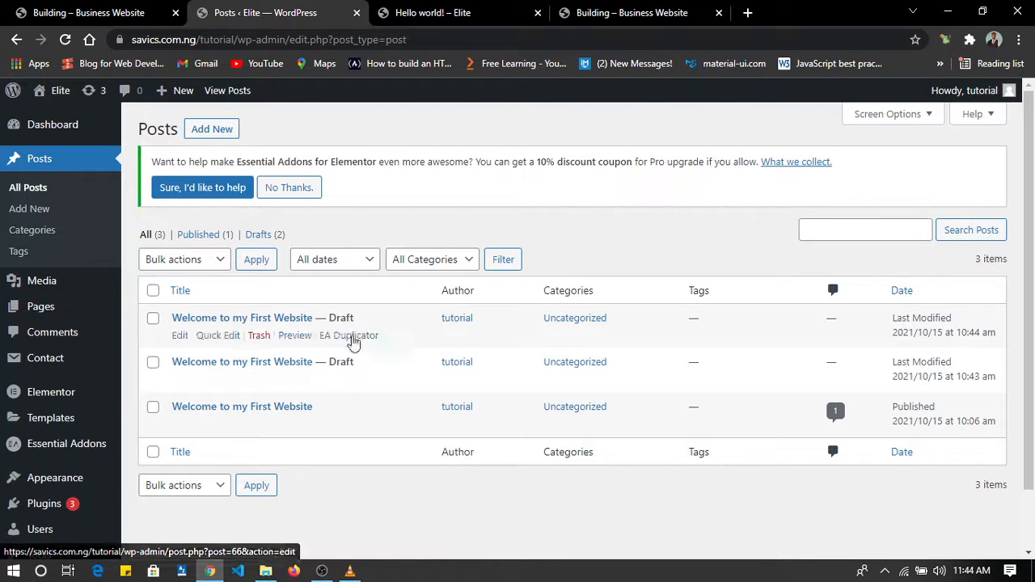
Retitle the newest draft duplicate "Thats how we roll, building websites without coding" and publish it.
left_click(179, 336)
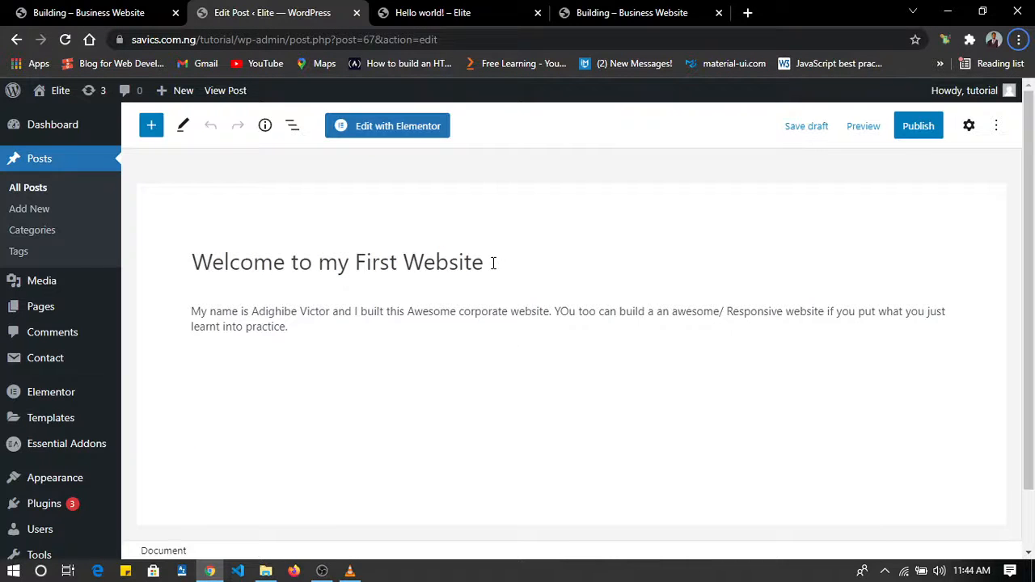
left_click_drag(493, 263, 194, 262)
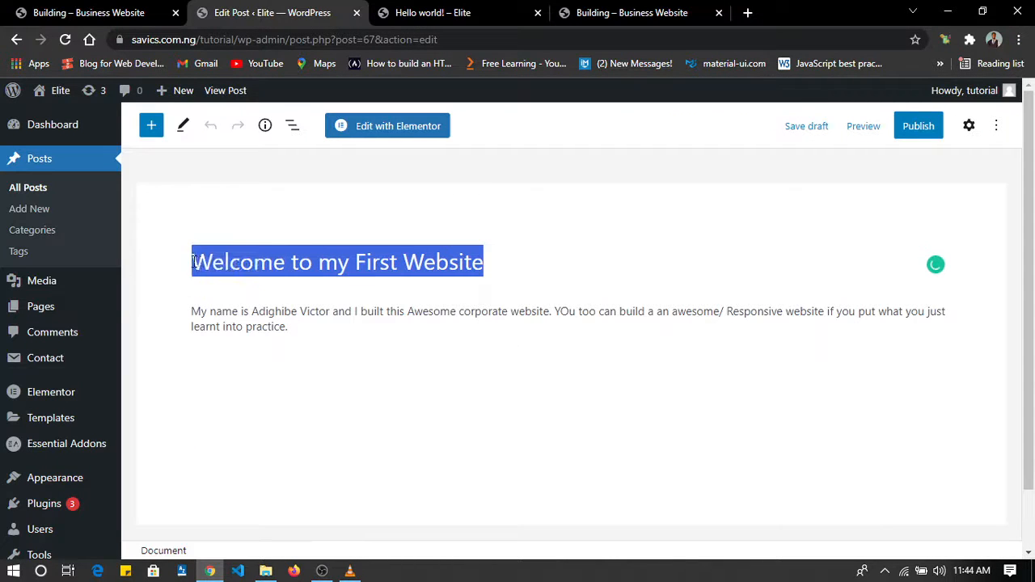
type("Th")
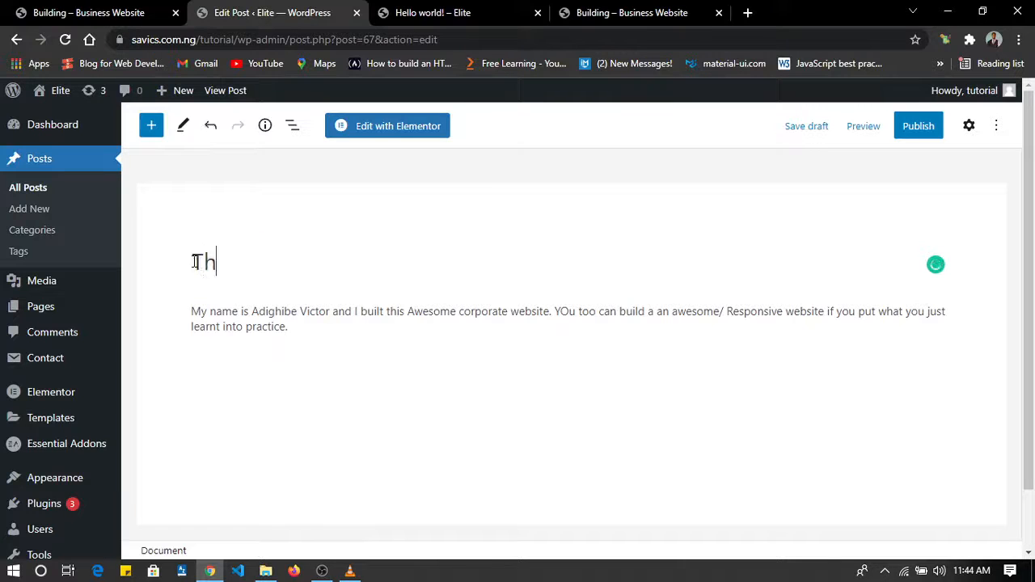
type("ats show")
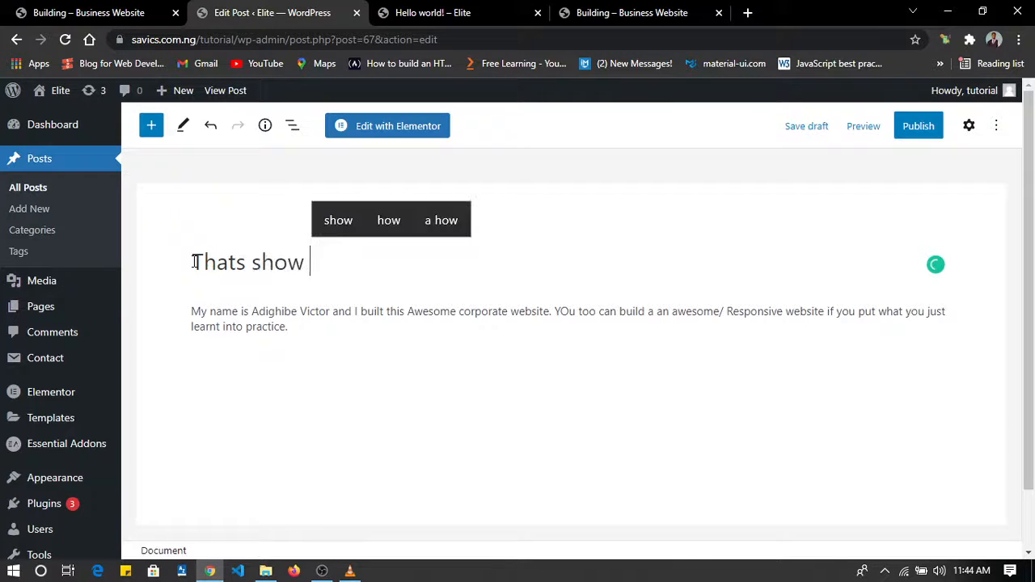
key("BackSpace")
key("BackSpace")
key("BackSpace")
key("BackSpace")
key("BackSpace")
type("how we roll")
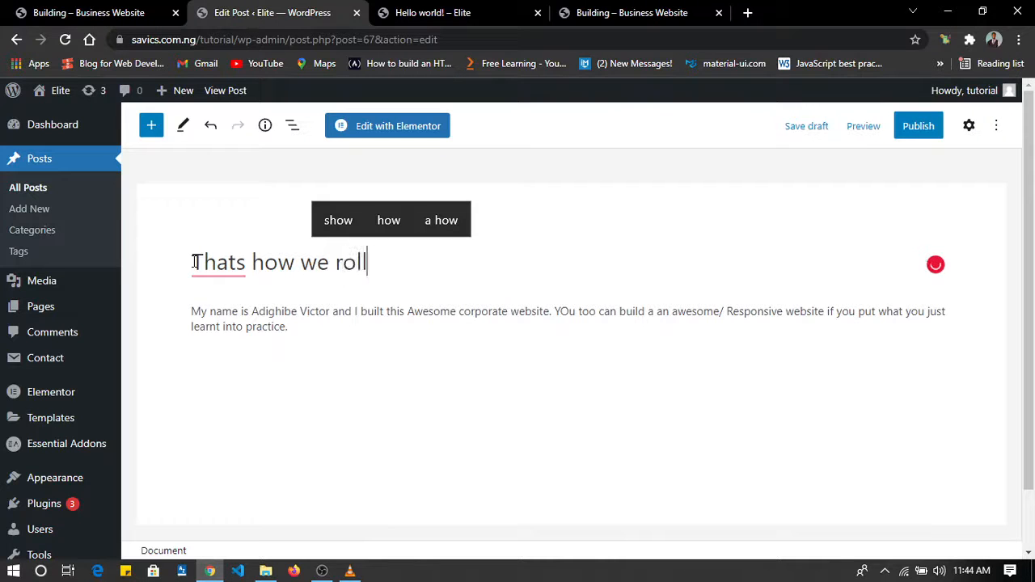
type(", building")
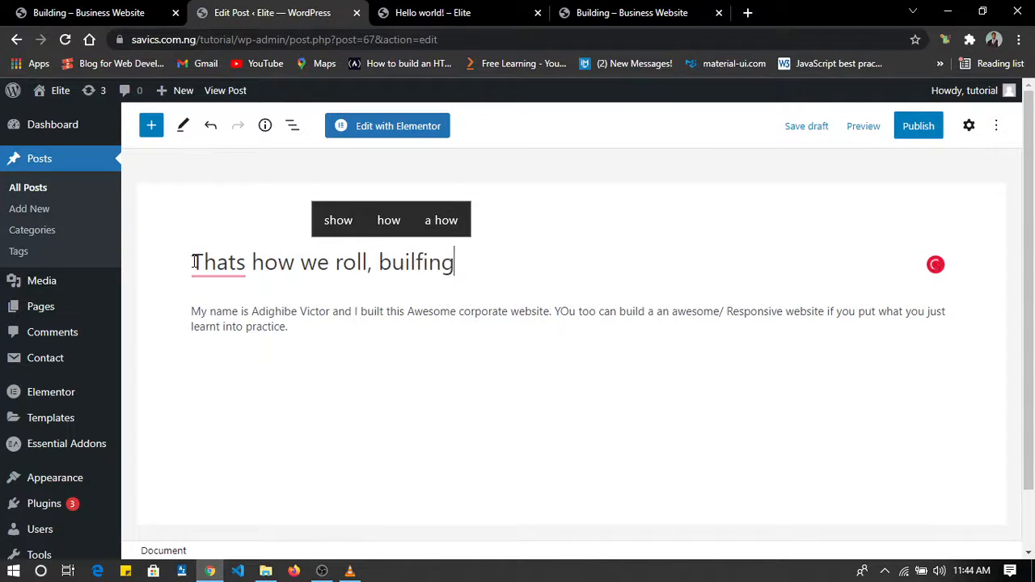
type(" websites ")
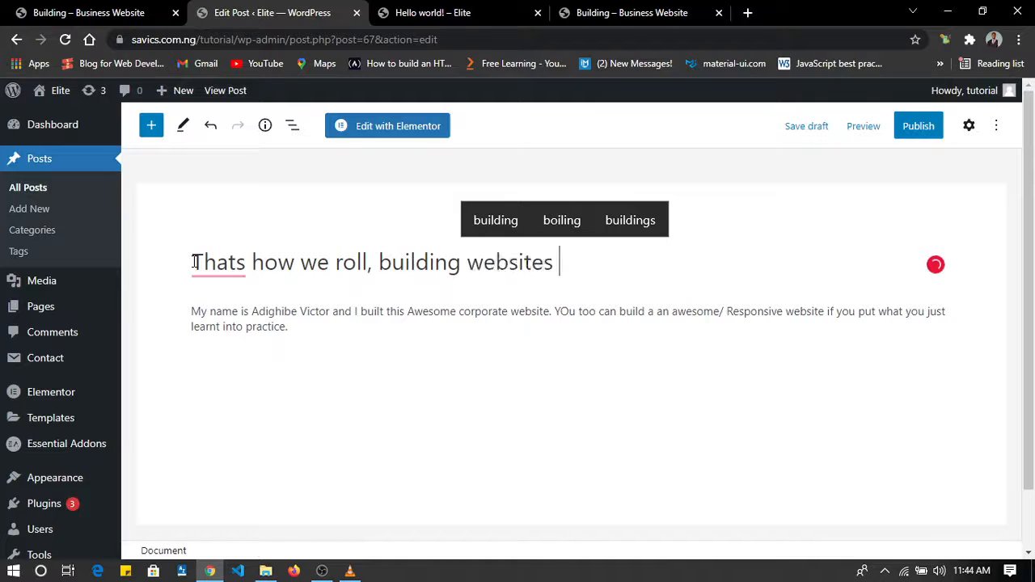
type("without coding")
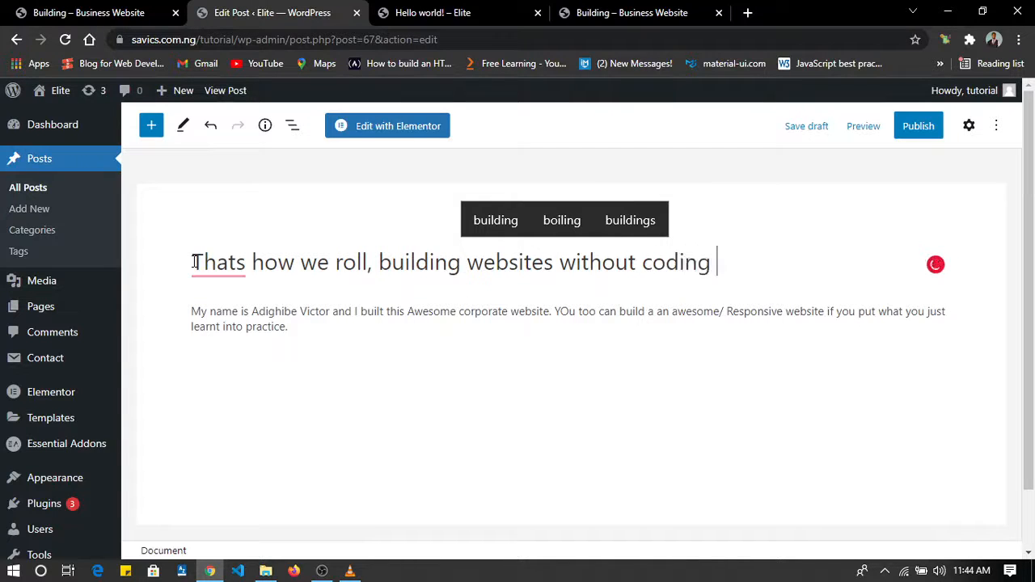
left_click(920, 130)
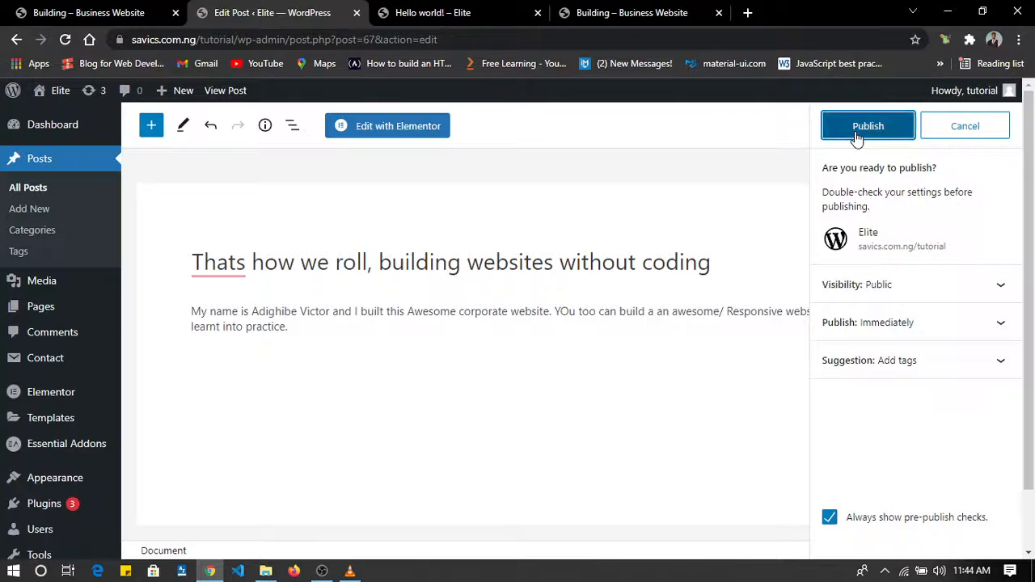
left_click(857, 136)
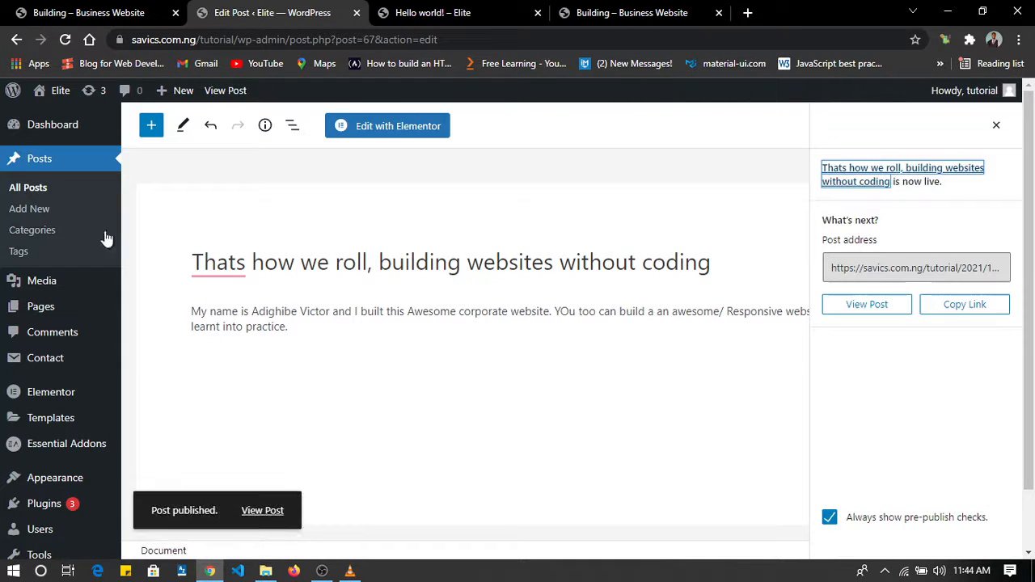
Quick-edit the remaining draft in the list of all posts, setting its status to Published and its title to "I built this website".
left_click(45, 189)
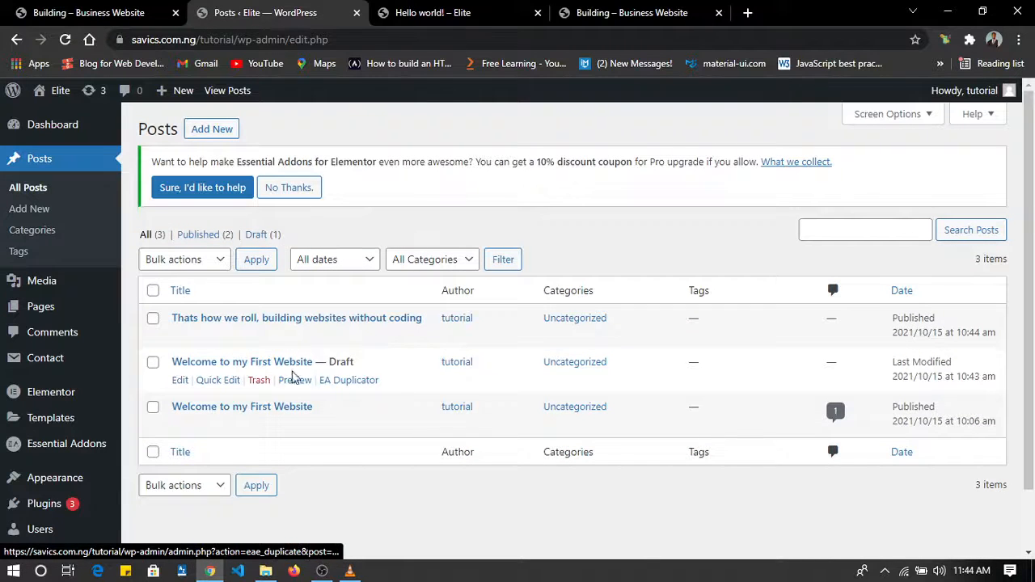
left_click(218, 380)
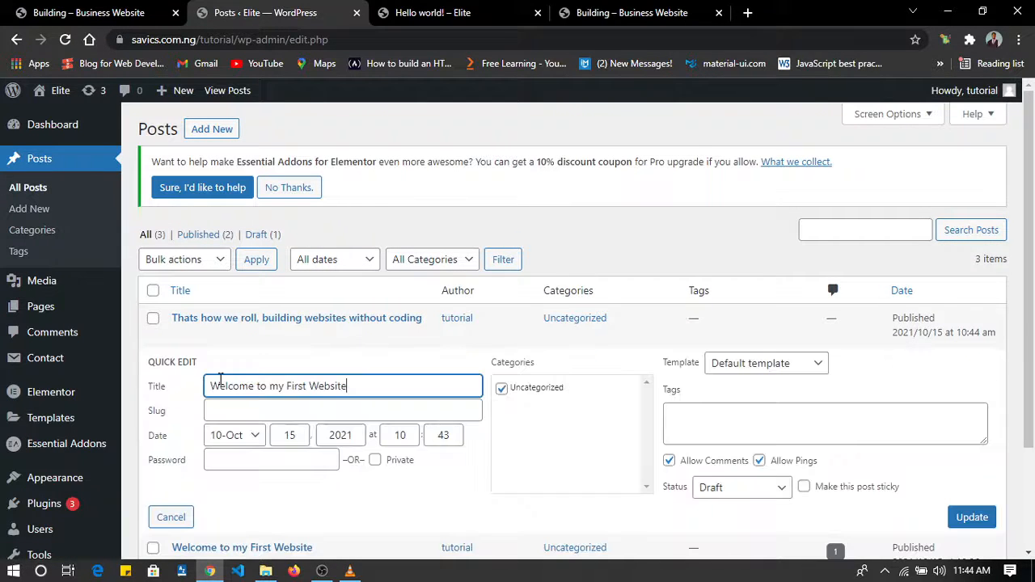
scroll(585, 412, "down", 2)
left_click(738, 392)
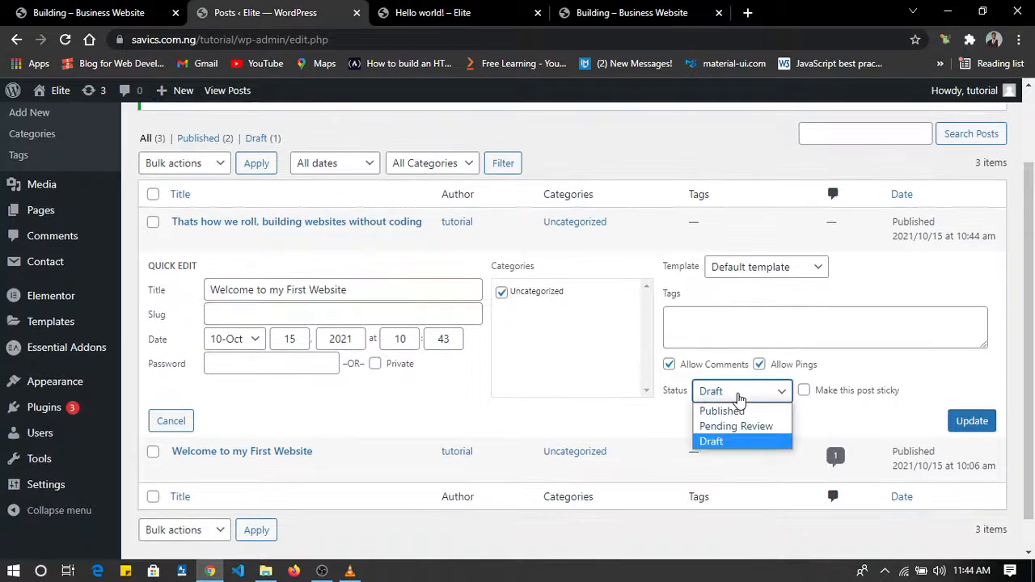
left_click(739, 412)
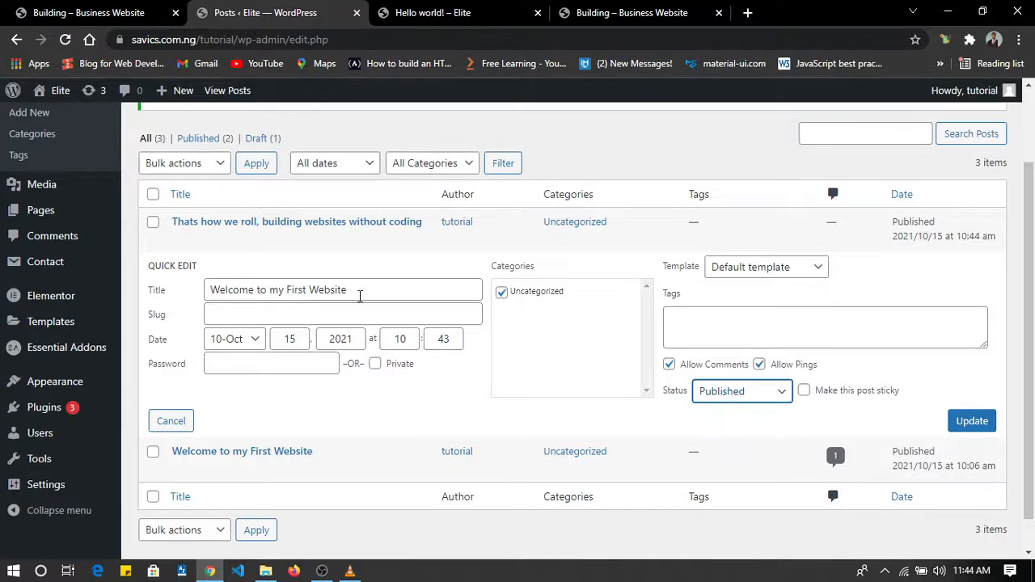
left_click_drag(354, 291, 192, 291)
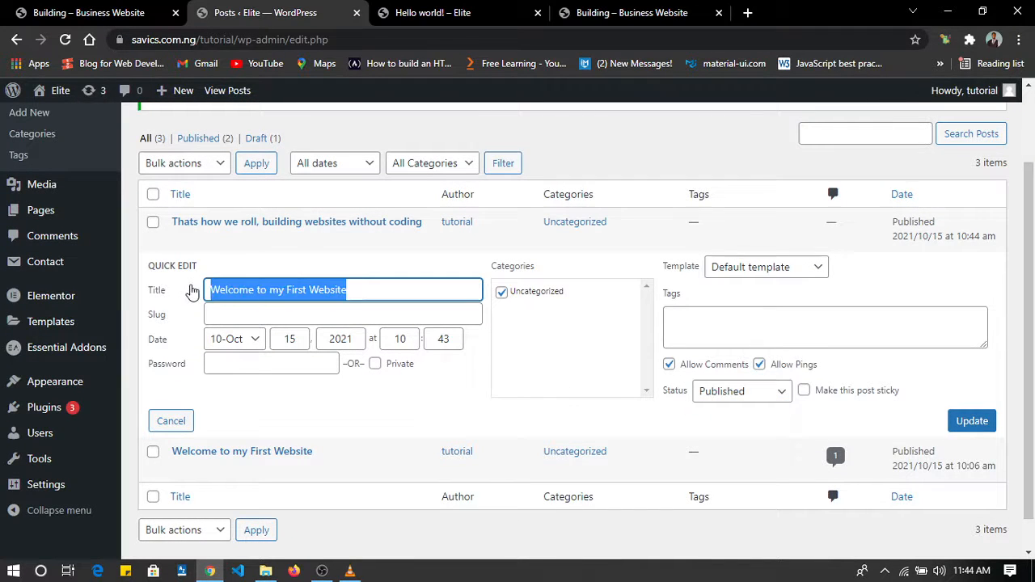
type("I buiot t")
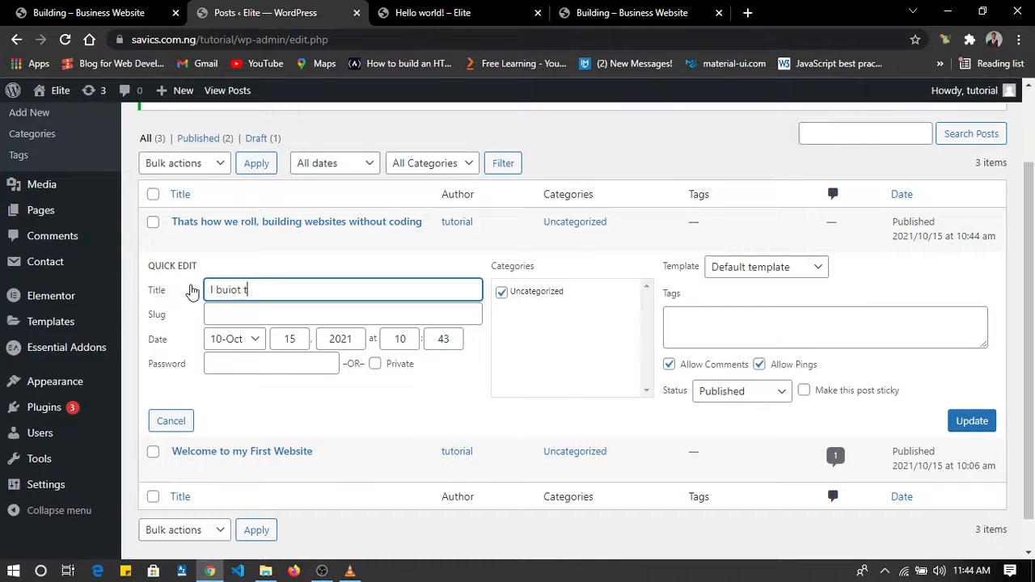
key("BackSpace")
key("BackSpace")
key("BackSpace")
key("BackSpace")
key("BackSpace")
left_click(972, 421)
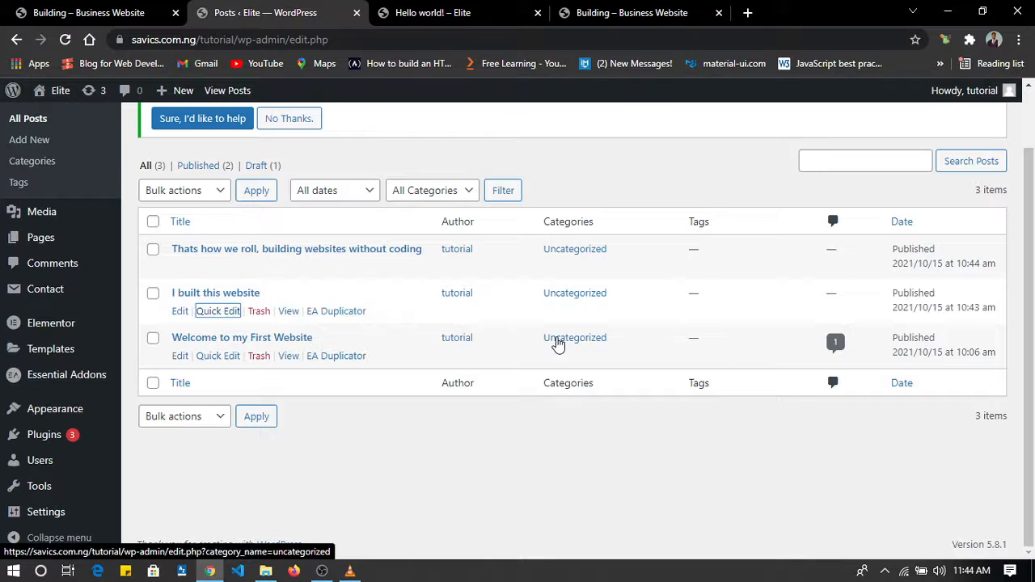
Go back to the published homepage and examine the post cards in the "From the Blog:" section.
left_click(455, 15)
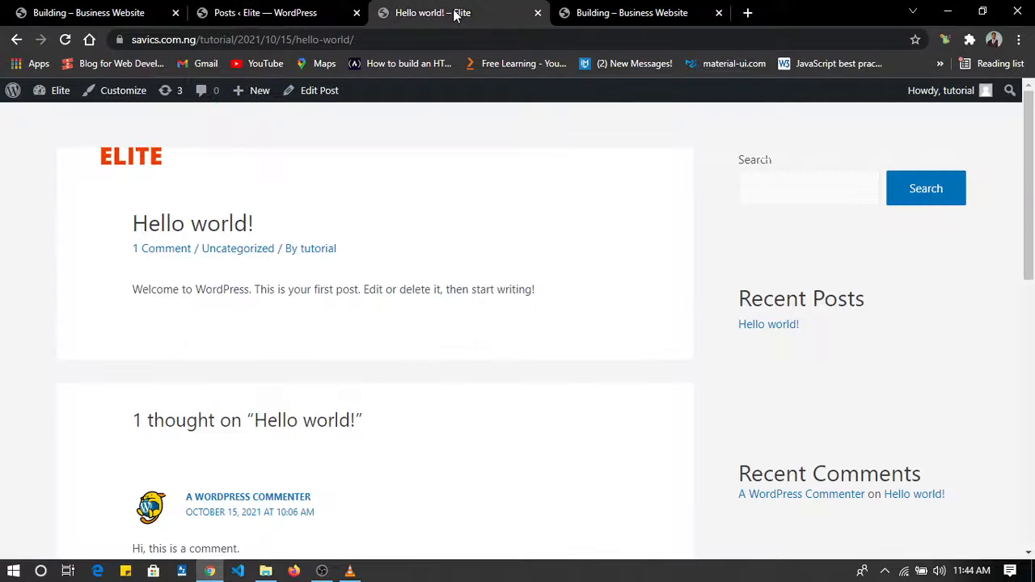
left_click(18, 38)
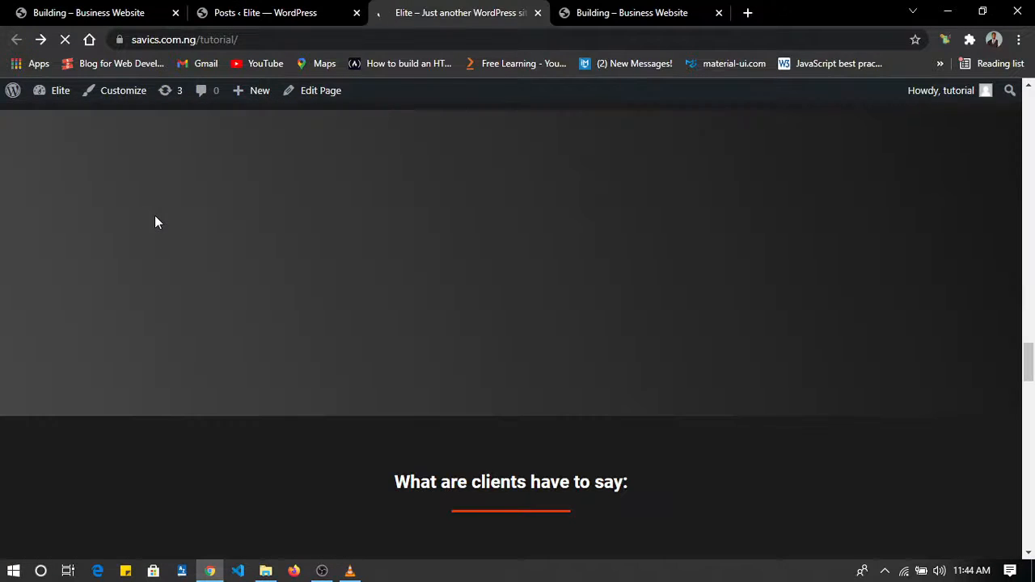
scroll(352, 327, "down", 1)
scroll(352, 330, "up", 5)
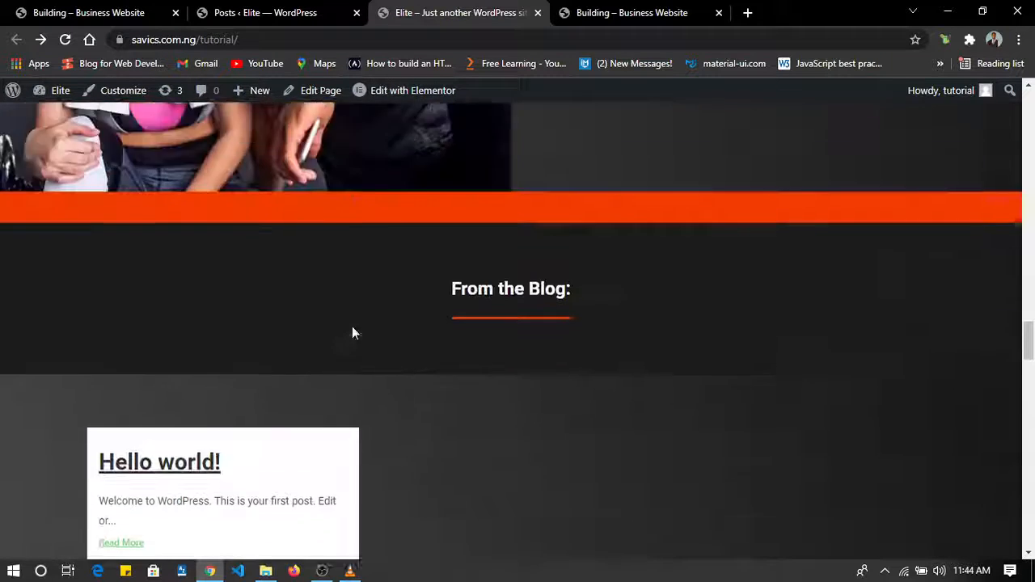
scroll(445, 503, "down", 4)
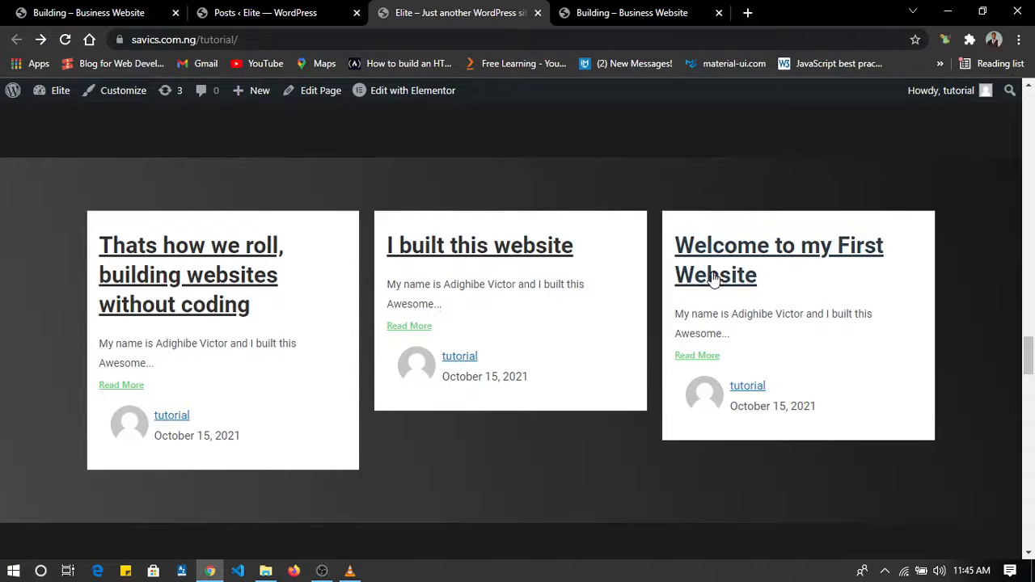
scroll(801, 335, "down", 2)
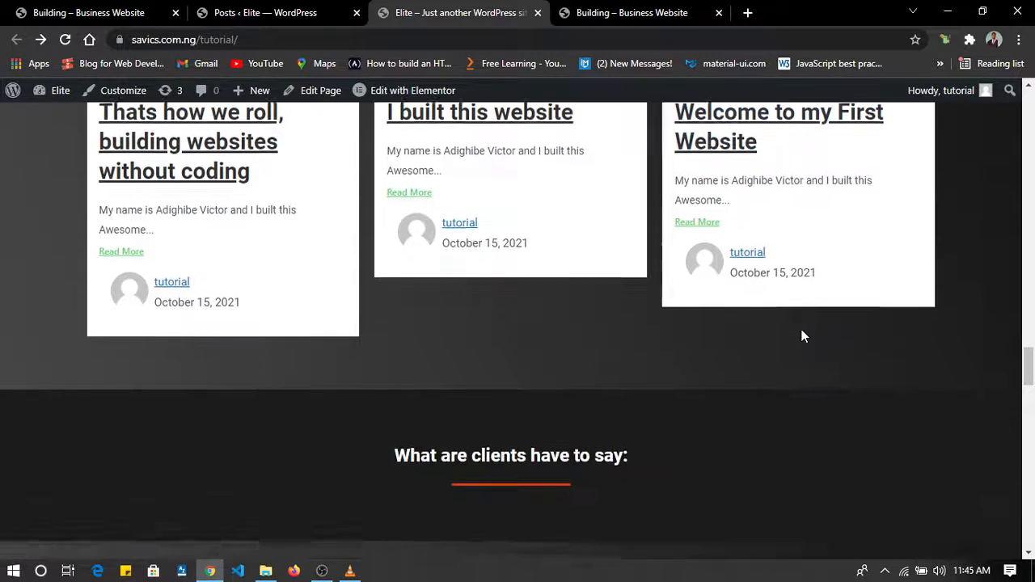
scroll(802, 335, "up", 5)
scroll(801, 335, "down", 3)
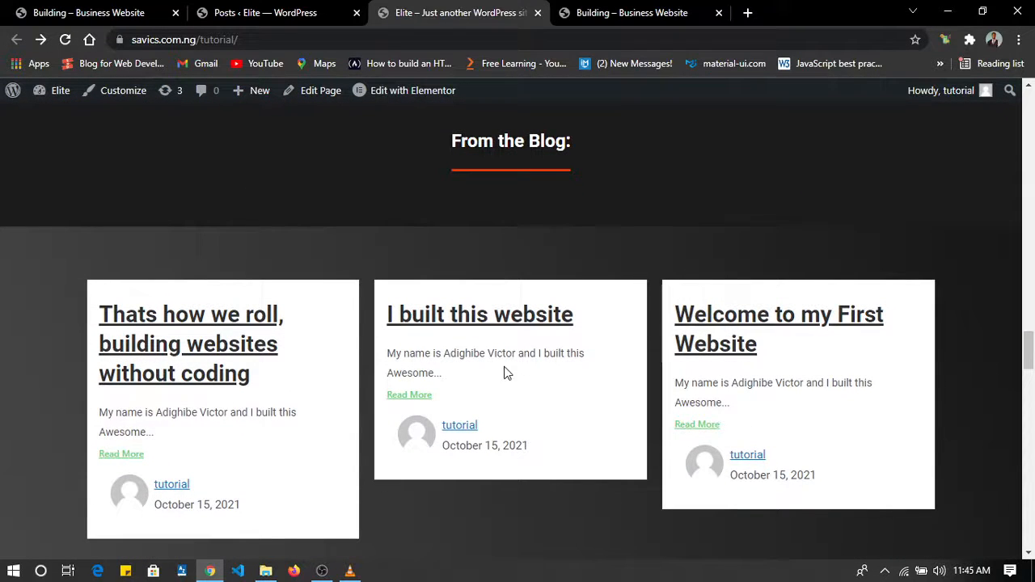
Open the full "Thats how we roll, building websites without coding" post from its blog card and examine its page down to the footer.
left_click(118, 458)
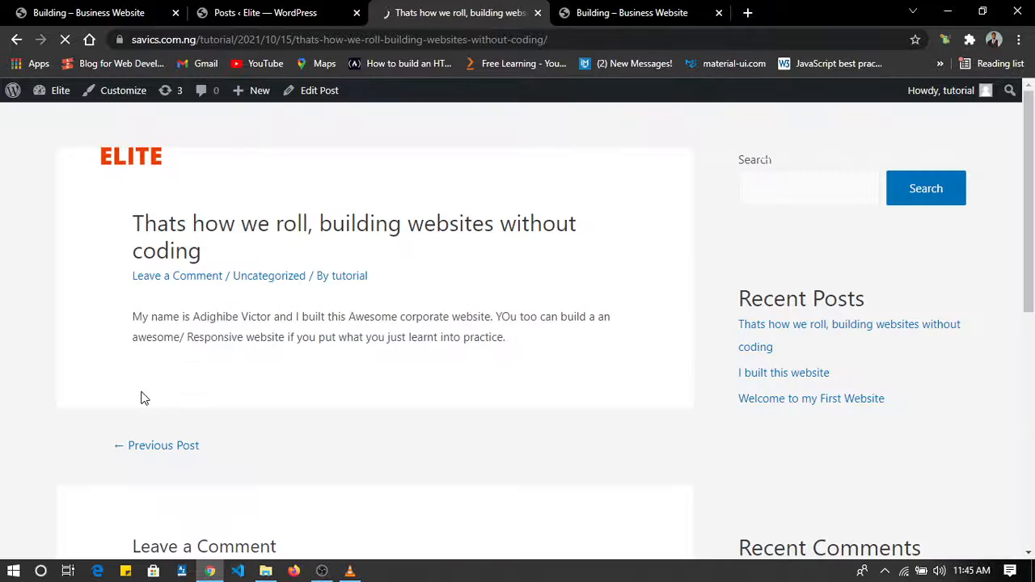
scroll(366, 296, "down", 2)
scroll(366, 296, "down", 7)
scroll(366, 296, "up", 6)
scroll(365, 296, "down", 7)
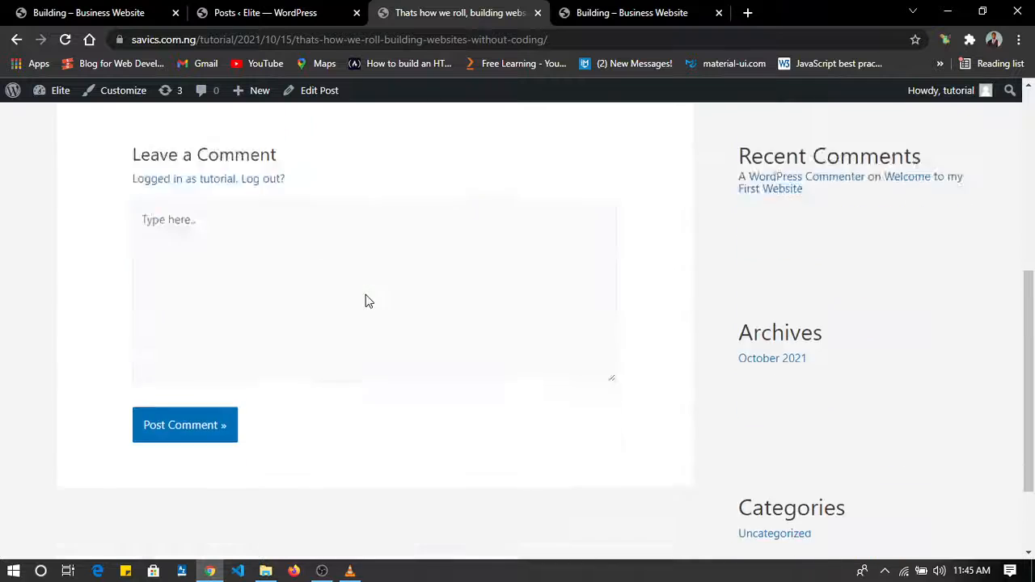
scroll(365, 295, "up", 6)
scroll(365, 295, "down", 7)
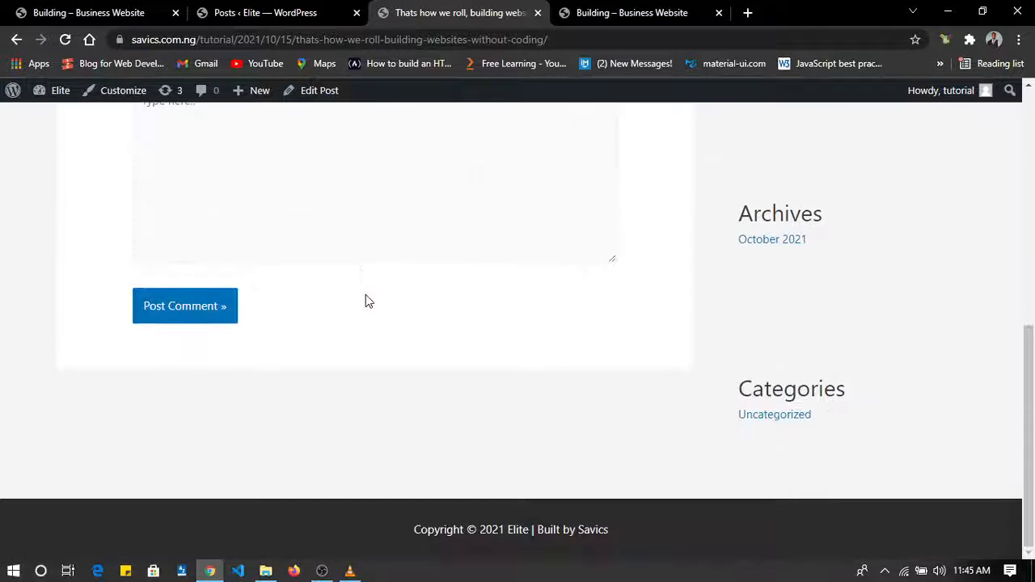
scroll(366, 301, "up", 6)
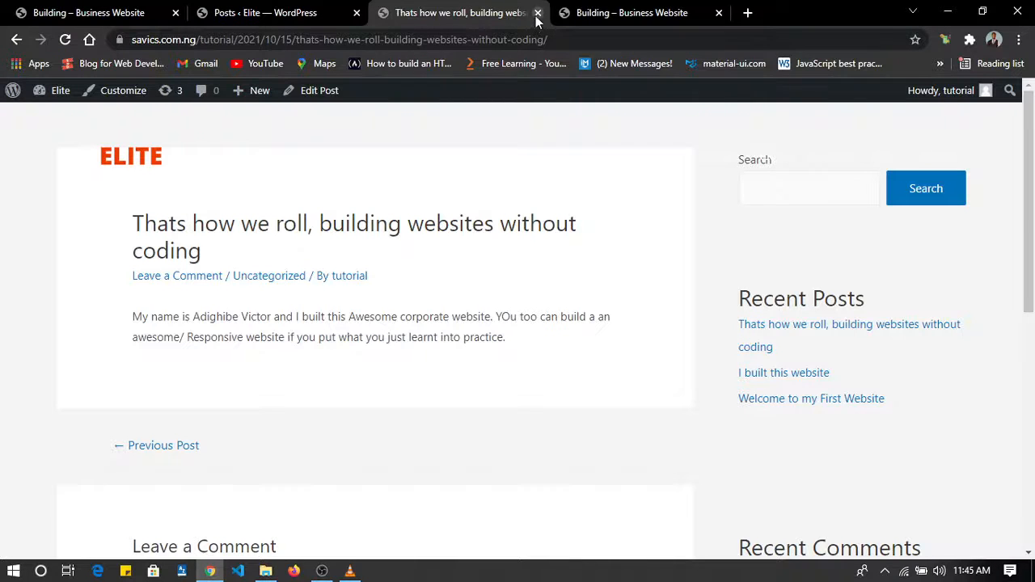
Return to the homepage and open it for editing with Elementor in a new browser tab.
left_click(20, 41)
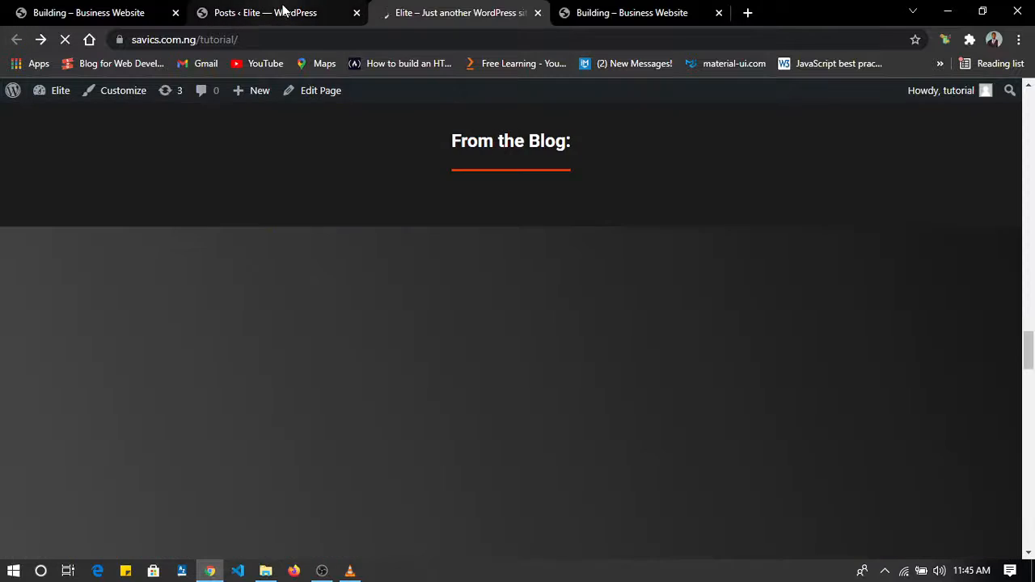
left_click(281, 12)
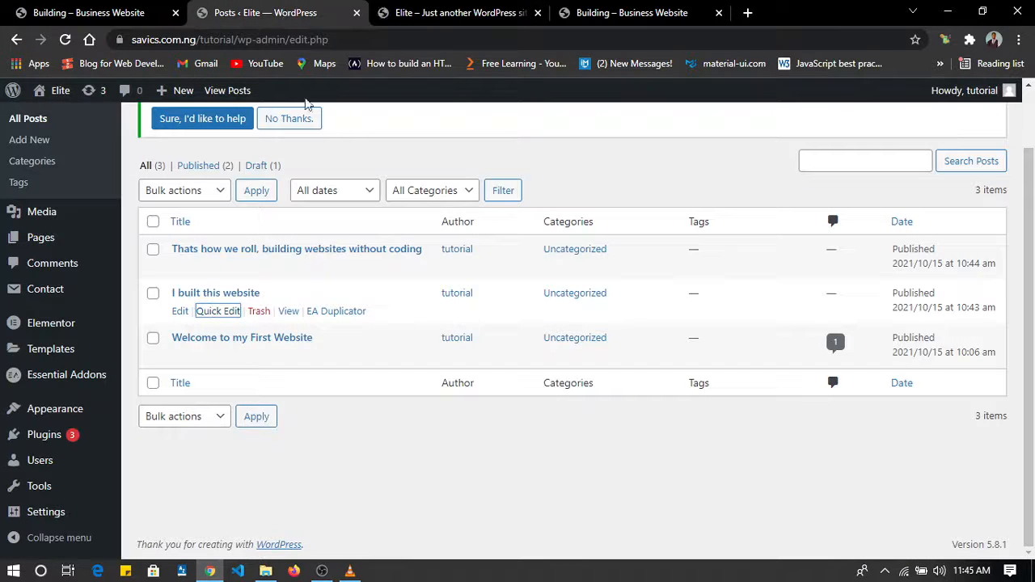
left_click(393, 12)
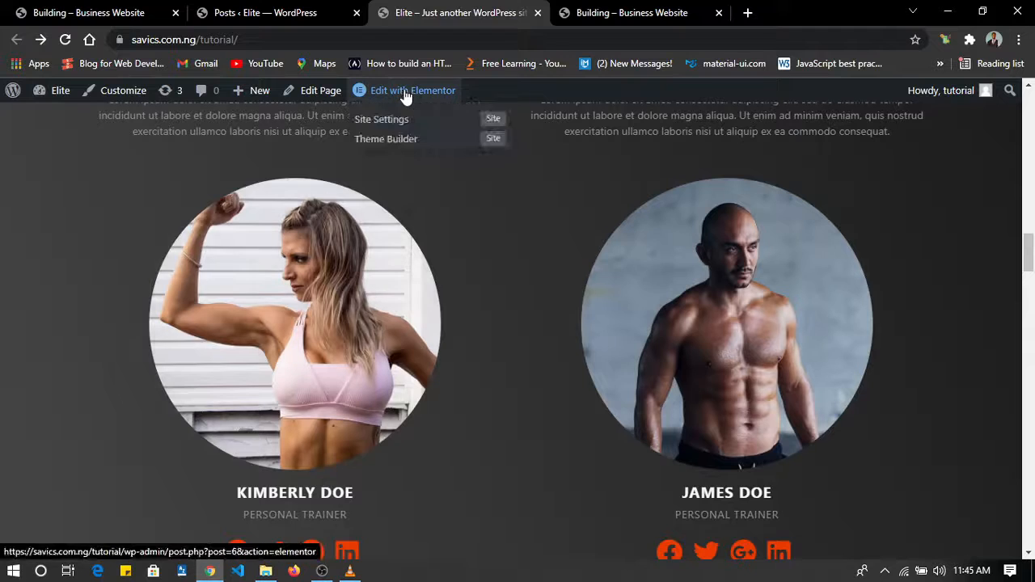
right_click(406, 93)
left_click(449, 98)
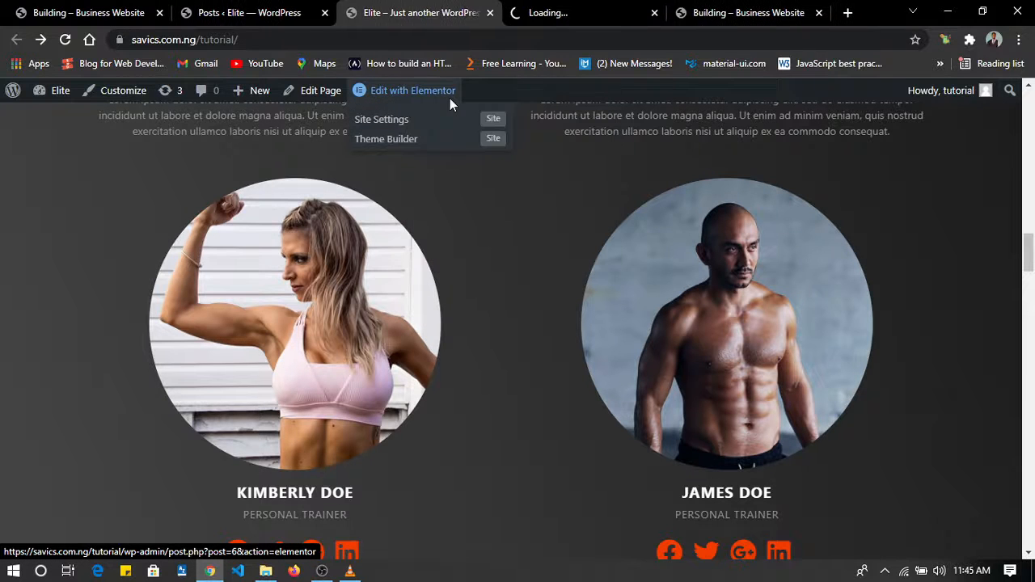
left_click(570, 10)
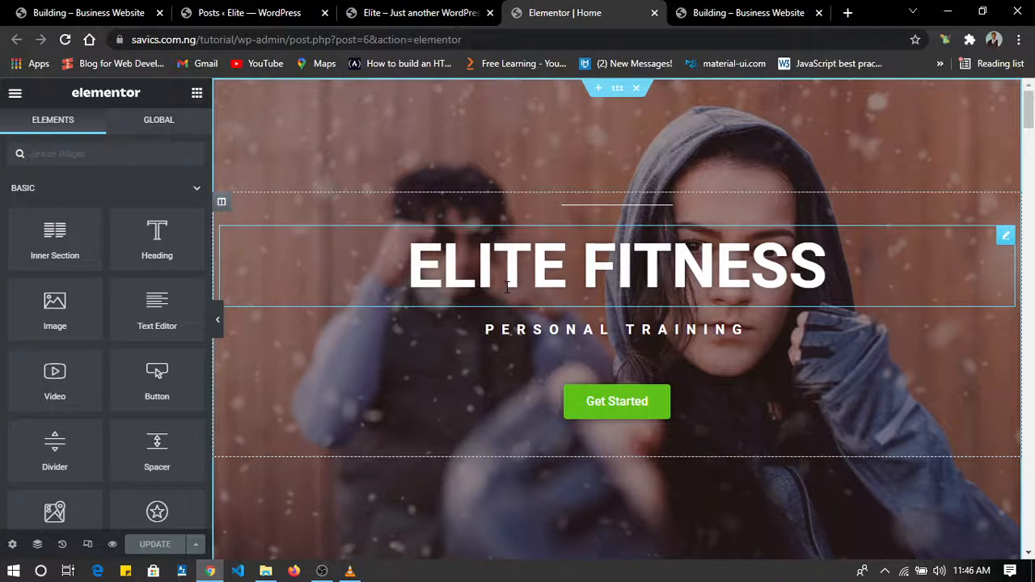
Review the homepage's hero, "What are you interested in?" and training program sections in the Elementor editor.
scroll(559, 214, "down", 2)
scroll(559, 214, "up", 2)
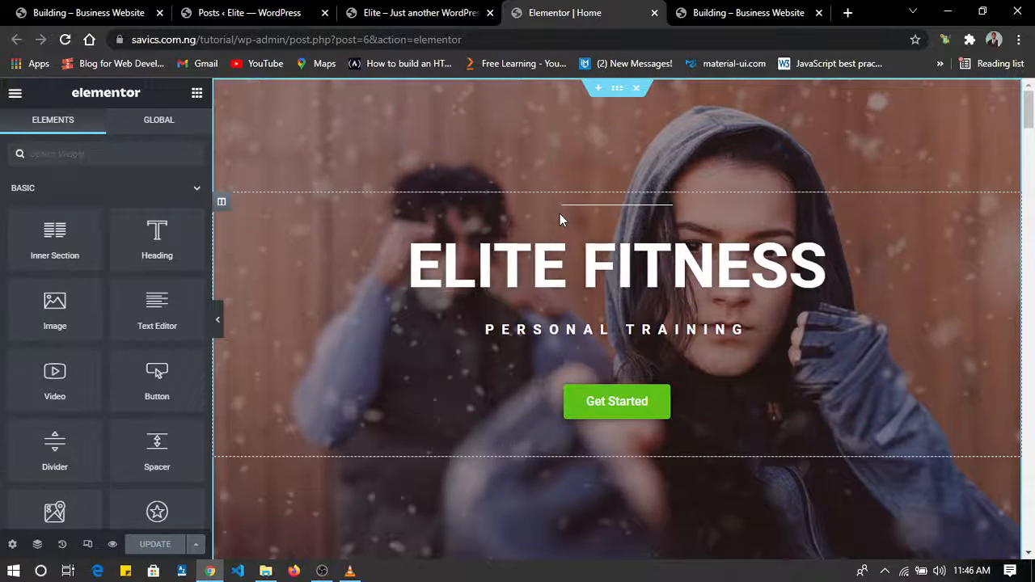
scroll(560, 214, "down", 10)
scroll(560, 214, "up", 3)
scroll(559, 213, "down", 6)
scroll(560, 214, "up", 4)
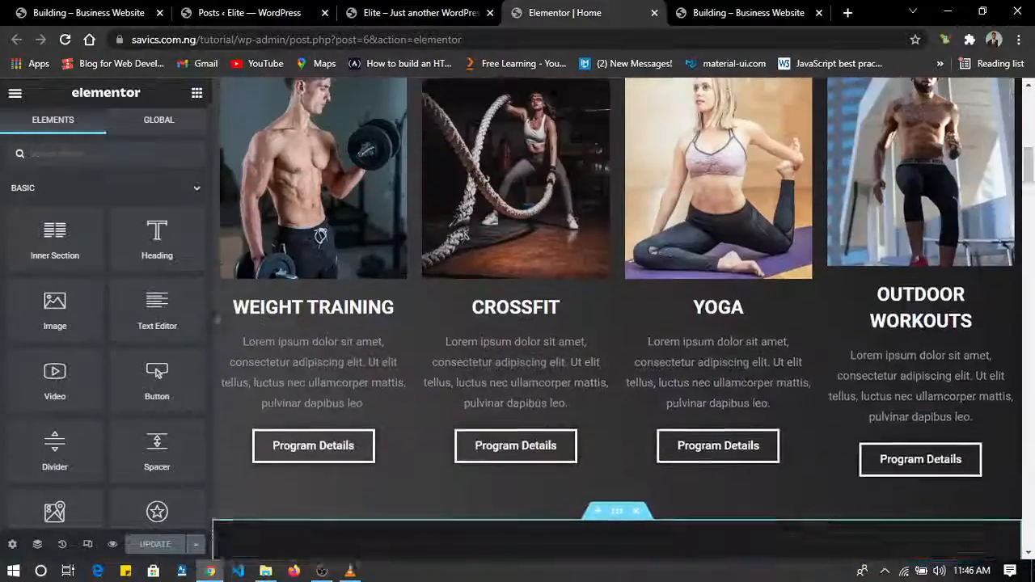
scroll(560, 212, "up", 3)
scroll(516, 214, "up", 3)
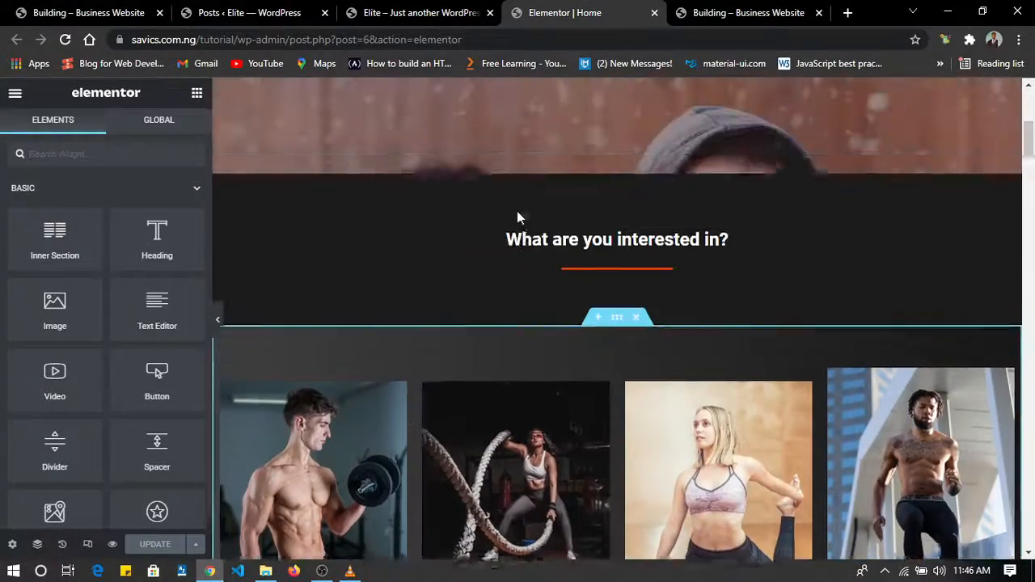
Change the first gradient color of the training programs section's background to a light pink, about #DAC5C5.
scroll(517, 217, "down", 1)
scroll(462, 287, "down", 3)
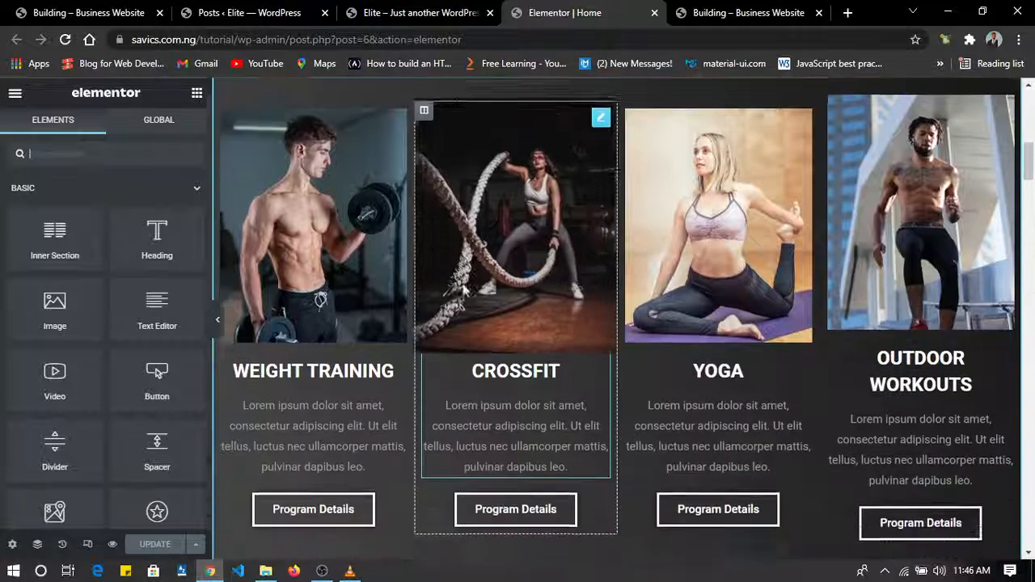
scroll(464, 288, "down", 3)
scroll(464, 289, "up", 5)
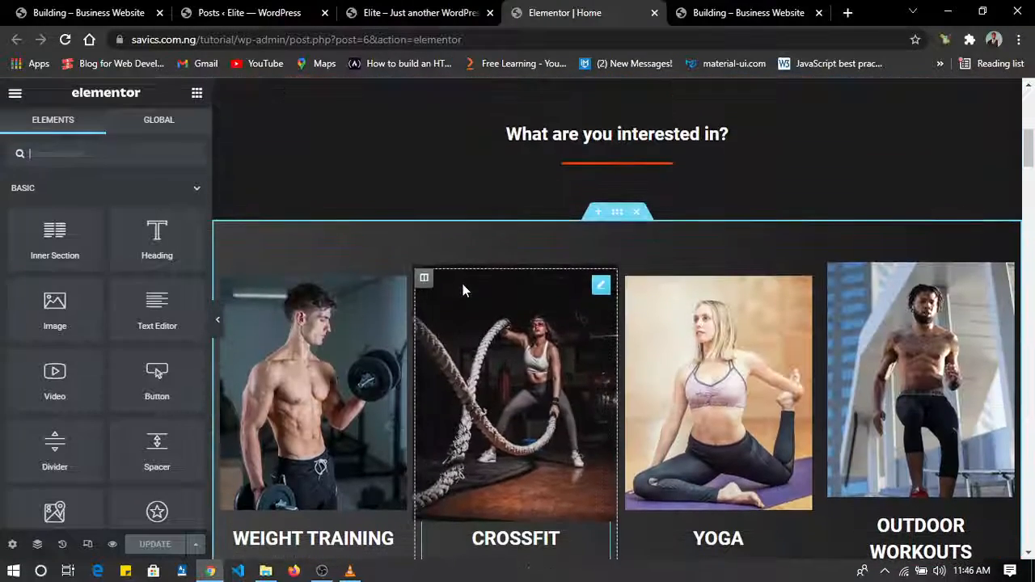
left_click(617, 212)
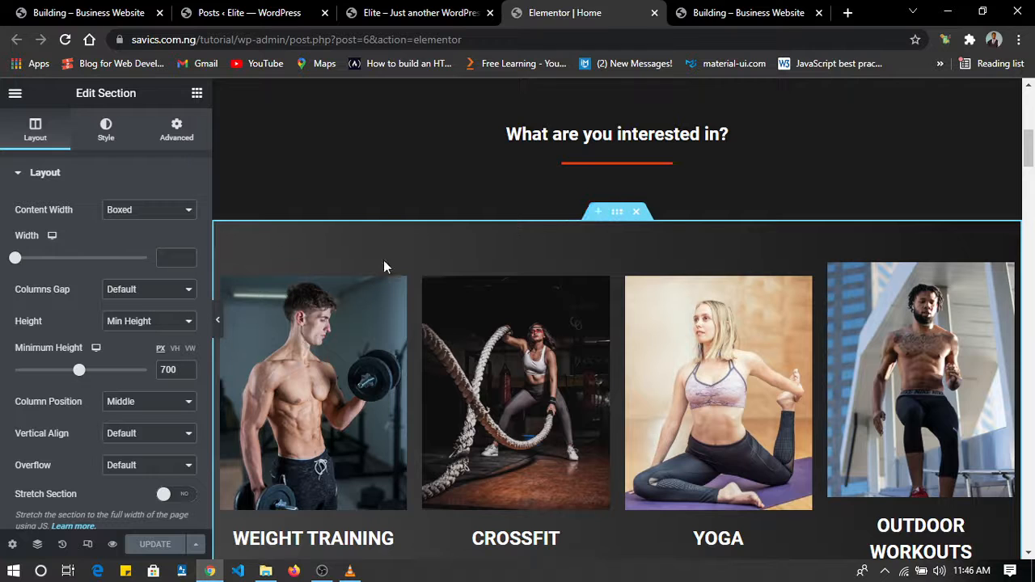
left_click(107, 132)
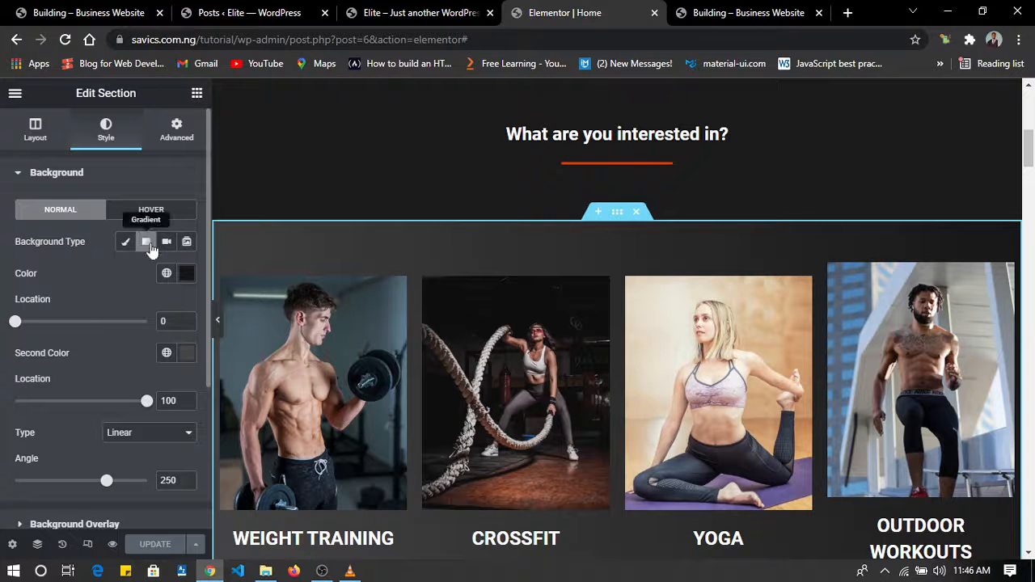
left_click(187, 275)
left_click(187, 275)
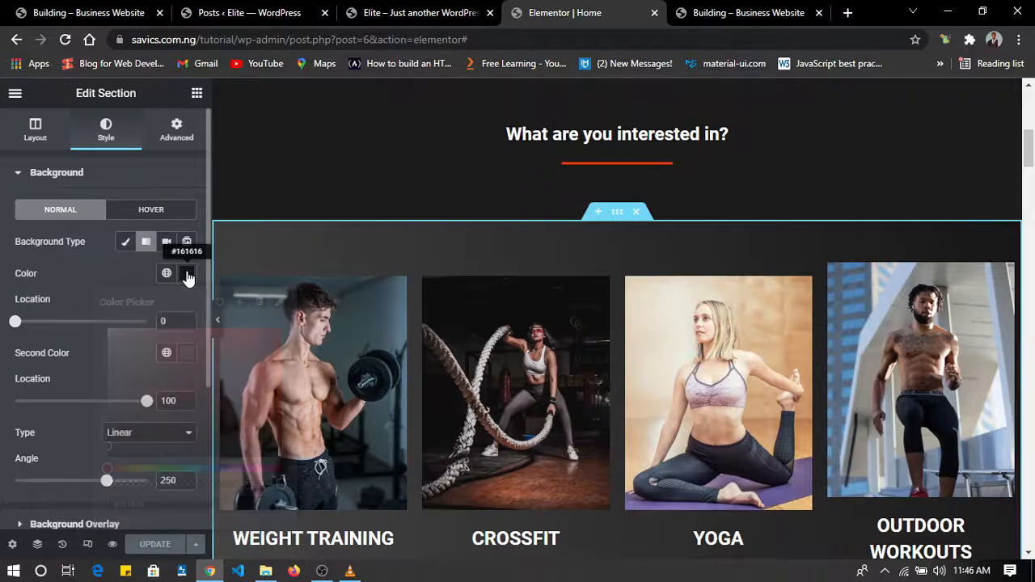
left_click(187, 275)
left_click(162, 355)
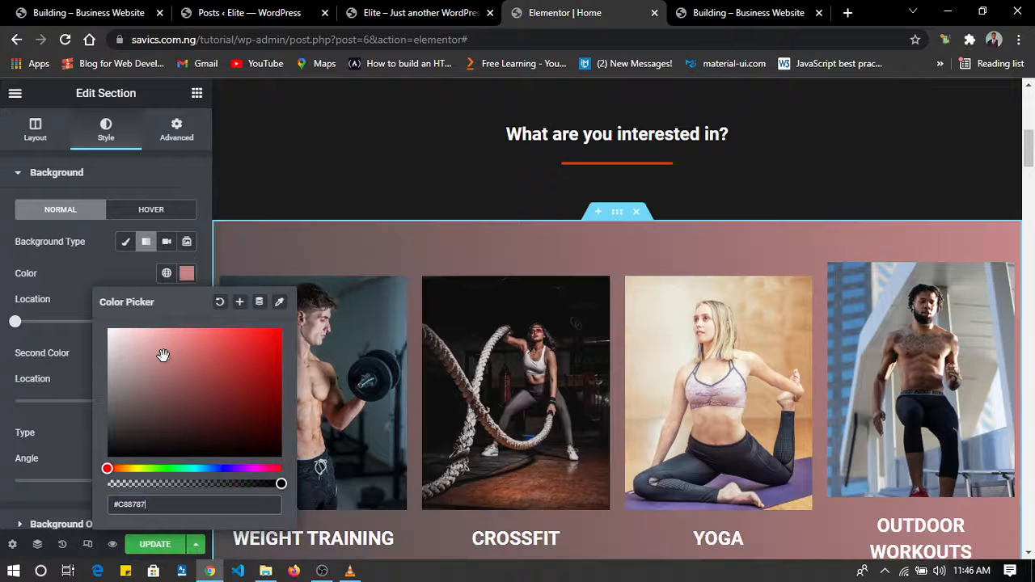
left_click_drag(164, 357, 123, 349)
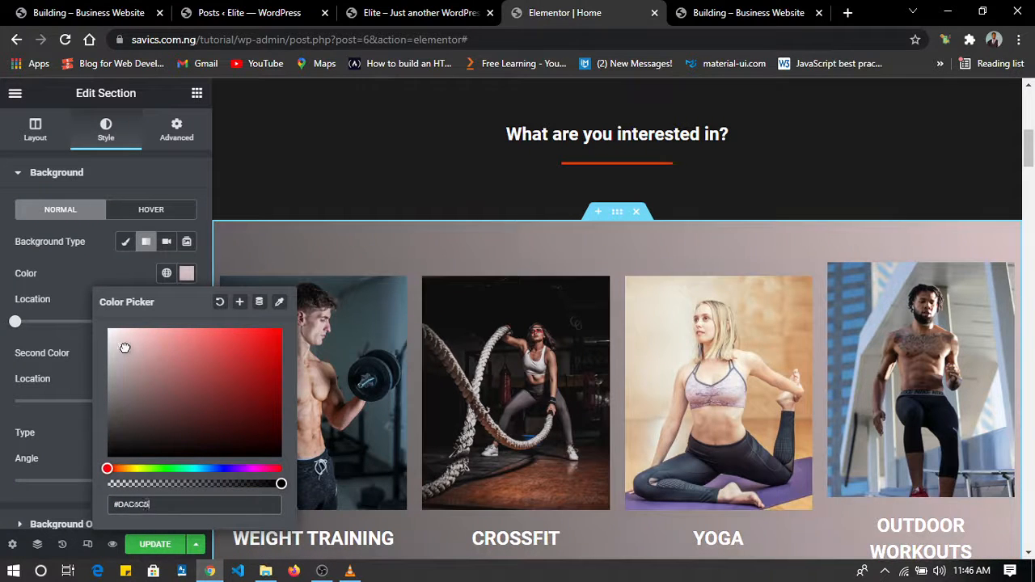
left_click(79, 260)
Examine the training program cards against the changed background and undo the gradient color change.
scroll(586, 276, "down", 6)
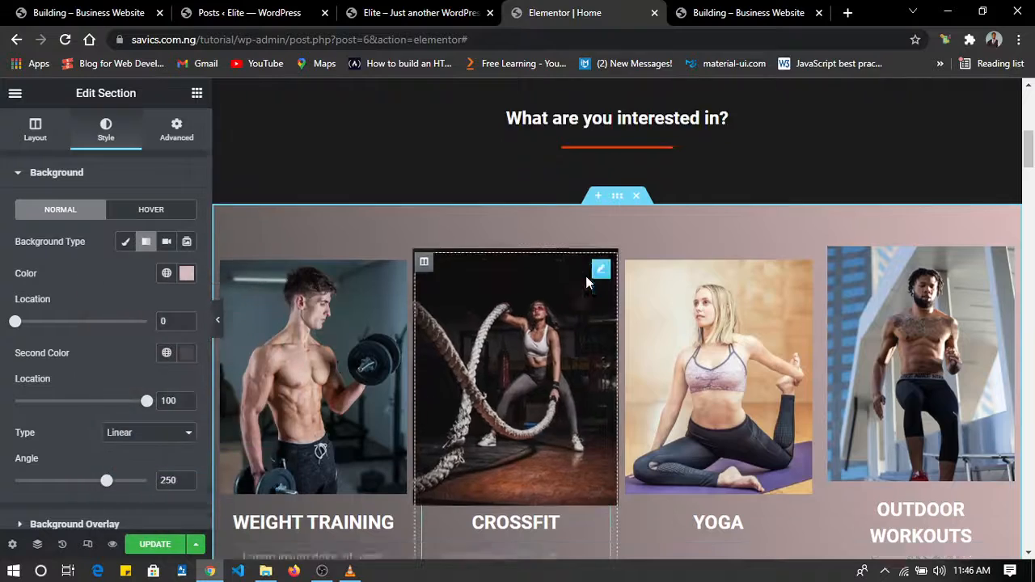
scroll(585, 276, "up", 6)
scroll(586, 276, "down", 3)
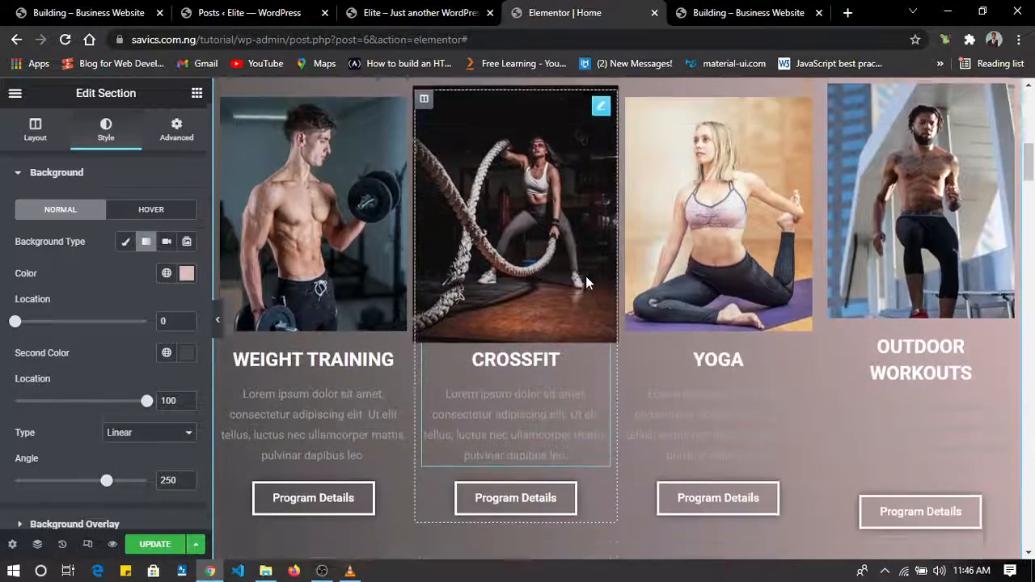
scroll(586, 276, "up", 2)
scroll(585, 276, "up", 2)
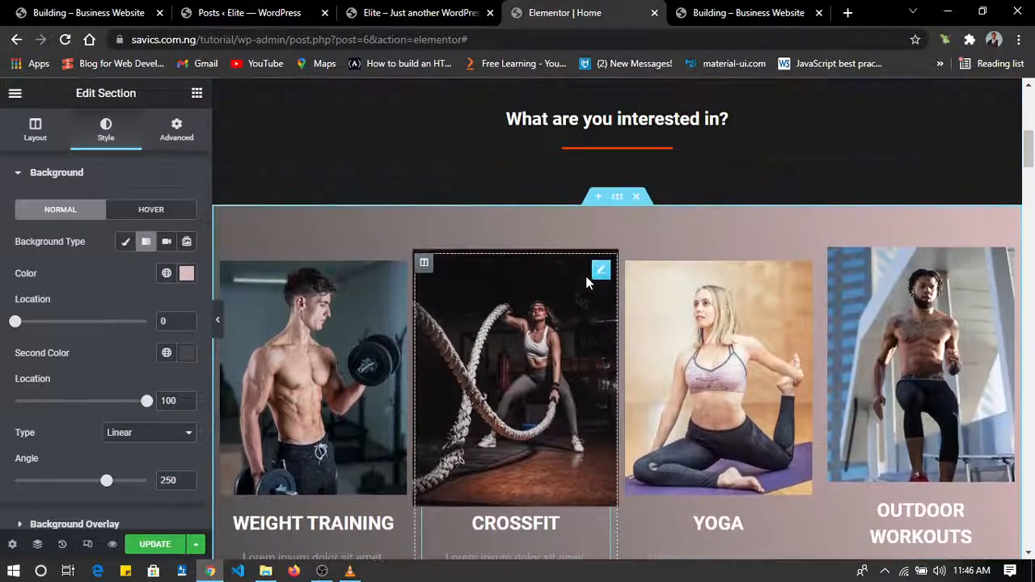
scroll(587, 277, "down", 6)
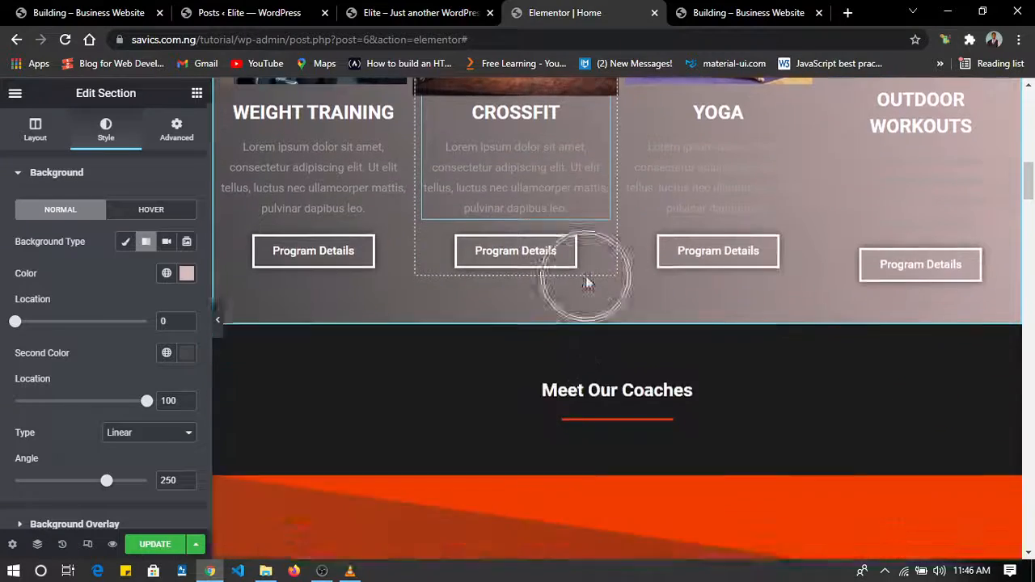
scroll(586, 275, "up", 8)
scroll(586, 279, "down", 5)
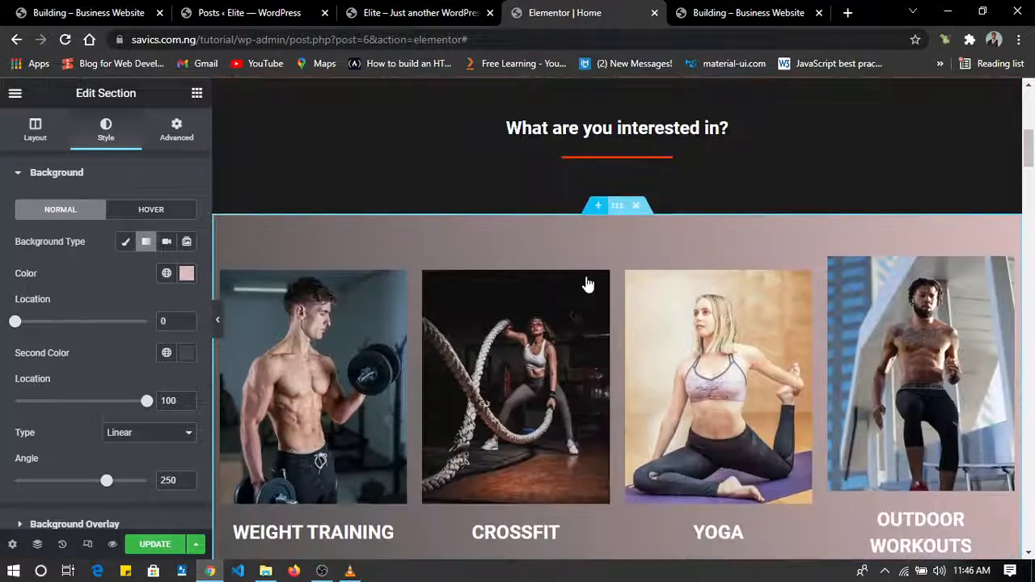
key("ctrl+z")
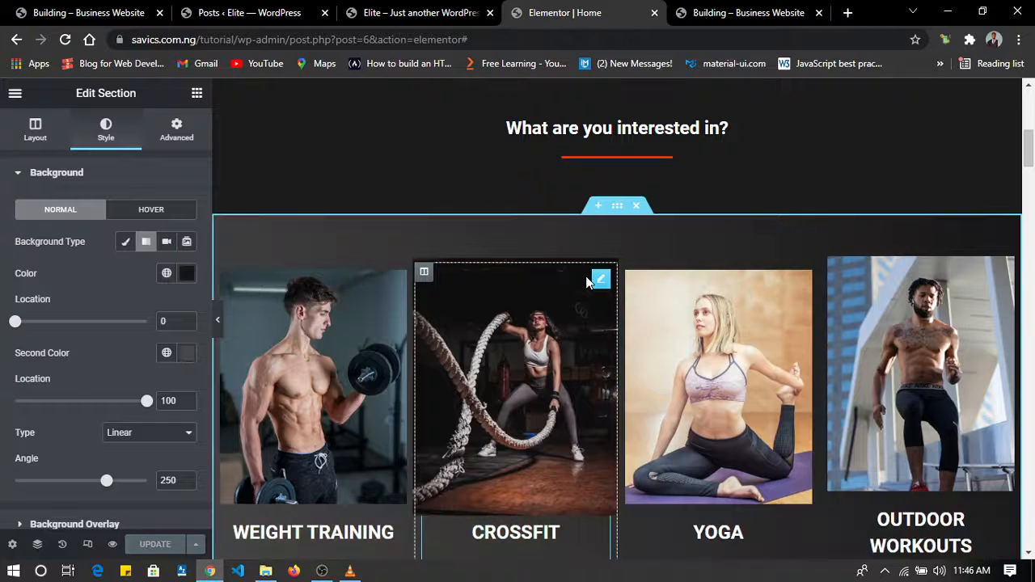
Set the height of the top shape divider on the coaches section below "Meet Our Coaches" to 220.
scroll(585, 276, "down", 8)
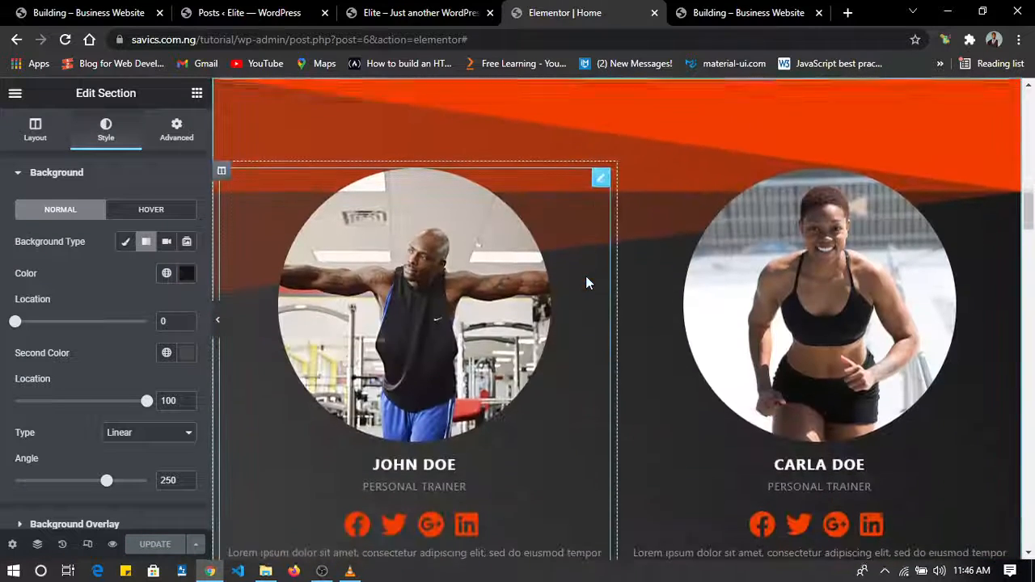
scroll(689, 185, "up", 2)
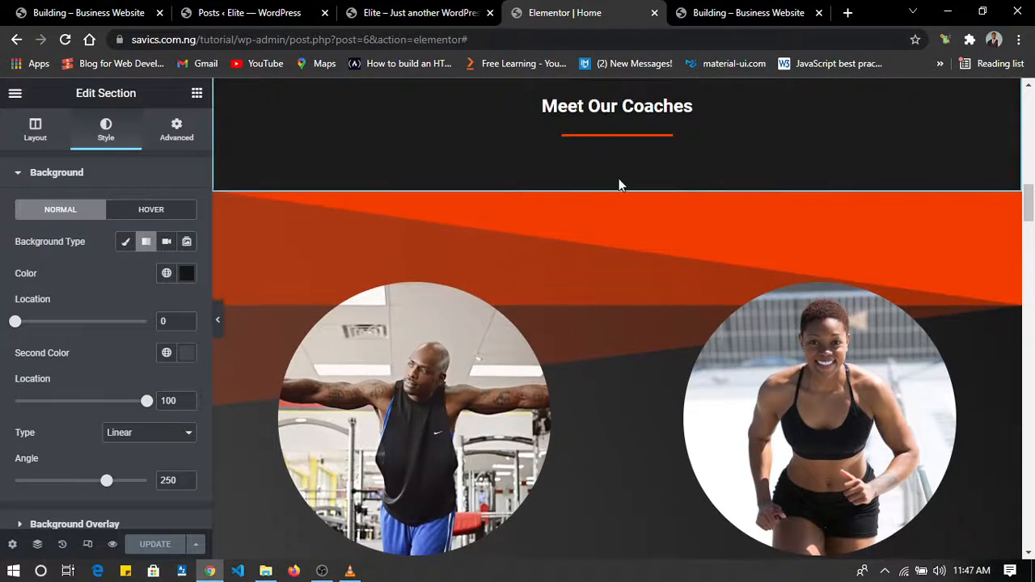
left_click(617, 186)
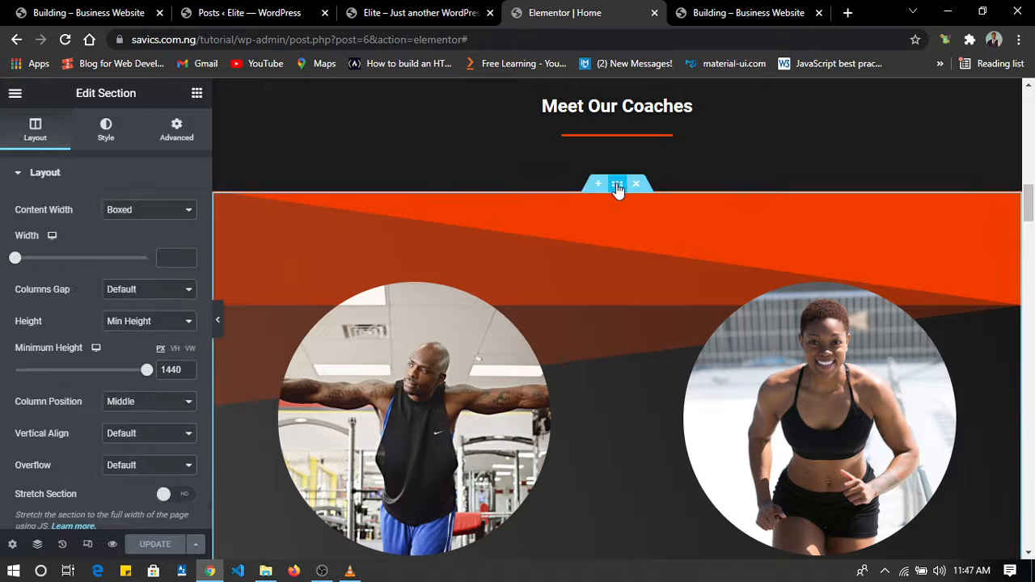
left_click(108, 134)
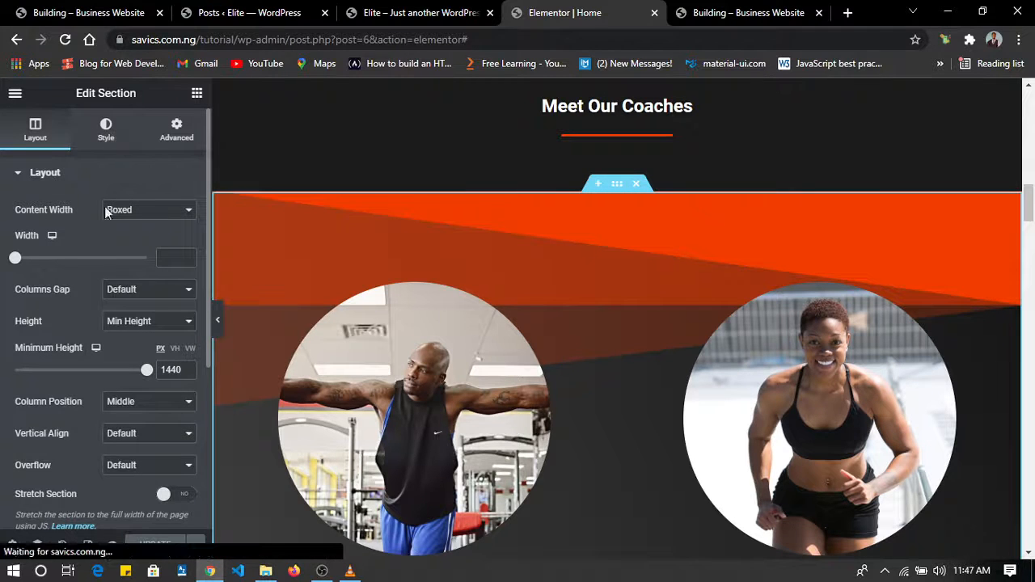
scroll(97, 252, "down", 2)
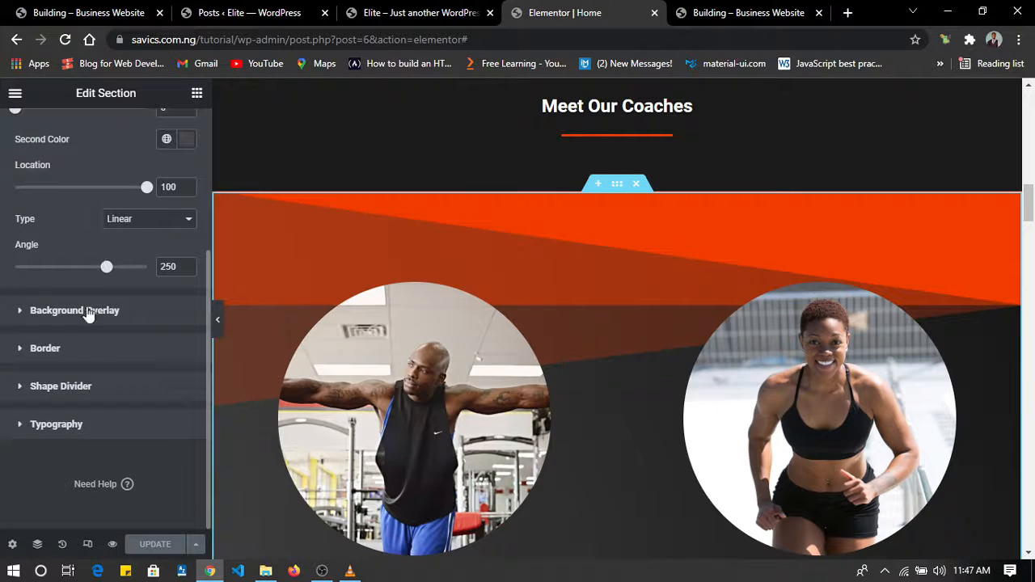
left_click(51, 389)
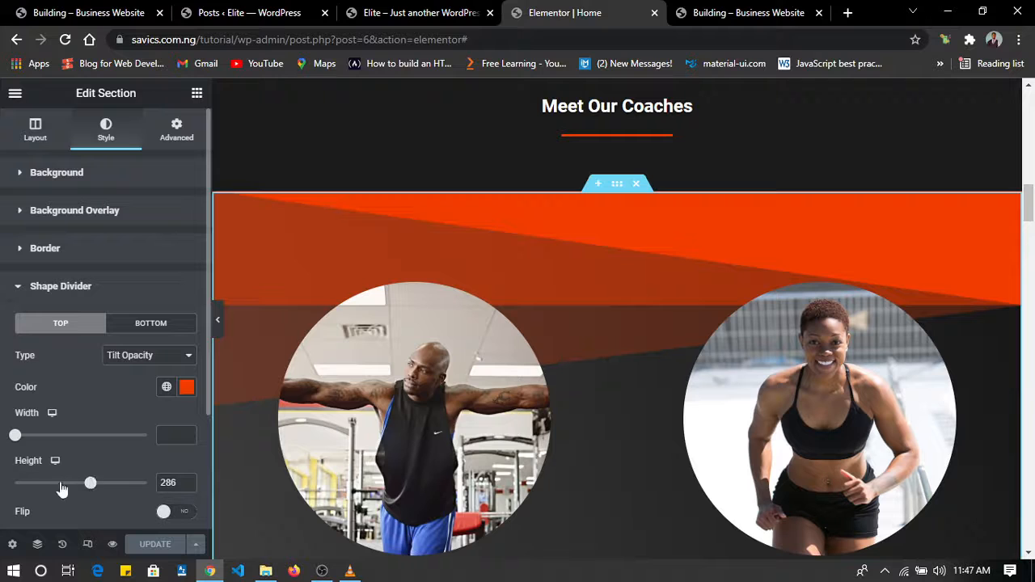
left_click_drag(94, 484, 76, 474)
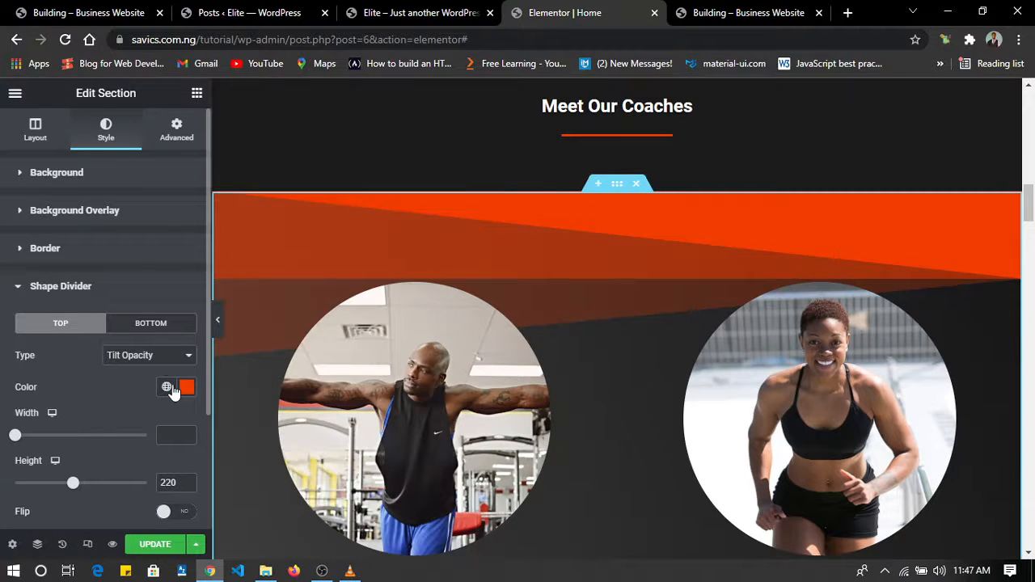
Apply the global Theme Color 1 to the coaches section's top shape divider and reduce its height to 148.
left_click(167, 387)
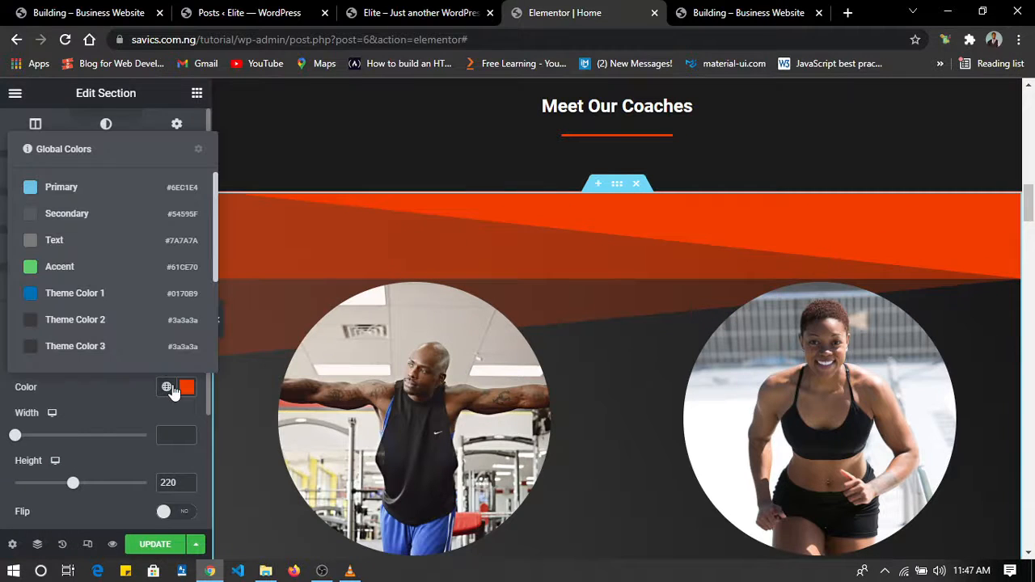
left_click(88, 295)
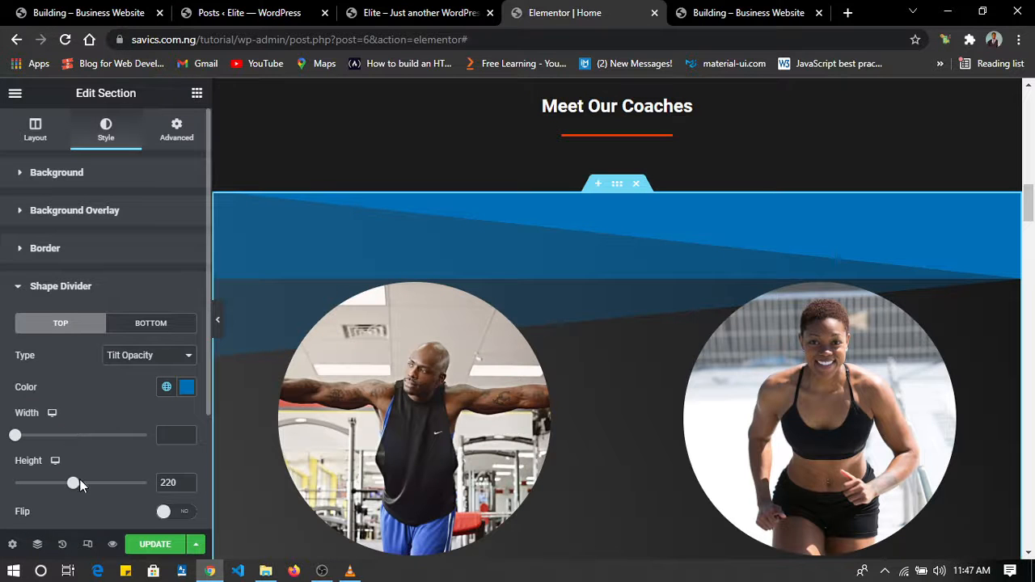
mouse_move(72, 483)
left_mouse_down()
mouse_move(33, 483)
mouse_move(54, 483)
left_mouse_up()
scroll(596, 414, "up", 15)
scroll(595, 414, "down", 15)
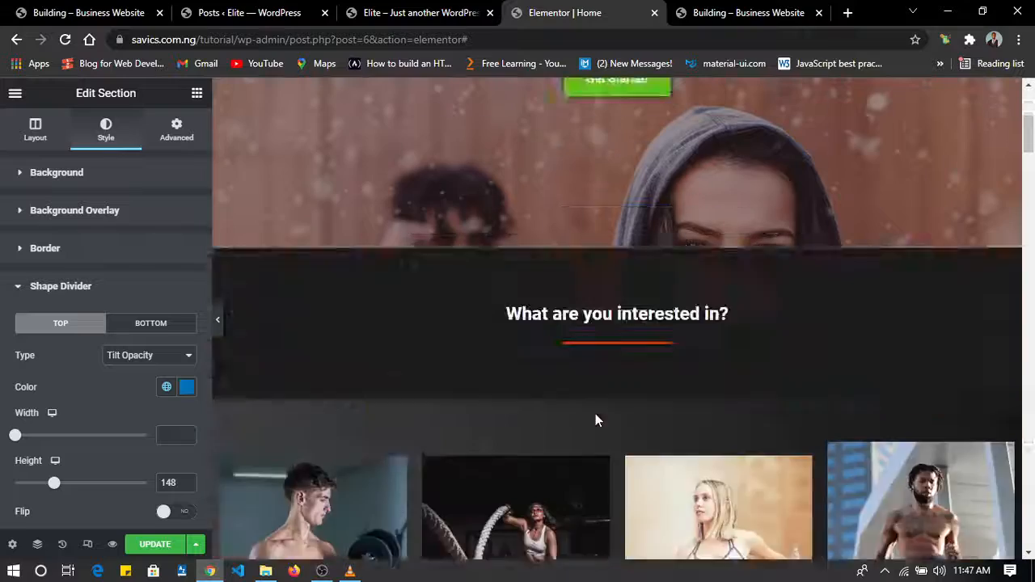
scroll(595, 413, "down", 6)
scroll(595, 414, "up", 5)
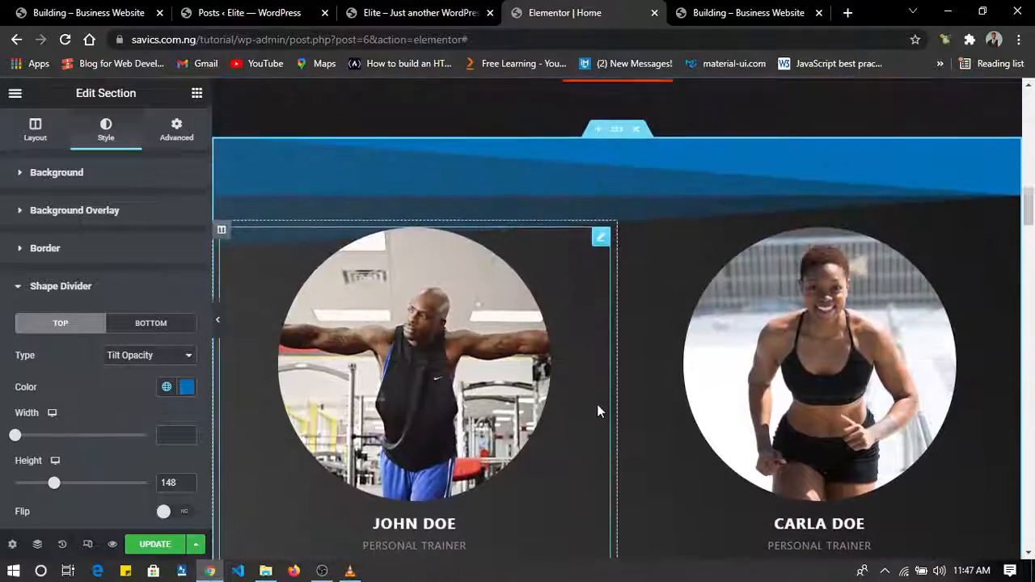
Set the normal social profile icon color of the first coach's team member widget to a tan tone, #DDBD92.
scroll(597, 404, "down", 2)
scroll(595, 427, "down", 1)
left_click(432, 392)
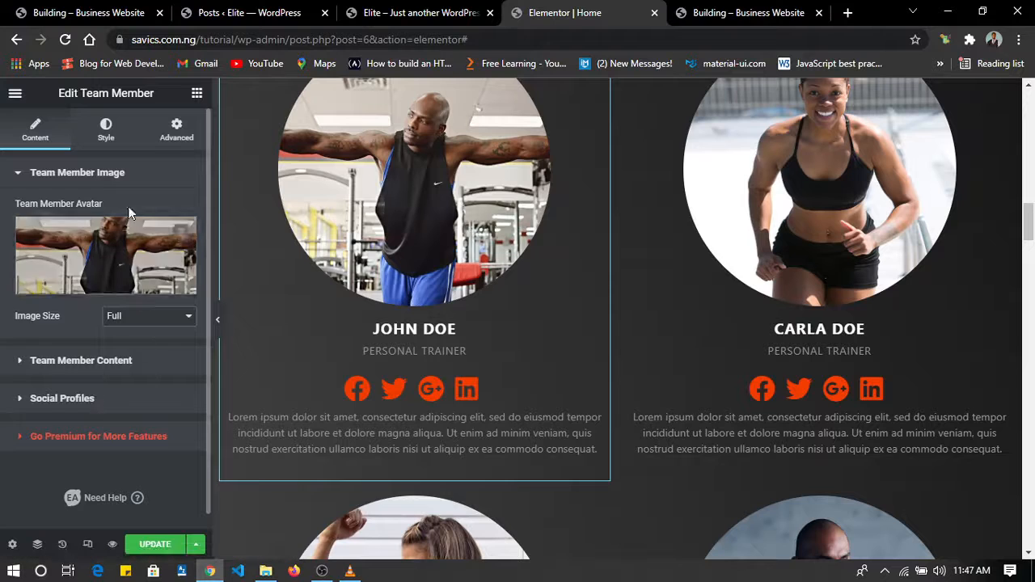
left_click(107, 132)
scroll(90, 330, "down", 3)
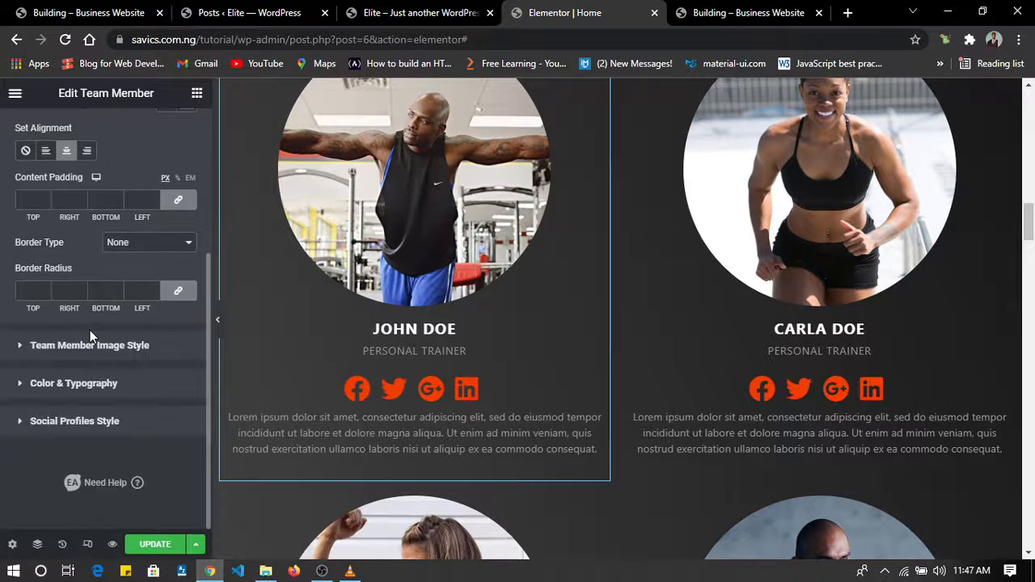
left_click(72, 421)
scroll(73, 422, "down", 5)
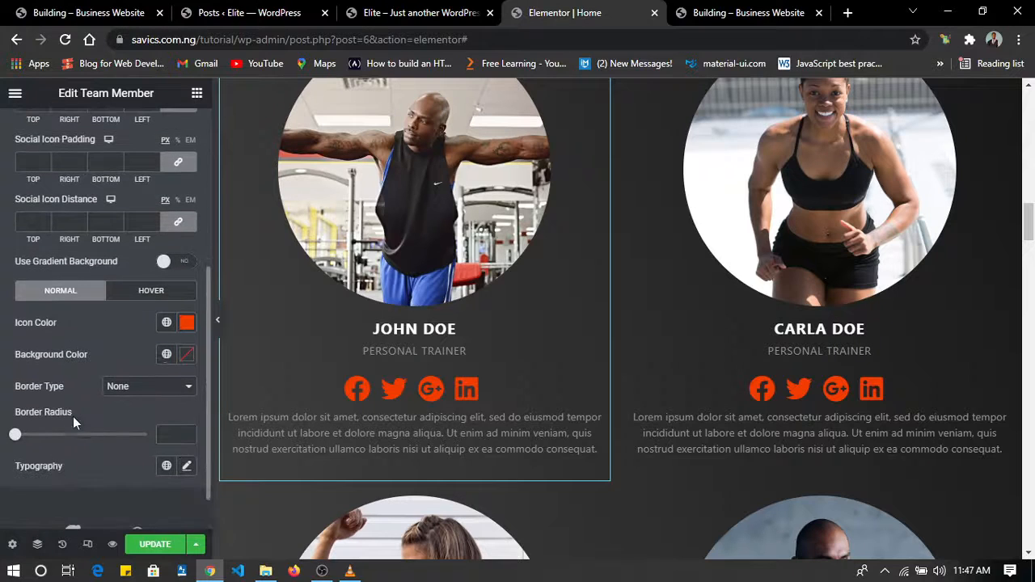
left_click(167, 323)
scroll(120, 257, "down", 2)
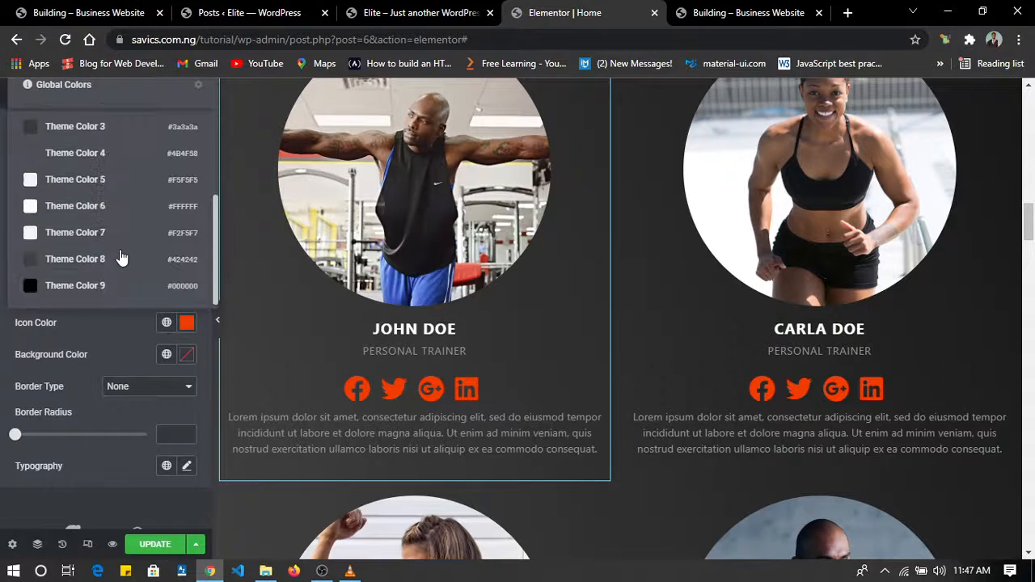
left_click(187, 323)
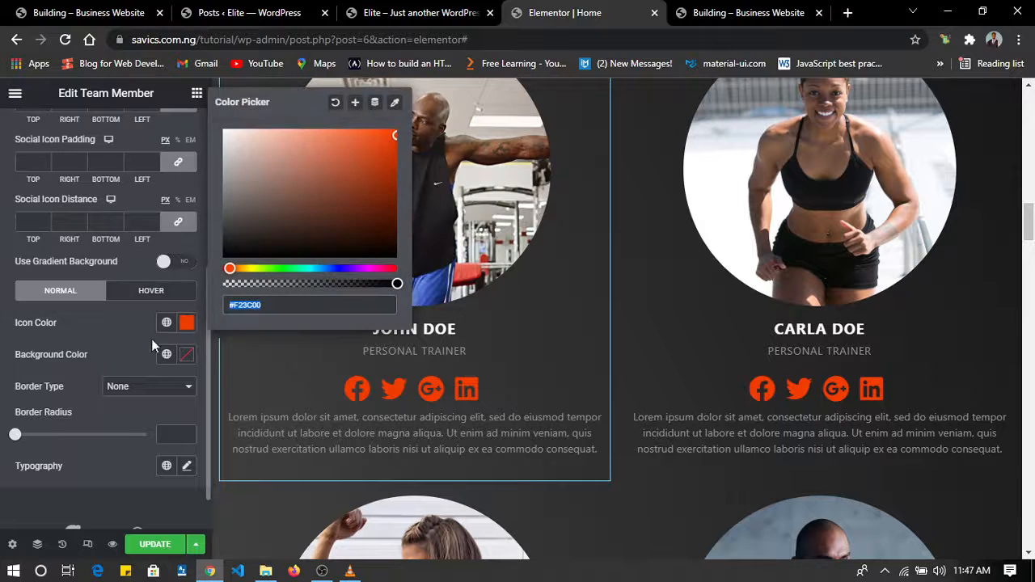
mouse_move(378, 171)
left_mouse_down()
mouse_move(326, 154)
mouse_move(311, 125)
mouse_move(272, 101)
mouse_move(263, 141)
mouse_move(284, 165)
mouse_move(268, 113)
left_mouse_up()
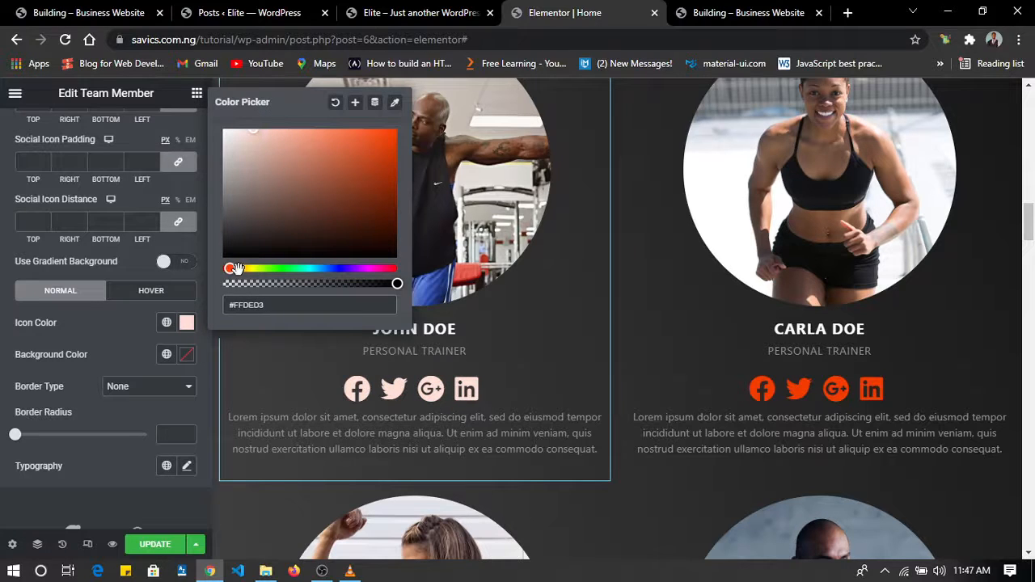
left_click_drag(235, 268, 240, 269)
mouse_move(314, 153)
left_mouse_down()
mouse_move(284, 146)
mouse_move(272, 127)
mouse_move(285, 156)
mouse_move(284, 132)
mouse_move(287, 153)
mouse_move(281, 146)
left_mouse_up()
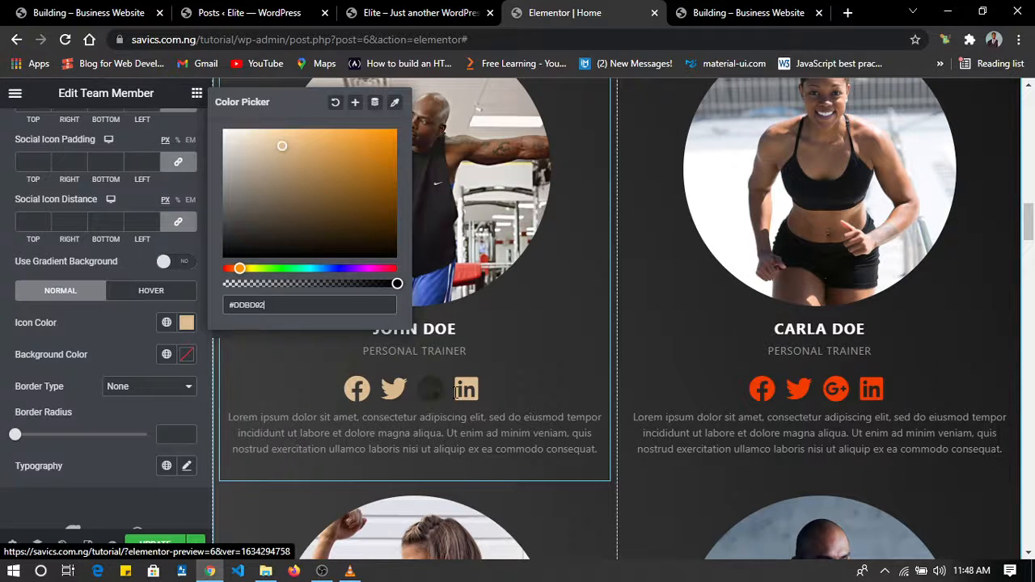
Set the first coach's social icon hover color to the global Theme Color 7 and return to the normal-state icon settings.
left_click(143, 291)
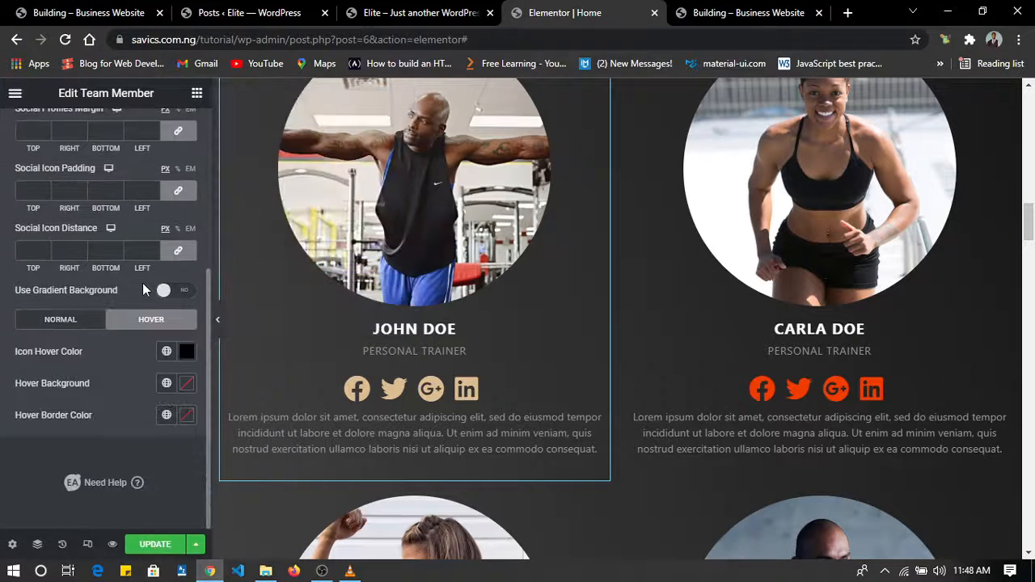
left_click(166, 351)
scroll(90, 227, "down", 2)
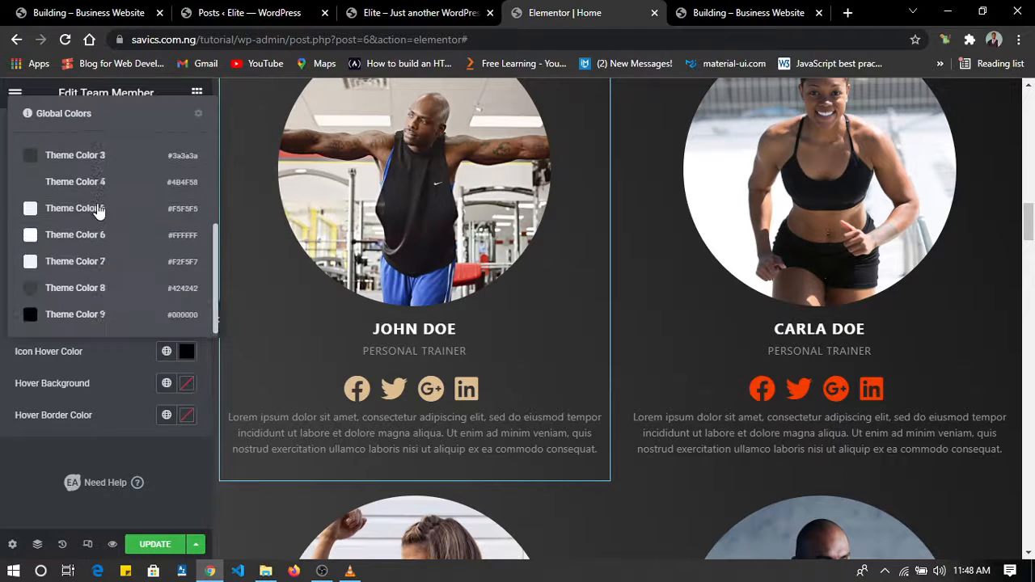
left_click(84, 261)
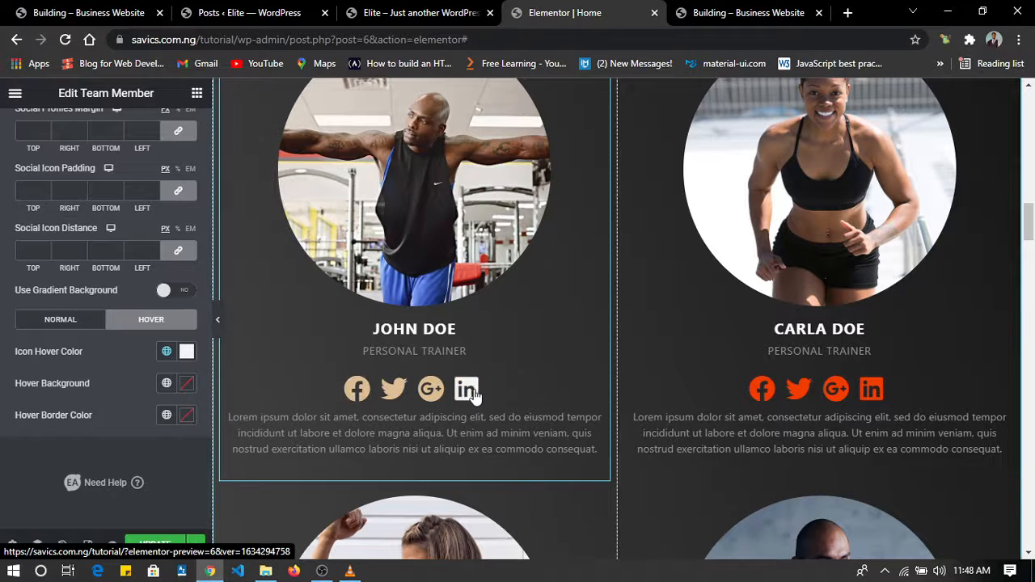
left_click(71, 322)
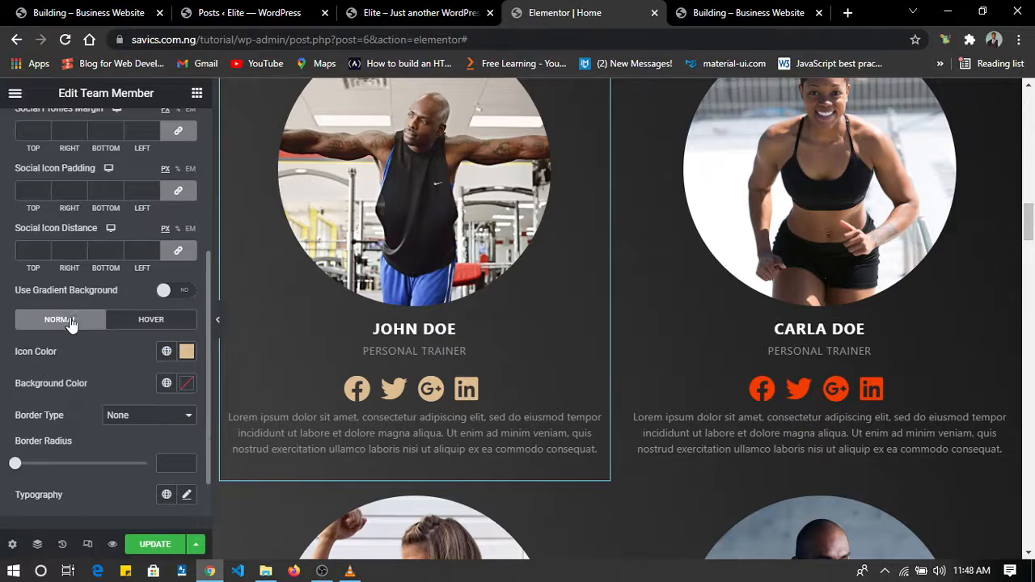
Set the normal social icon color of the first coach's team member widget to a stronger gold tone, #EBB56C.
left_click(186, 351)
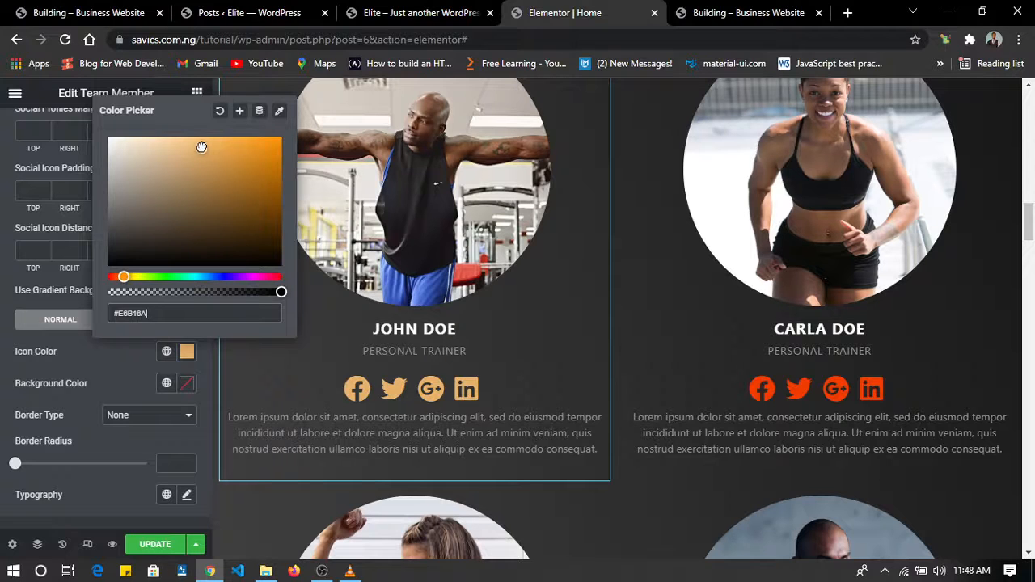
left_click_drag(202, 147, 201, 141)
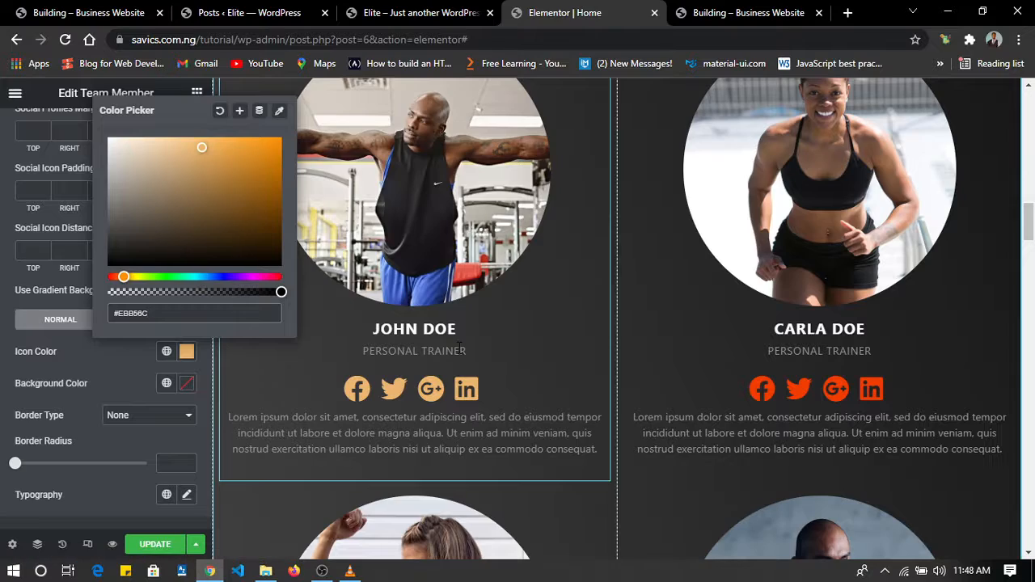
scroll(458, 353, "up", 5)
scroll(458, 354, "down", 6)
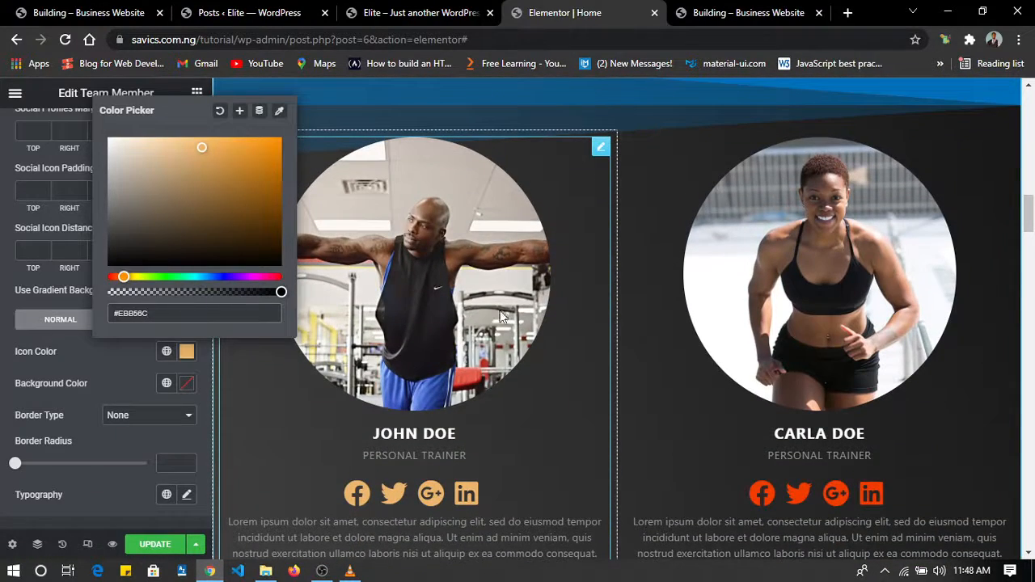
Copy the first coach's team member widget and paste its style onto the second coach's widget beside it.
right_click(463, 348)
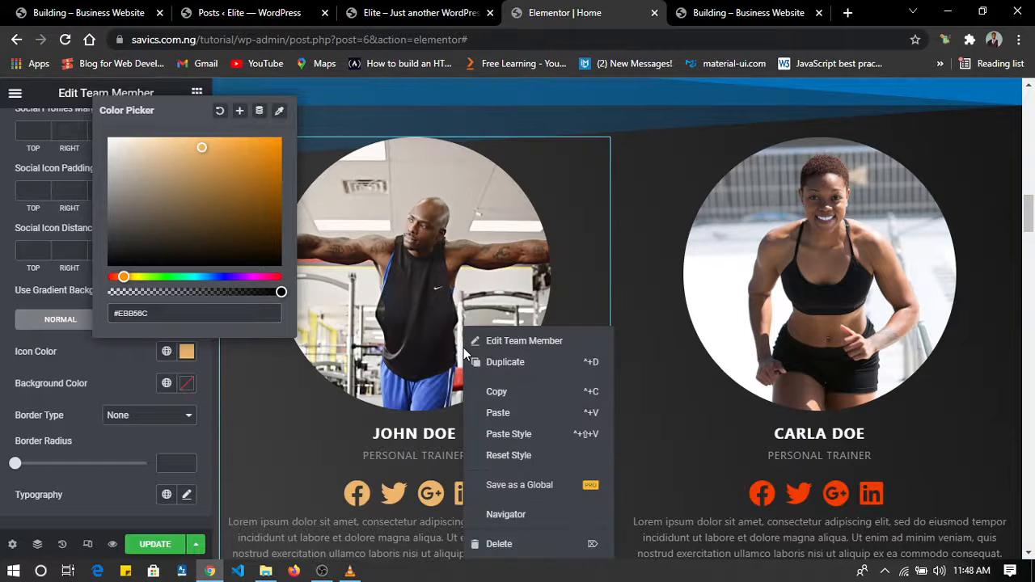
left_click(498, 392)
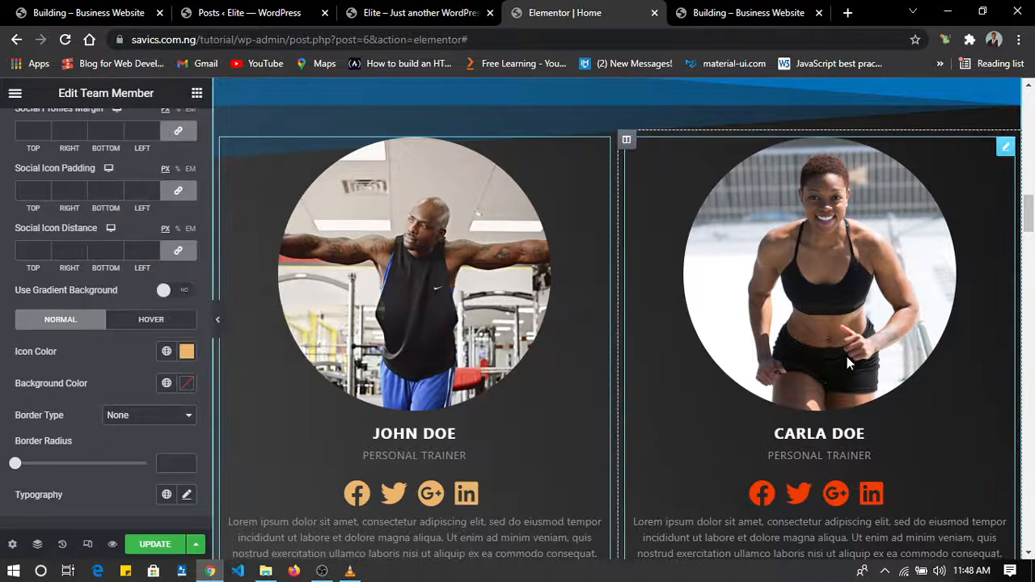
right_click(847, 357)
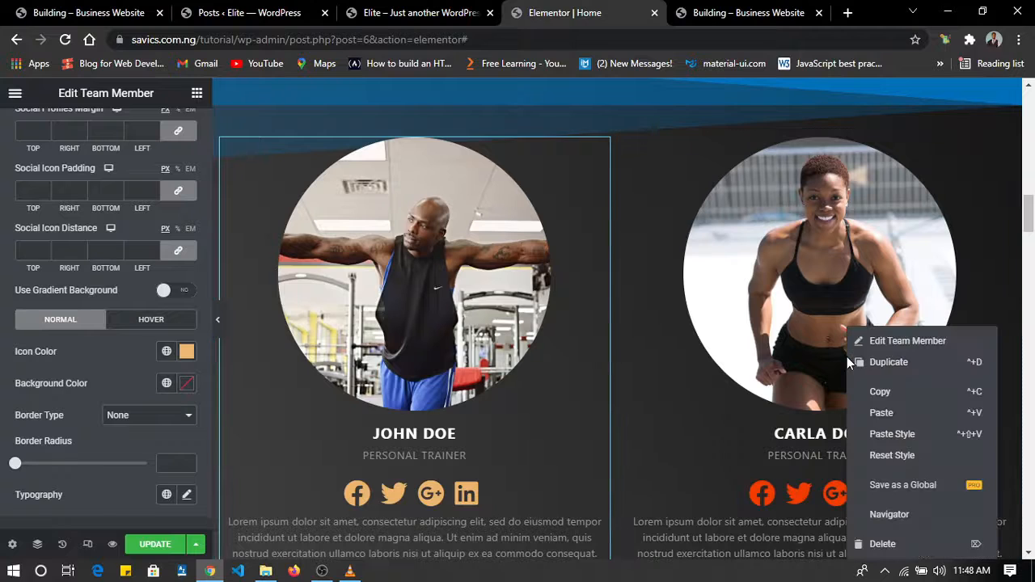
left_click(908, 434)
scroll(804, 391, "down", 2)
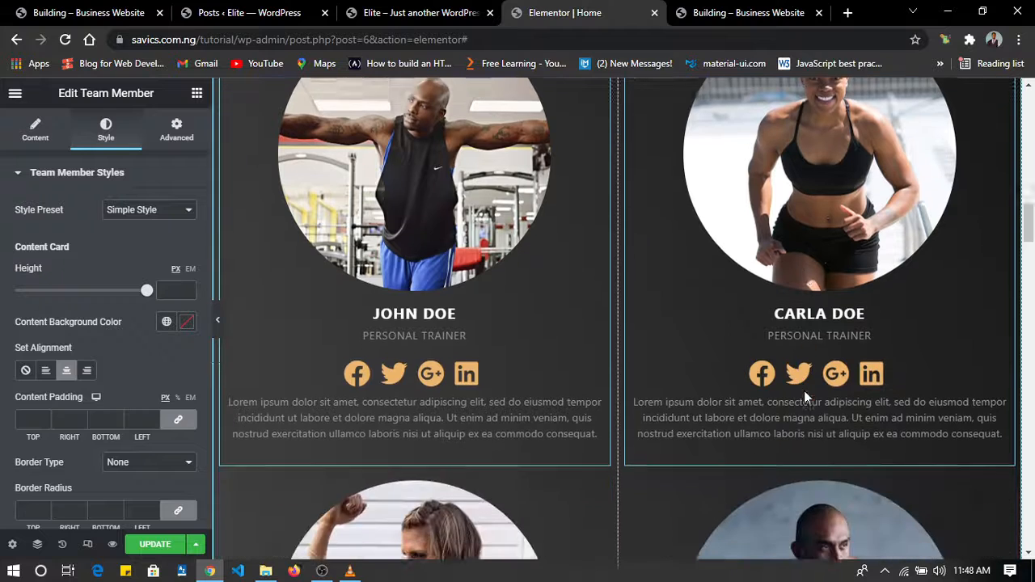
scroll(820, 194, "up", 1)
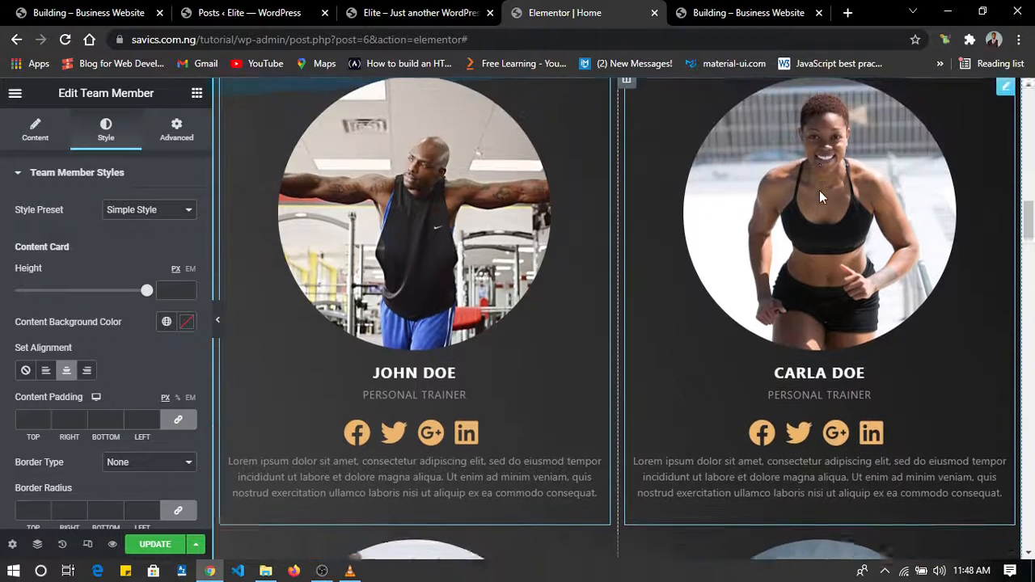
Paste the copied team member style onto the two coach widgets in the second row.
scroll(443, 321, "down", 5)
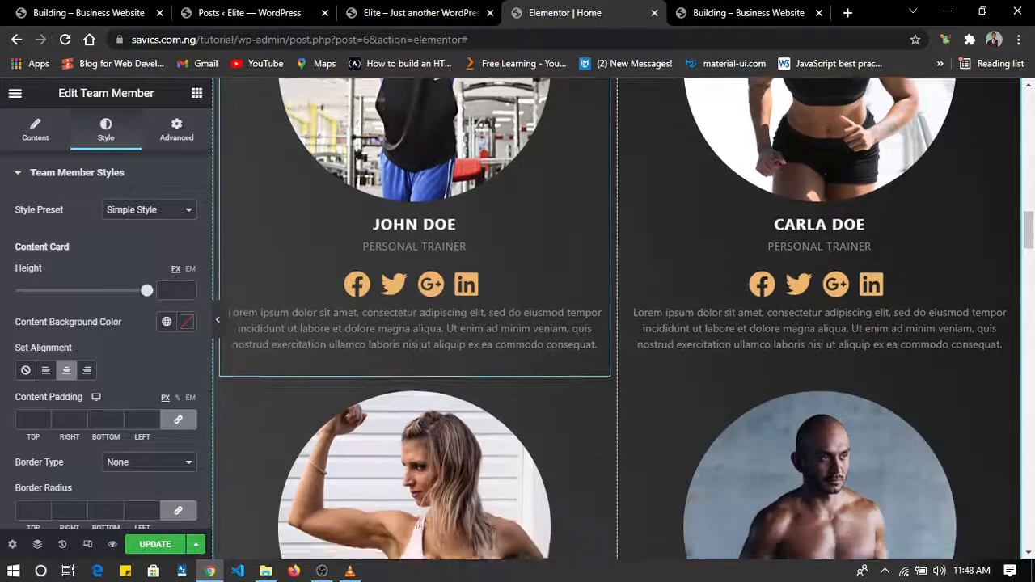
scroll(411, 357, "down", 2)
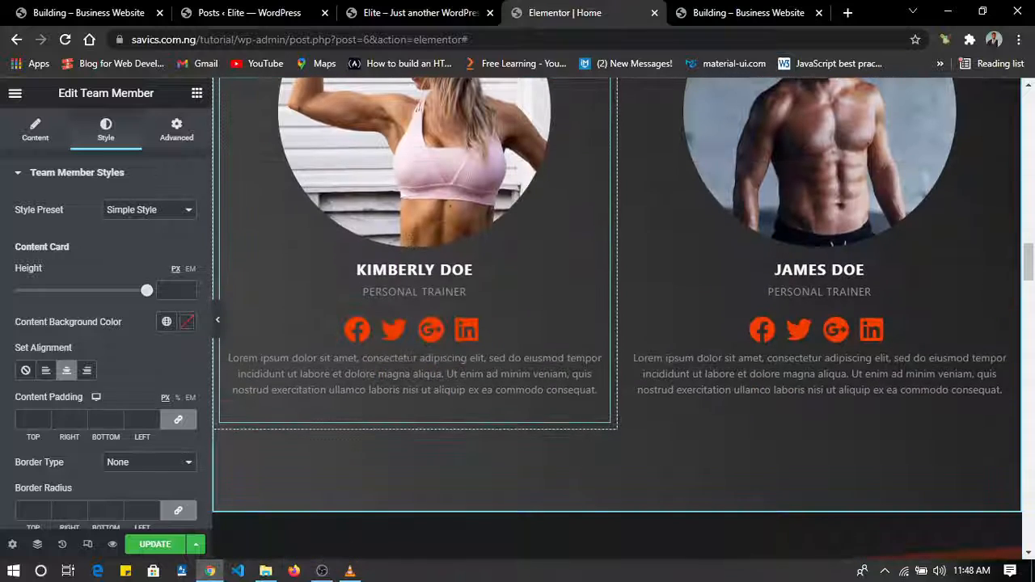
right_click(490, 291)
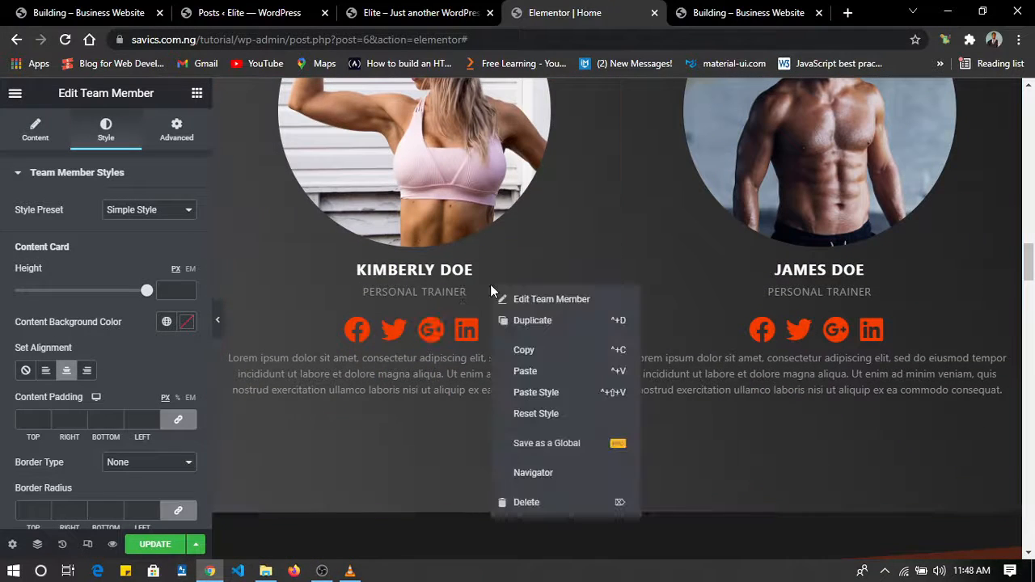
left_click(571, 392)
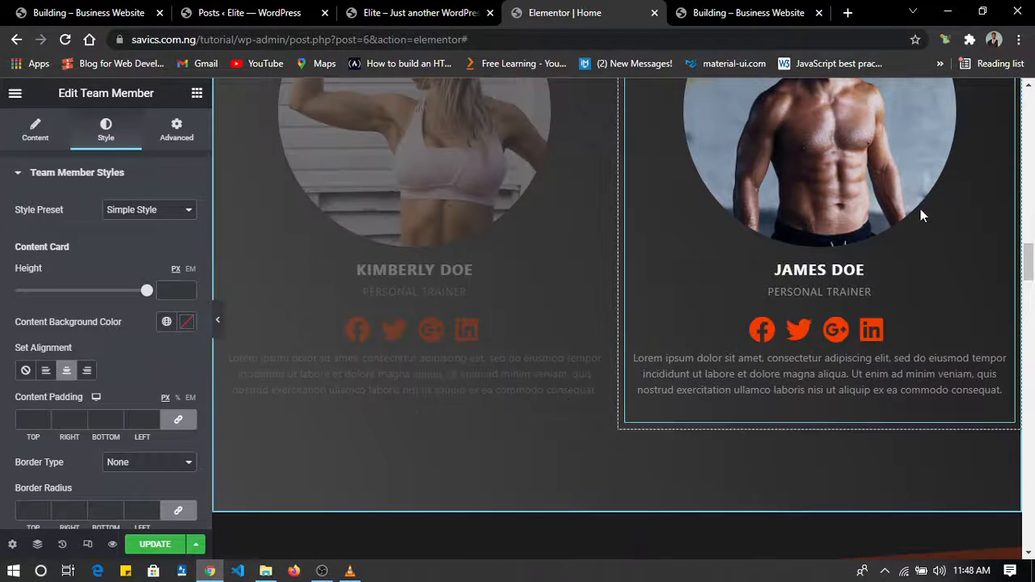
right_click(920, 209)
left_click(931, 316)
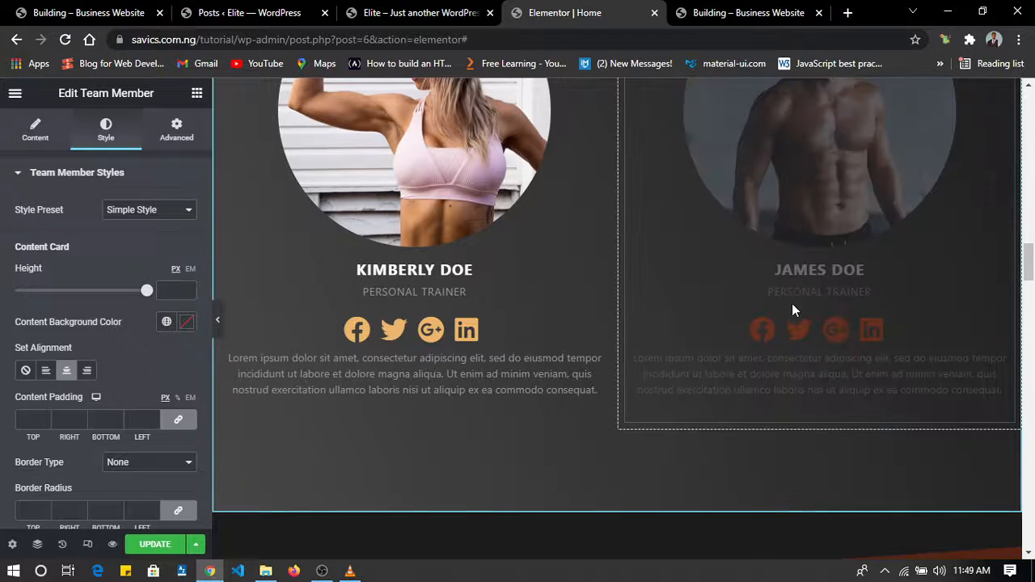
Check the top and bottom shape divider settings of the "Who are we?" section.
scroll(792, 303, "down", 4)
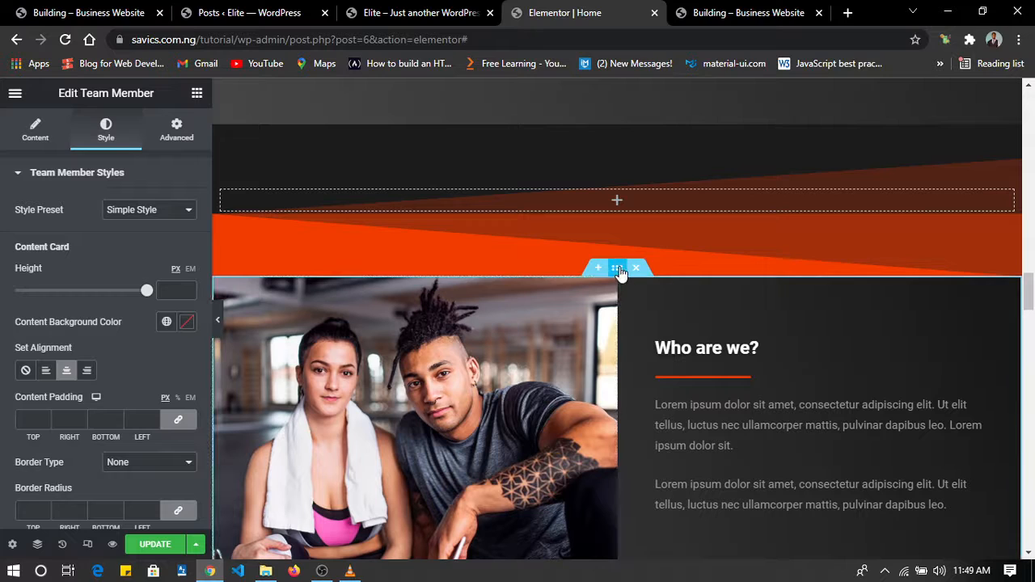
left_click(618, 268)
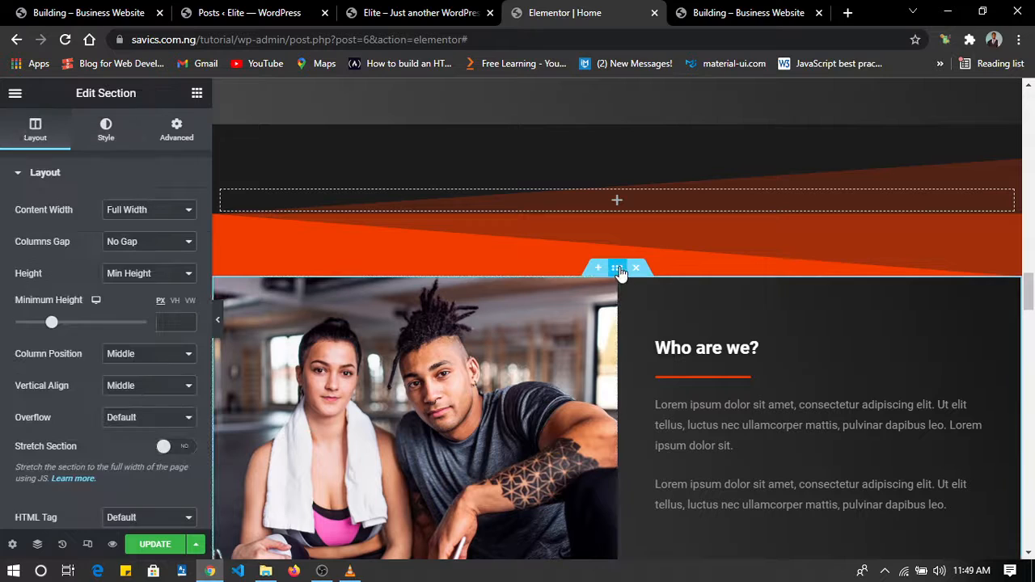
left_click(106, 130)
scroll(106, 357, "down", 3)
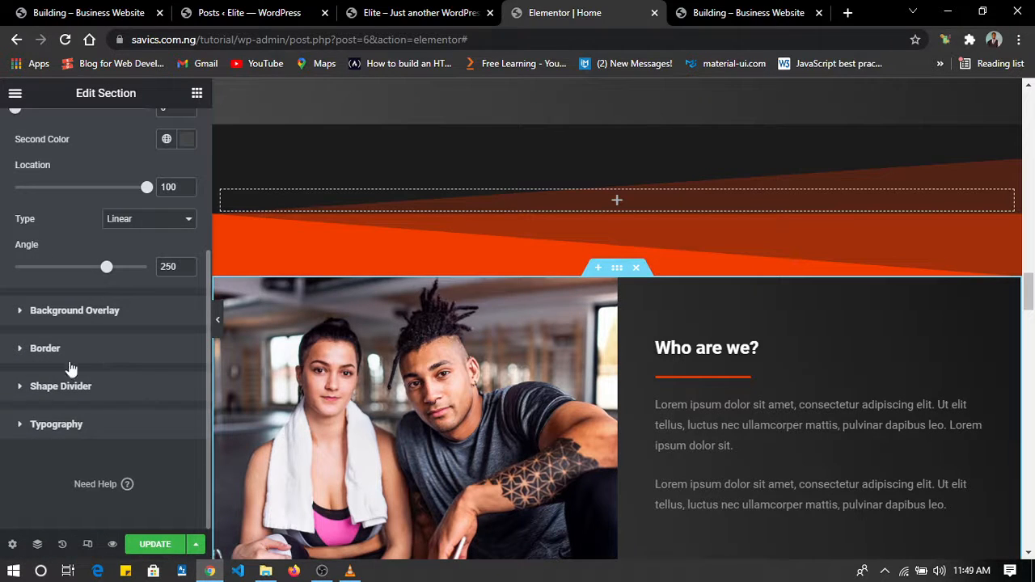
left_click(50, 387)
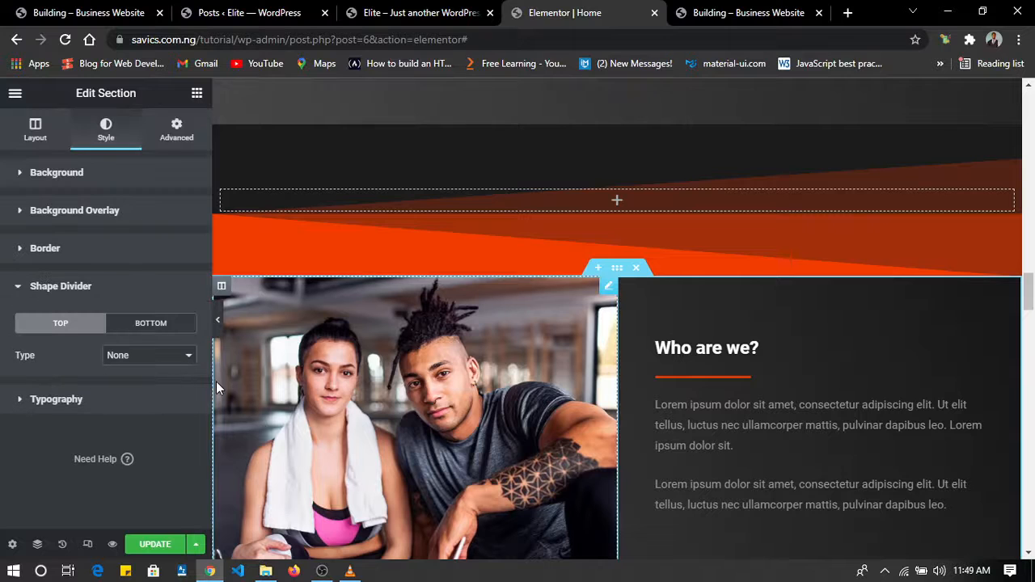
left_click(153, 323)
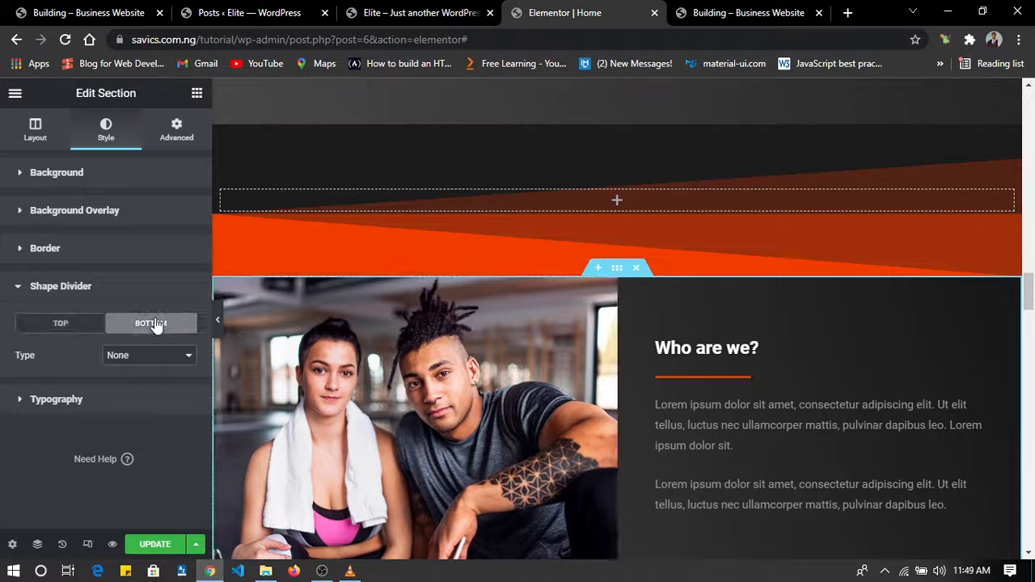
left_click(37, 327)
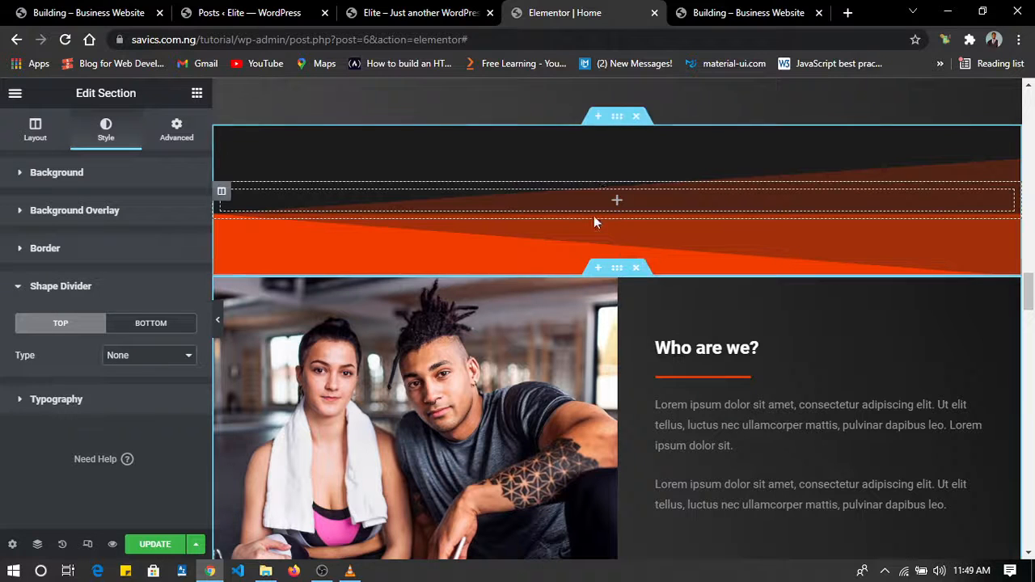
Apply the global Theme Color 1 to the bottom shape divider of the empty section above "Who are we?" and reduce its height to 134.
left_click(616, 120)
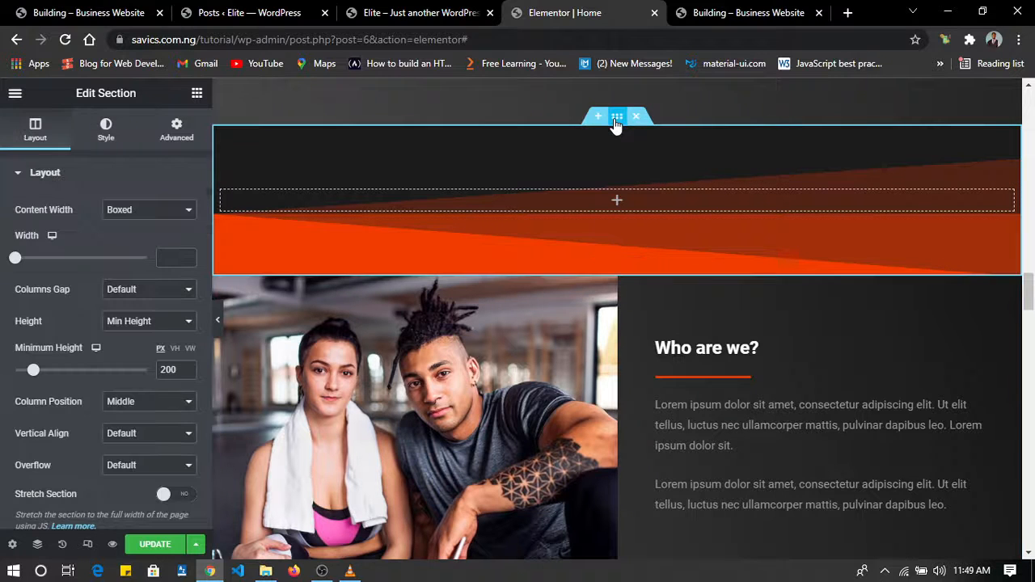
left_click(106, 126)
scroll(103, 404, "down", 2)
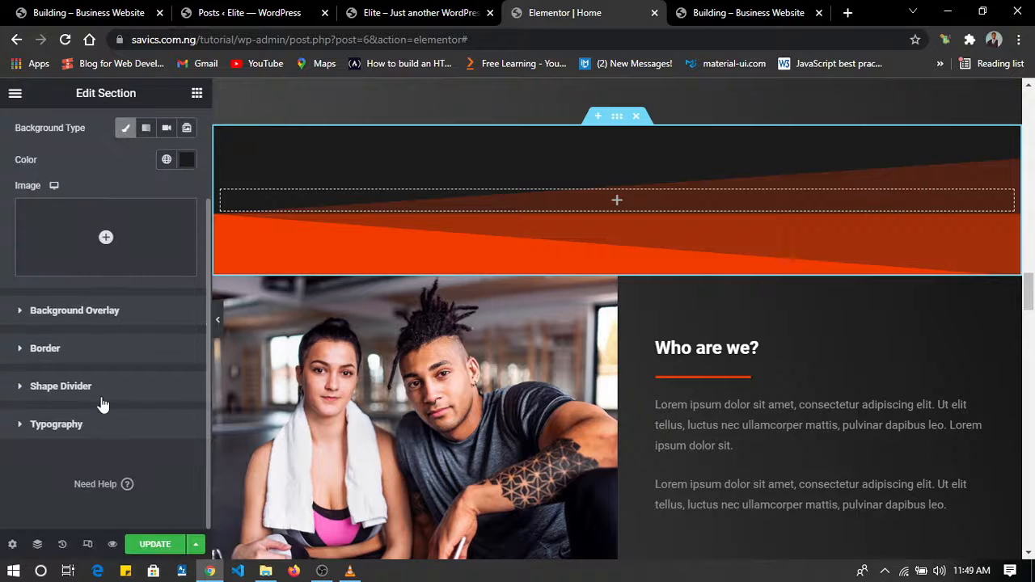
left_click(81, 388)
left_click(170, 323)
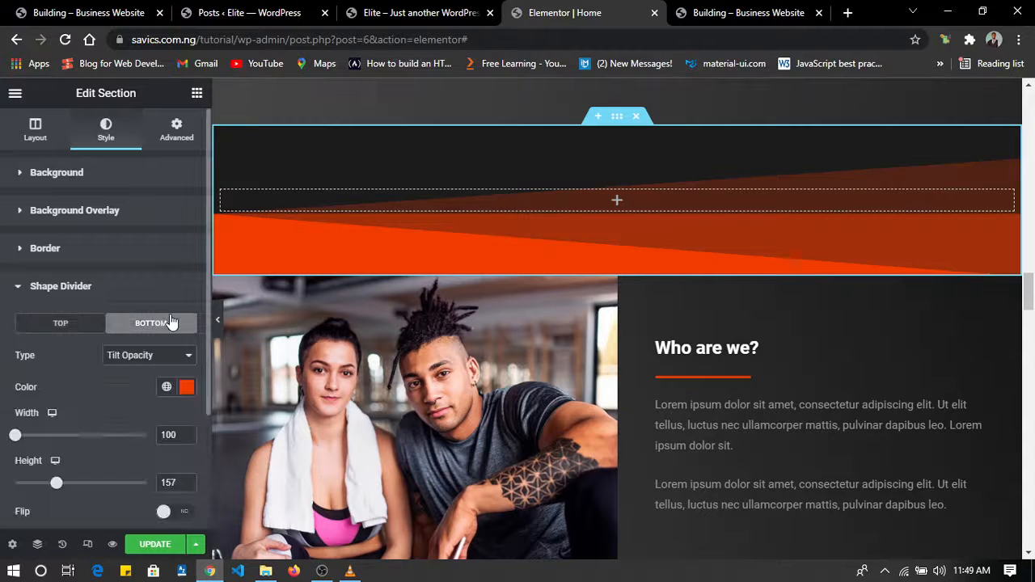
scroll(169, 396, "down", 3)
scroll(167, 421, "up", 1)
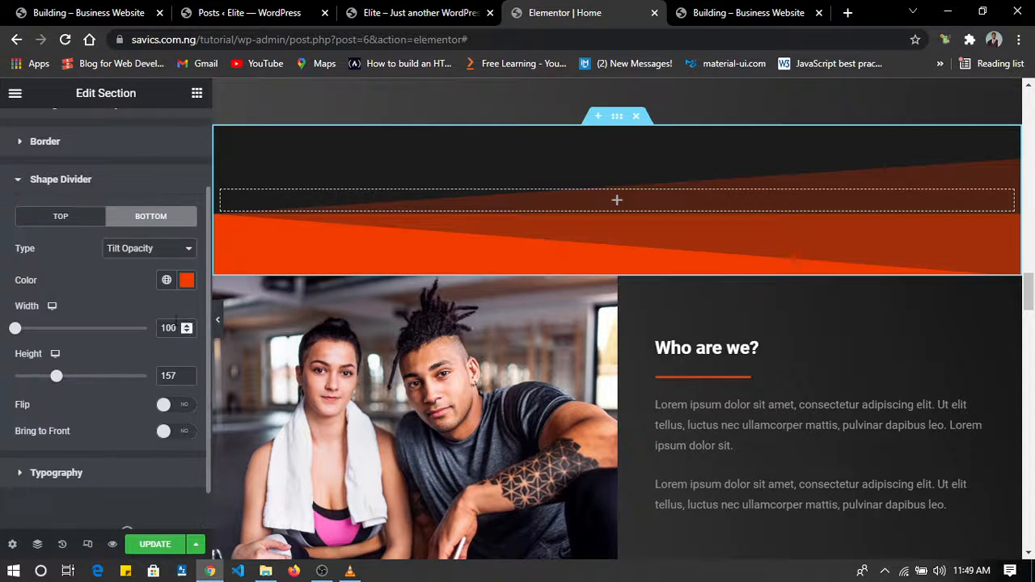
left_click(164, 285)
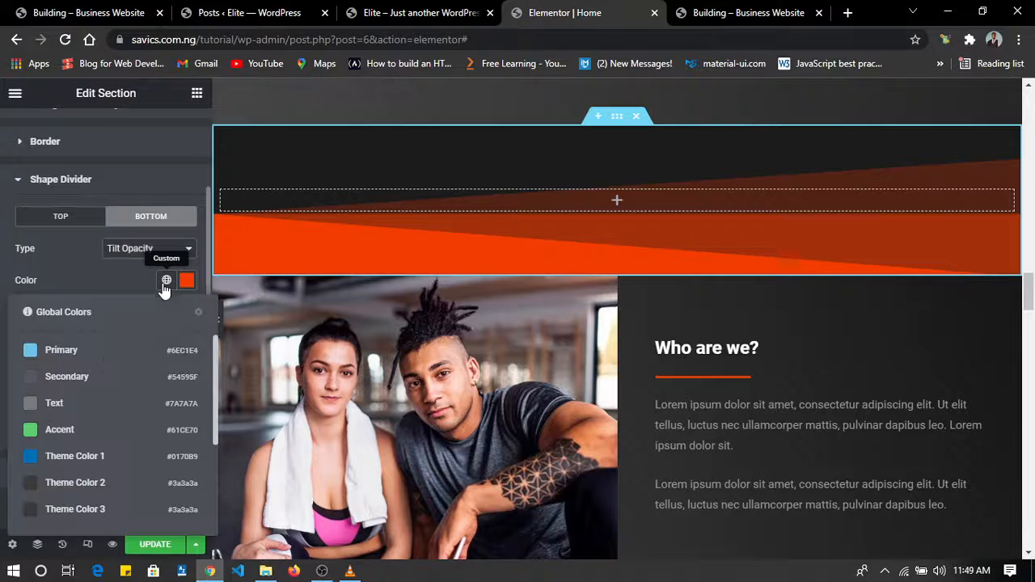
left_click(65, 459)
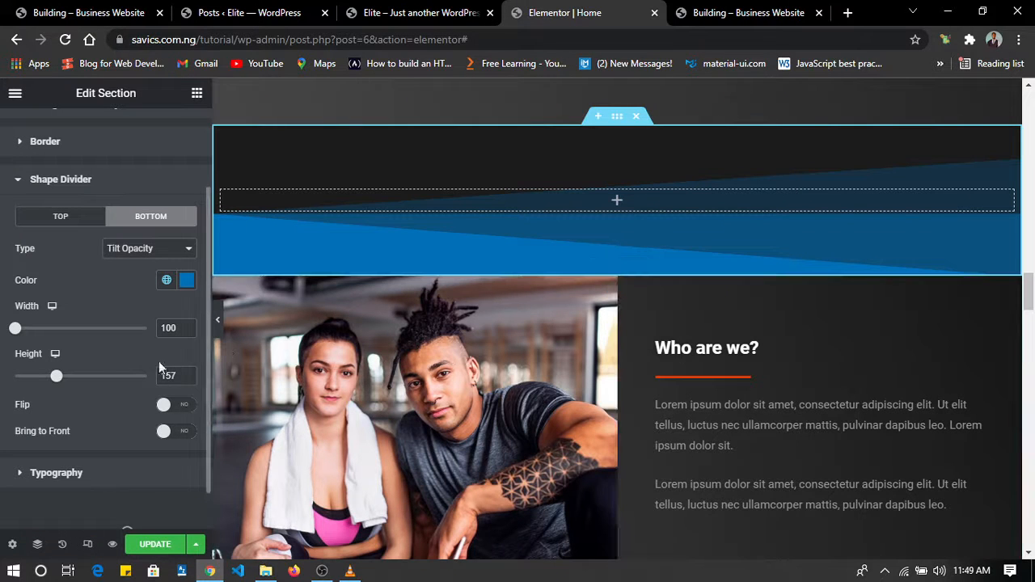
mouse_move(58, 383)
left_mouse_down()
mouse_move(15, 378)
mouse_move(51, 386)
left_mouse_up()
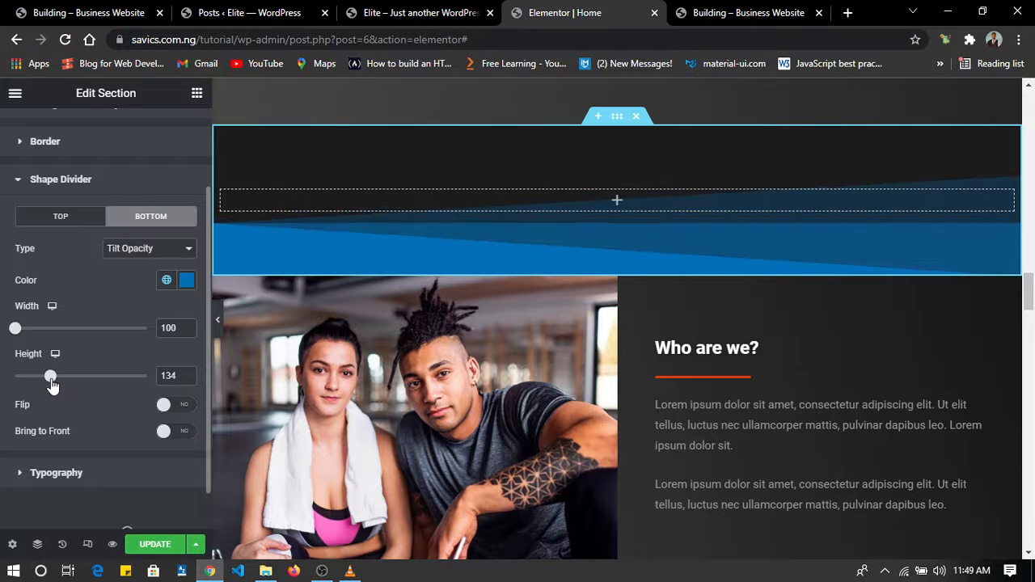
Change the bottom shape divider above "Who are we?" to the Mountains type and set its height to 157.
left_click(137, 253)
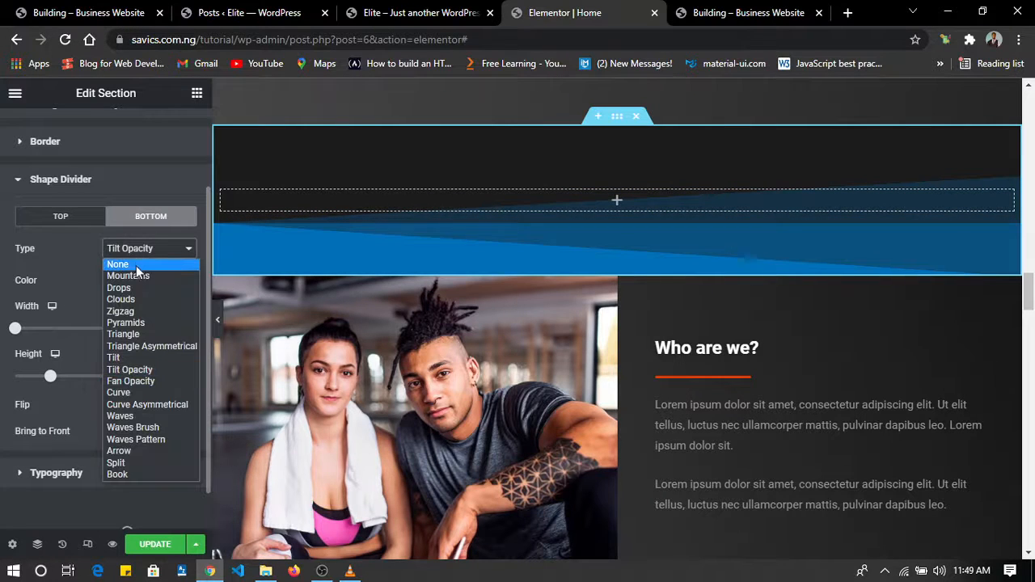
left_click(139, 275)
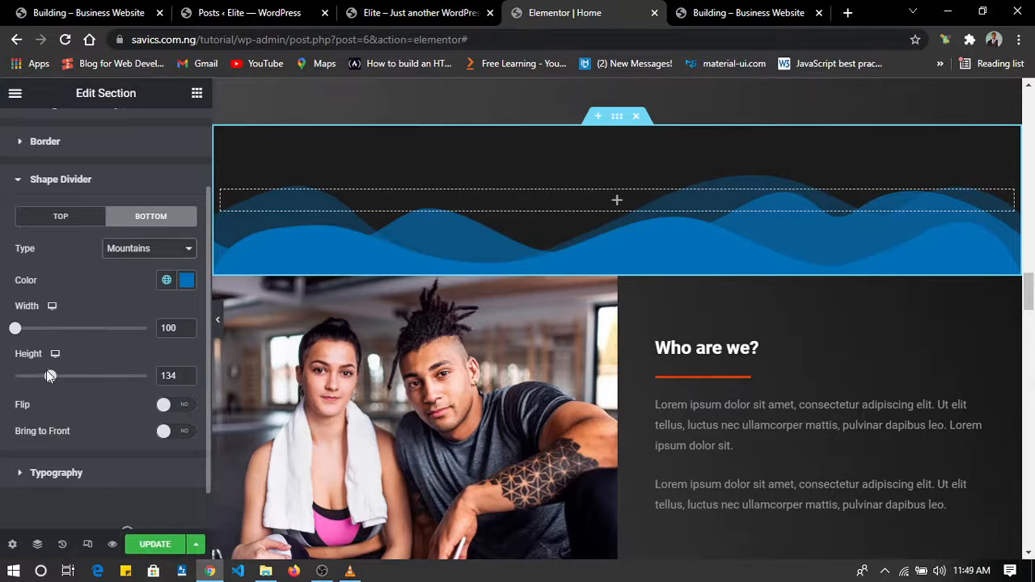
mouse_move(50, 376)
left_mouse_down()
mouse_move(141, 380)
mouse_move(117, 389)
mouse_move(55, 373)
left_mouse_up()
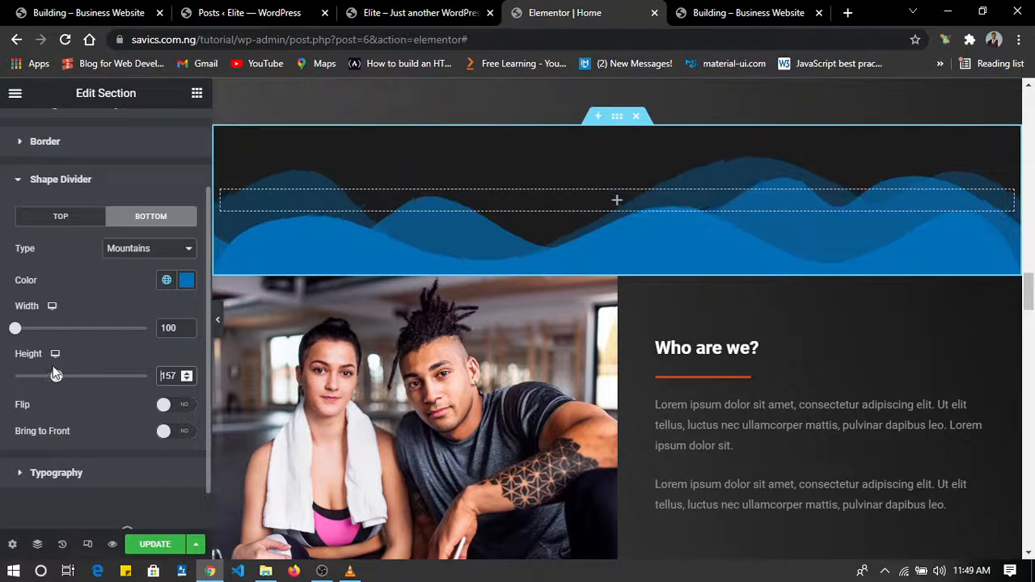
Try the Flip and Bring to Front options on the Mountains divider, switching each one off again.
left_click(166, 404)
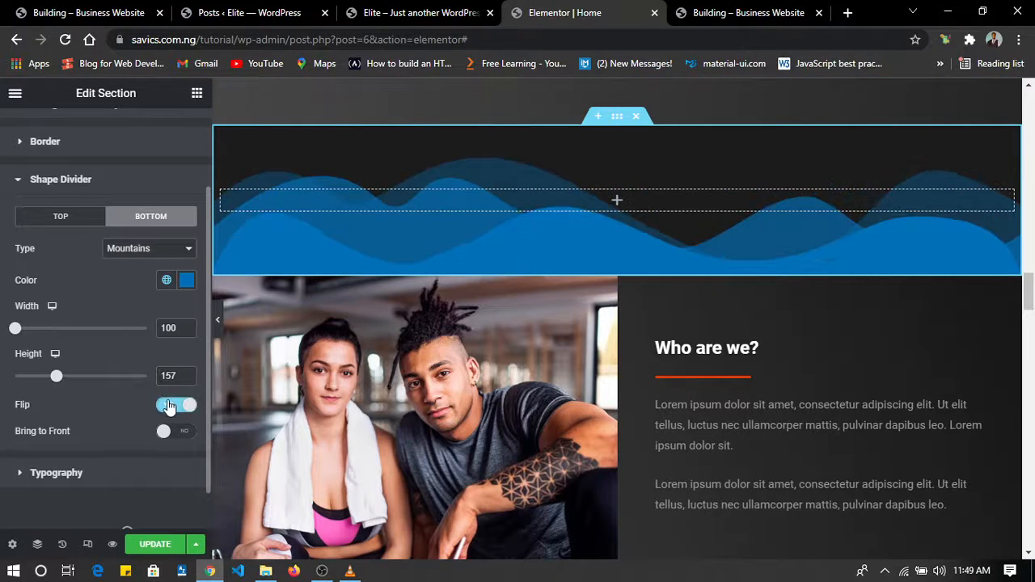
left_click(168, 406)
left_click(168, 434)
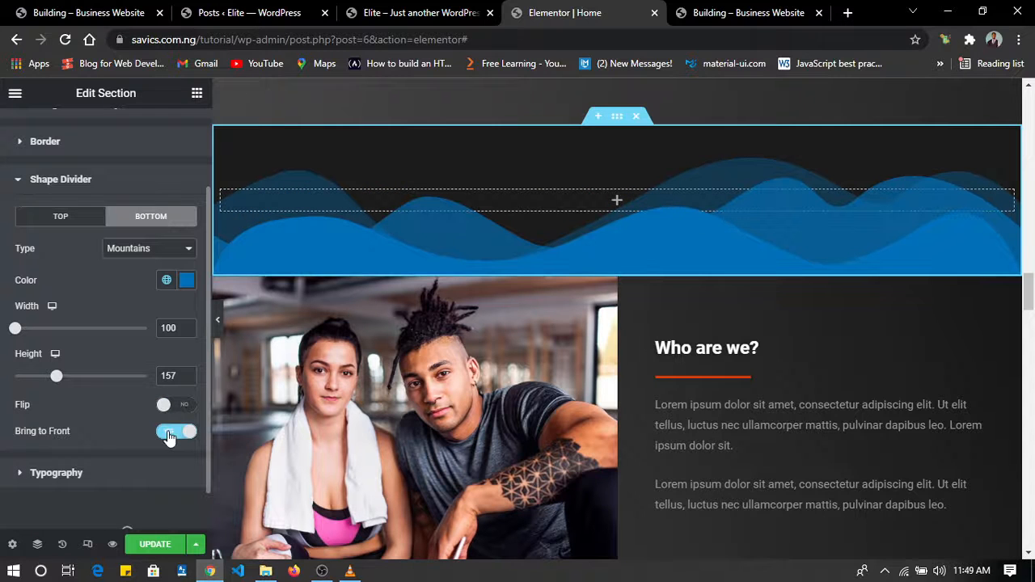
left_click(169, 434)
Change the bottom shape divider above "Who are we?" to the Zigzag type with a width of 100.
scroll(527, 411, "down", 2)
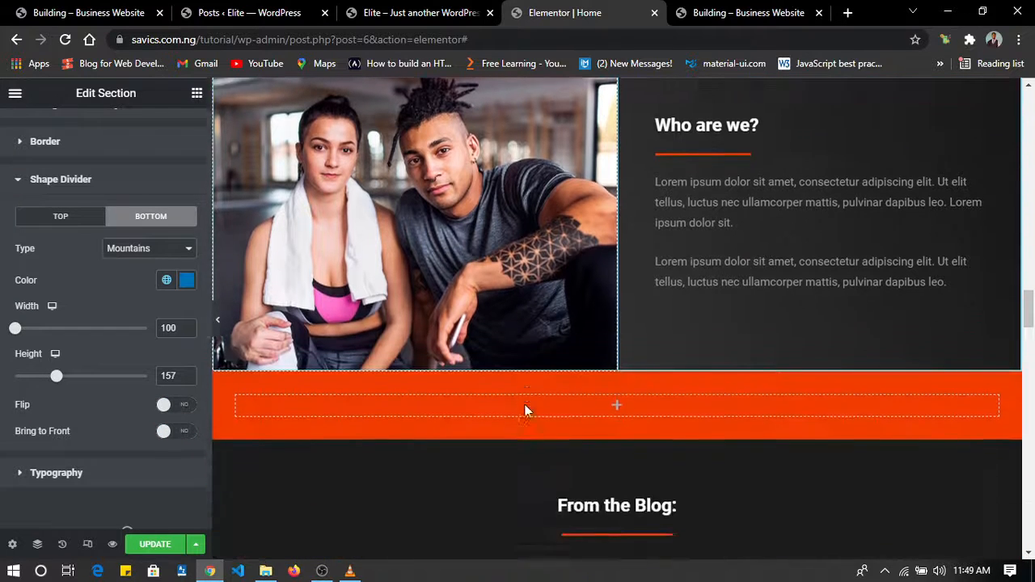
scroll(525, 412, "up", 1)
left_click(149, 248)
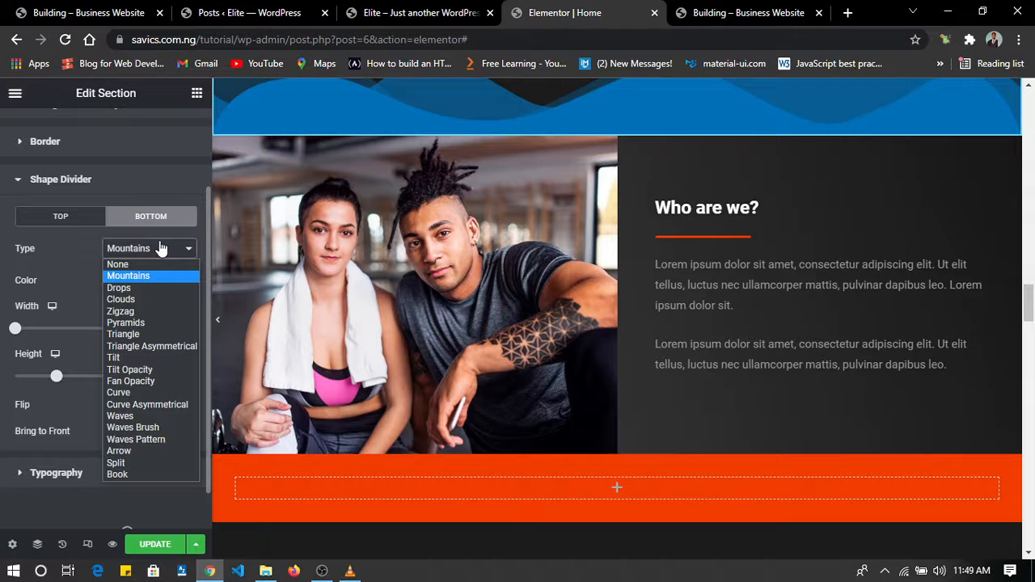
left_click(144, 312)
scroll(518, 309, "up", 2)
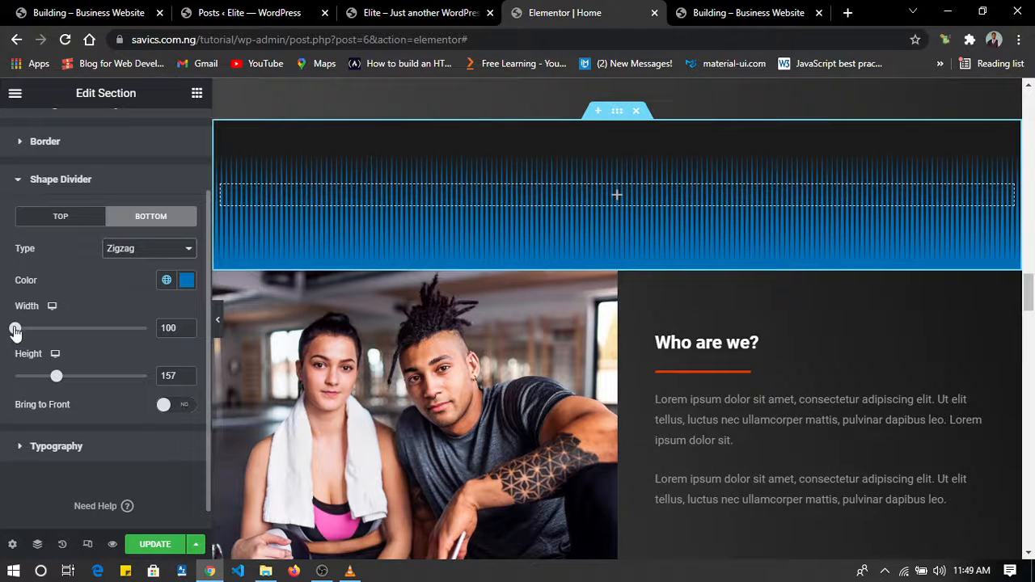
left_click_drag(15, 331, 2, 311)
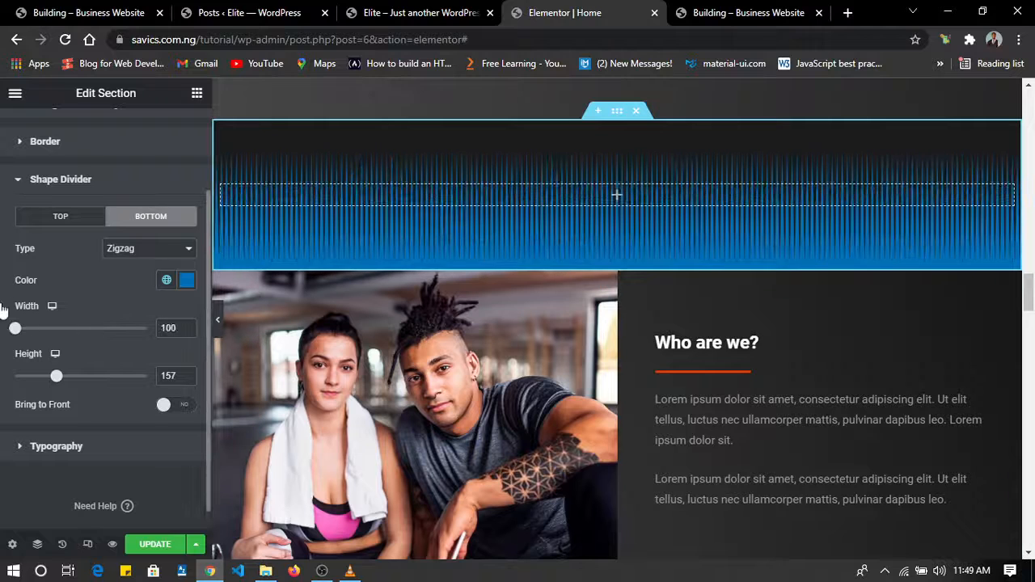
Change the bottom shape divider above "Who are we?" to the Pyramids type with a width of 109 and a height of 65.
left_click_drag(57, 377, 32, 389)
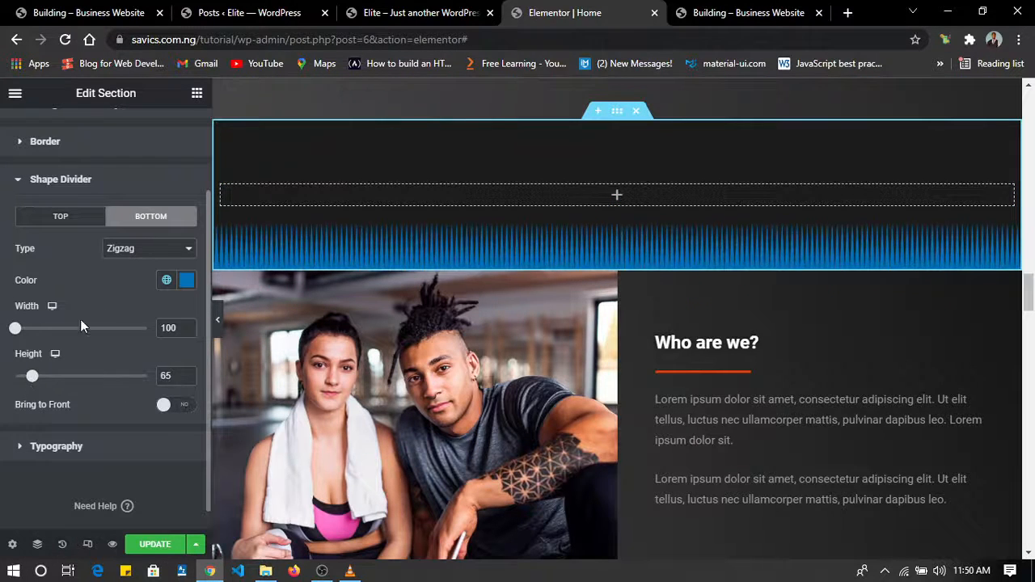
left_click(133, 254)
left_click(138, 318)
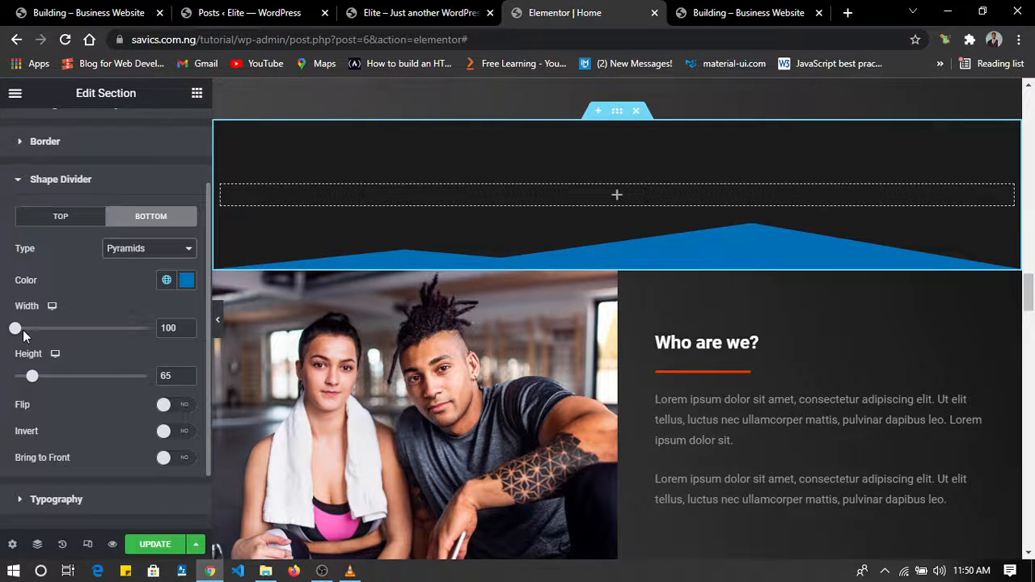
mouse_move(16, 332)
left_mouse_down()
mouse_move(58, 330)
mouse_move(21, 328)
left_mouse_up()
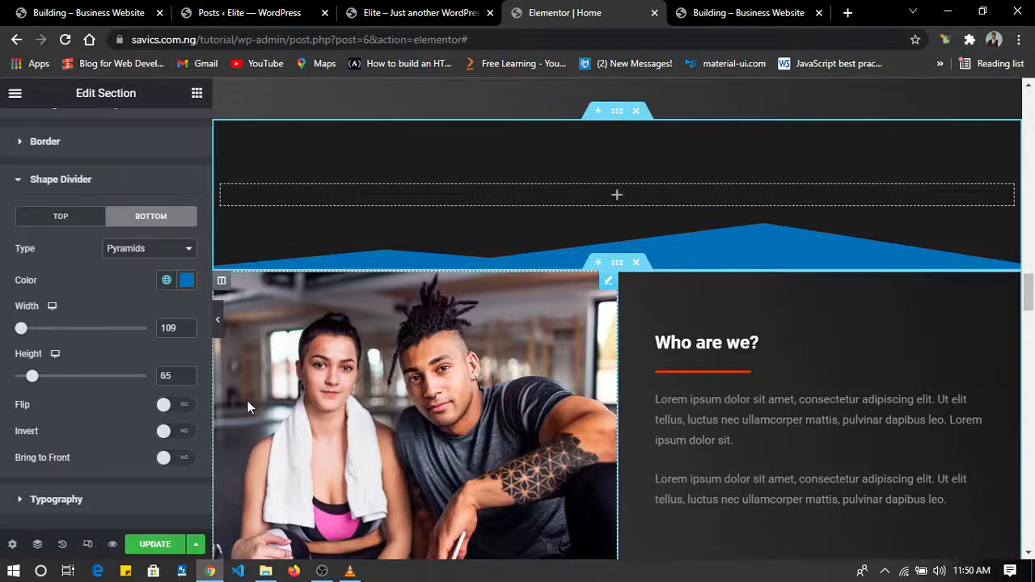
Apply the global Theme Color 1 to the top shape divider of the "Subscribe for discounts, news, and more!" section.
scroll(429, 363, "down", 3)
scroll(429, 364, "down", 1)
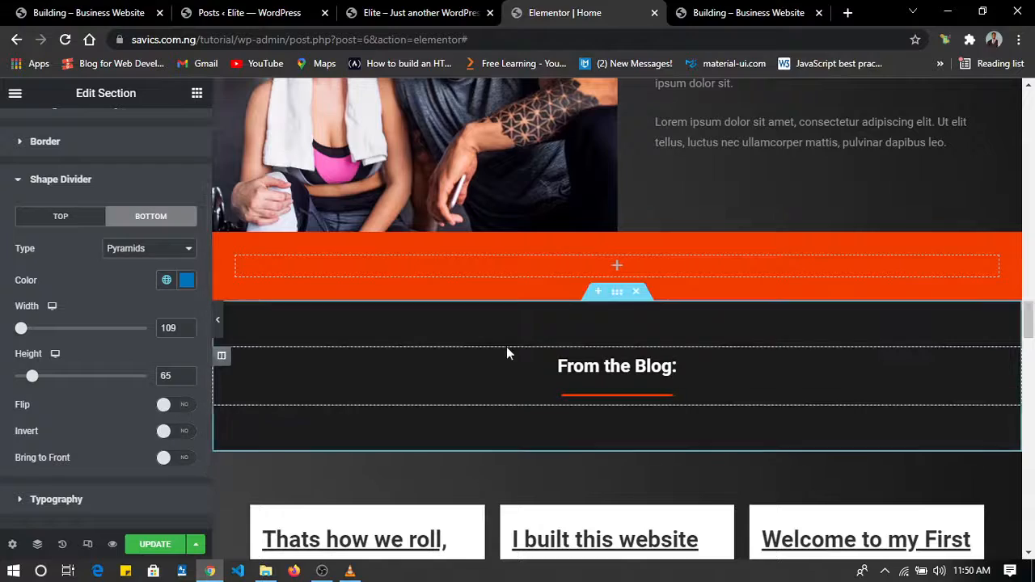
scroll(506, 351, "down", 10)
scroll(507, 346, "up", 5)
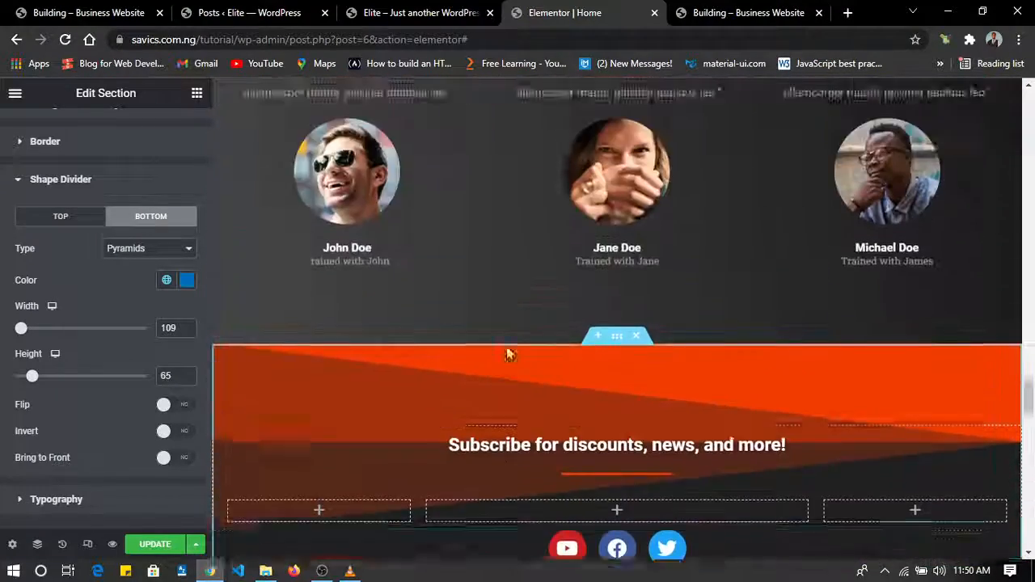
scroll(506, 346, "down", 7)
scroll(506, 346, "up", 2)
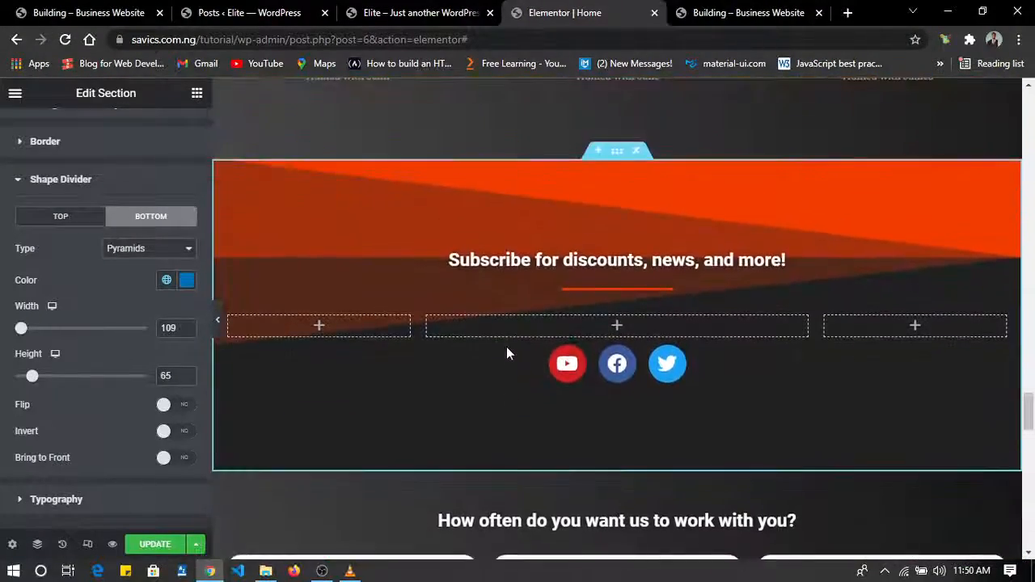
left_click(619, 154)
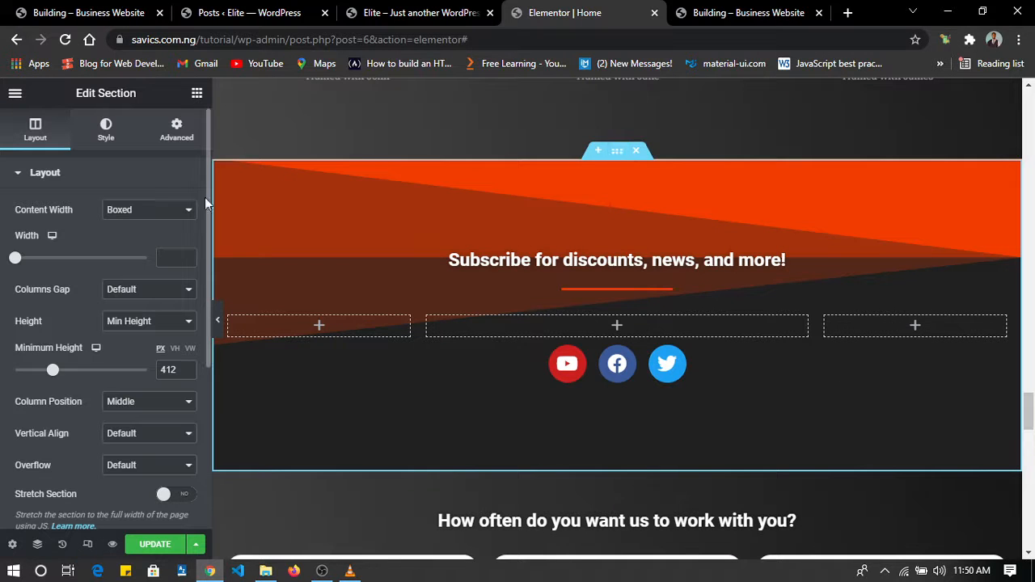
left_click(107, 136)
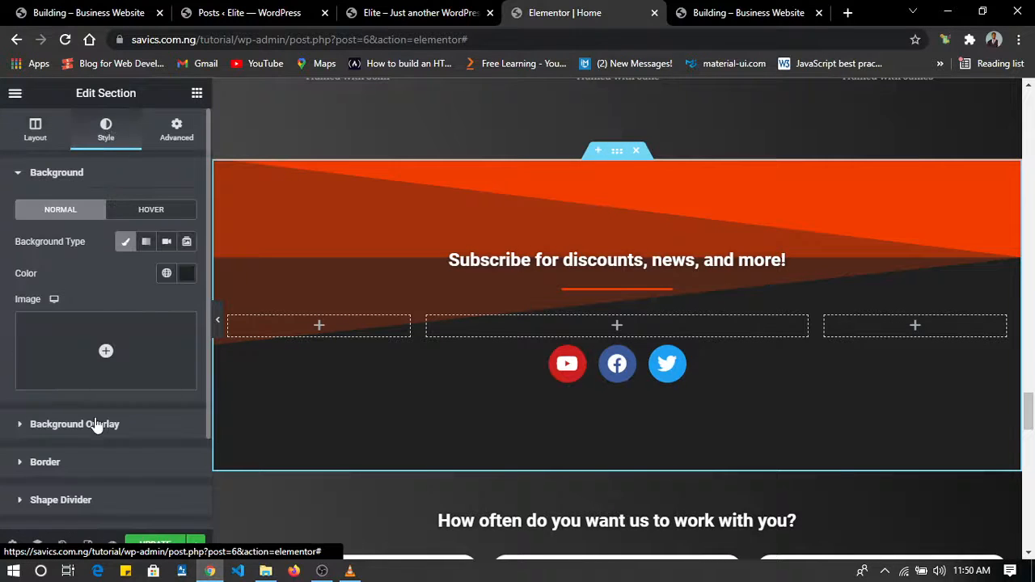
scroll(95, 425, "down", 2)
left_click(88, 386)
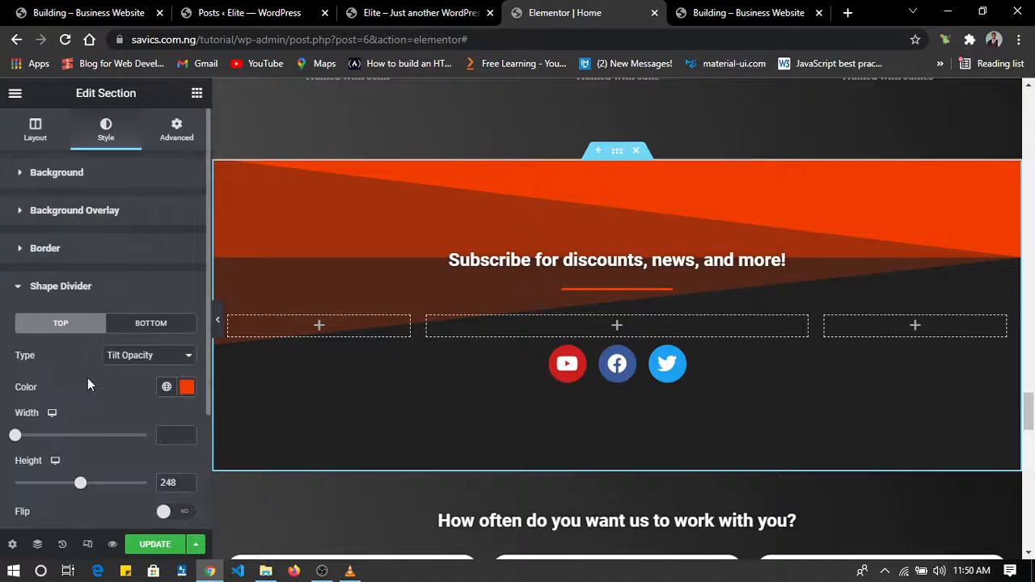
scroll(151, 405, "down", 2)
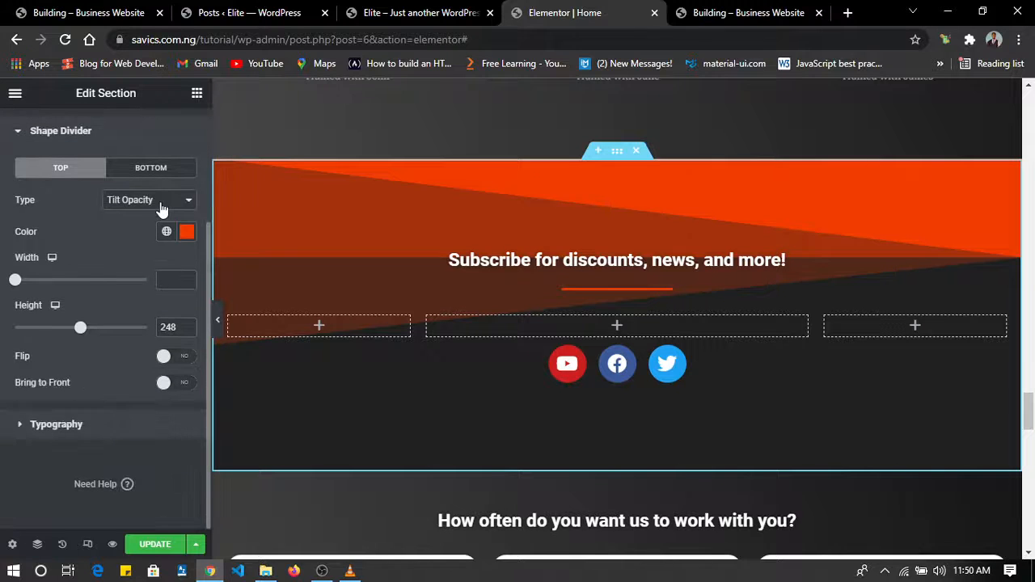
left_click(161, 208)
left_click(162, 202)
left_click(166, 231)
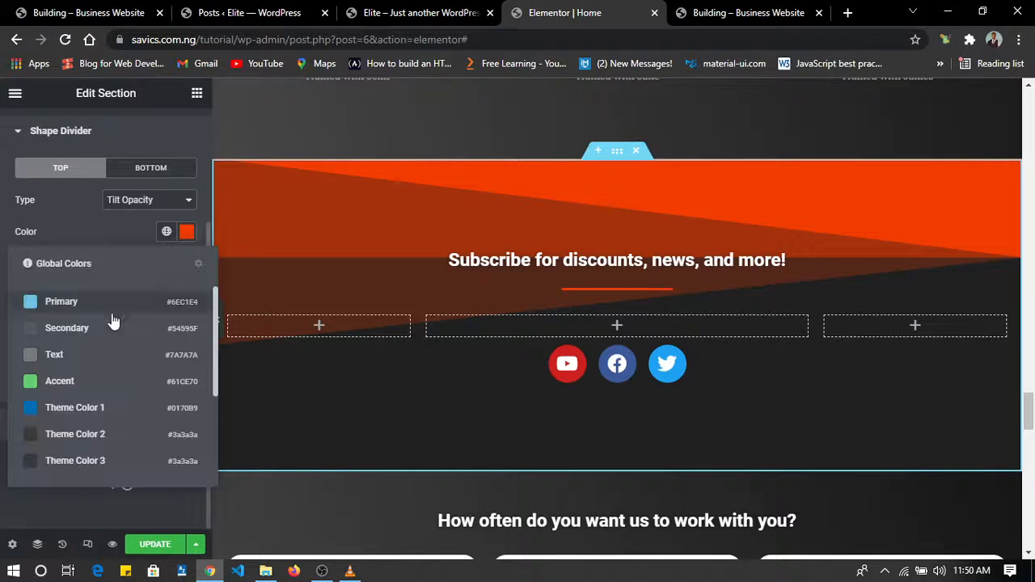
left_click(69, 408)
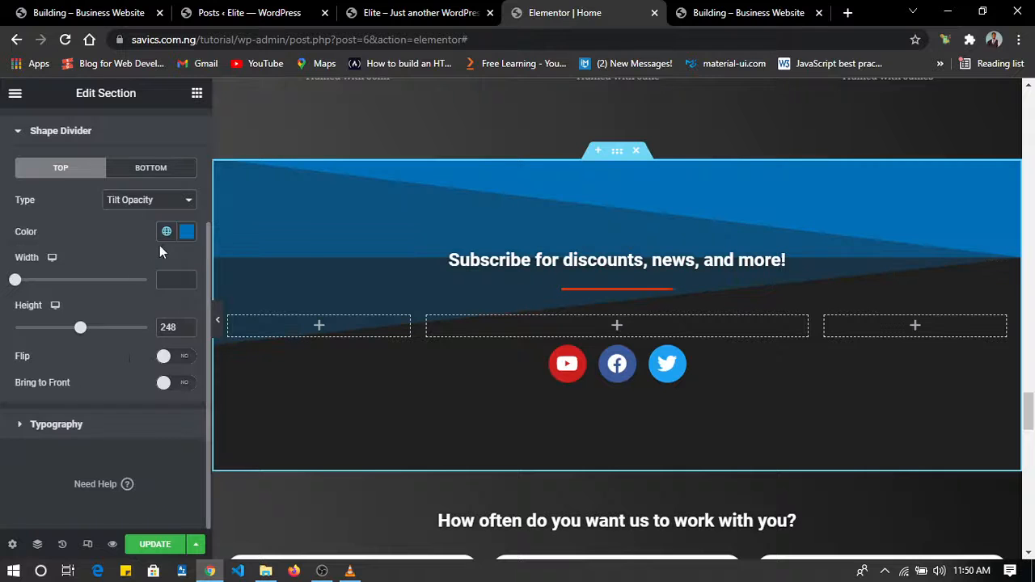
Change the Subscribe section's top shape divider to the Waves Brush type with a width of 100 and a height of 119.
scroll(156, 298, "up", 1)
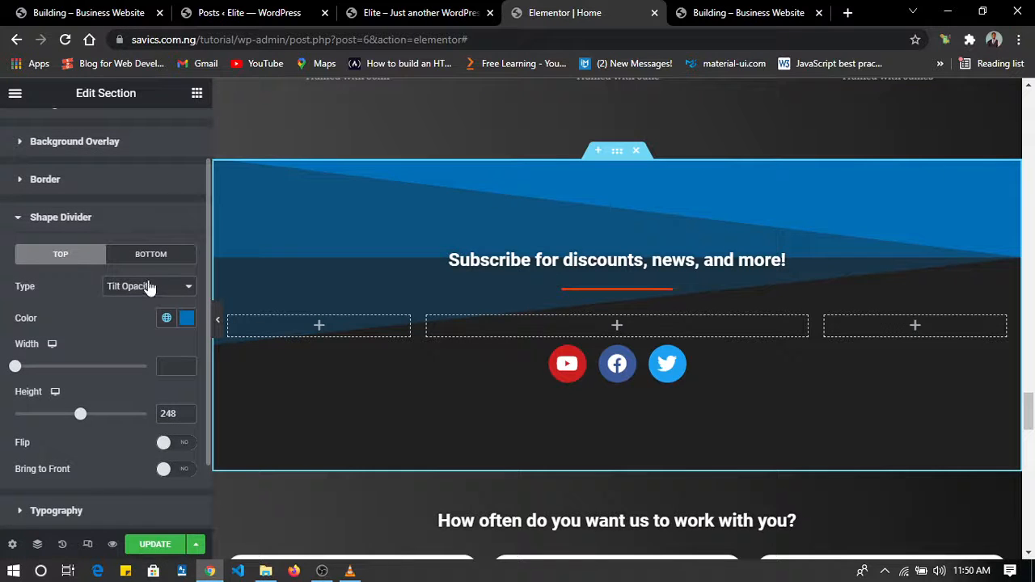
left_click(150, 288)
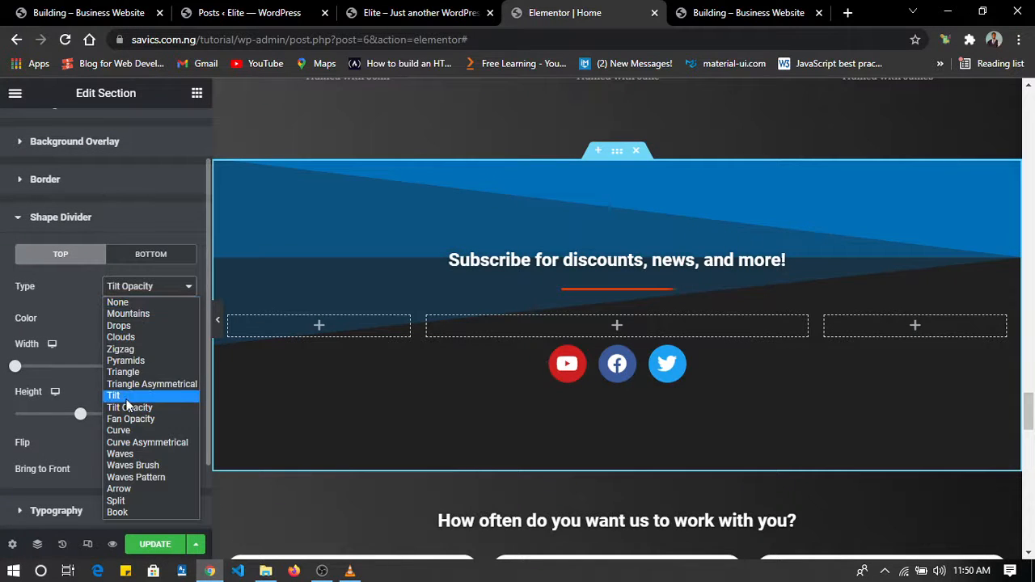
left_click(131, 466)
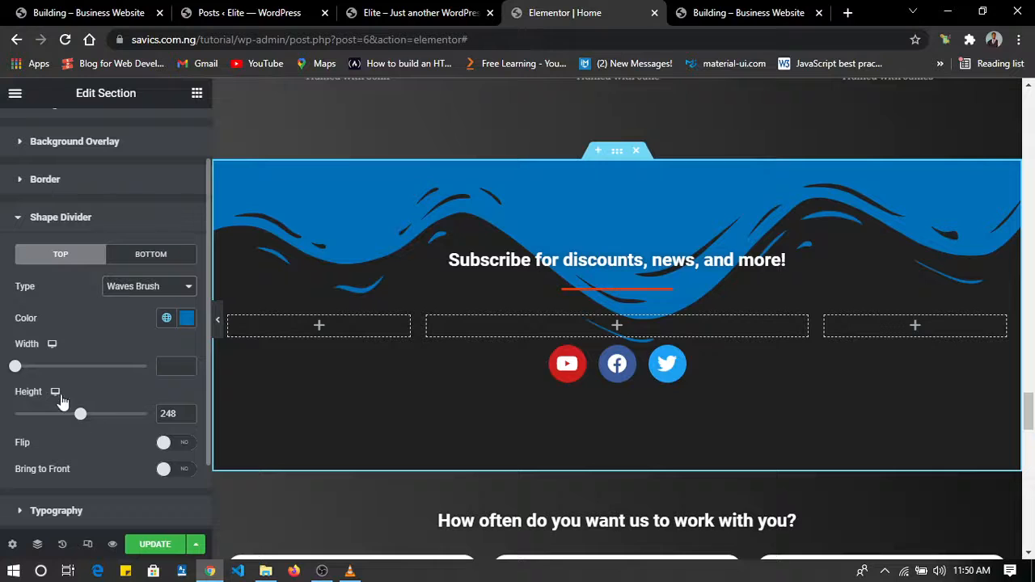
mouse_move(17, 368)
left_mouse_down()
mouse_move(44, 367)
mouse_move(4, 361)
left_mouse_up()
left_click_drag(80, 414, 47, 415)
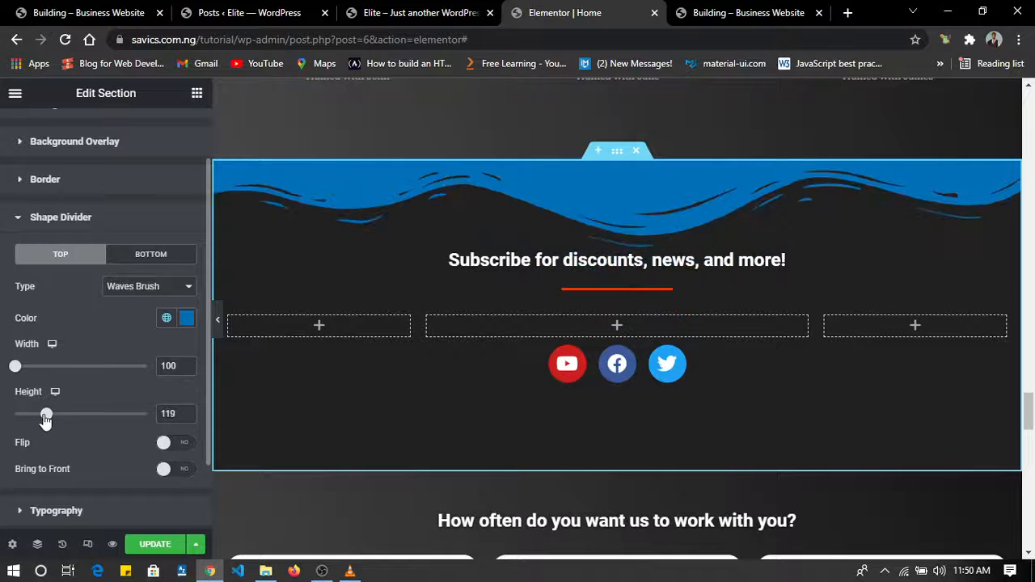
Try the Waves and Waves Pattern types on the Subscribe section's top shape divider.
left_click(127, 293)
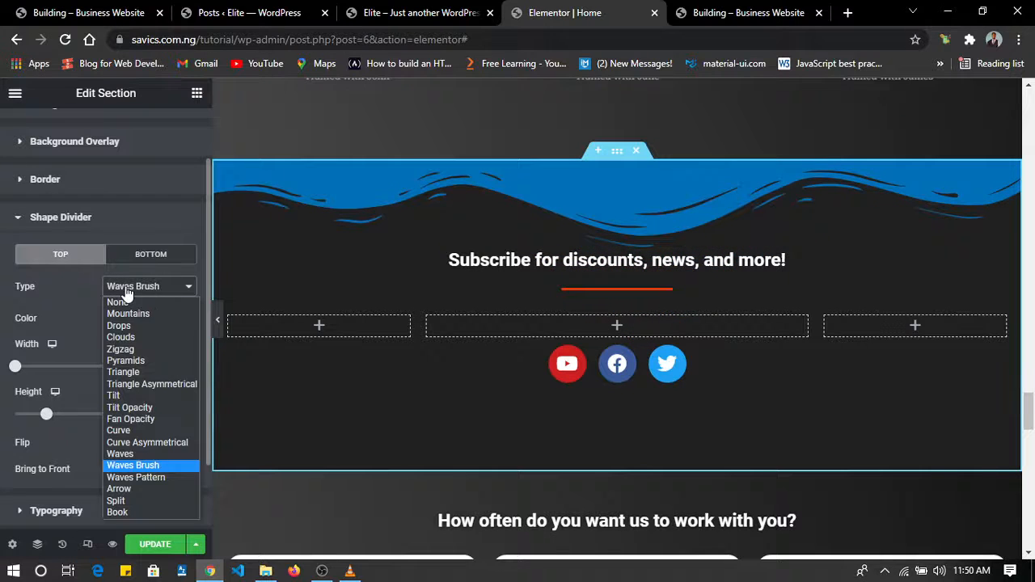
left_click(137, 455)
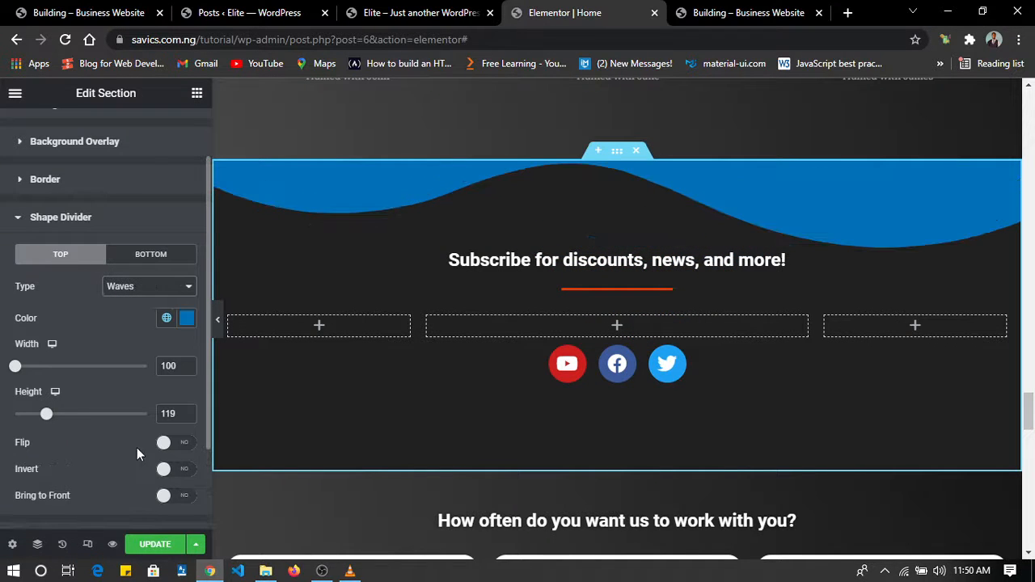
left_click(171, 293)
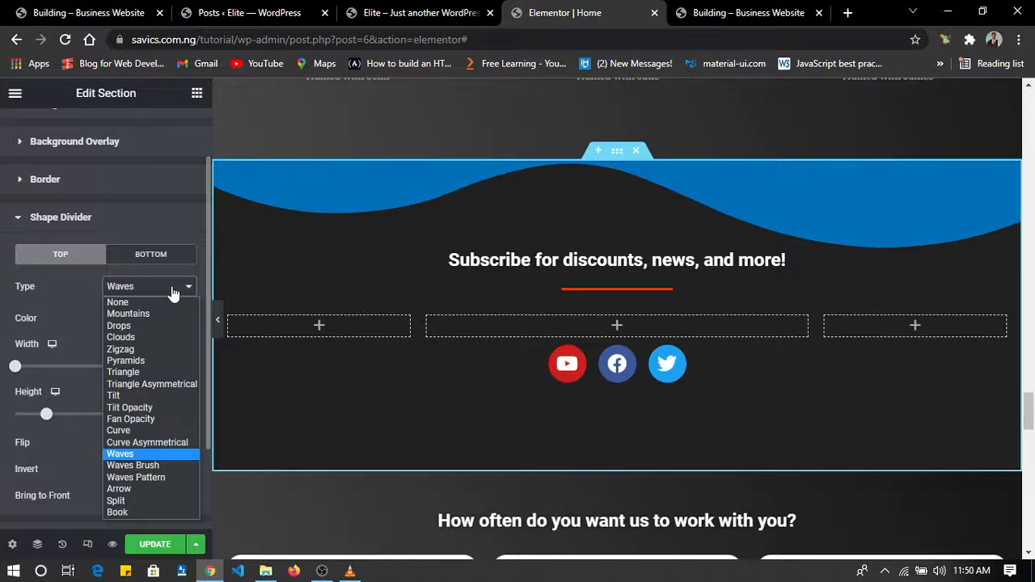
left_click(152, 479)
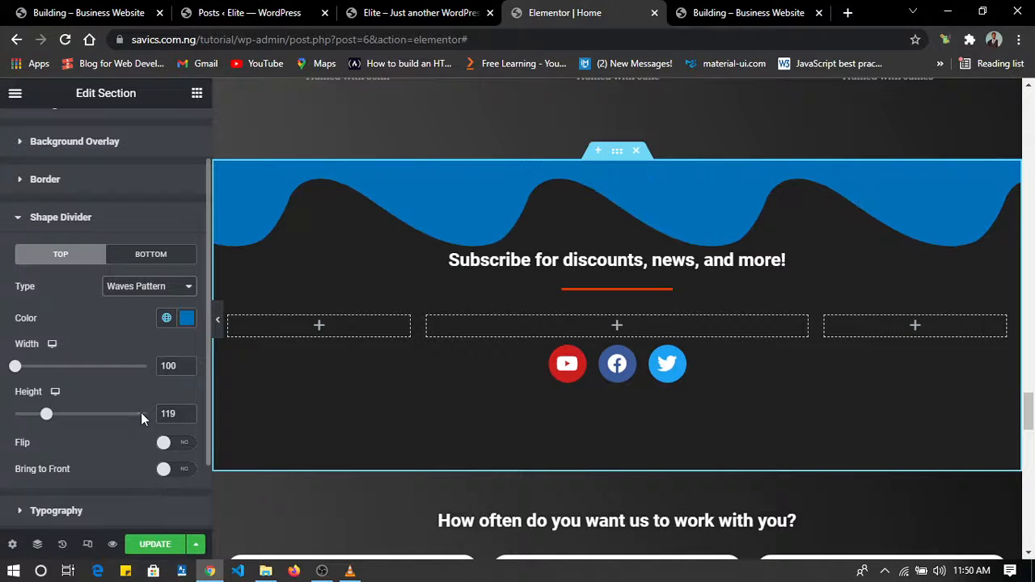
Set the Subscribe section's top shape divider to Waves Brush with a height of 79 and update the page.
left_click(153, 291)
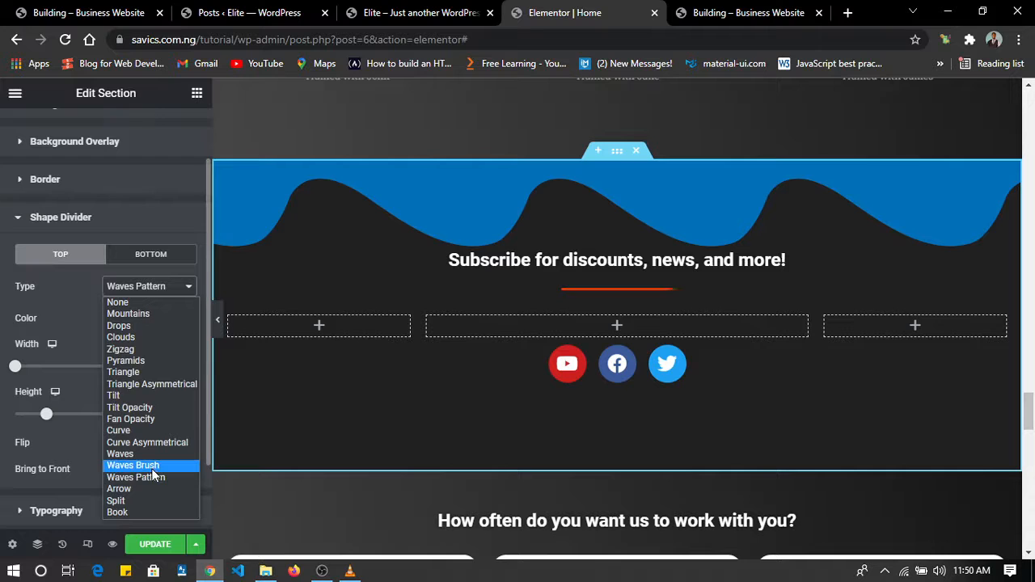
left_click(151, 468)
mouse_move(50, 418)
left_mouse_down()
mouse_move(100, 416)
mouse_move(16, 409)
mouse_move(39, 413)
left_mouse_up()
left_click(152, 545)
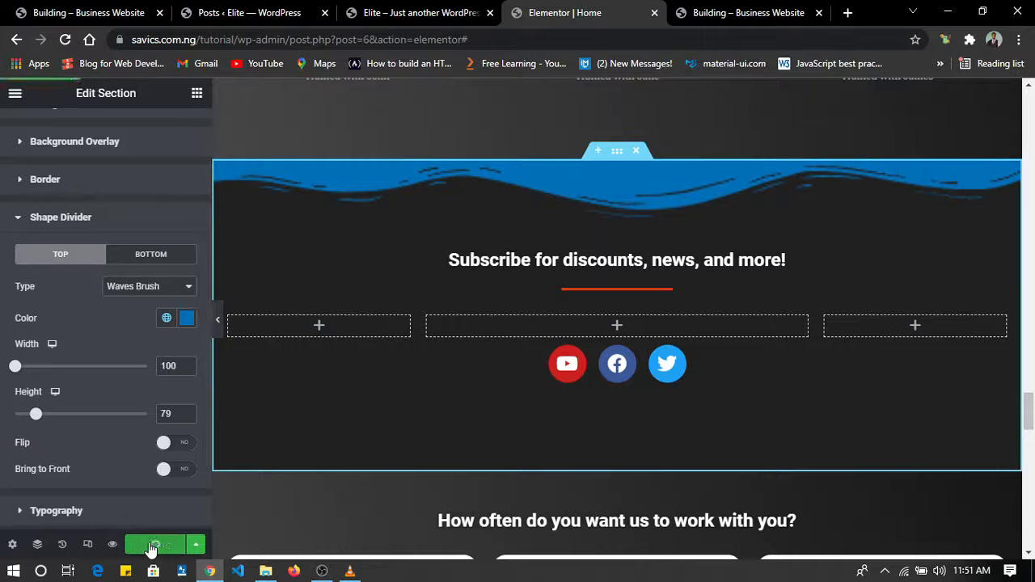
Preview the homepage without the editing panel, from the hero to the contact form, and try shrinking the form's message box.
left_click(219, 322)
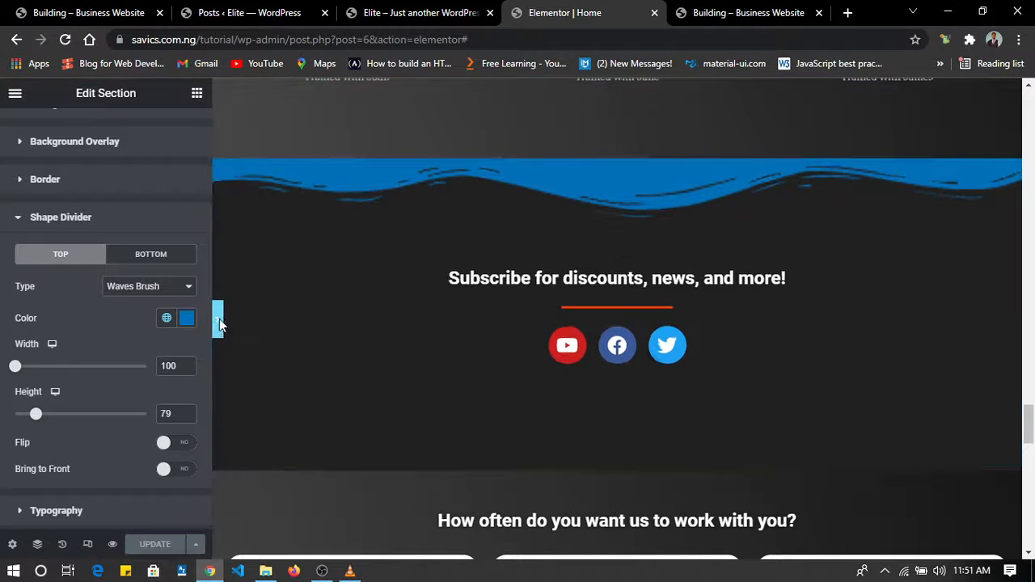
scroll(549, 376, "up", 15)
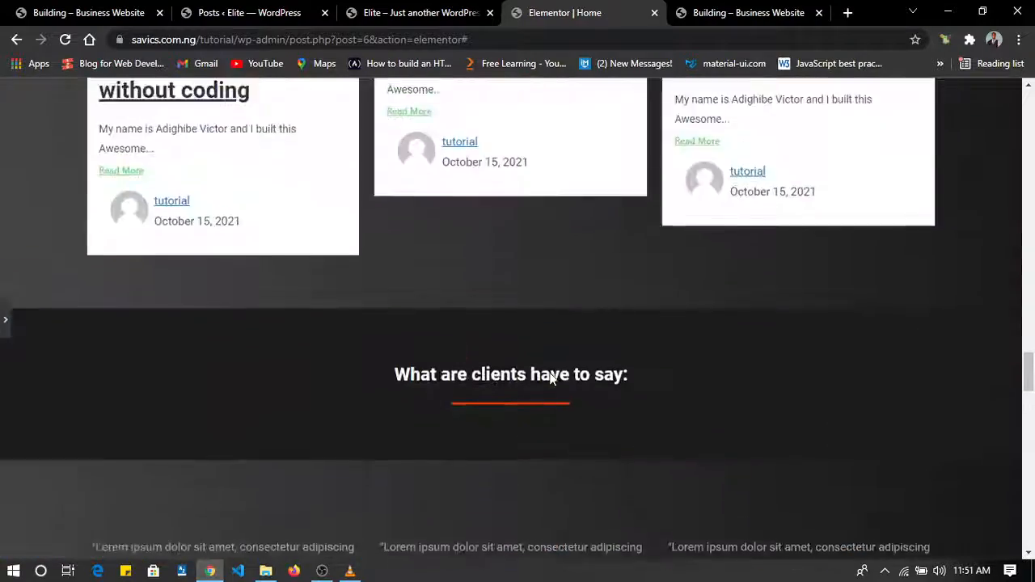
scroll(549, 376, "up", 15)
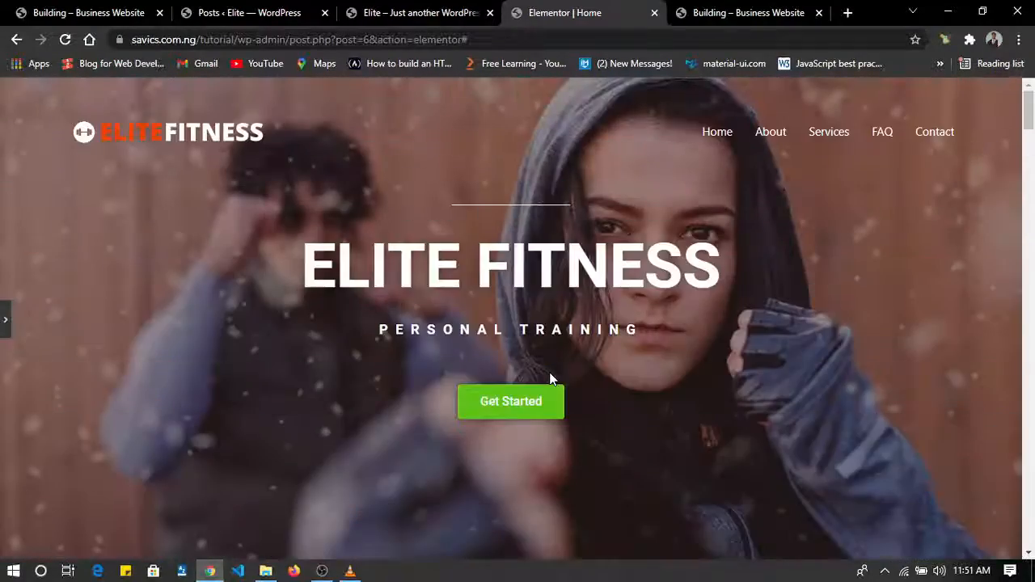
scroll(549, 372, "down", 20)
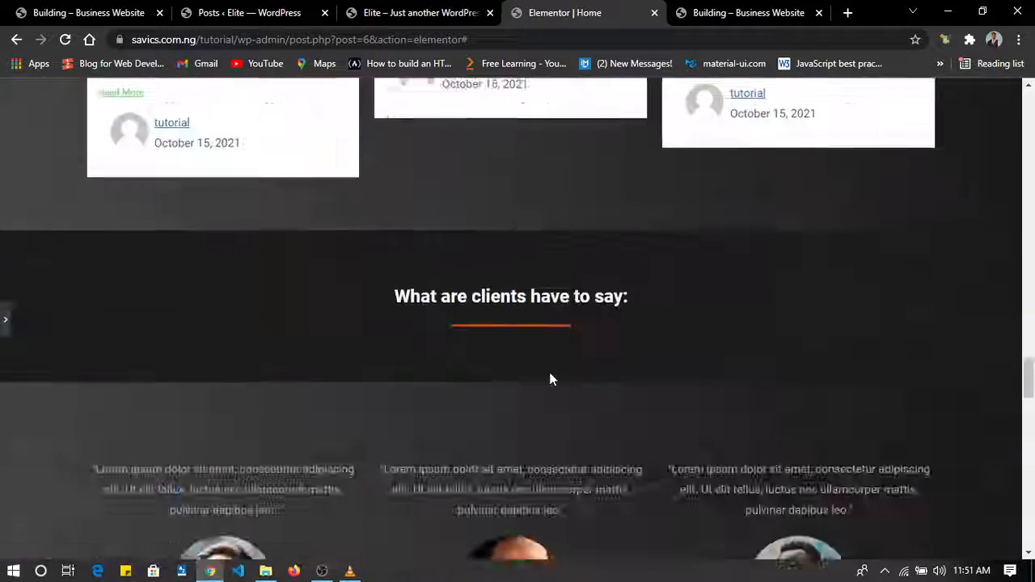
scroll(549, 372, "down", 4)
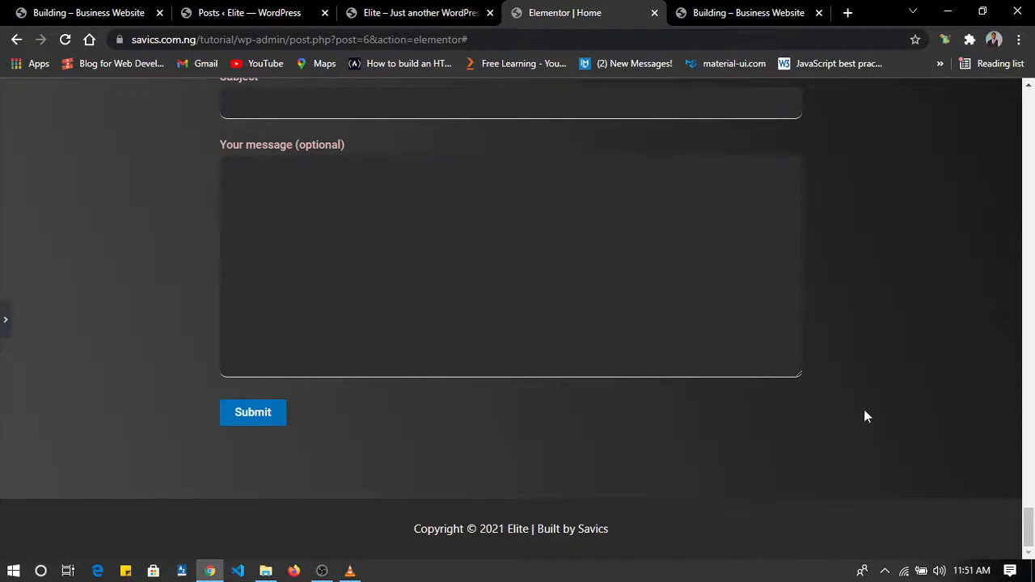
left_click_drag(804, 379, 803, 325)
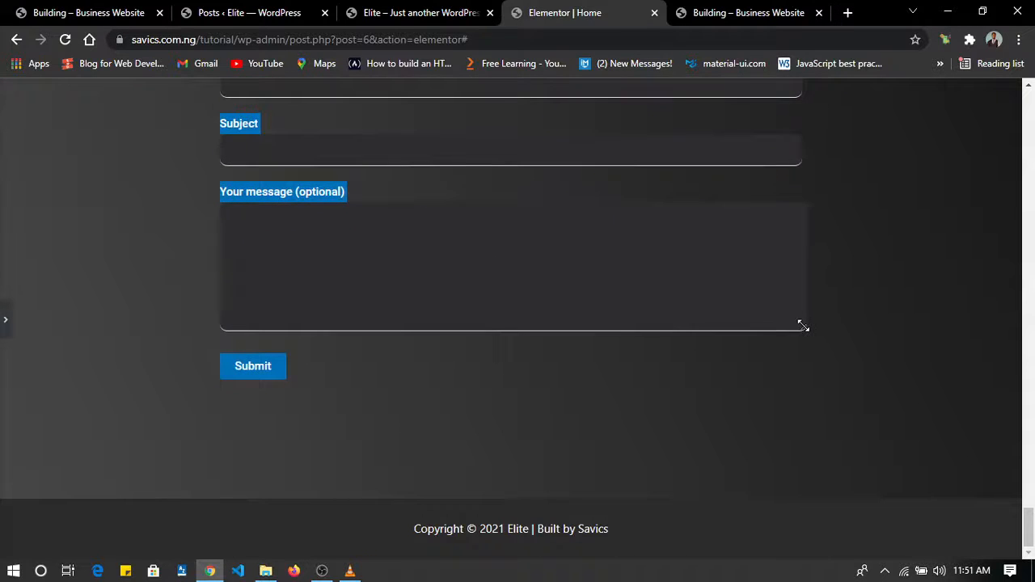
scroll(802, 325, "up", 15)
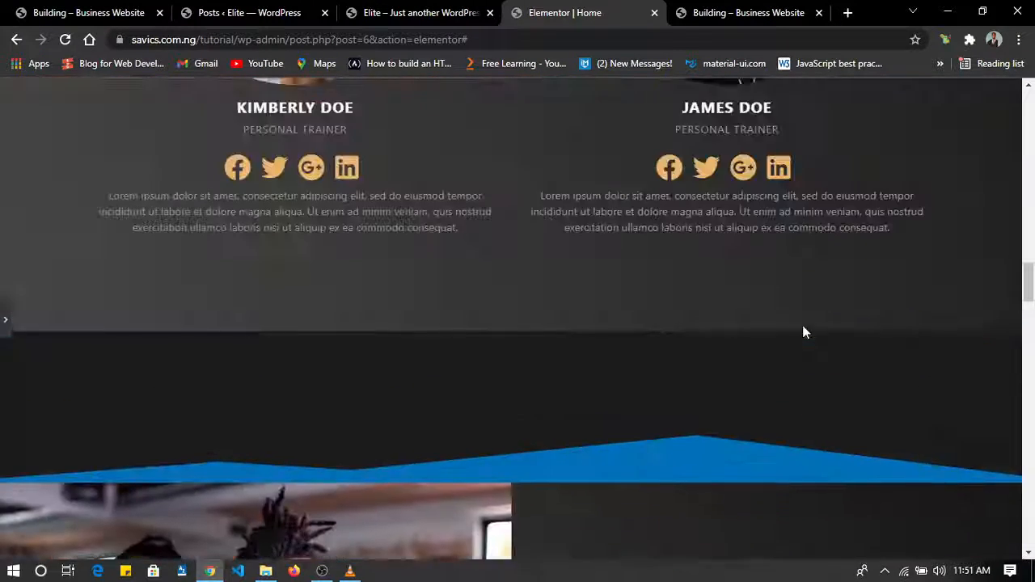
scroll(803, 327, "up", 15)
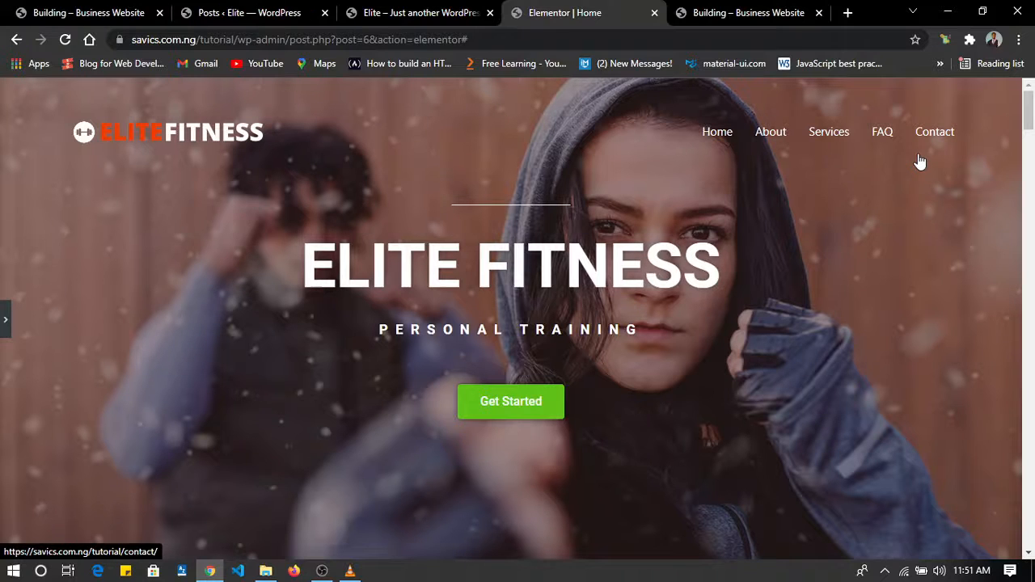
scroll(683, 279, "down", 15)
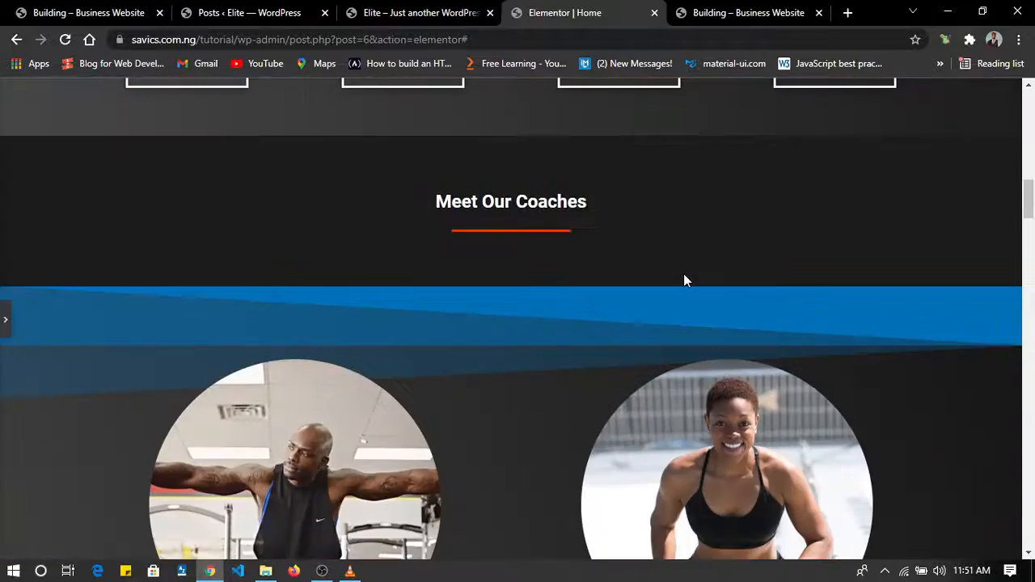
scroll(683, 279, "up", 15)
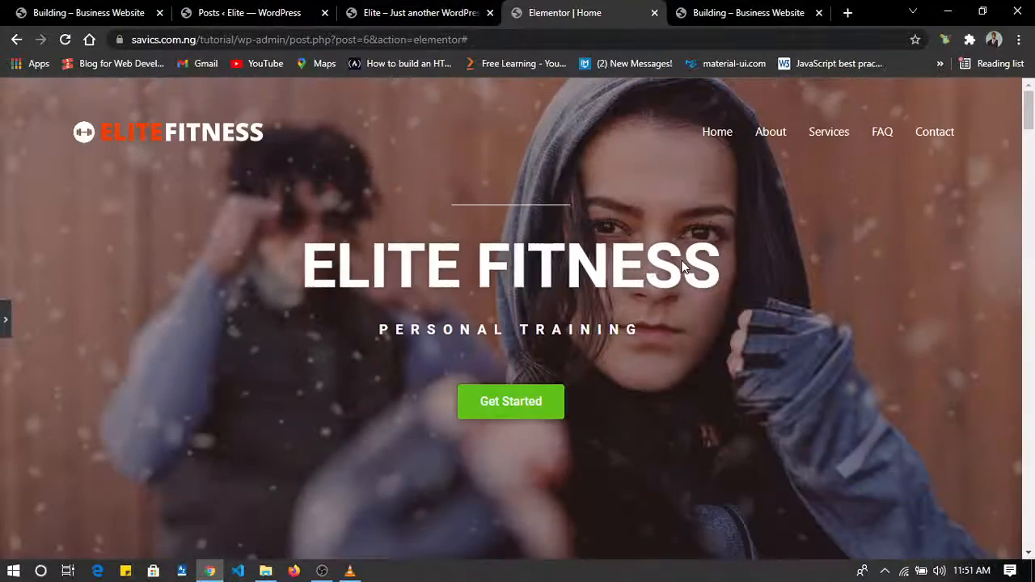
scroll(684, 267, "down", 2)
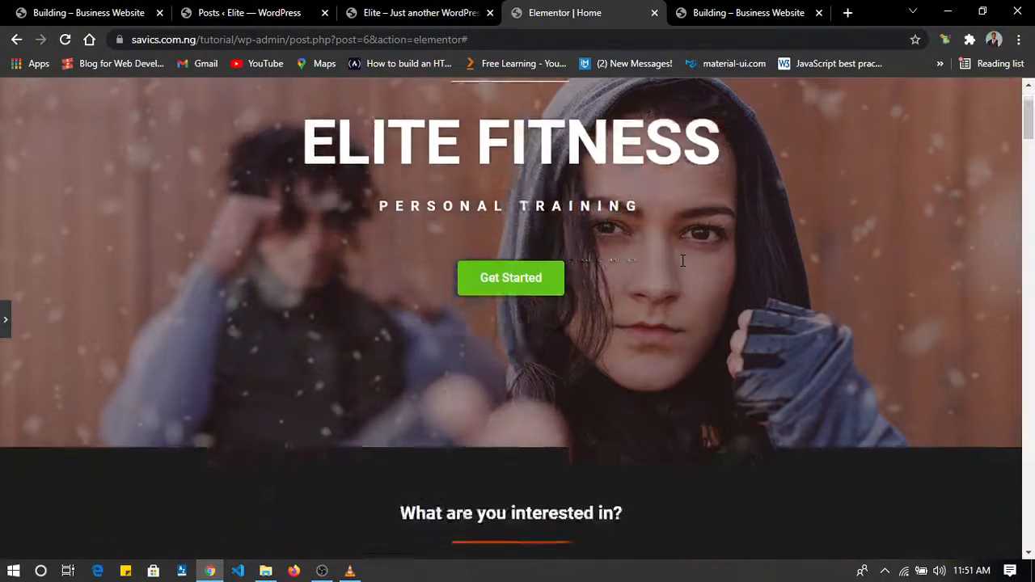
scroll(683, 267, "up", 2)
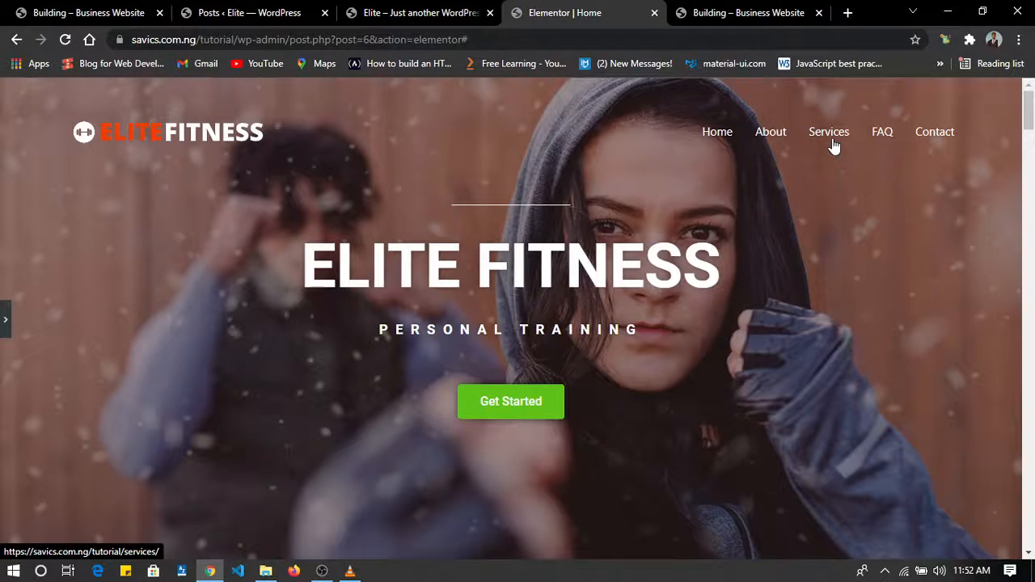
Open the Ufedo online store at ufedo.povertymustdie.africa in a new tab.
left_click(848, 12)
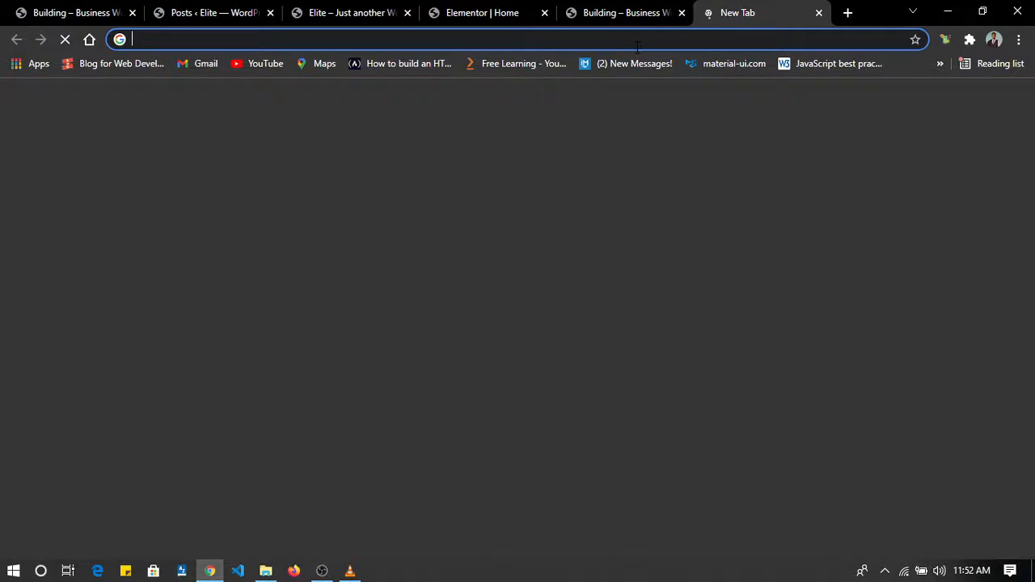
type("ufe")
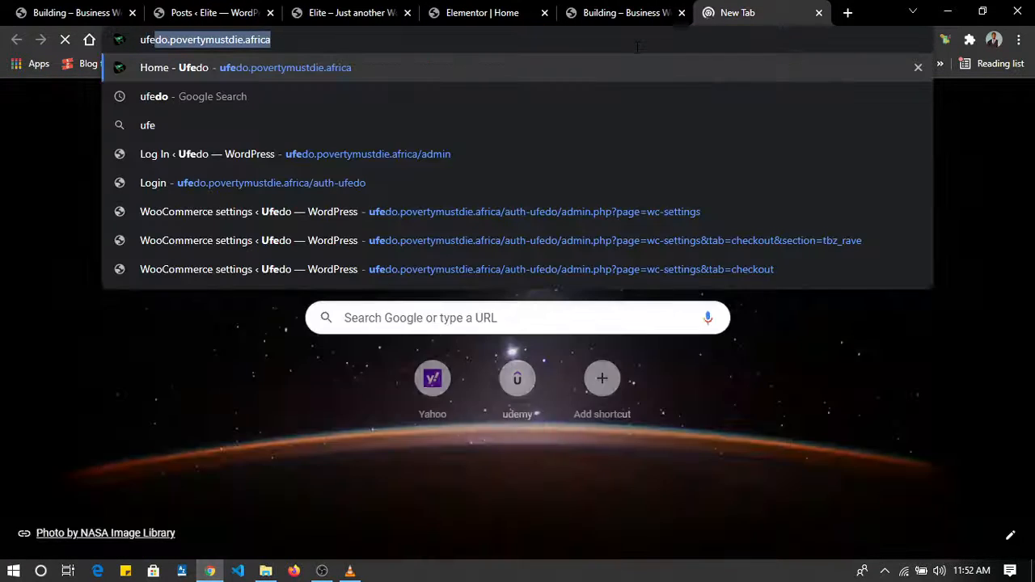
key("Return")
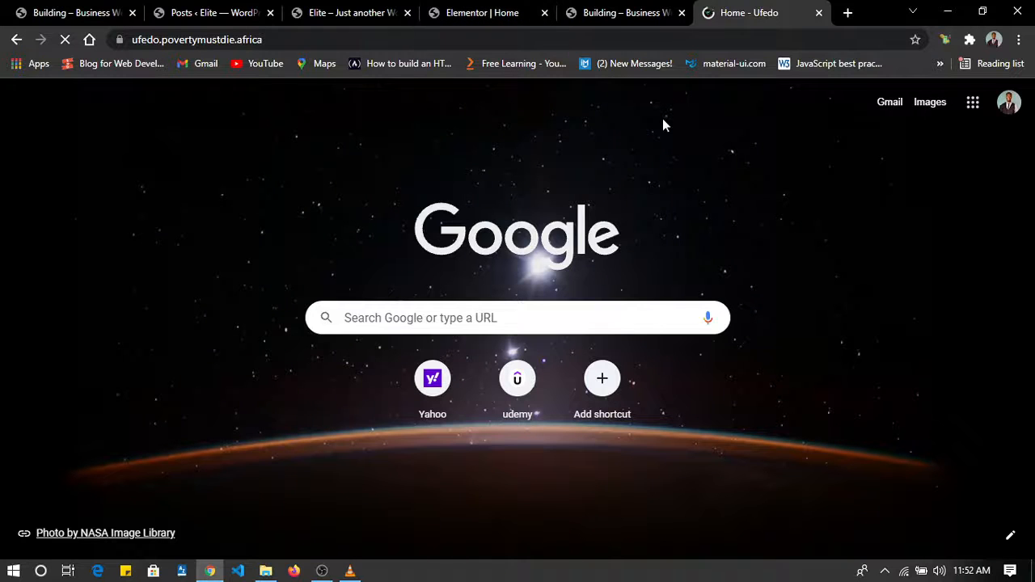
Return to the Elite Fitness homepage preview and look over its sections from the hero to the Subscribe section.
left_click(483, 13)
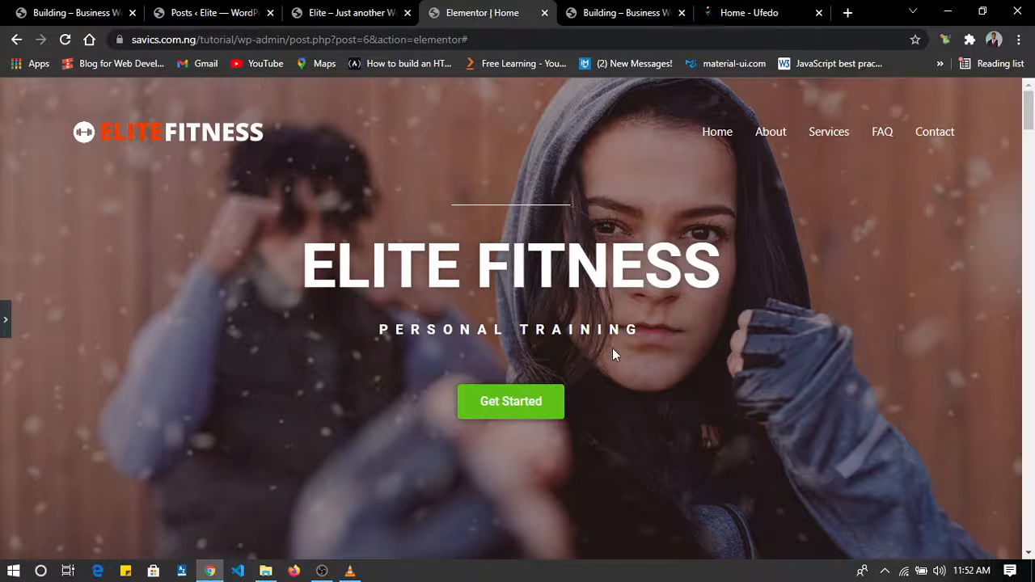
scroll(613, 349, "down", 20)
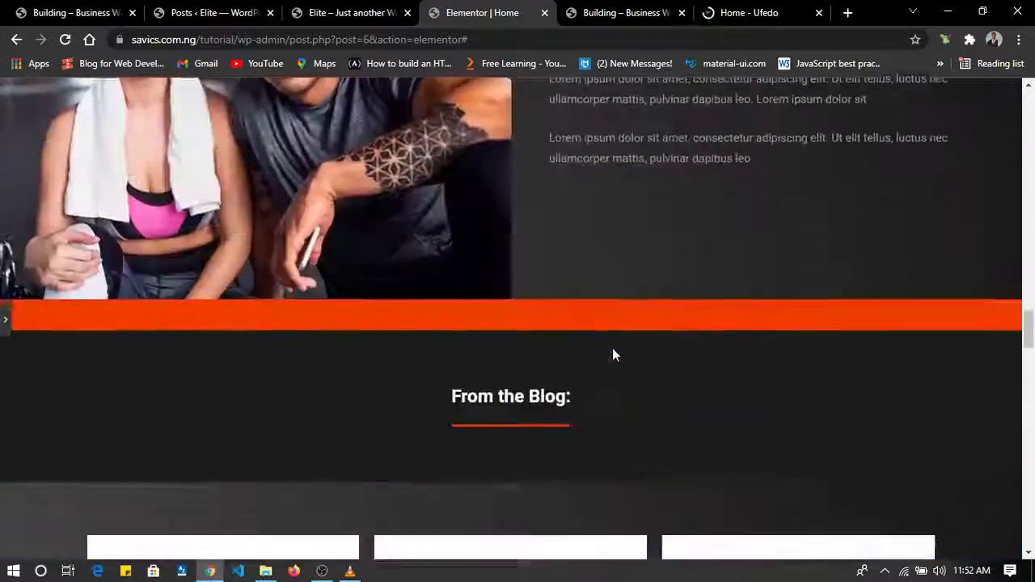
scroll(613, 354, "down", 15)
scroll(613, 354, "up", 6)
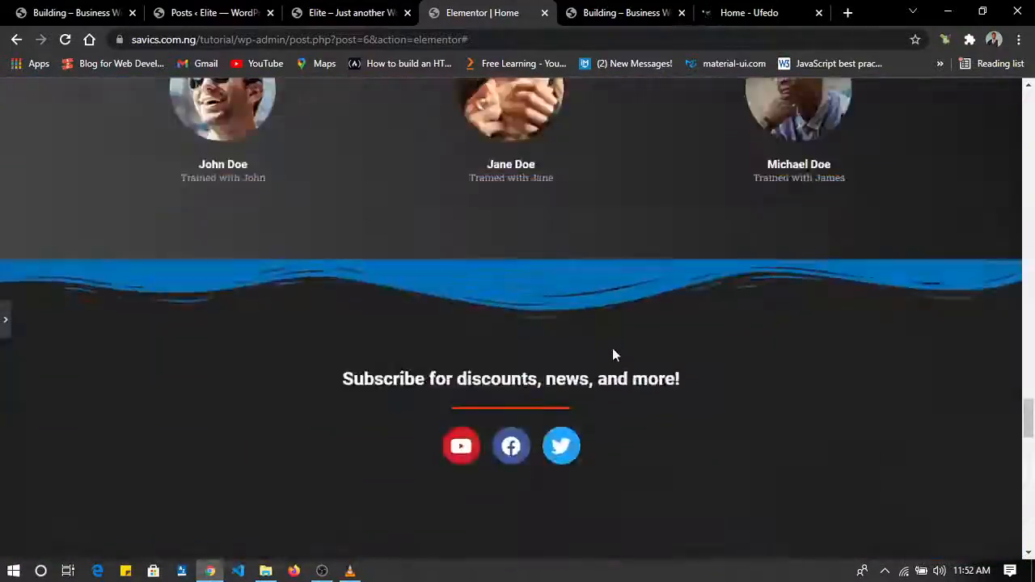
scroll(612, 355, "up", 15)
scroll(612, 354, "down", 4)
Examine the Ufedo store as an e-commerce example, from its banners and shopping cart to the product lists near the footer.
left_click(722, 13)
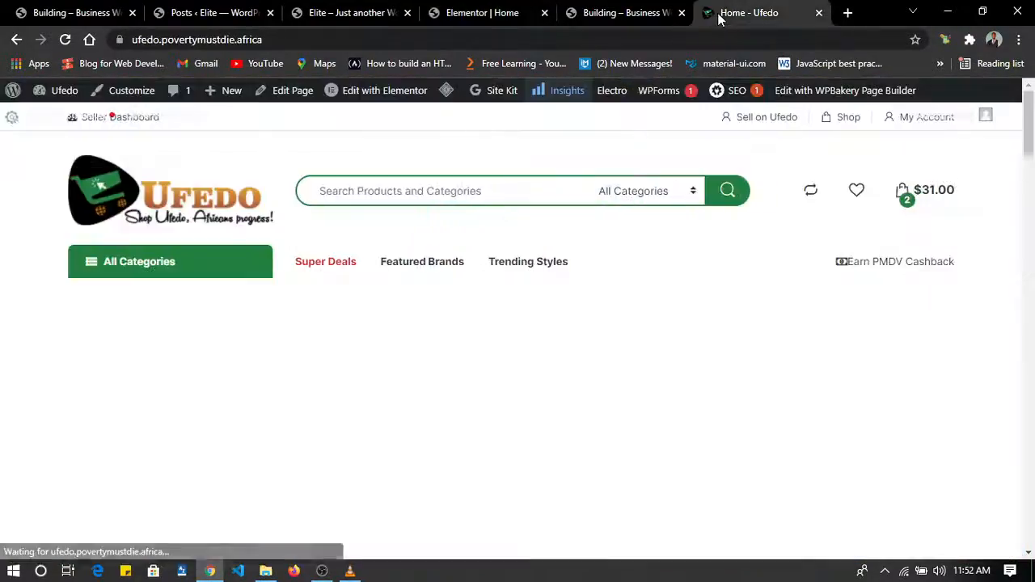
scroll(550, 379, "down", 3)
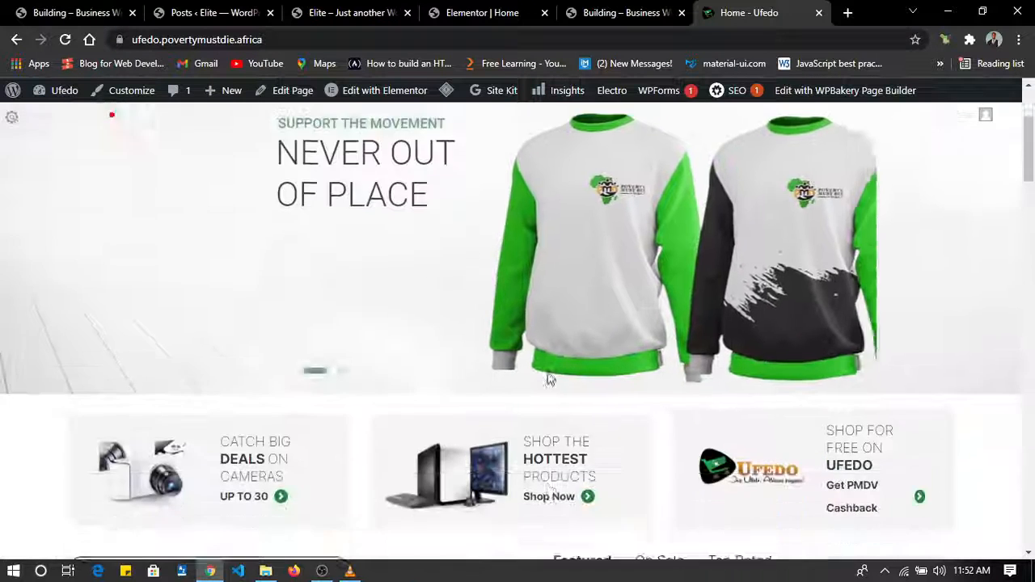
scroll(547, 379, "down", 2)
scroll(548, 379, "up", 5)
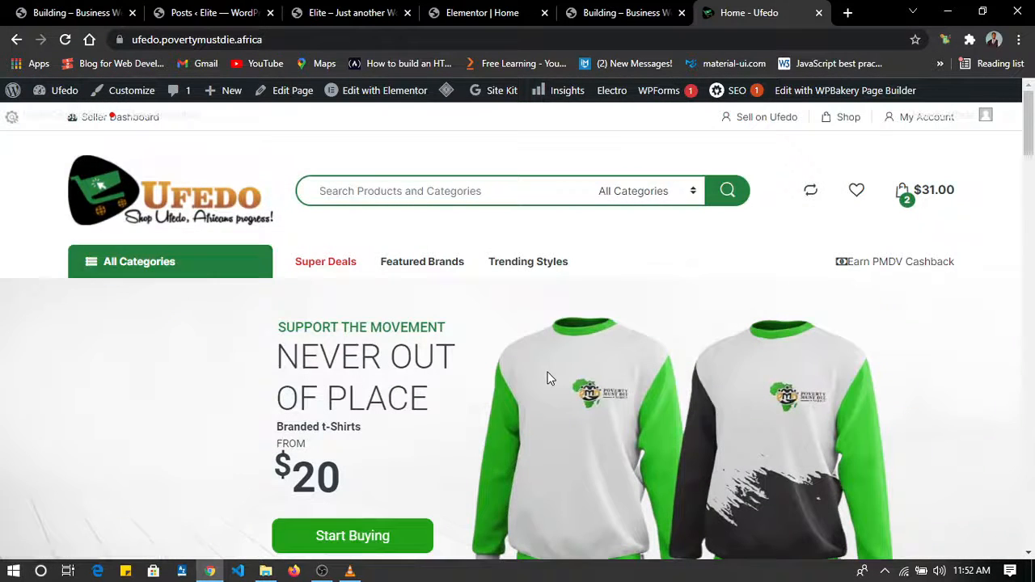
left_click(930, 192)
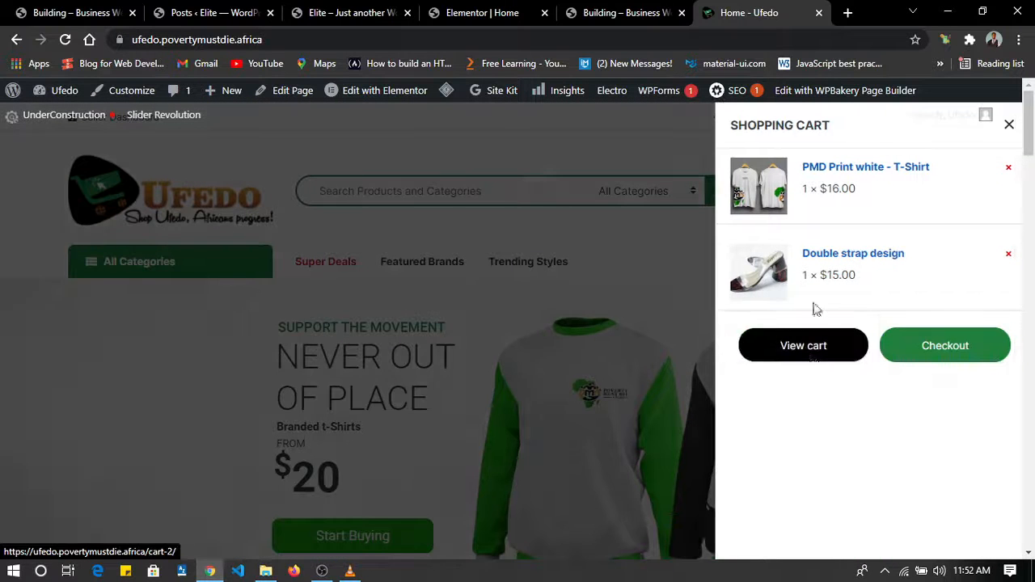
left_click(621, 260)
scroll(621, 260, "down", 10)
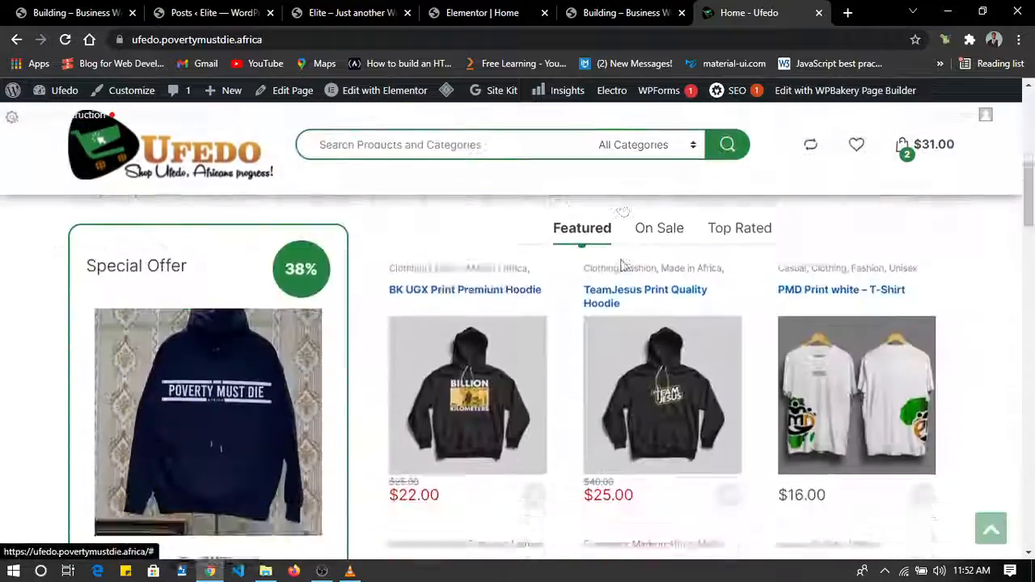
scroll(622, 266, "down", 15)
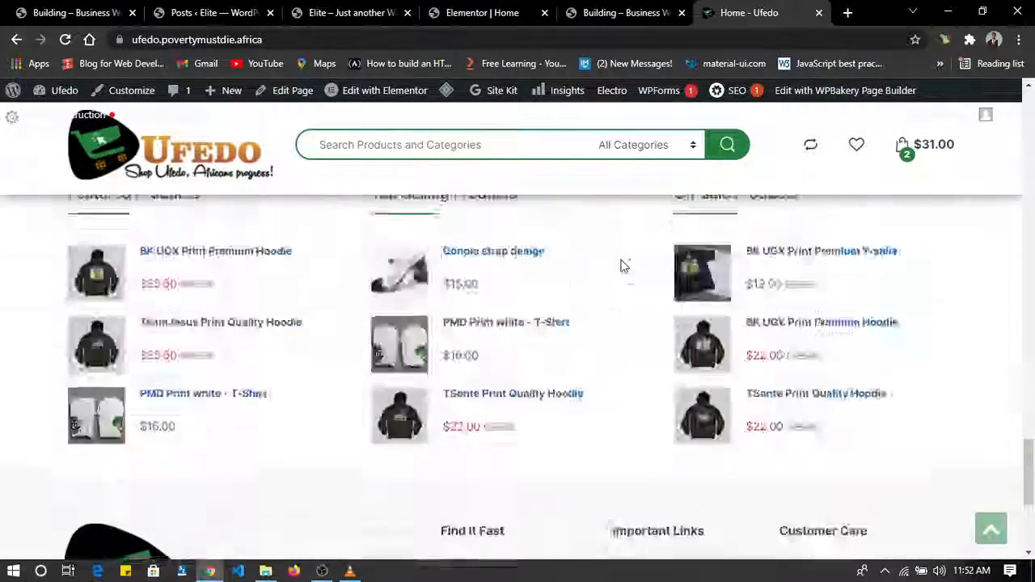
scroll(623, 267, "up", 13)
scroll(623, 267, "up", 10)
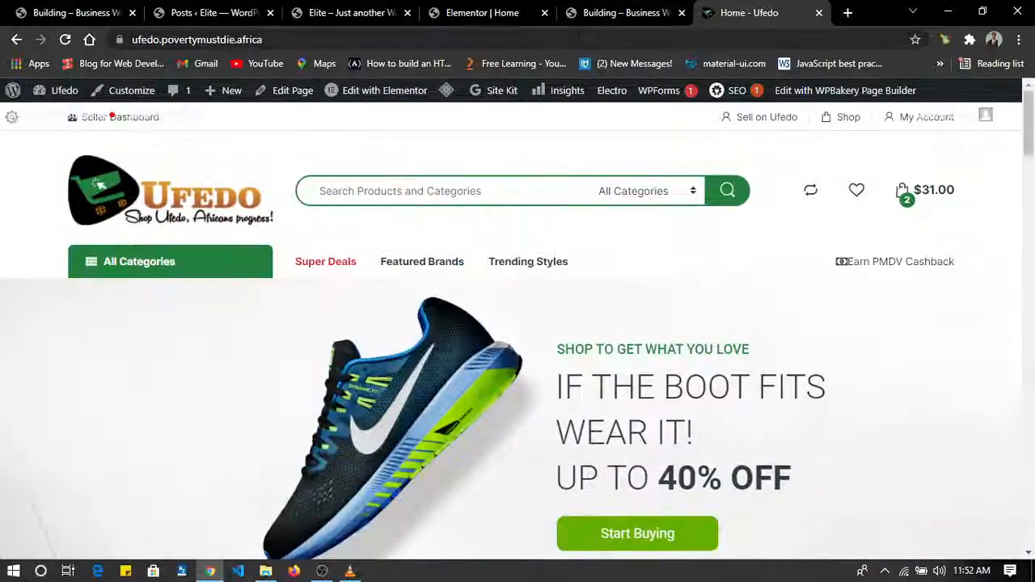
Load lindaikejisblog.com in place of the Ufedo store.
left_click(576, 39)
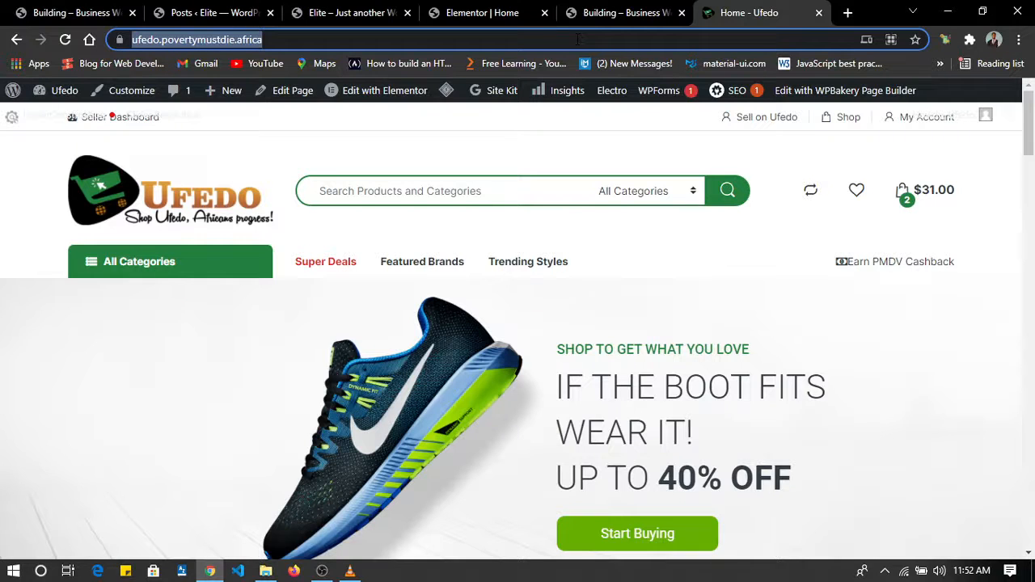
type("lind")
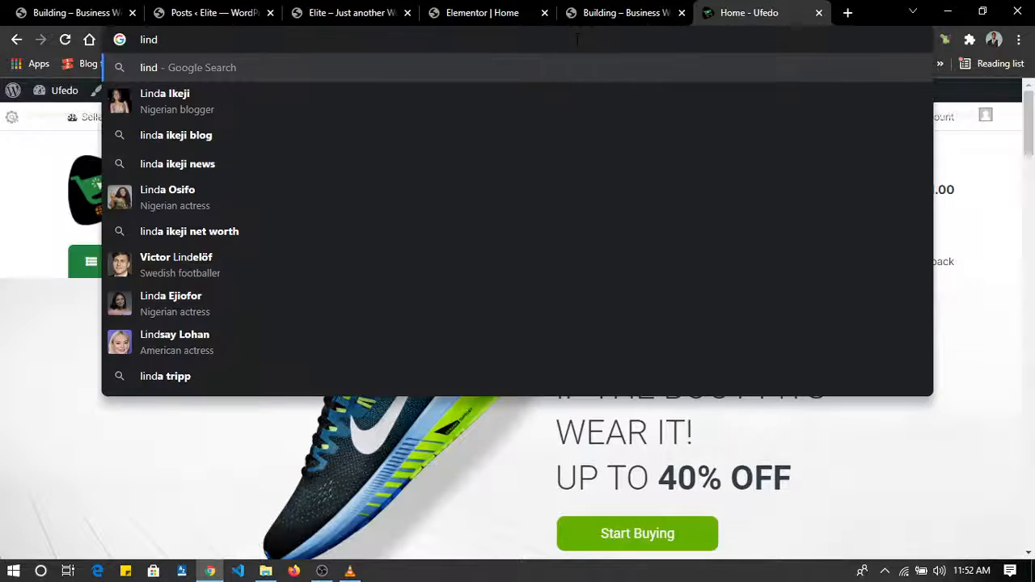
type("aikejisblog")
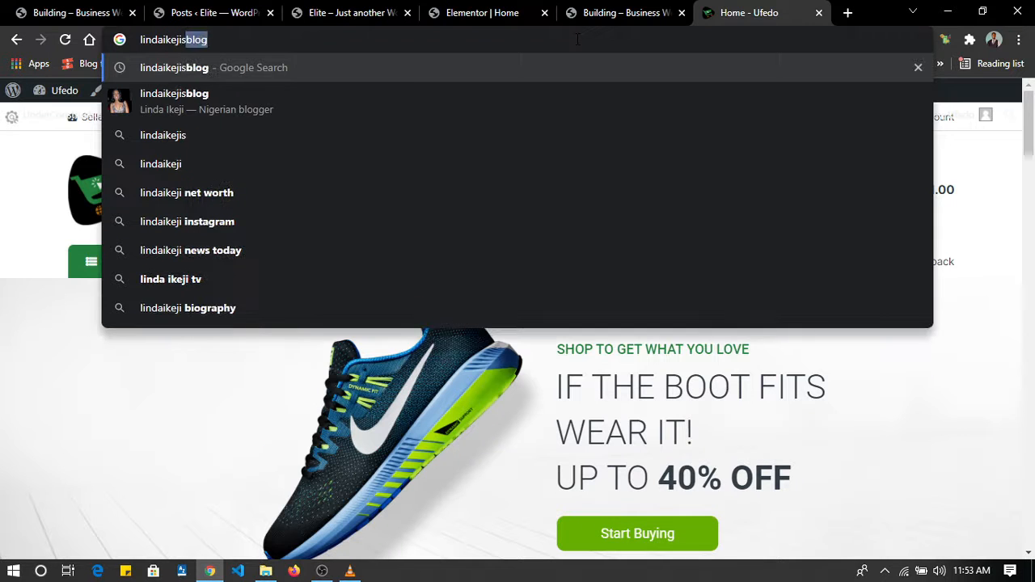
type(".com")
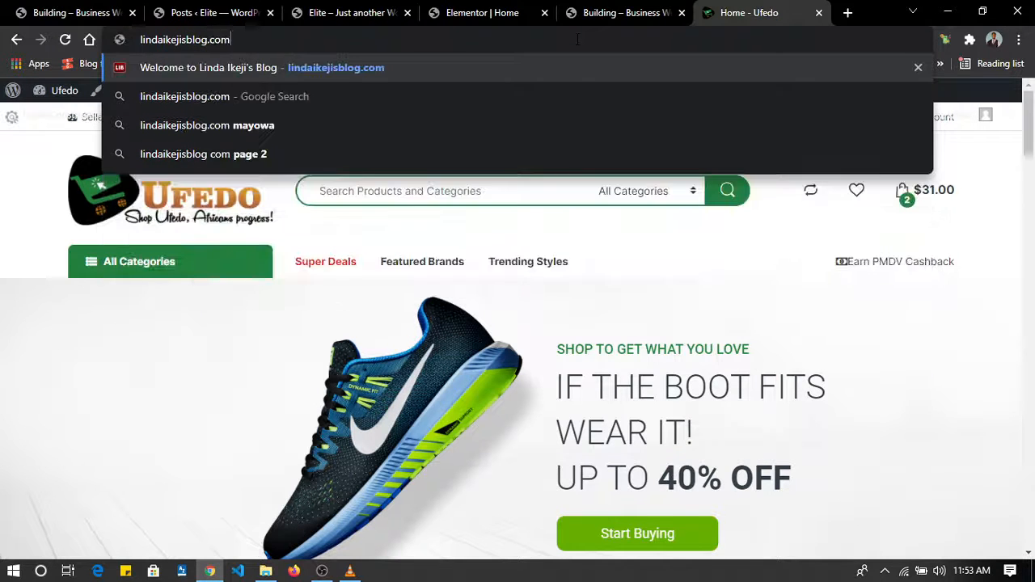
key("Return")
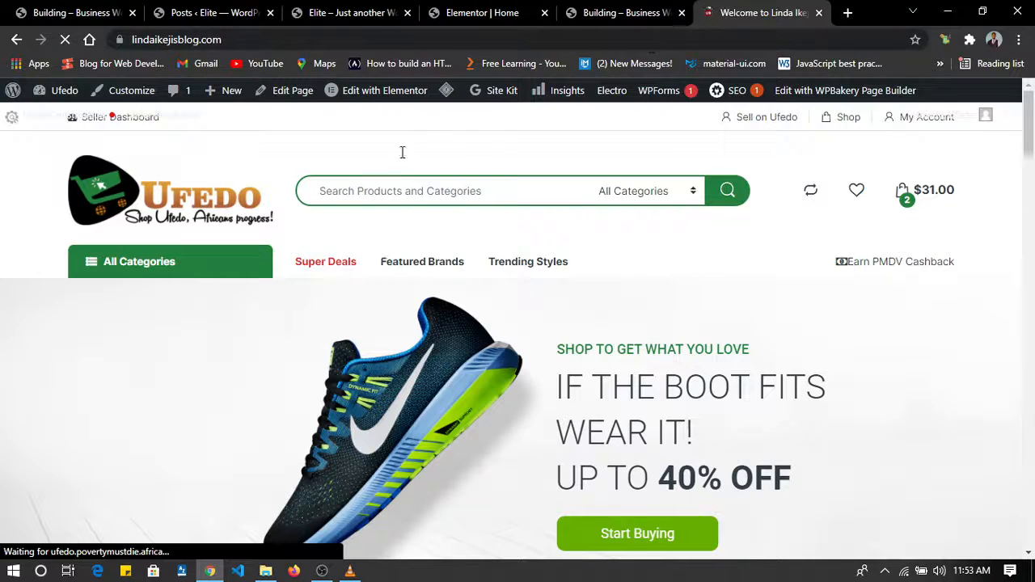
Examine the blog's header, two-column post layout and advert sidebar as an example of a blog website, and close its tab.
scroll(501, 429, "down", 10)
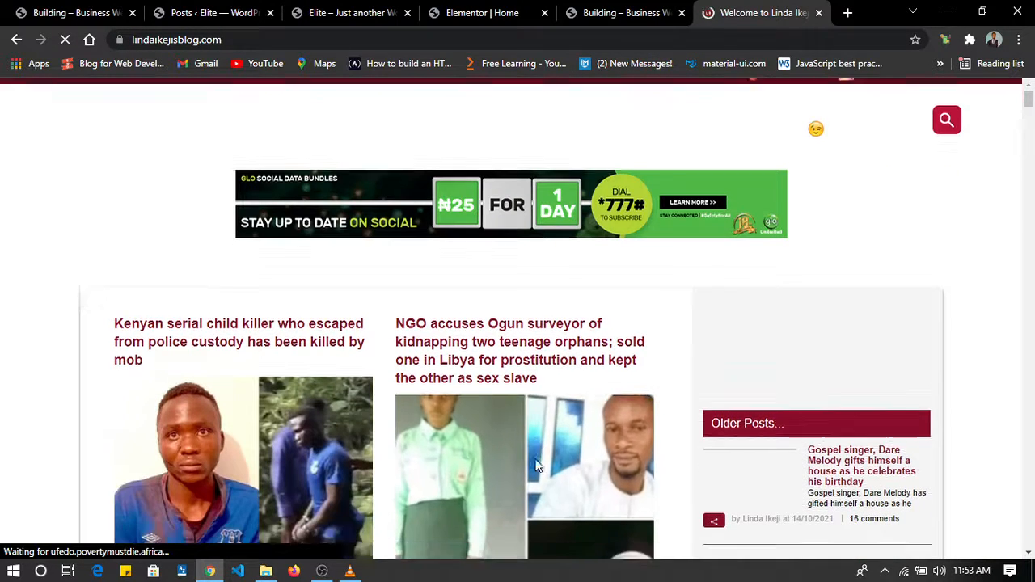
scroll(537, 466, "down", 10)
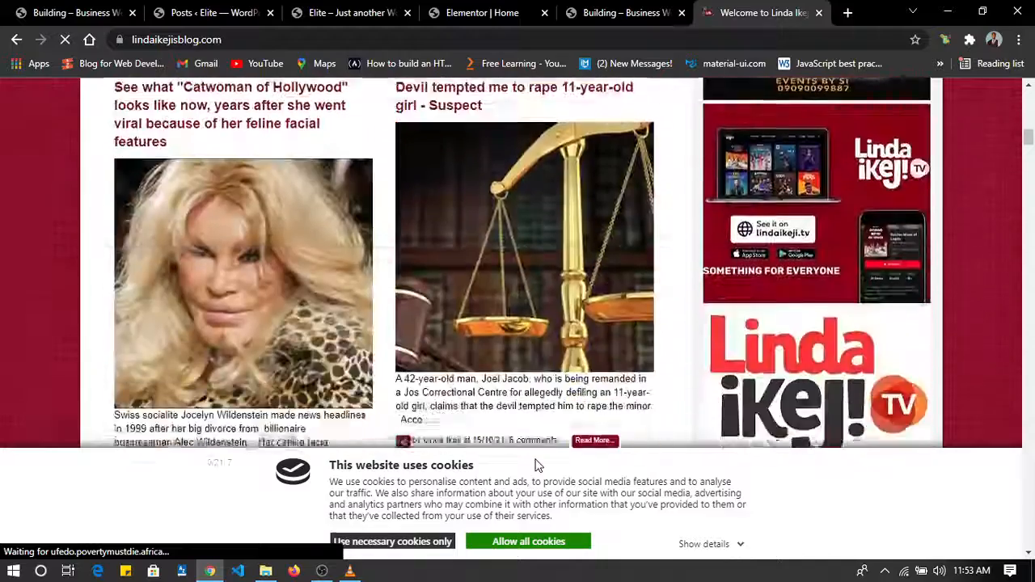
scroll(536, 465, "up", 15)
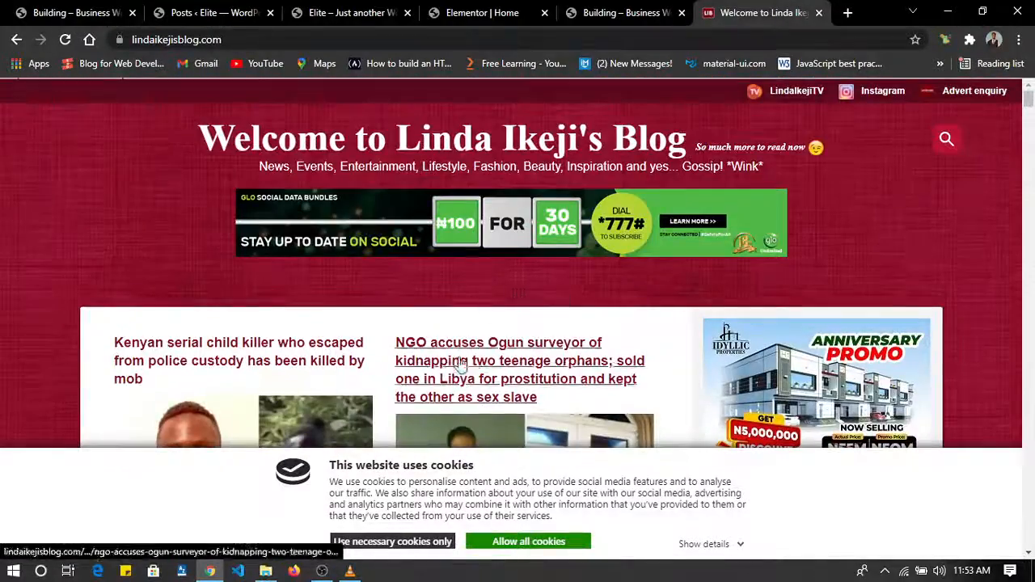
scroll(622, 214, "down", 5)
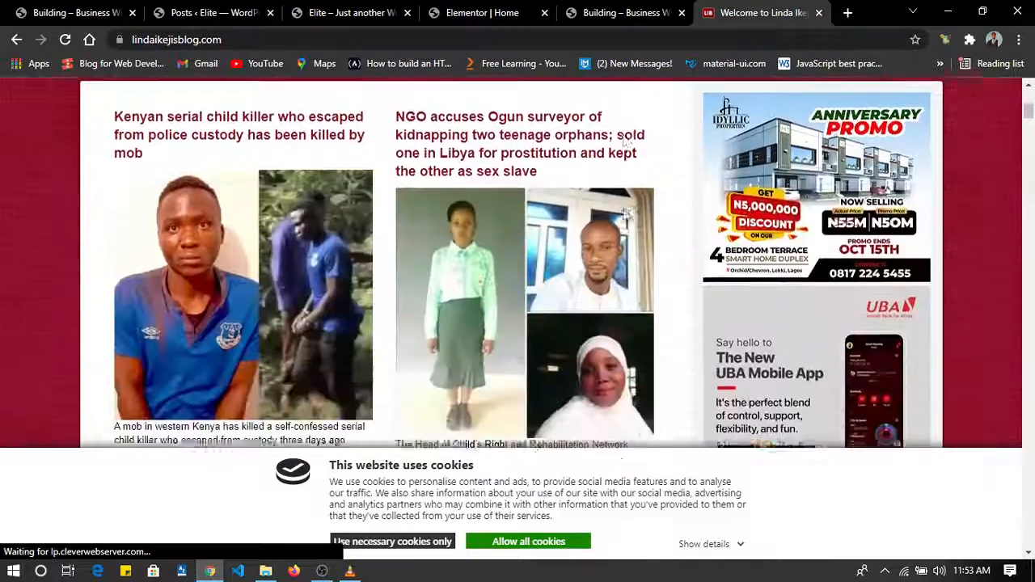
scroll(622, 215, "down", 6)
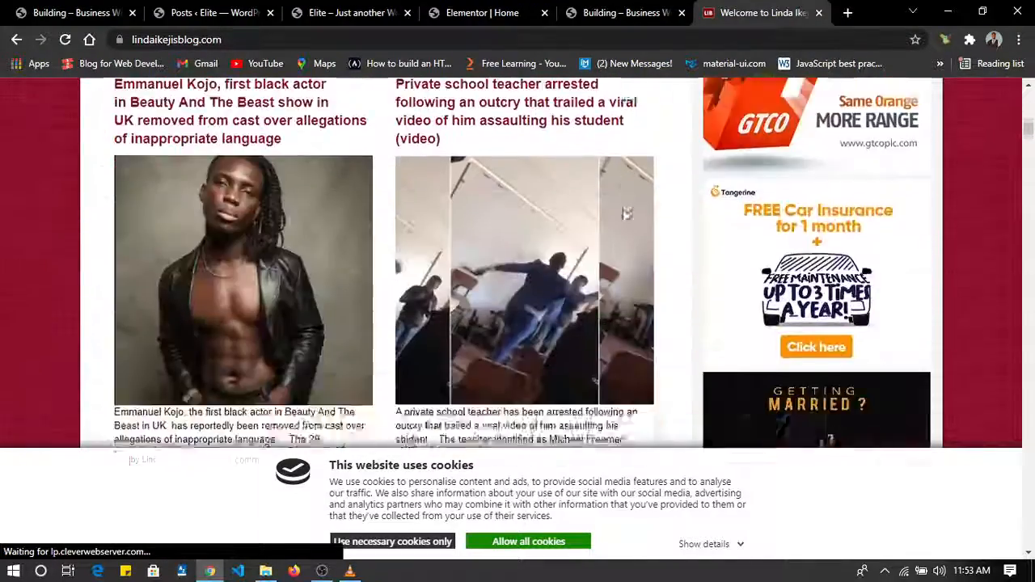
scroll(622, 214, "up", 2)
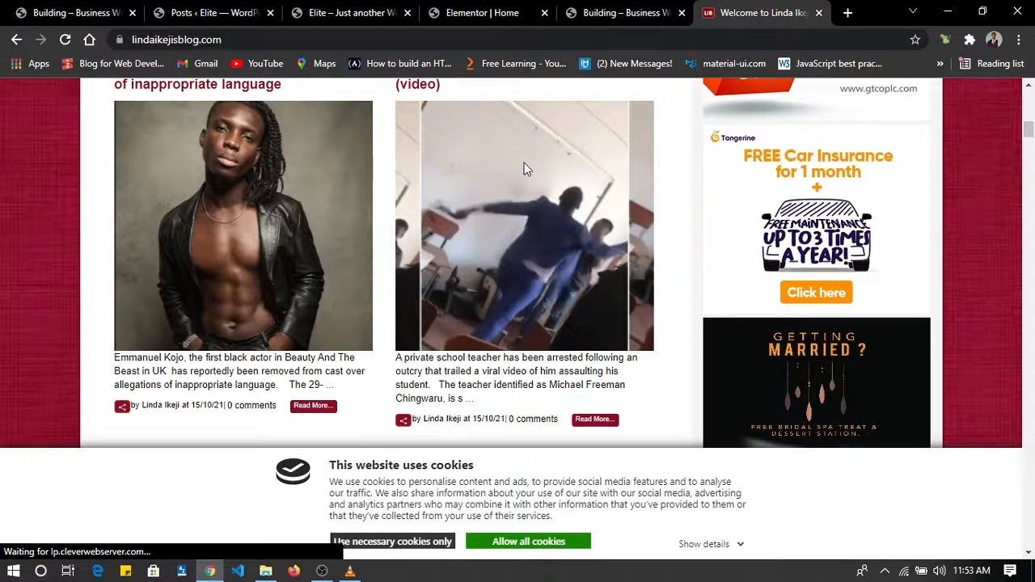
key("ctrl+w")
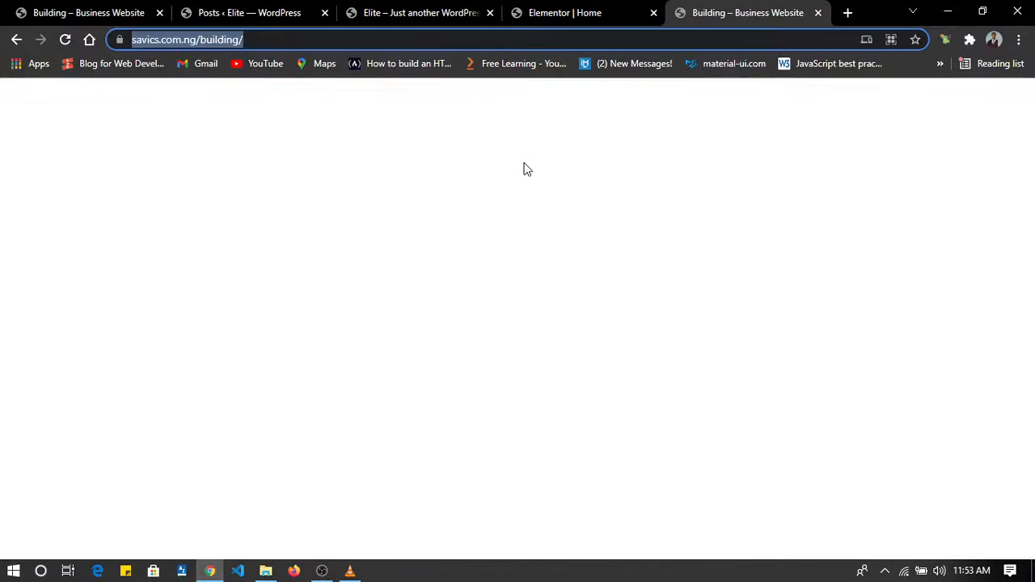
Return to the homepage in Elementor, show the editing panel again and review the sections down to the pricing plans.
left_click(566, 10)
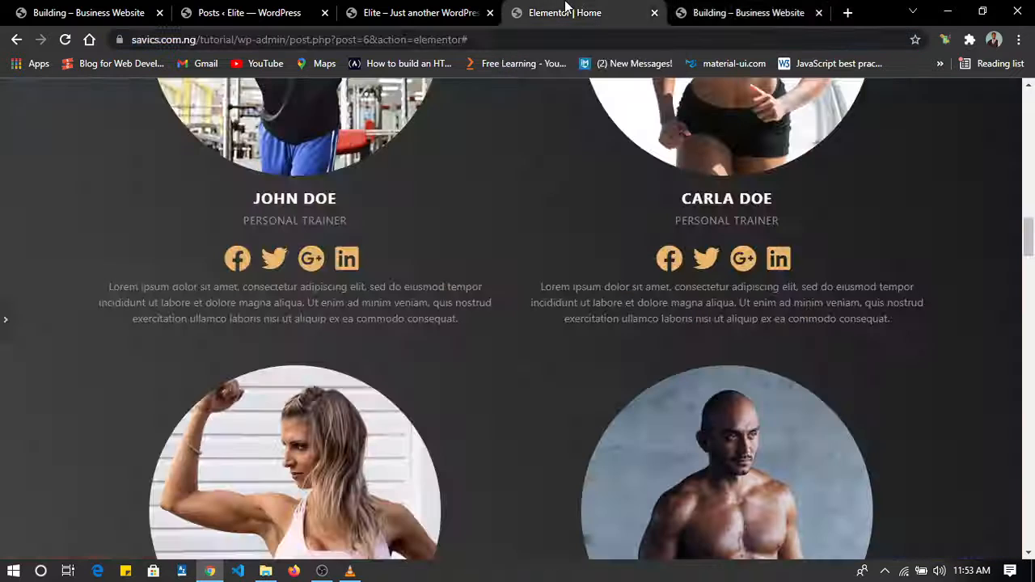
scroll(398, 254, "up", 15)
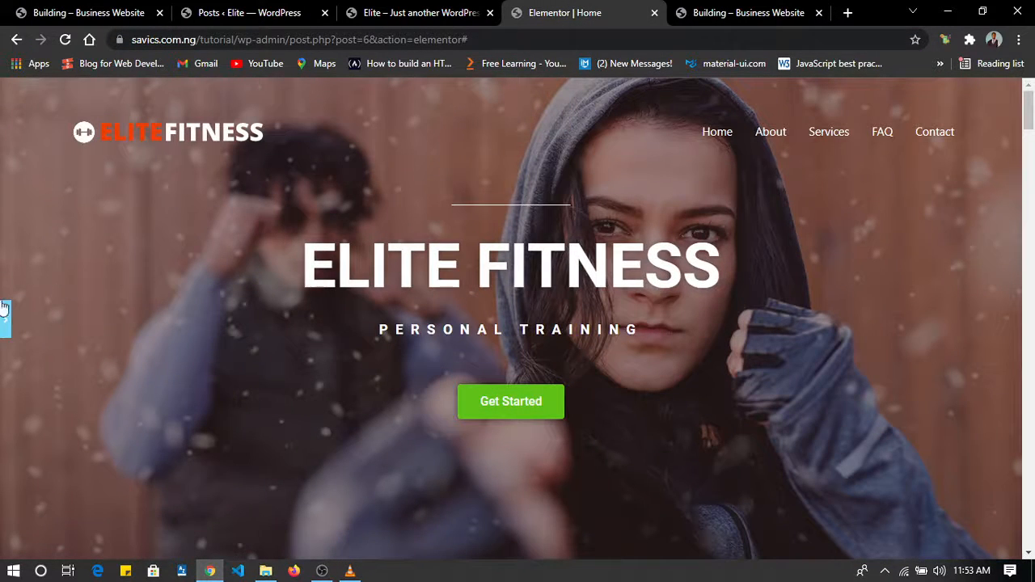
left_click(4, 308)
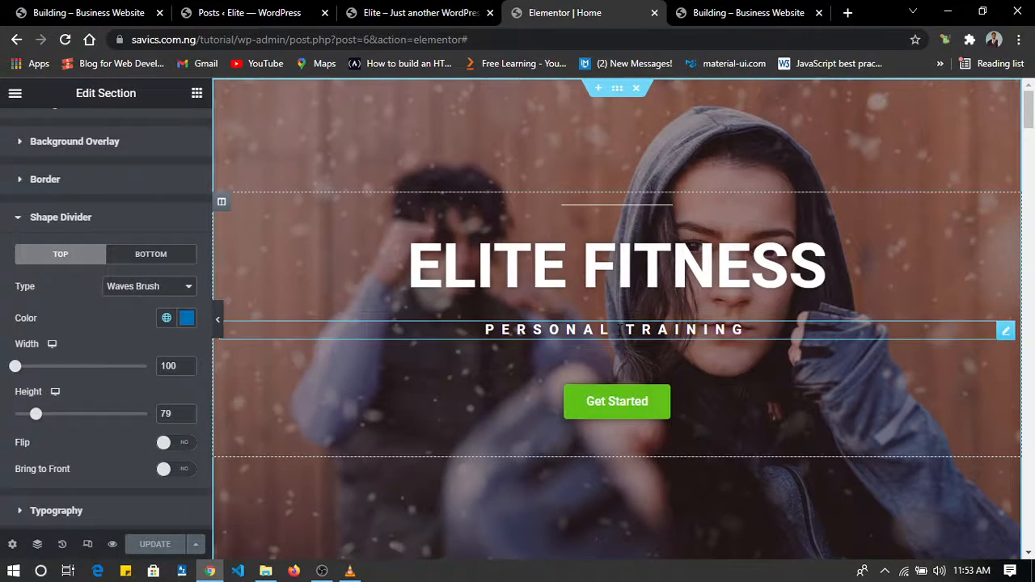
scroll(620, 330, "down", 10)
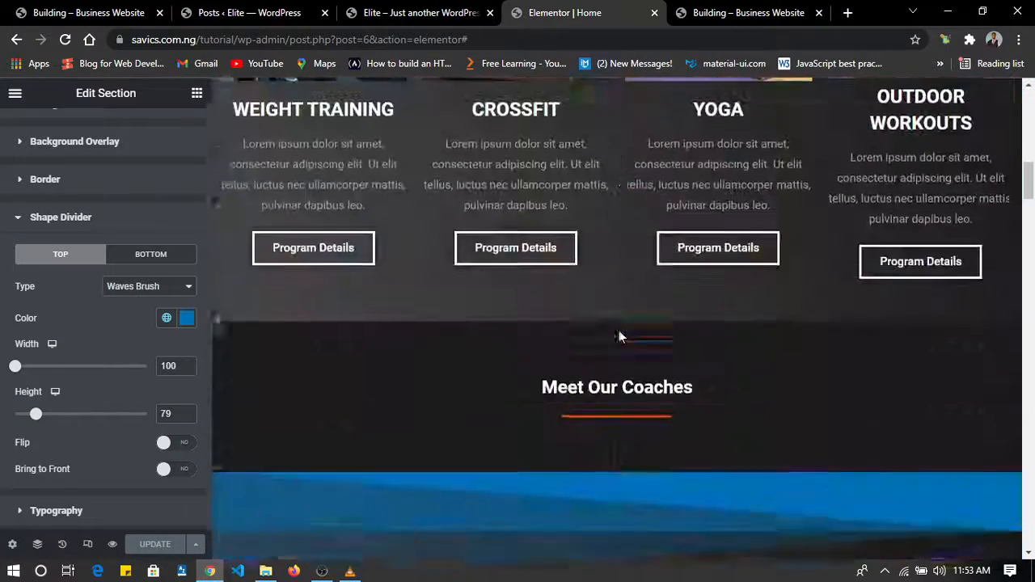
scroll(620, 330, "up", 10)
scroll(620, 330, "down", 20)
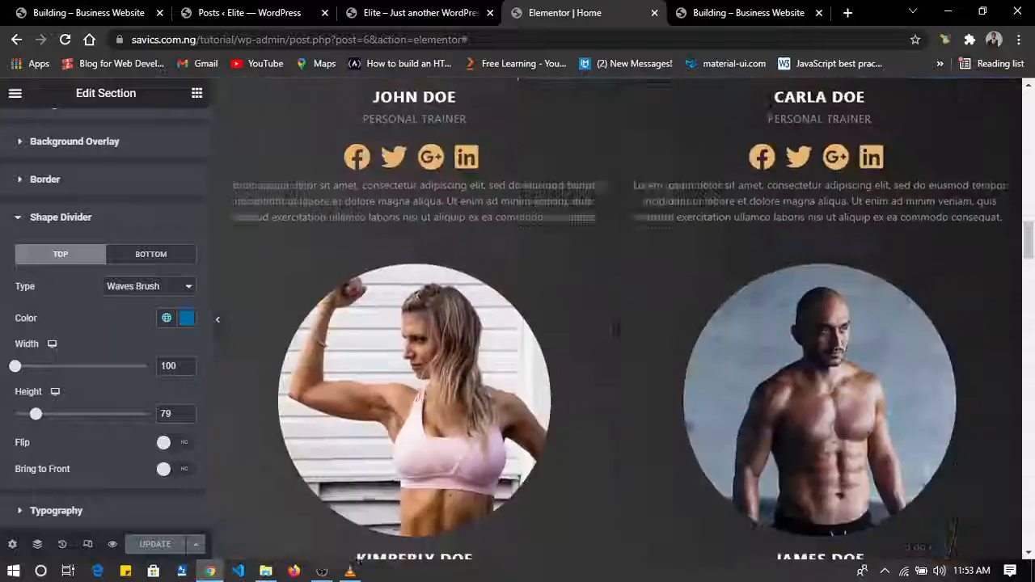
scroll(620, 336, "down", 15)
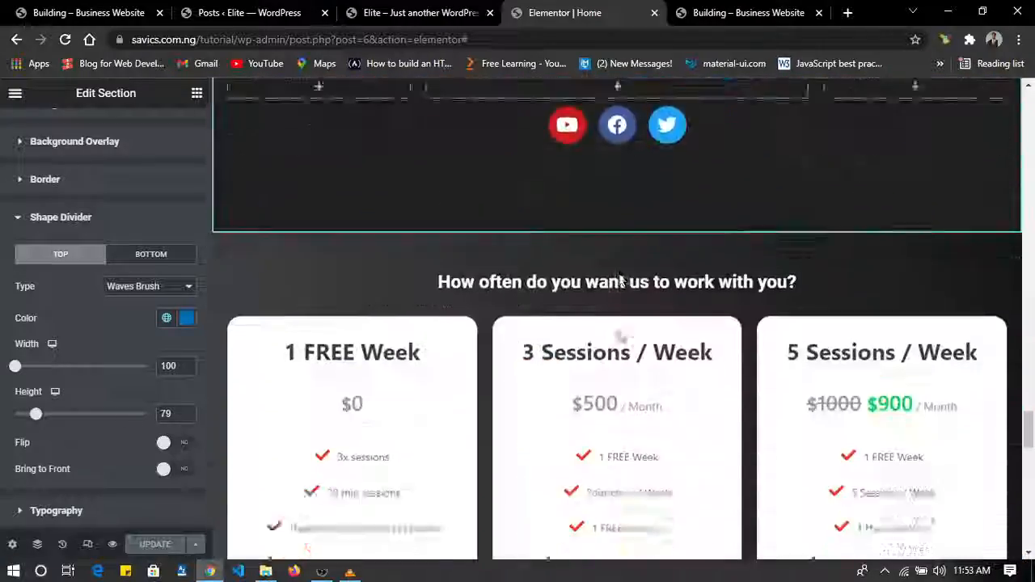
scroll(619, 336, "up", 10)
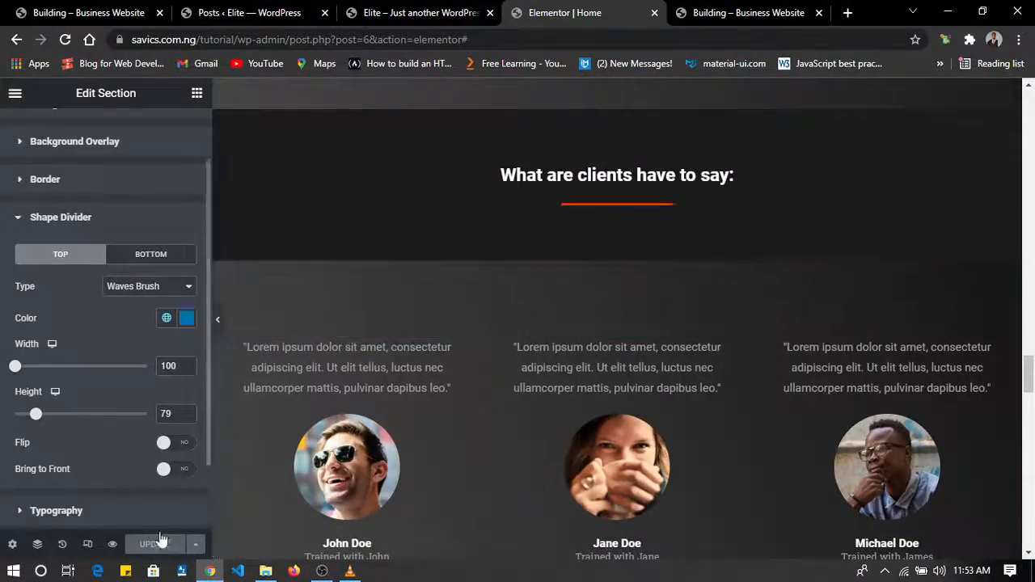
Exit the Elementor editor to the live homepage and view its hero and the "What are you interested in?" section.
left_click(14, 95)
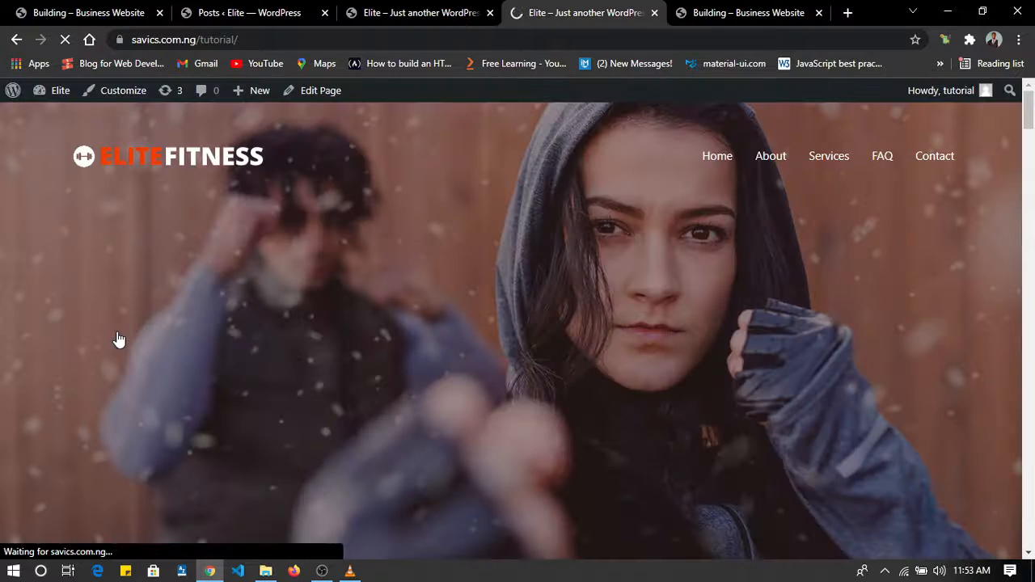
scroll(438, 288, "down", 4)
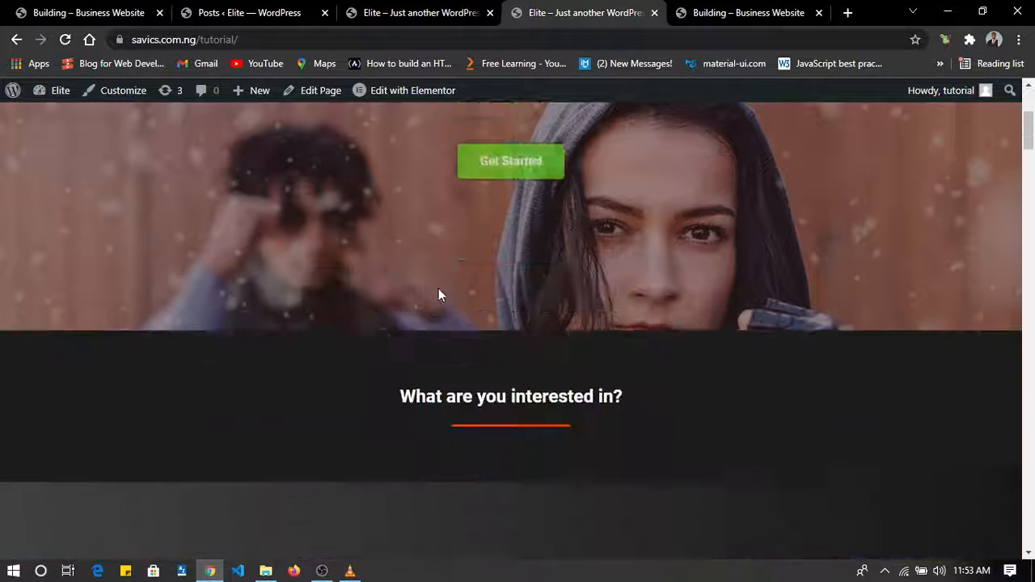
scroll(438, 288, "up", 4)
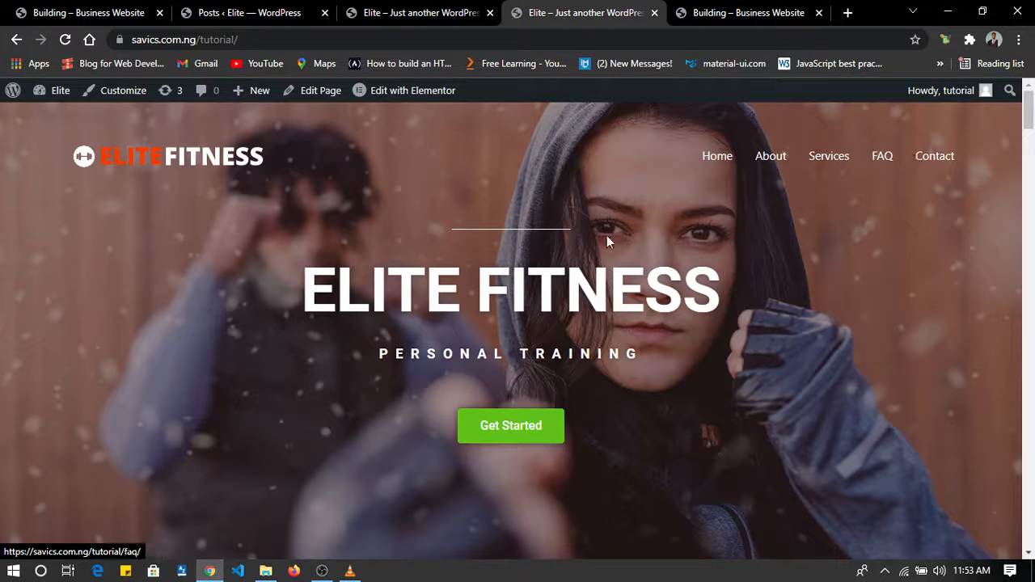
Examine the live homepage's hero and the four training categories under "What are you interested in?", from Weight Training to Outdoor Workouts.
scroll(635, 313, "down", 2)
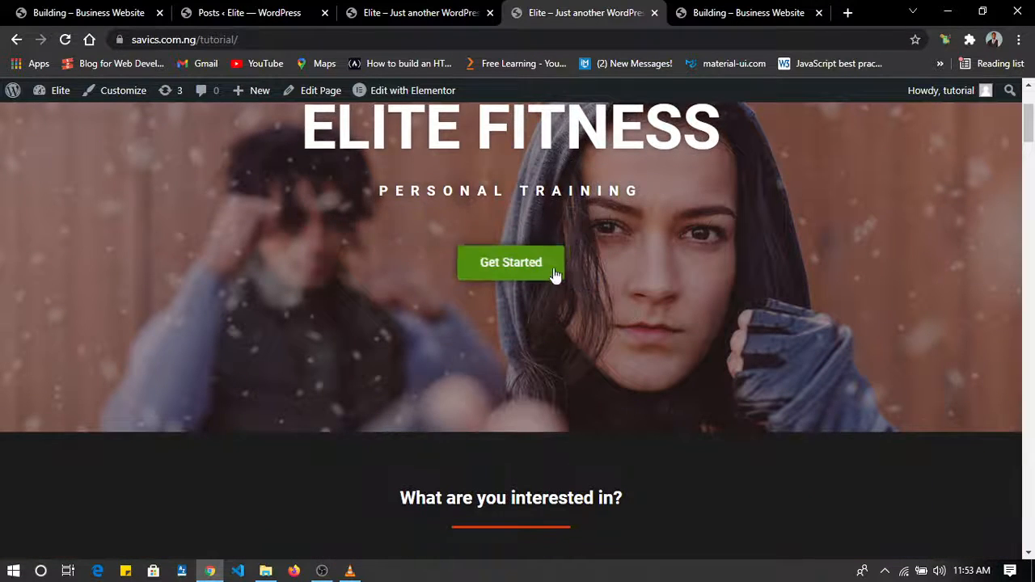
scroll(536, 271, "down", 2)
scroll(536, 270, "up", 1)
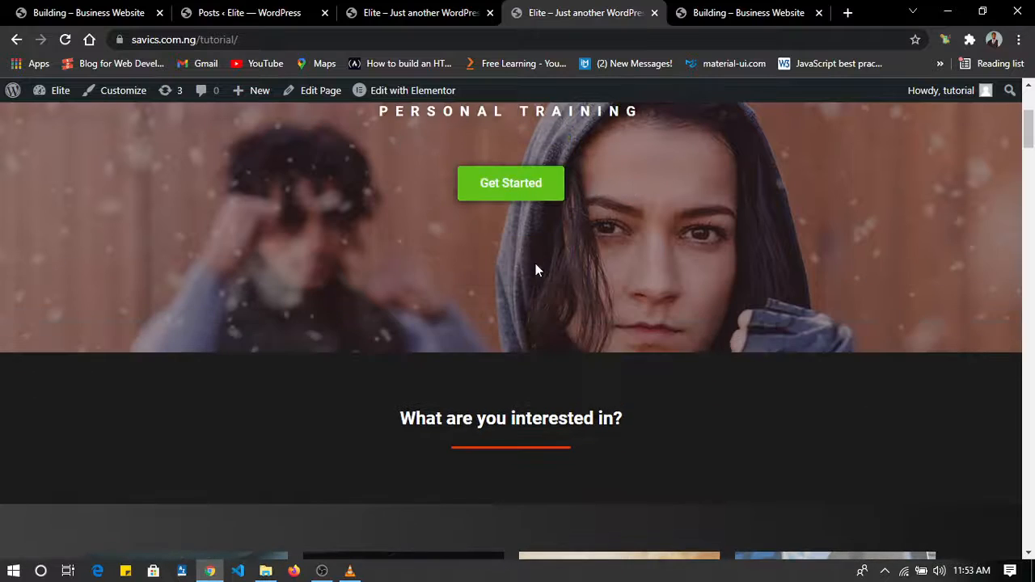
scroll(460, 320, "down", 5)
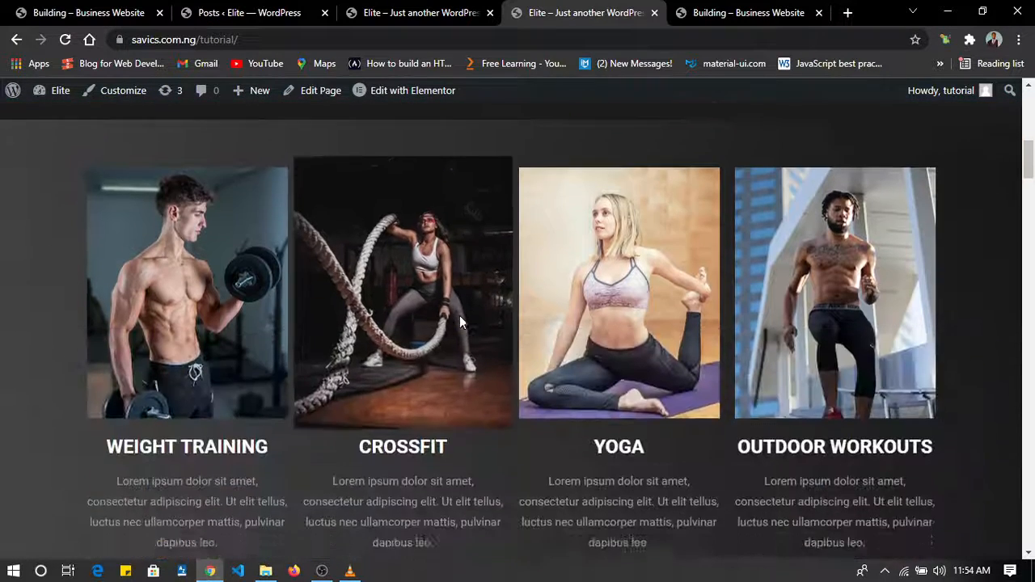
scroll(459, 320, "up", 3)
scroll(460, 320, "down", 1)
scroll(459, 322, "up", 2)
scroll(459, 322, "down", 1)
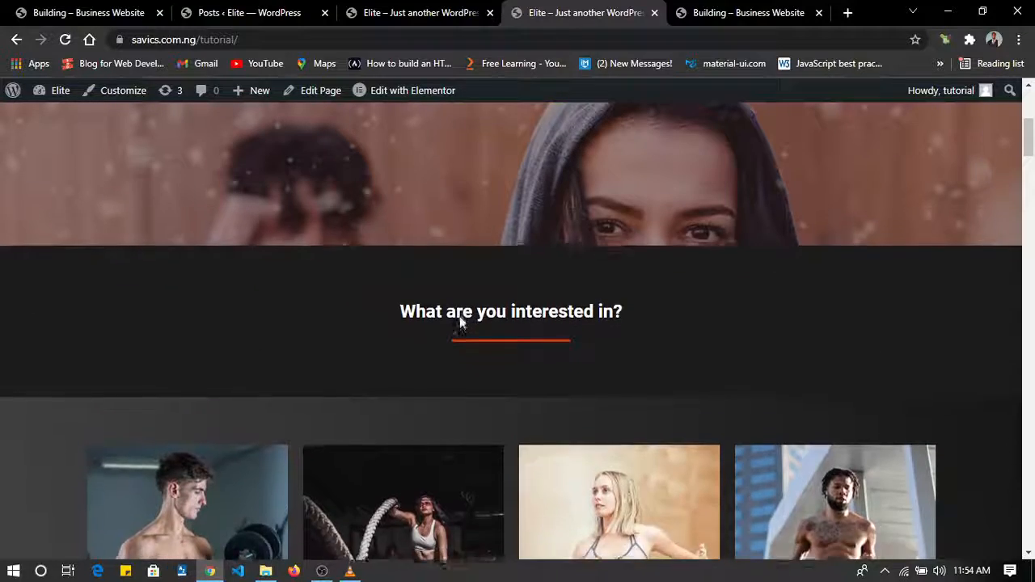
Test the hero's Get Started link and review the pricing plans under "How often do you want us to work with you?".
scroll(461, 322, "up", 3)
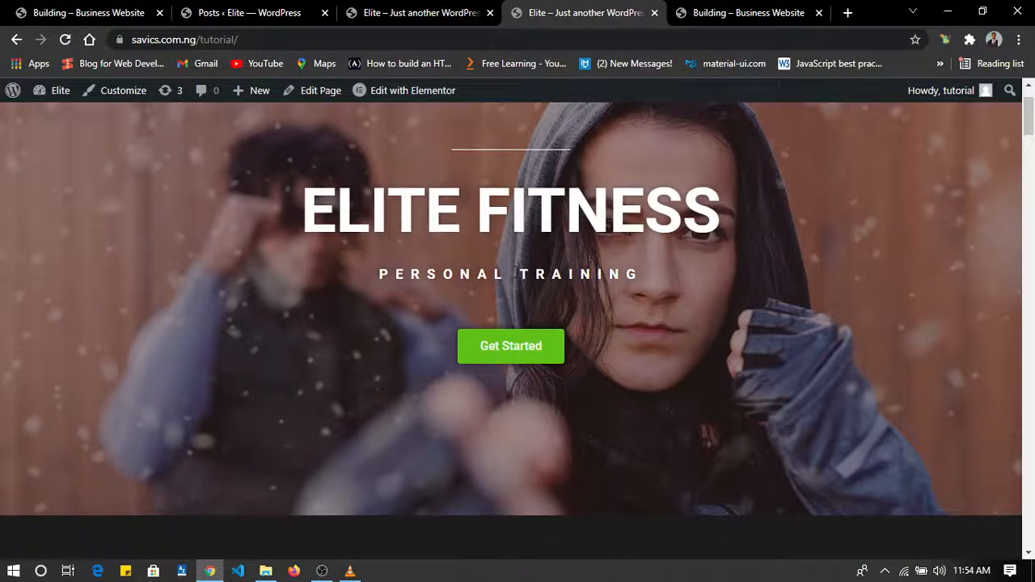
left_click(491, 349)
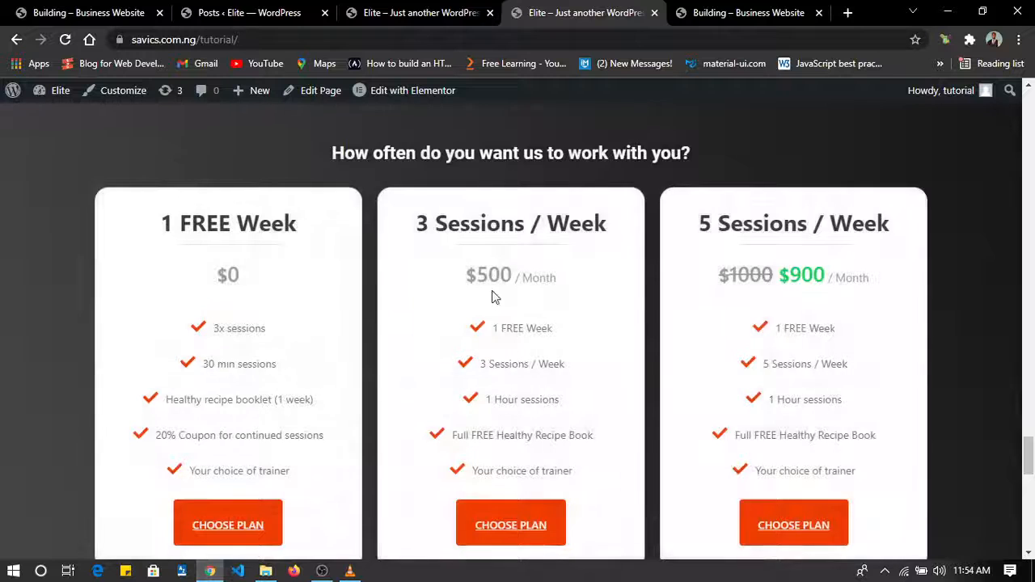
scroll(492, 290, "up", 1)
scroll(492, 291, "down", 1)
scroll(495, 297, "down", 1)
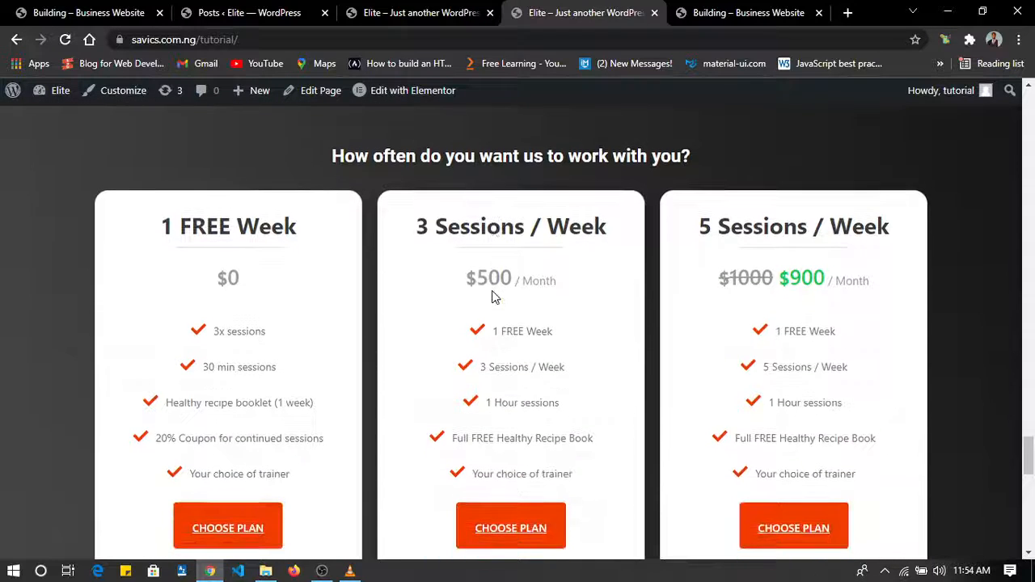
Test the 3 Sessions / Week plan's Choose Plan link to the "Let's chat!" contact section and return to the homepage hero.
scroll(495, 297, "down", 1)
scroll(493, 296, "down", 2)
left_click(493, 296)
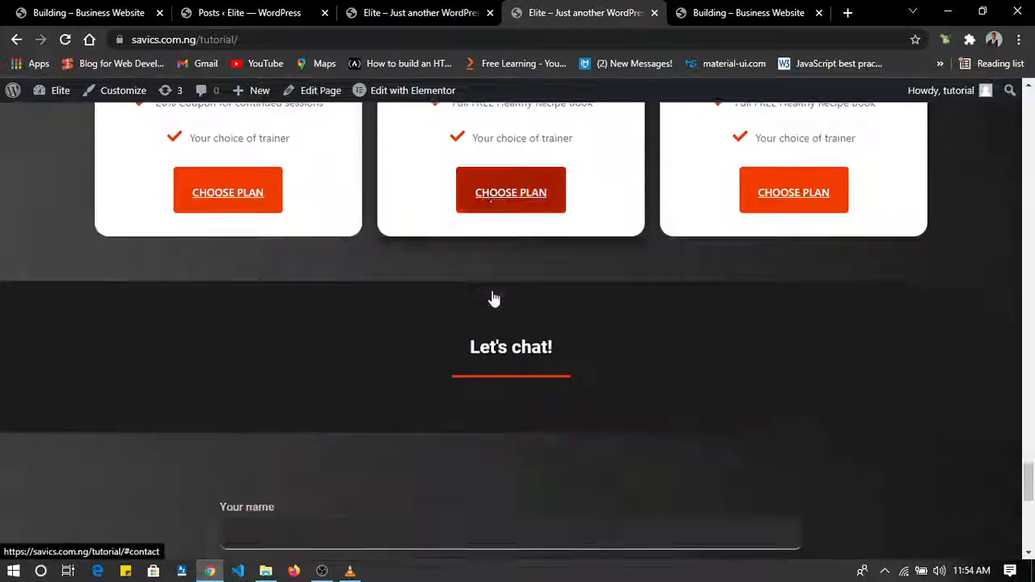
scroll(492, 291, "up", 20)
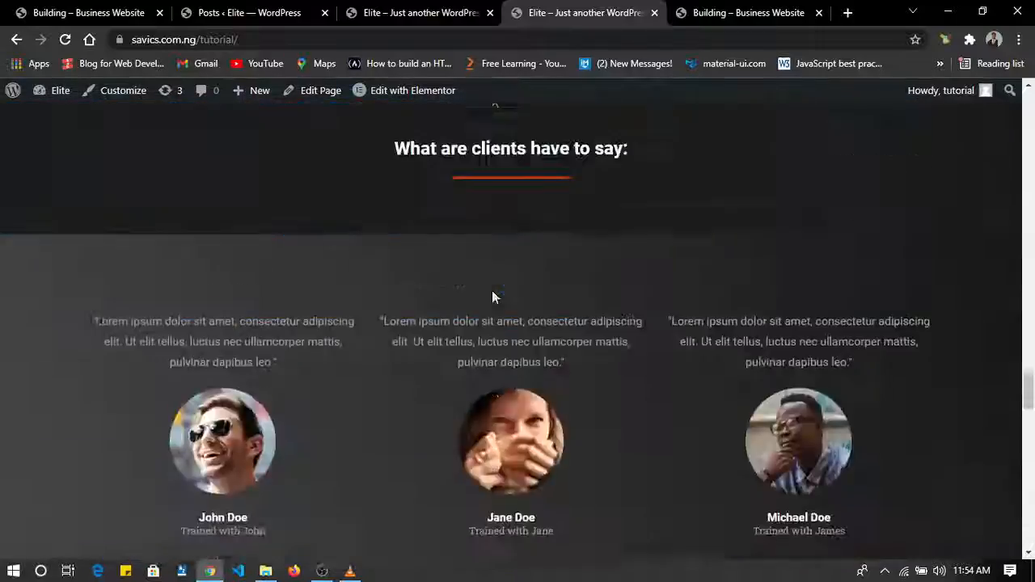
scroll(491, 290, "up", 15)
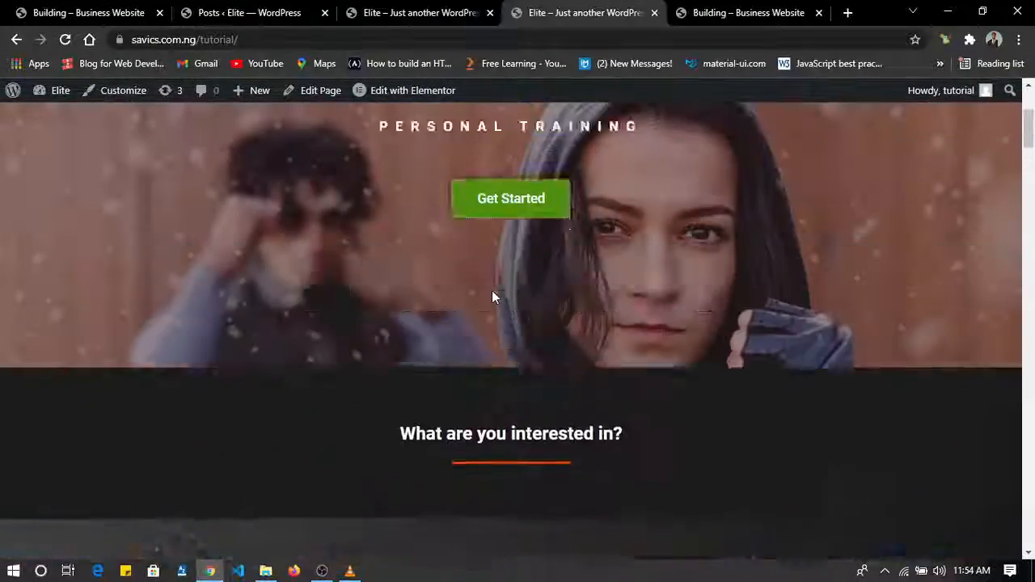